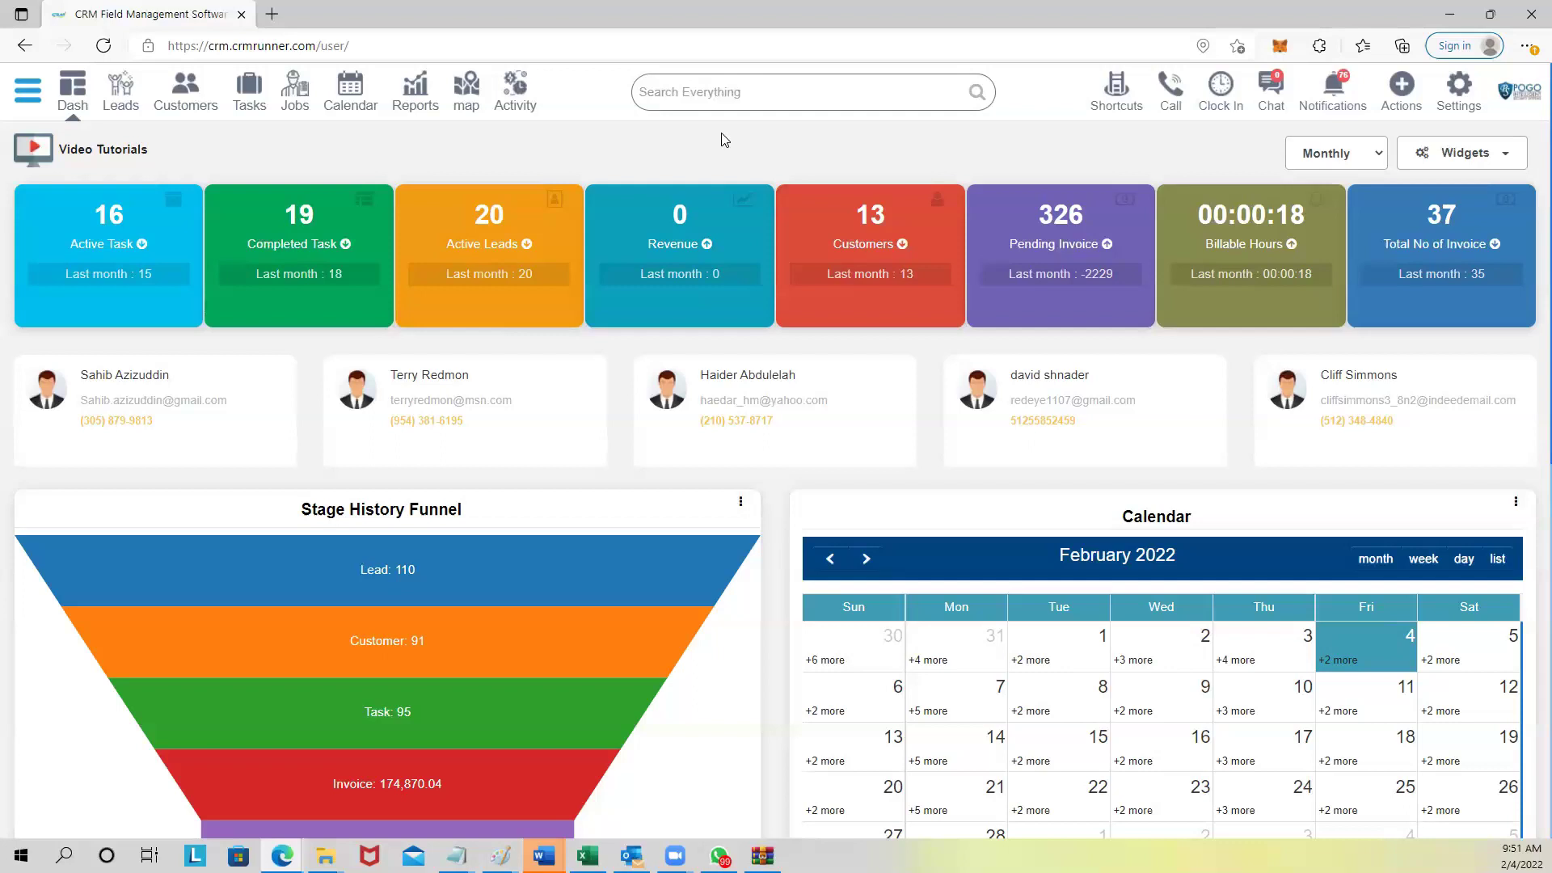
# Reveal the module Shortcuts grid over the dashboard's February 2022 totals.
pyautogui.moveTo(653, 561)
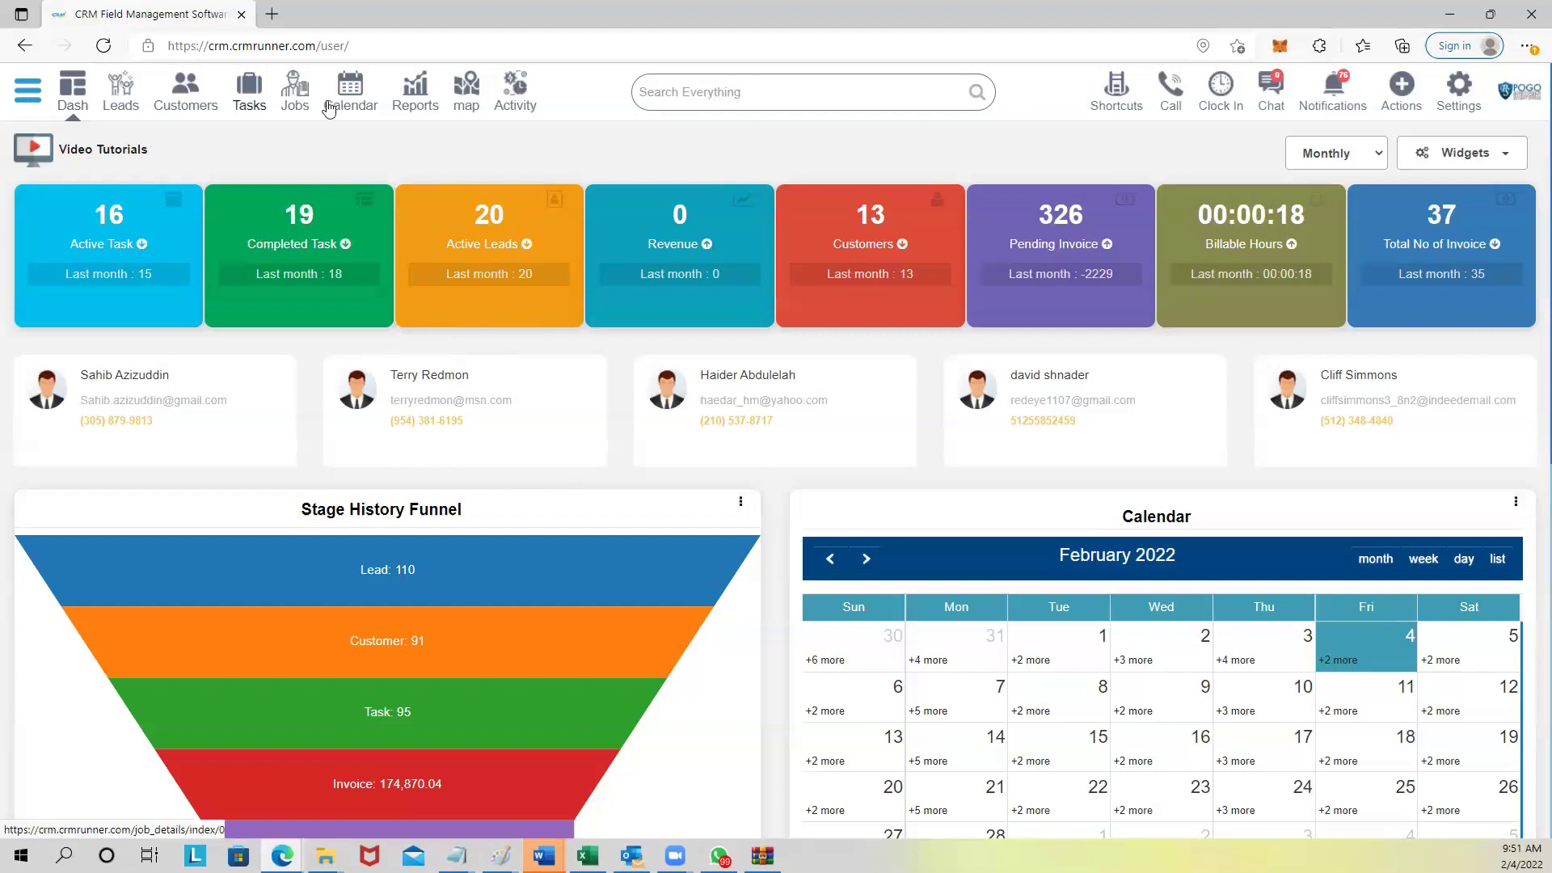
# Start a new blank invoice, #1297, from the Invoices module.
pyautogui.click(1114, 101)
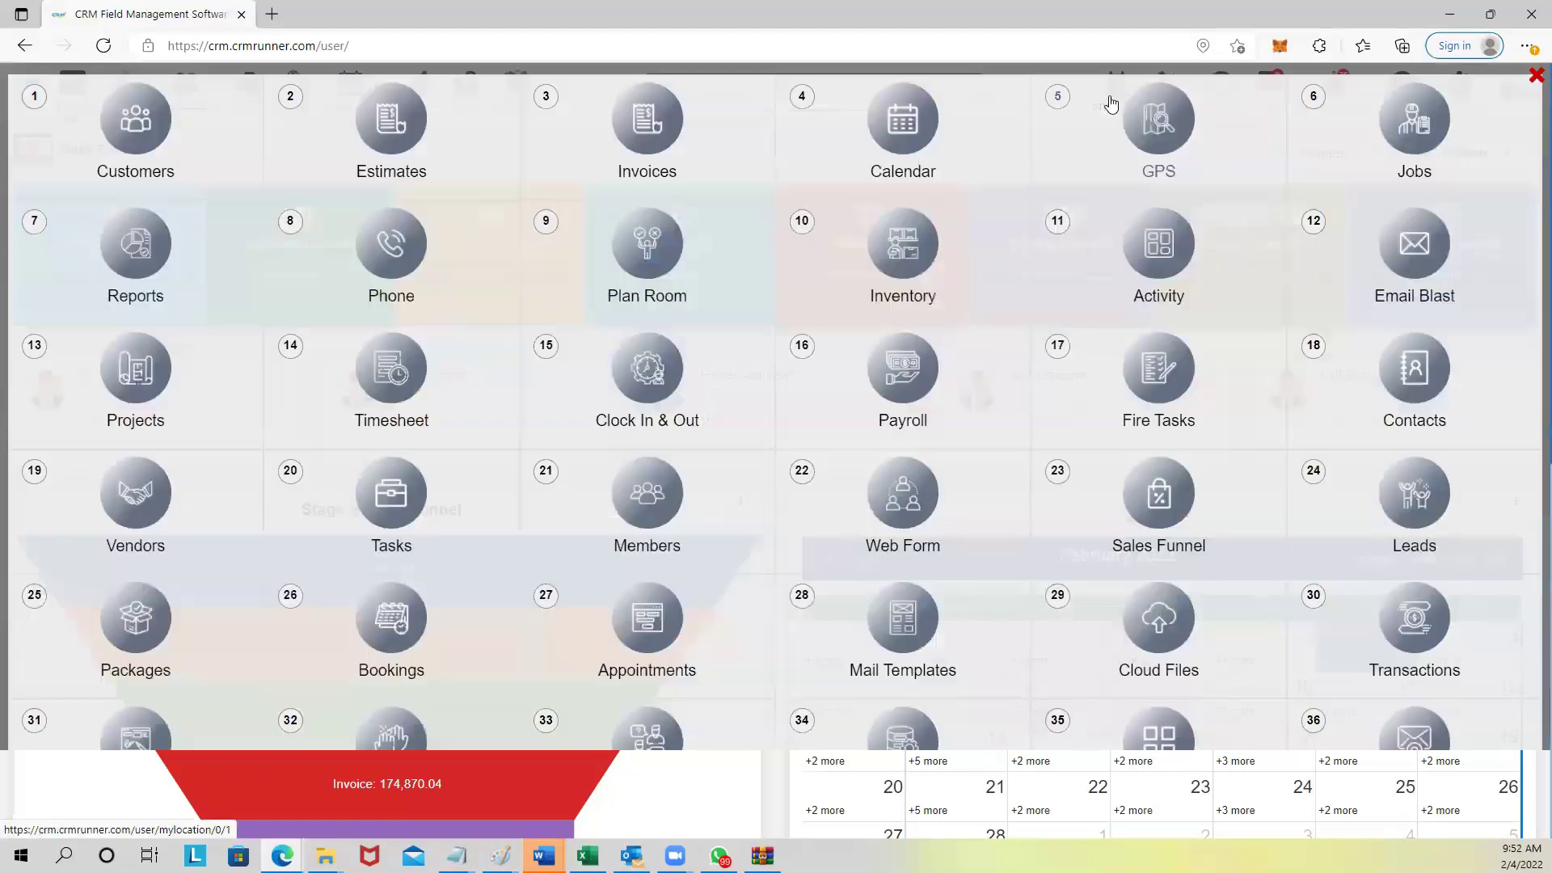
pyautogui.click(651, 174)
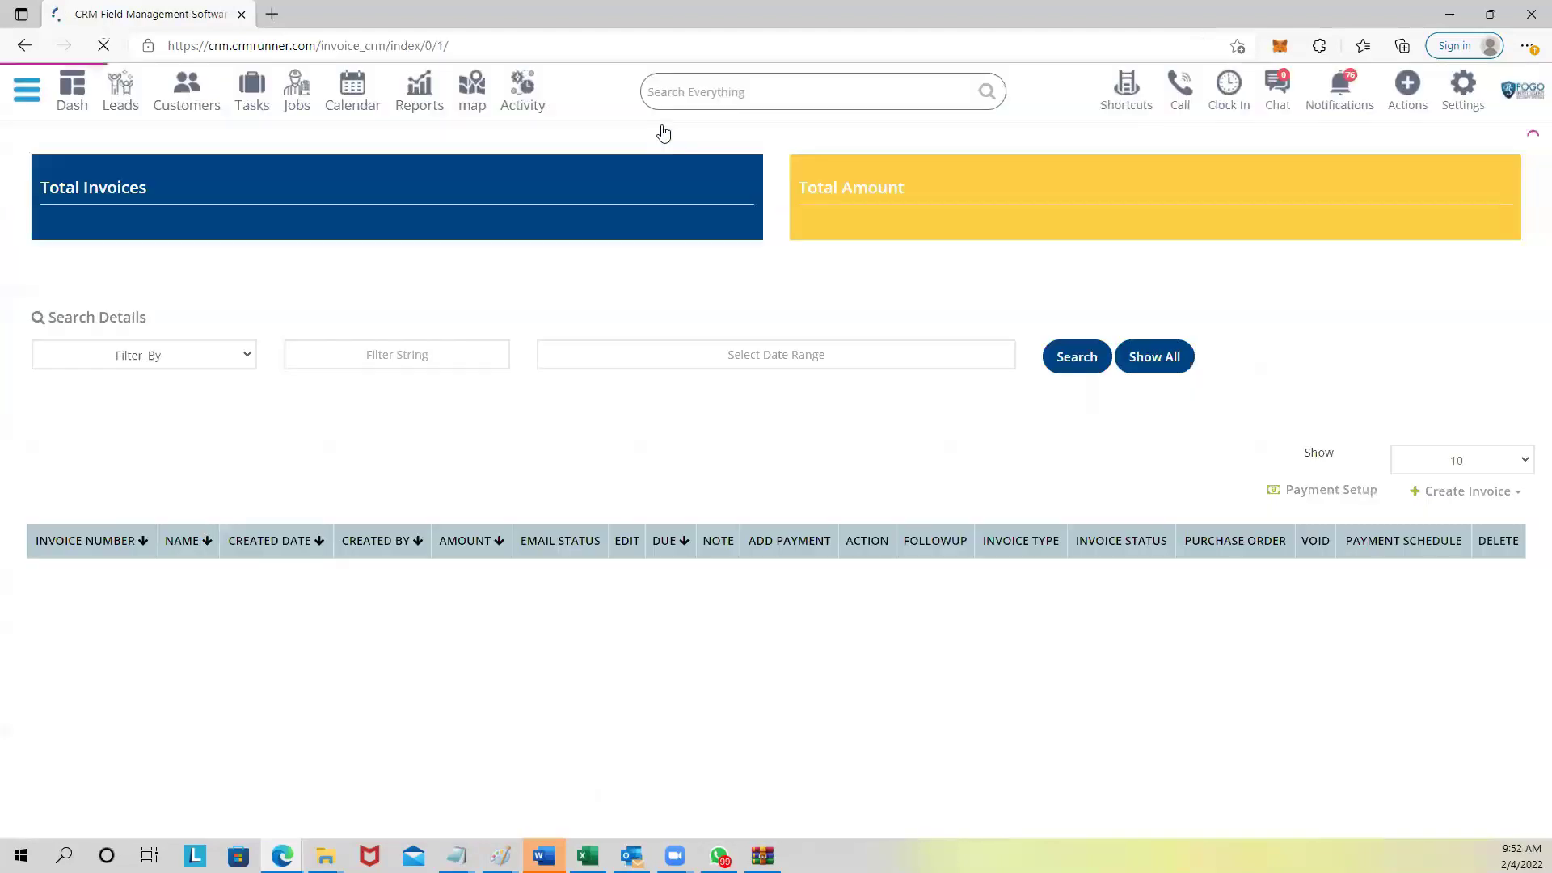
pyautogui.scroll(-3, 772, 396)
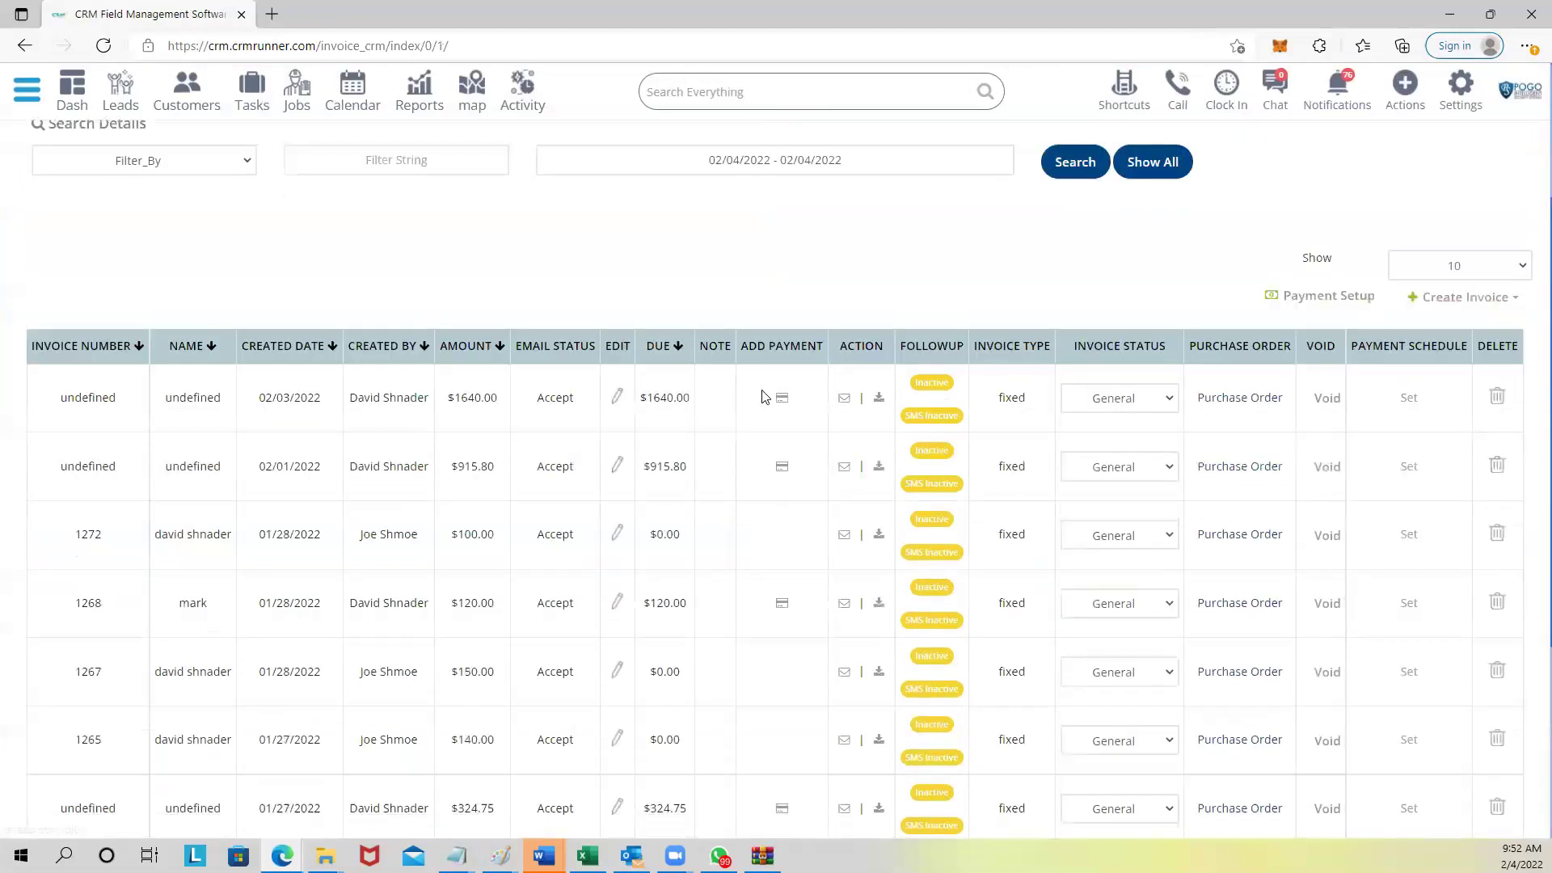
pyautogui.click(1469, 300)
pyautogui.click(1453, 325)
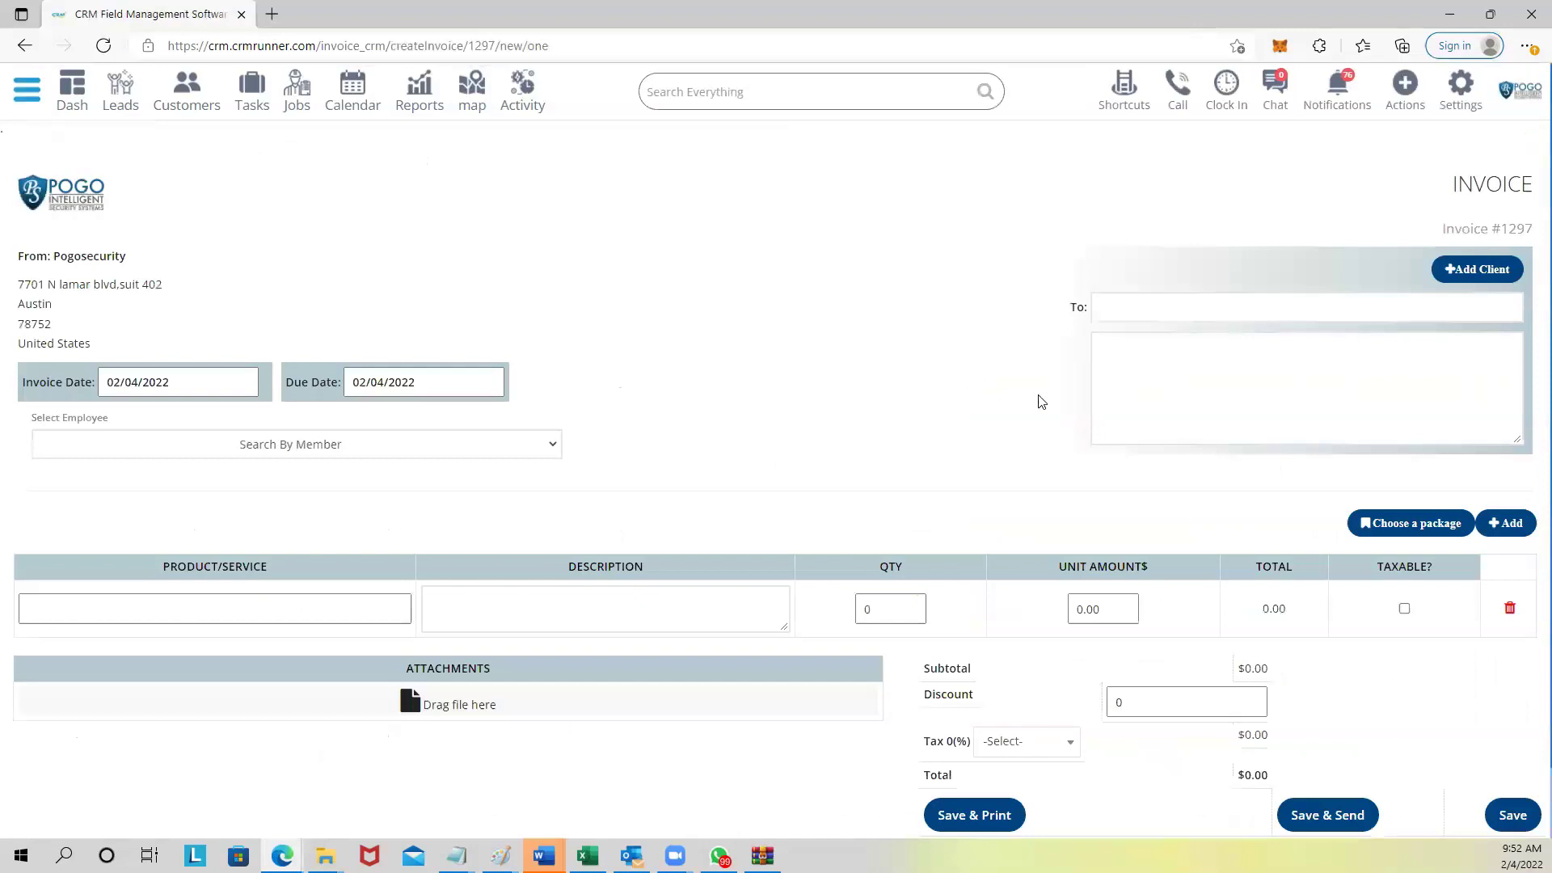
# Set the recipient to the existing customer and keep the Default Address.
pyautogui.click(1156, 315)
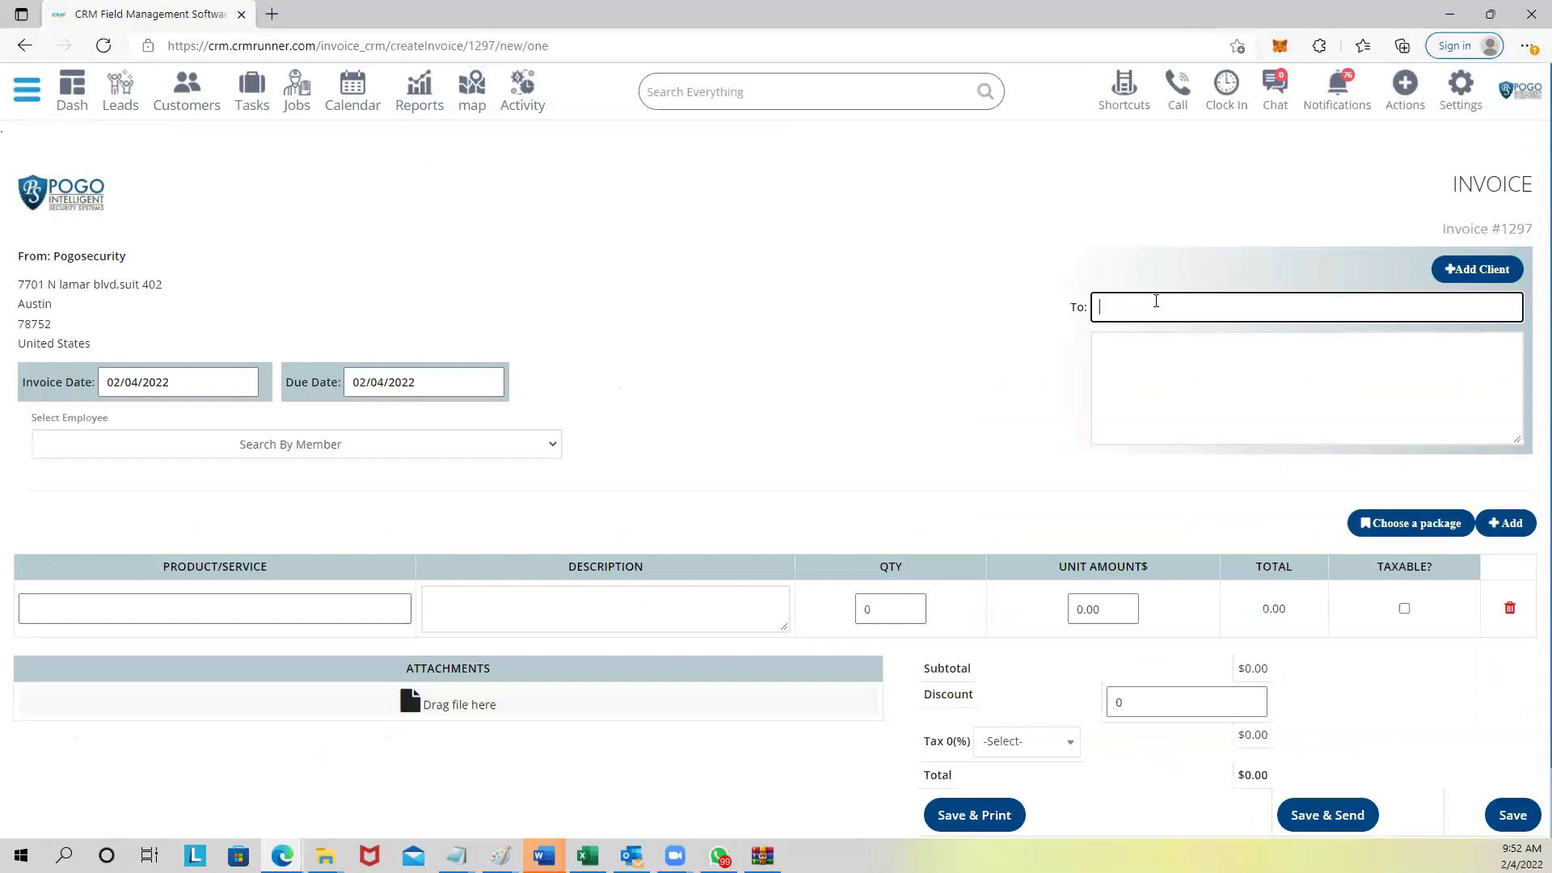
pyautogui.click(1134, 360)
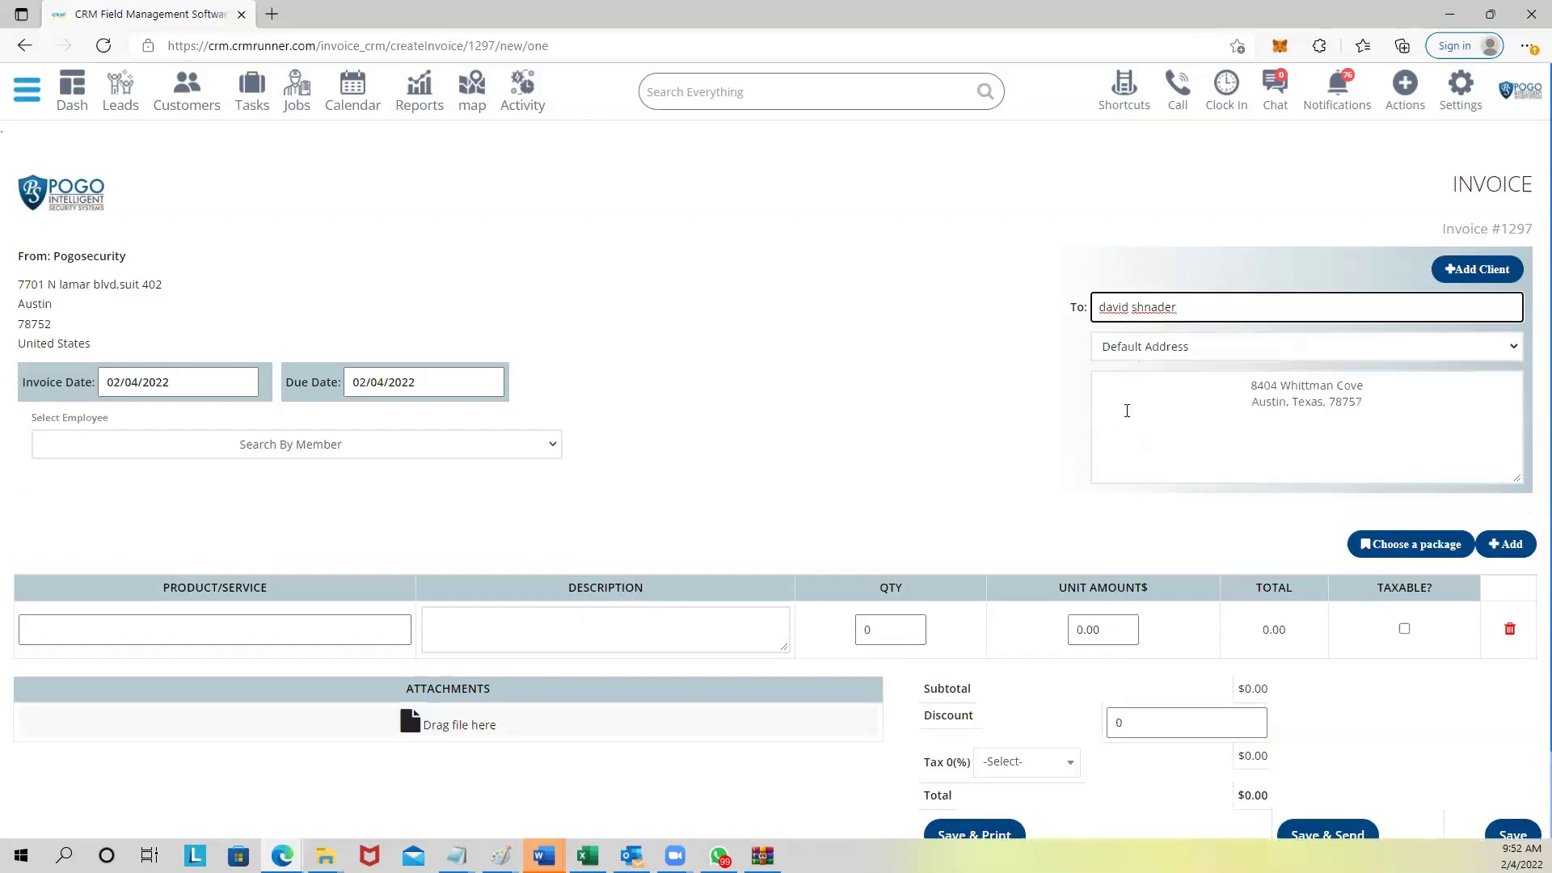
pyautogui.click(1164, 348)
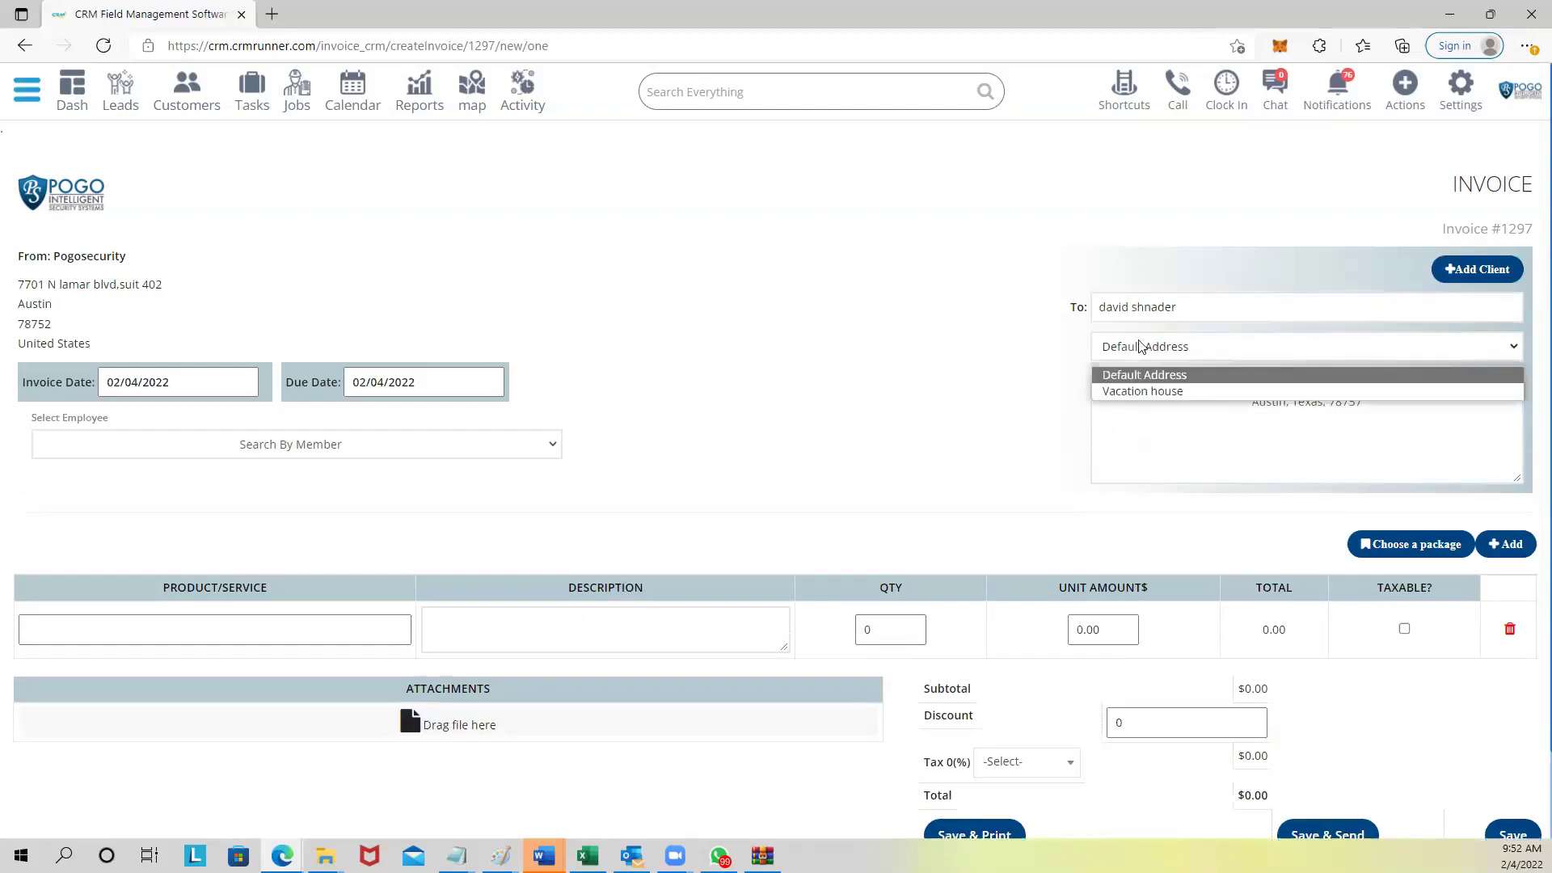
pyautogui.click(980, 363)
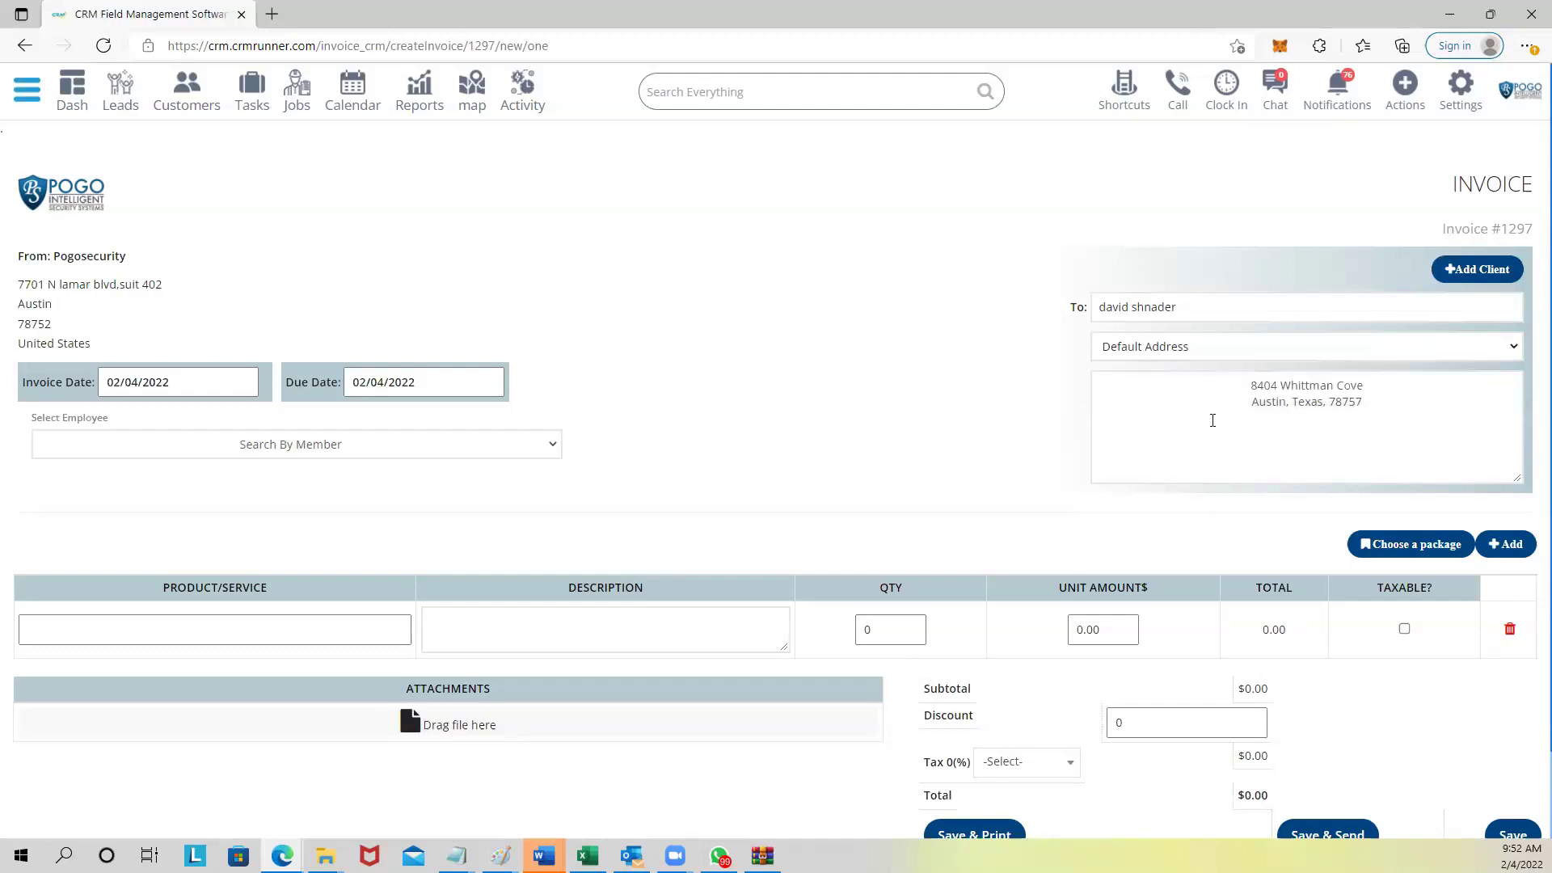
# Add a 'desert' line described 'bla lbla' with quantity 5 at unit price 50.
pyautogui.click(243, 639)
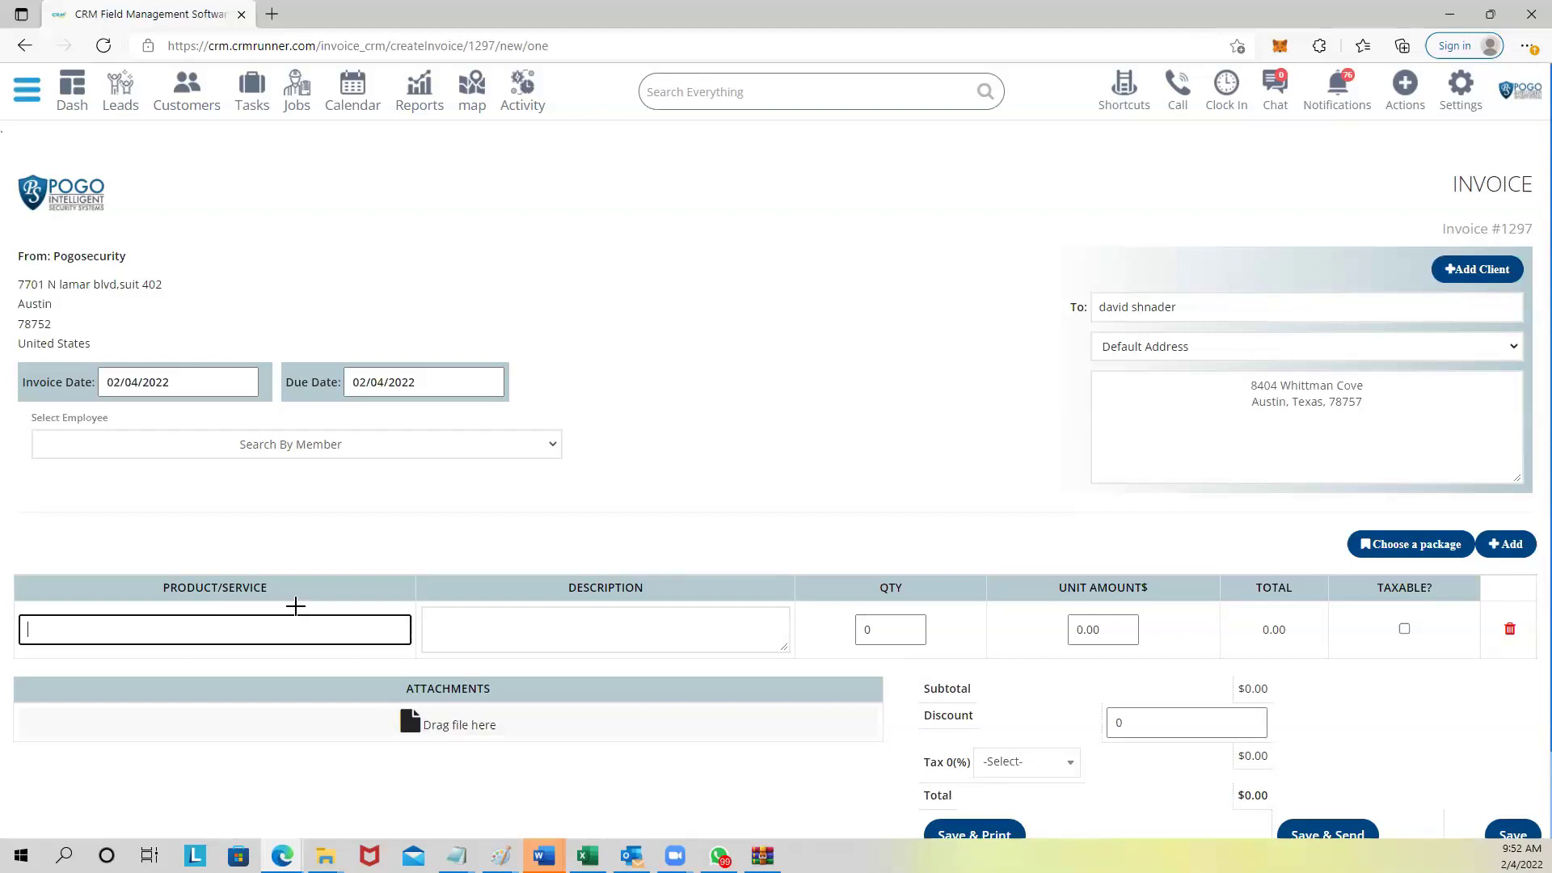
pyautogui.write('desert')
pyautogui.press('Tab')
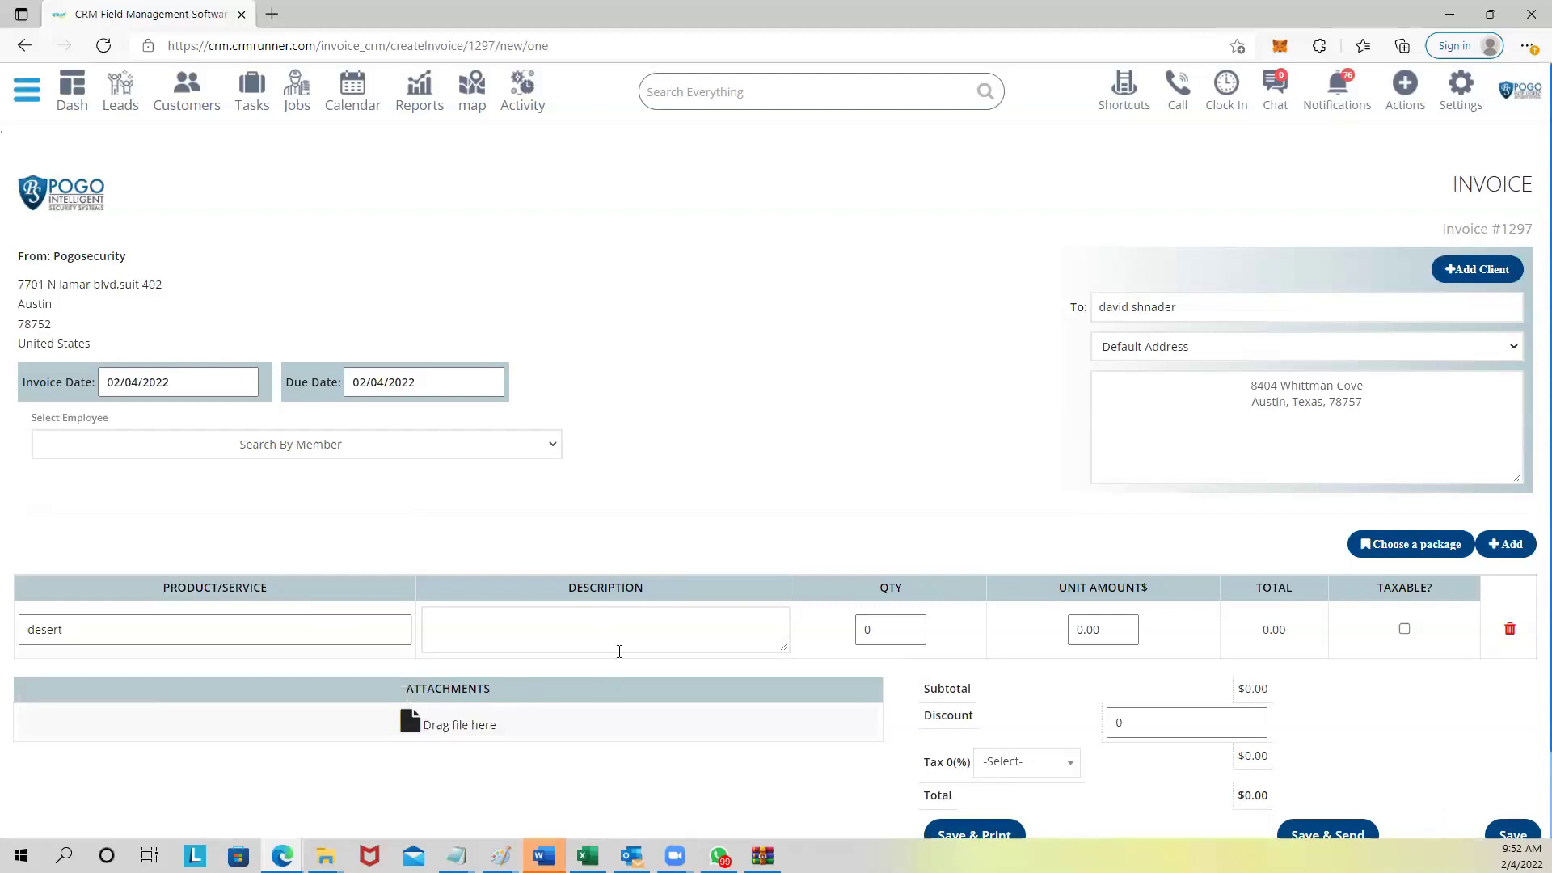
pyautogui.write('bla lbla')
pyautogui.click(867, 628)
pyautogui.write('5')
pyautogui.click(1104, 632)
pyautogui.write('50')
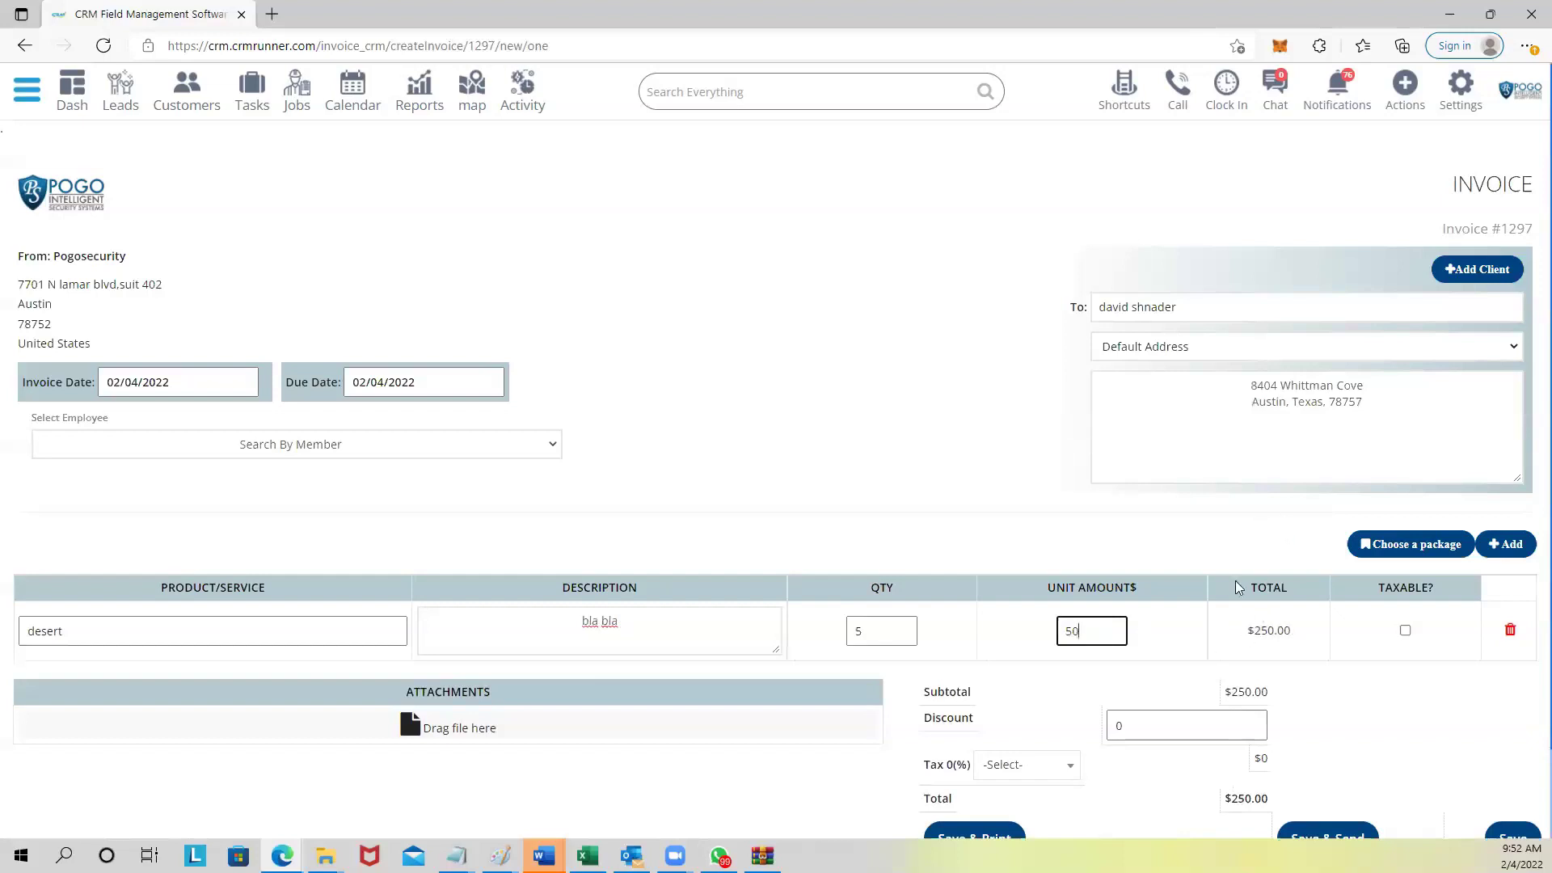
# Add three empty product rows and check the $250.00 invoice total.
pyautogui.scroll(-2, 1091, 538)
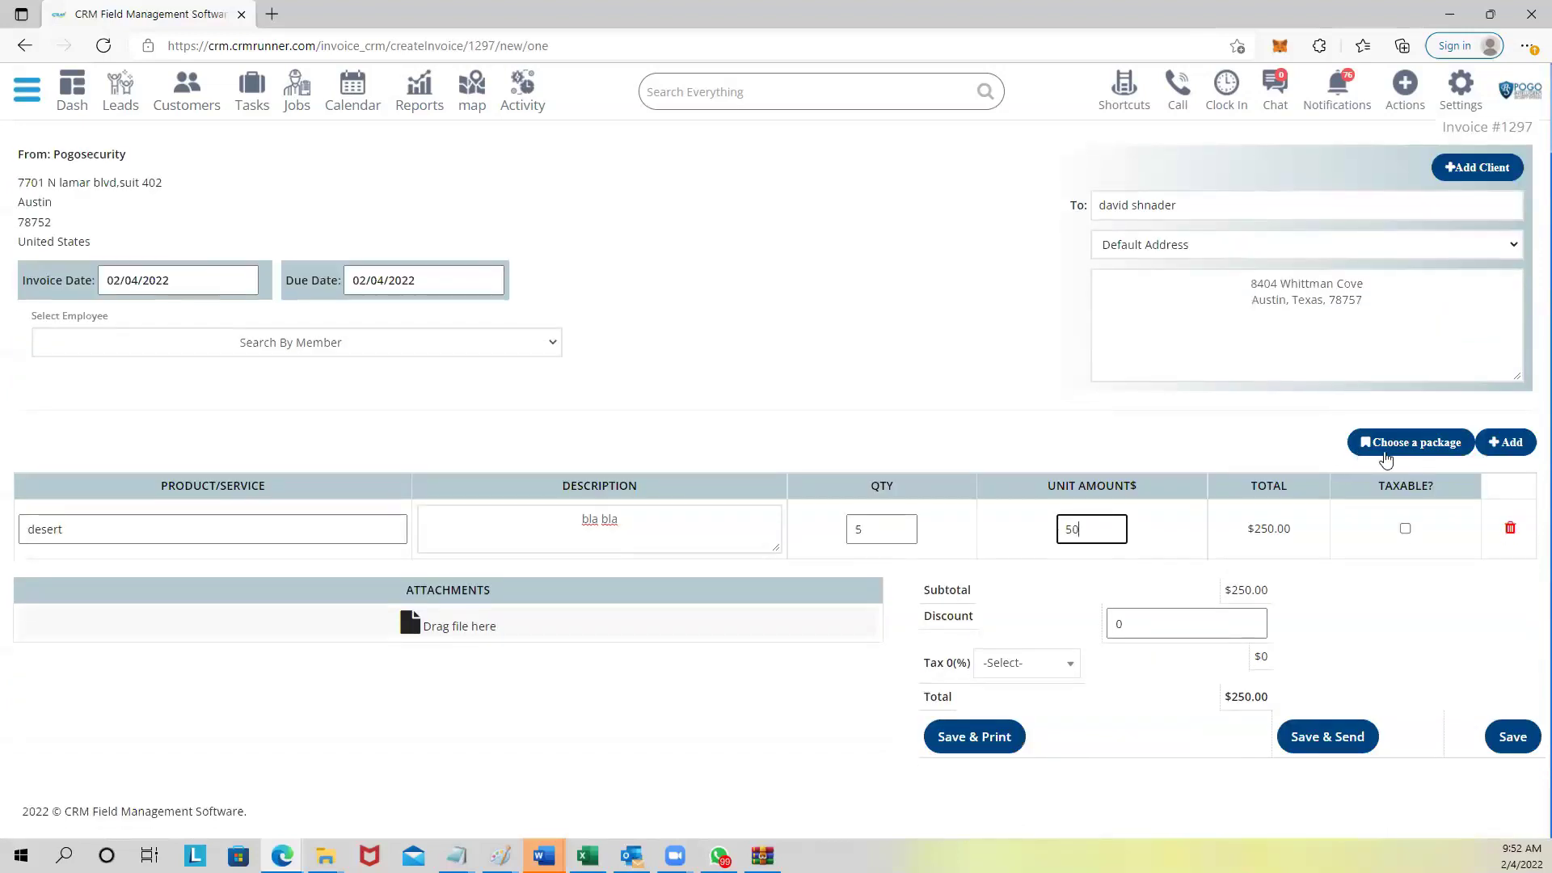
pyautogui.click(1500, 442)
pyautogui.click(1499, 443)
pyautogui.click(1505, 441)
pyautogui.scroll(-2, 1274, 613)
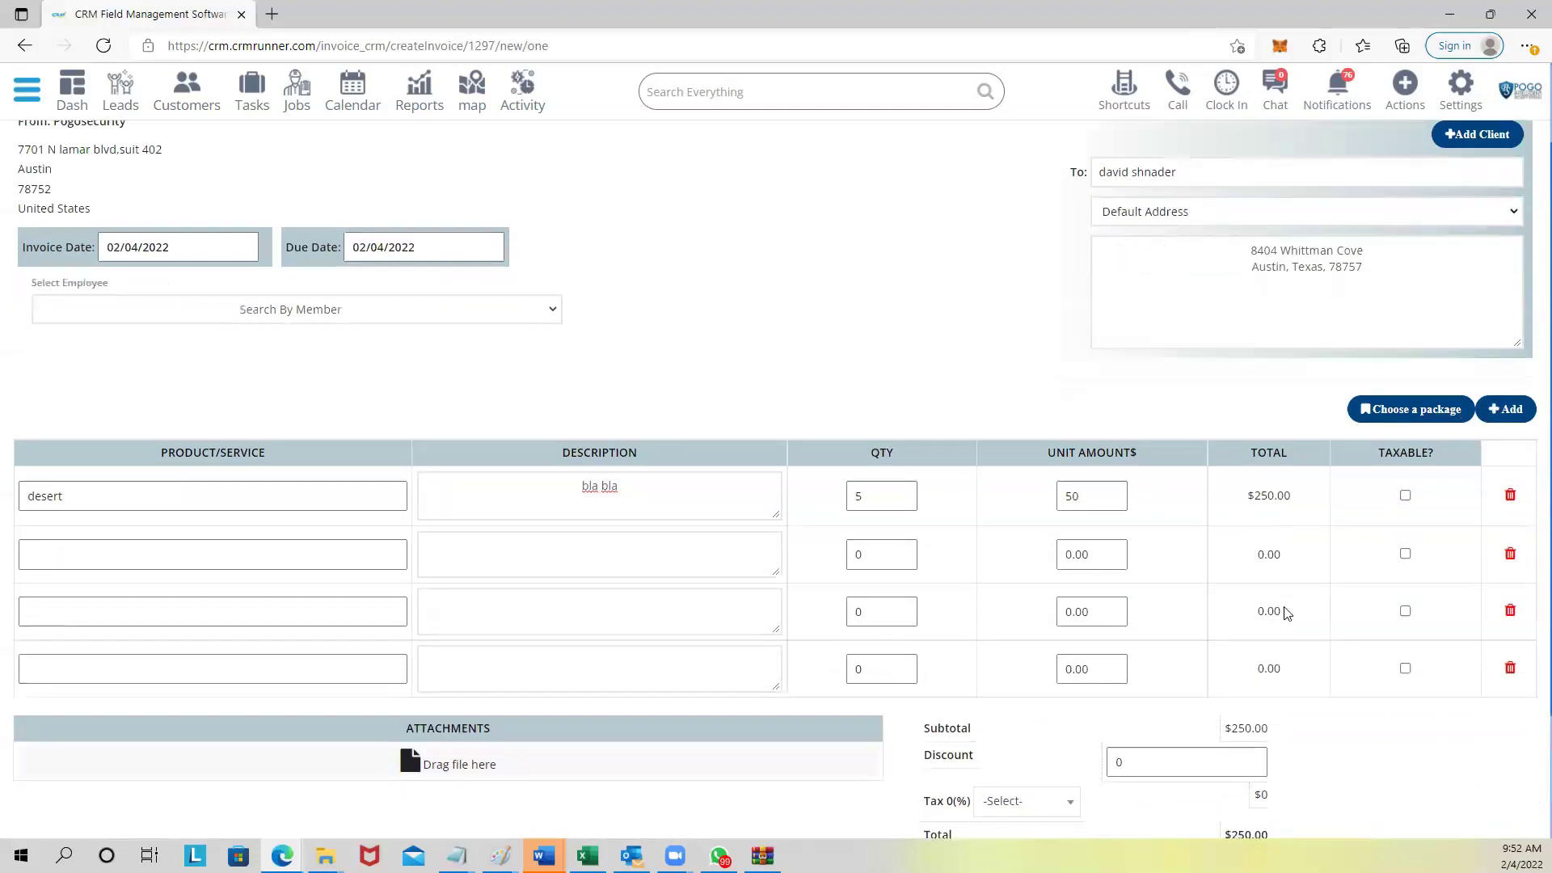
pyautogui.moveTo(1235, 695); pyautogui.dragTo(1263, 697)
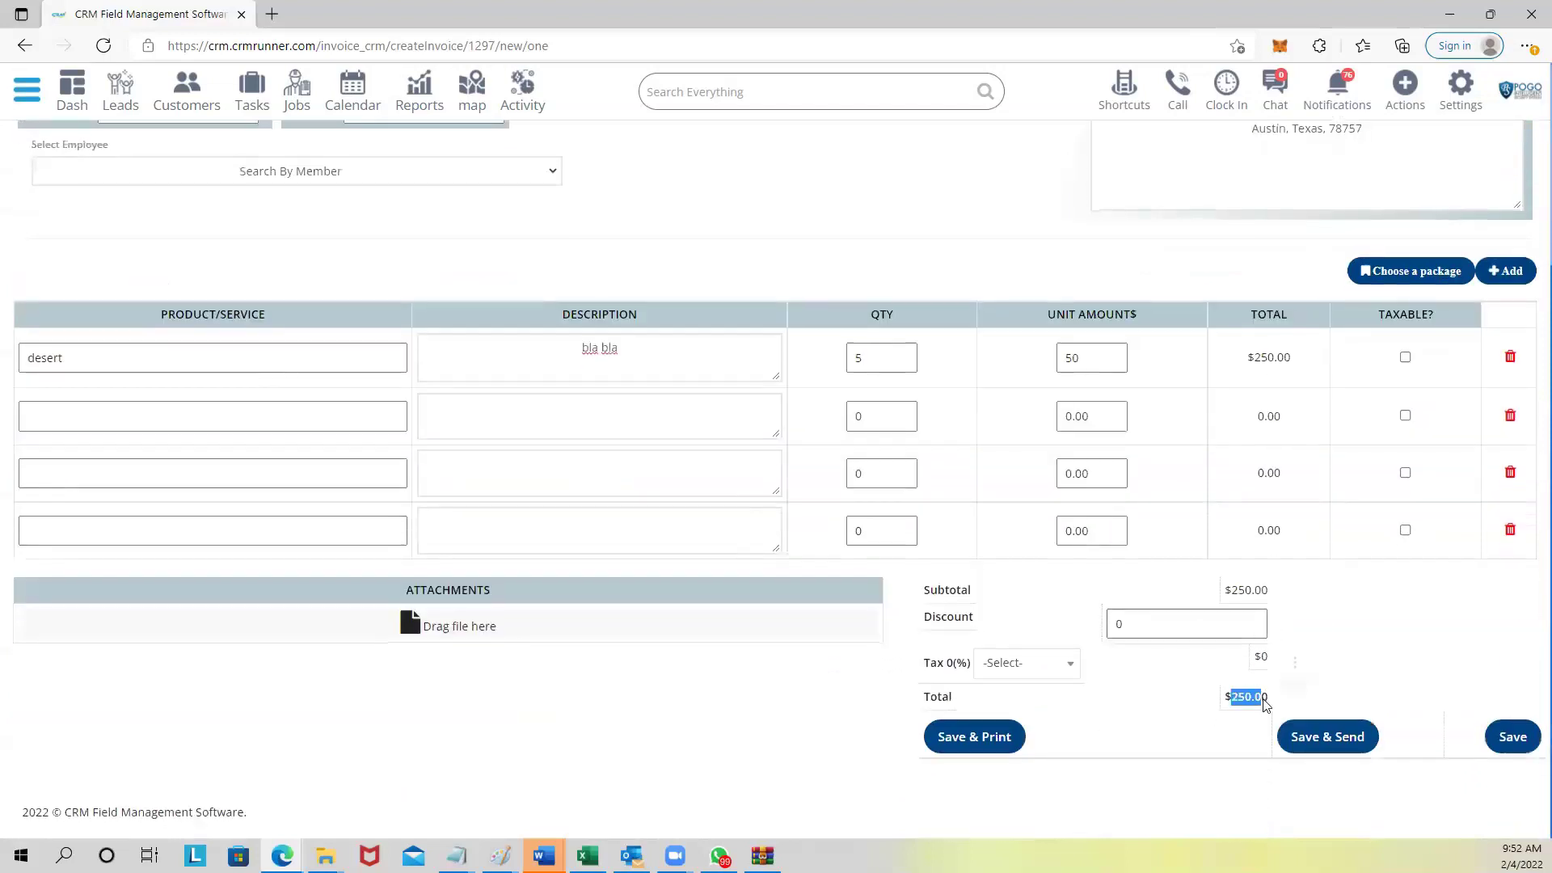
pyautogui.scroll(3, 942, 450)
pyautogui.scroll(-3, 945, 464)
pyautogui.scroll(1, 942, 460)
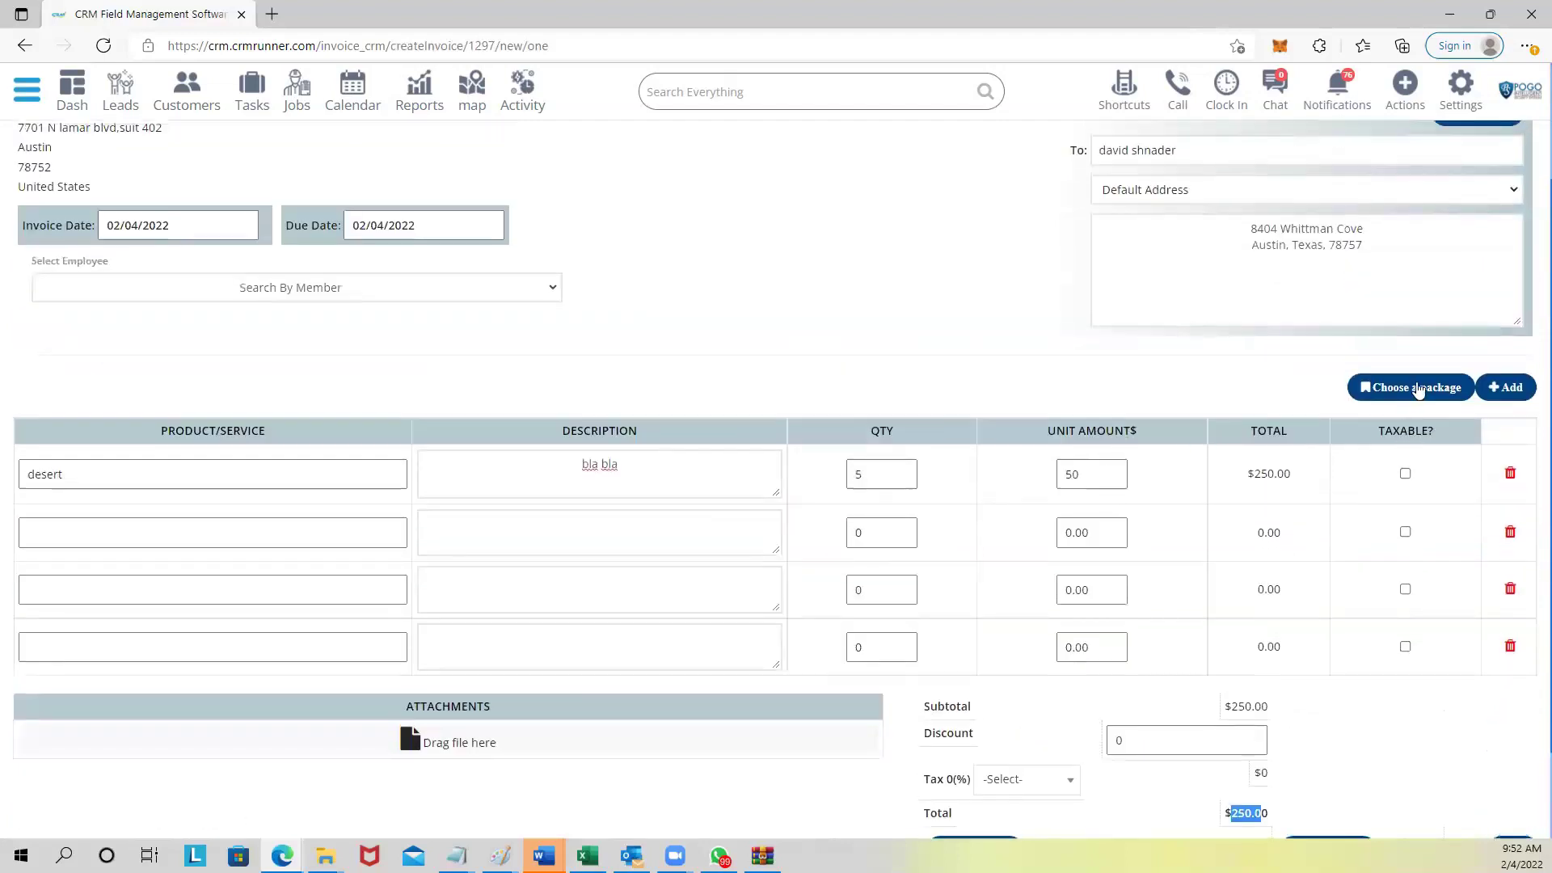
# Fill the invoice with the Solar Kit package items and review the rows.
pyautogui.click(1417, 389)
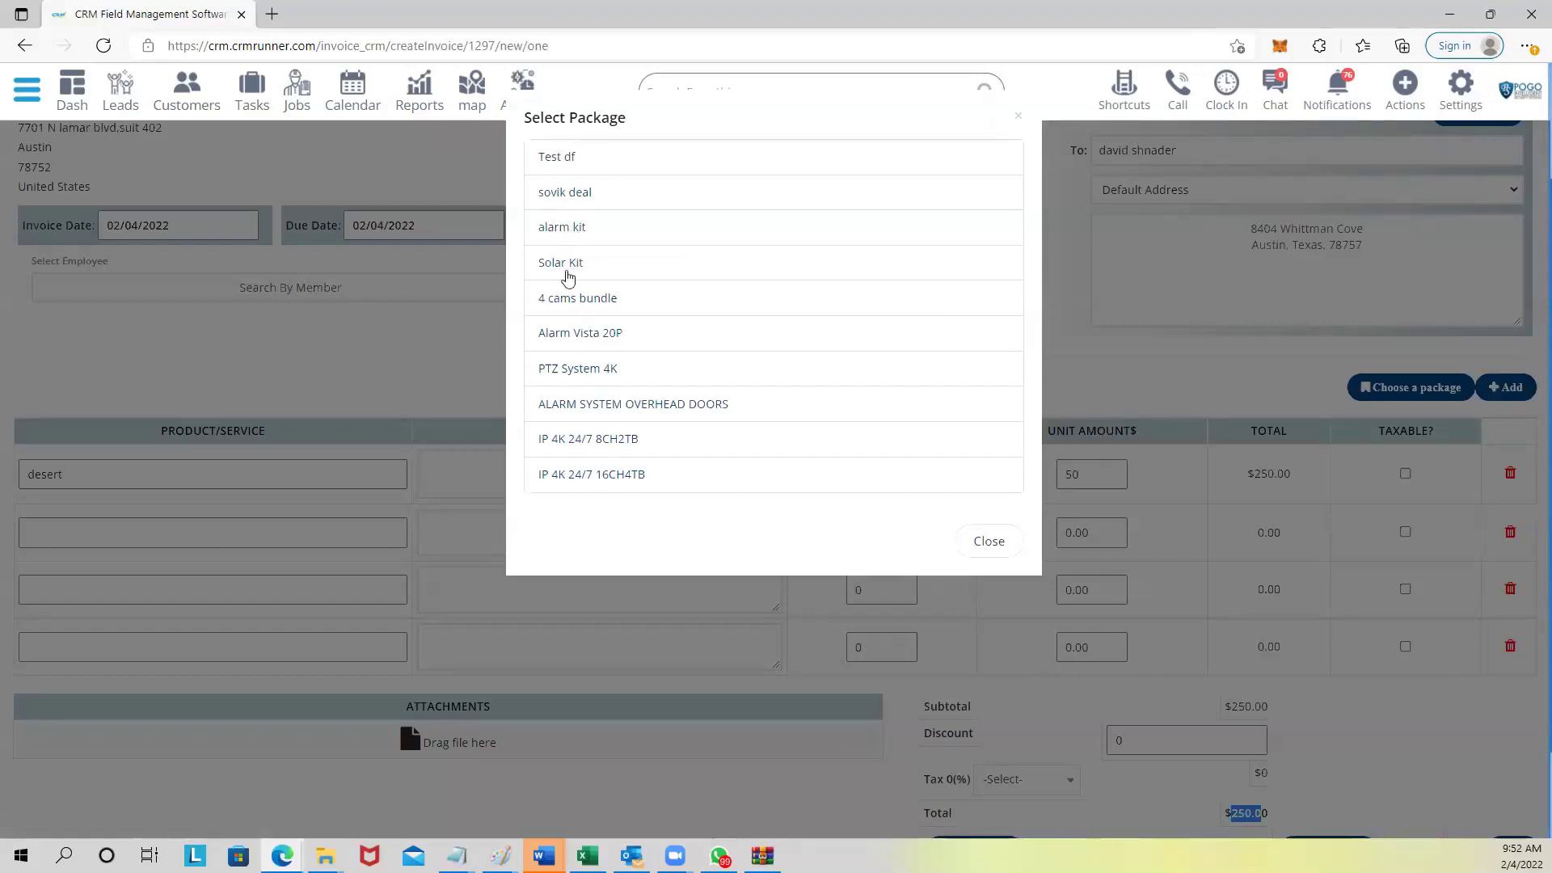
pyautogui.click(569, 265)
pyautogui.scroll(-8, 788, 457)
pyautogui.scroll(-7, 788, 458)
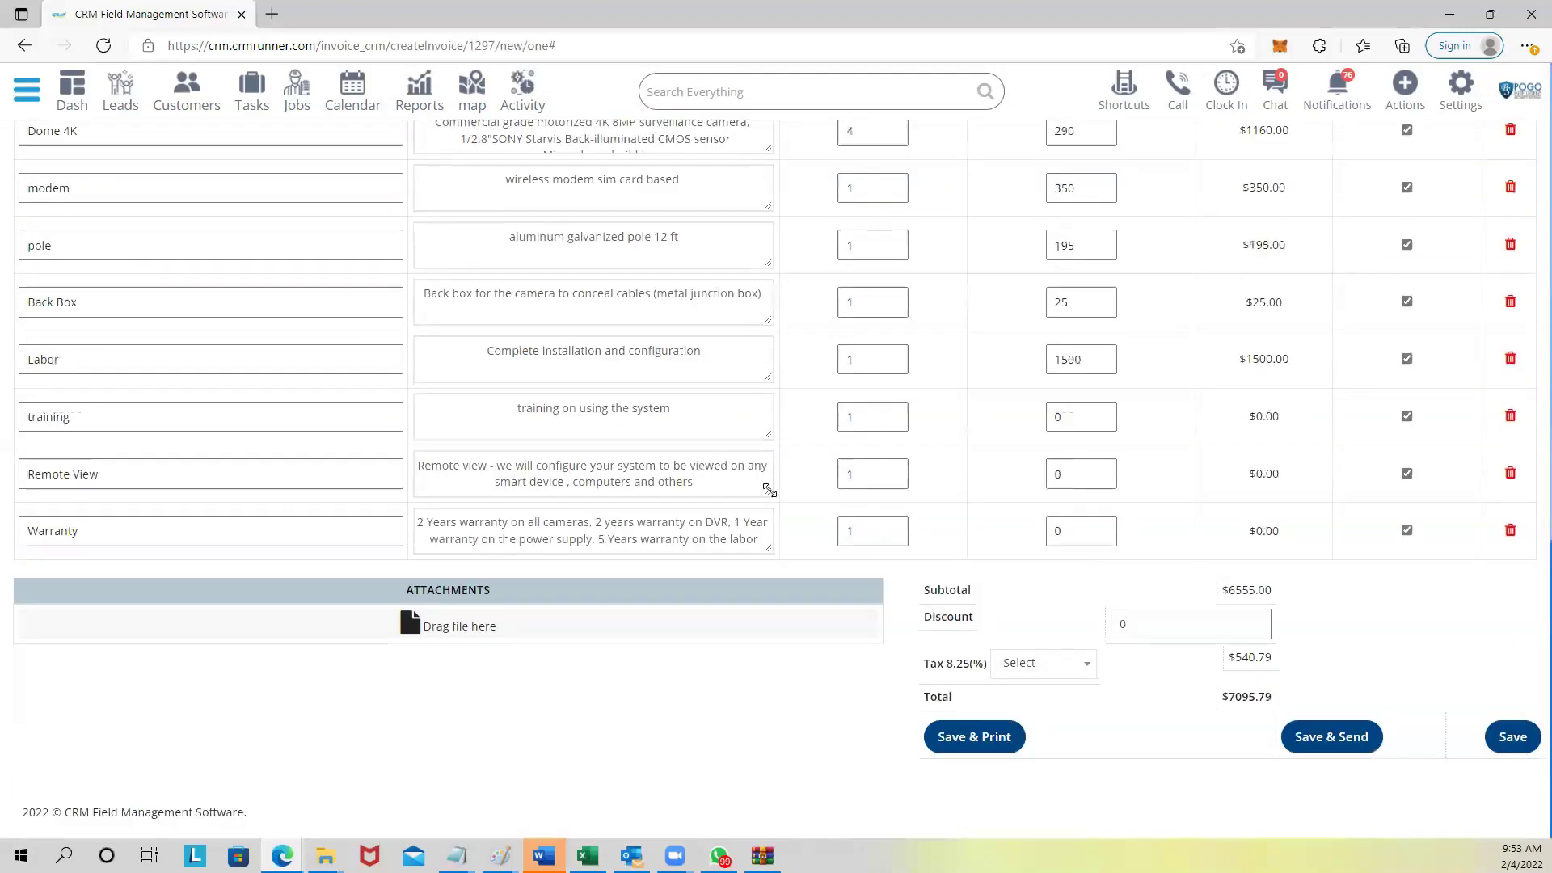
pyautogui.scroll(5, 769, 489)
pyautogui.scroll(3, 769, 489)
pyautogui.scroll(-8, 647, 550)
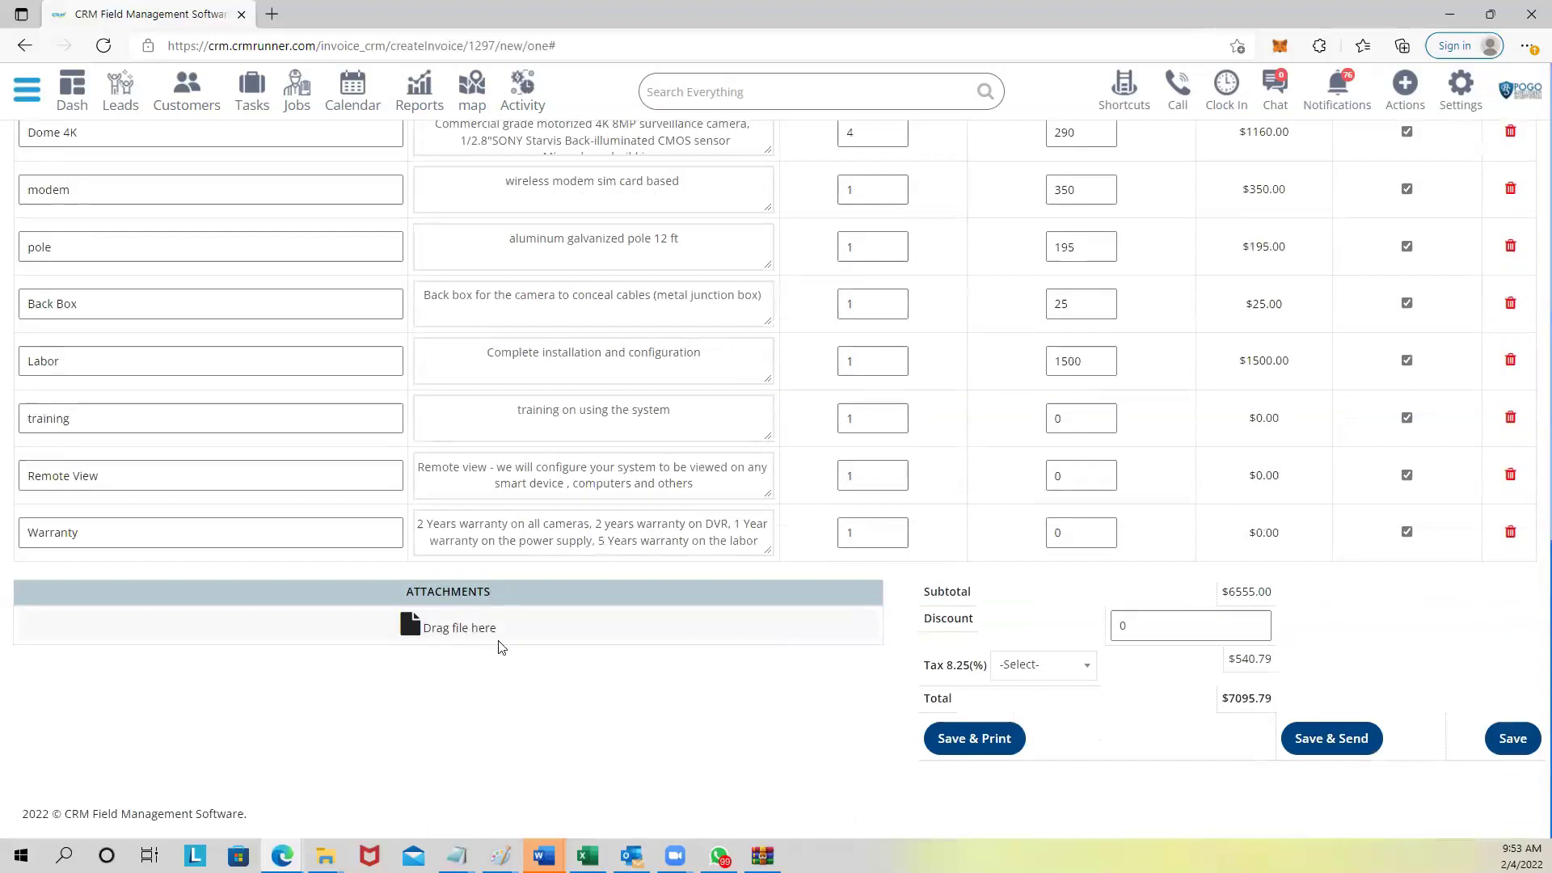
pyautogui.scroll(2, 998, 740)
pyautogui.scroll(-2, 1083, 691)
# Keep the discount at 0 and Save & Send the $7095.79 invoice.
pyautogui.click(1106, 627)
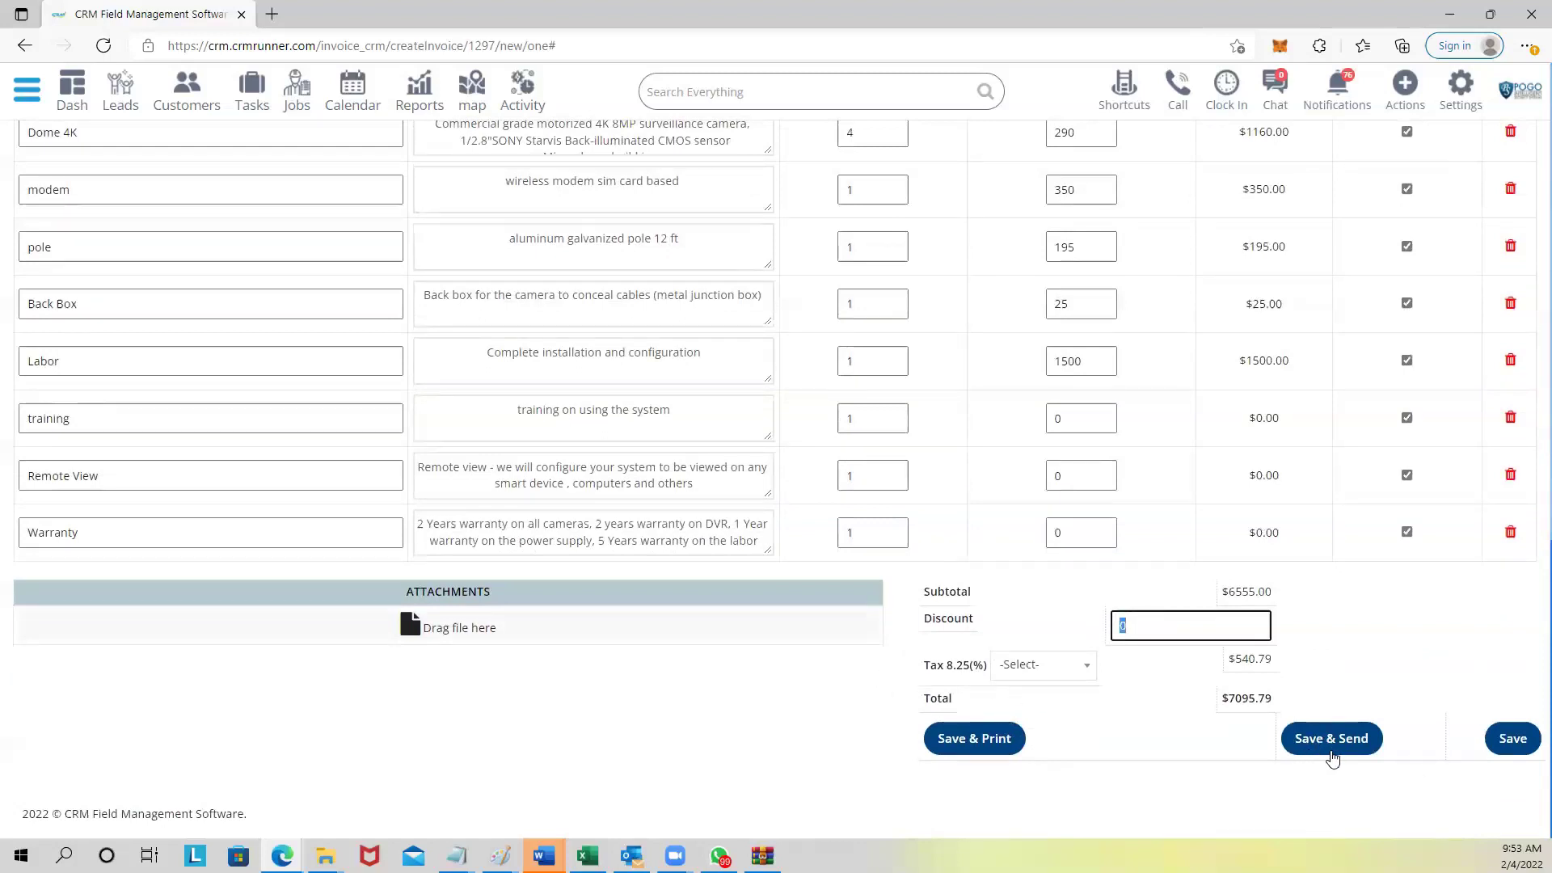
pyautogui.click(1510, 740)
pyautogui.click(1336, 743)
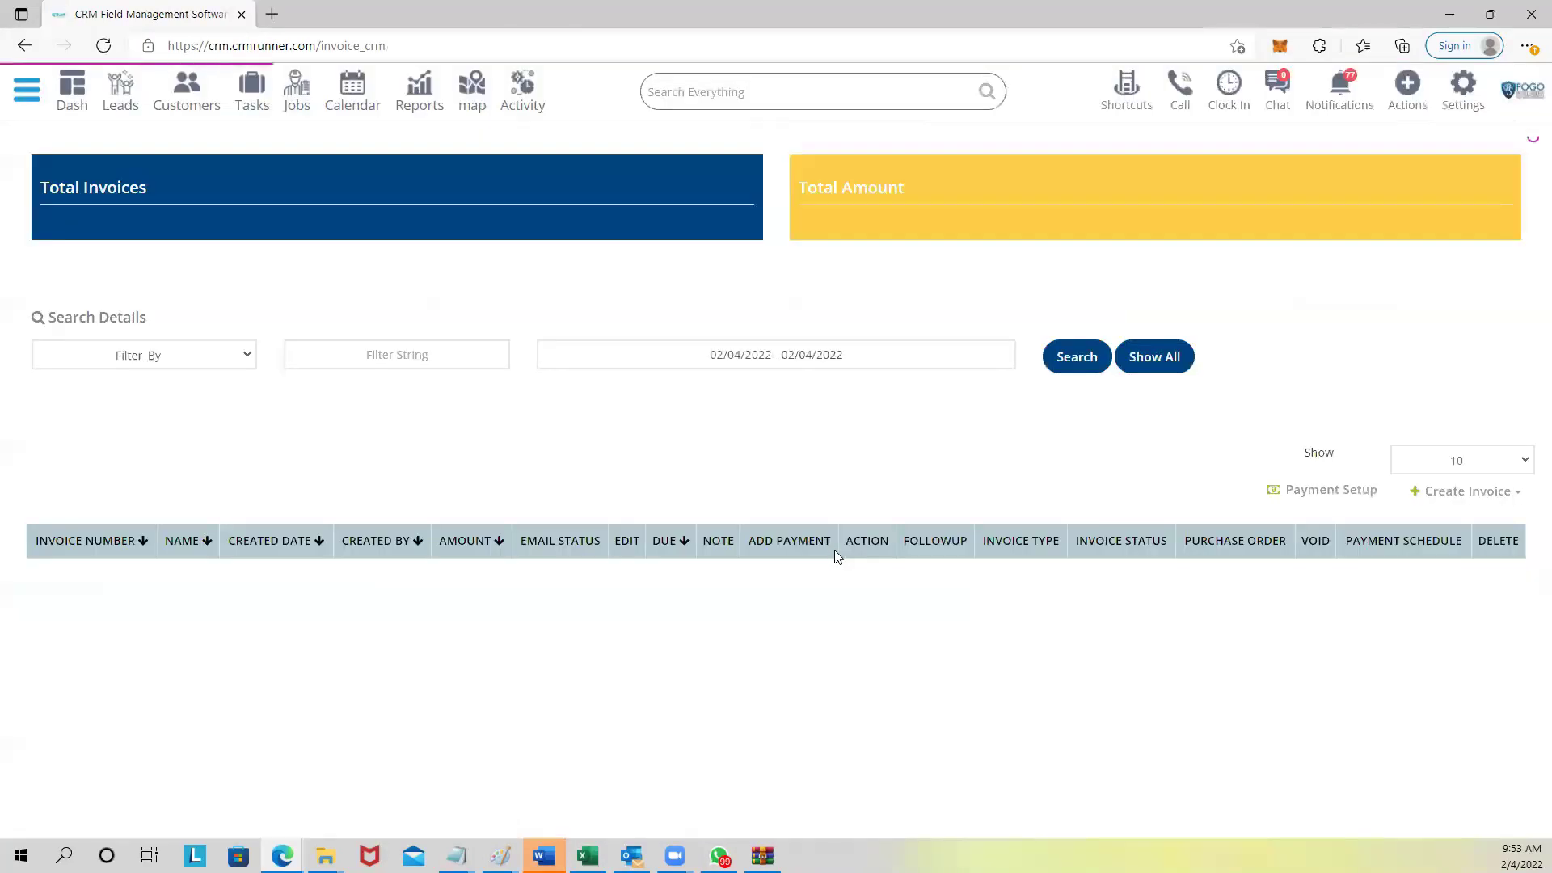
# Open the 5-page PDF of the $7095.79 invoice 1297 from its download icon.
pyautogui.scroll(-2, 816, 558)
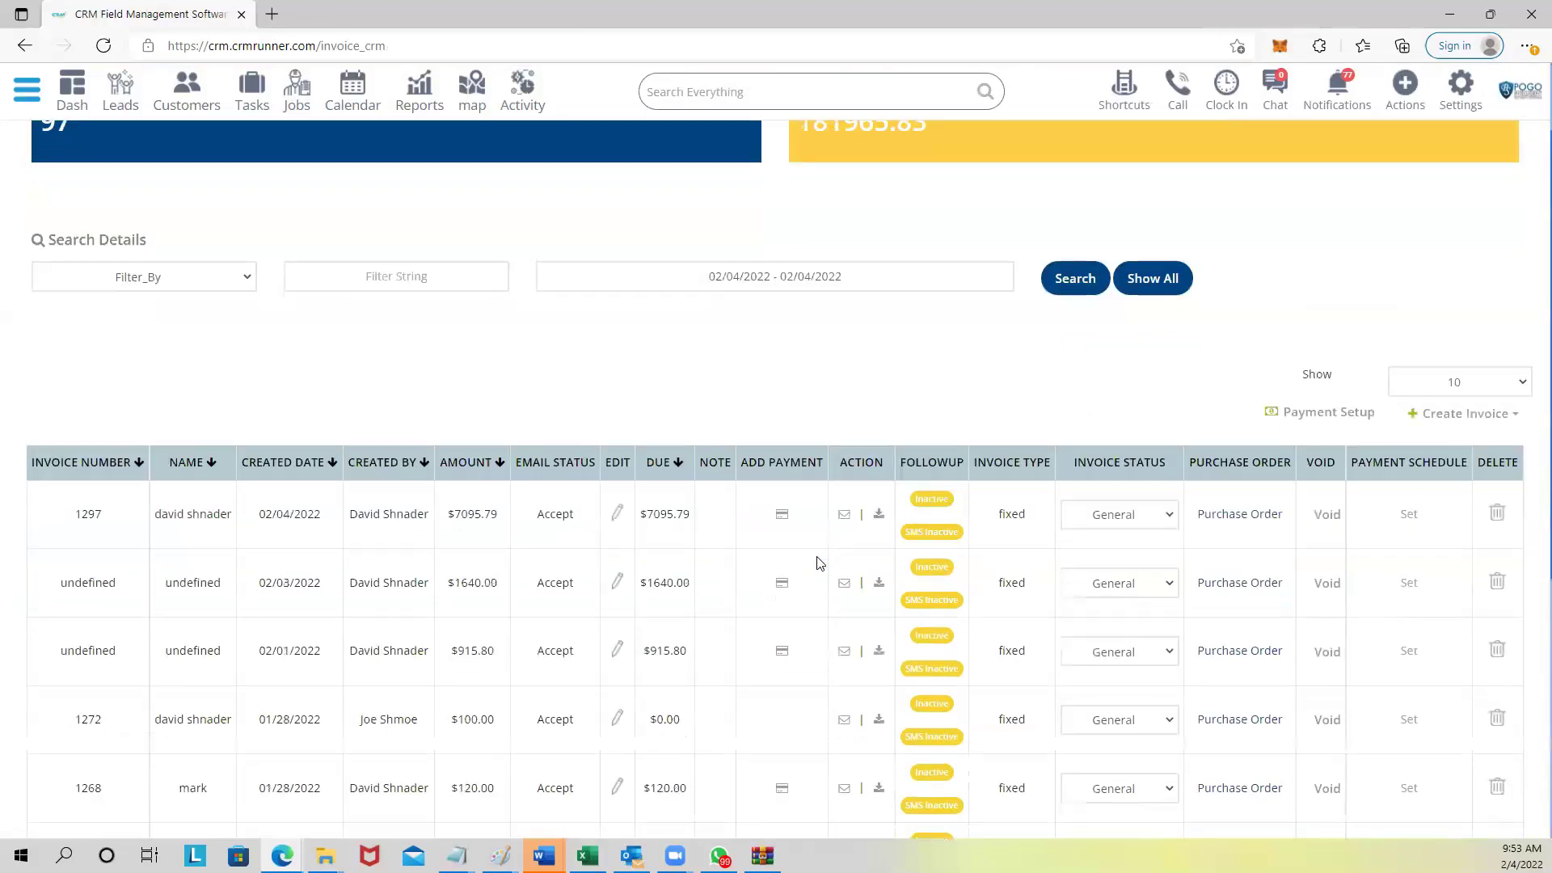
pyautogui.scroll(2, 738, 550)
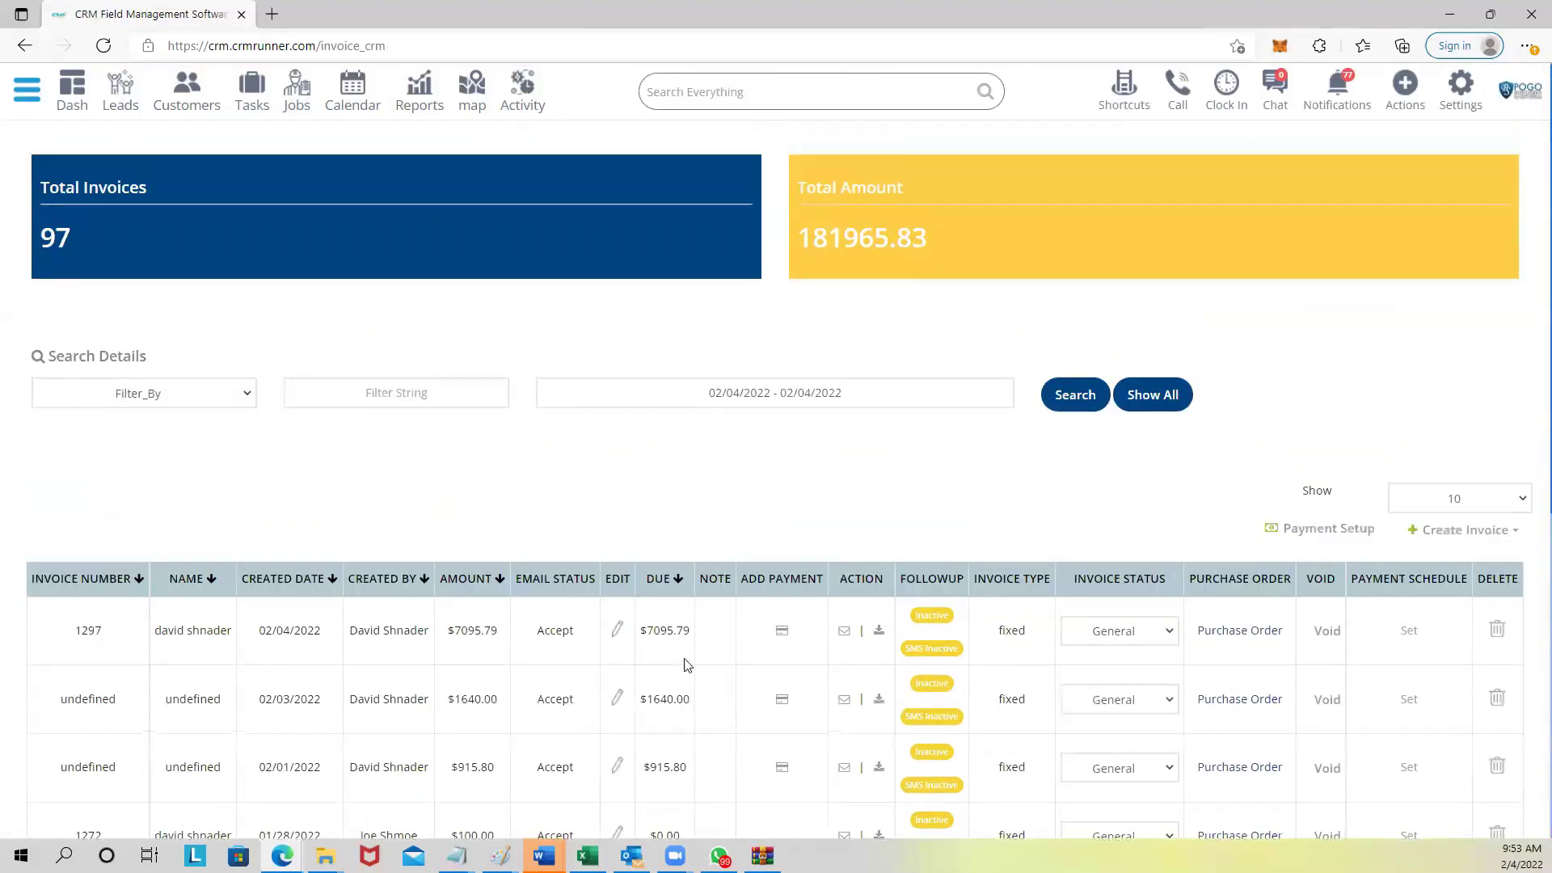
pyautogui.click(880, 632)
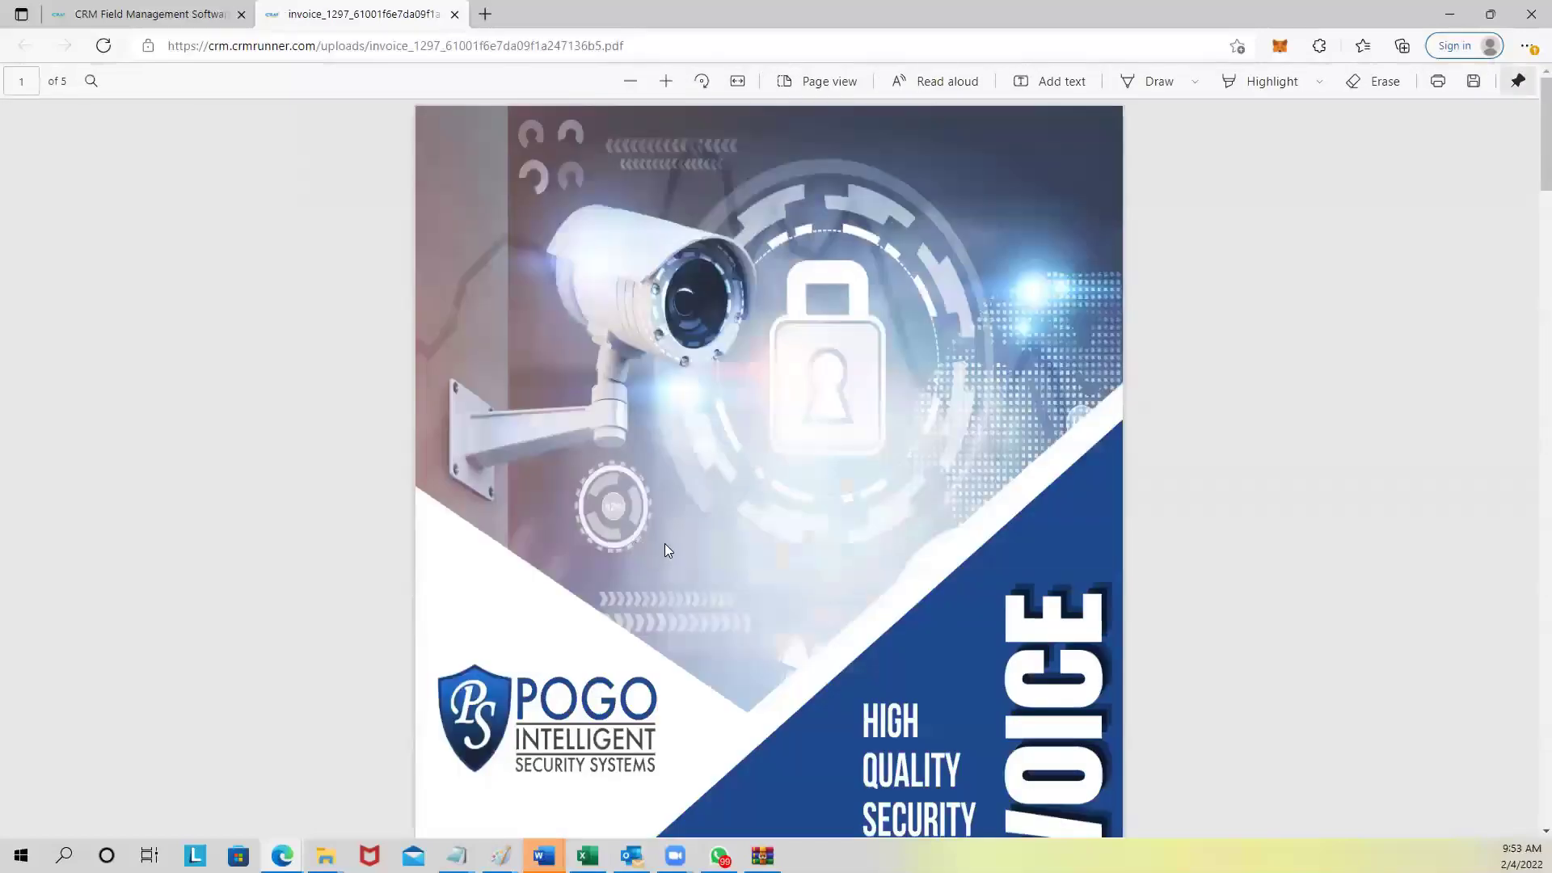
# Scroll the invoice PDF down to the $7,095.79 Tax/Total section, then close its tab.
pyautogui.scroll(-2, 660, 535)
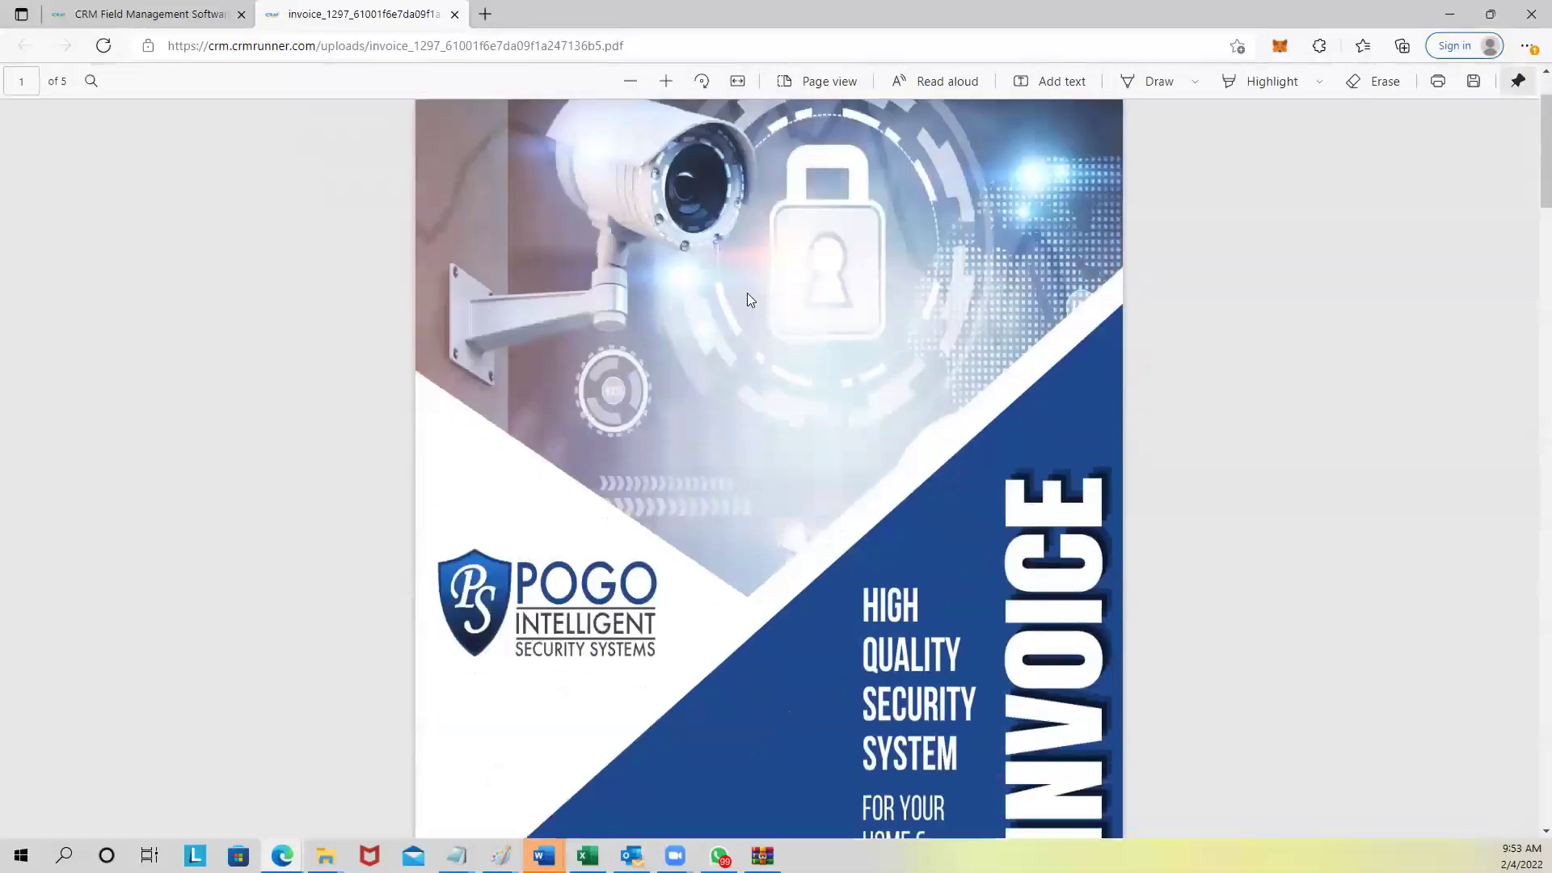
pyautogui.scroll(-4, 739, 558)
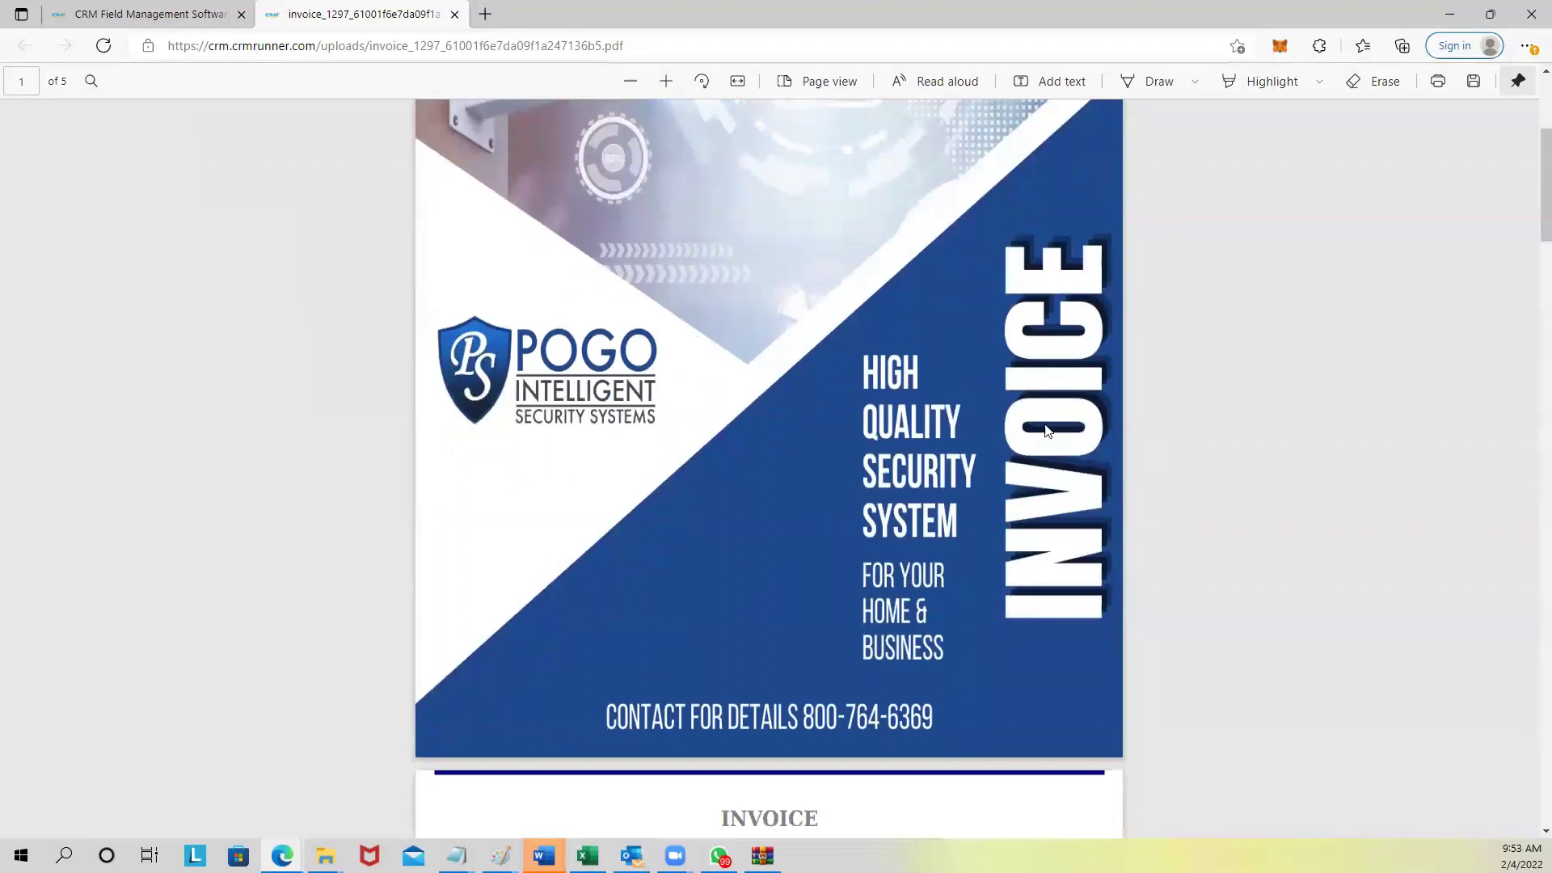
pyautogui.scroll(-2, 966, 664)
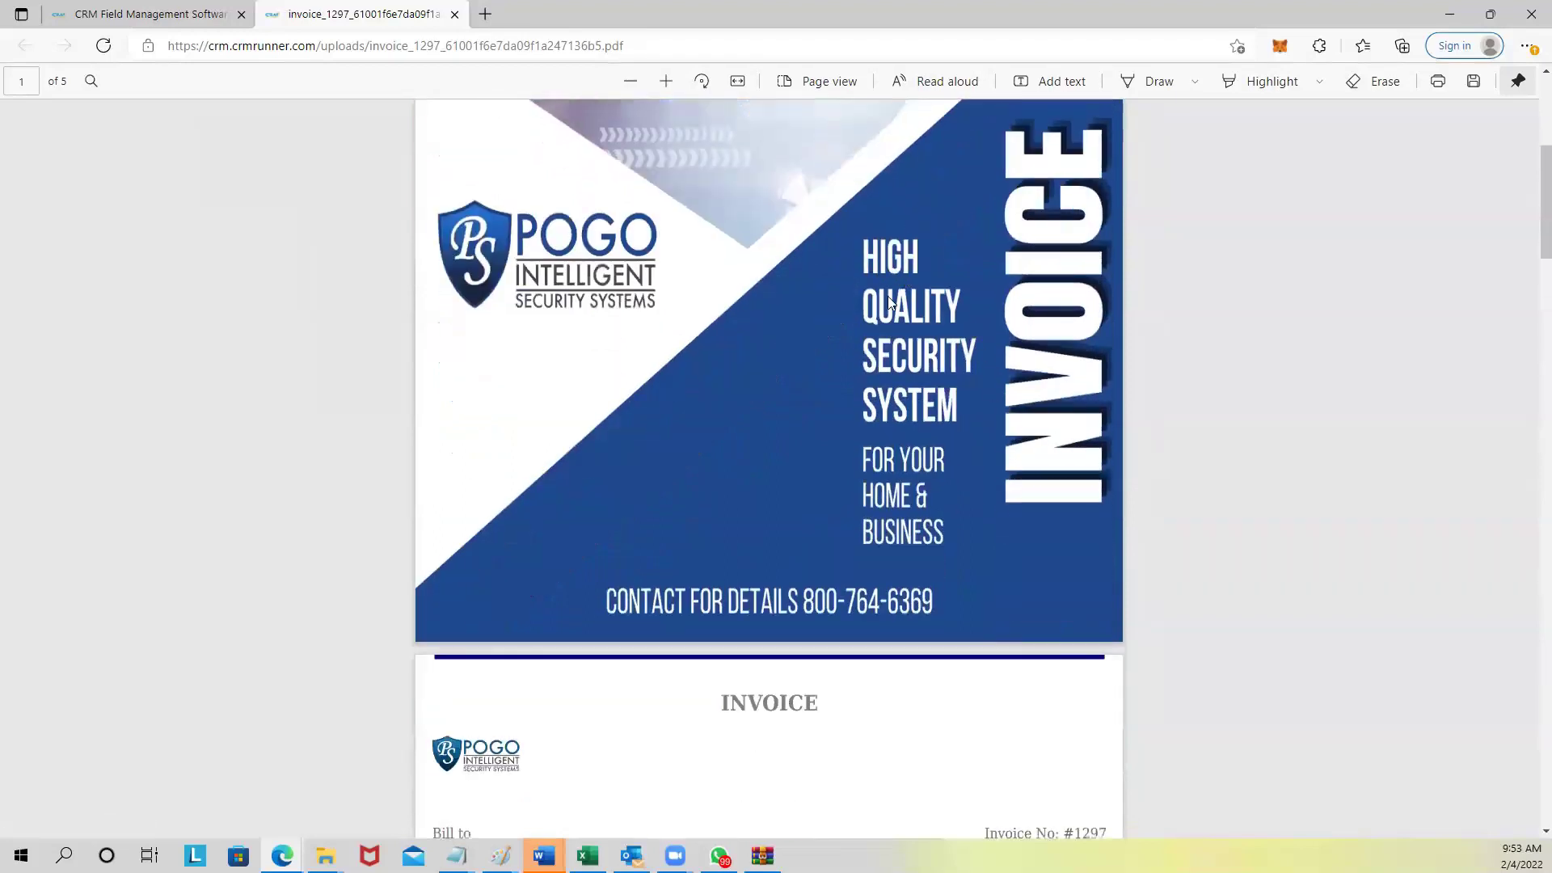
pyautogui.scroll(-10, 907, 544)
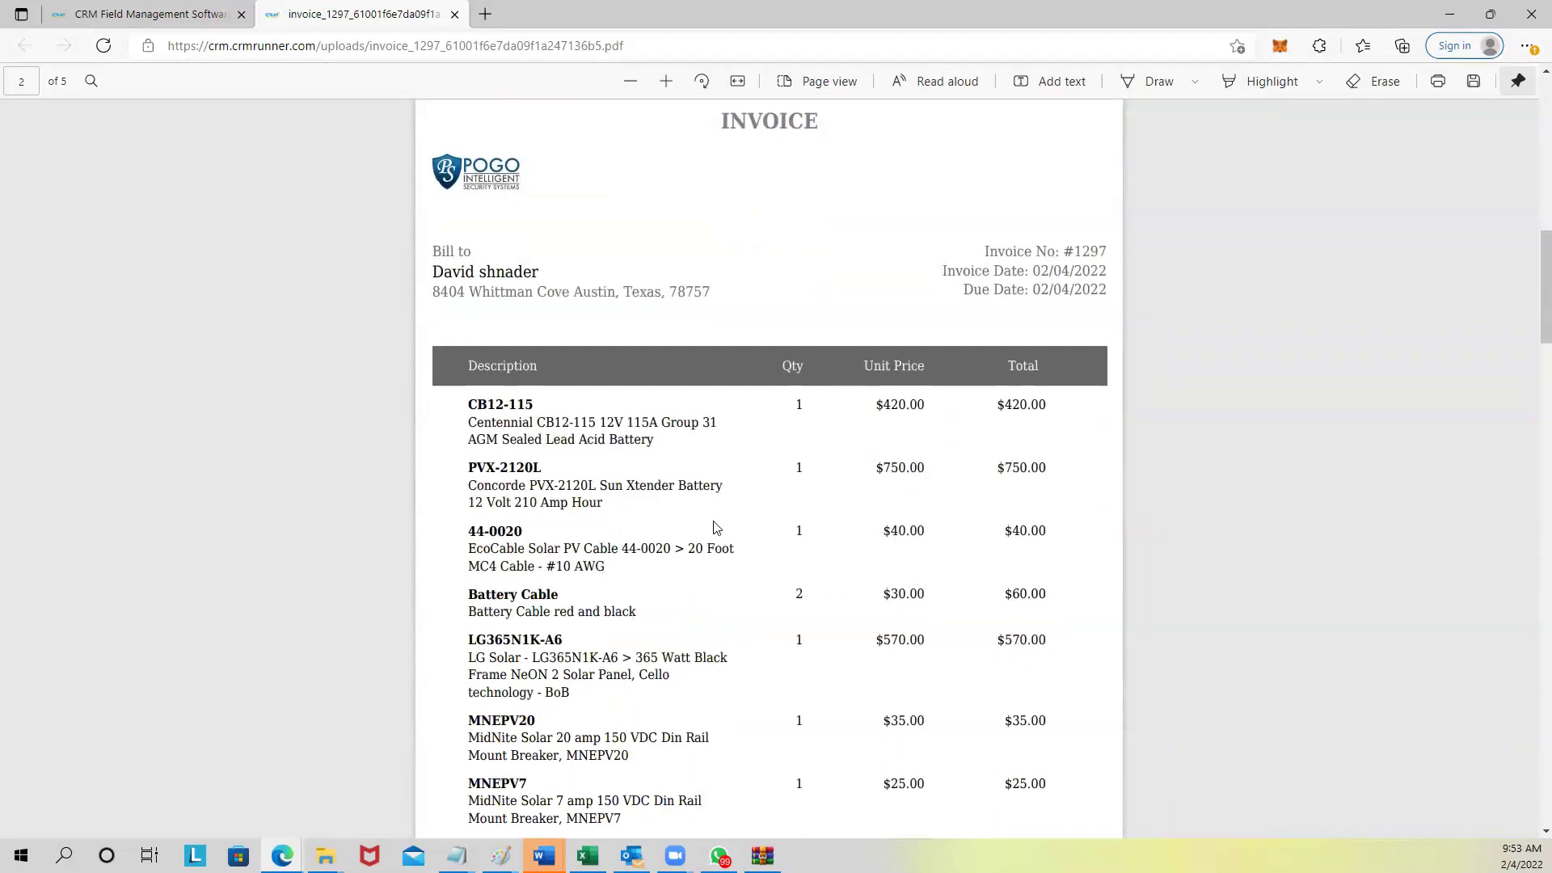
pyautogui.scroll(-18, 720, 537)
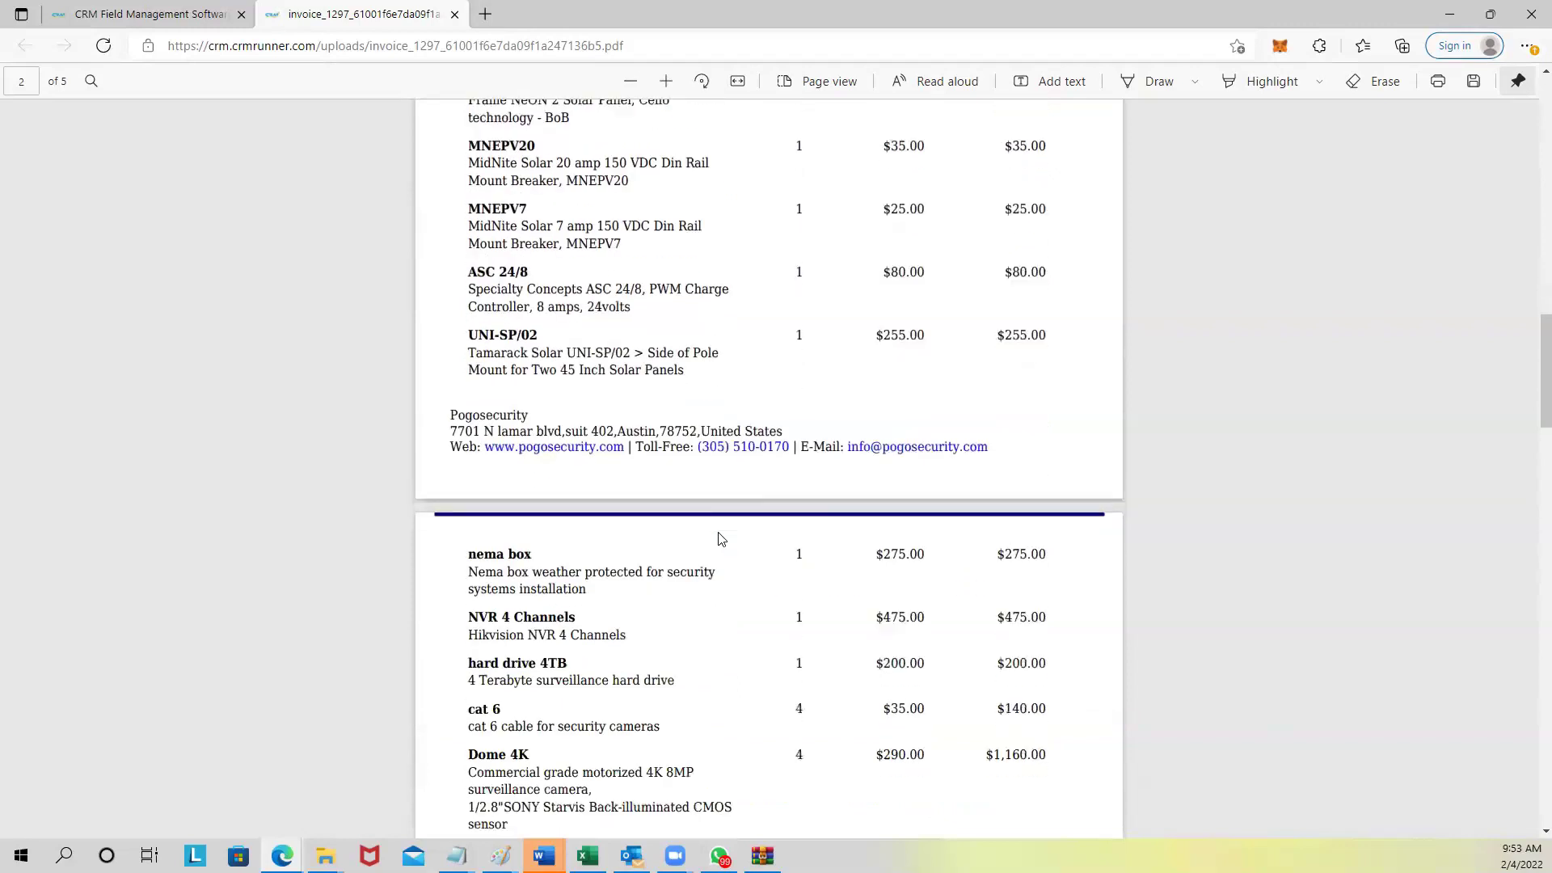
pyautogui.scroll(-10, 763, 468)
pyautogui.scroll(2, 804, 475)
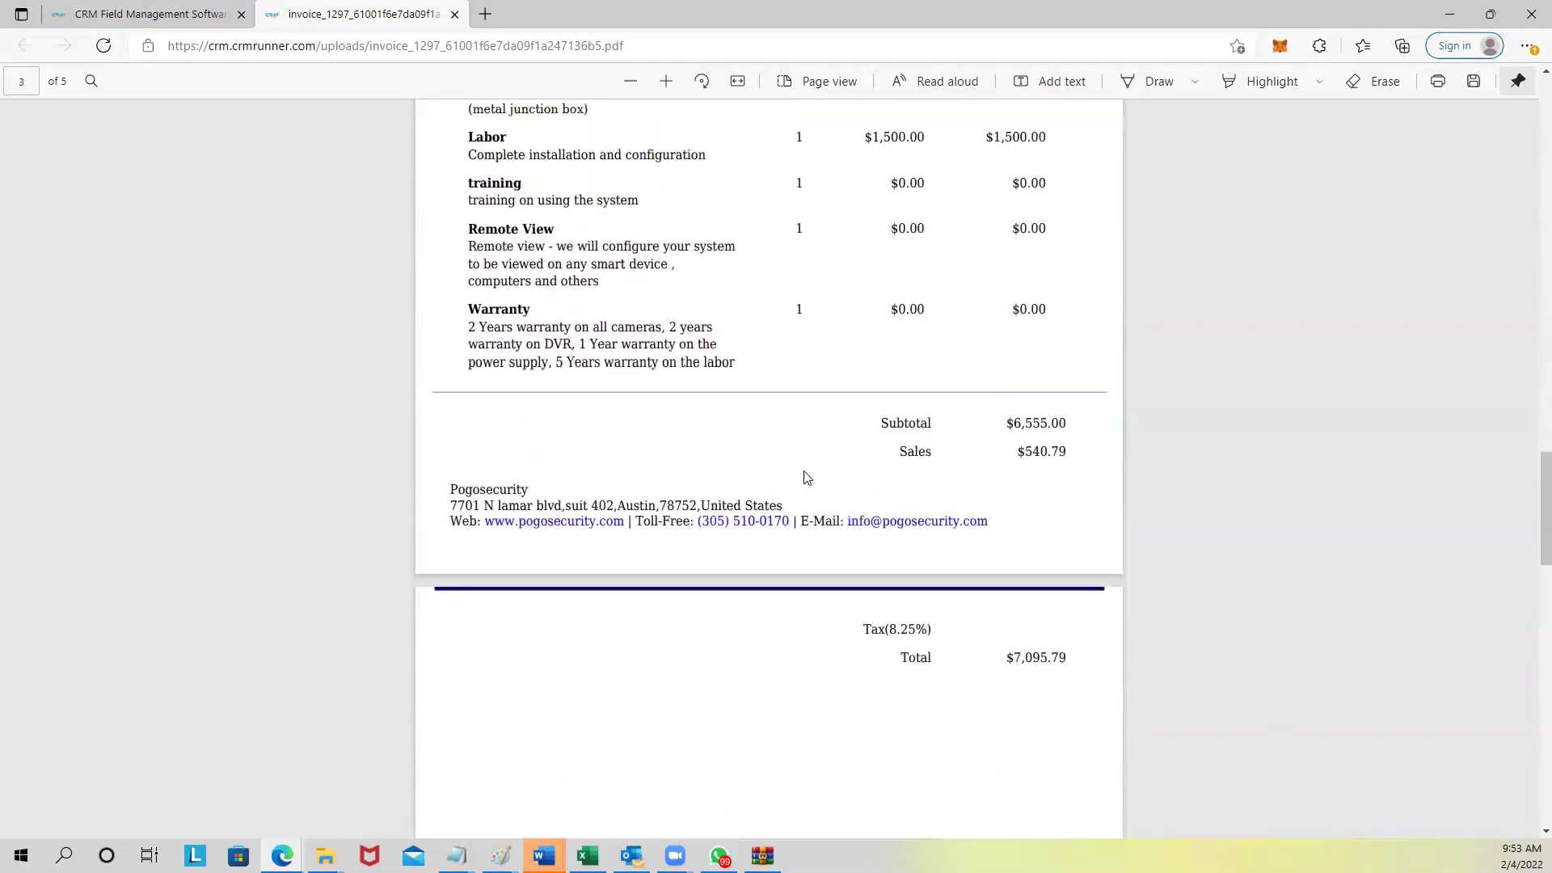
pyautogui.scroll(-4, 937, 646)
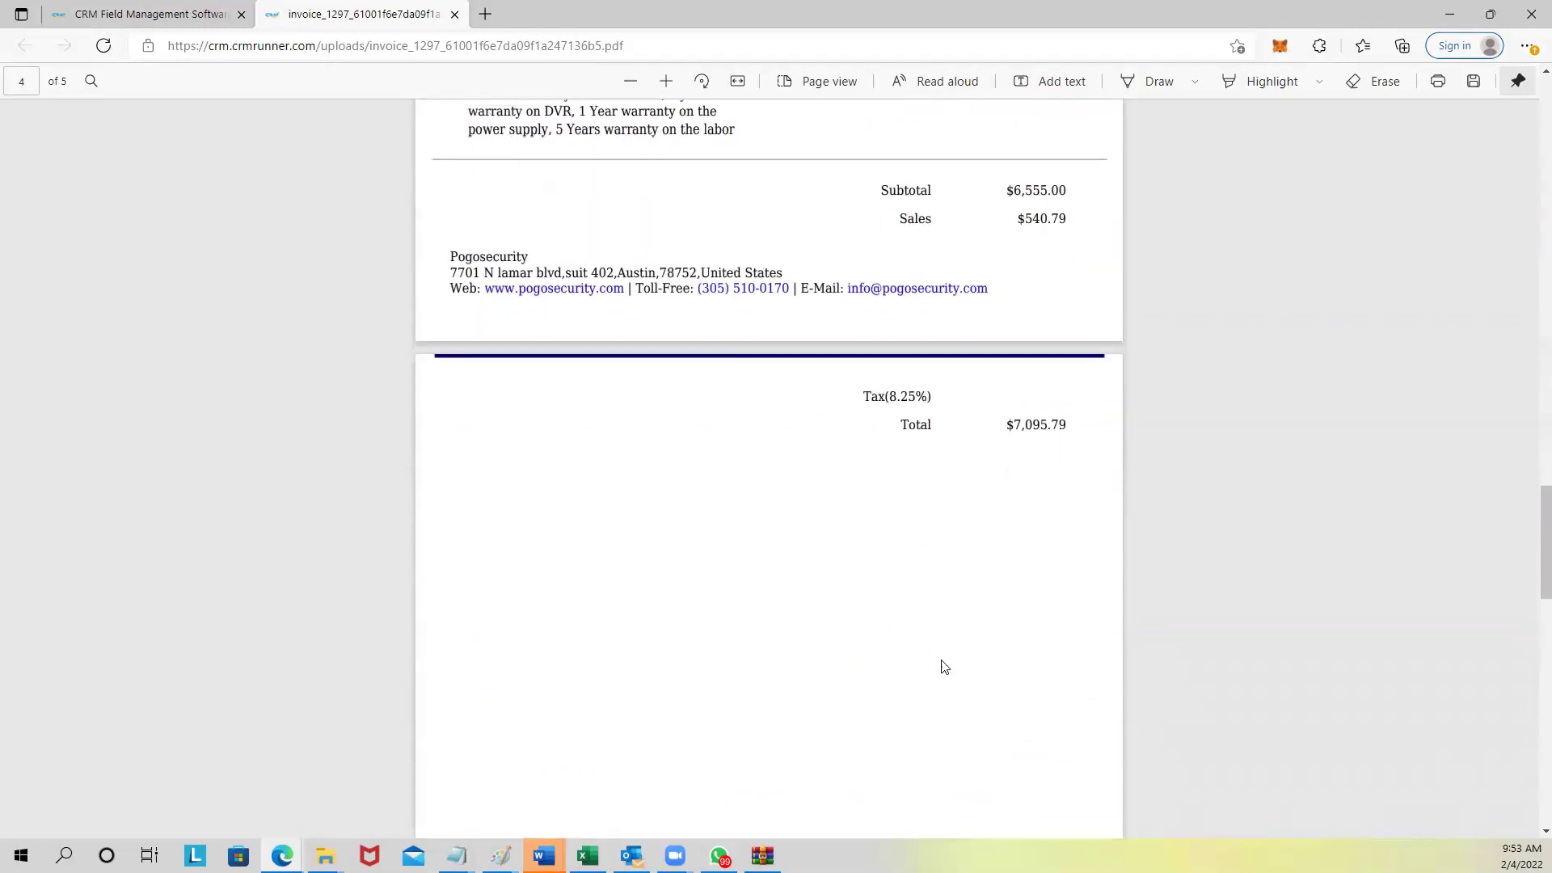
pyautogui.scroll(-13, 953, 635)
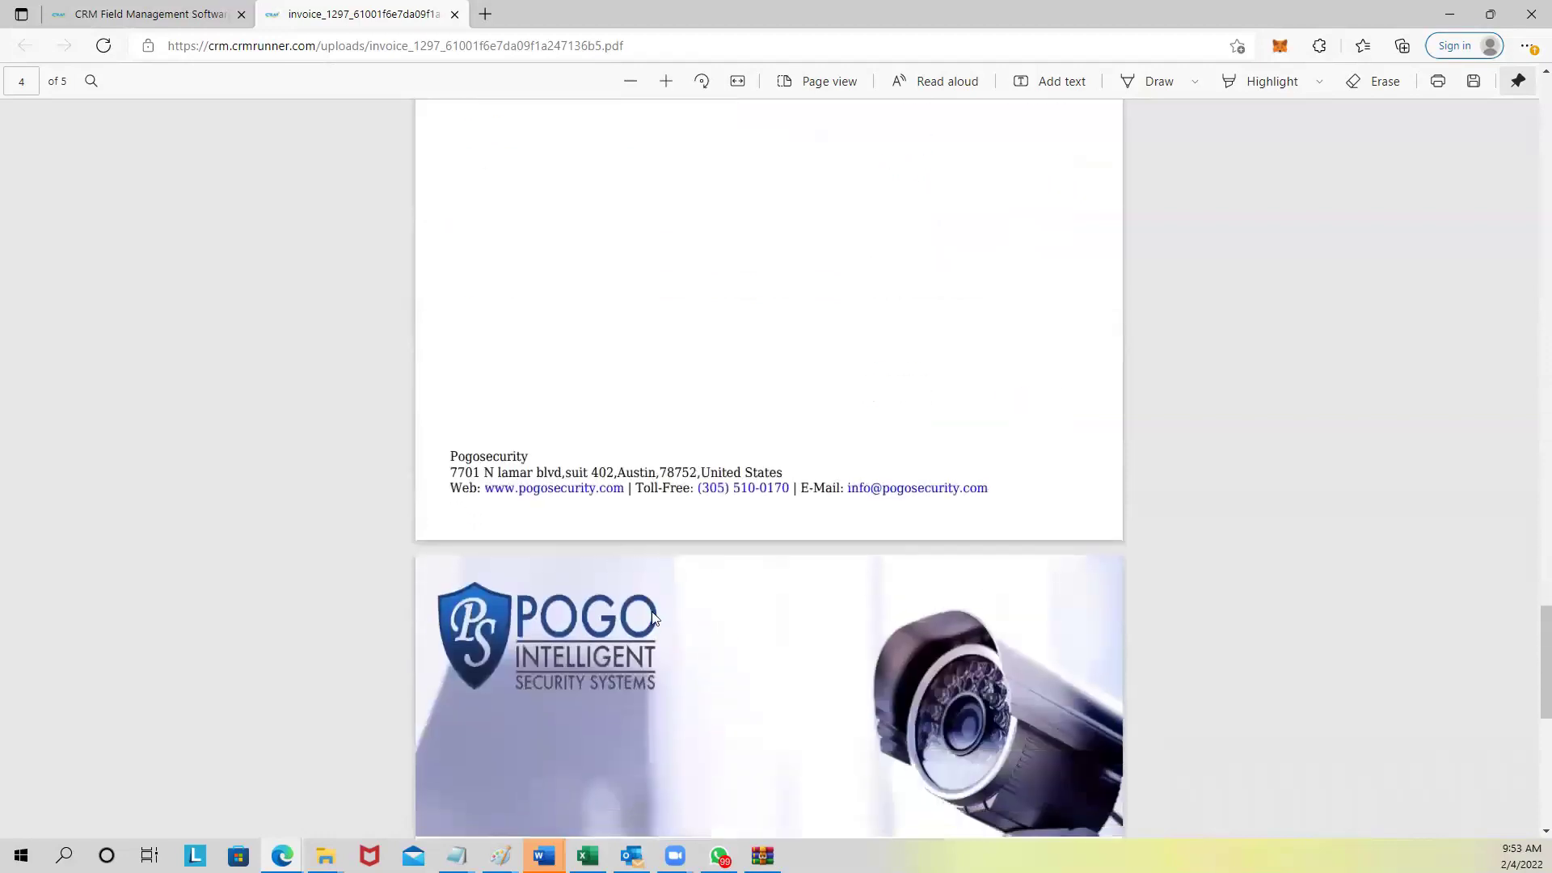
pyautogui.scroll(-1, 871, 549)
pyautogui.scroll(-9, 869, 542)
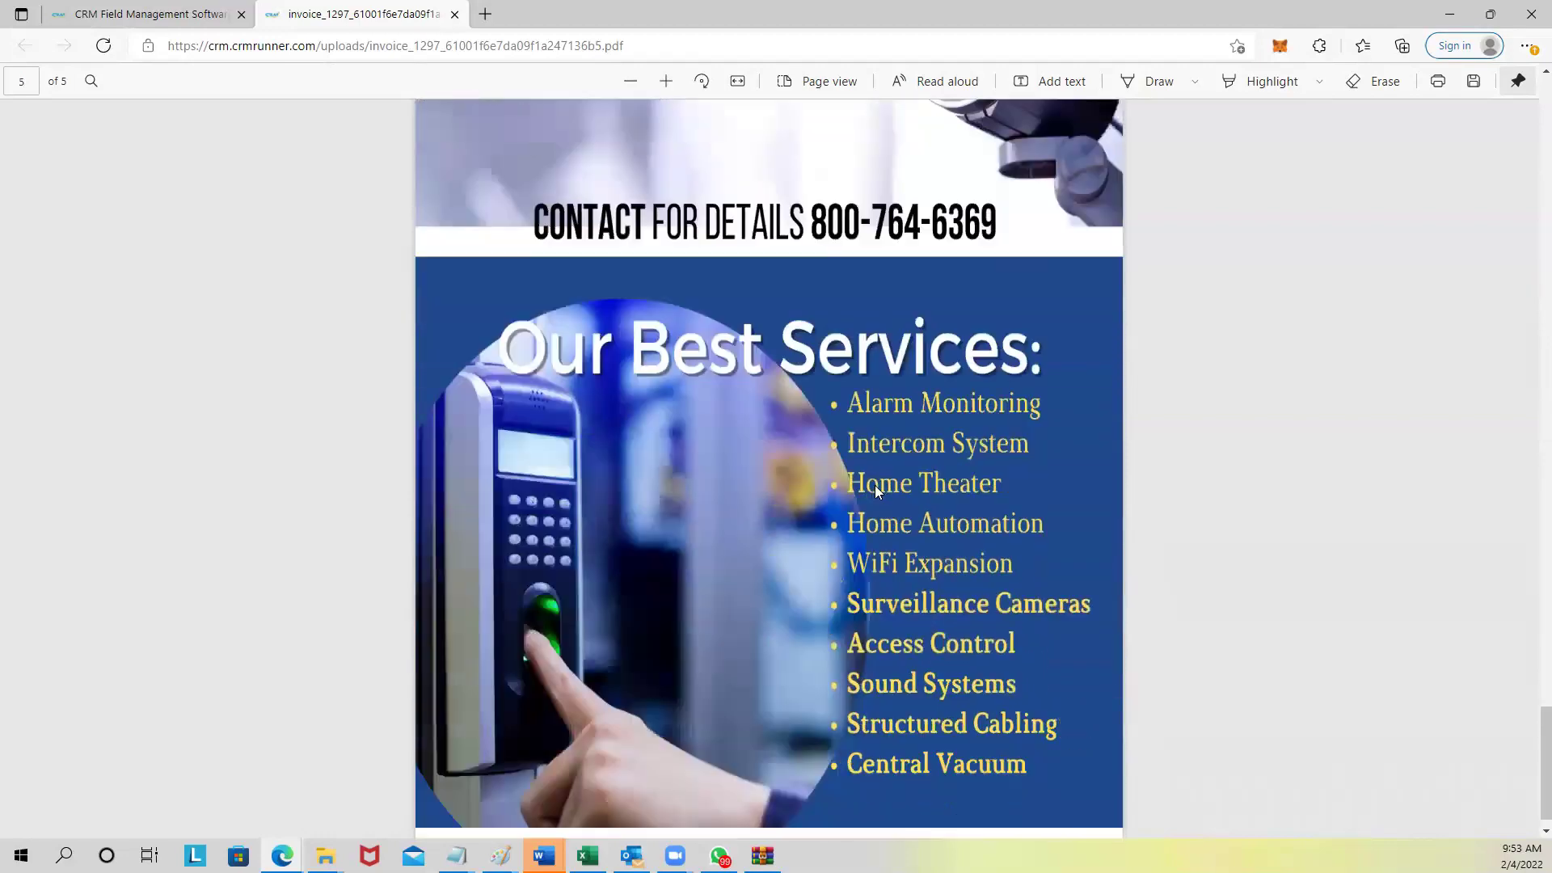
pyautogui.scroll(-3, 865, 436)
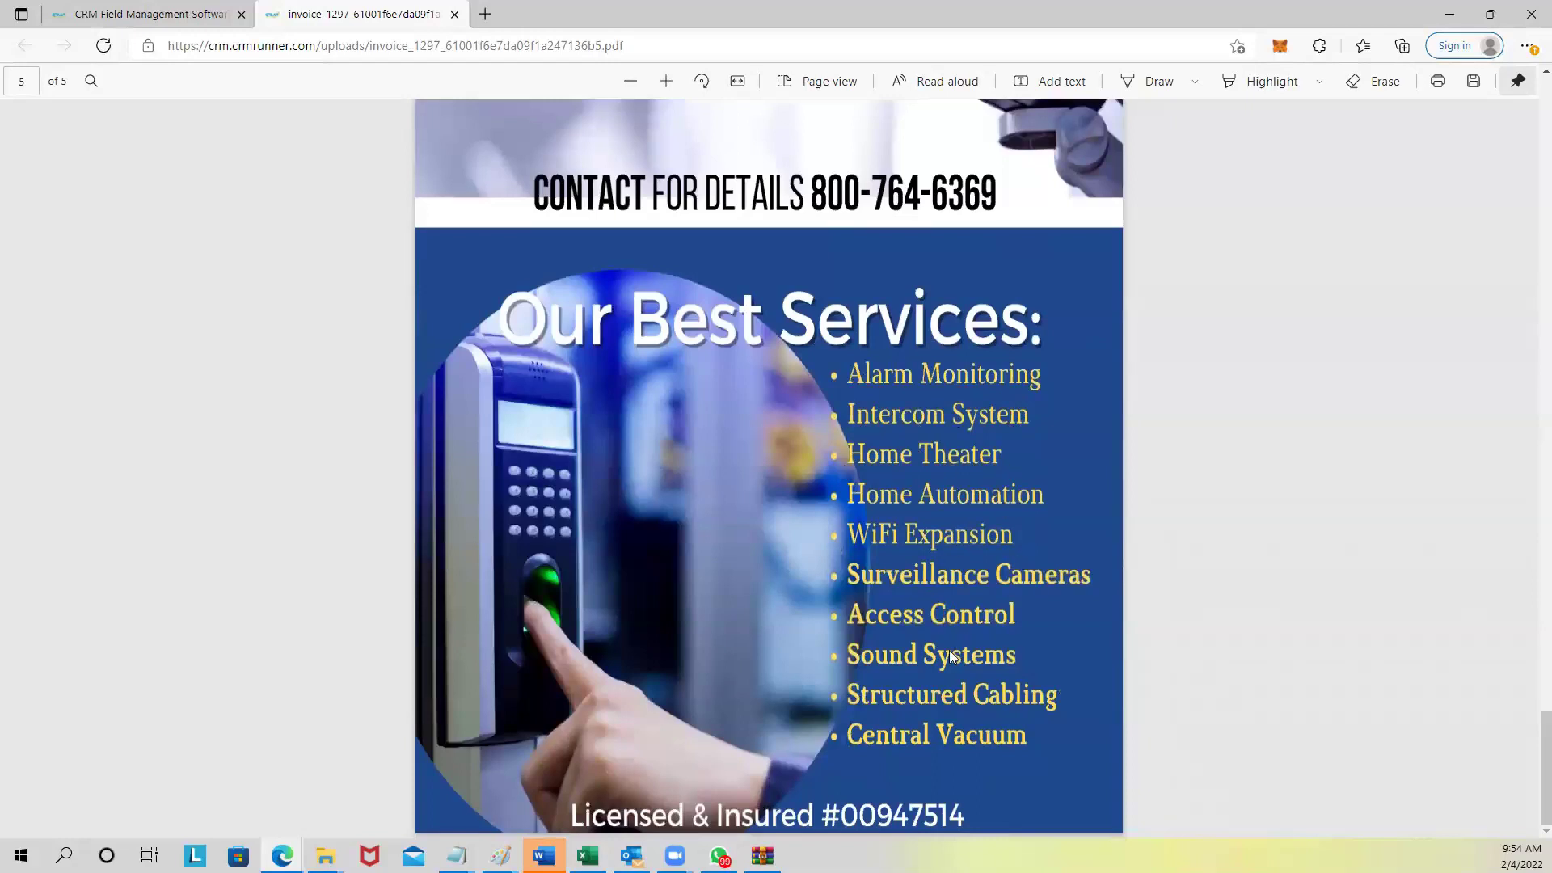
pyautogui.scroll(12, 952, 652)
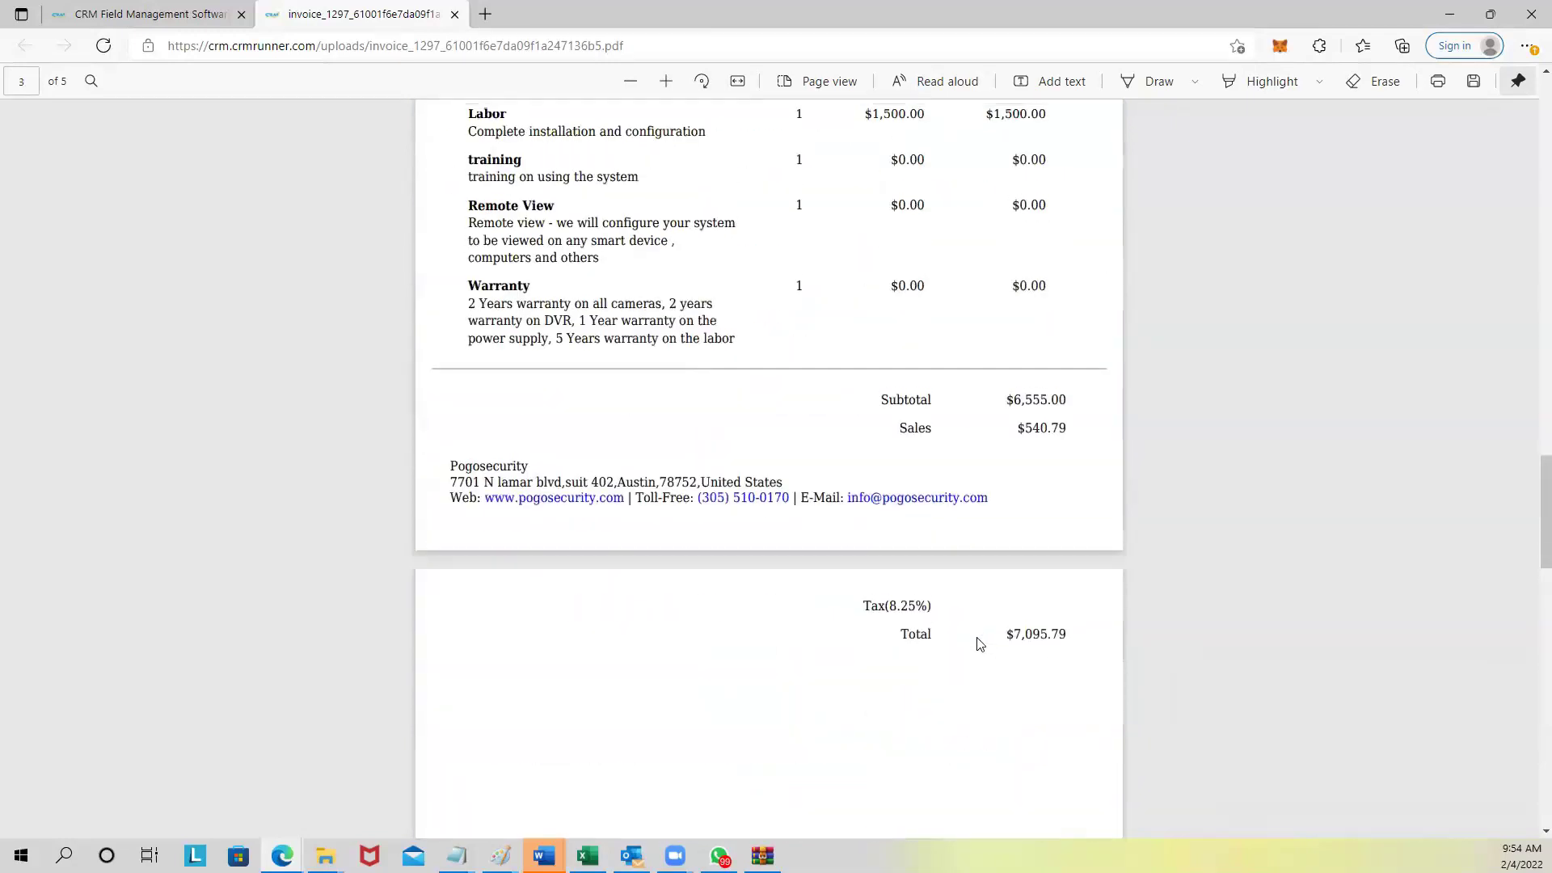
pyautogui.scroll(-20, 983, 639)
pyautogui.scroll(4, 1015, 460)
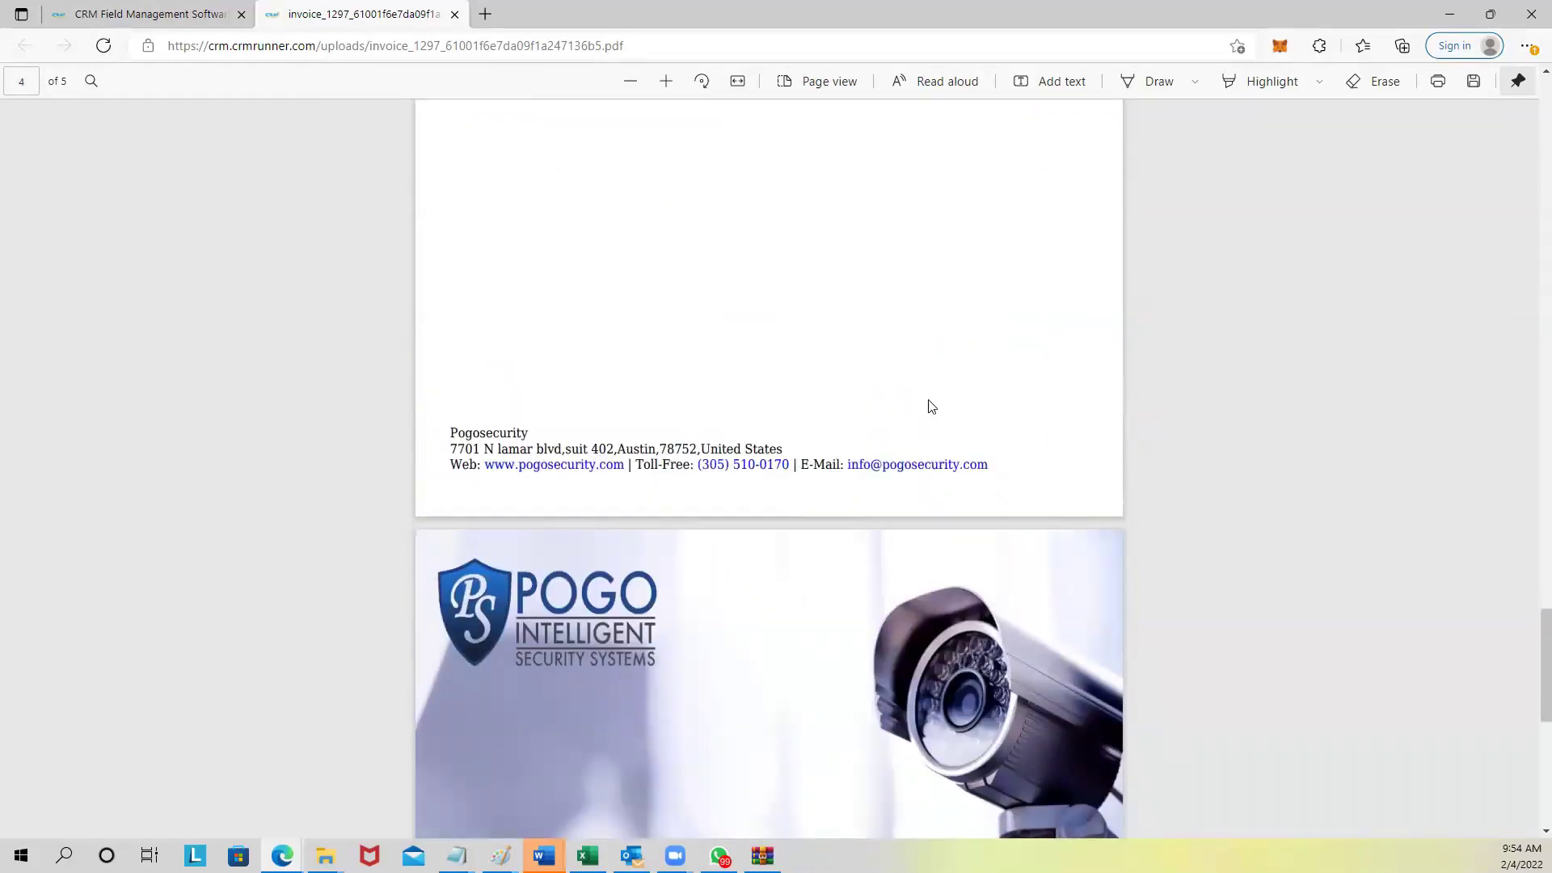
pyautogui.scroll(3, 586, 270)
pyautogui.scroll(5, 565, 361)
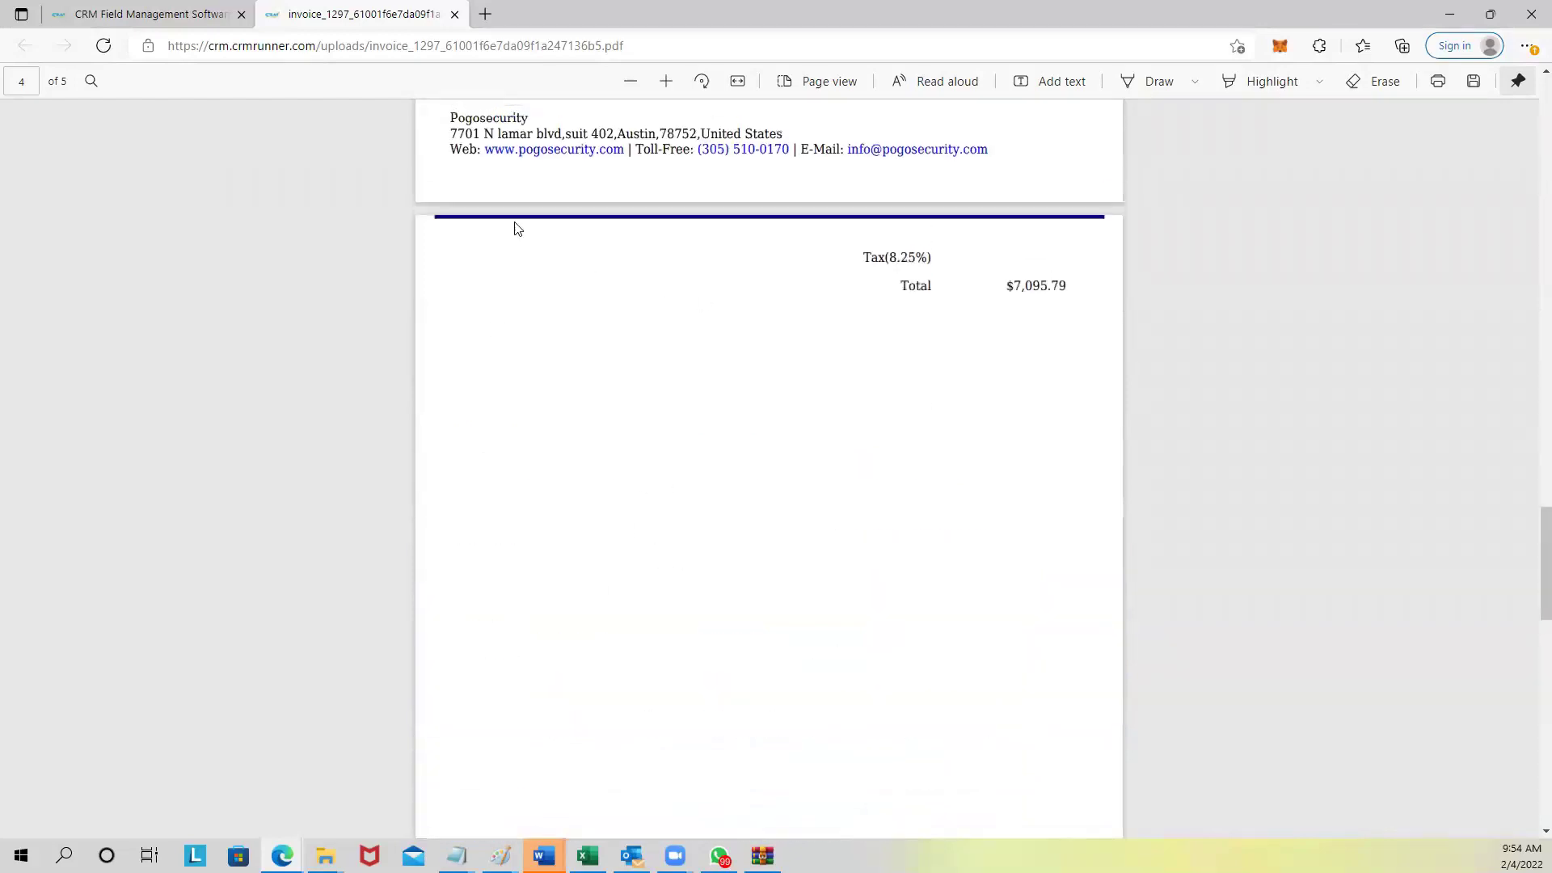
pyautogui.click(454, 14)
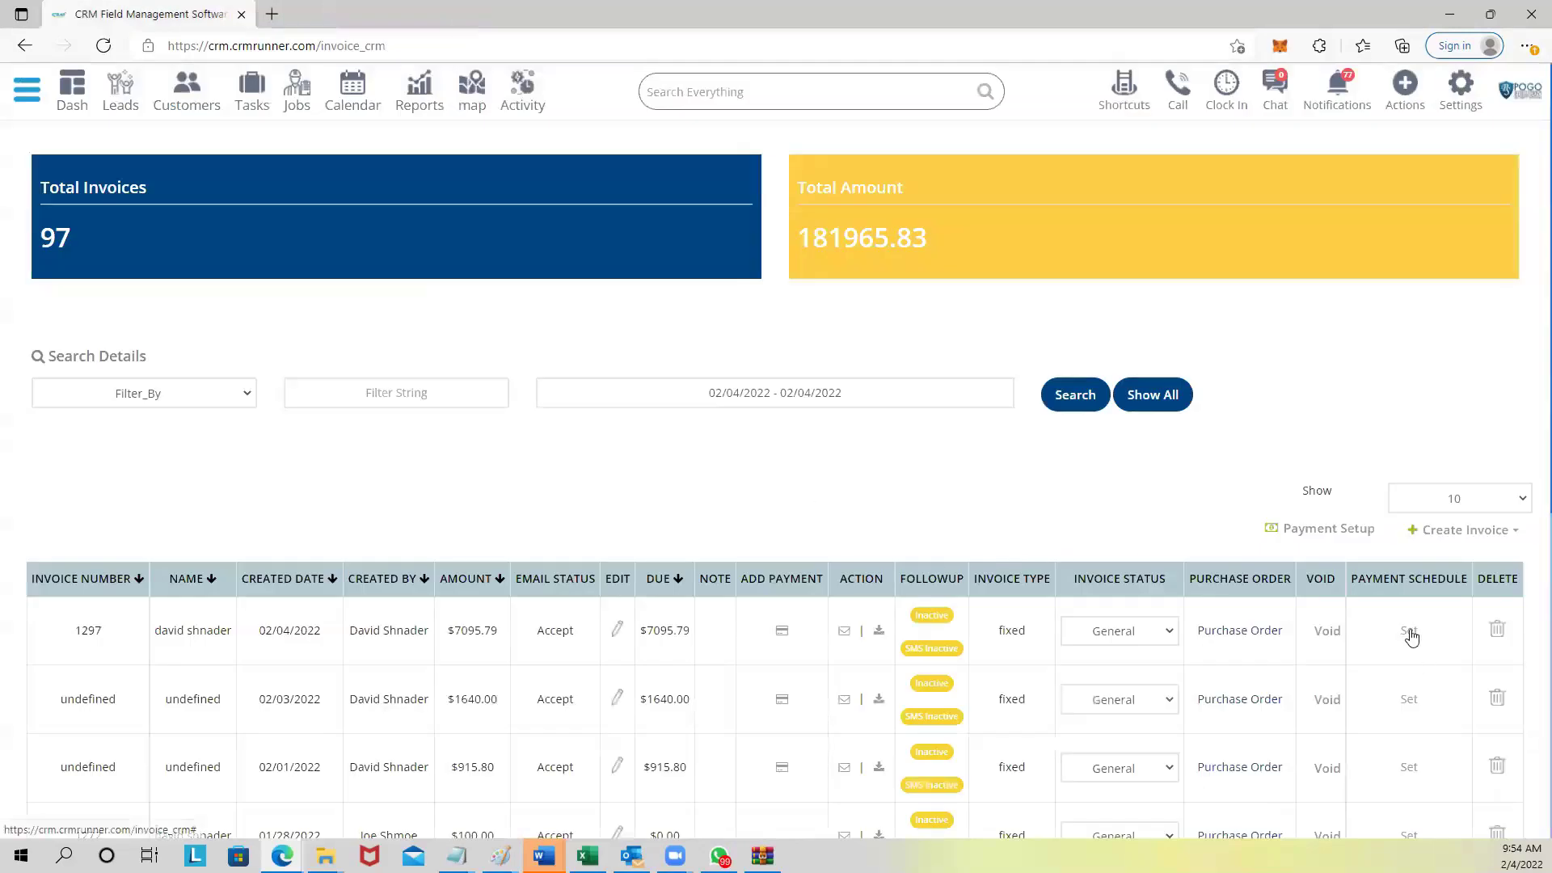
# Open invoice 1297's payment schedule in % mode with a 50% Deposit.
pyautogui.moveTo(1359, 578); pyautogui.dragTo(1467, 579)
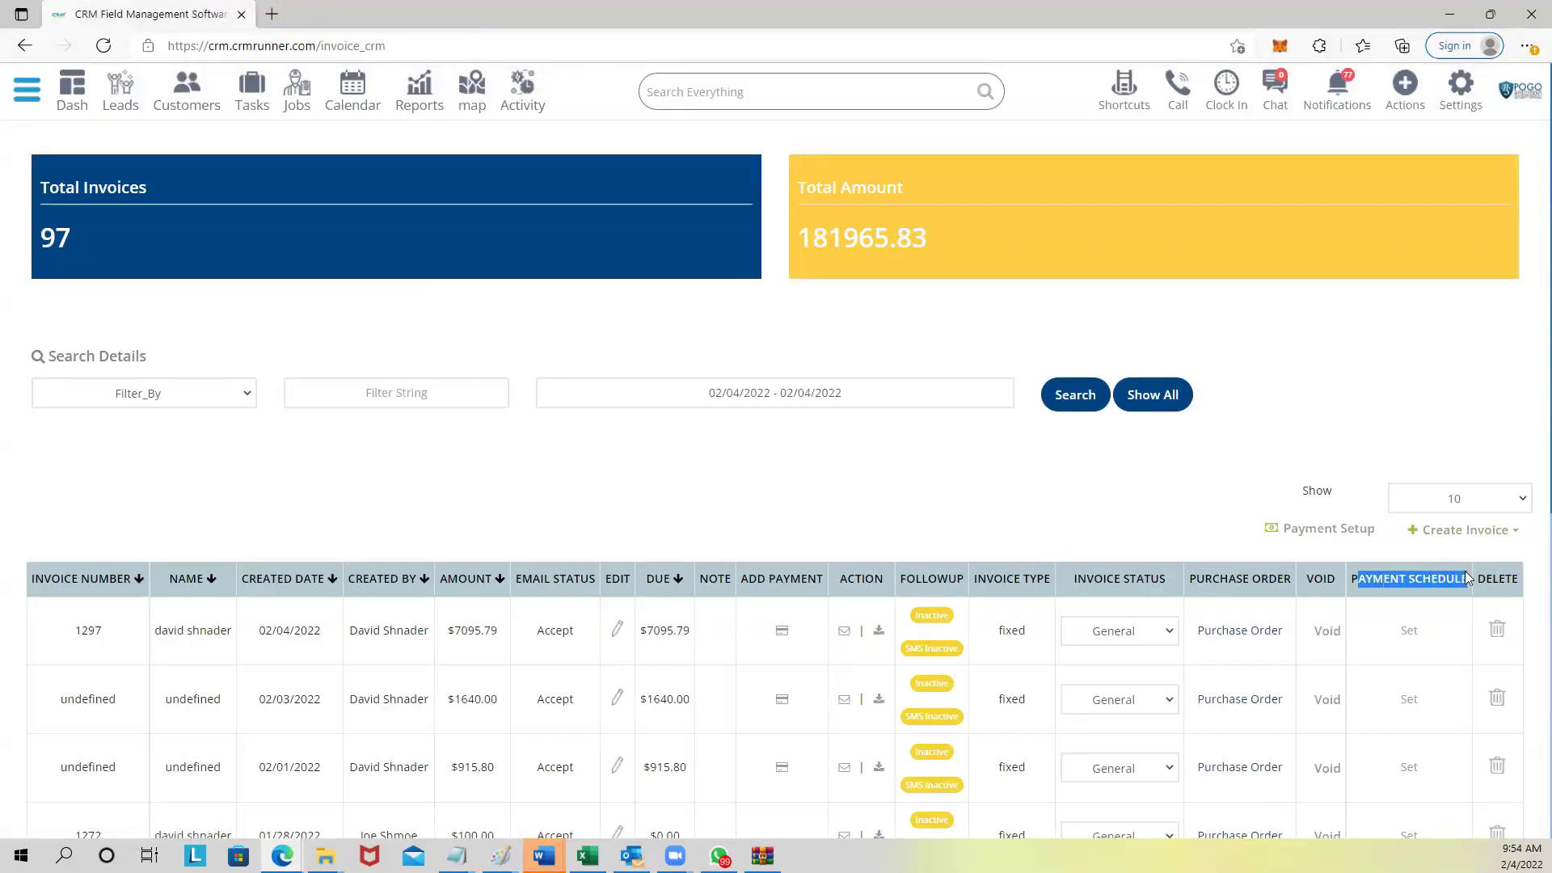
pyautogui.click(1409, 631)
pyautogui.click(574, 168)
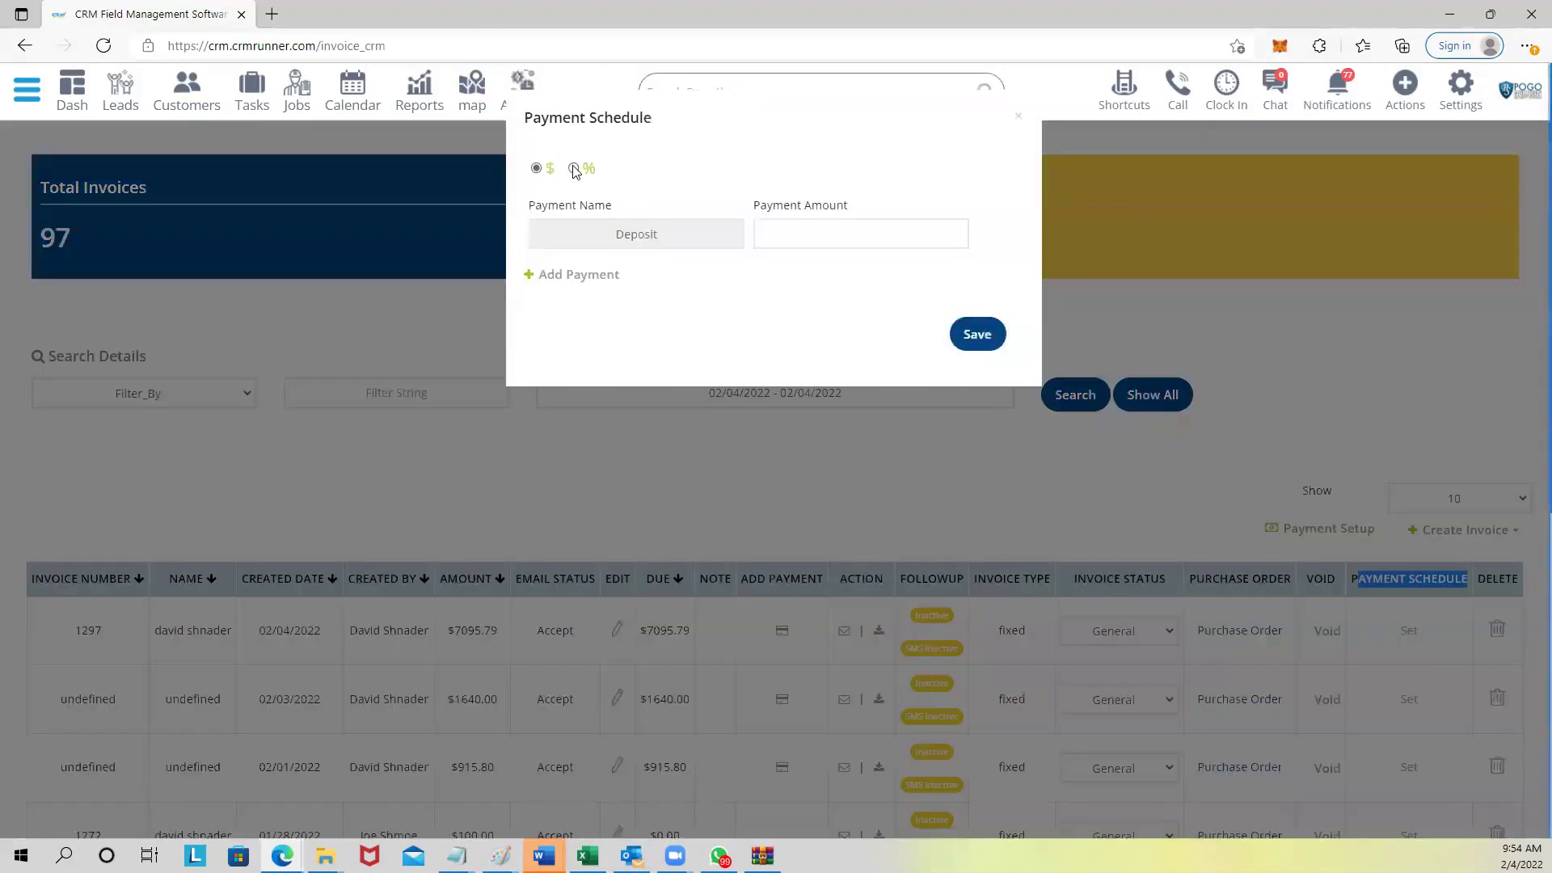
pyautogui.click(796, 236)
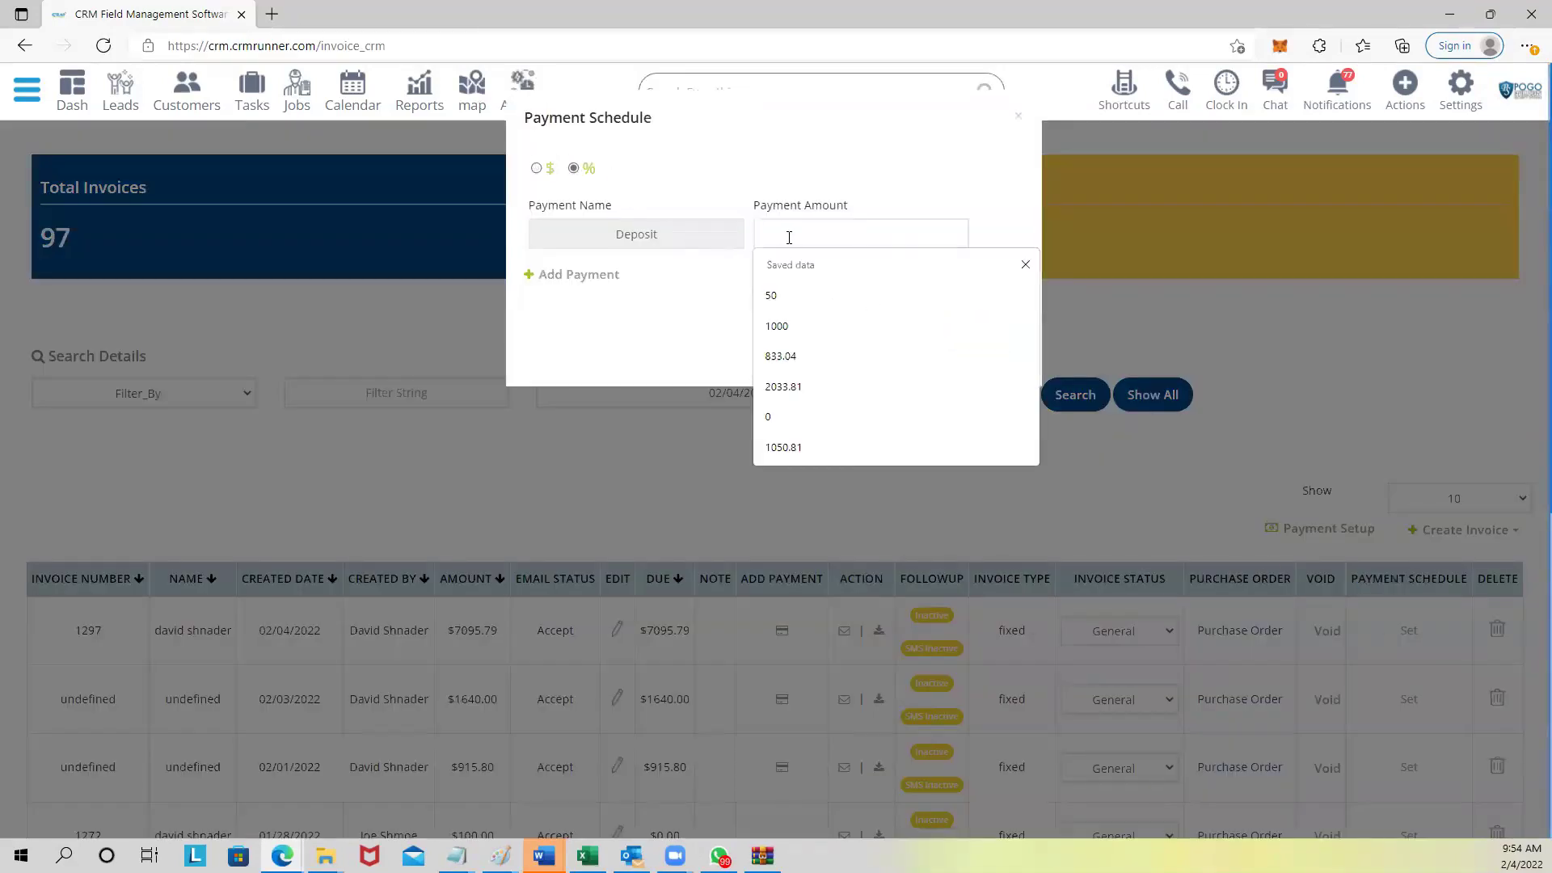
pyautogui.write('50')
# Add a 'completed' payment of 50% and save the schedule.
pyautogui.click(562, 277)
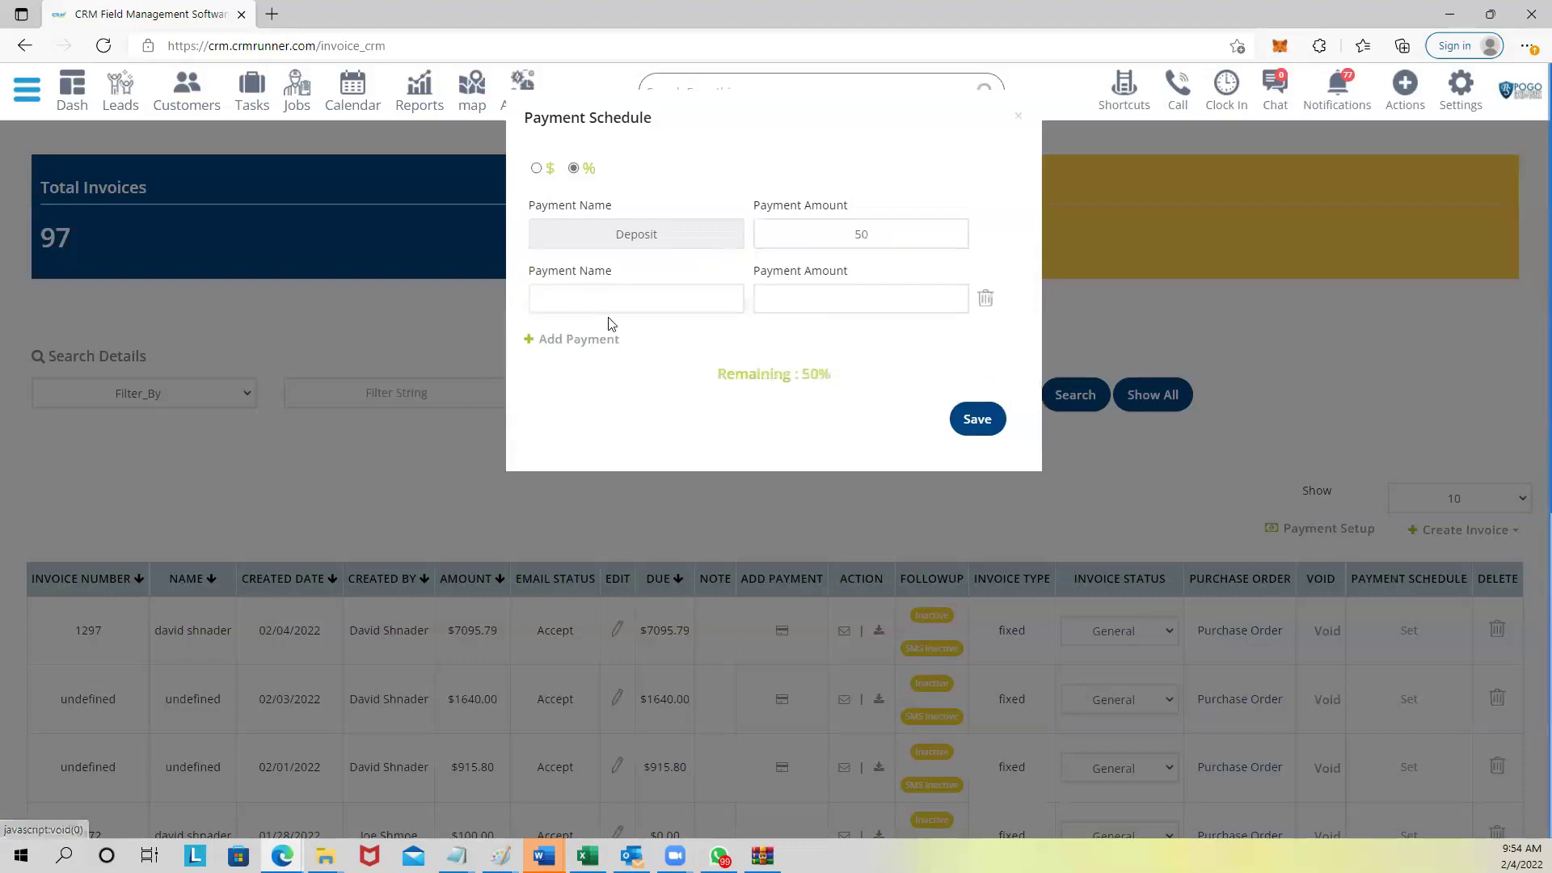
pyautogui.click(614, 307)
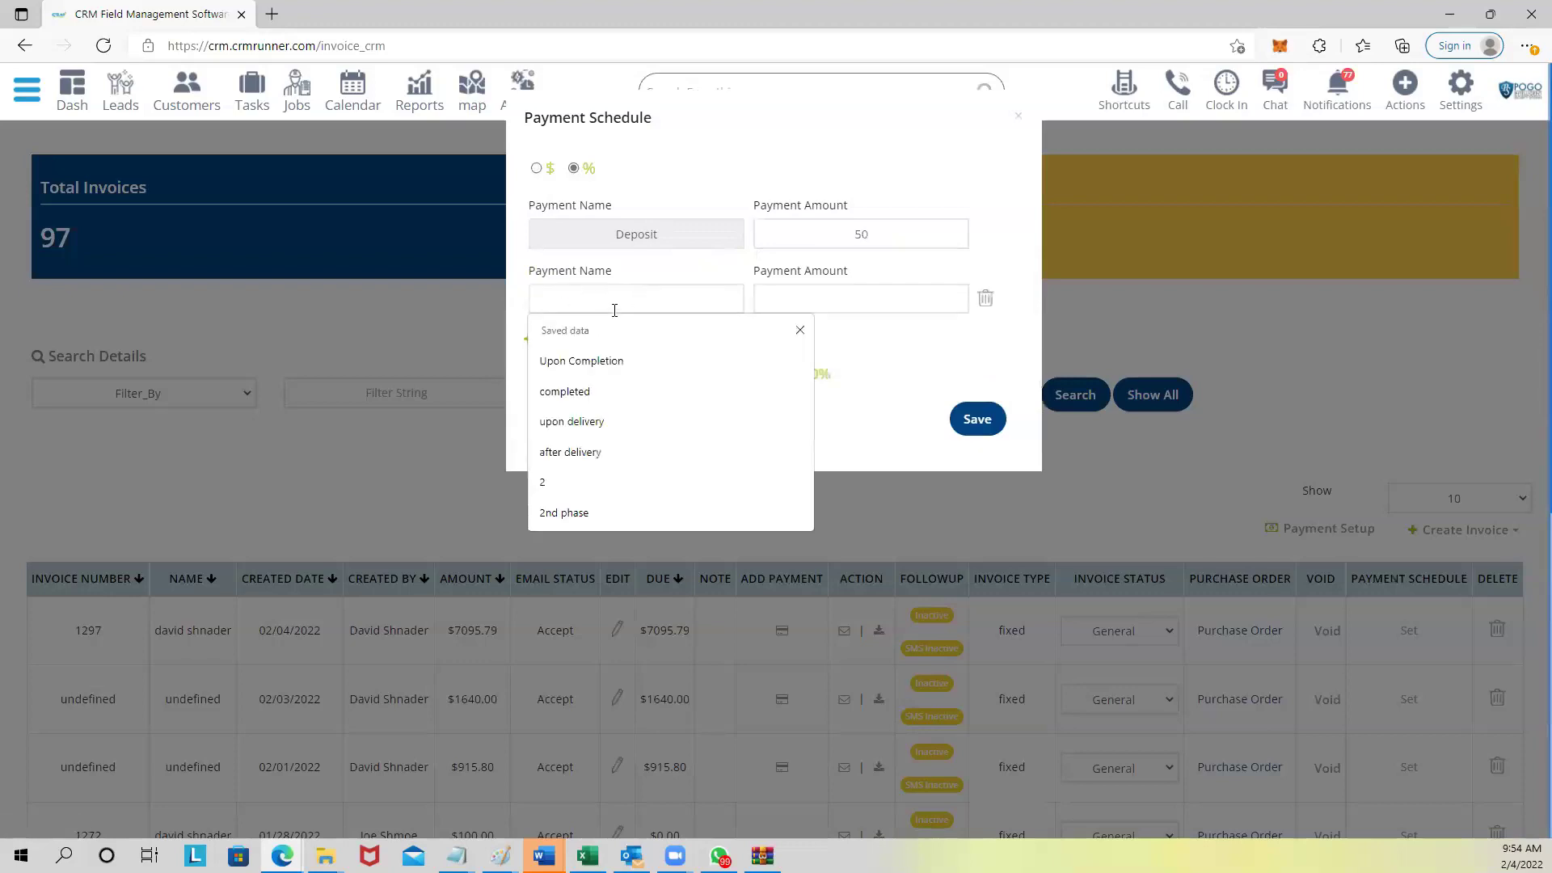
pyautogui.write('completed')
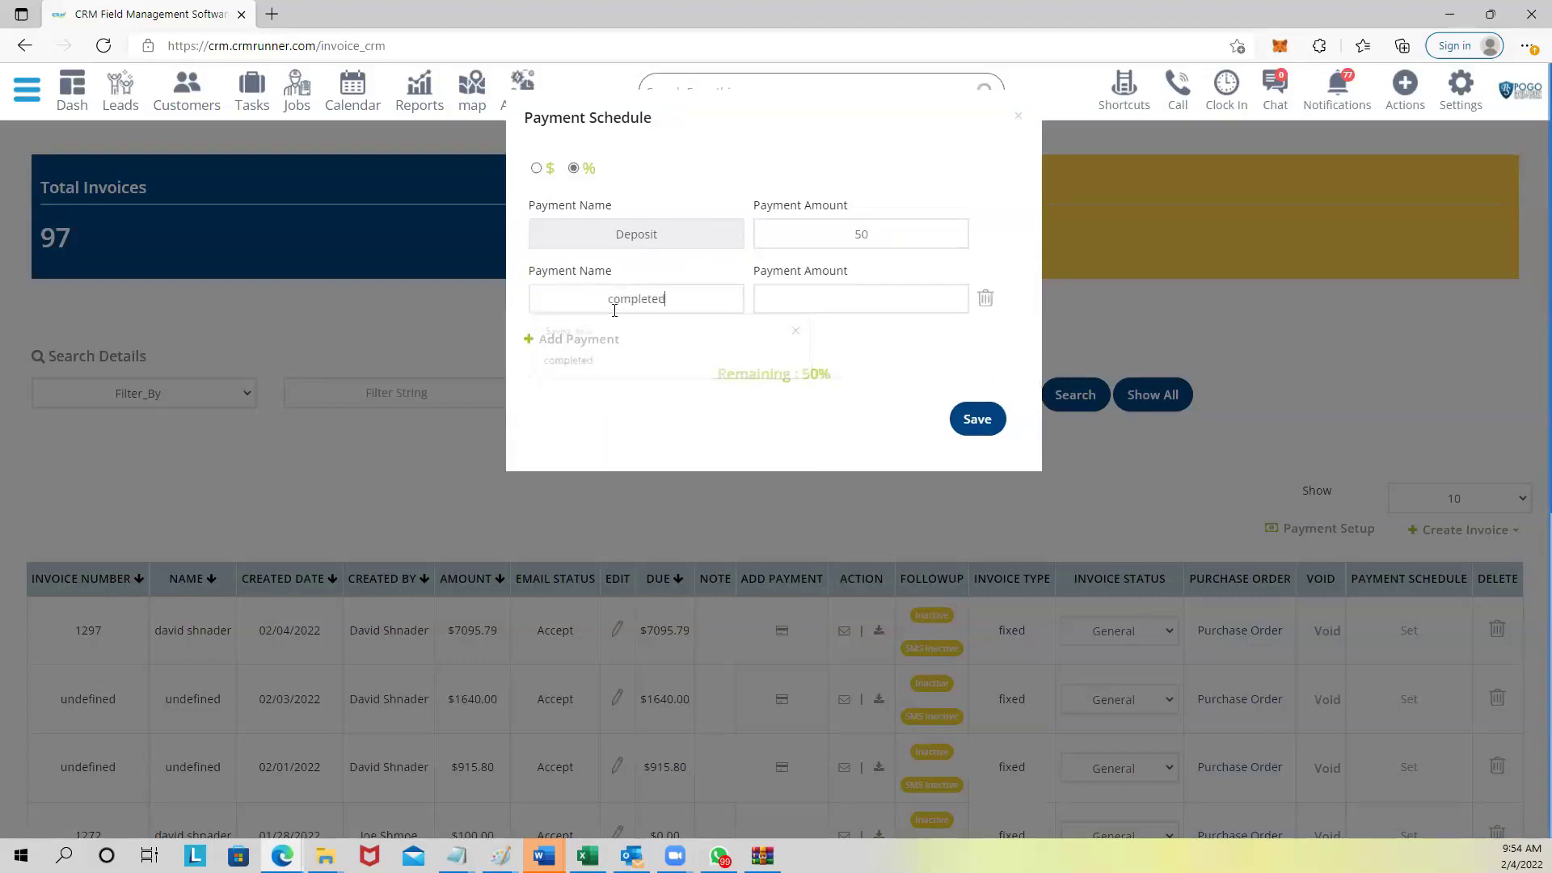
pyautogui.click(889, 308)
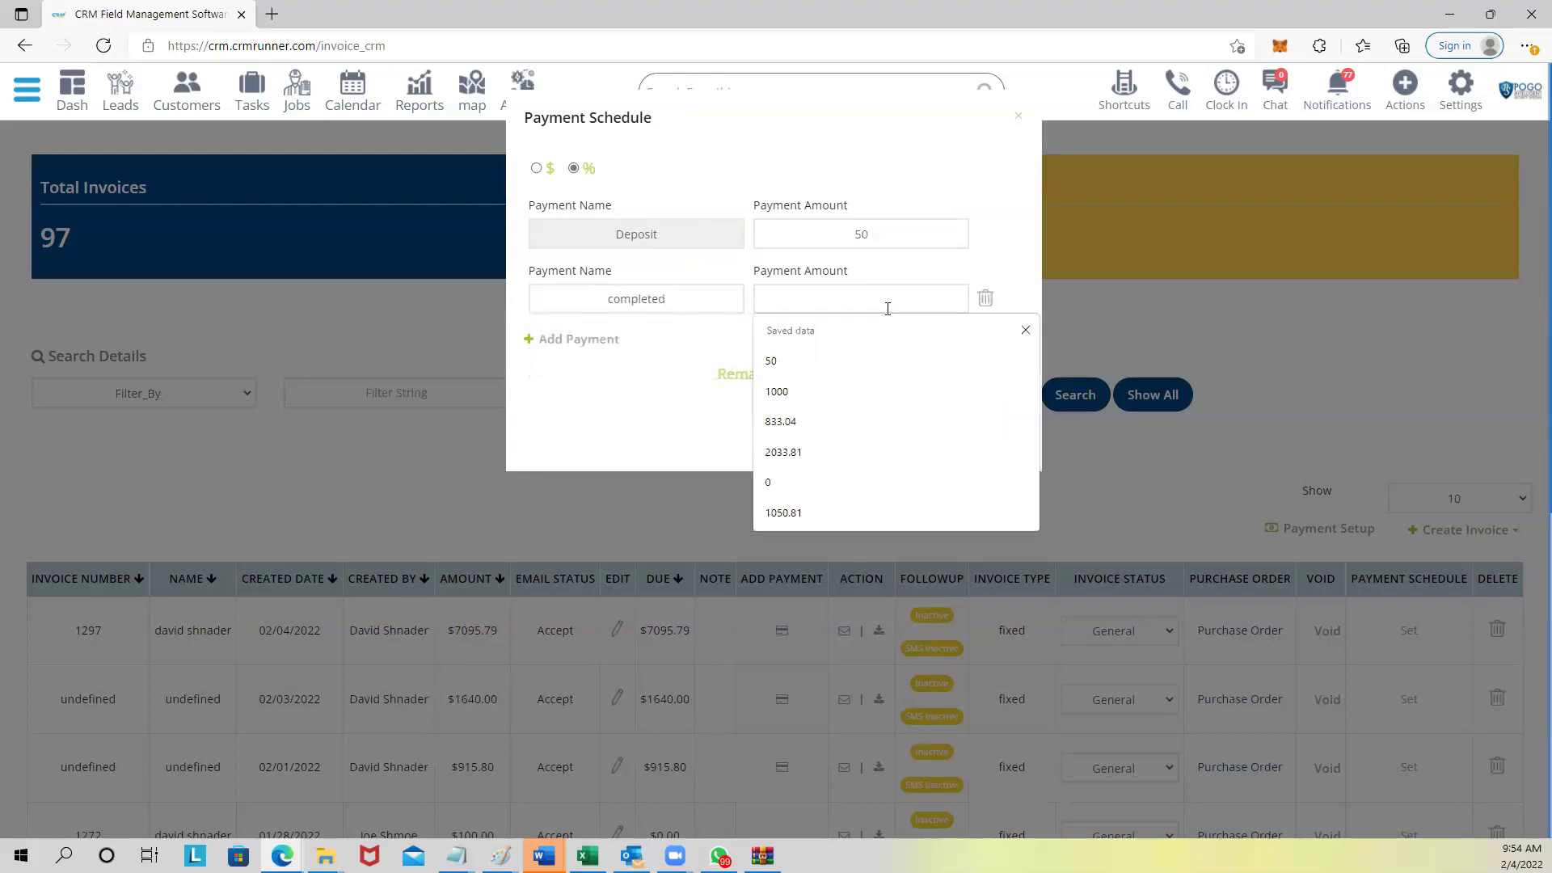
pyautogui.write('50')
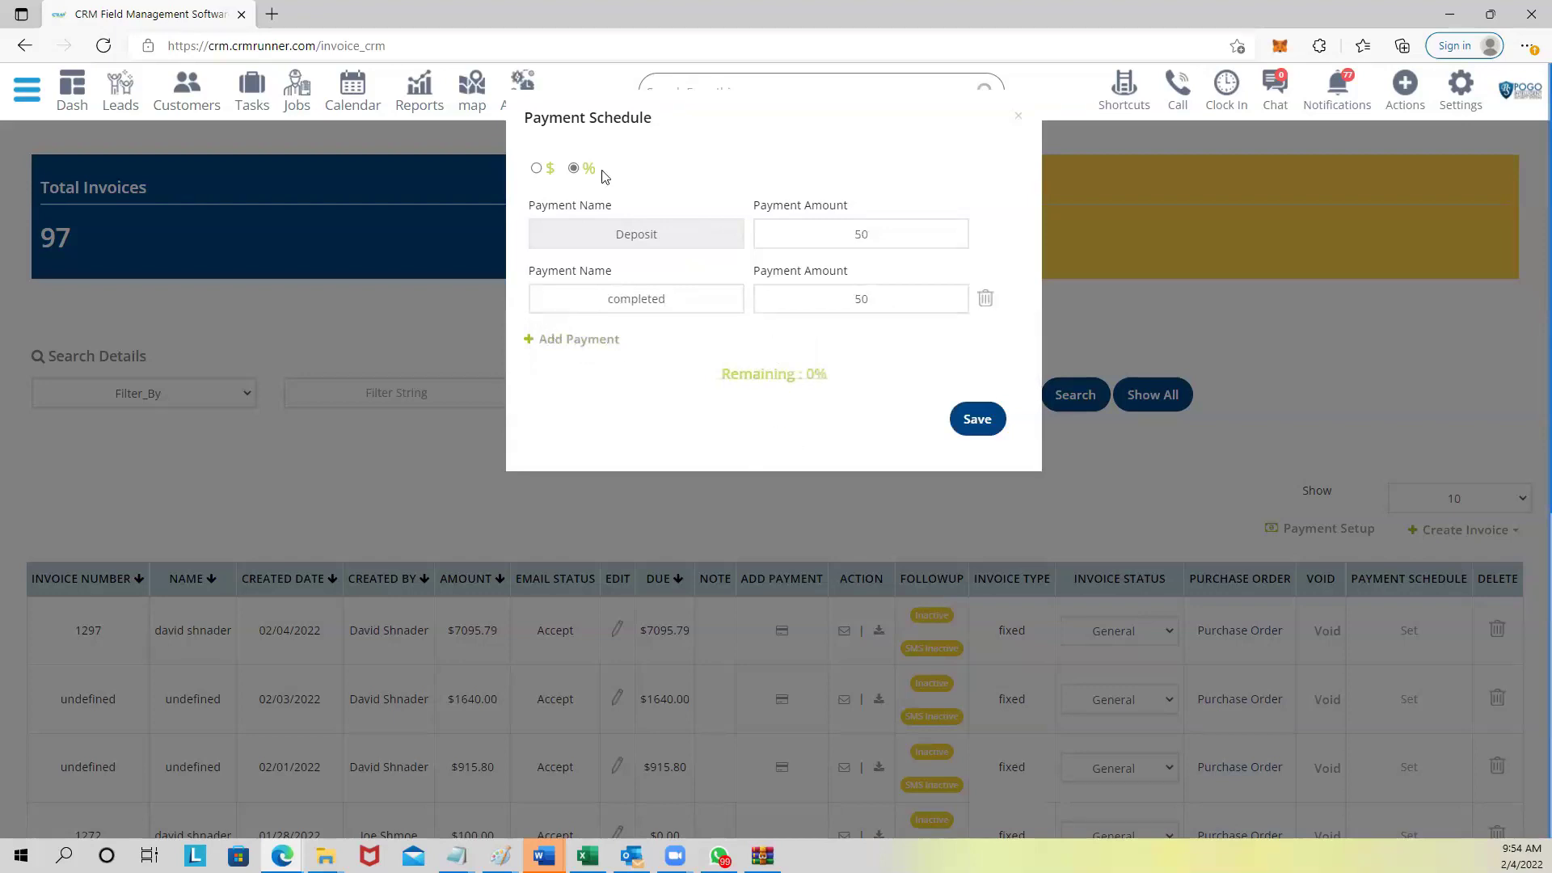
pyautogui.click(977, 421)
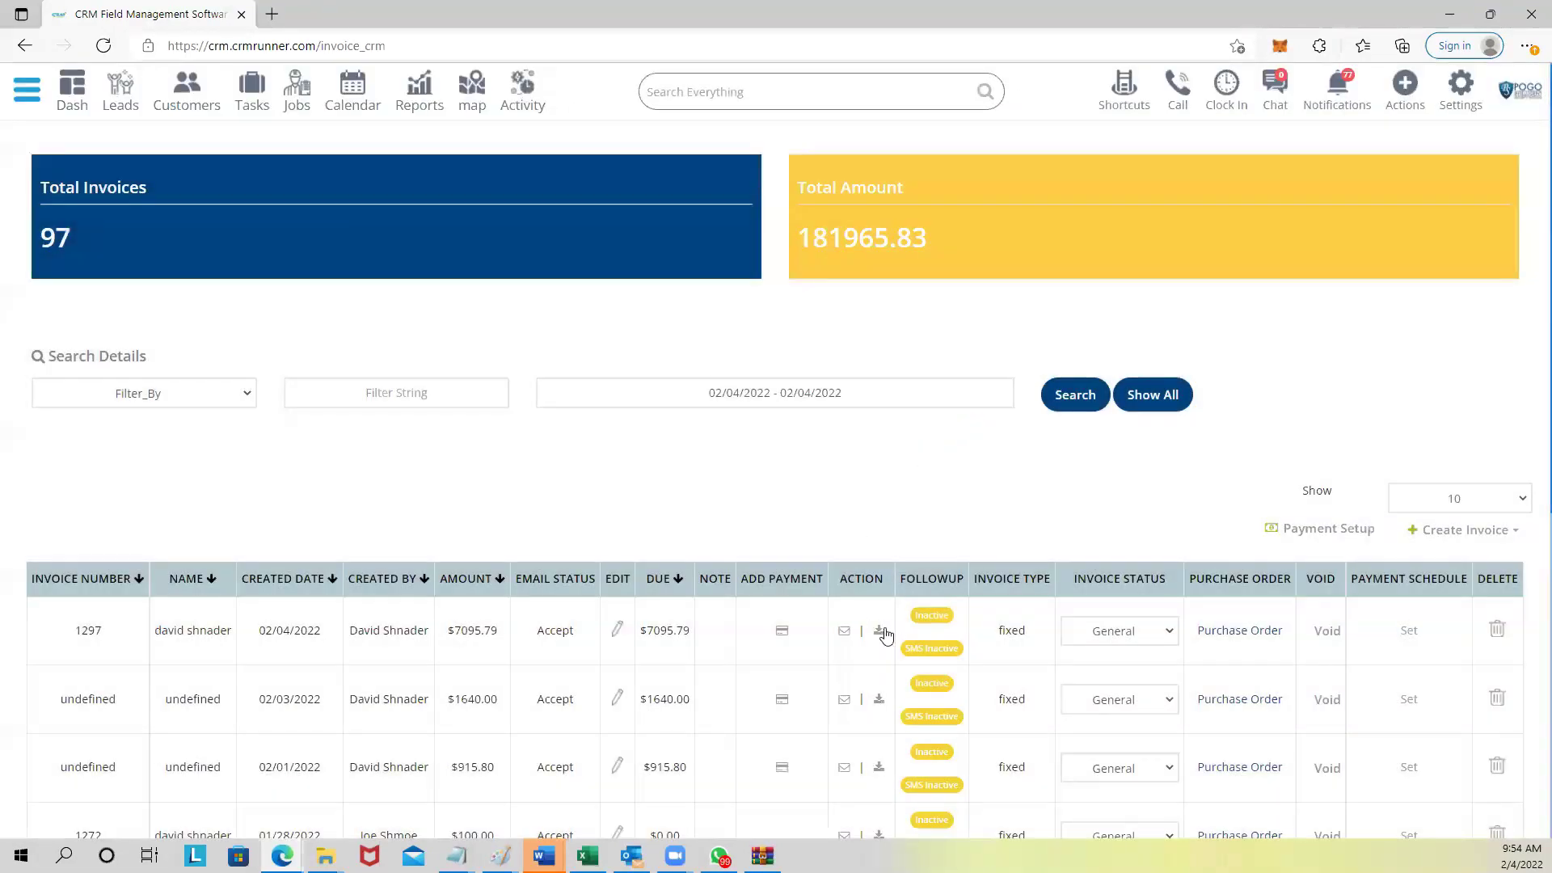
pyautogui.click(880, 631)
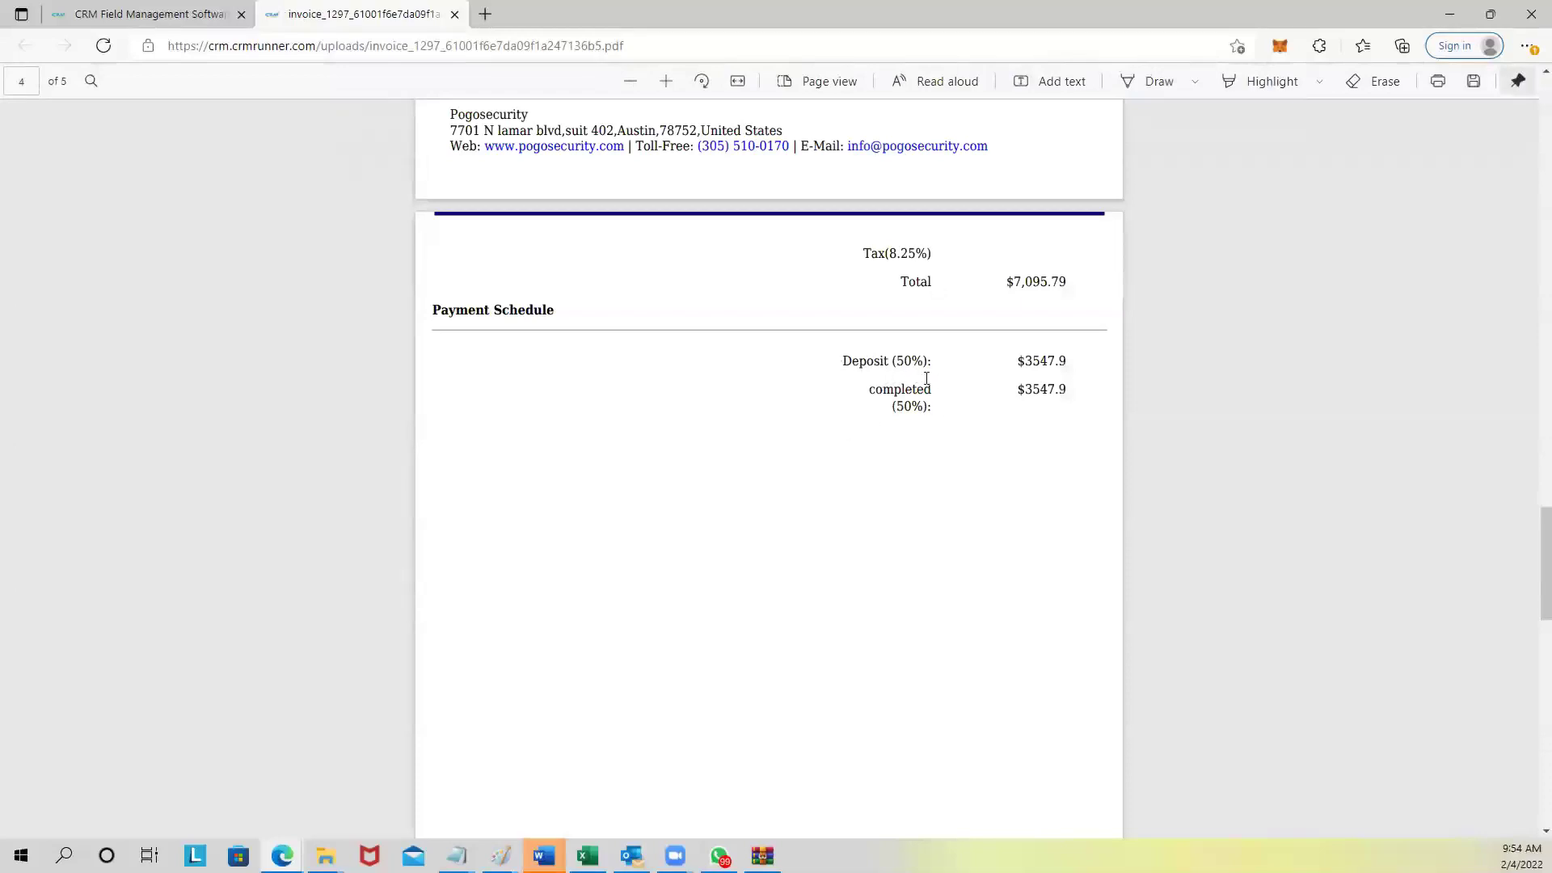
pyautogui.moveTo(842, 361); pyautogui.dragTo(1074, 402)
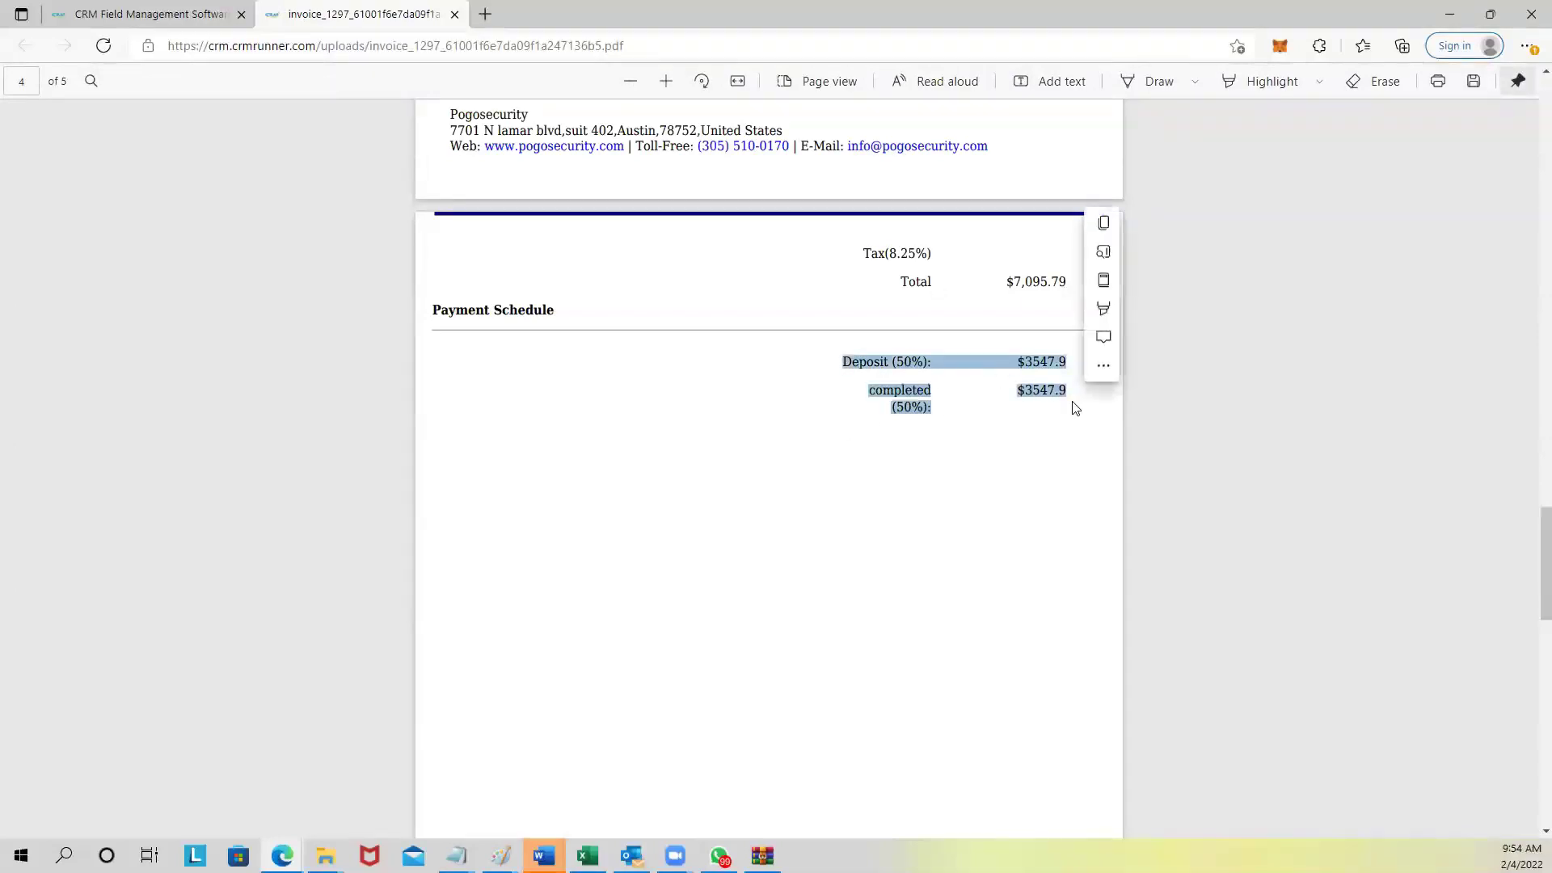
pyautogui.click(455, 15)
# Check the Payment Gateway settings and the Jobs list, then open the Clock In timesheet.
pyautogui.click(1454, 97)
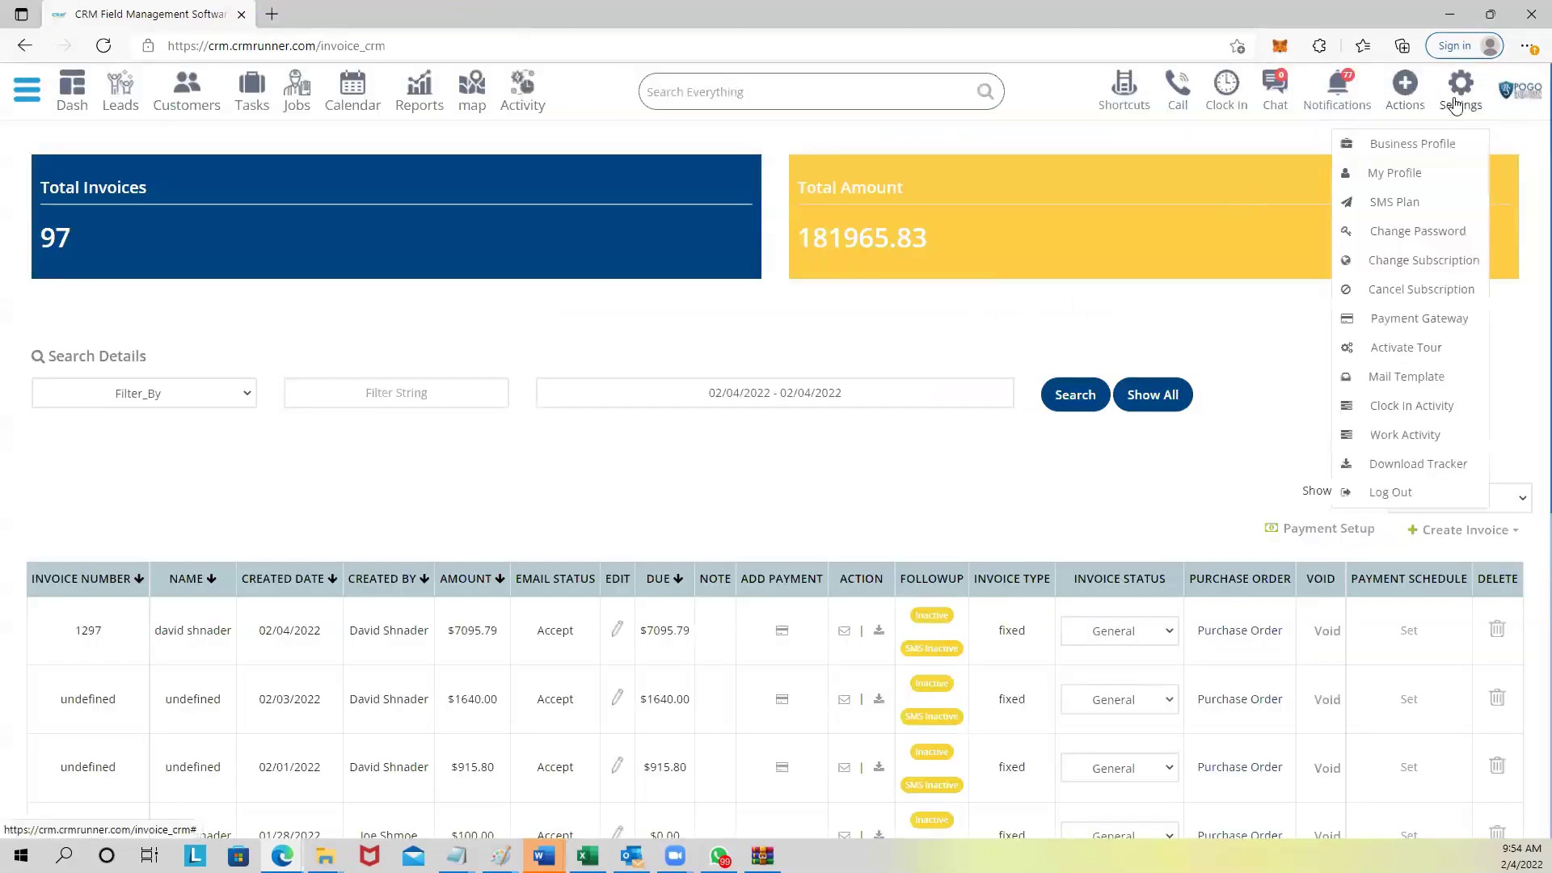
pyautogui.click(1411, 316)
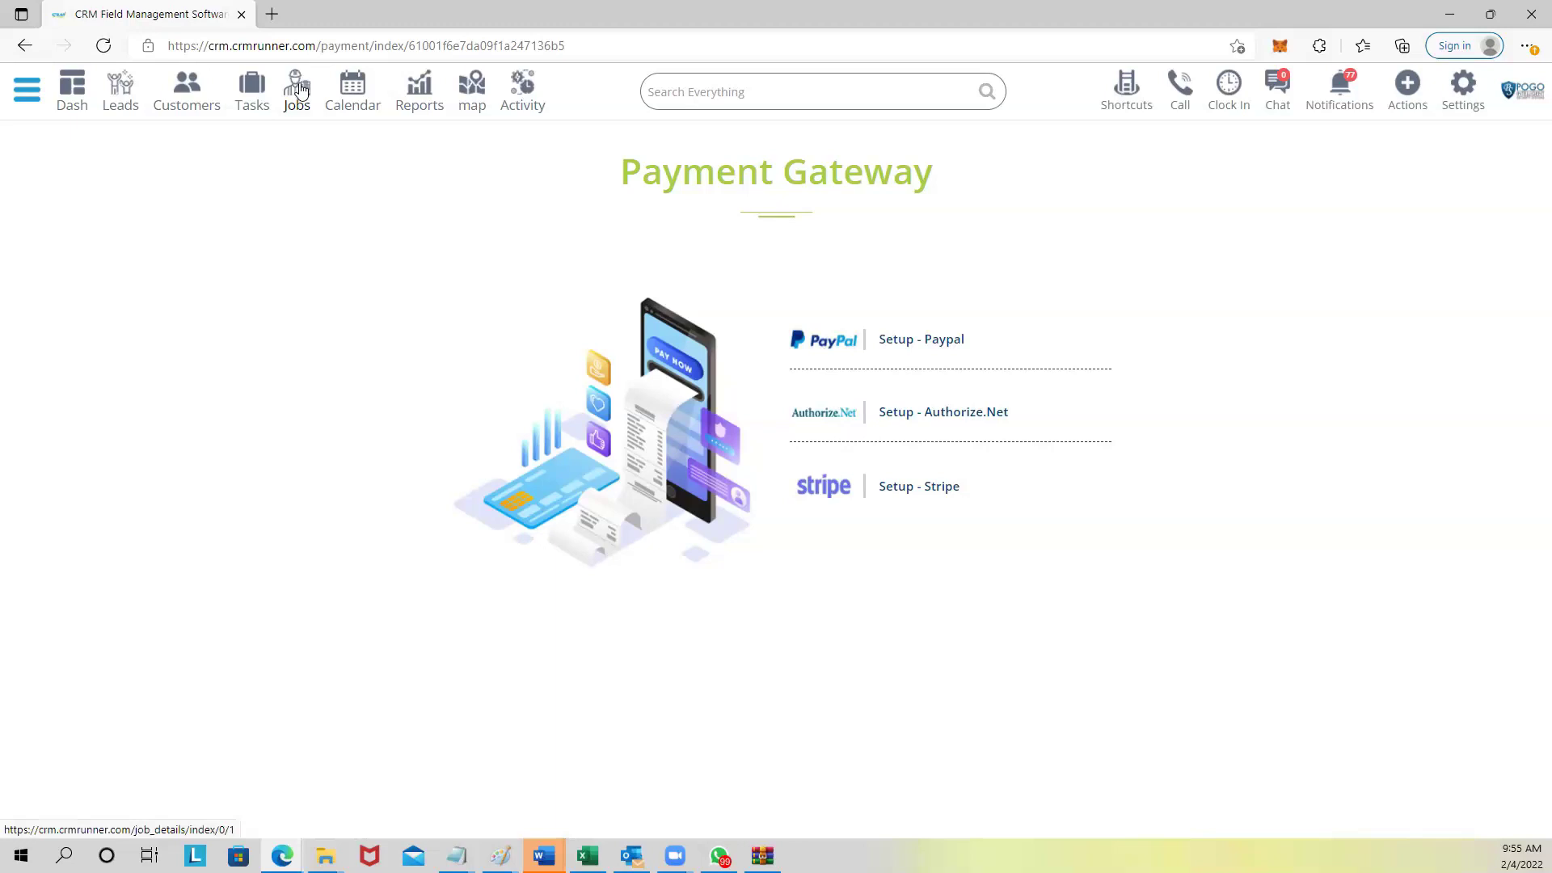
pyautogui.click(297, 89)
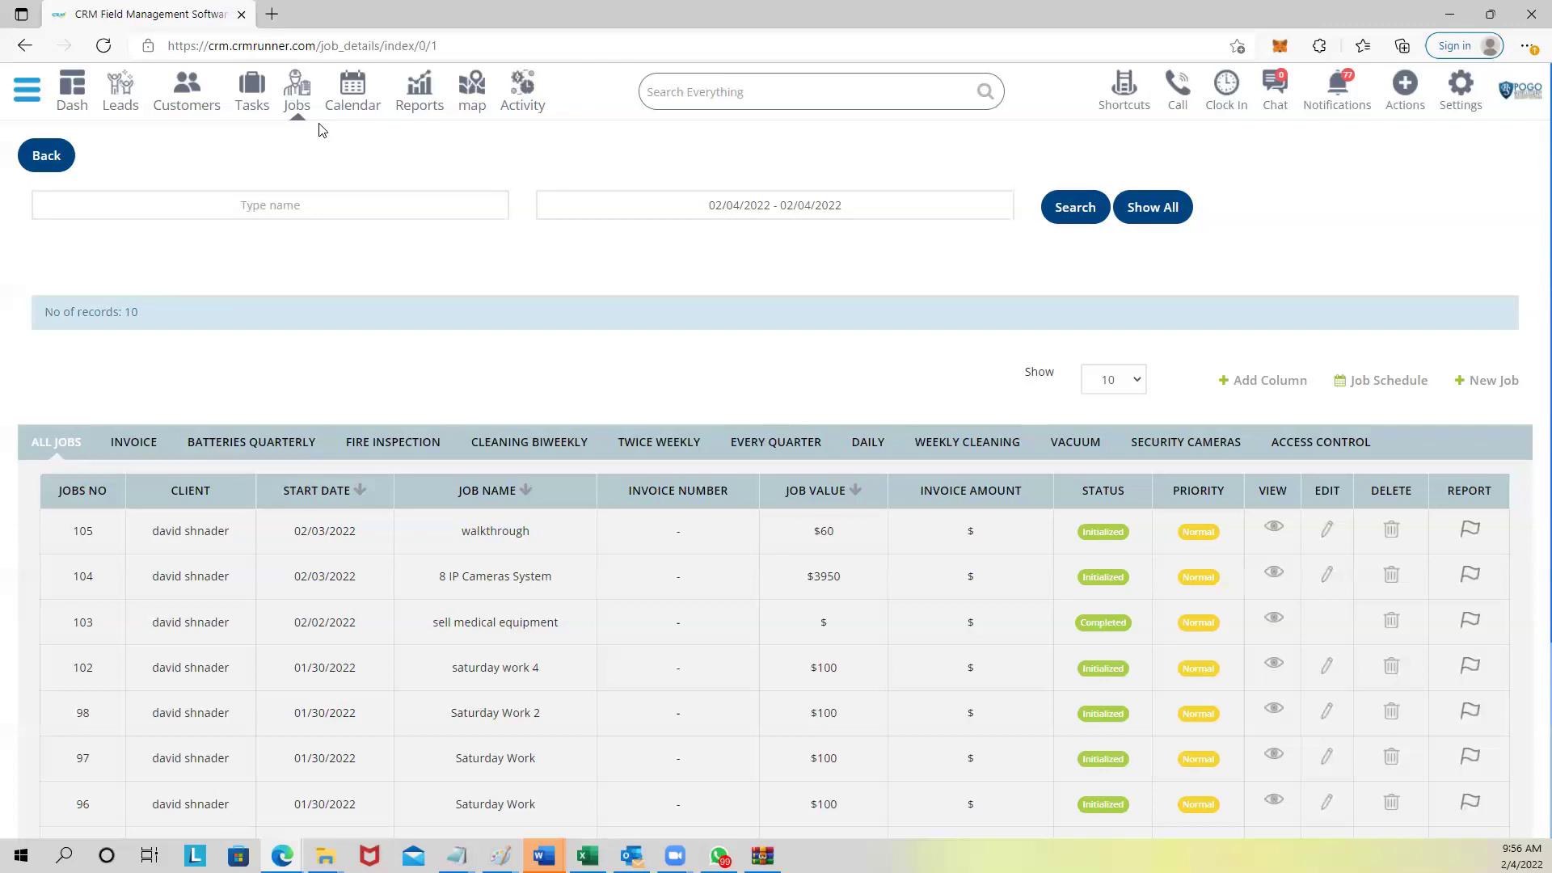
pyautogui.click(1227, 90)
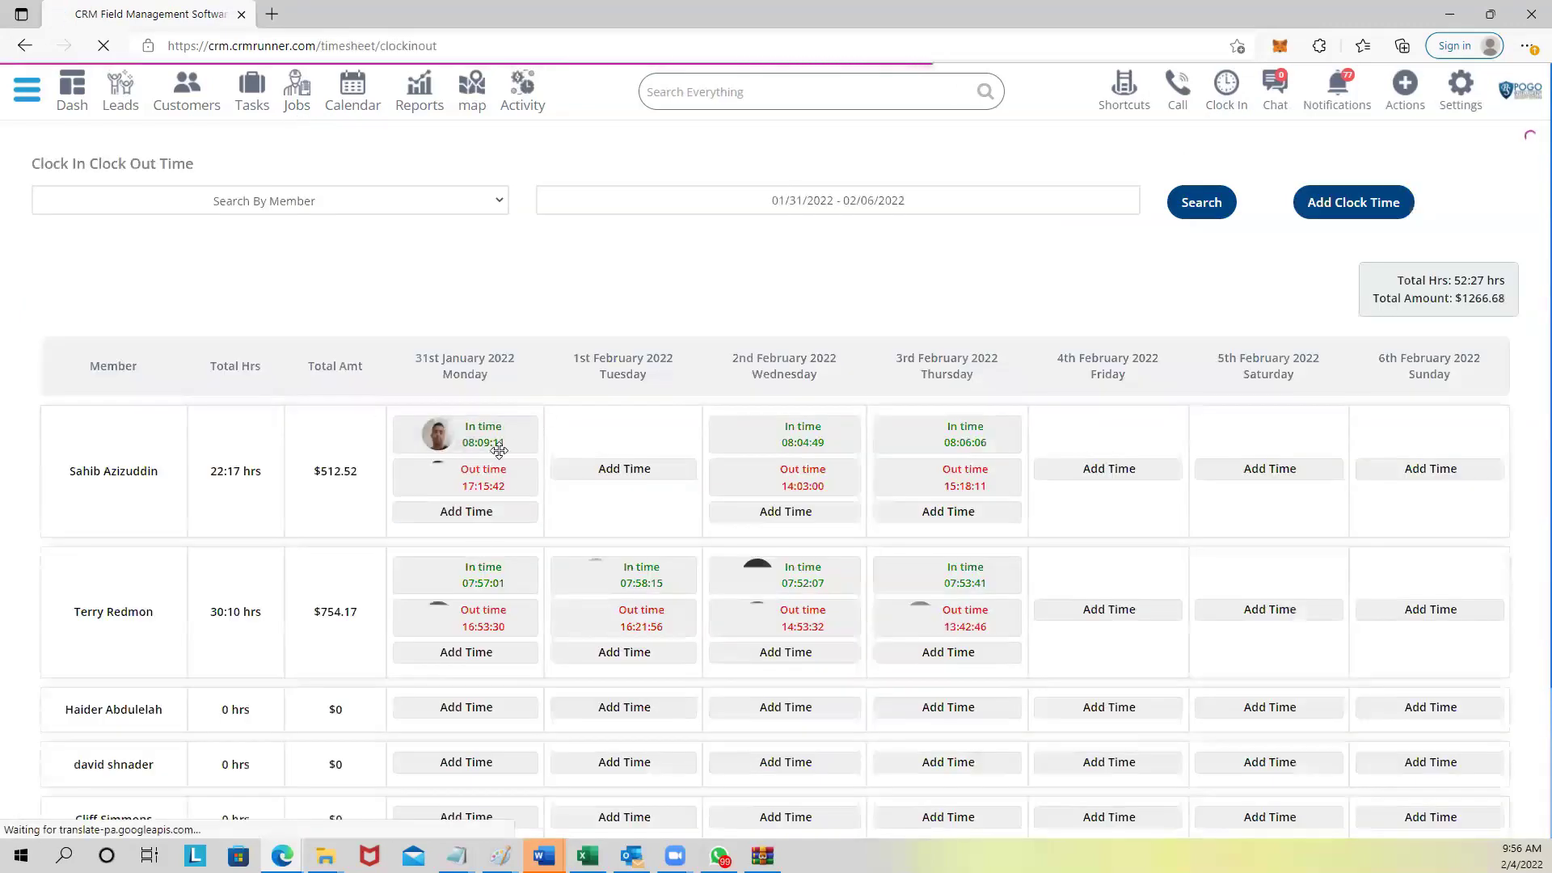
# Review the 01/31–02/06/2022 time entries and $1266.68 total, then return to Jobs.
pyautogui.moveTo(477, 440)
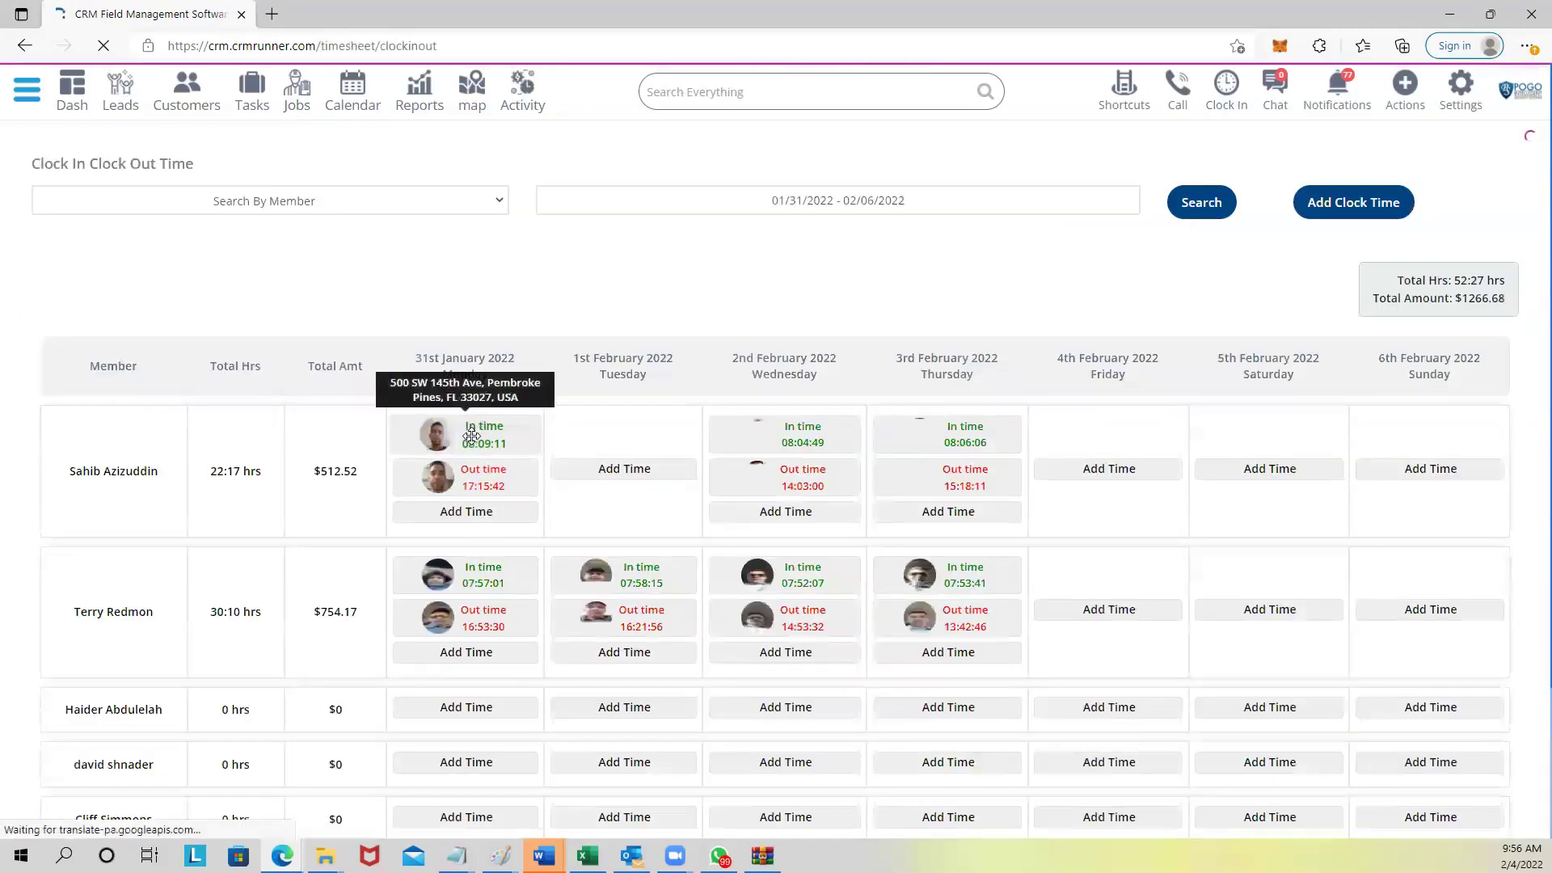
pyautogui.moveTo(477, 475)
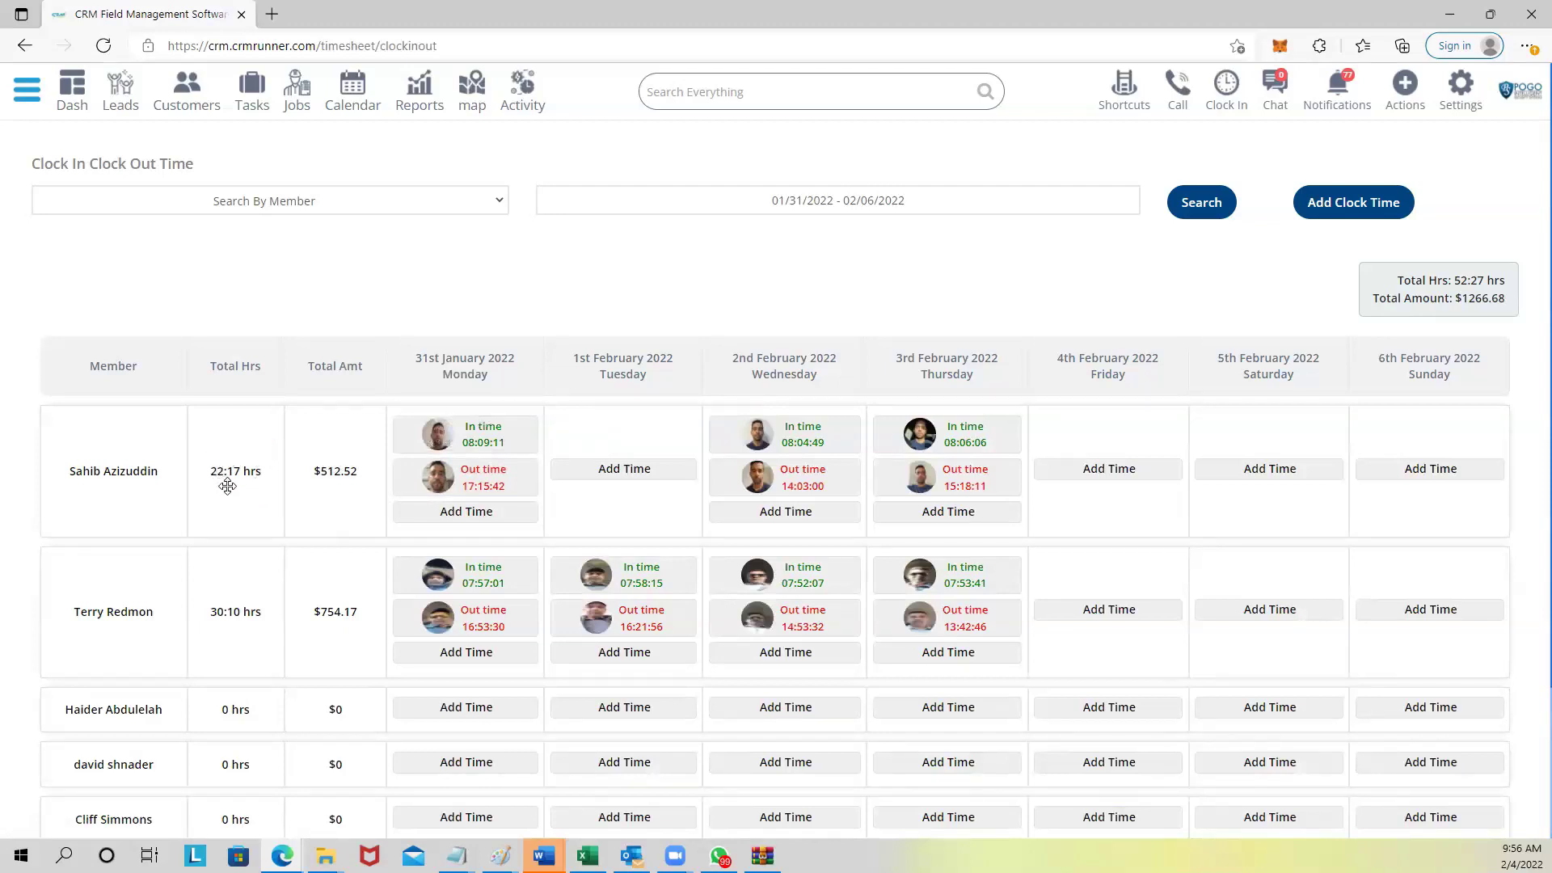
pyautogui.click(631, 209)
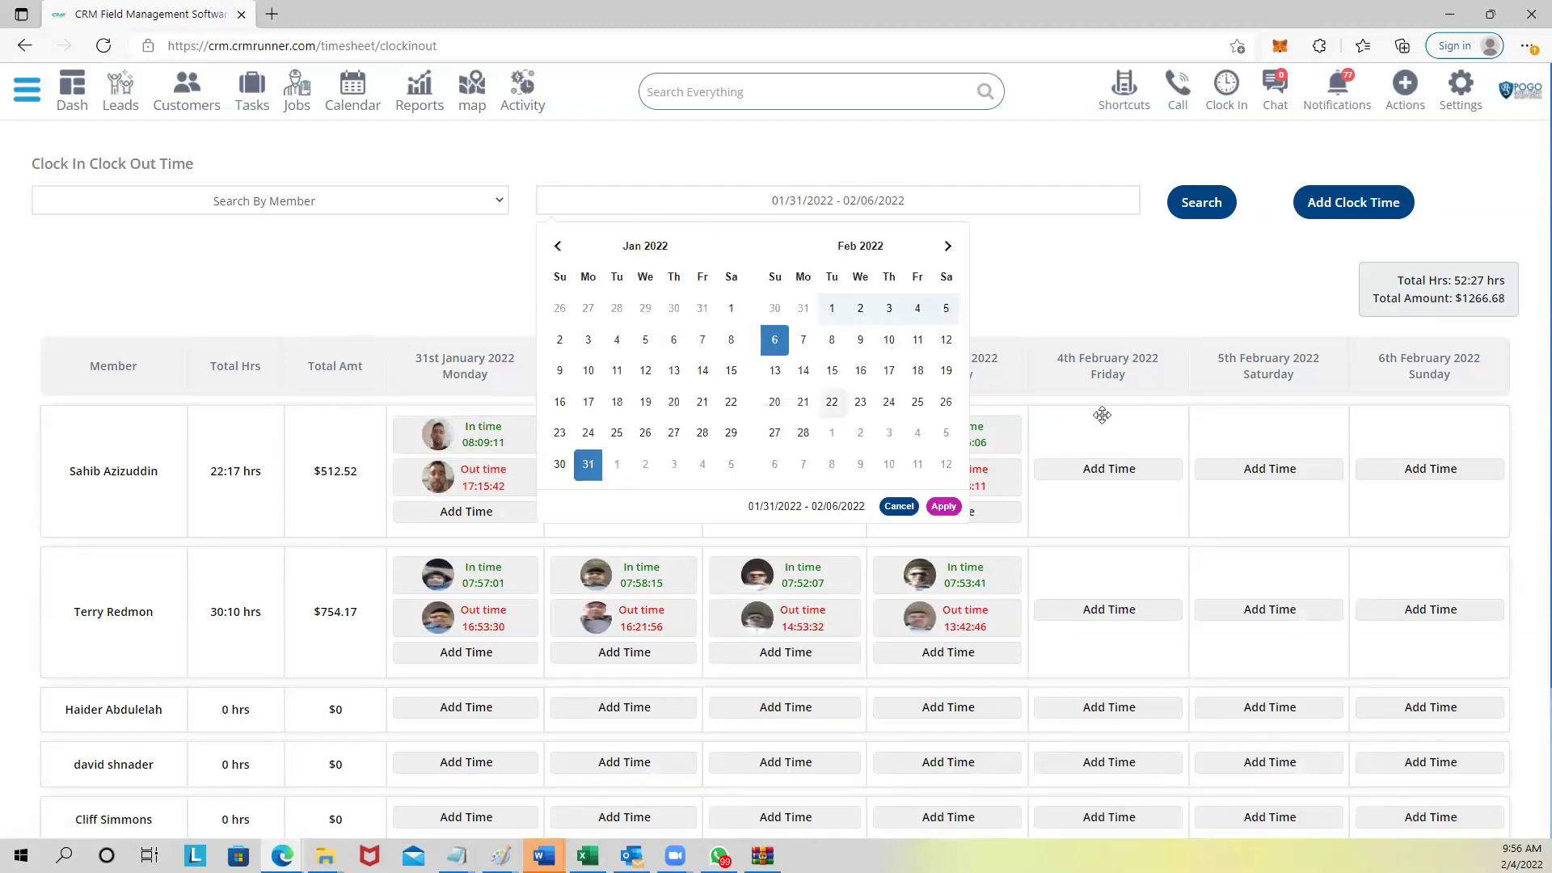
pyautogui.click(1033, 253)
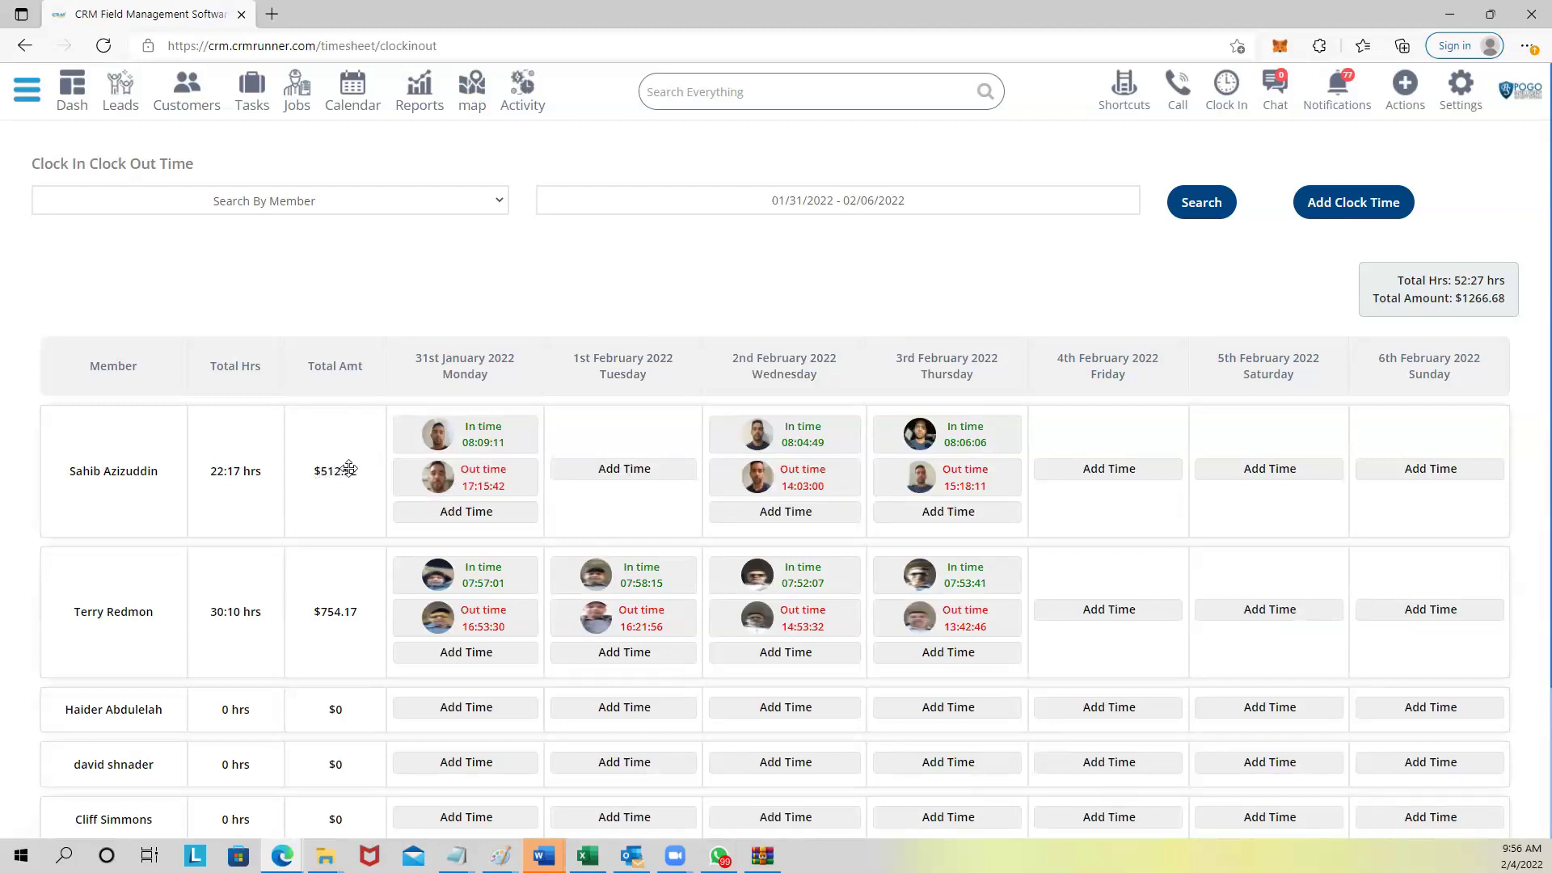
pyautogui.moveTo(1459, 299); pyautogui.dragTo(1516, 301)
pyautogui.moveTo(427, 443)
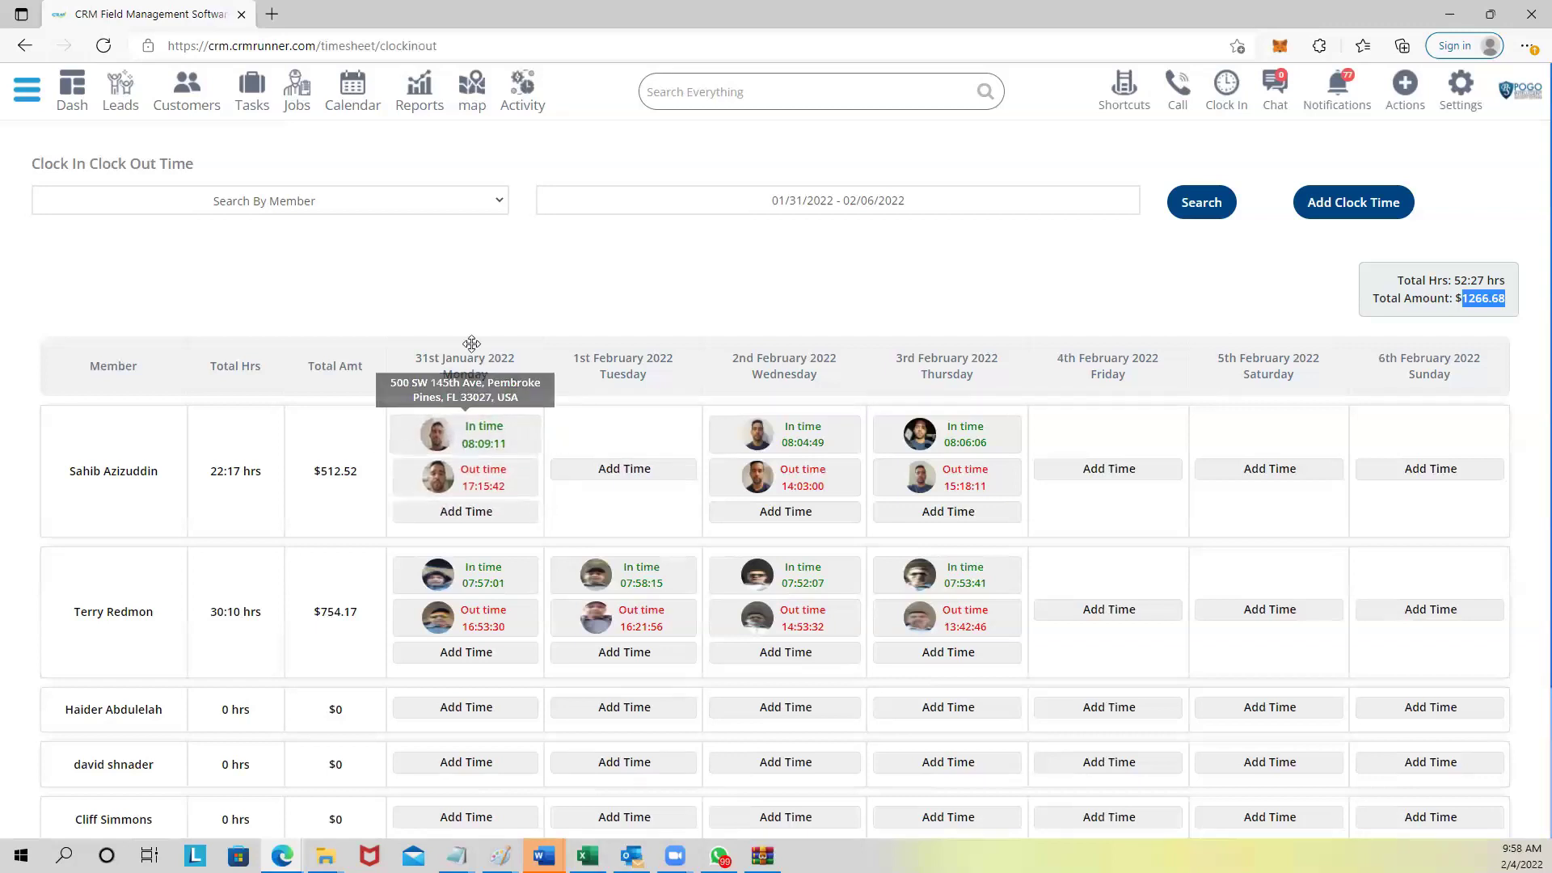
pyautogui.click(296, 91)
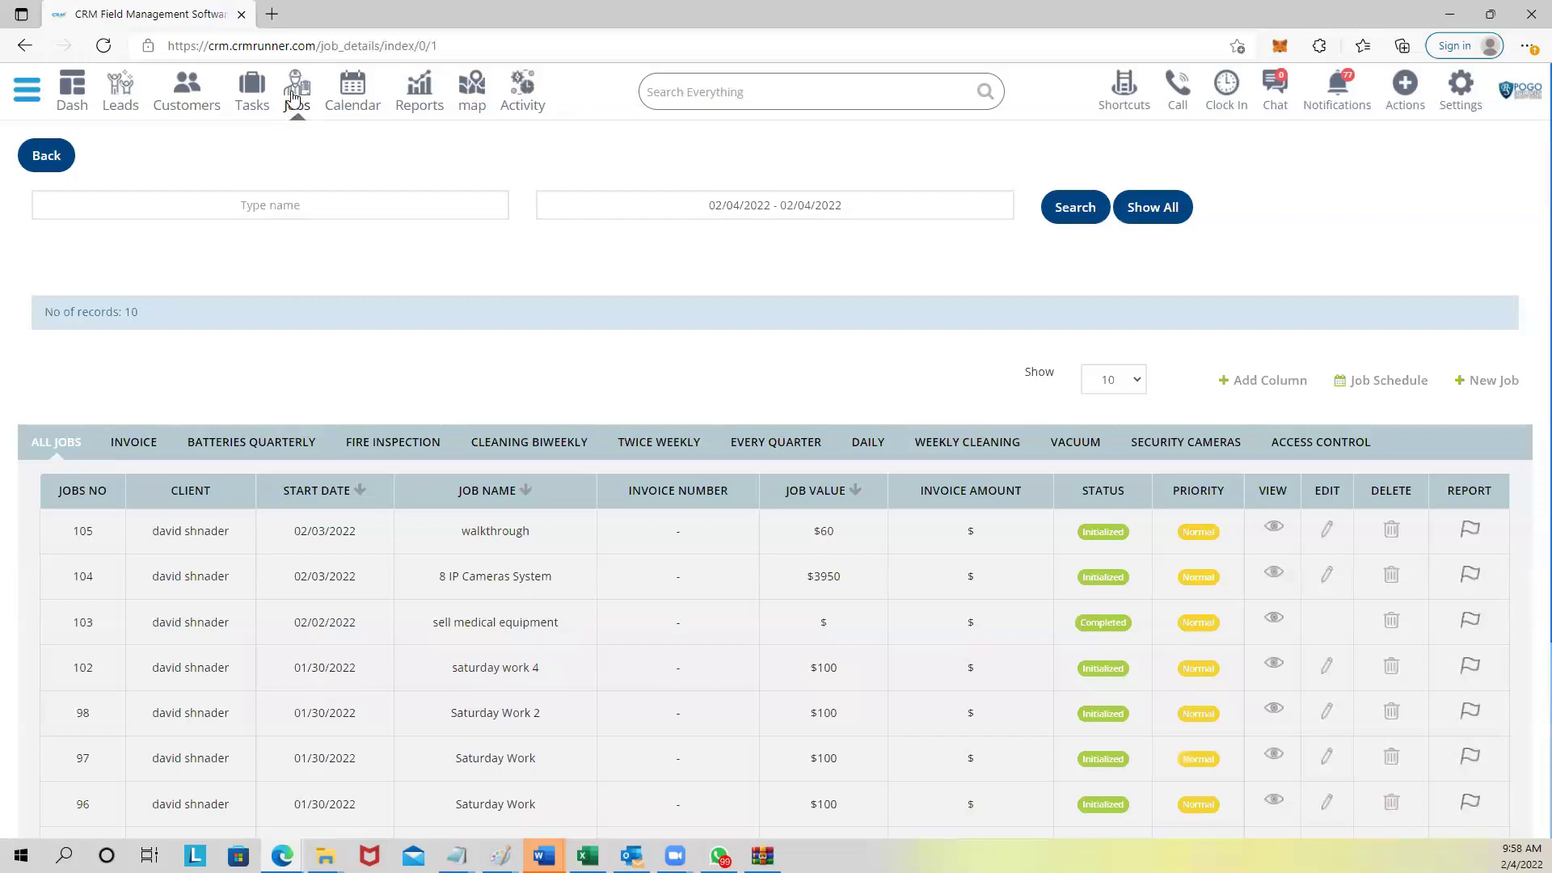
# Start a new job and look over its name, start date and arrival window fields.
pyautogui.click(1483, 384)
pyautogui.scroll(-3, 506, 575)
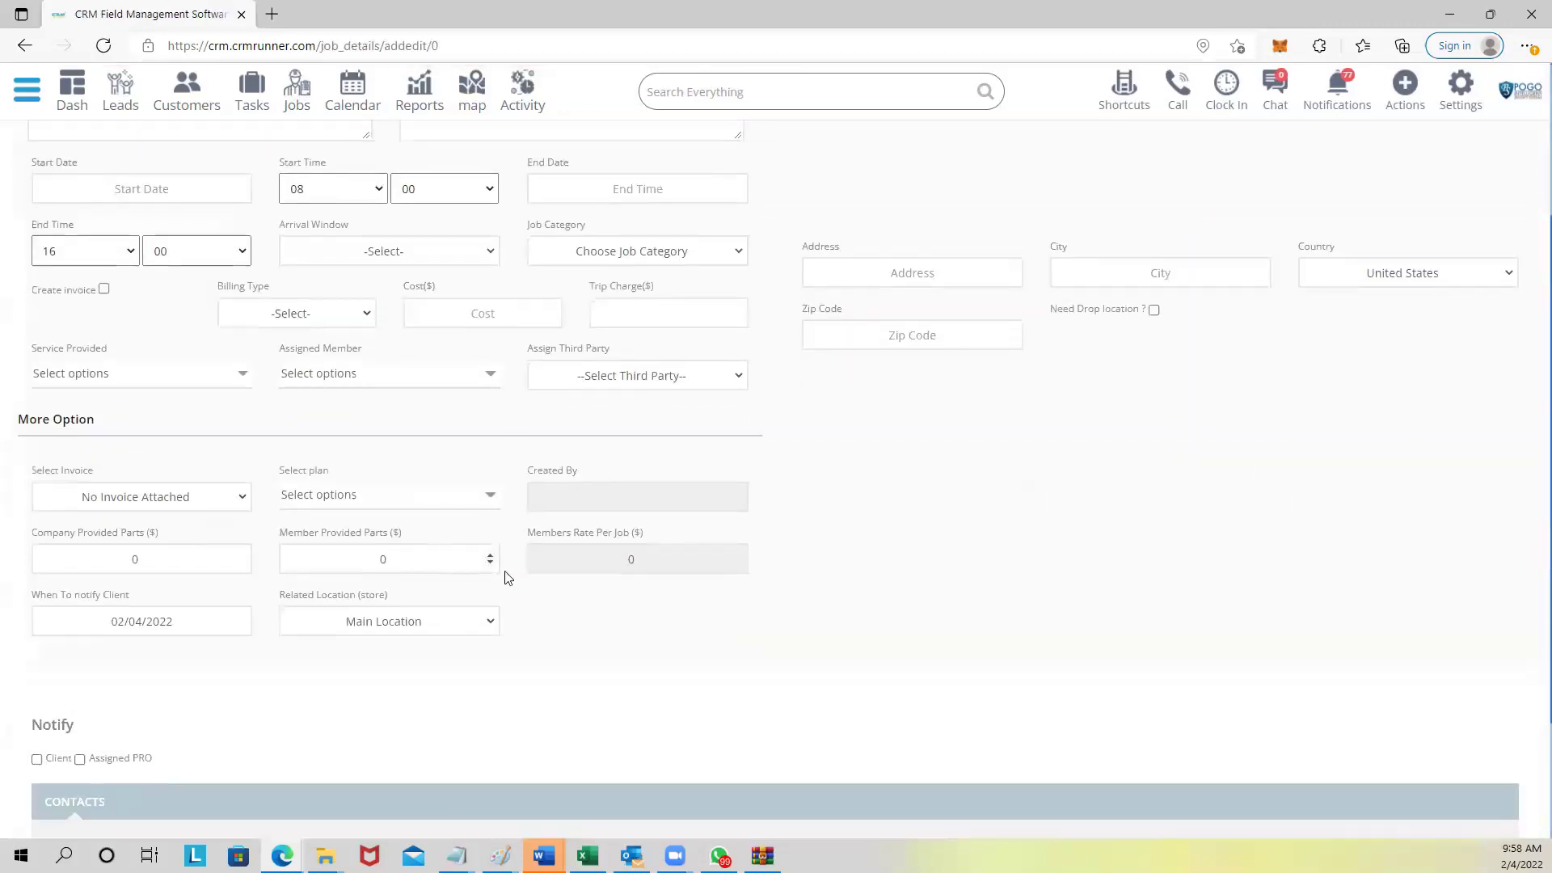
pyautogui.moveTo(529, 530); pyautogui.dragTo(633, 541)
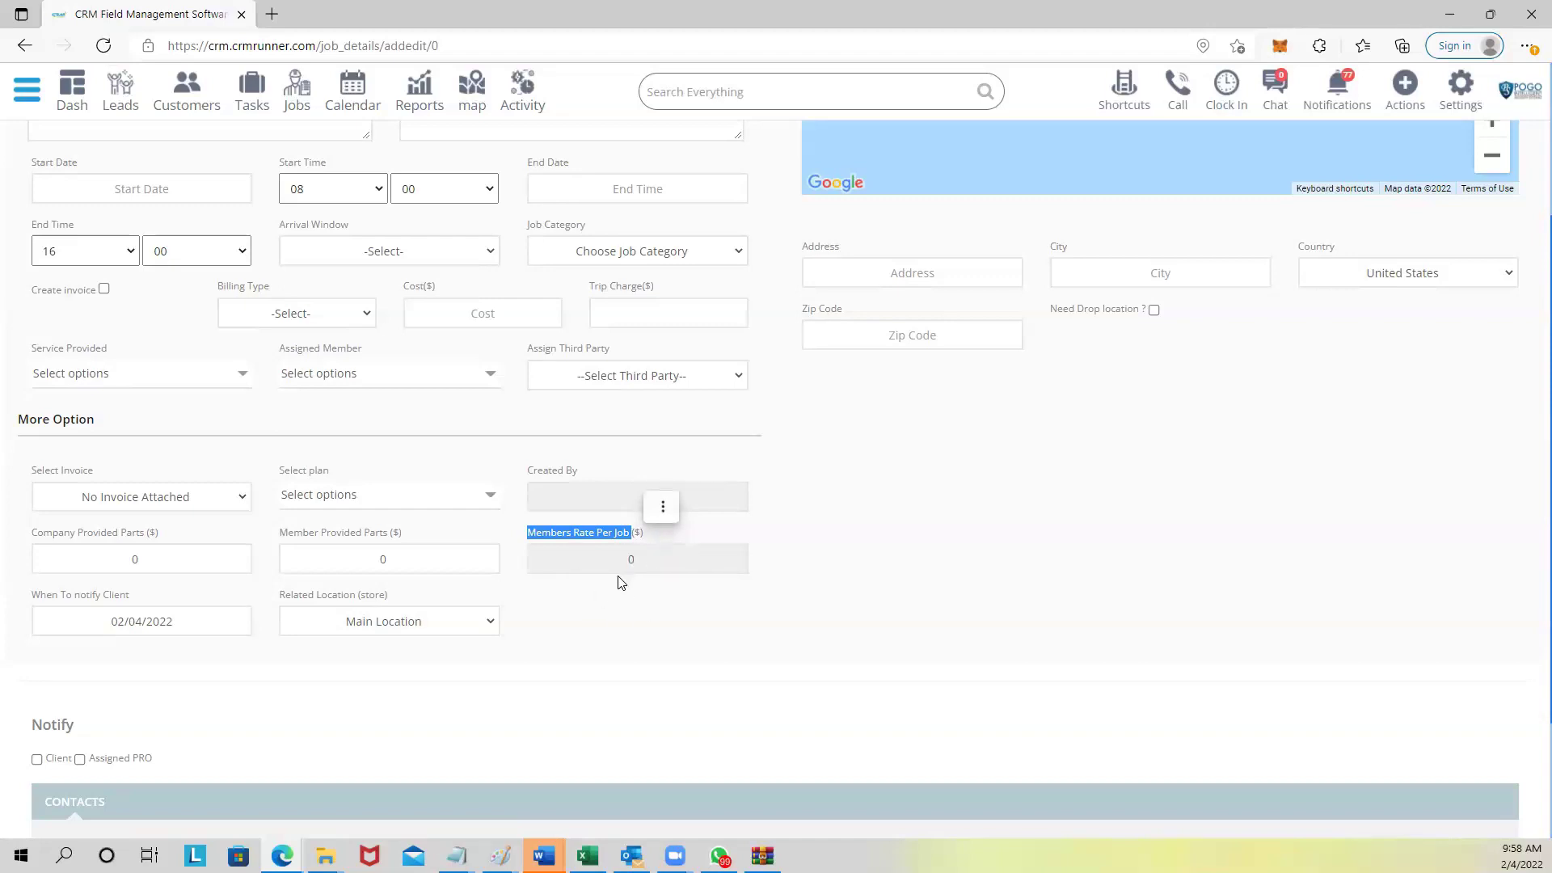
pyautogui.scroll(3, 622, 574)
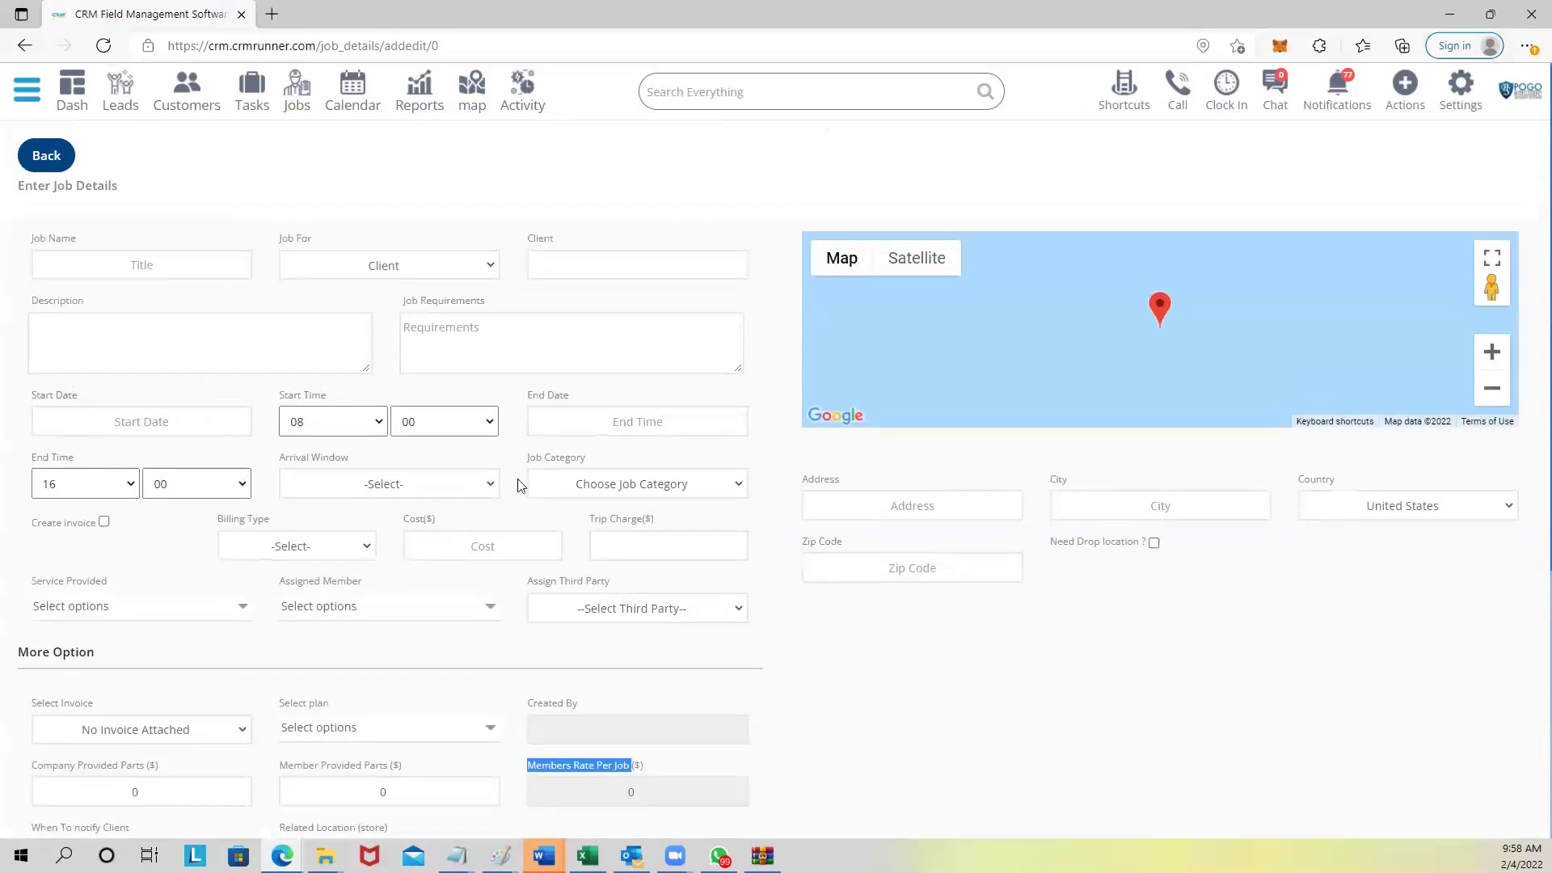
pyautogui.click(153, 269)
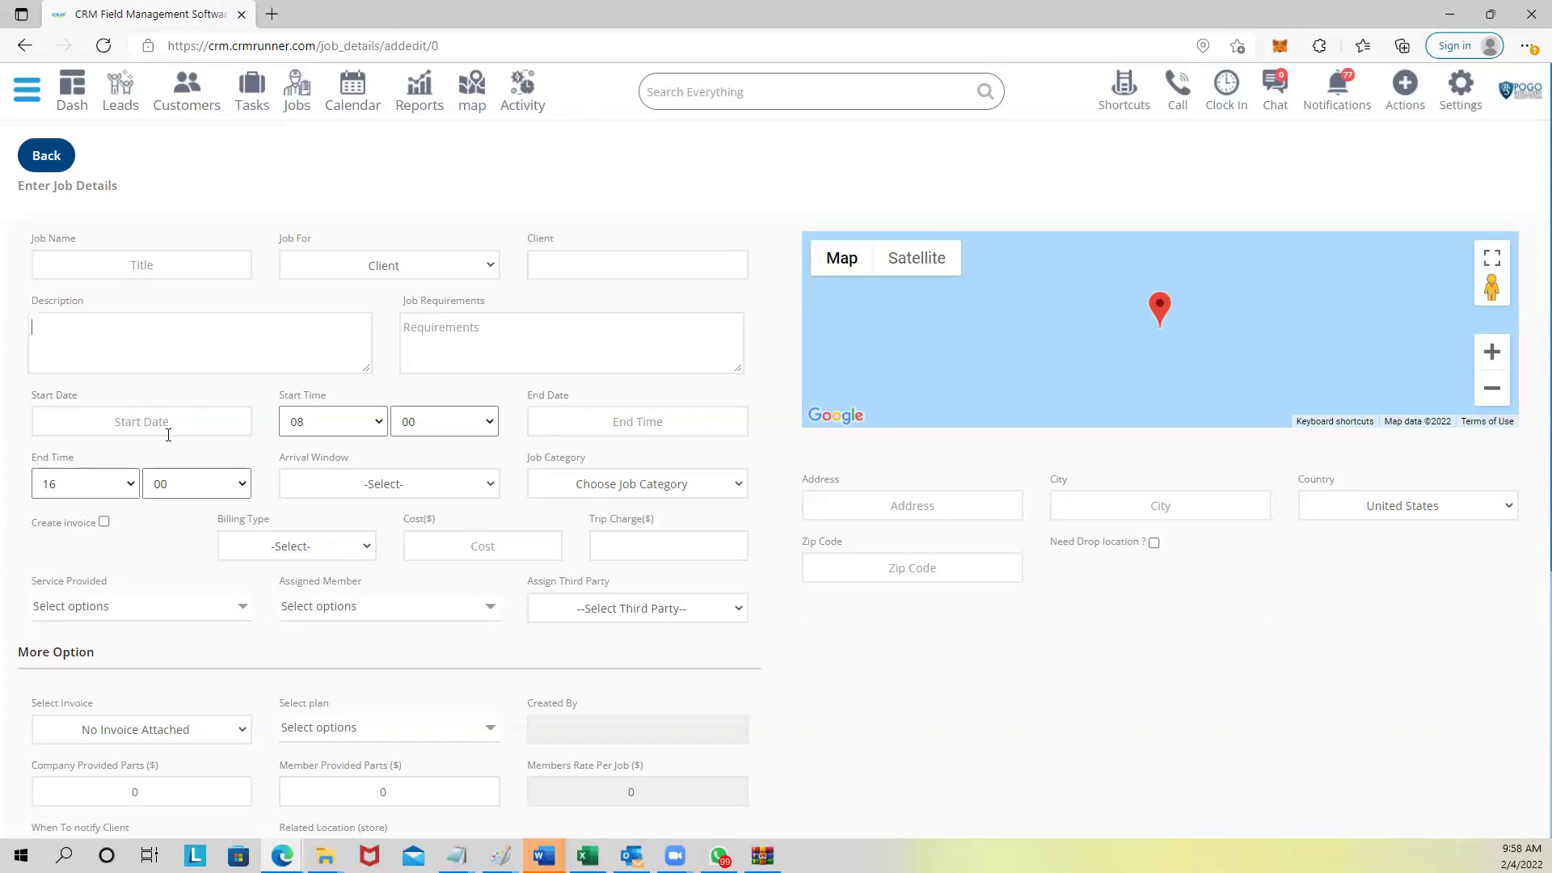
pyautogui.moveTo(41, 396); pyautogui.dragTo(91, 404)
pyautogui.click(336, 485)
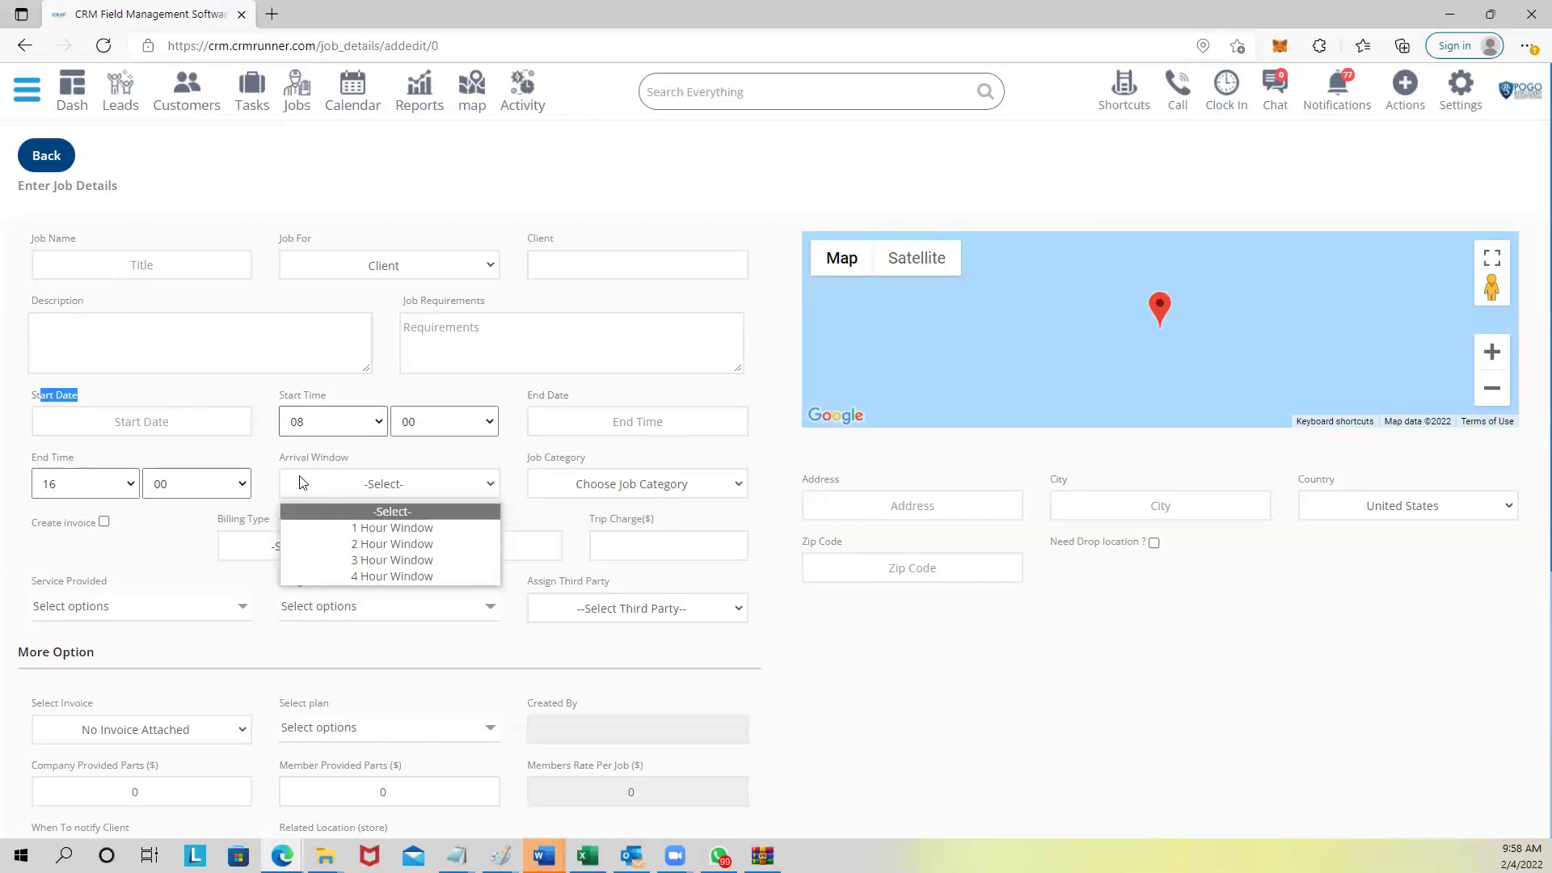
pyautogui.click(191, 527)
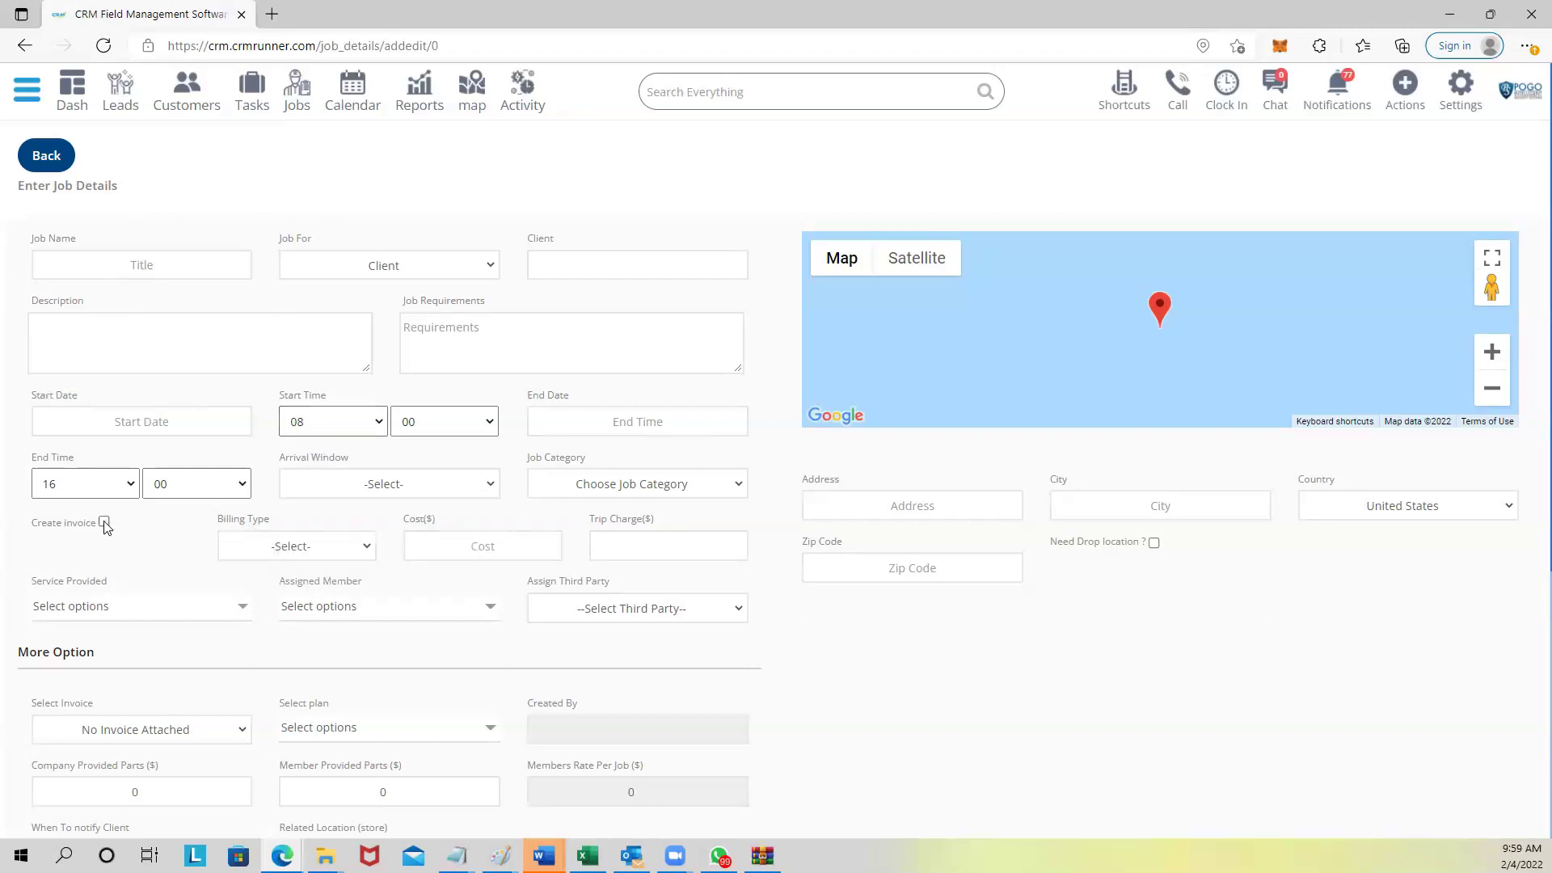
# Leave Create Invoice unticked and set Billing Type to Invoice.
pyautogui.click(105, 523)
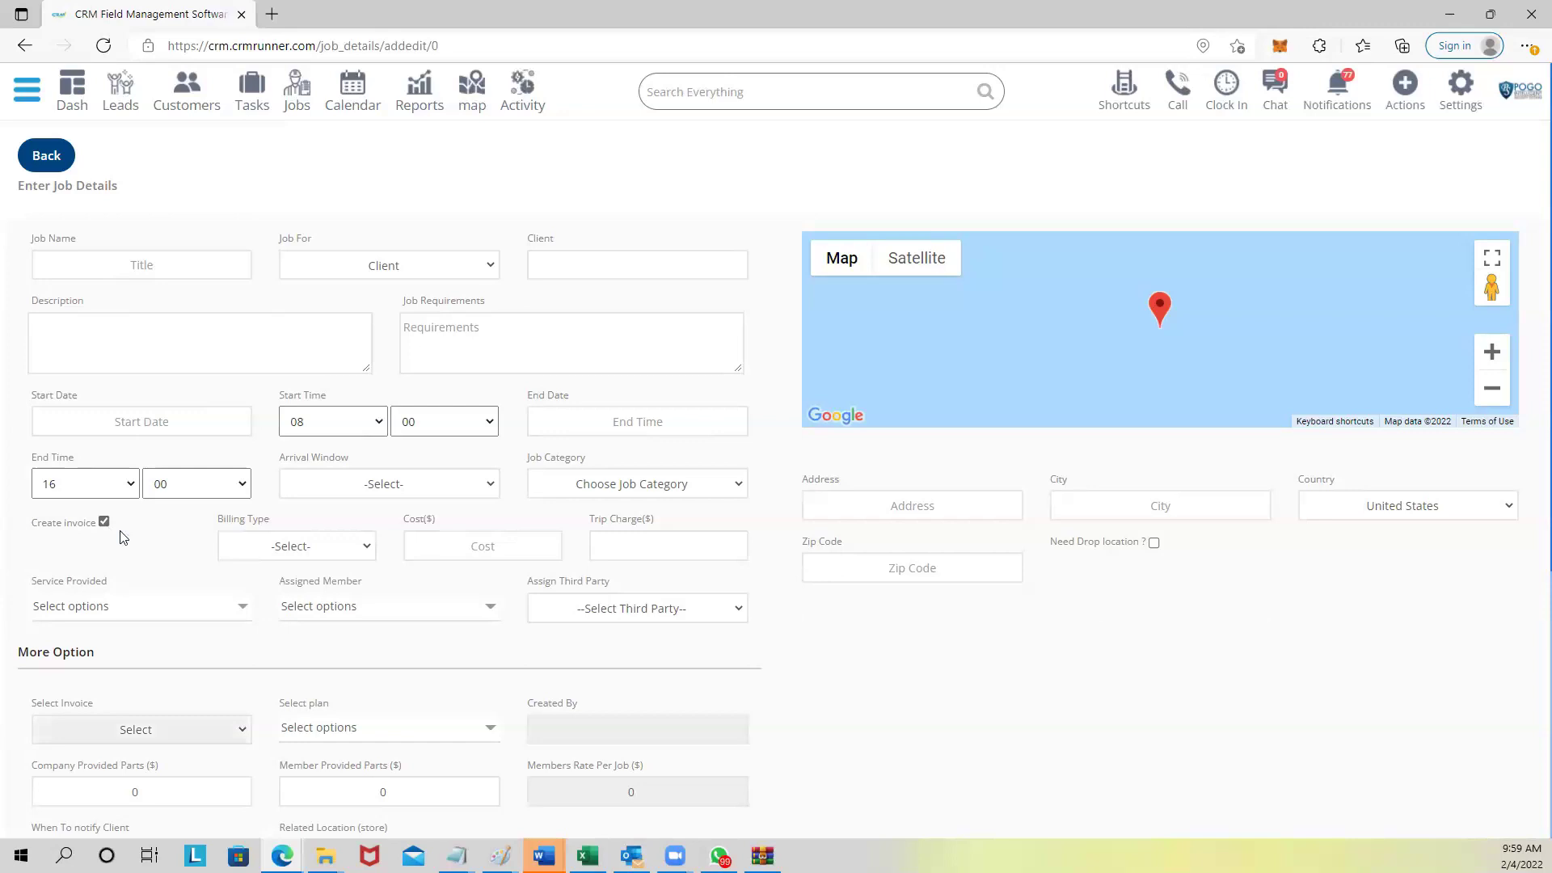
pyautogui.click(104, 522)
pyautogui.click(313, 549)
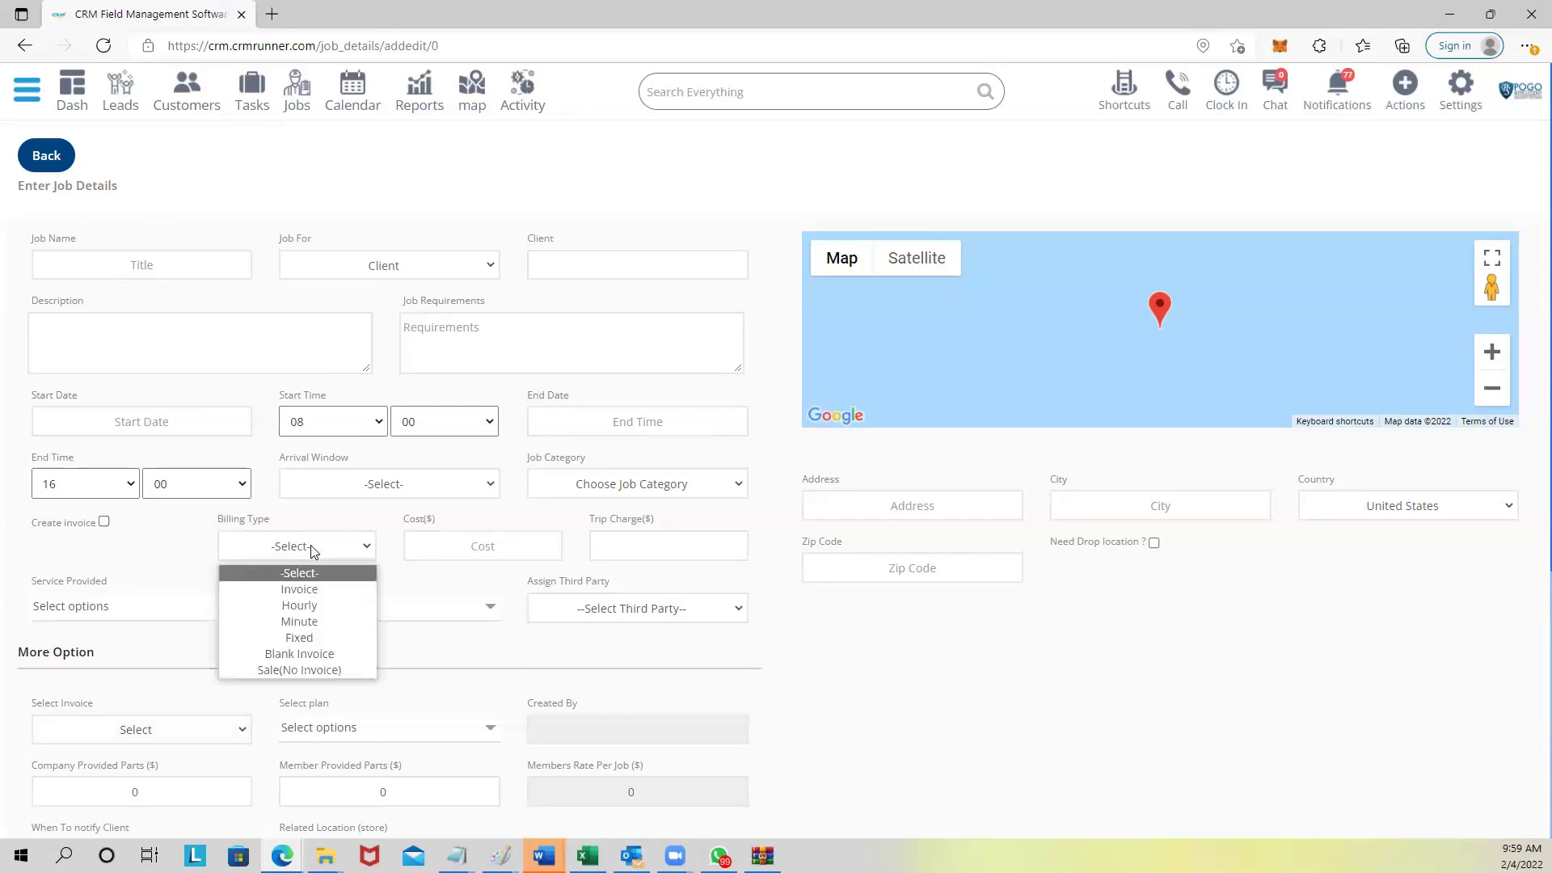
pyautogui.click(311, 589)
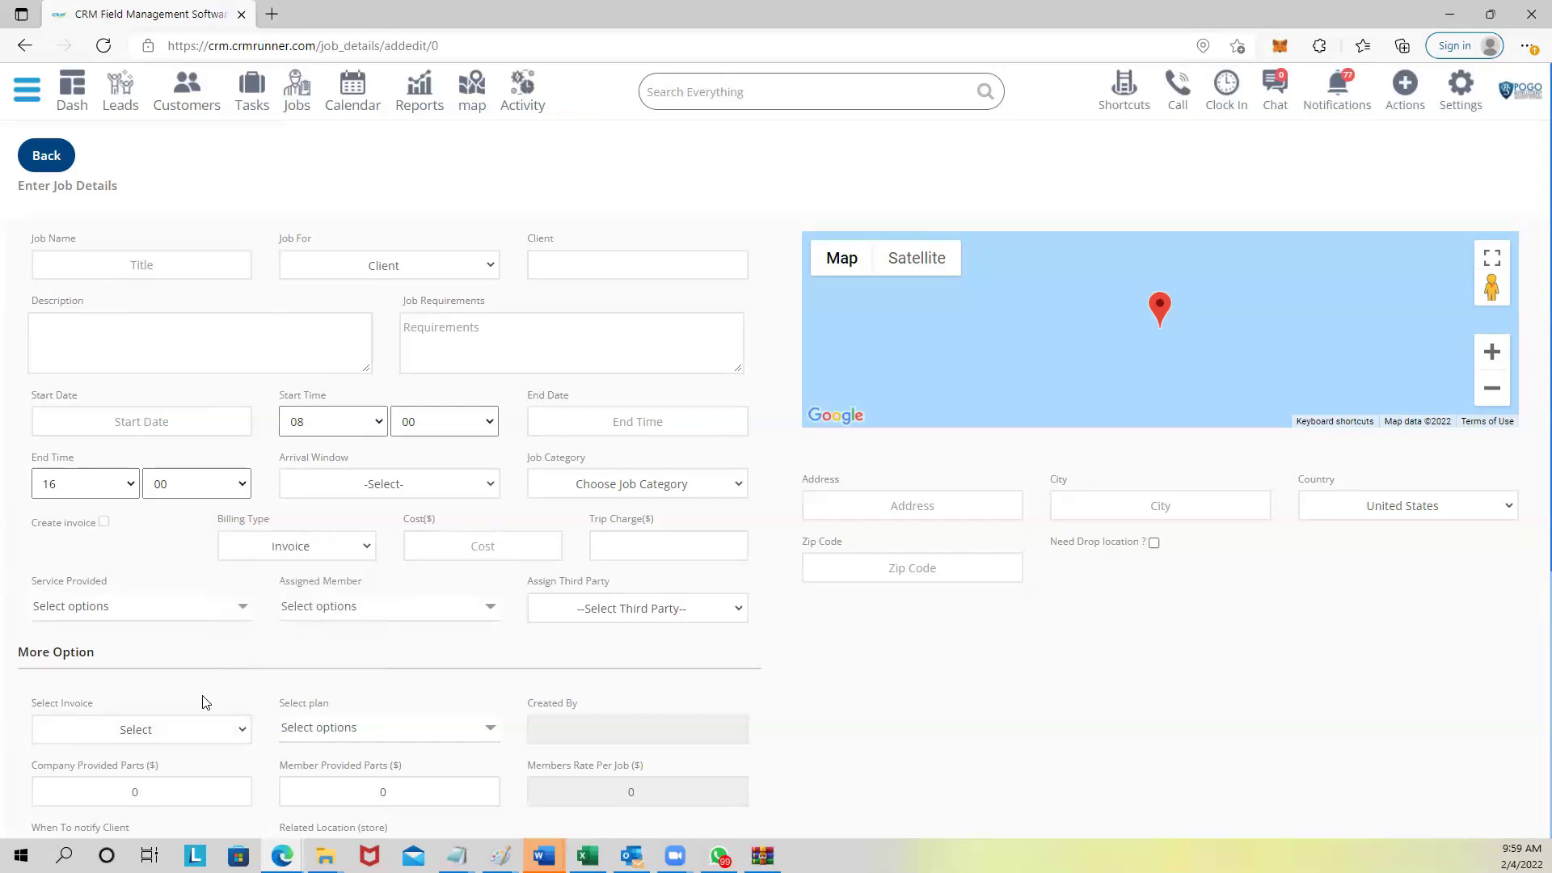
pyautogui.click(268, 555)
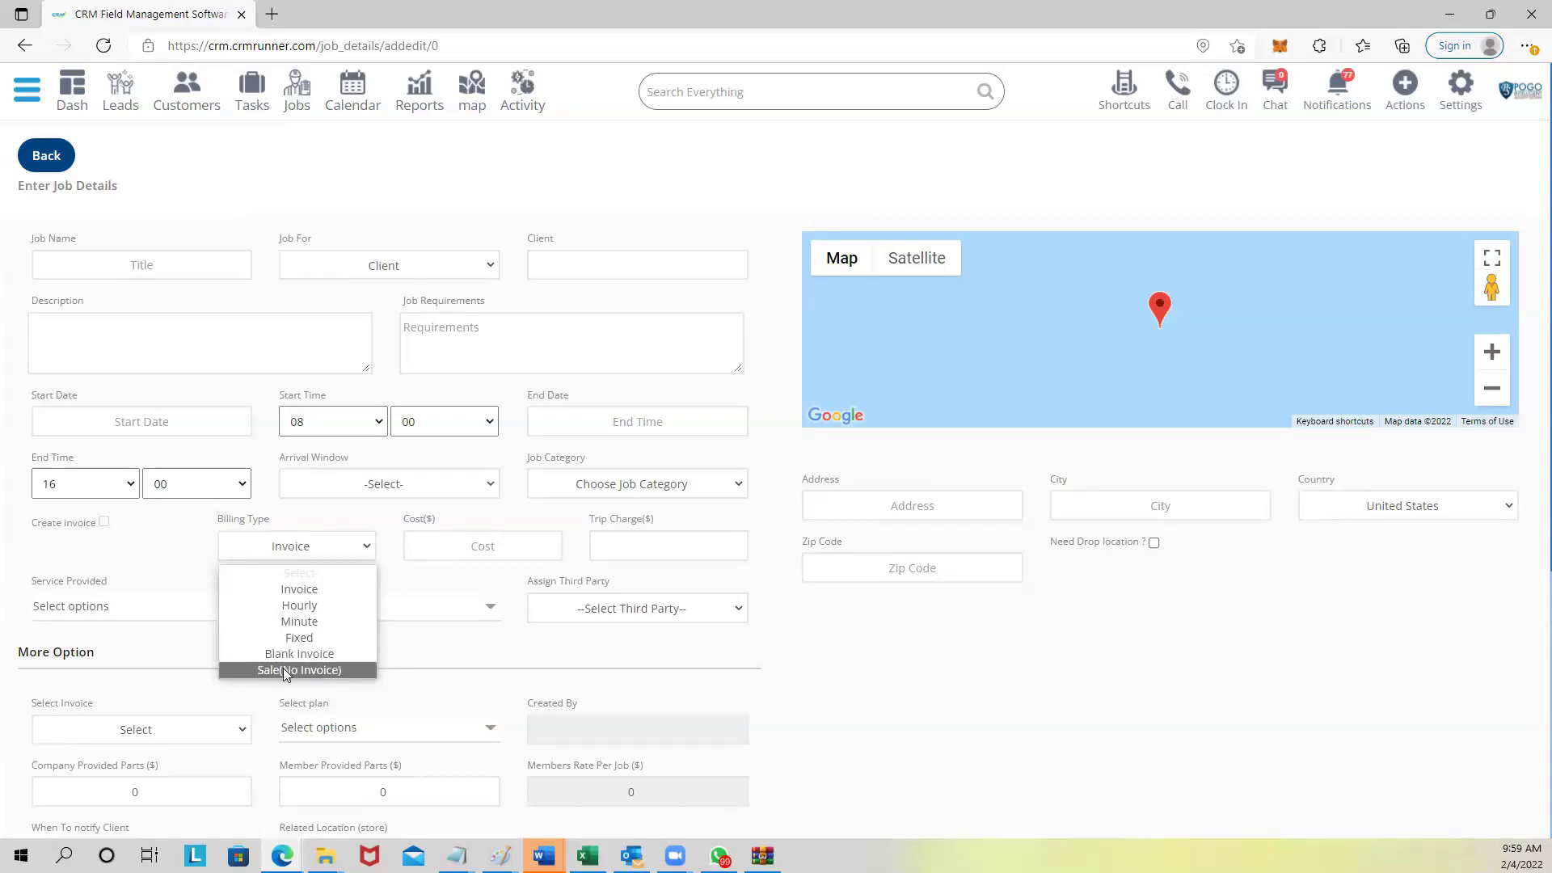
# Keep Invoice billing and leave Assign Third Party empty.
pyautogui.click(473, 670)
pyautogui.scroll(-1, 592, 603)
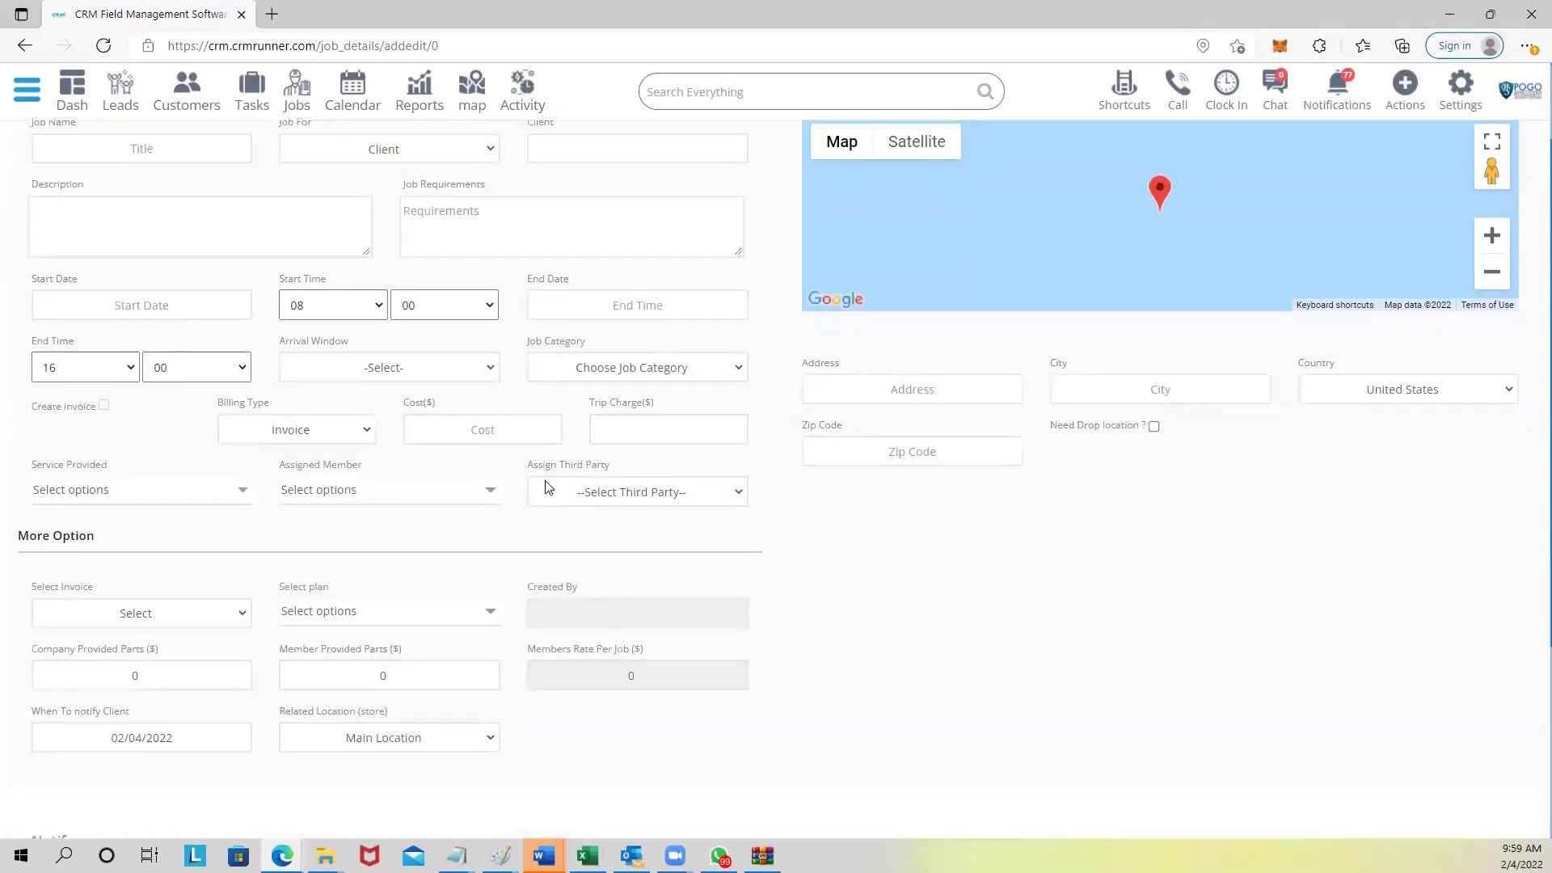
pyautogui.moveTo(526, 469); pyautogui.dragTo(616, 473)
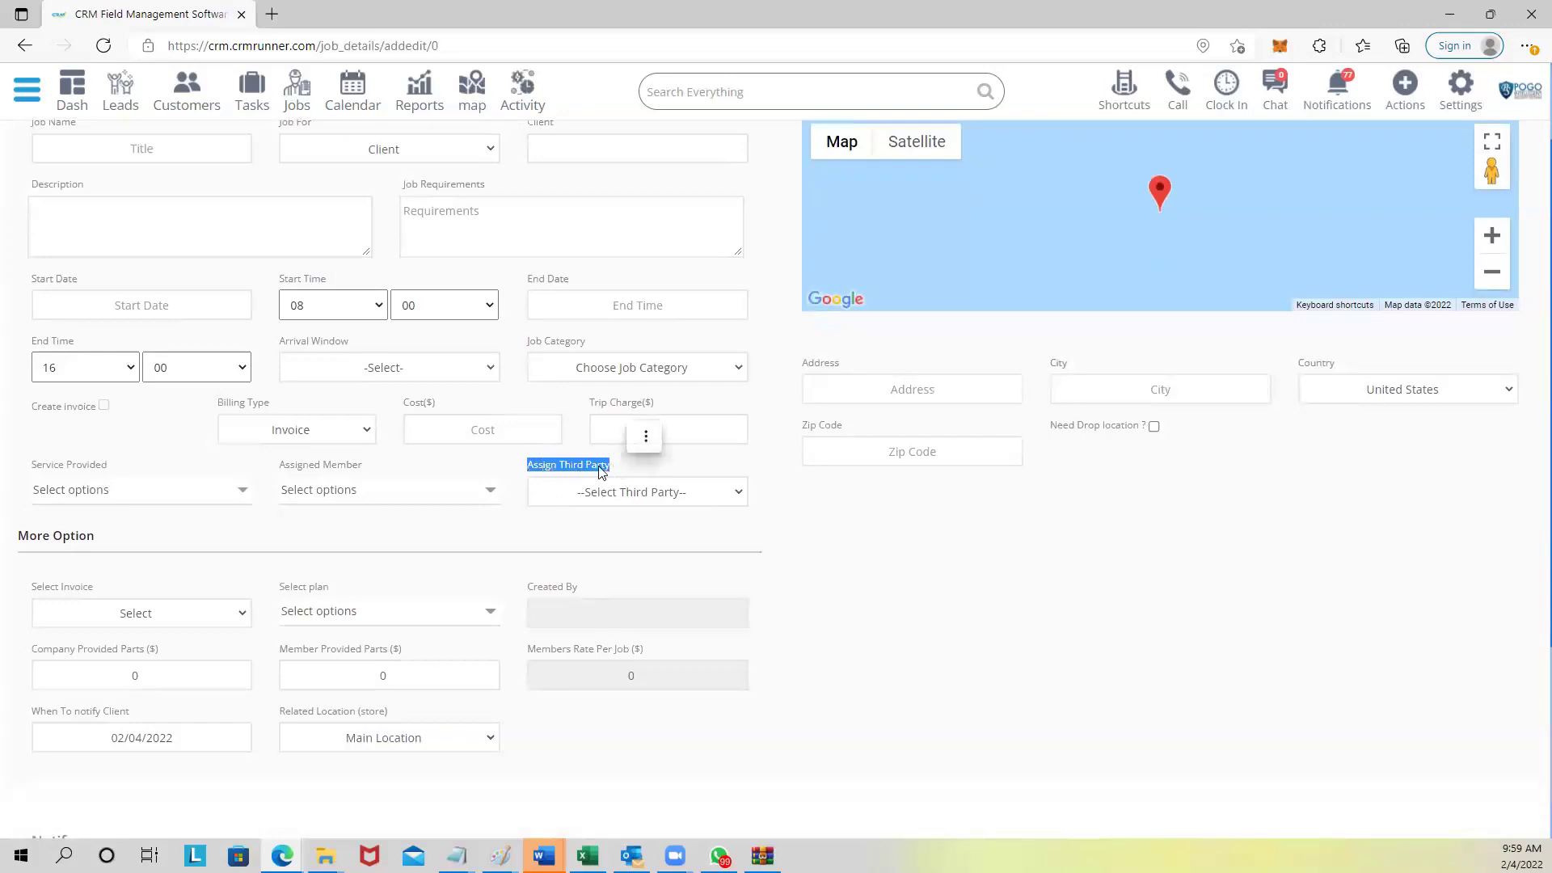
pyautogui.click(582, 495)
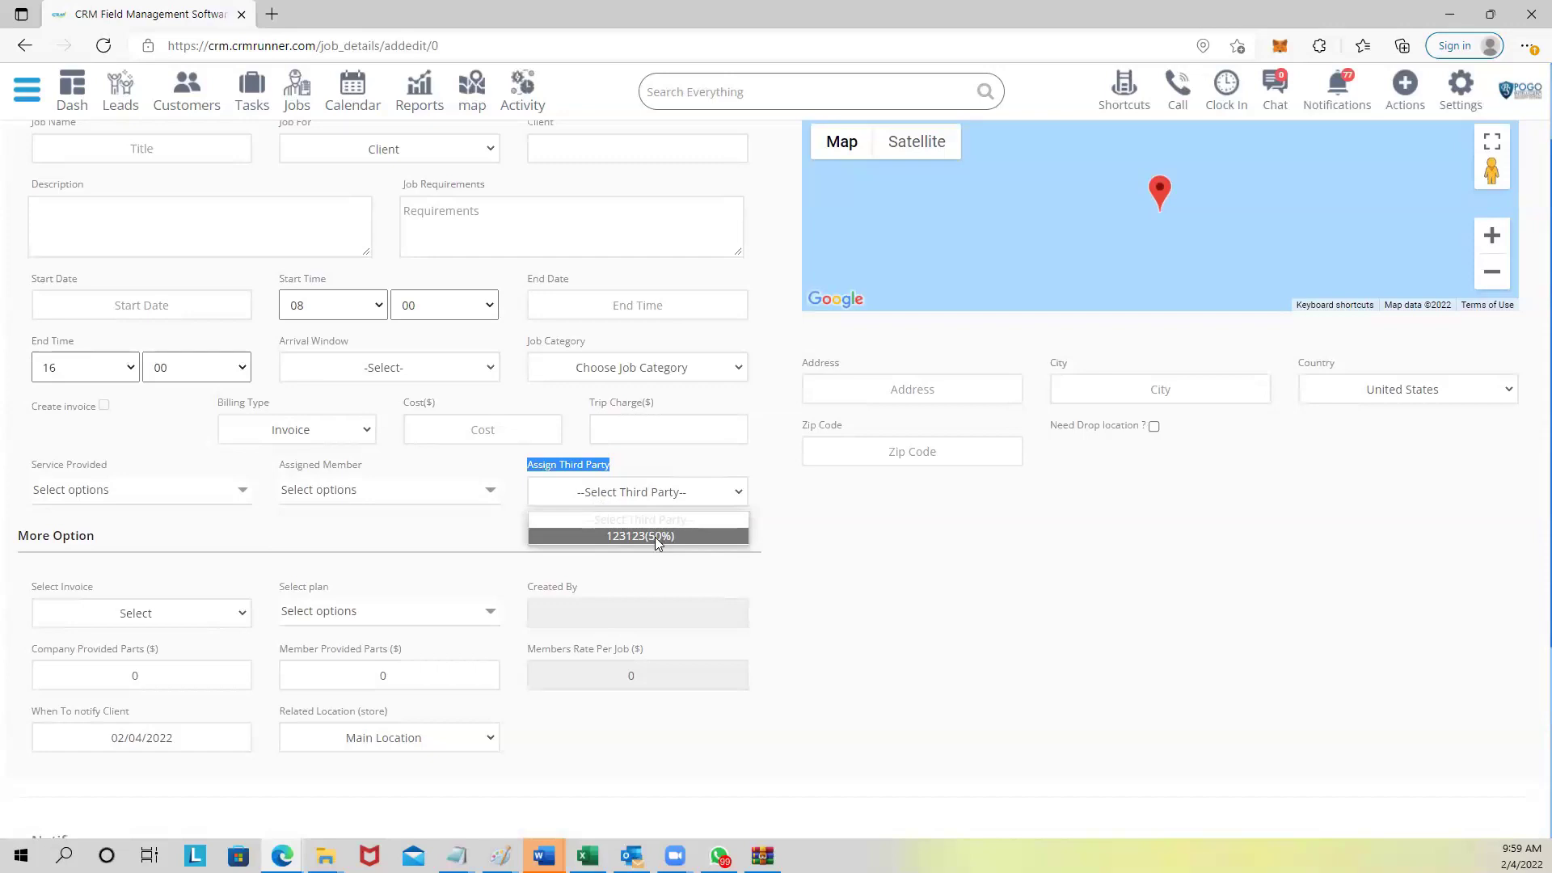
pyautogui.click(506, 536)
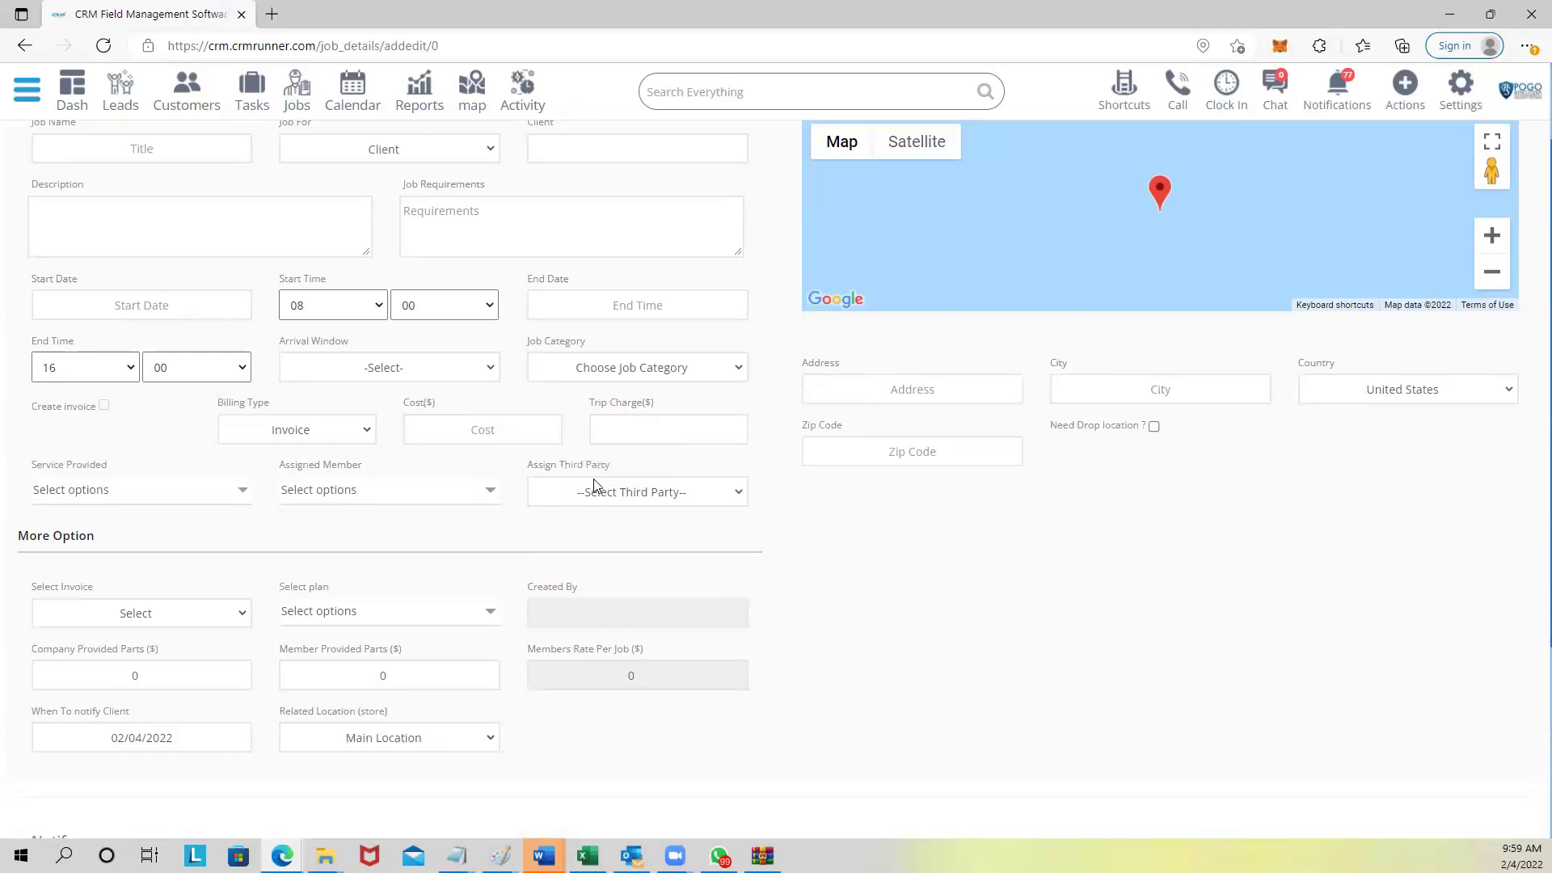
# Set Service Provided to CCTV.
pyautogui.click(65, 491)
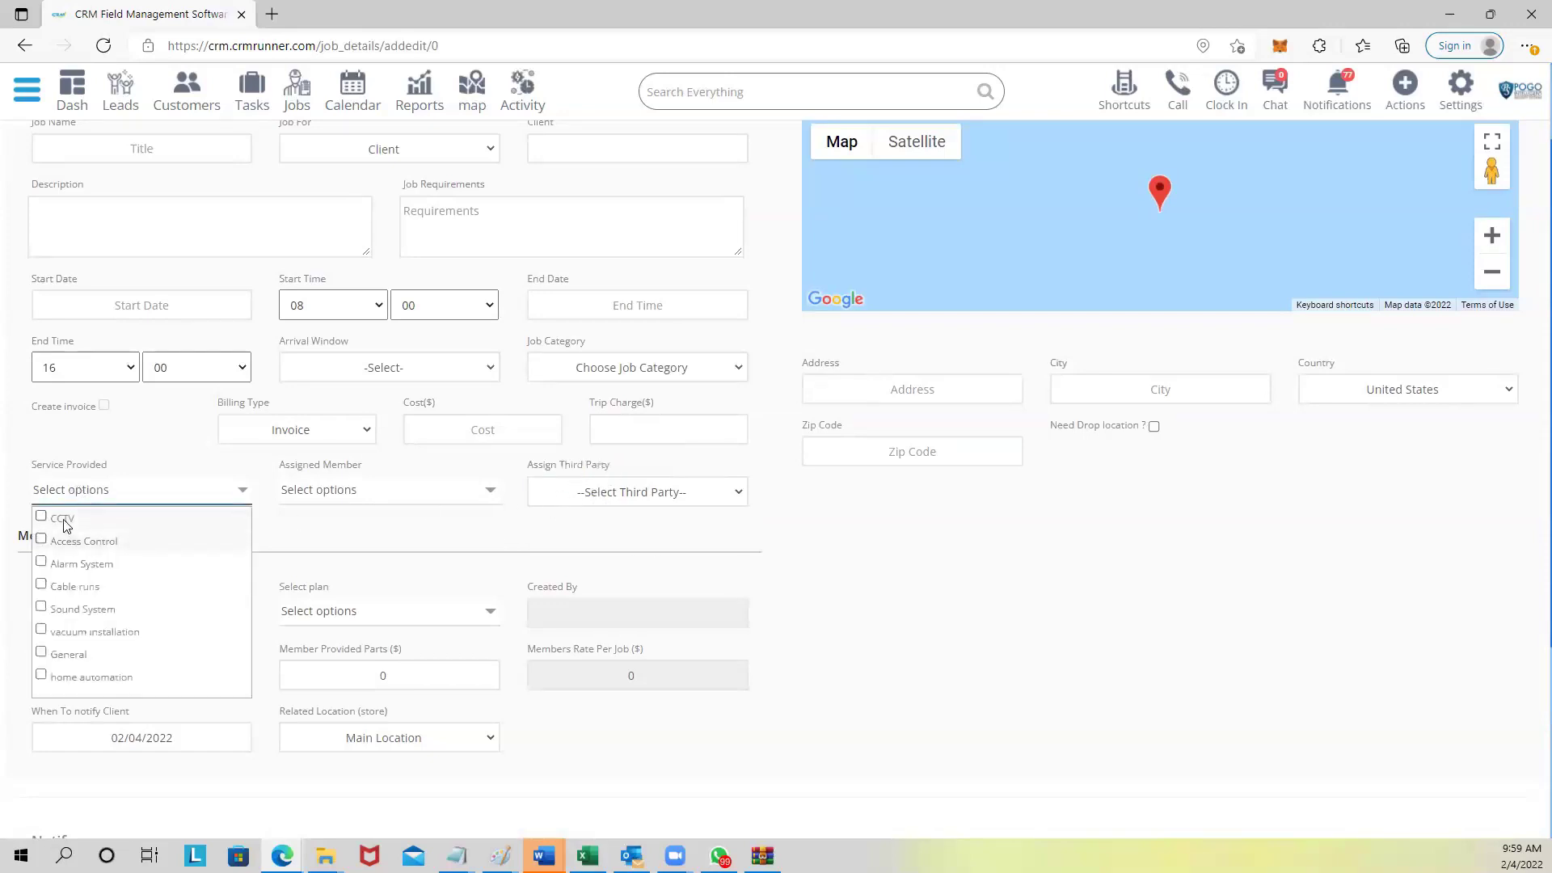
pyautogui.click(93, 522)
pyautogui.click(357, 494)
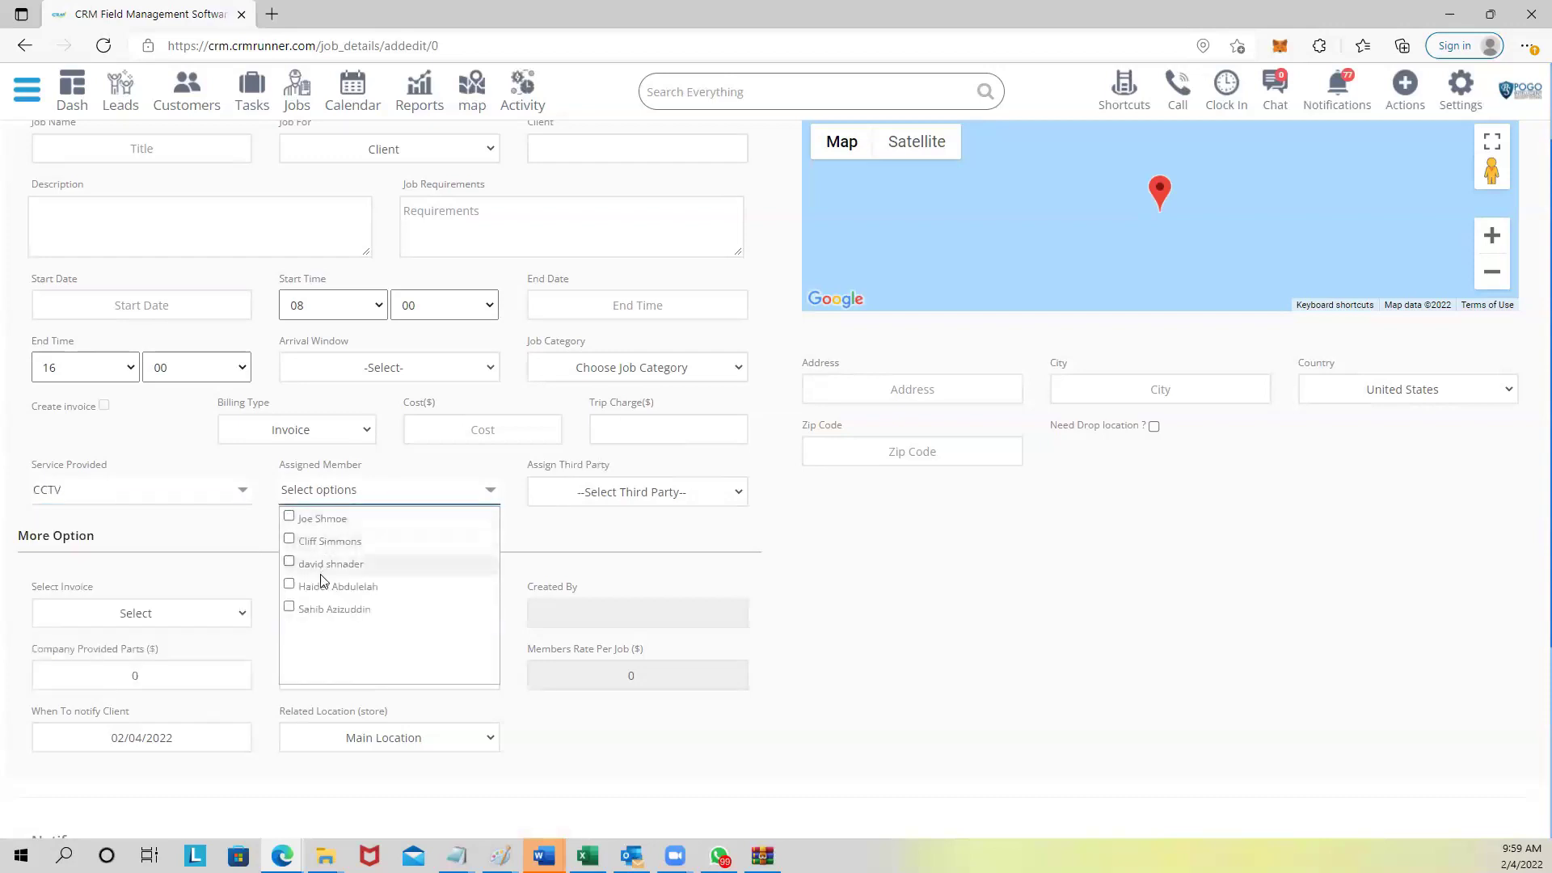
pyautogui.click(81, 493)
pyautogui.click(65, 521)
pyautogui.click(63, 540)
pyautogui.click(381, 490)
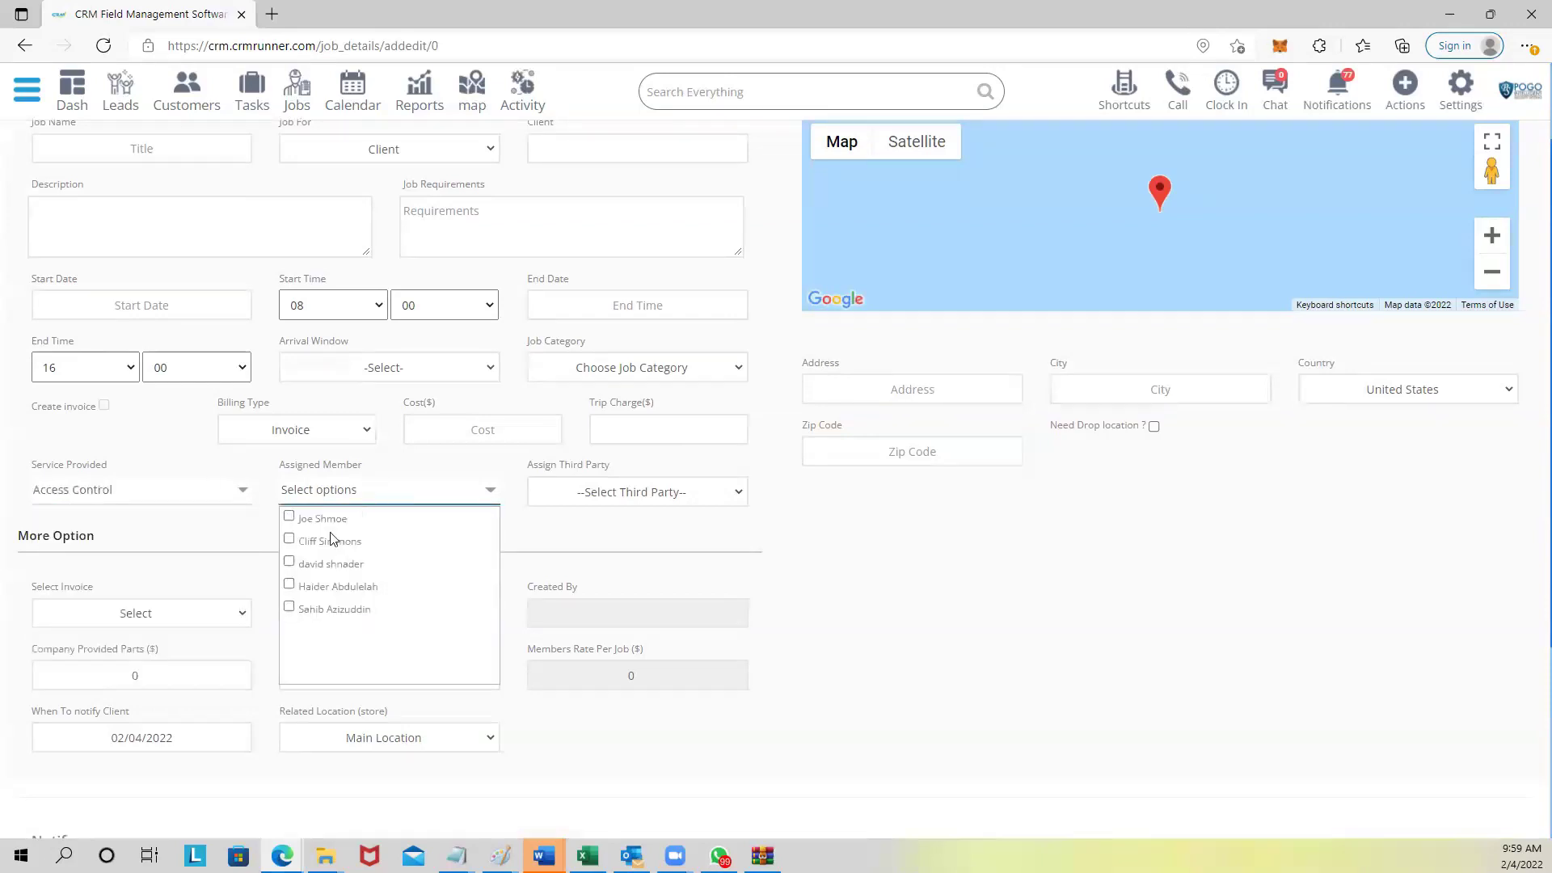
pyautogui.click(198, 493)
pyautogui.click(68, 541)
pyautogui.click(61, 517)
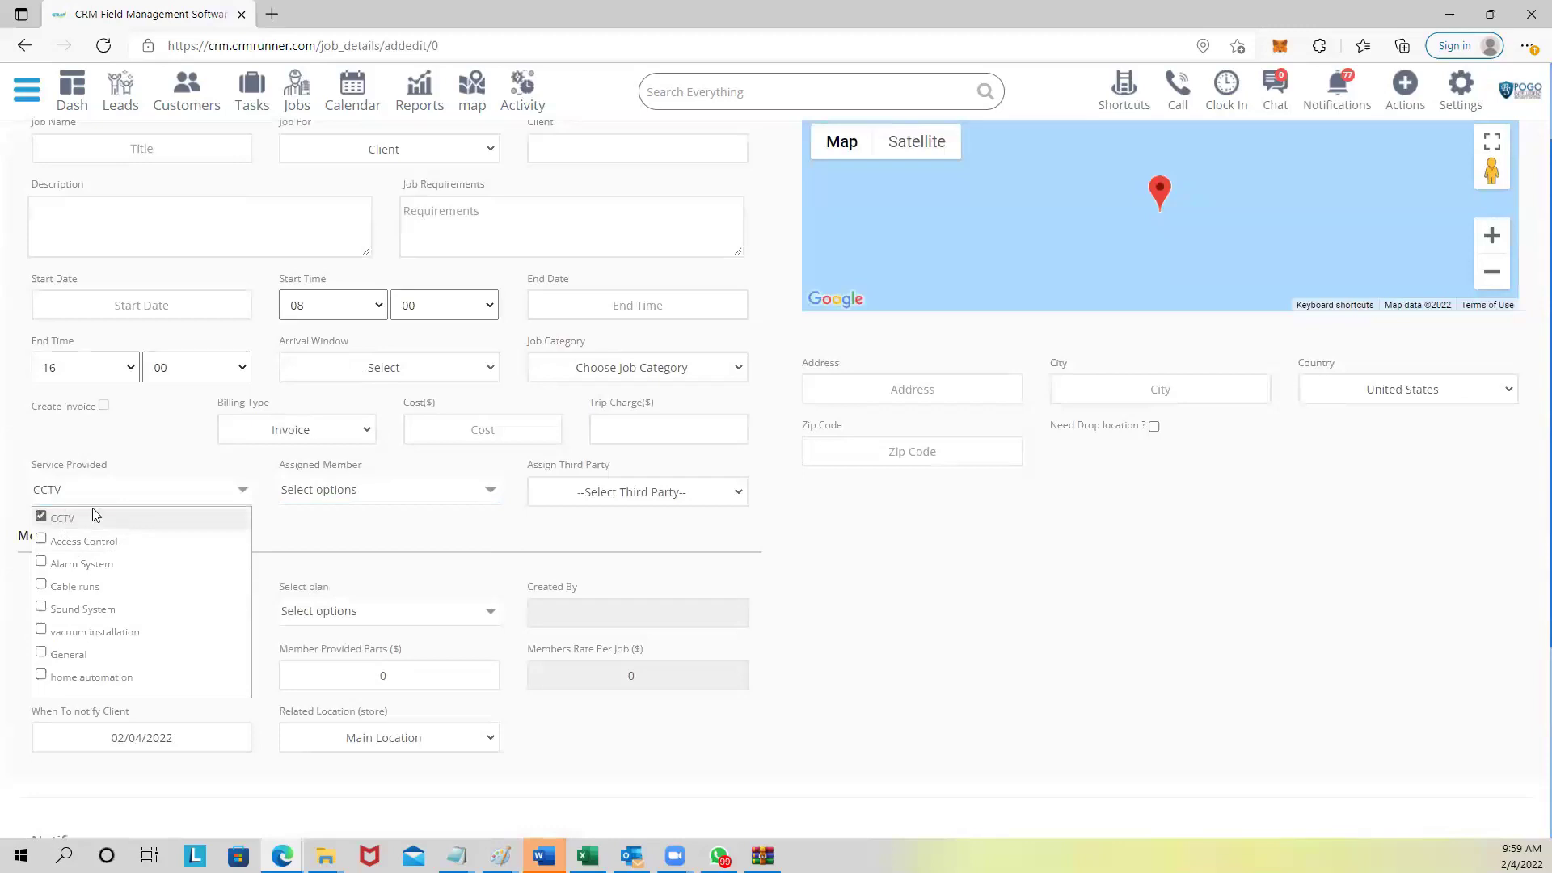
# Assign the first two listed members and turn on the assigned-PRO notification.
pyautogui.click(358, 491)
pyautogui.click(325, 525)
pyautogui.click(324, 564)
pyautogui.click(533, 535)
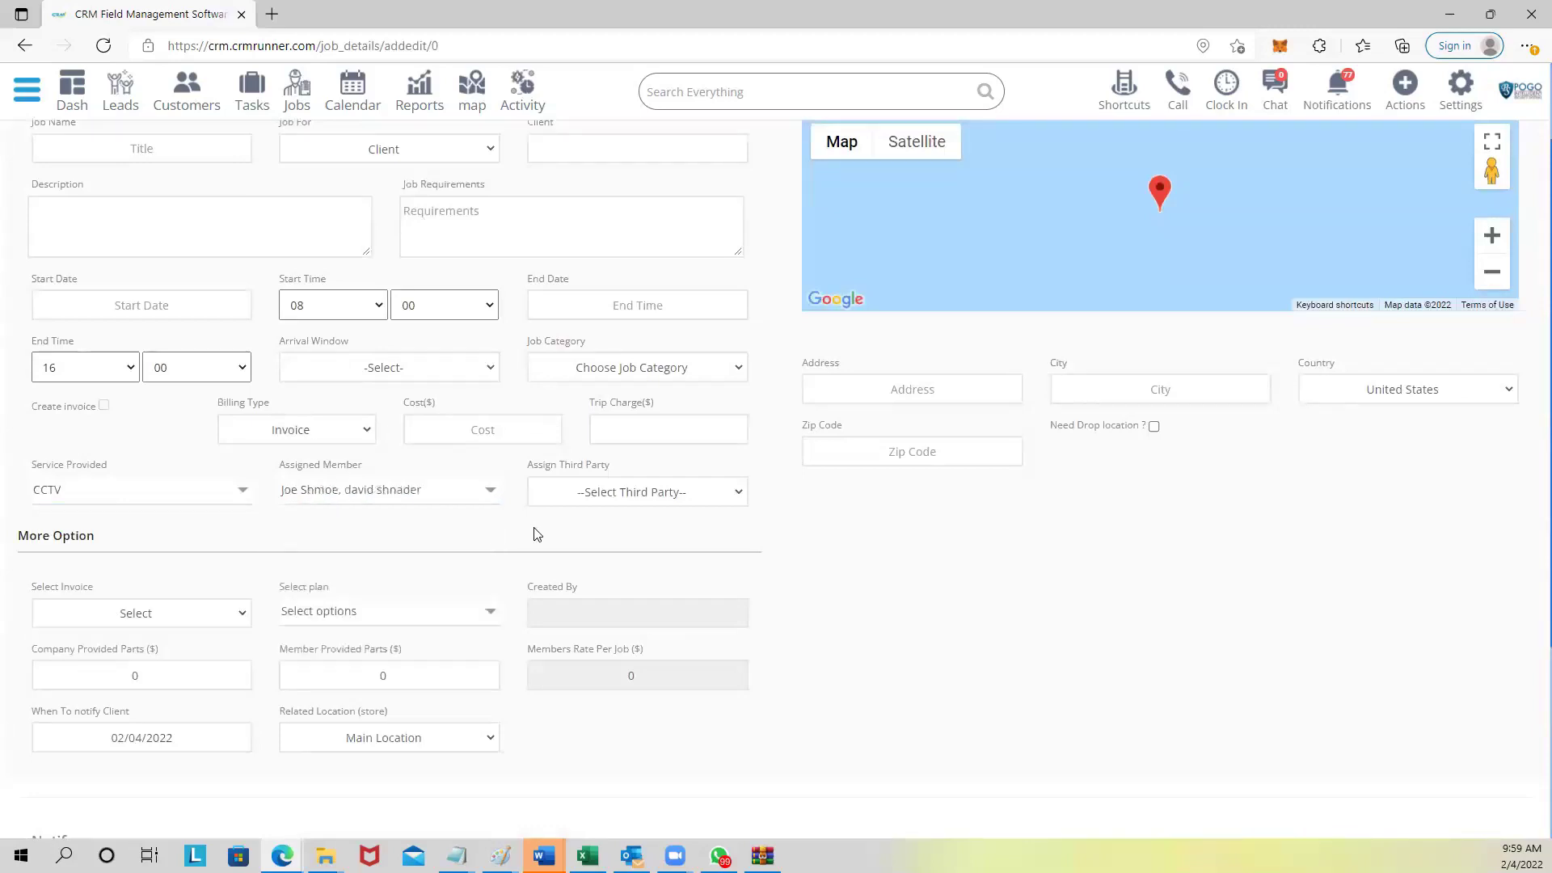
pyautogui.scroll(-3, 438, 586)
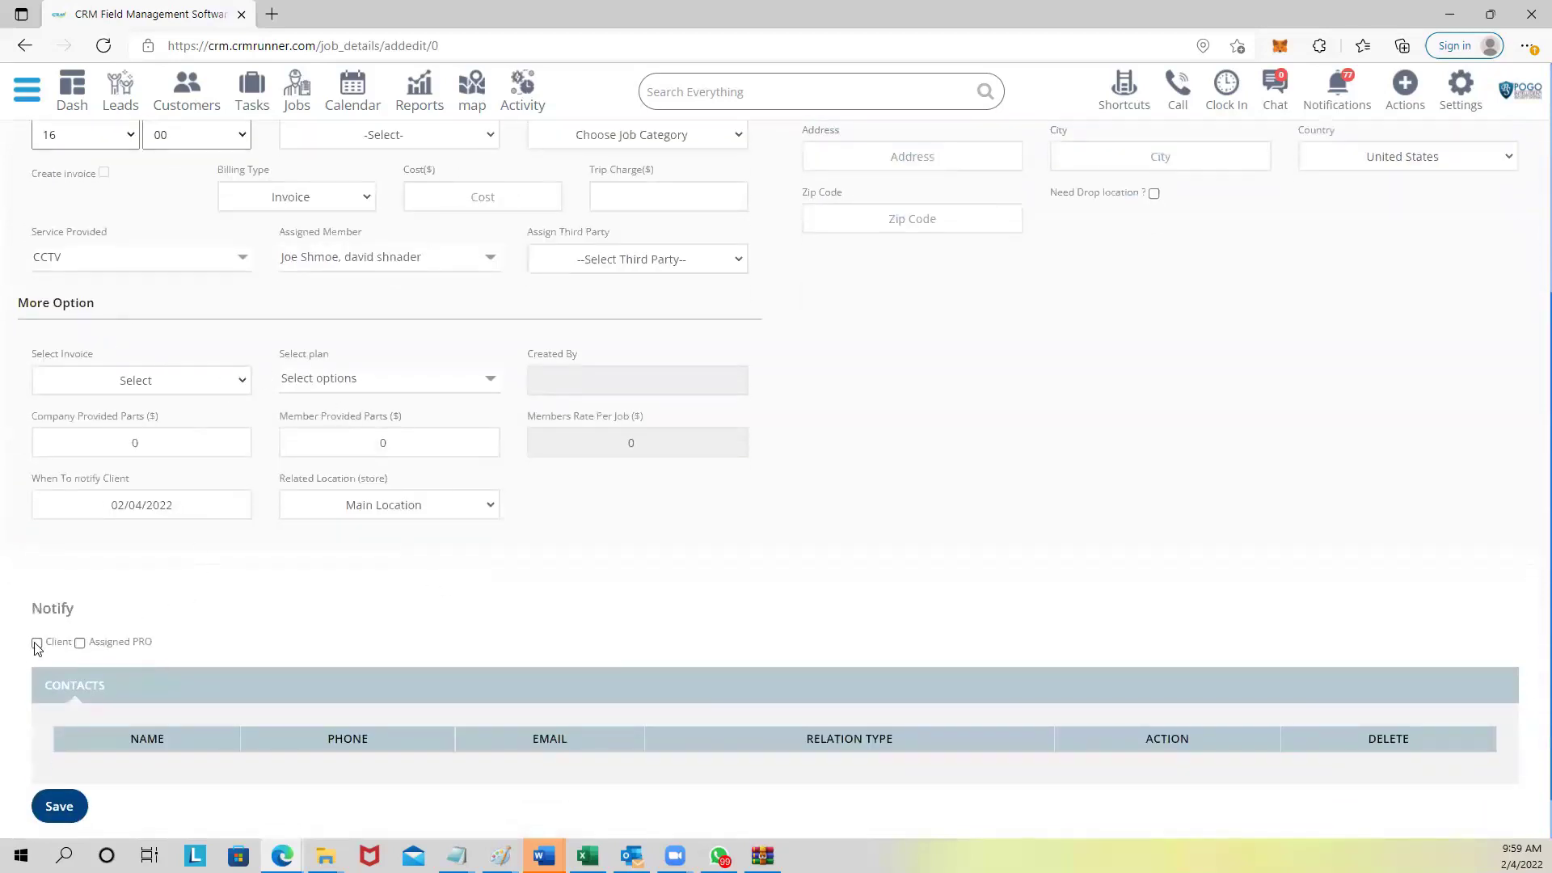
pyautogui.click(80, 644)
pyautogui.scroll(5, 268, 618)
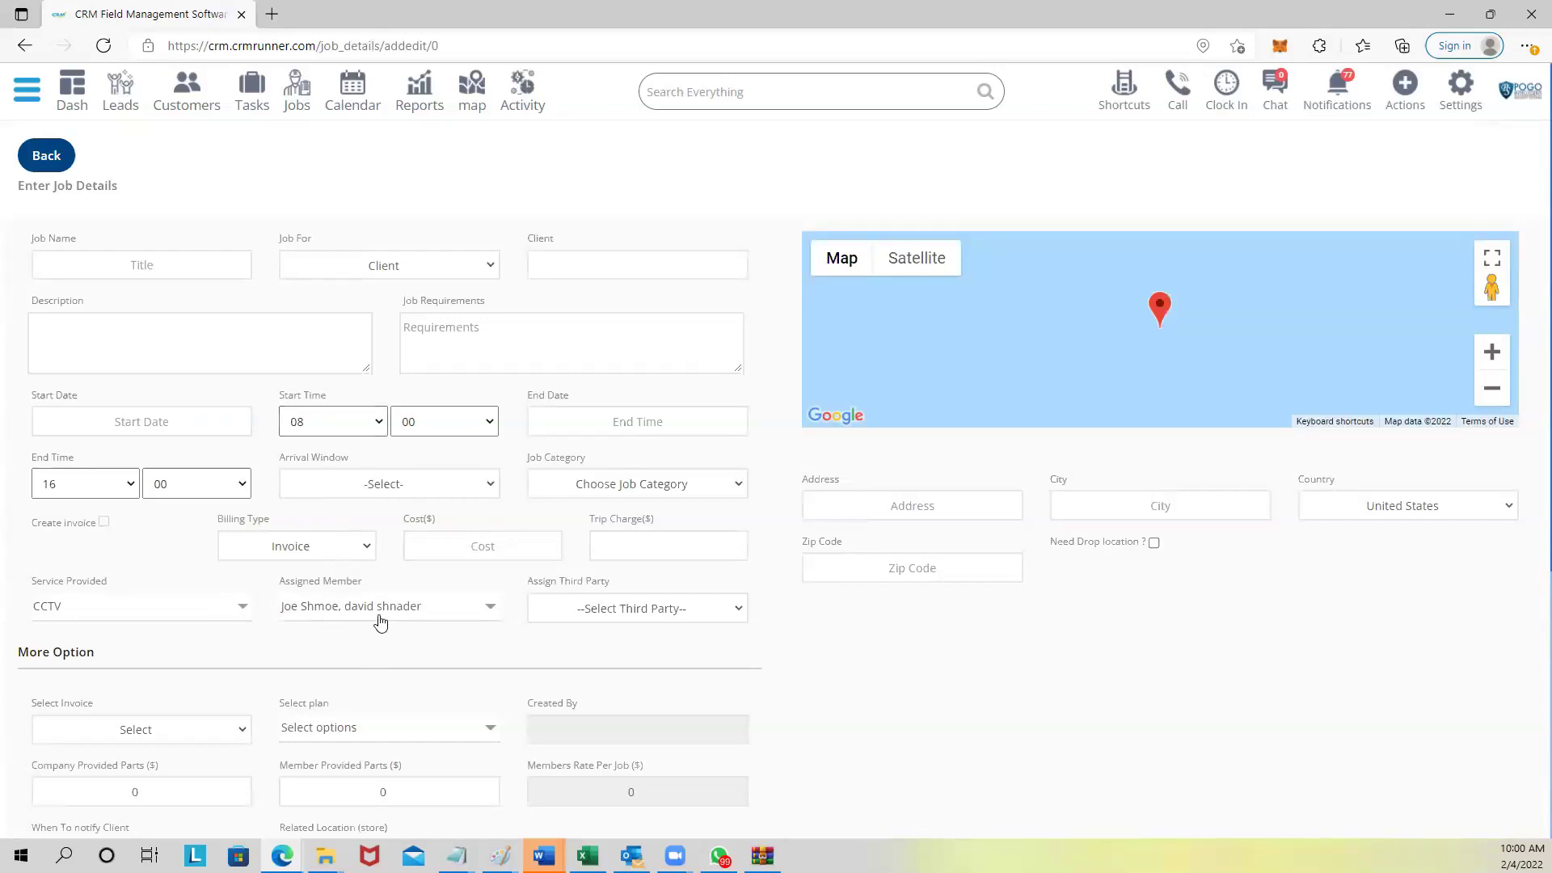
pyautogui.scroll(-3, 384, 627)
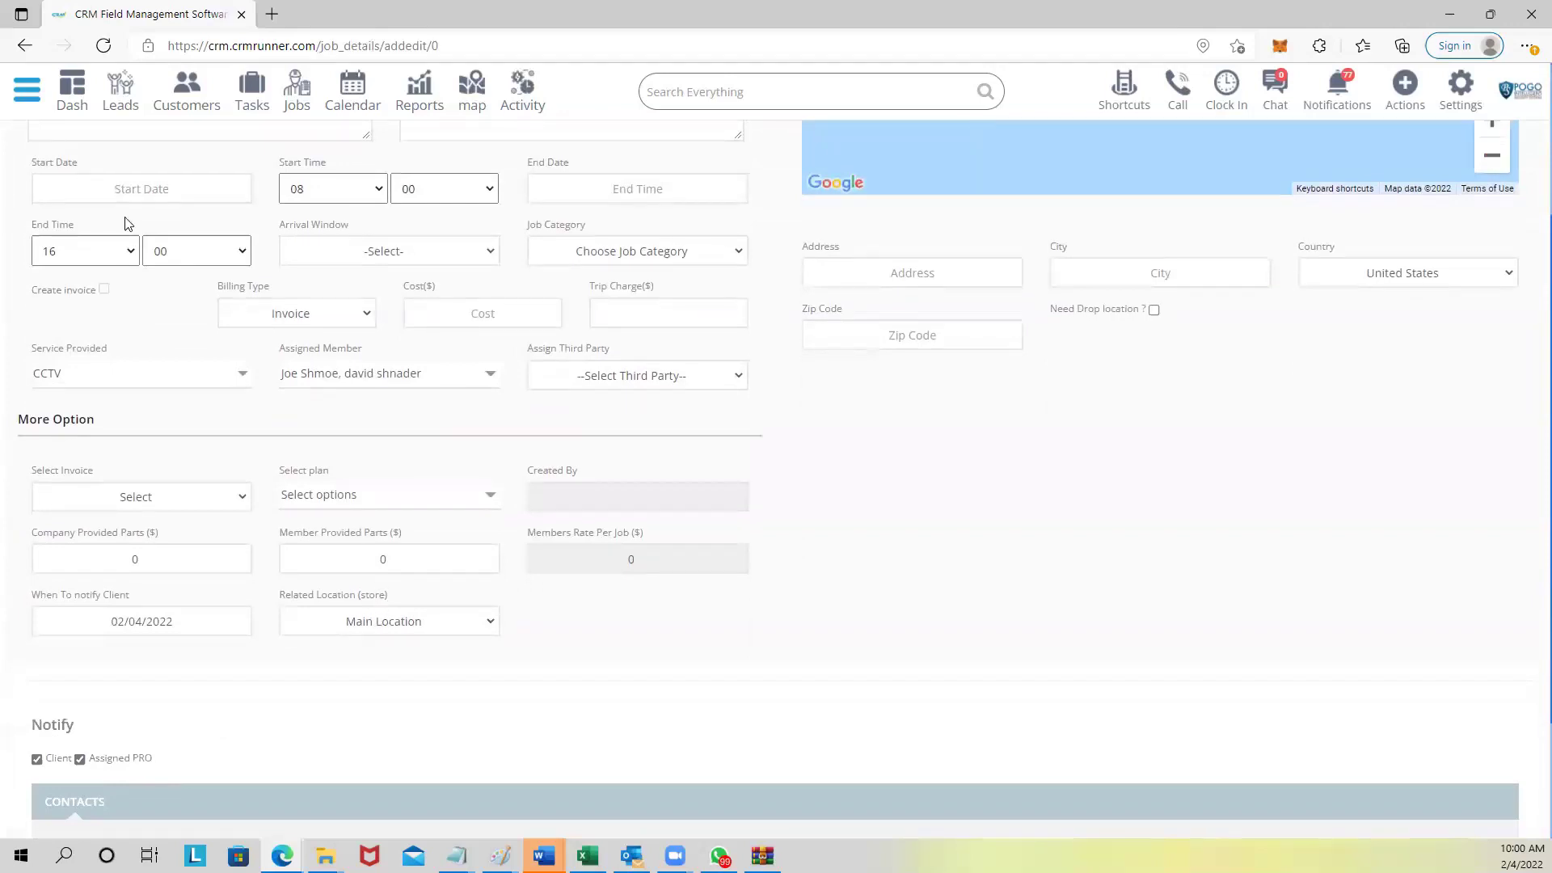
# Open the Job Schedule view from the Jobs list.
pyautogui.click(23, 95)
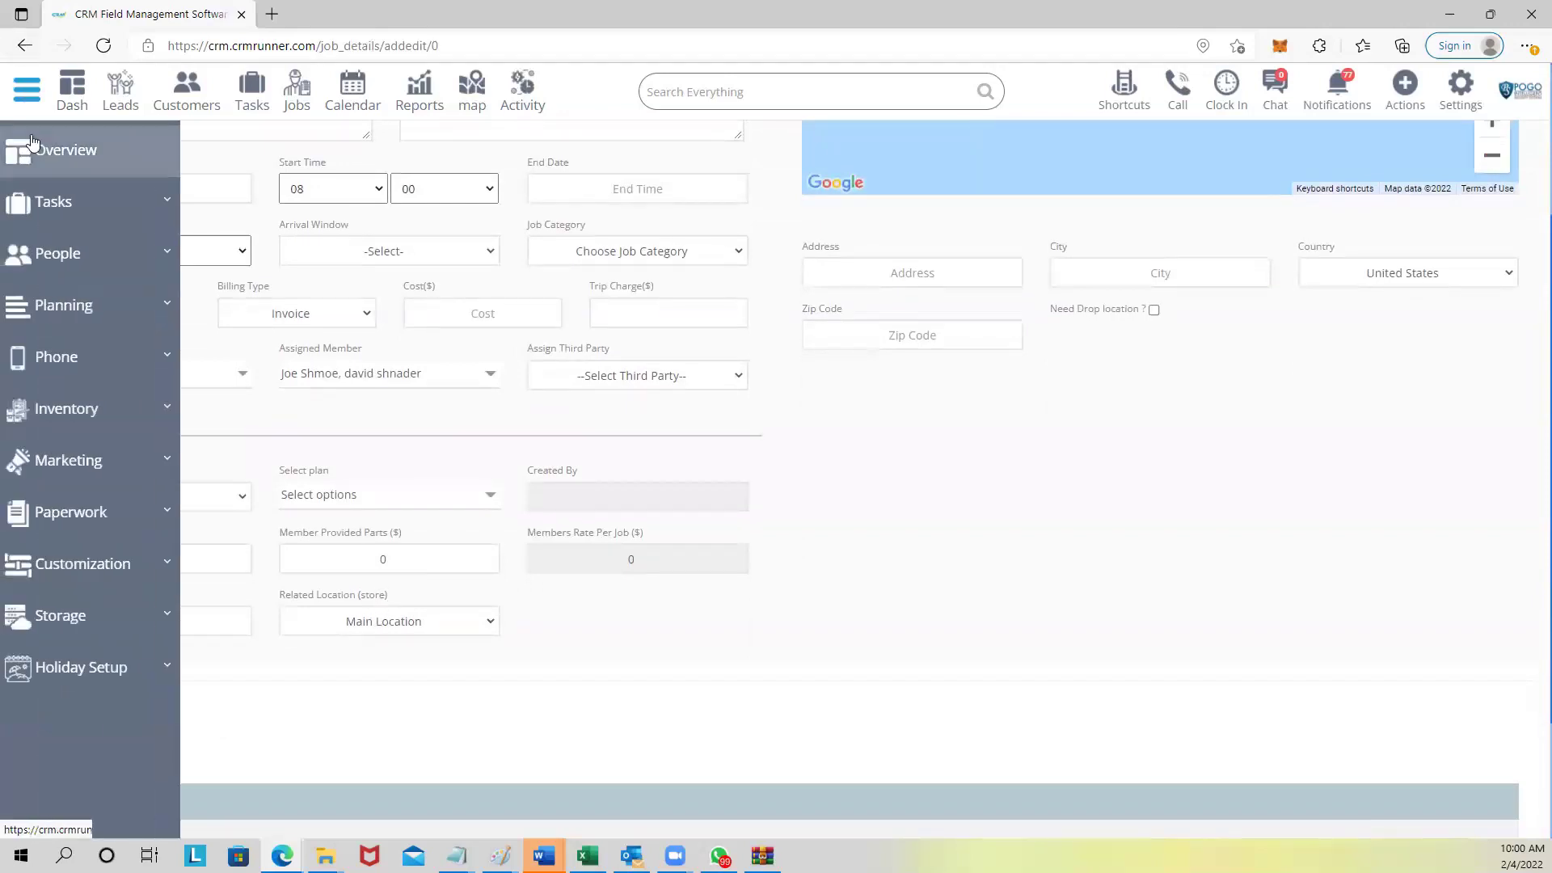
pyautogui.click(311, 91)
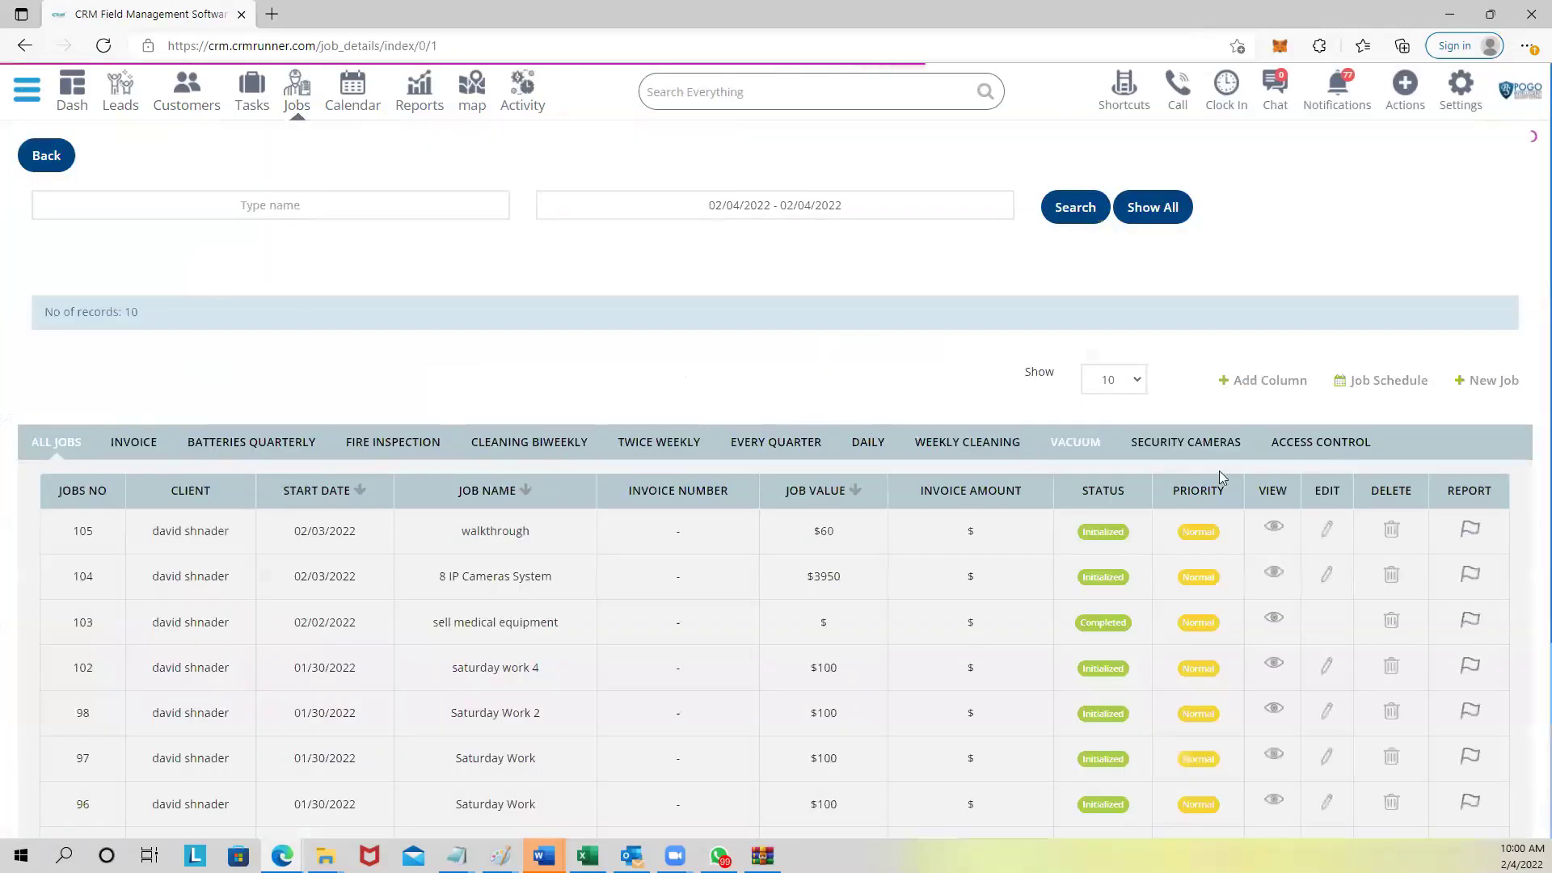
pyautogui.click(1374, 381)
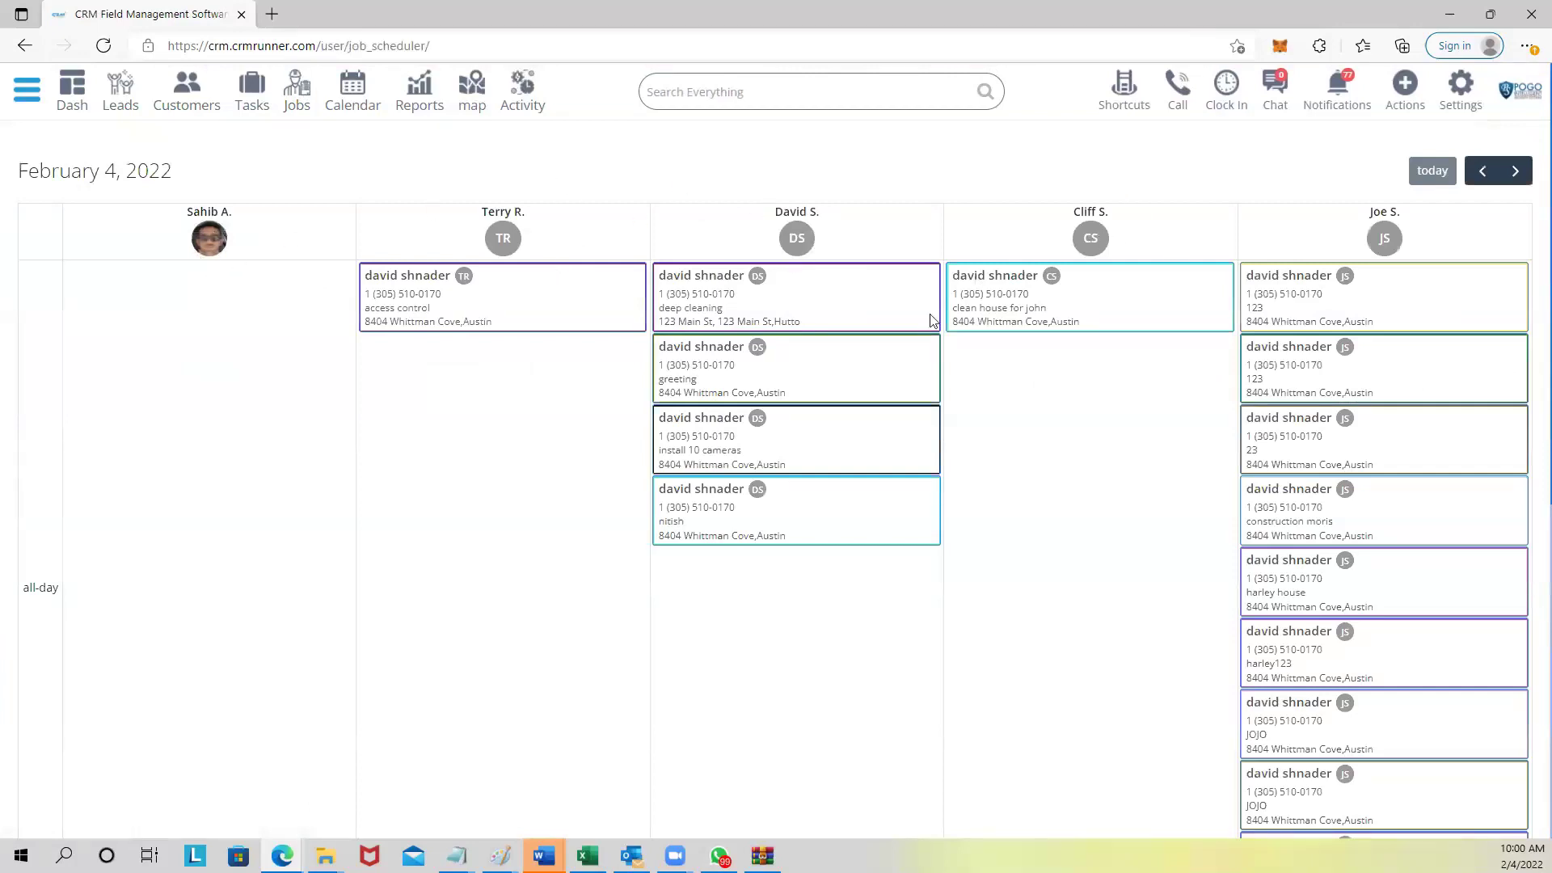
# Review the February 4, 2022 technicians' job schedule, then switch to the month Calendar.
pyautogui.scroll(-4, 706, 450)
pyautogui.scroll(-3, 705, 450)
pyautogui.scroll(7, 457, 412)
pyautogui.scroll(-7, 89, 651)
pyautogui.scroll(-3, 134, 521)
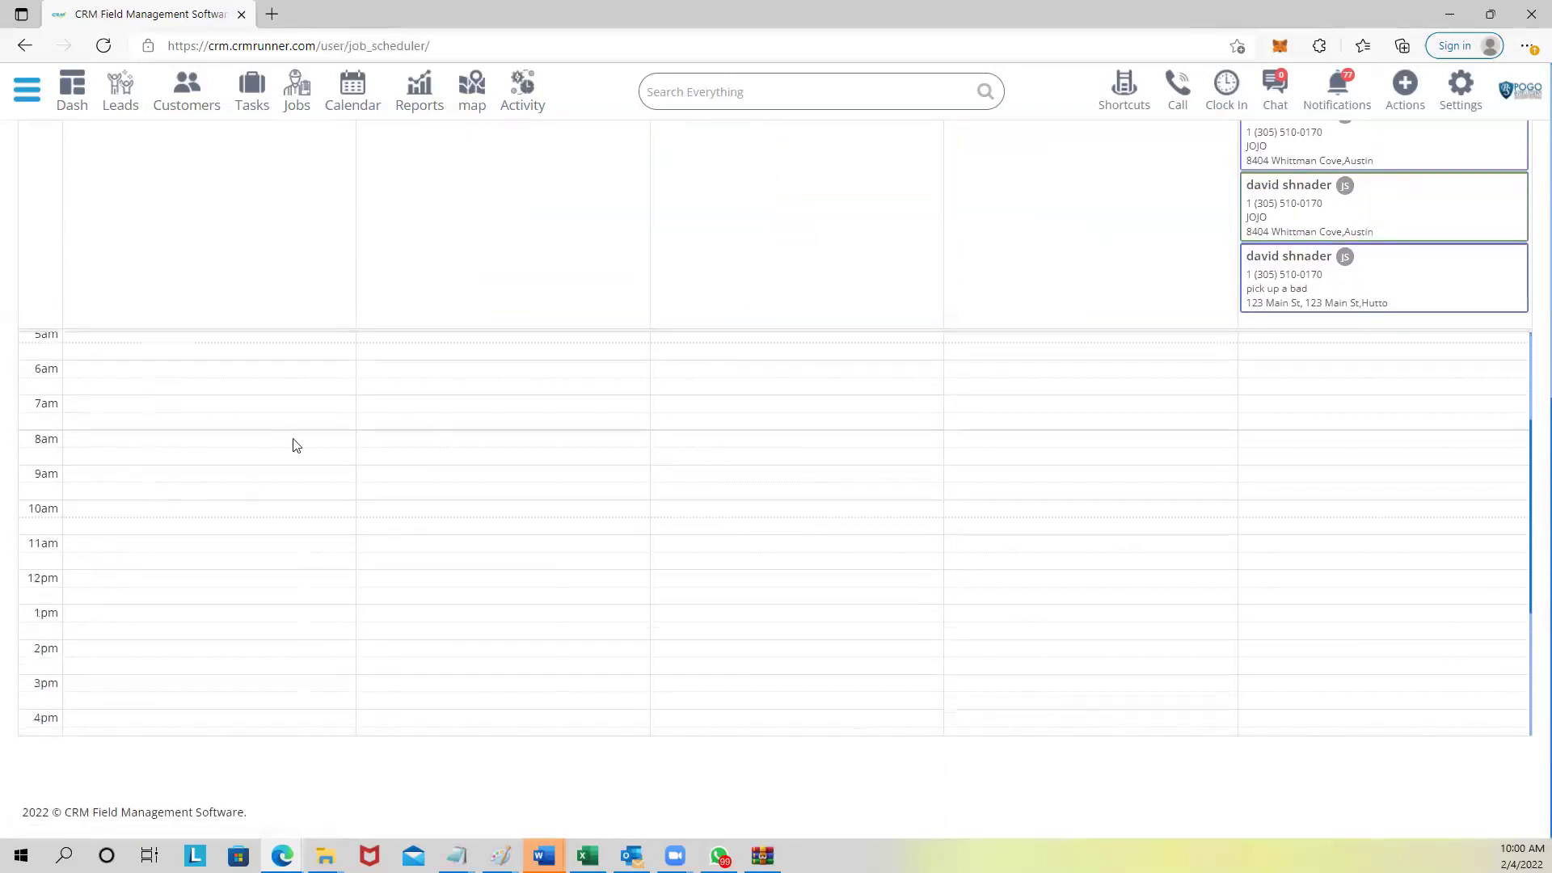
pyautogui.scroll(10, 632, 421)
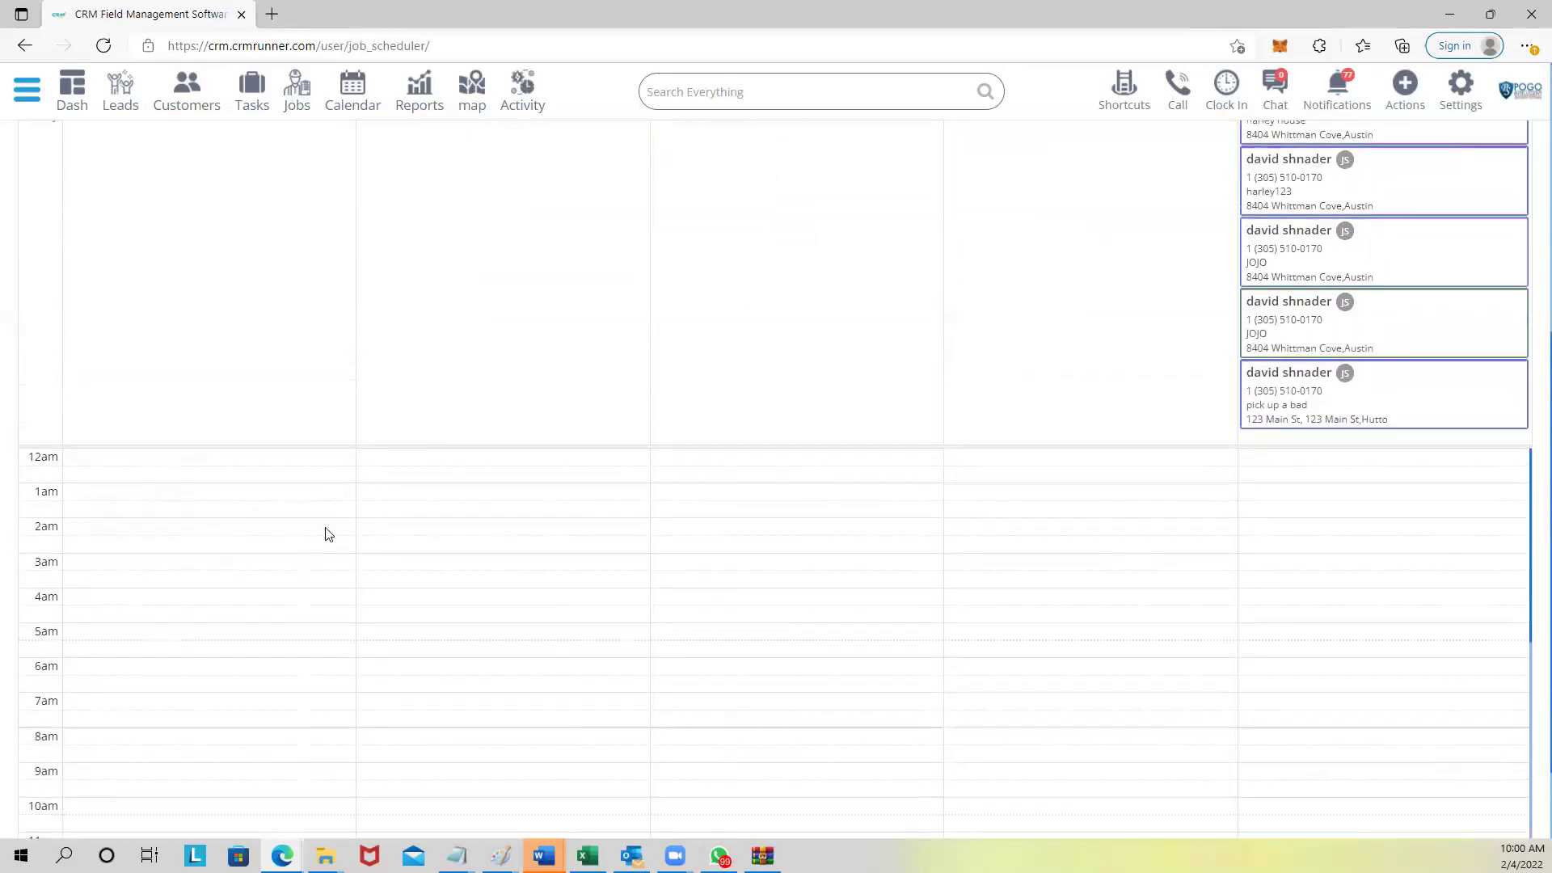
pyautogui.click(352, 101)
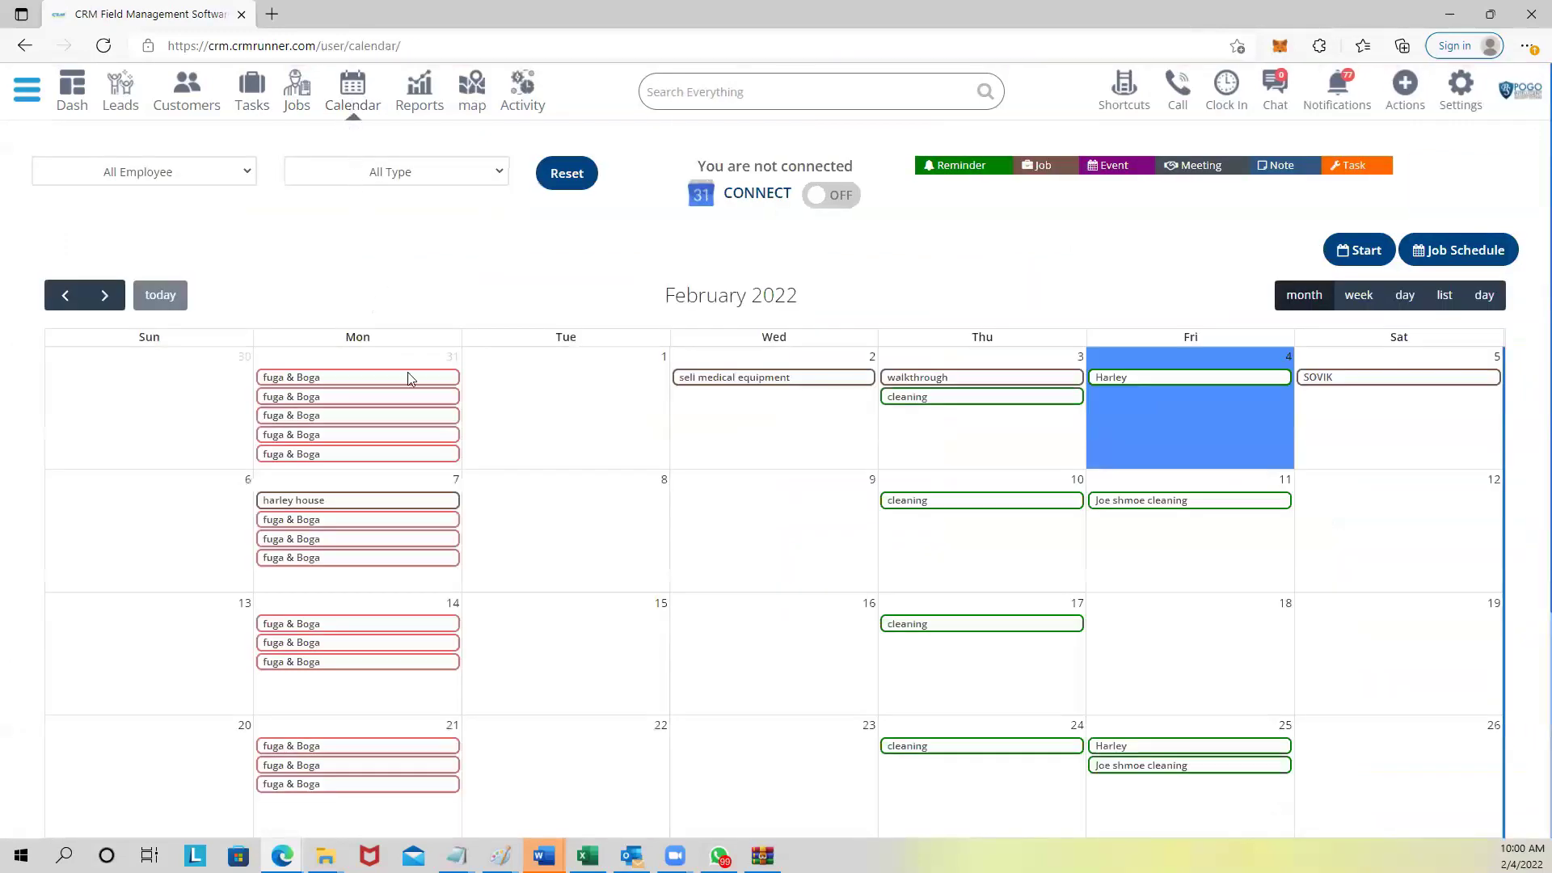
# Cycle the calendar through week and day views to the February 2022 list view.
pyautogui.moveTo(336, 390)
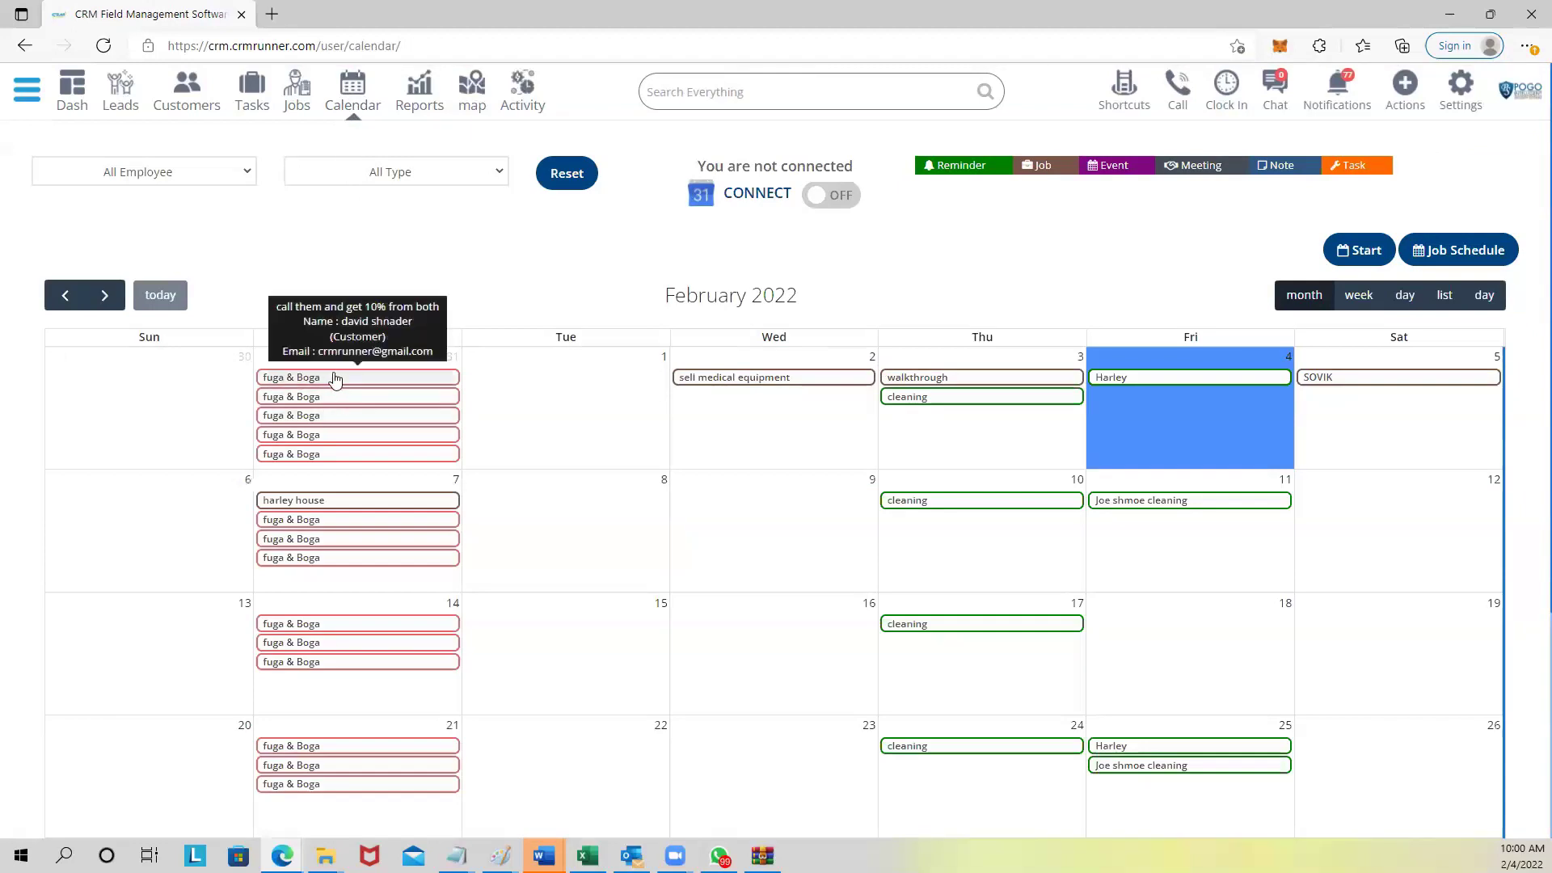
pyautogui.moveTo(960, 399)
pyautogui.click(1358, 295)
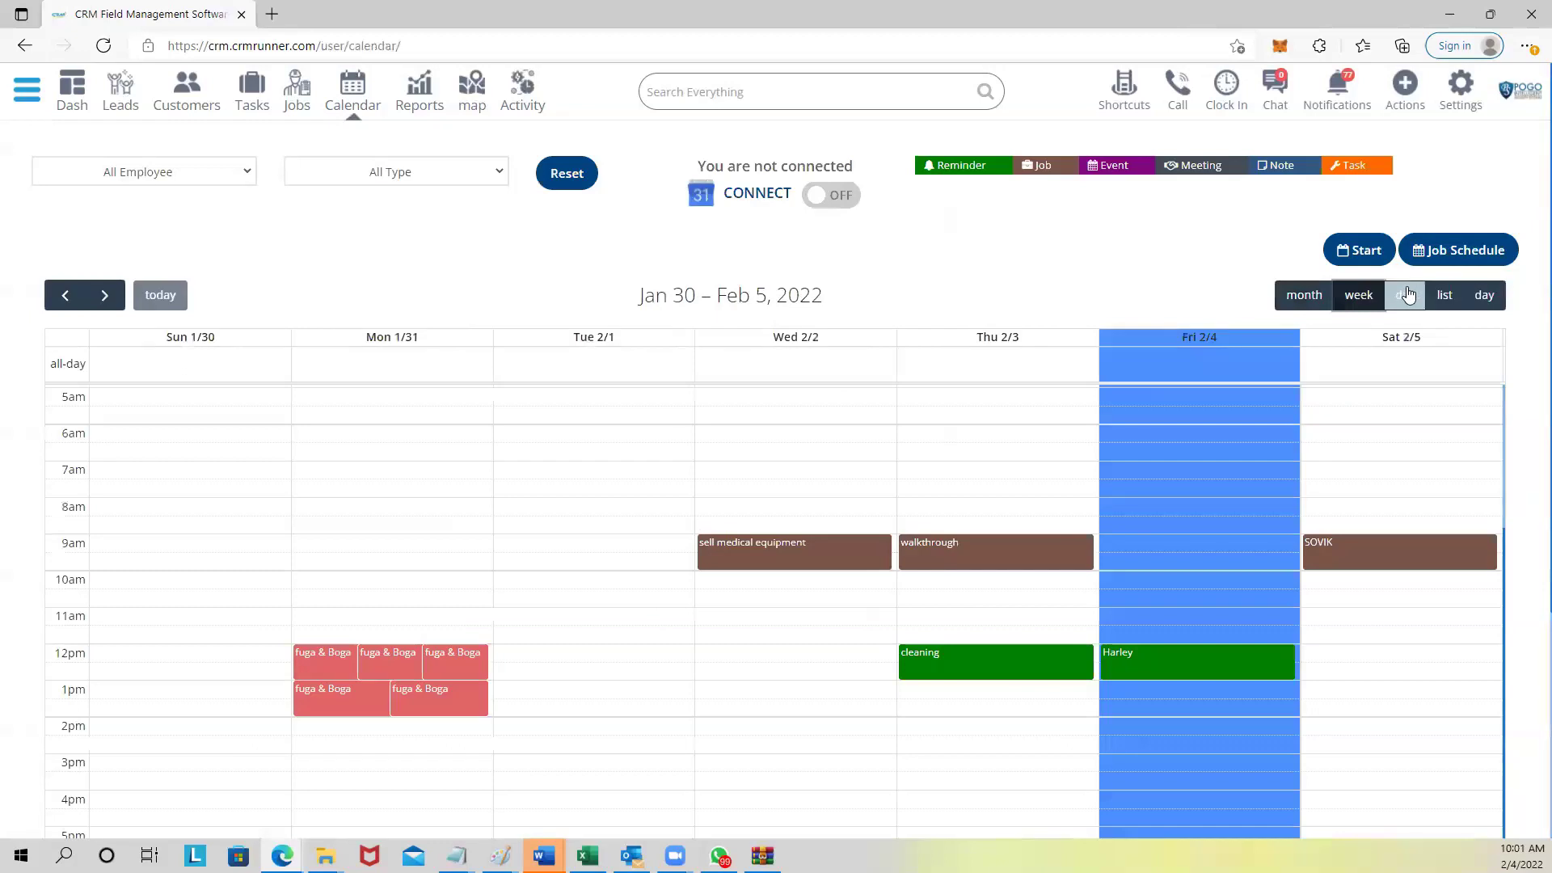
pyautogui.click(1407, 295)
pyautogui.click(1445, 295)
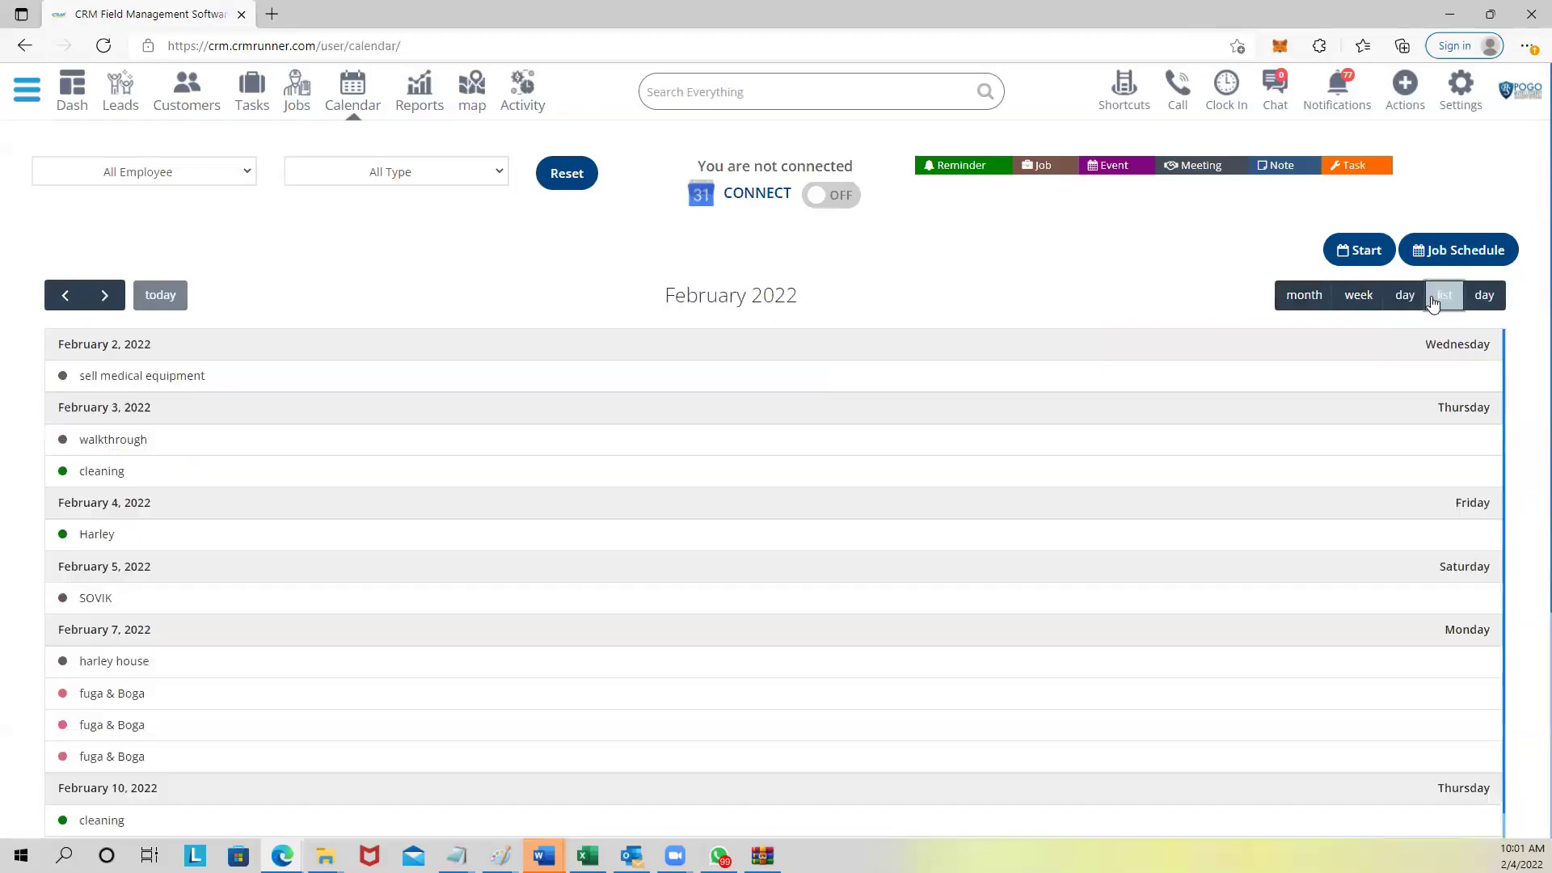
# Check the All Employee filter choices and close it unchanged.
pyautogui.moveTo(555, 552)
pyautogui.click(169, 176)
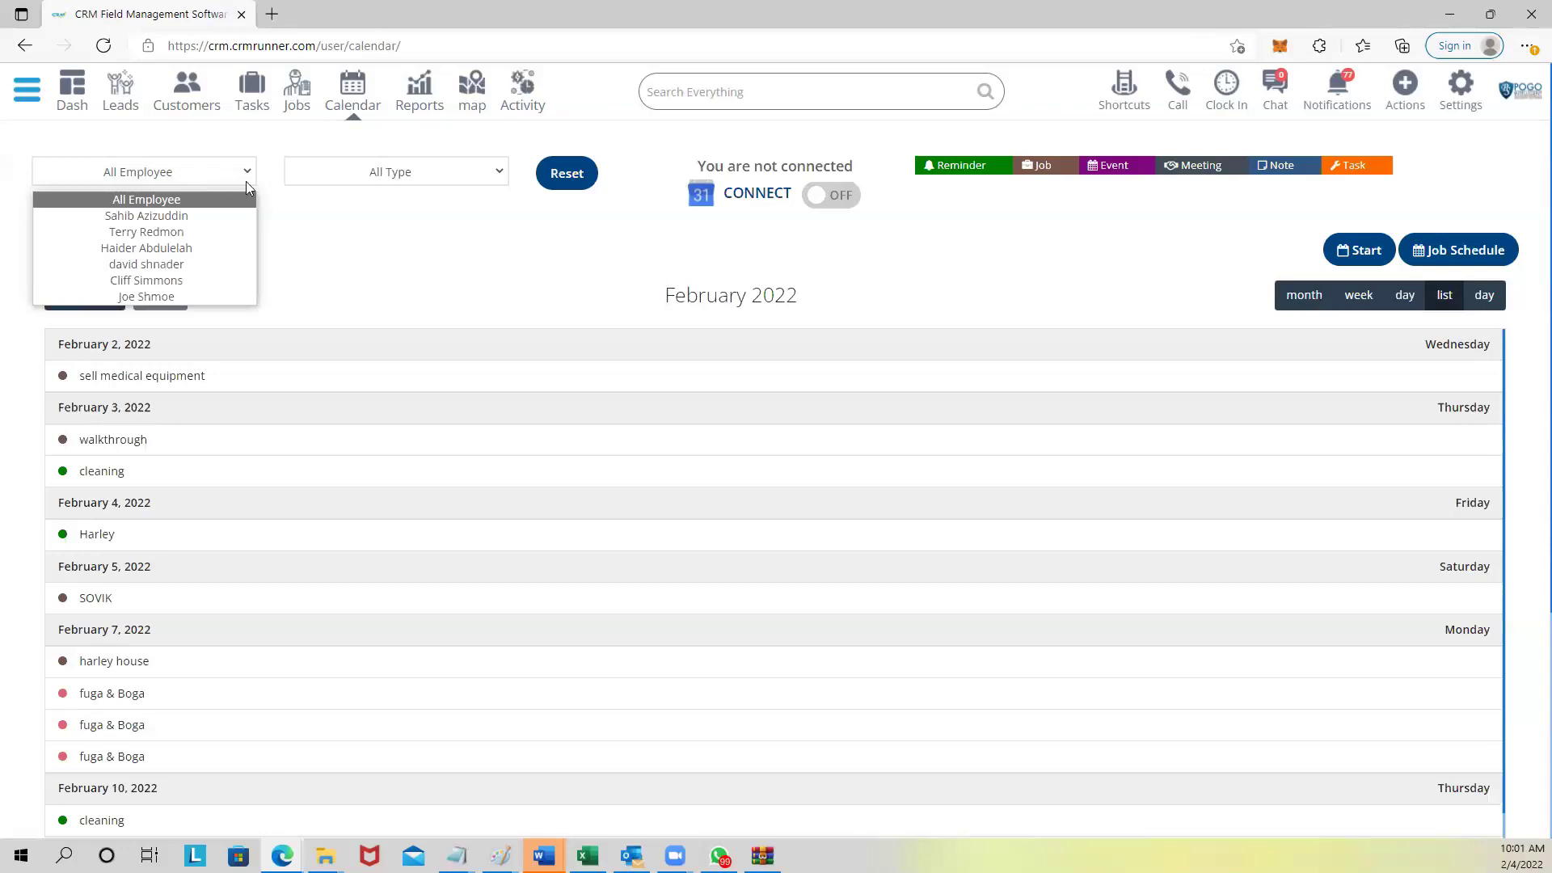
pyautogui.click(315, 226)
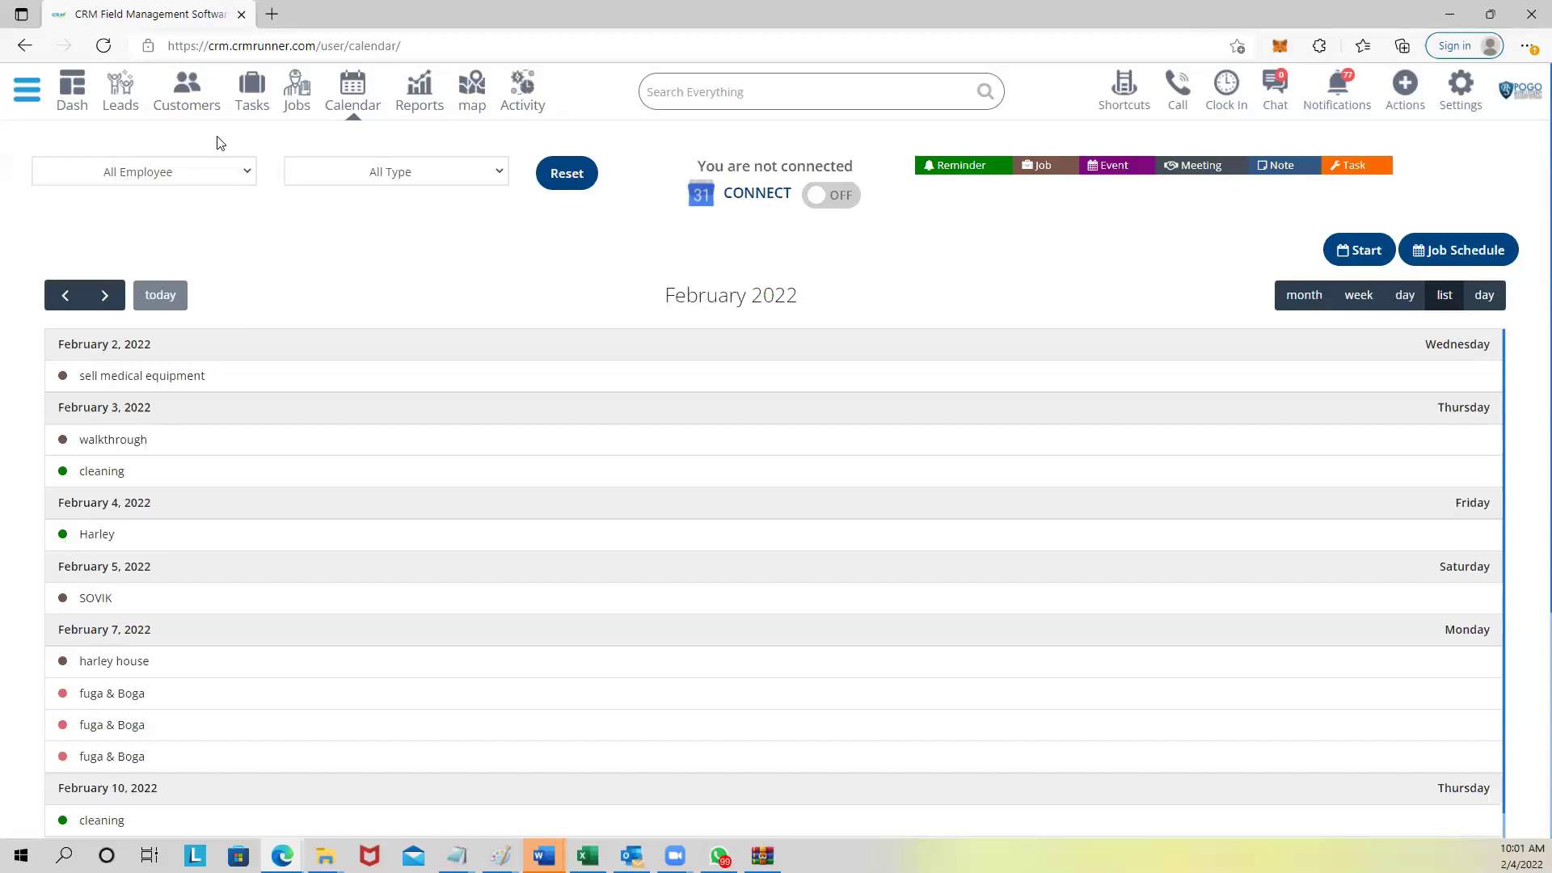
# Open a new customer form from Customers and enter the customer's first name, last name and mobile number.
pyautogui.click(185, 101)
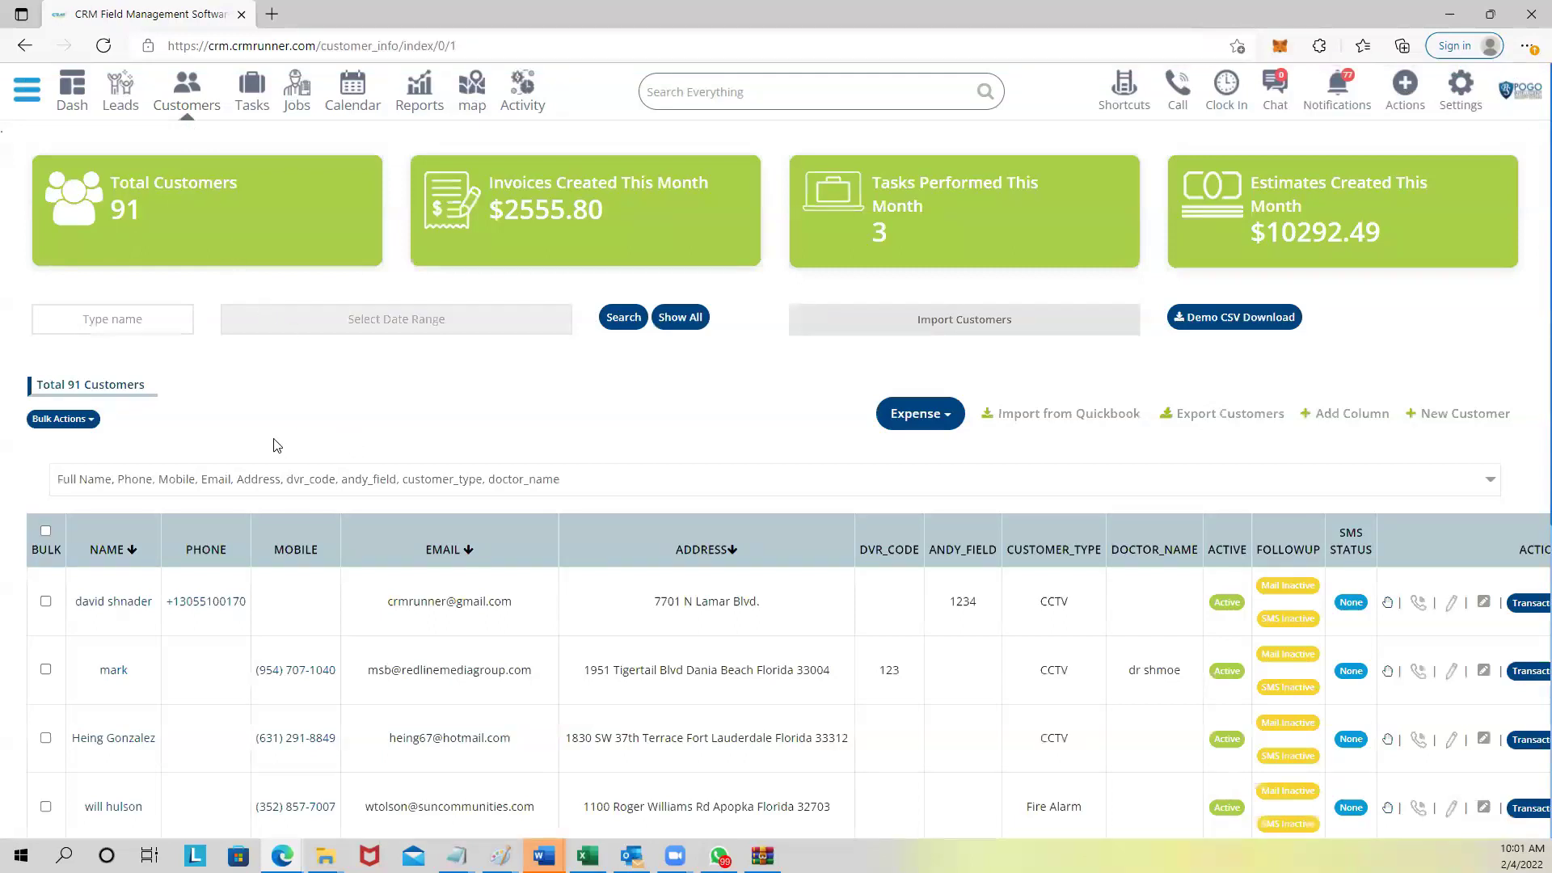
pyautogui.click(1420, 426)
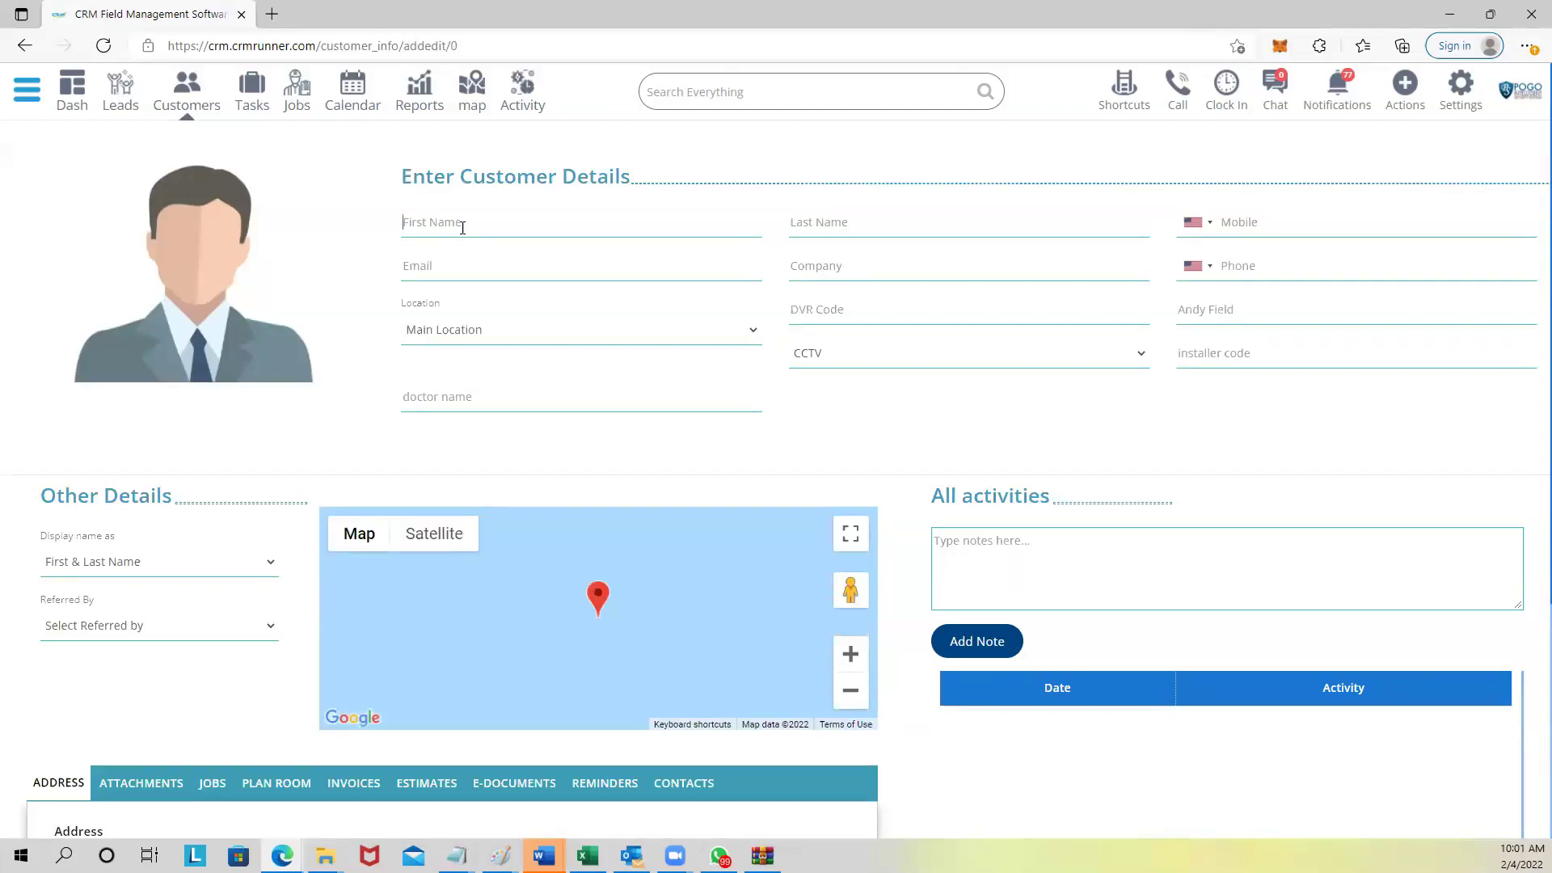
pyautogui.write('amily')
pyautogui.press('Tab')
pyautogui.write('in')
pyautogui.click(1270, 224)
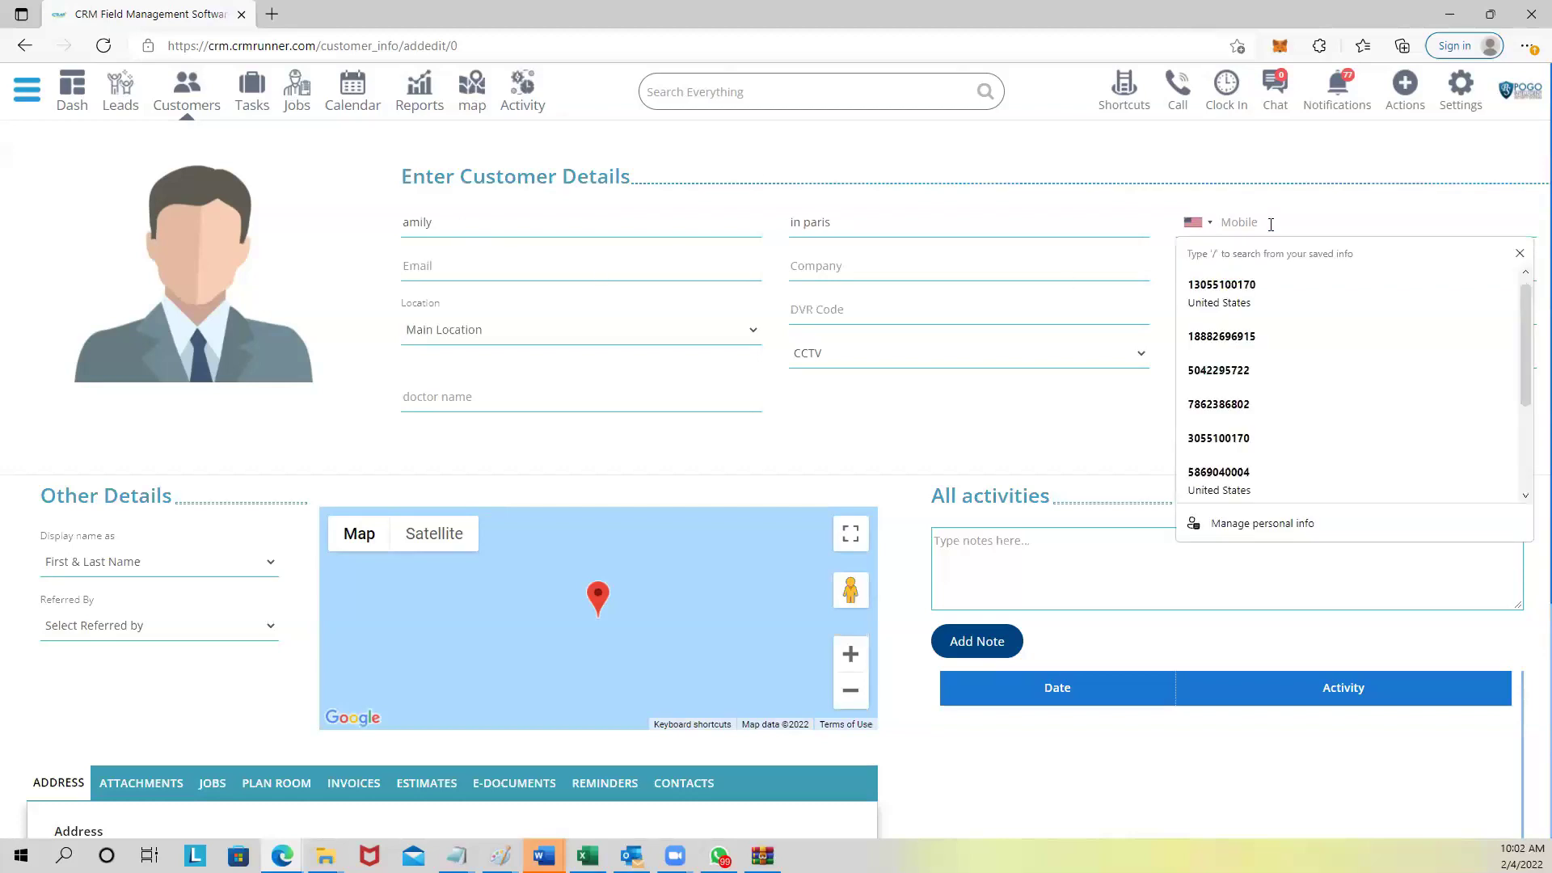
pyautogui.write('1112223333')
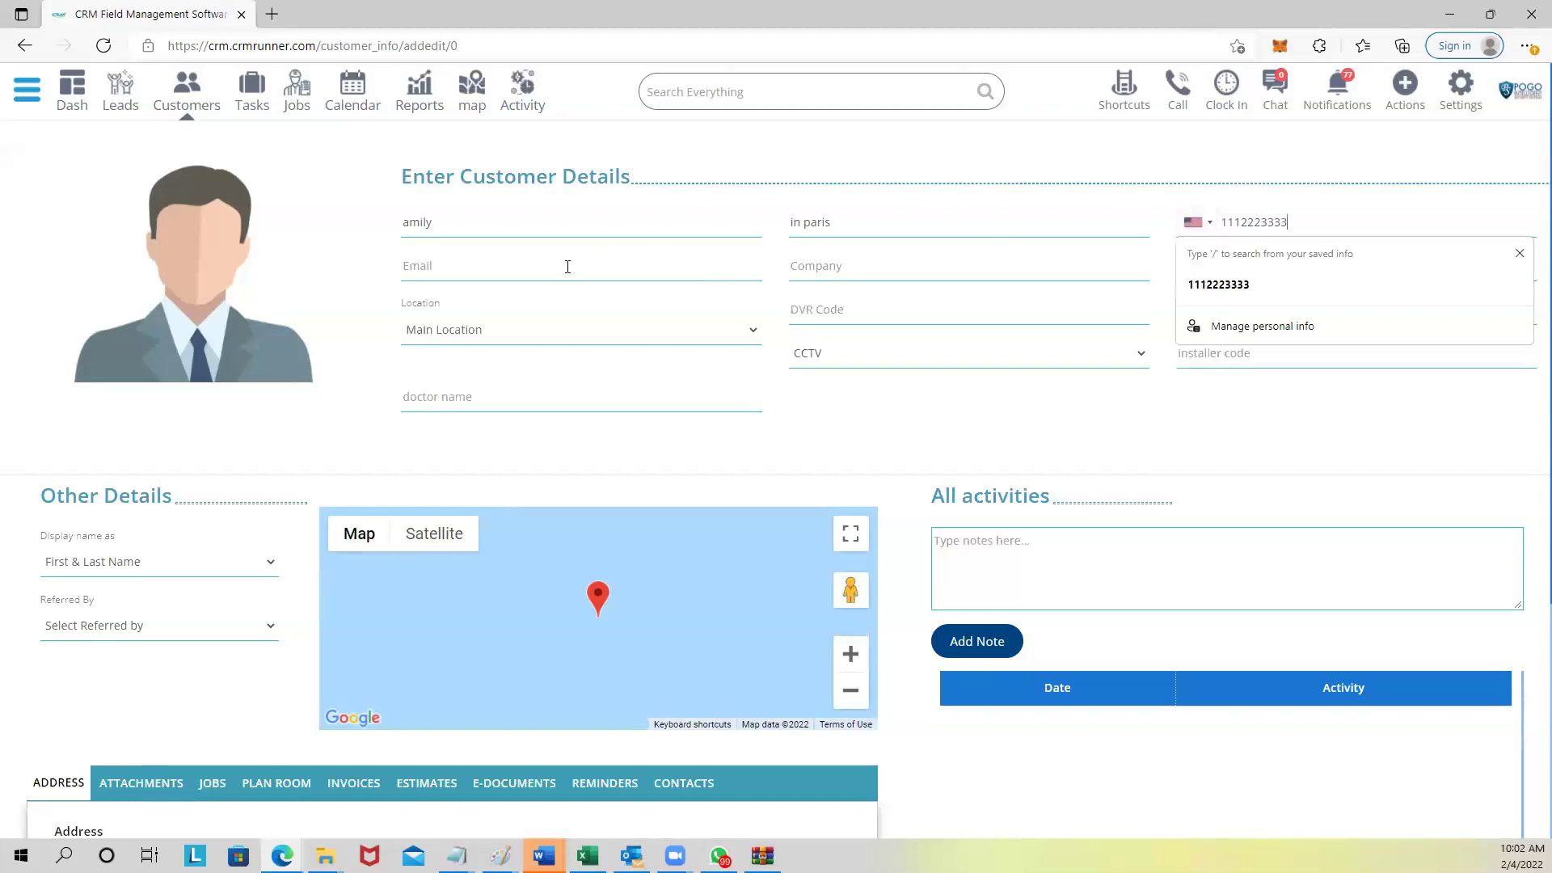
pyautogui.click(540, 263)
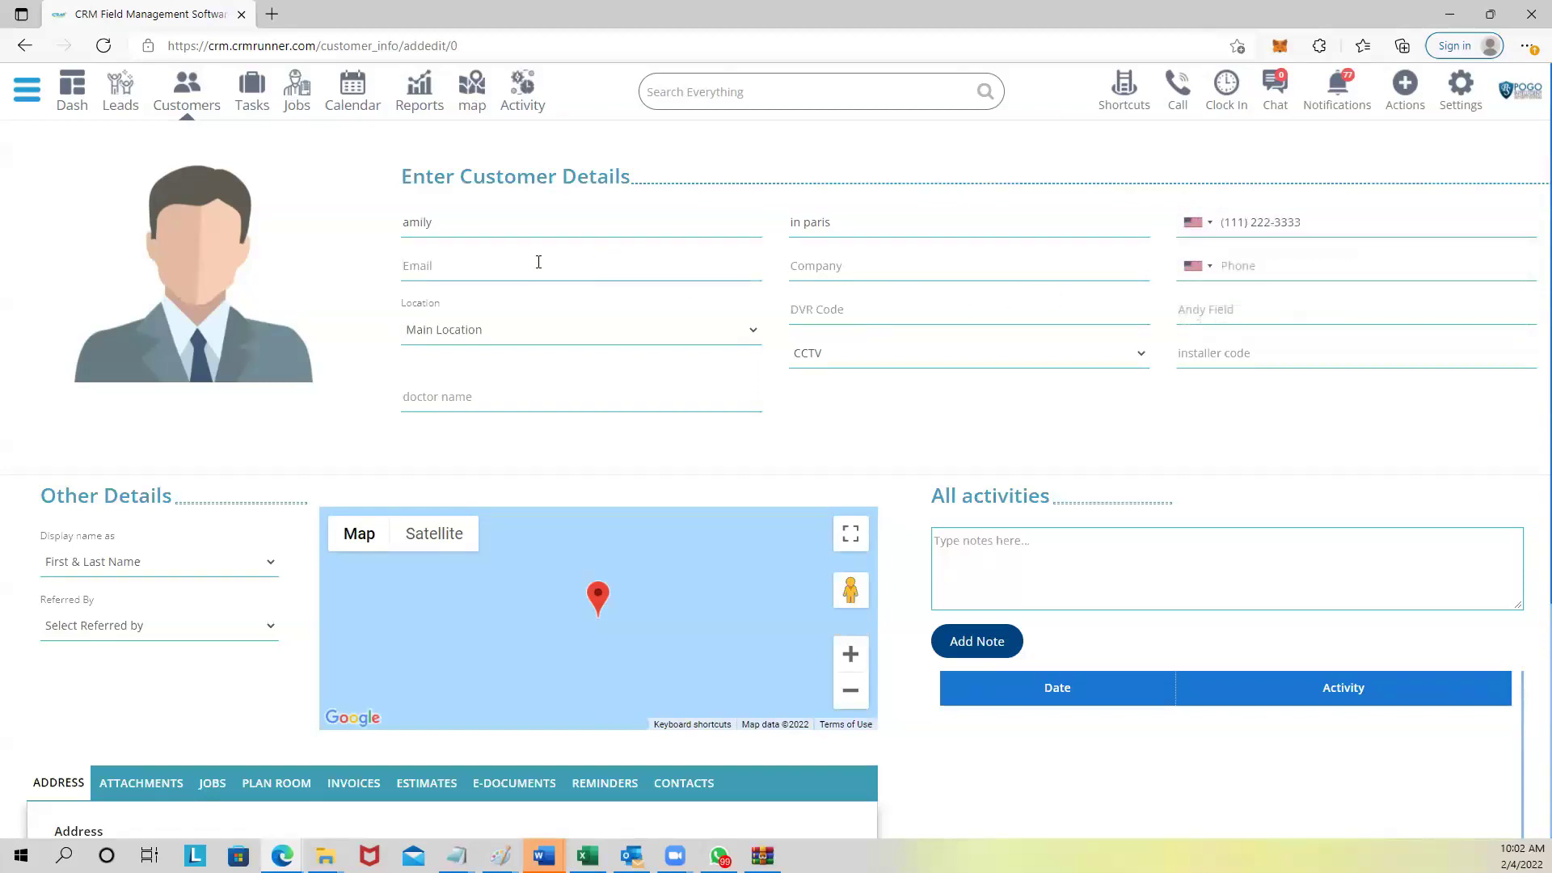
# Enter the customer's e-mail and the company name Hemptons, keeping its spelling.
pyautogui.doubleClick(415, 220)
pyautogui.click(822, 267)
pyautogui.write('Hemptons')
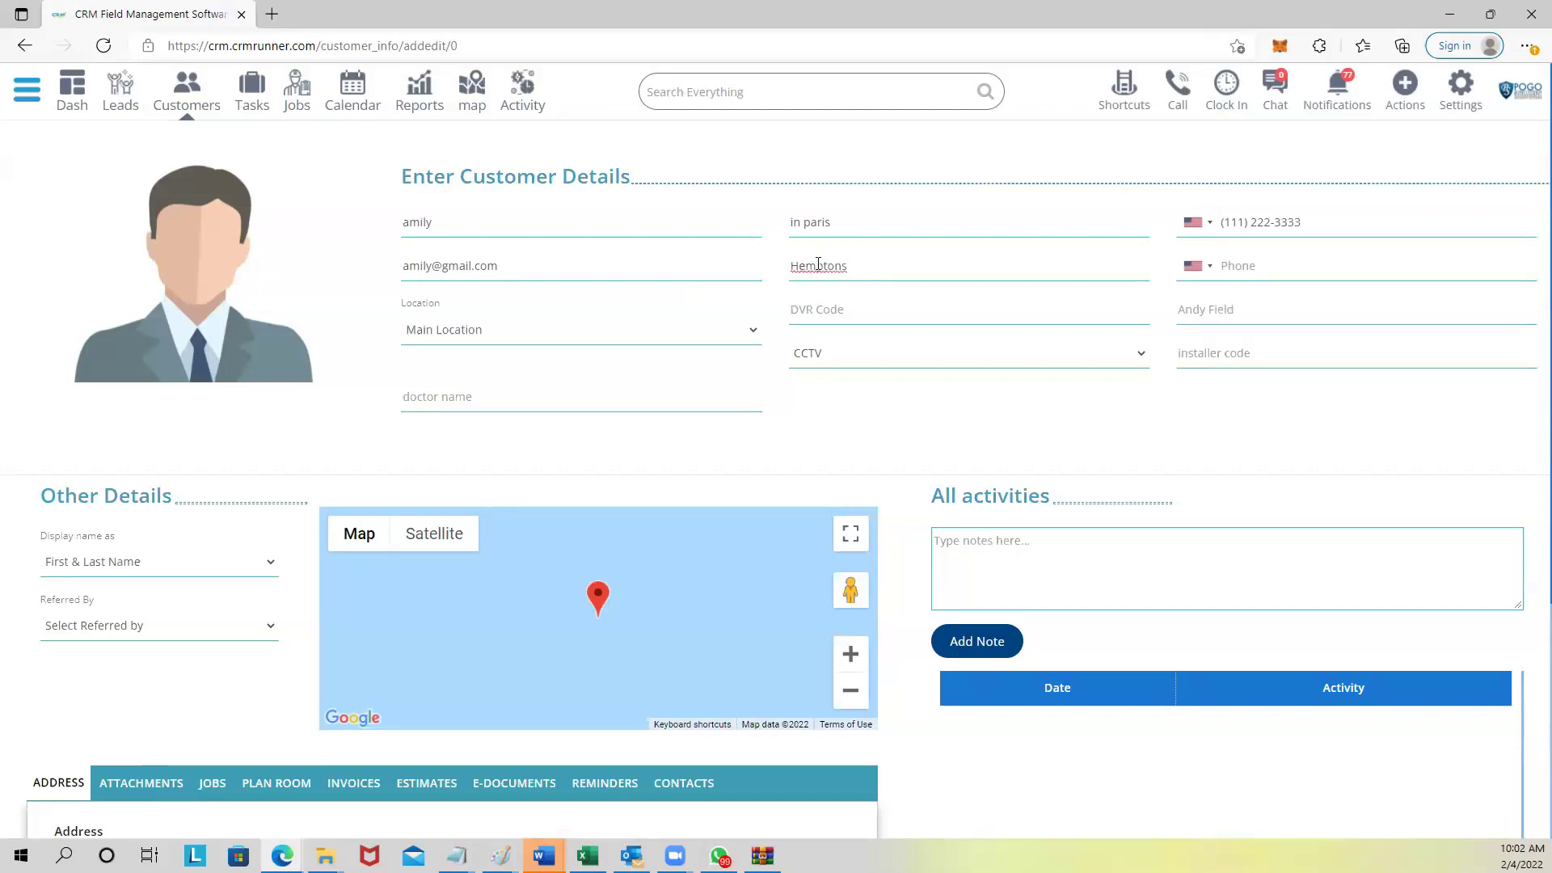
pyautogui.rightClick(811, 266)
pyautogui.click(807, 271)
pyautogui.rightClick(806, 270)
pyautogui.click(844, 356)
# Set Display name as to Company Name and keep CCTV as the customer type.
pyautogui.click(189, 571)
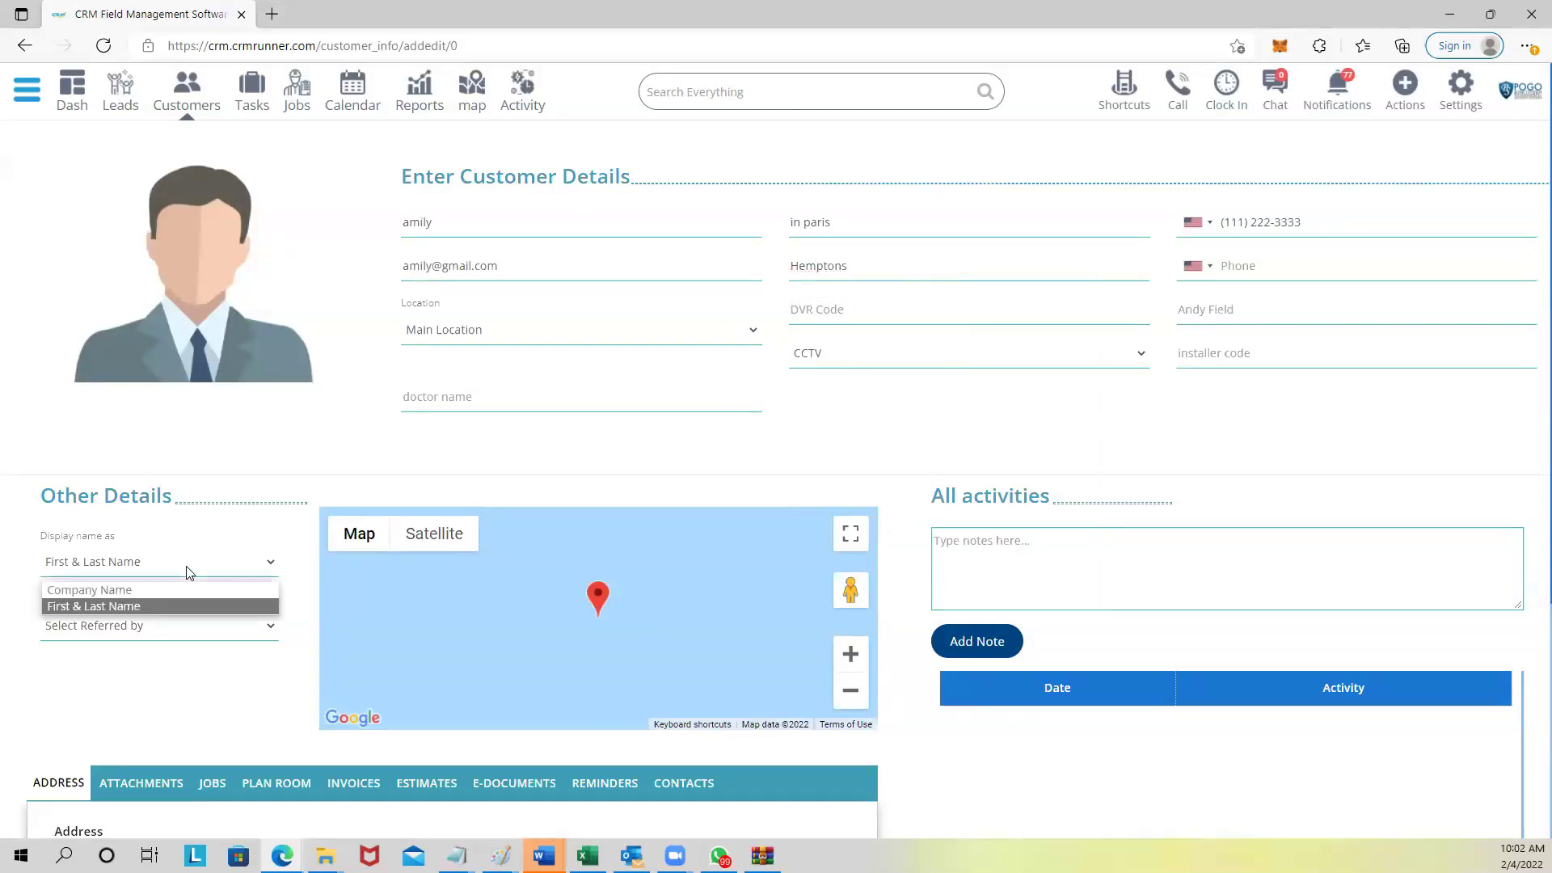
pyautogui.moveTo(42, 537); pyautogui.dragTo(118, 544)
pyautogui.click(114, 561)
pyautogui.click(111, 596)
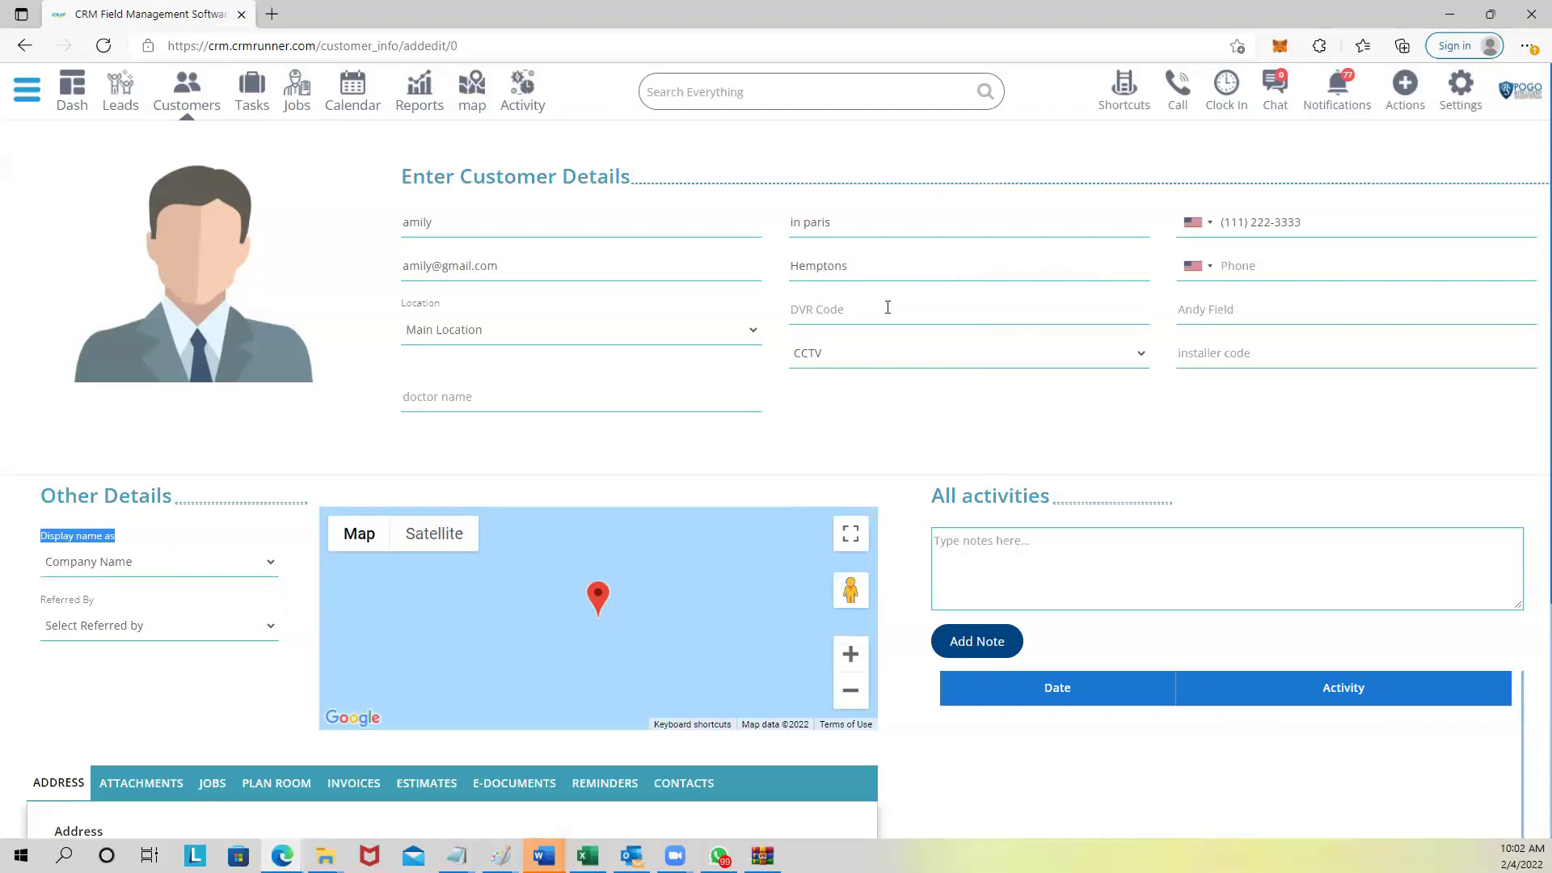
pyautogui.click(847, 313)
pyautogui.click(973, 365)
pyautogui.click(973, 365)
# Confirm CCTV as the customer type and move down to the Address section.
pyautogui.click(867, 352)
pyautogui.click(866, 352)
pyautogui.scroll(-3, 728, 343)
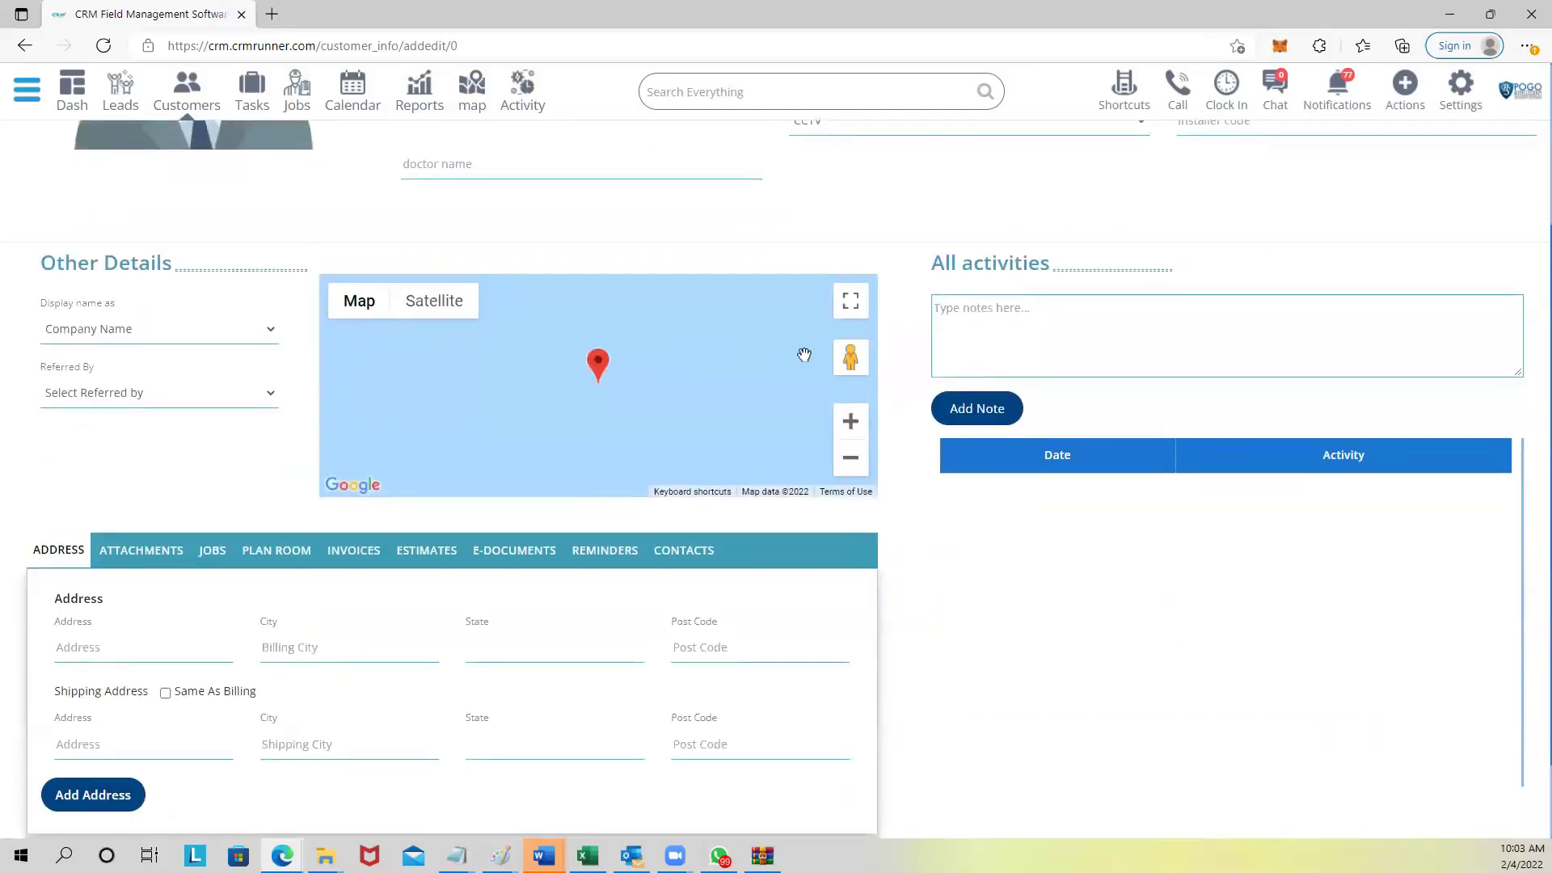
pyautogui.scroll(3, 804, 354)
pyautogui.scroll(-4, 805, 354)
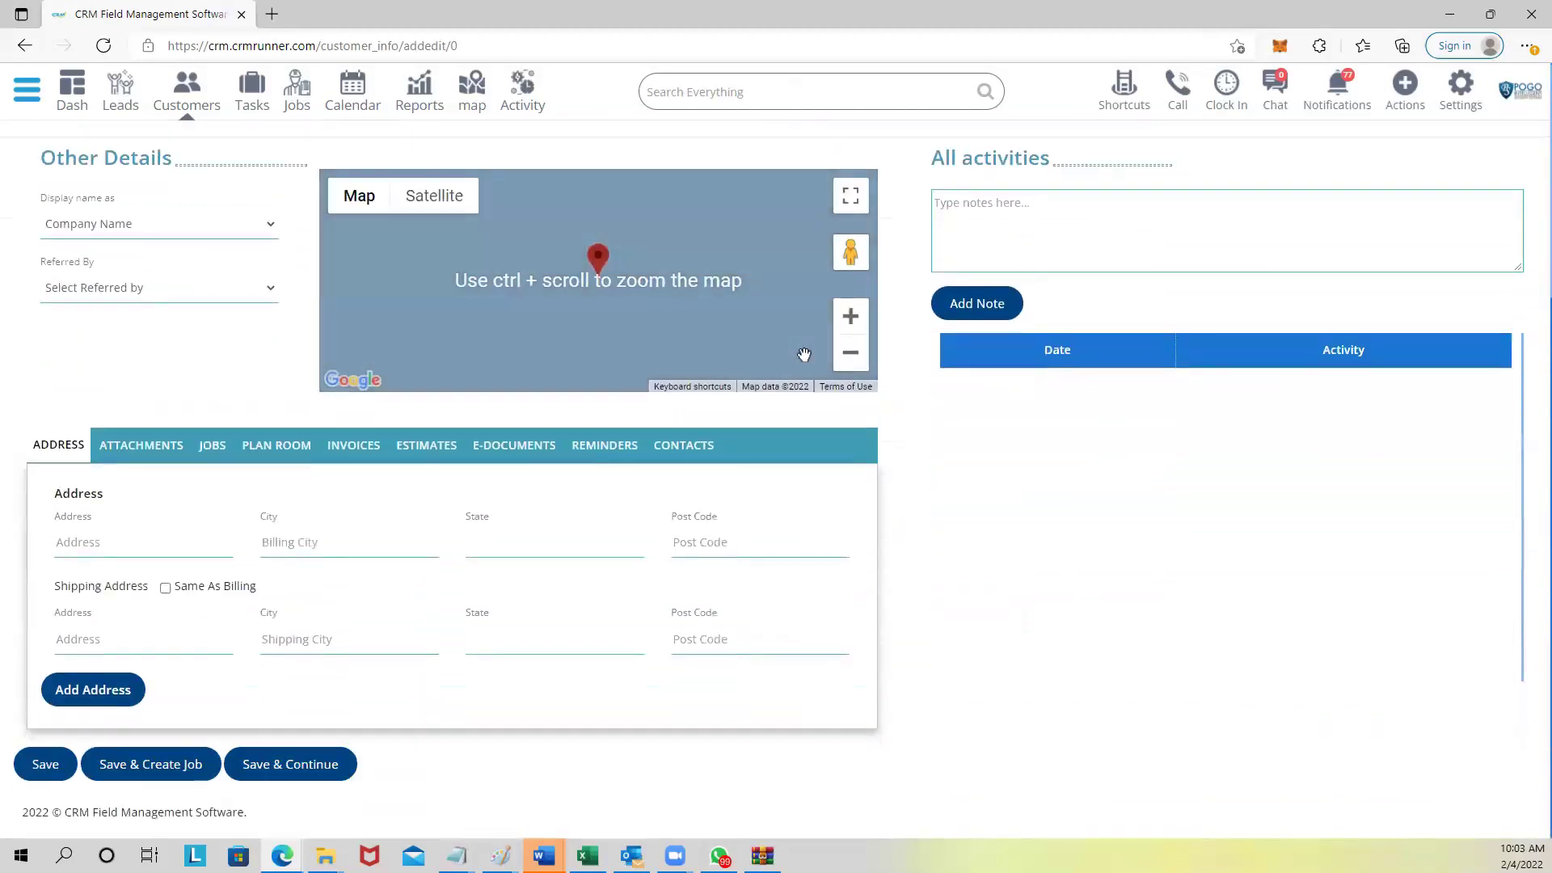
pyautogui.scroll(4, 804, 354)
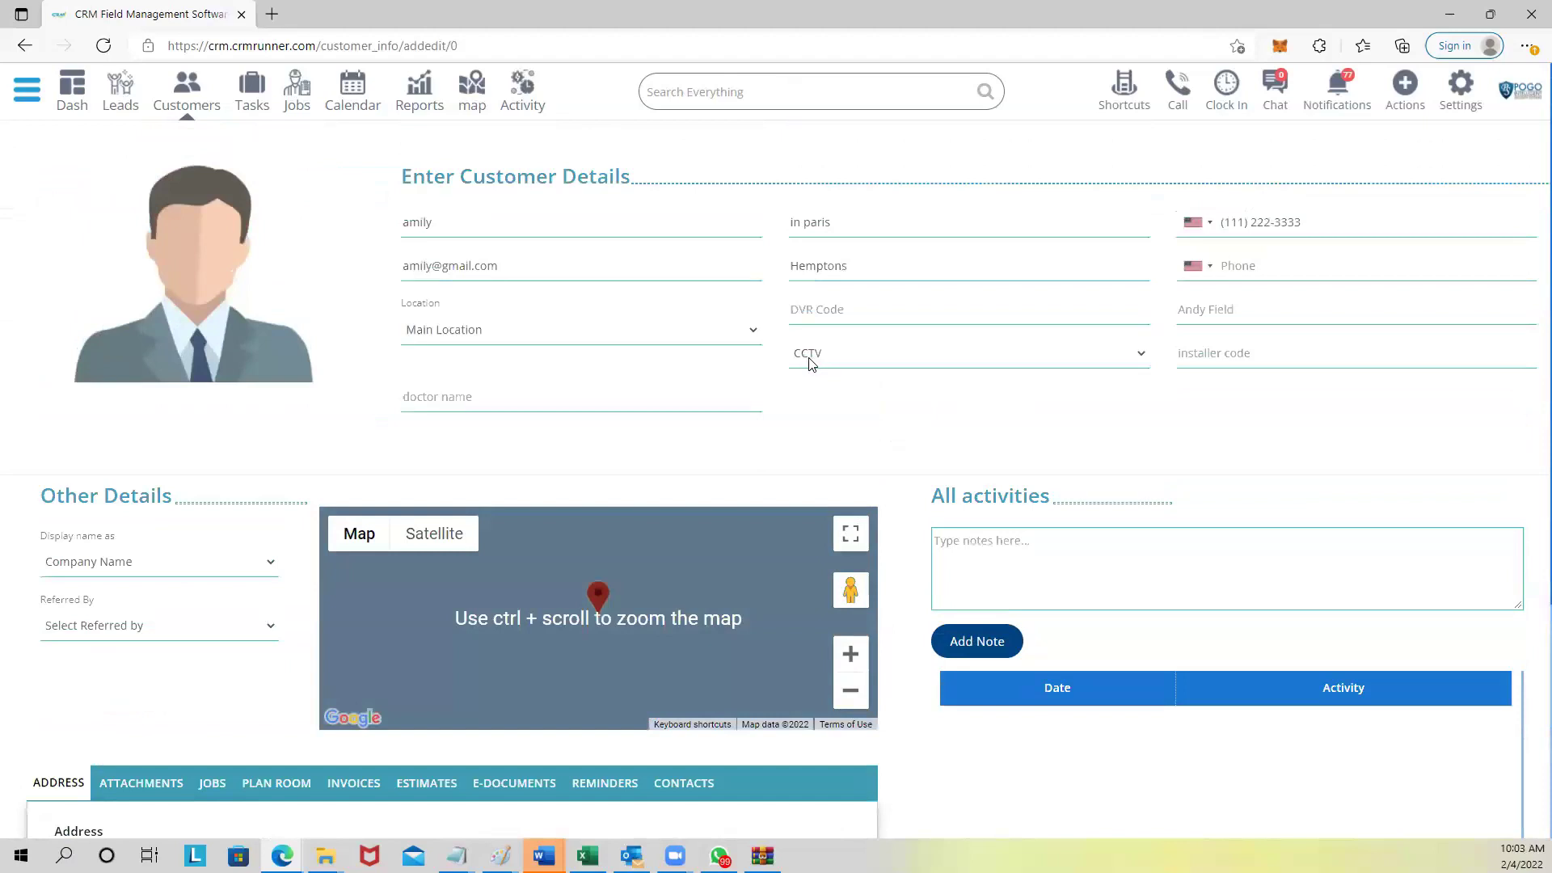
pyautogui.scroll(-2, 812, 363)
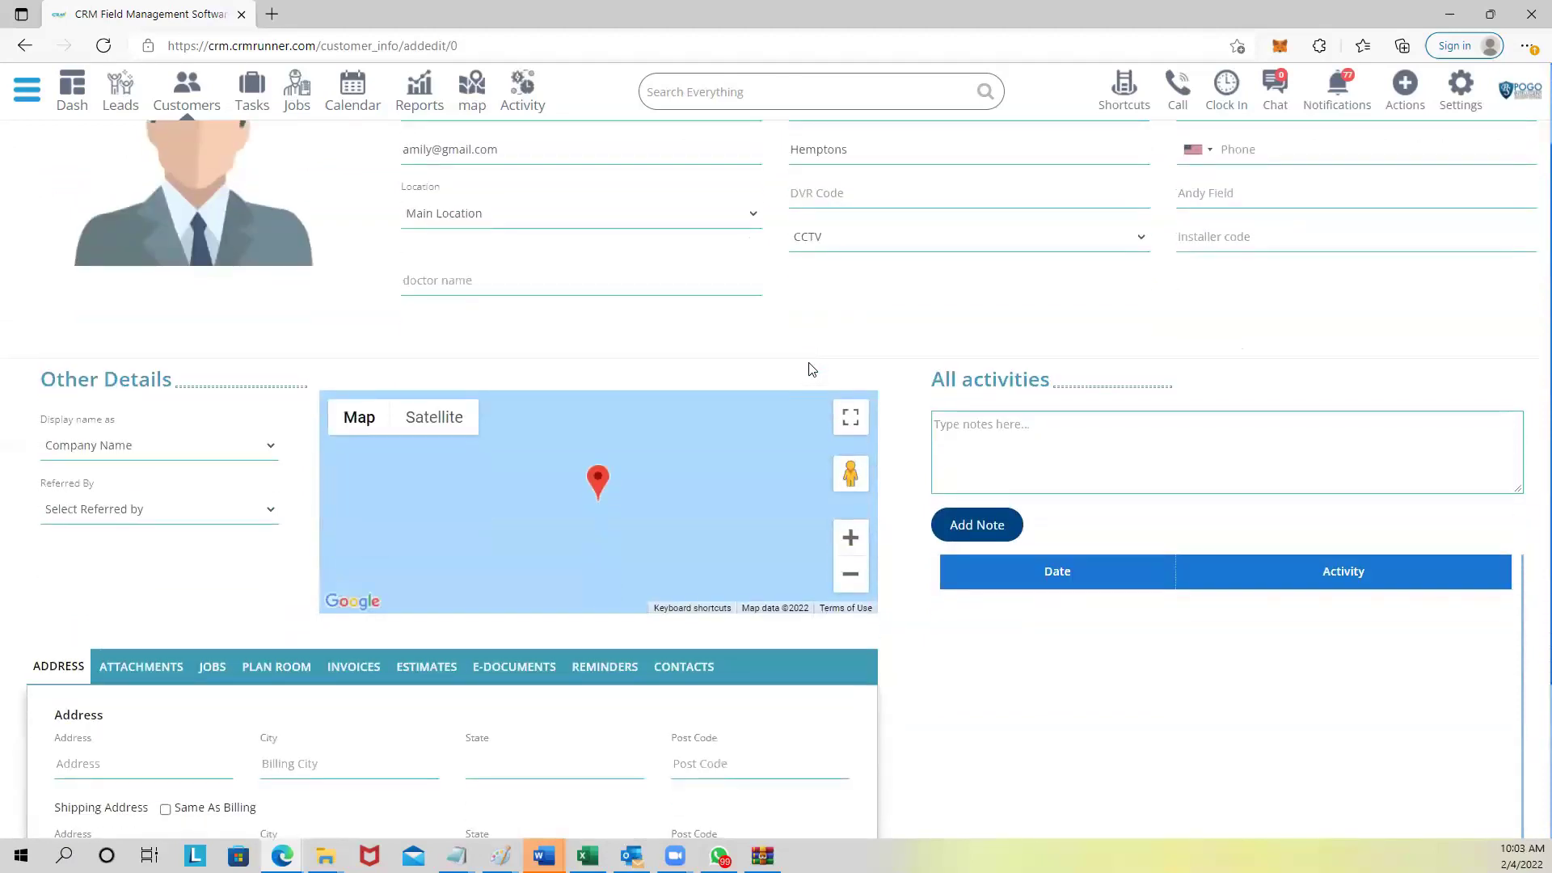
pyautogui.scroll(-2, 812, 364)
pyautogui.scroll(3, 813, 368)
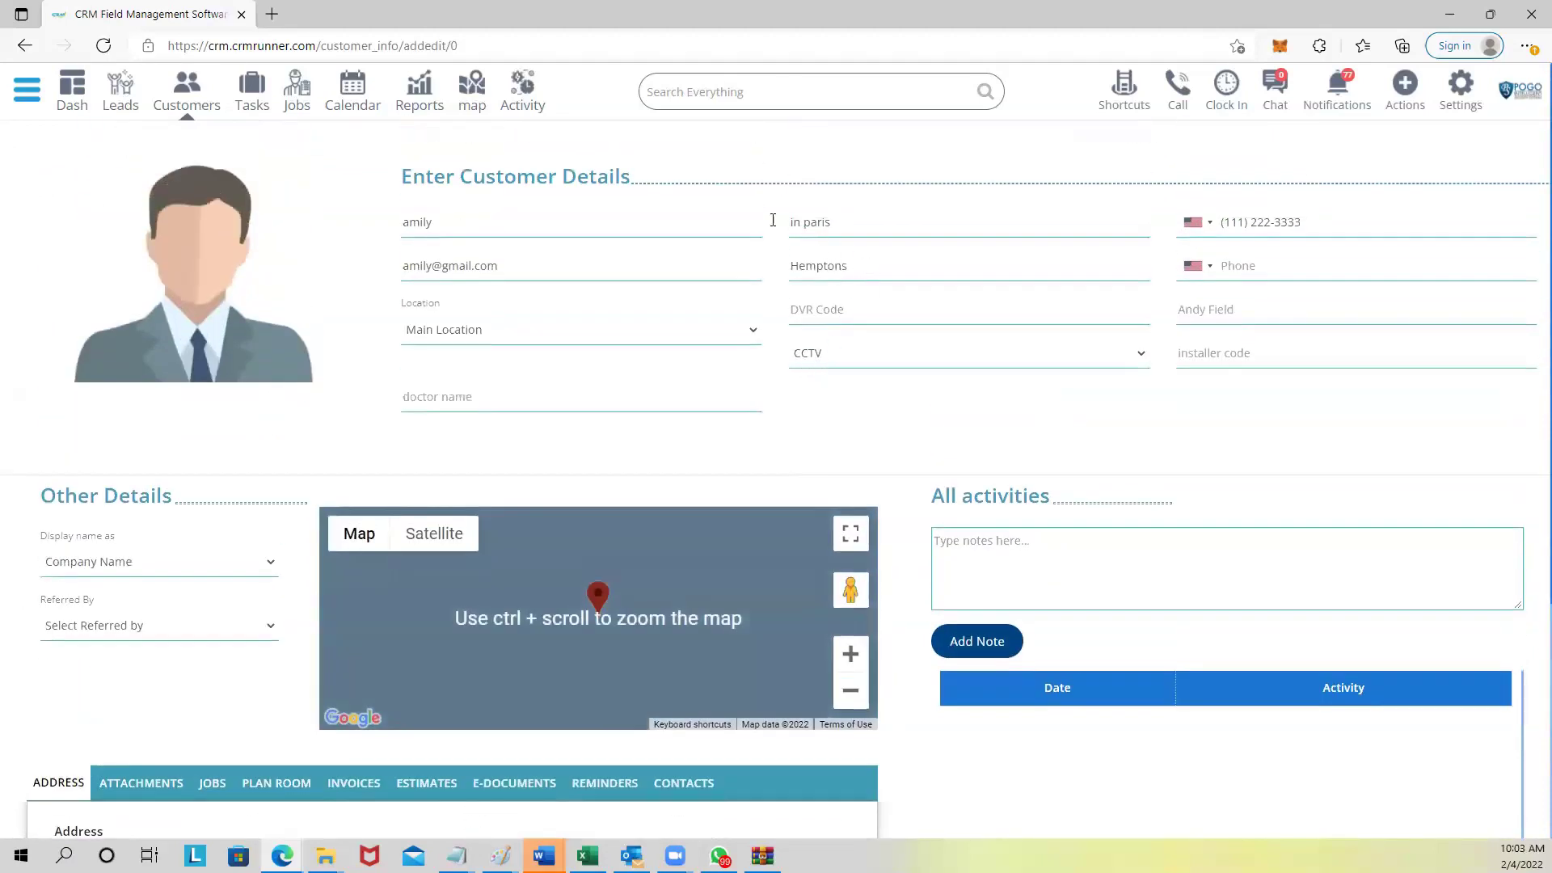
pyautogui.scroll(-3, 1136, 253)
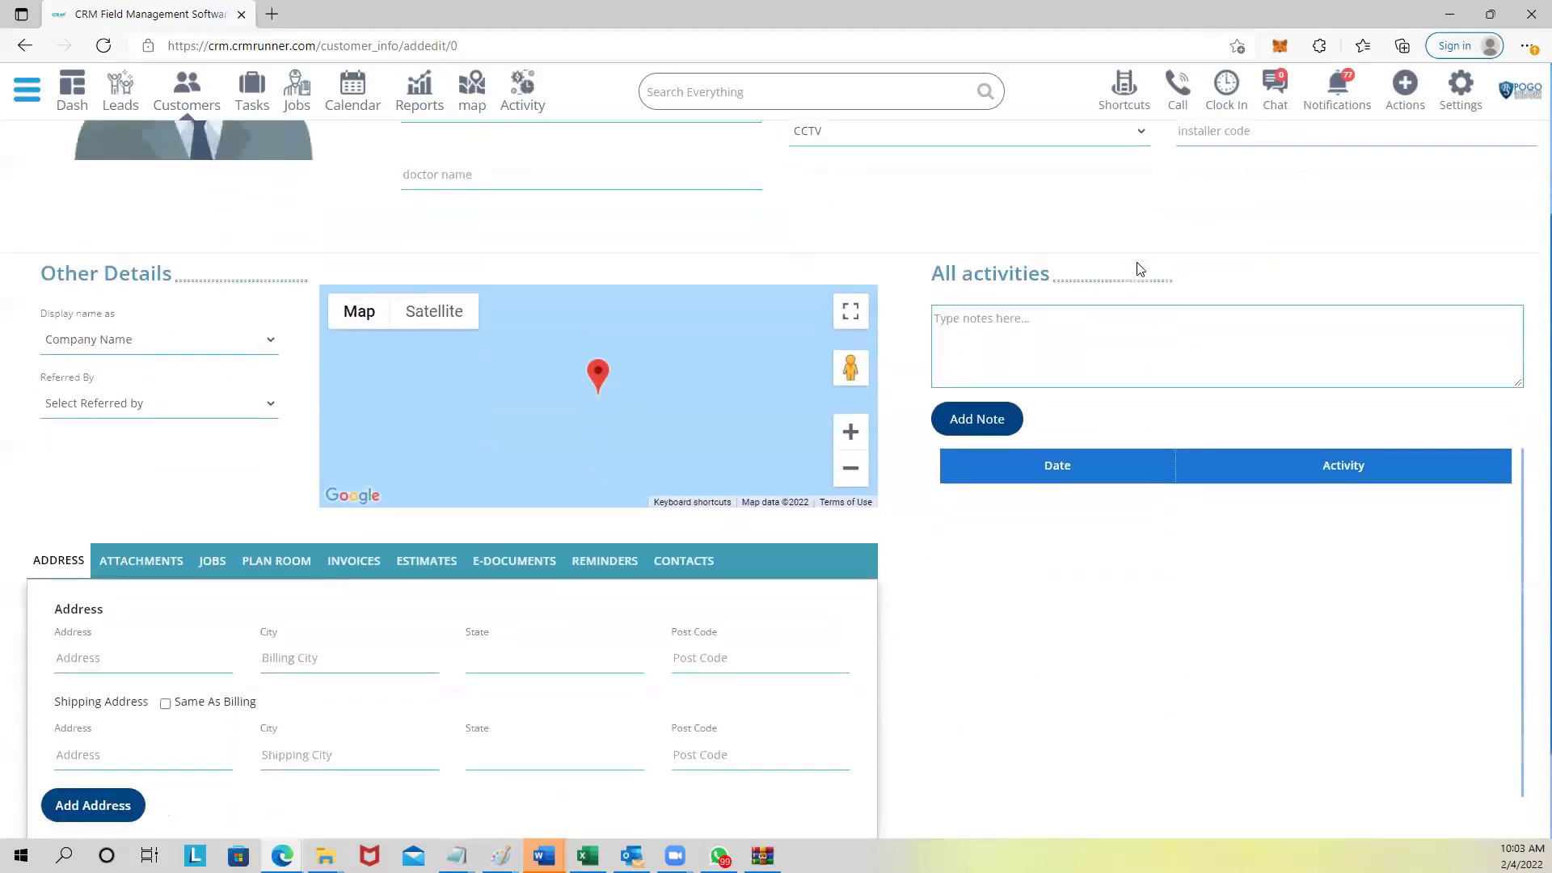
pyautogui.scroll(-2, 1139, 270)
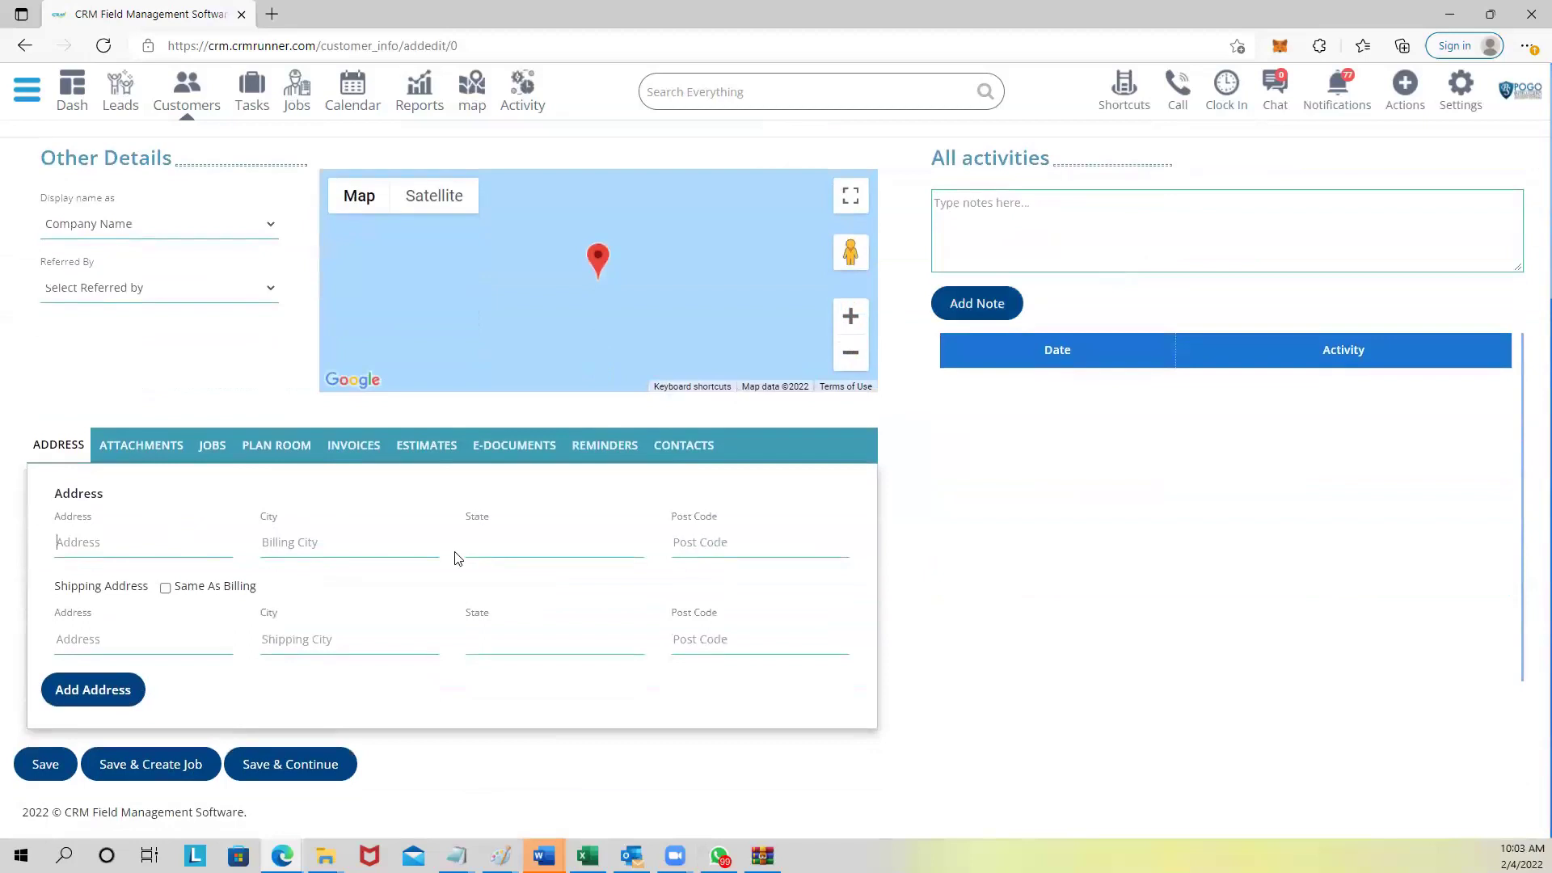
# Autofill the billing address (Austin, Texas, 78737) from the Google suggestion and attempt Save & Create Job.
pyautogui.write('456')
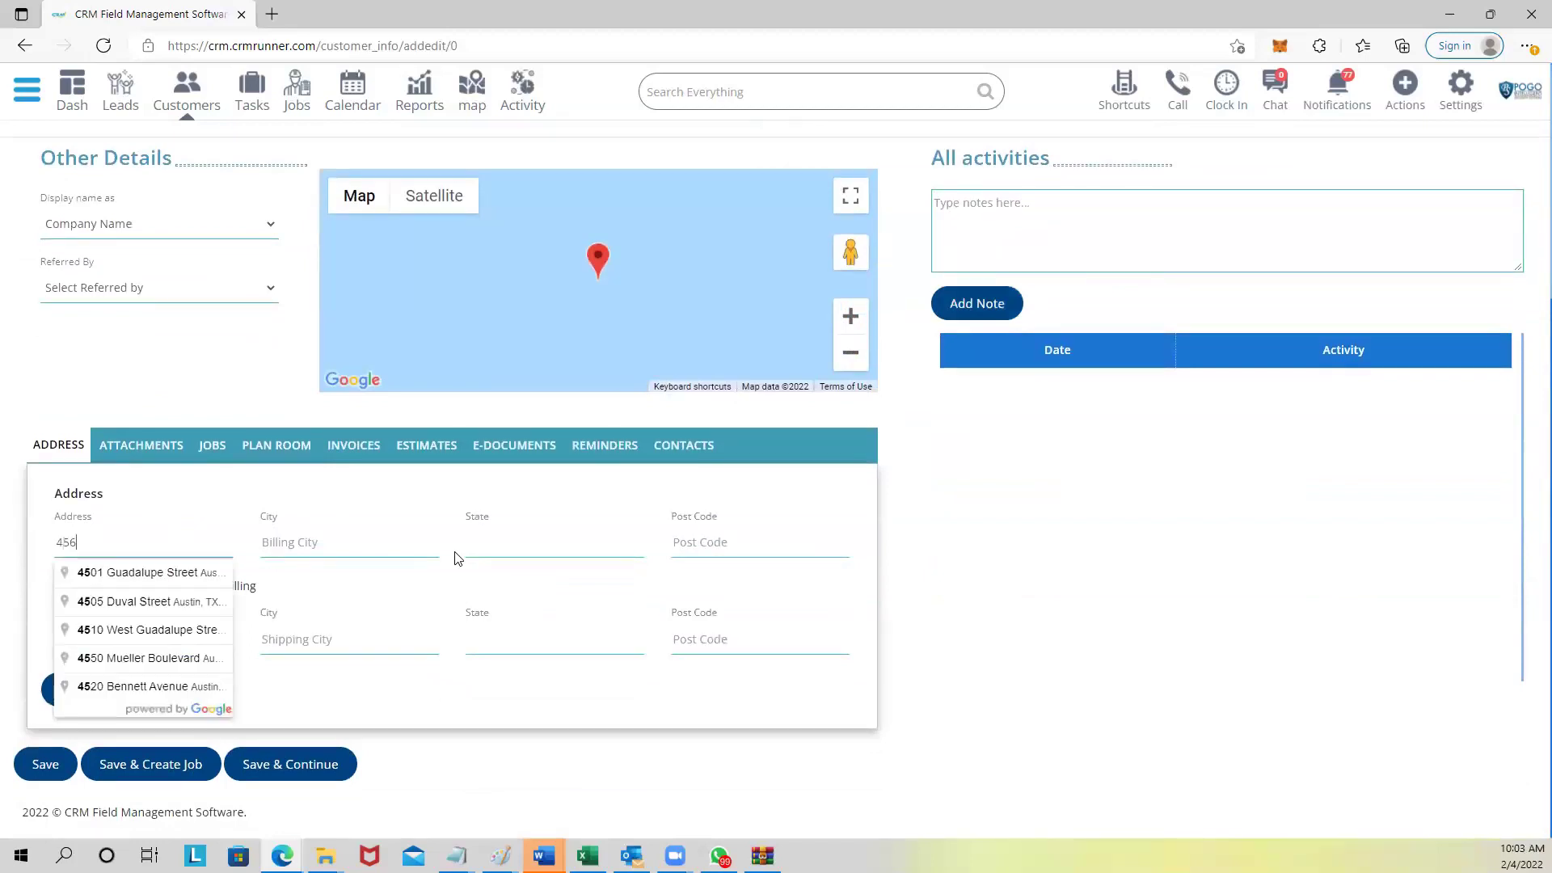
pyautogui.click(123, 600)
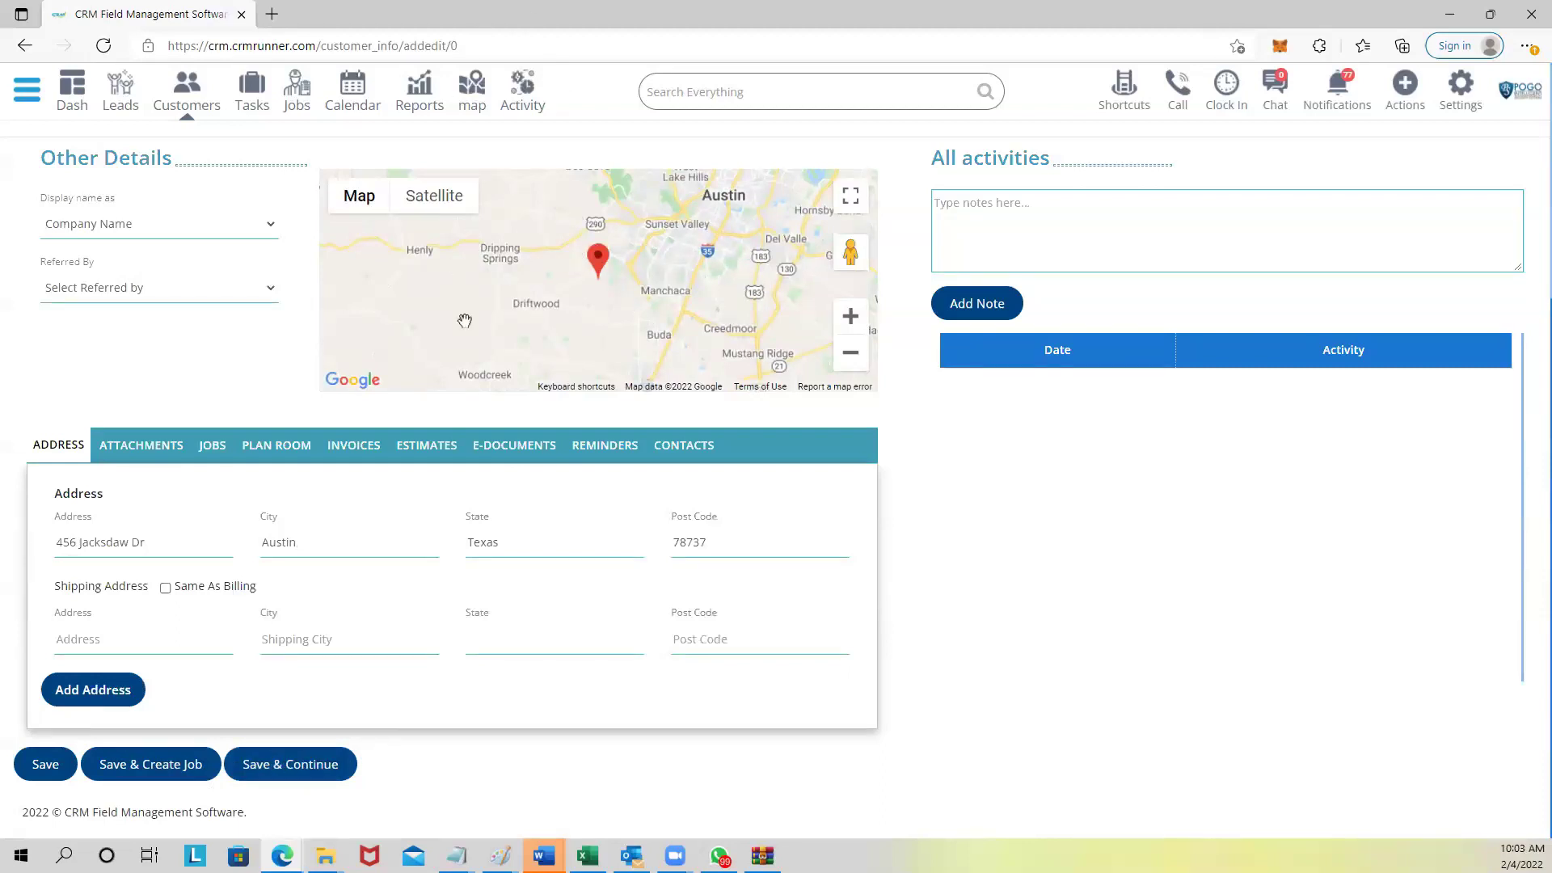
pyautogui.click(158, 774)
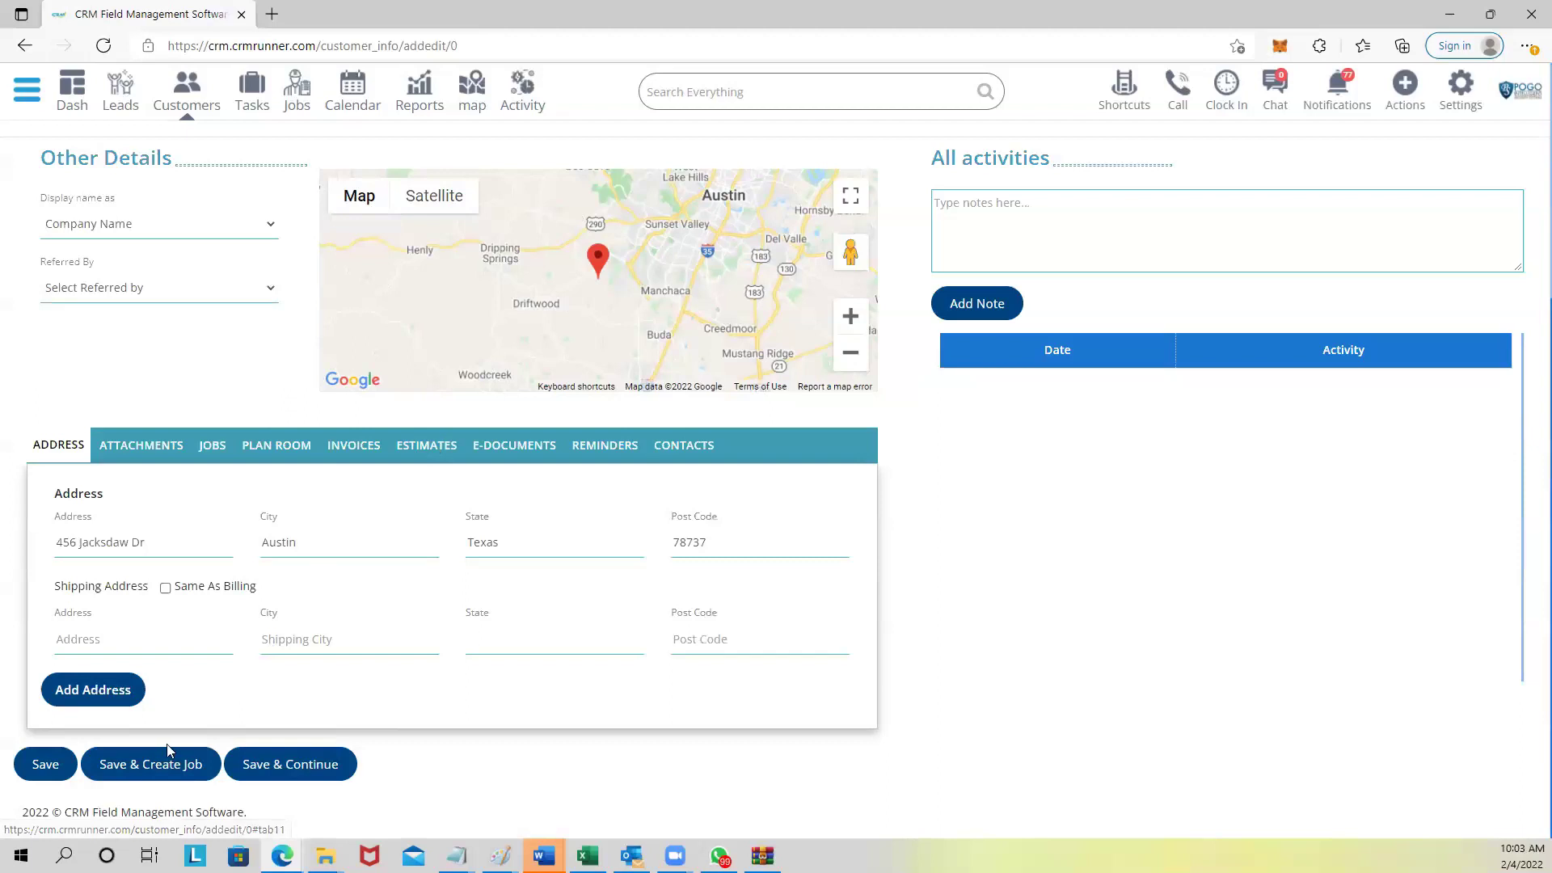
pyautogui.scroll(4, 499, 185)
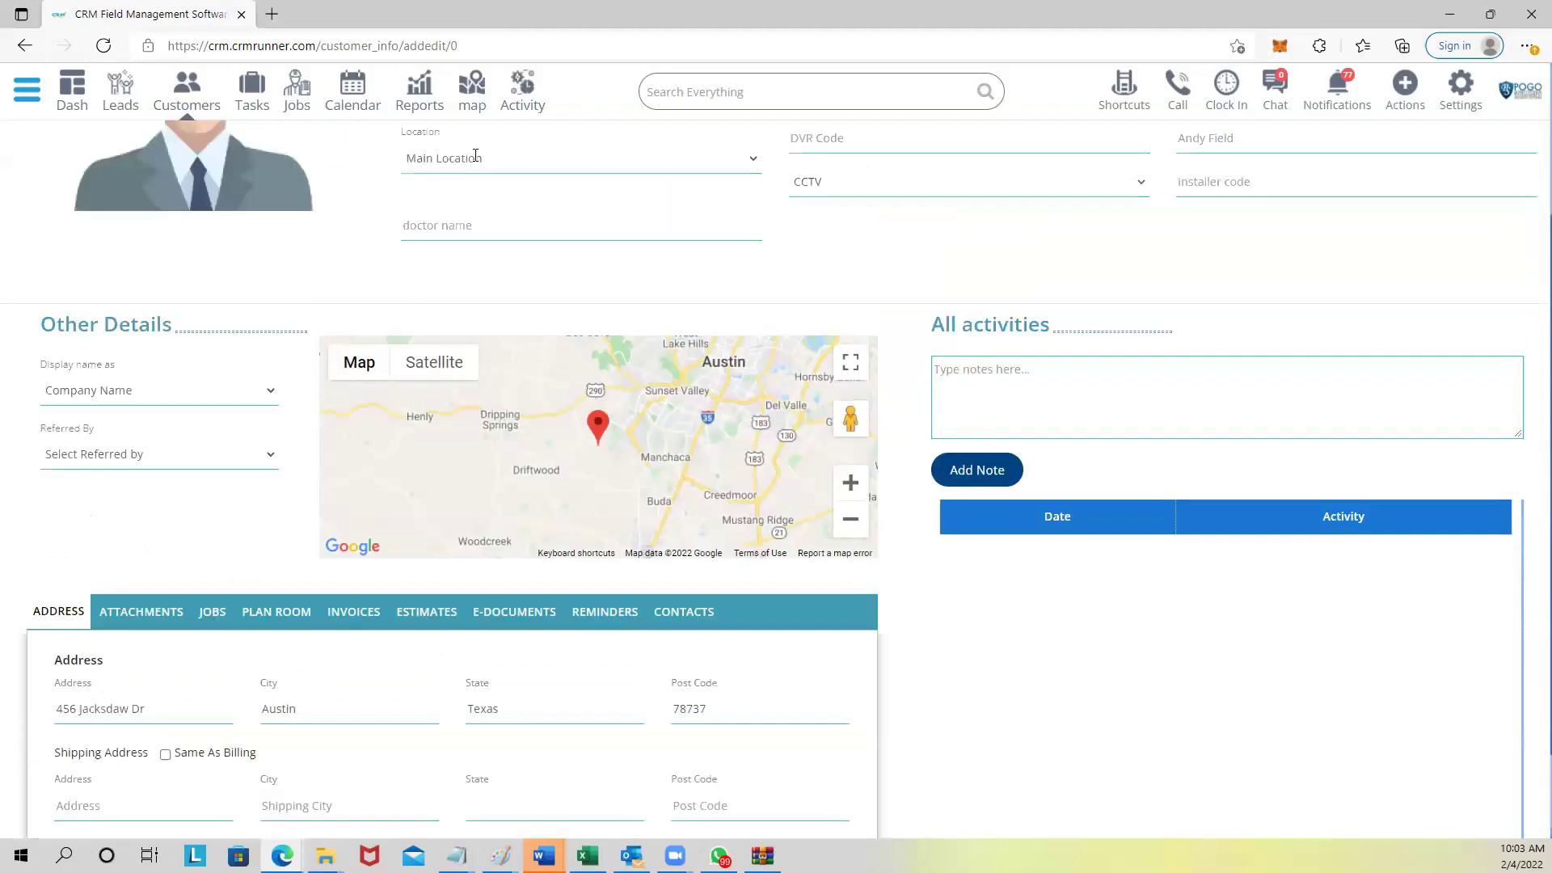
pyautogui.scroll(-3, 485, 363)
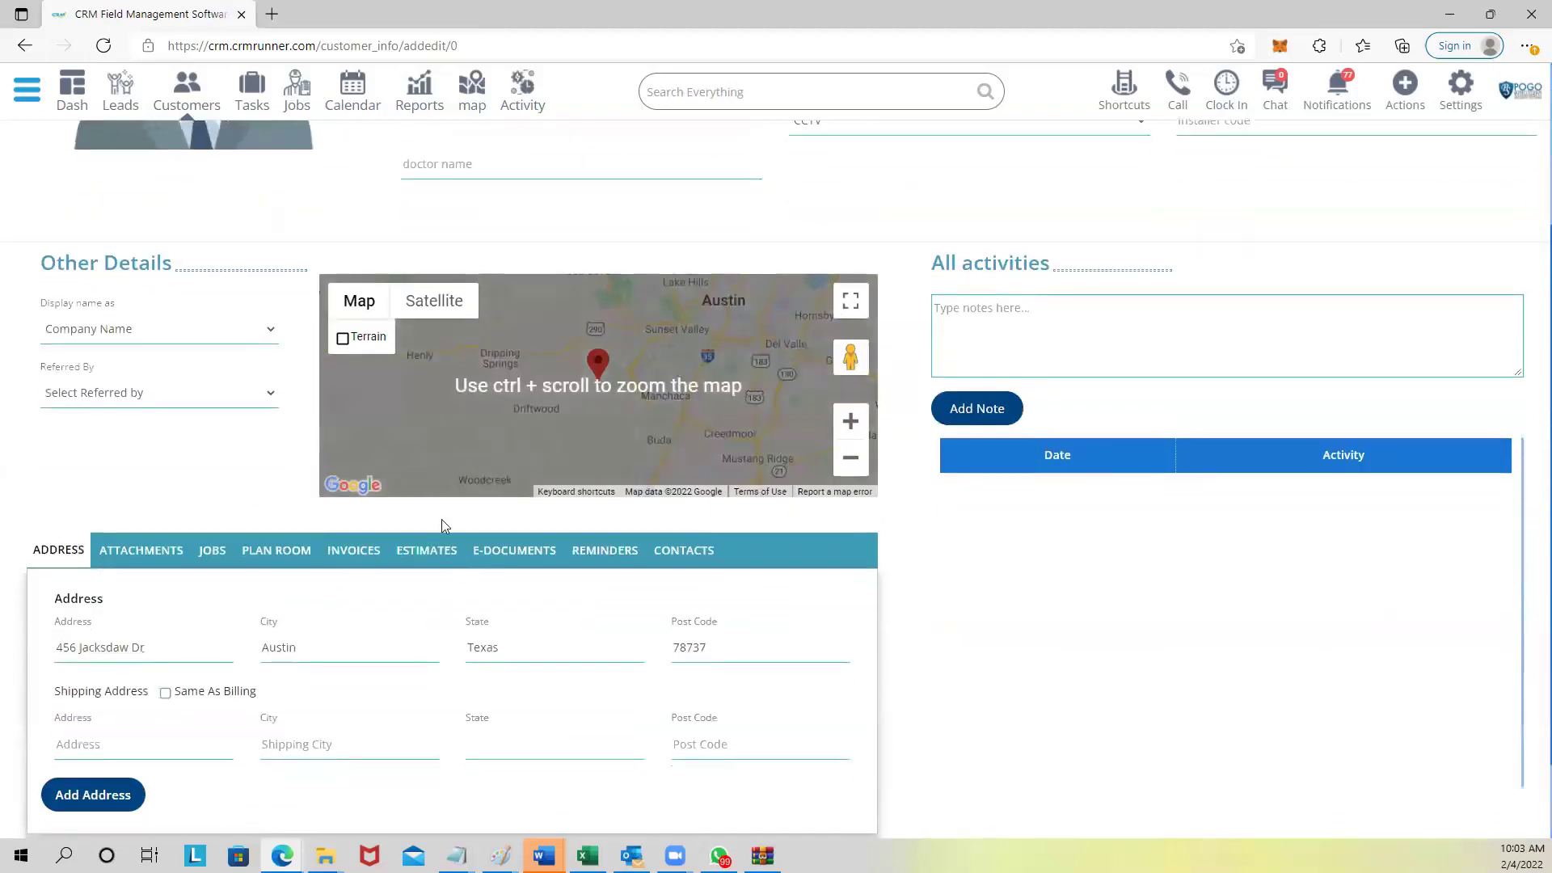
pyautogui.scroll(-1, 441, 524)
# Save the customer, start a new job, and set its start date to 02/04/2022.
pyautogui.click(130, 771)
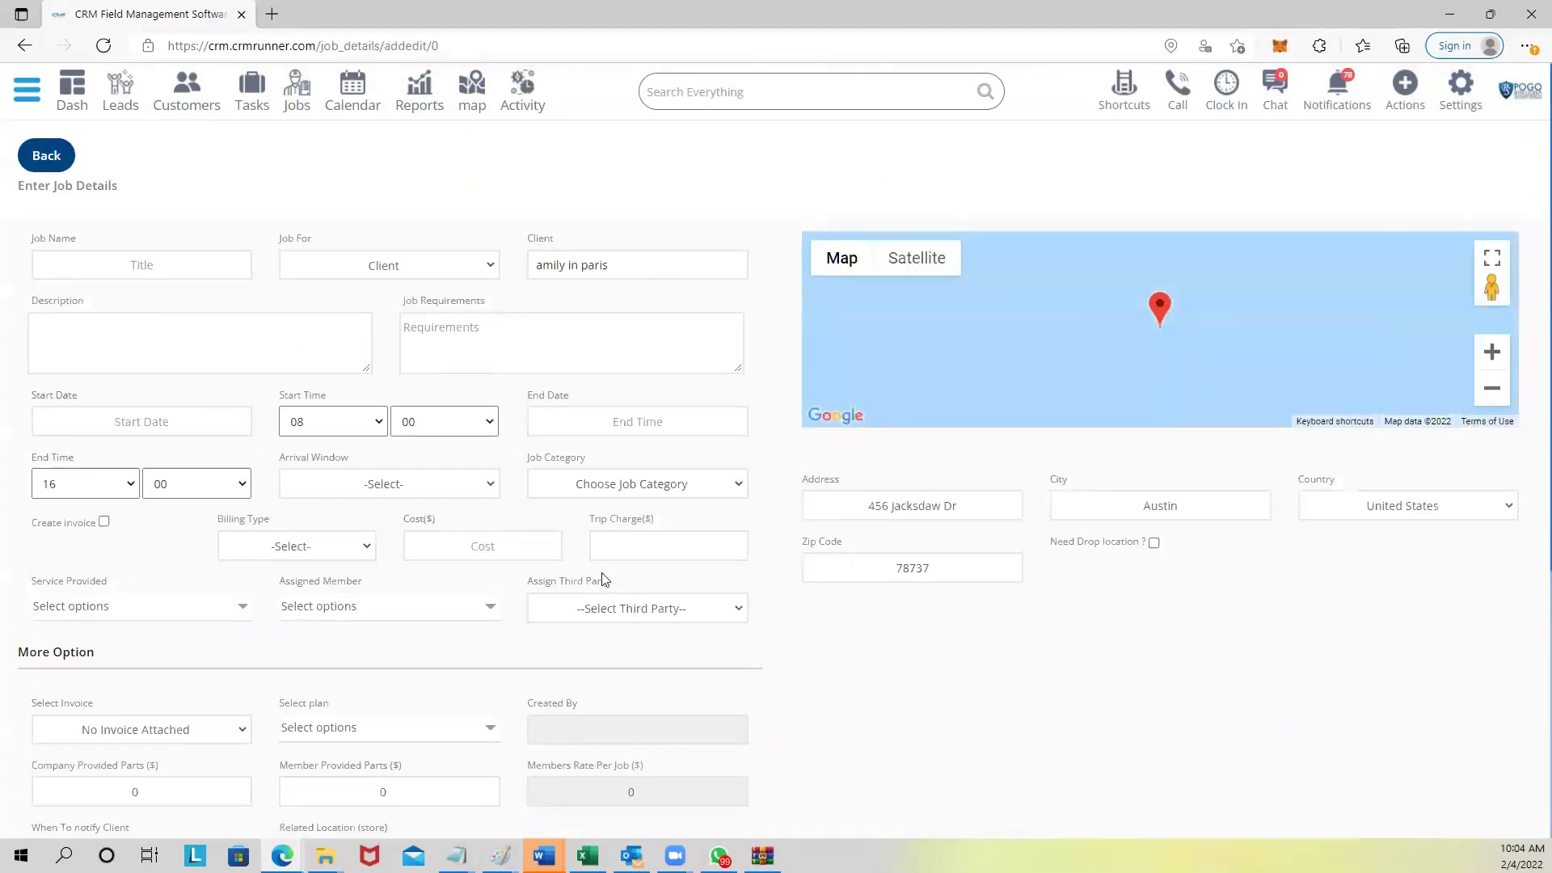
pyautogui.scroll(-1, 548, 713)
pyautogui.scroll(-1, 547, 712)
pyautogui.scroll(1, 270, 211)
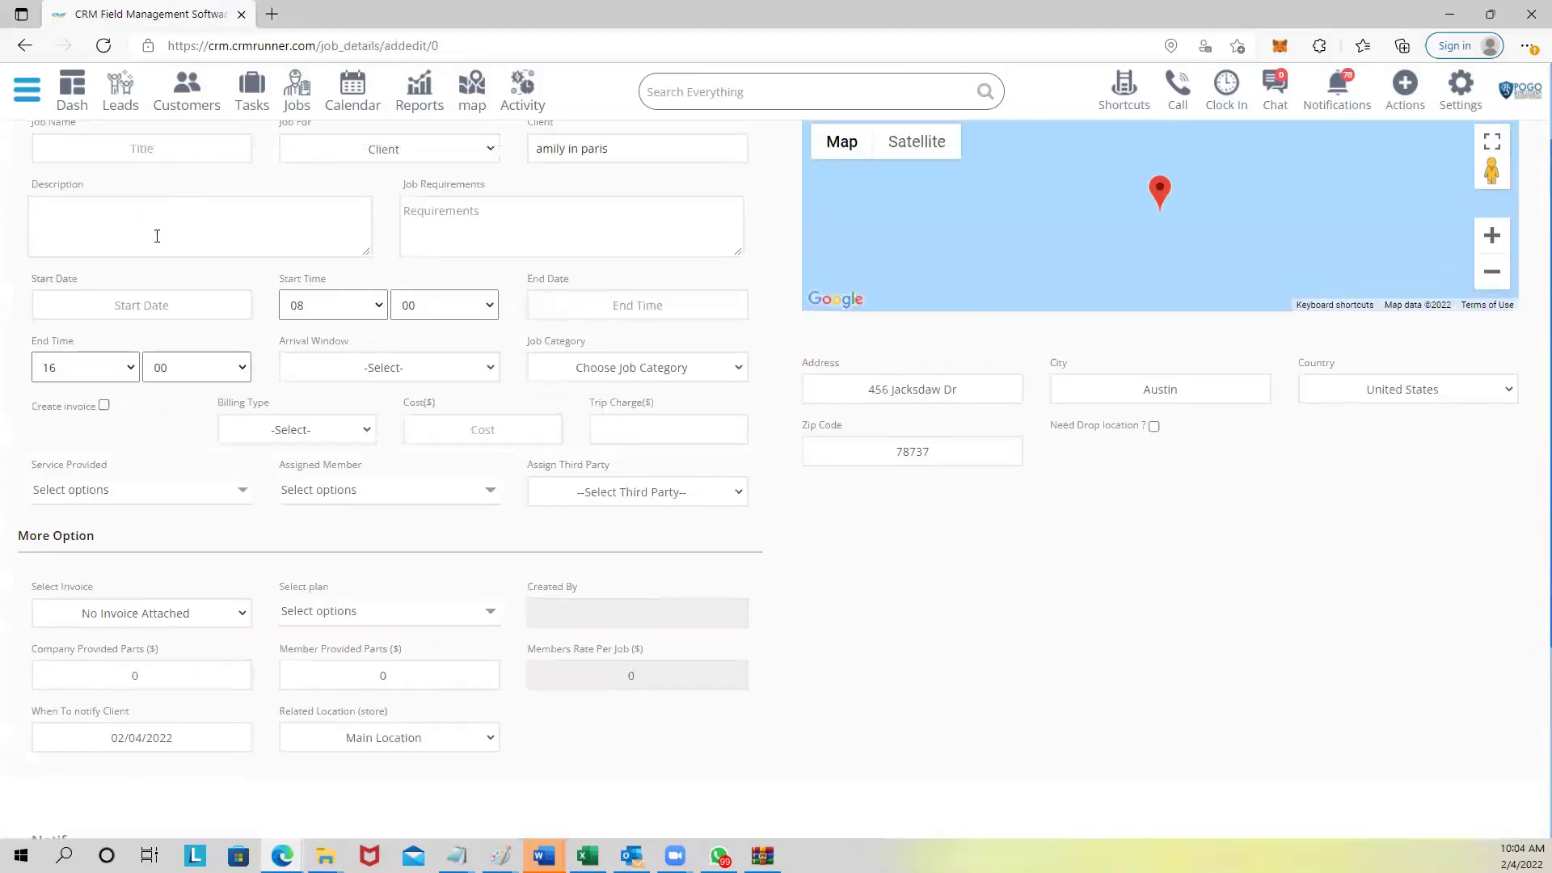
pyautogui.click(141, 307)
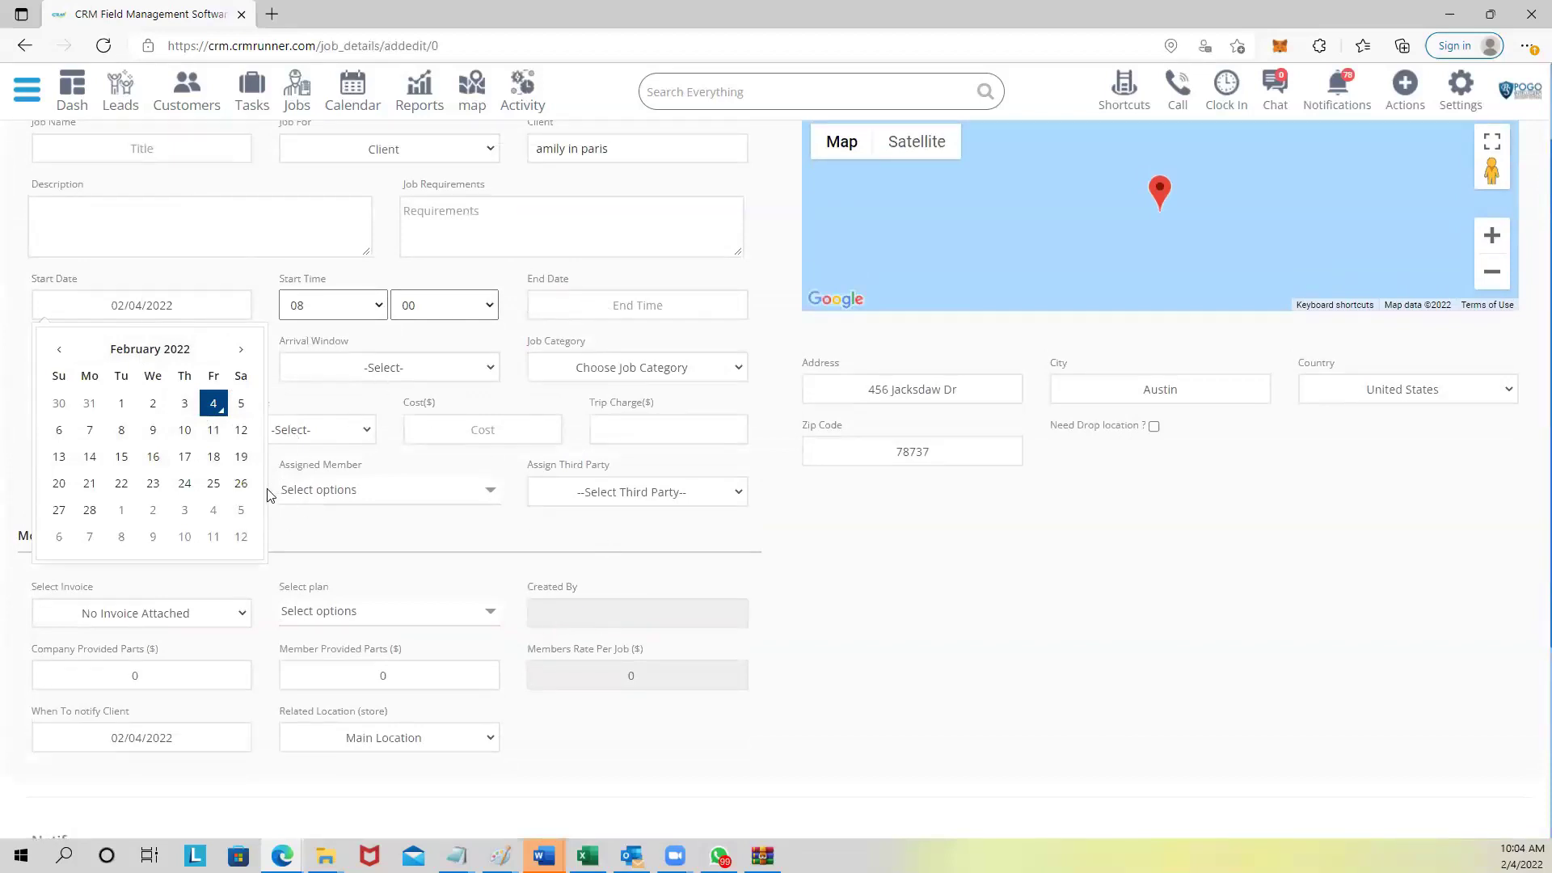
pyautogui.click(311, 517)
# Tick Access Control as the service provided, leaving the assigned member unchanged.
pyautogui.click(315, 495)
pyautogui.click(214, 491)
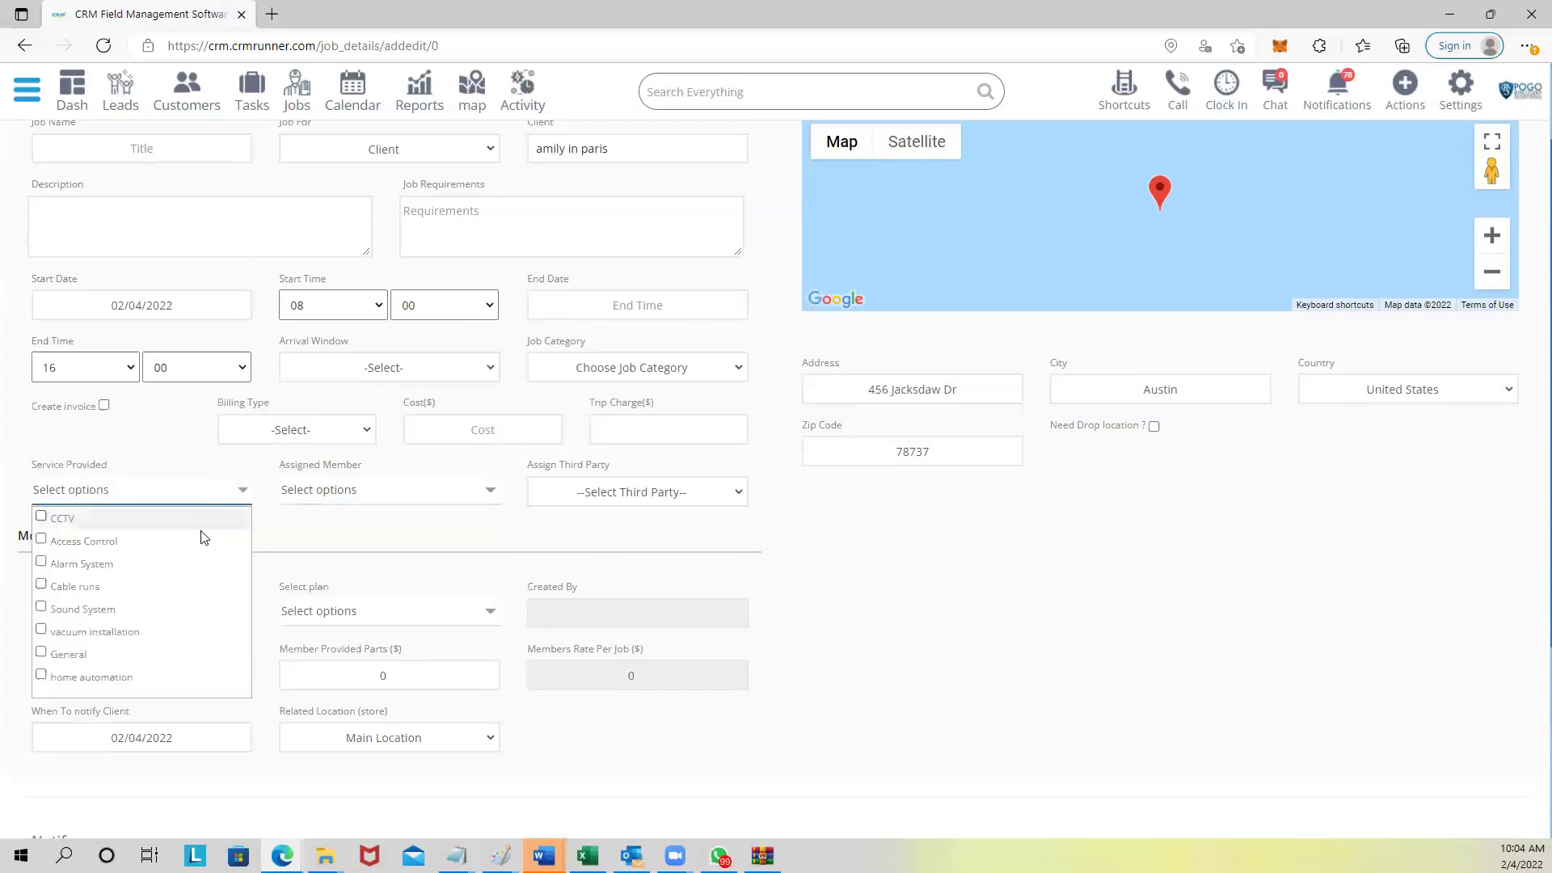
pyautogui.click(203, 539)
pyautogui.click(360, 488)
pyautogui.click(524, 585)
pyautogui.scroll(-1, 412, 734)
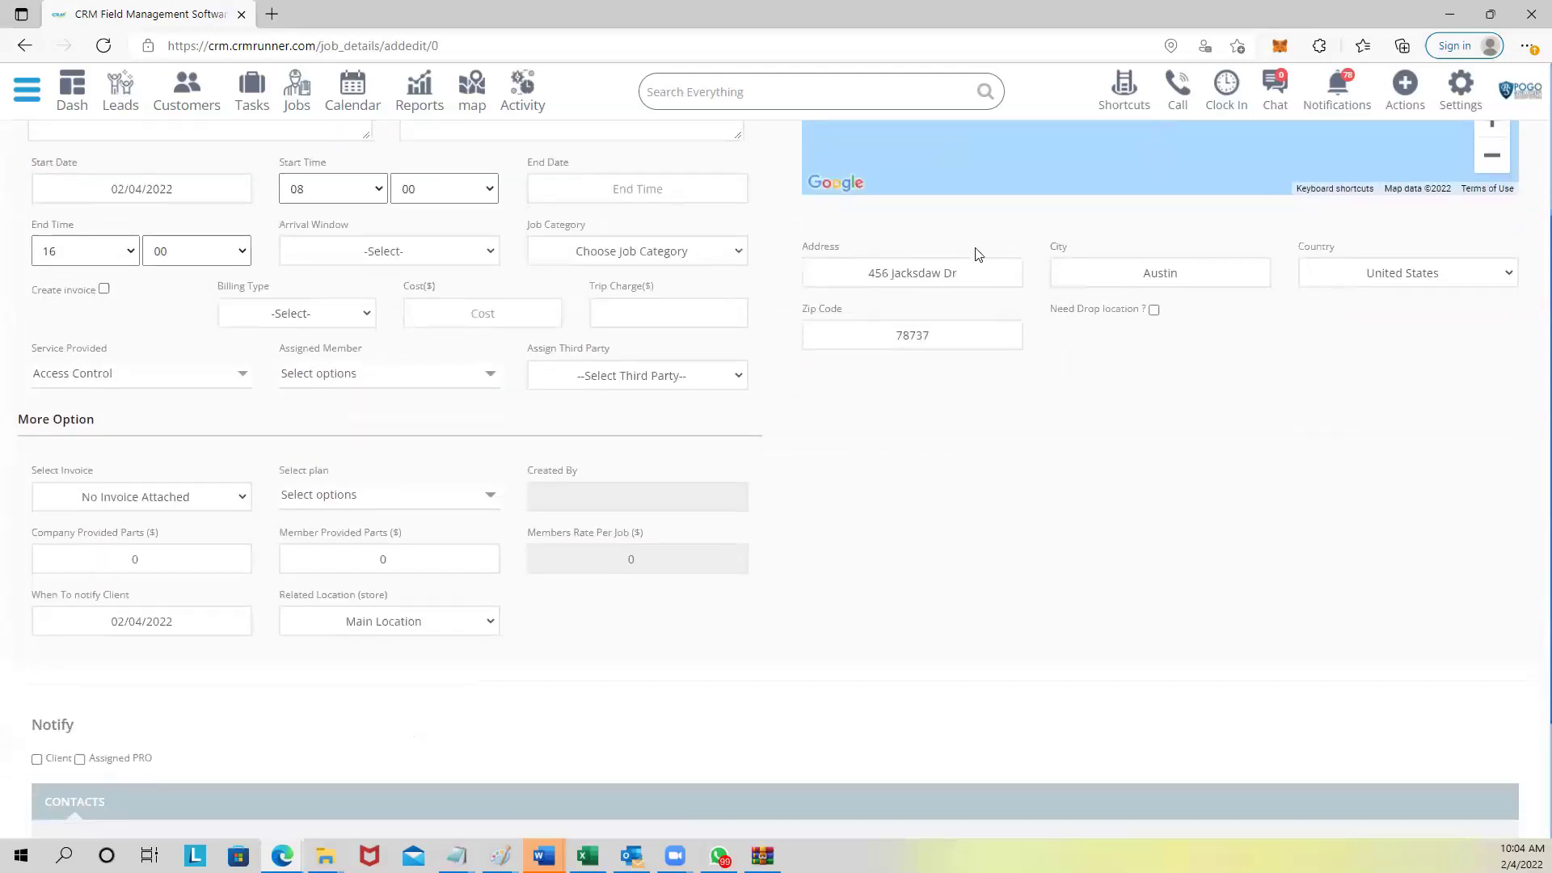
pyautogui.scroll(-1, 978, 254)
pyautogui.scroll(3, 722, 254)
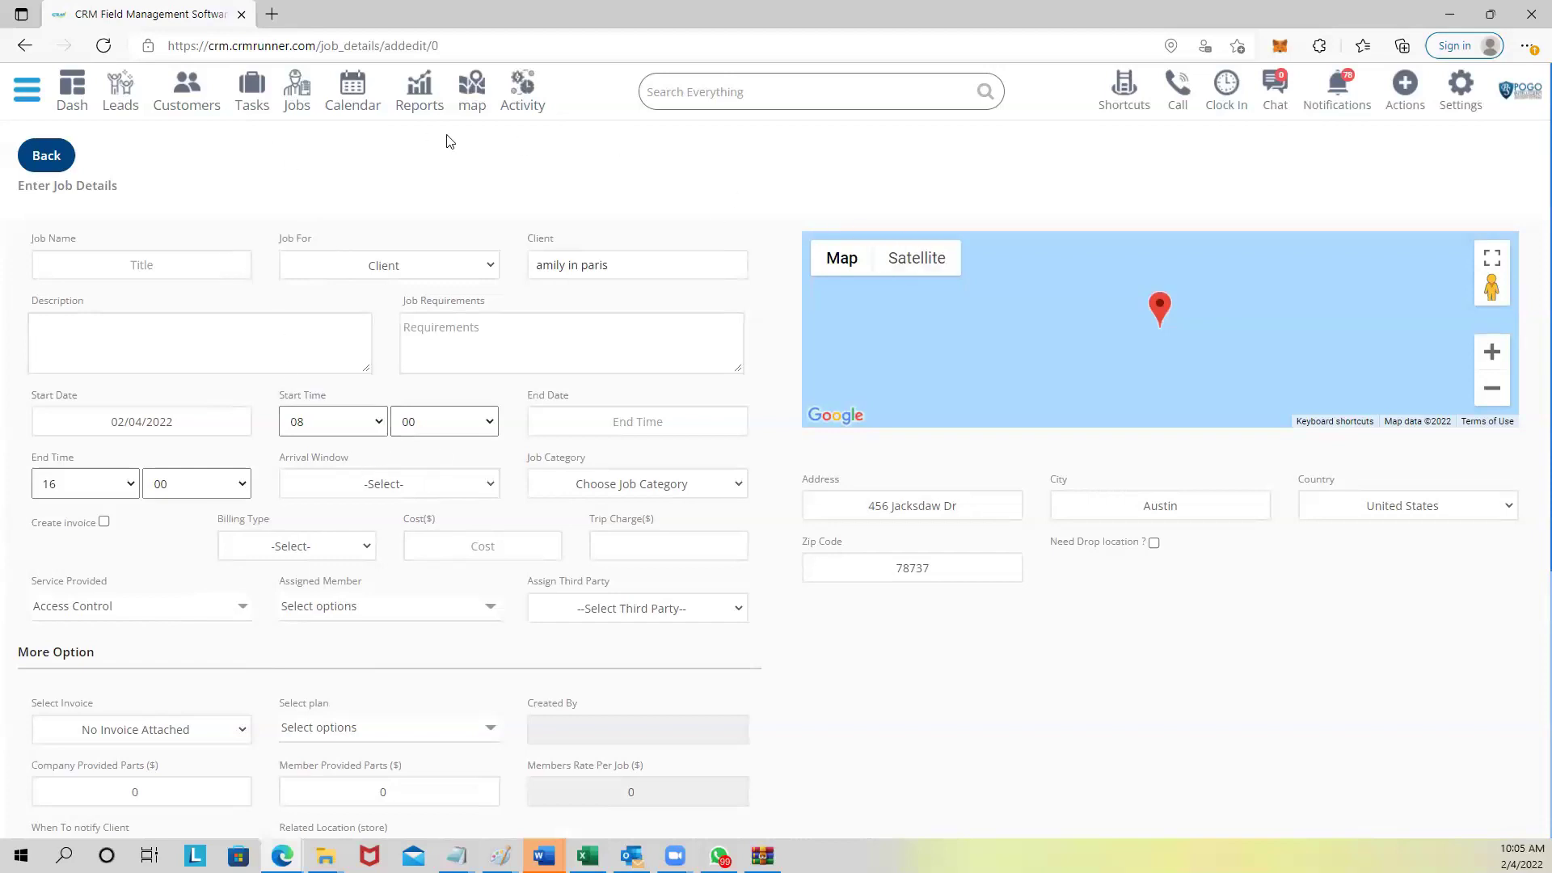
# Open the live map and locate the employee found by searching 'job'.
pyautogui.click(479, 92)
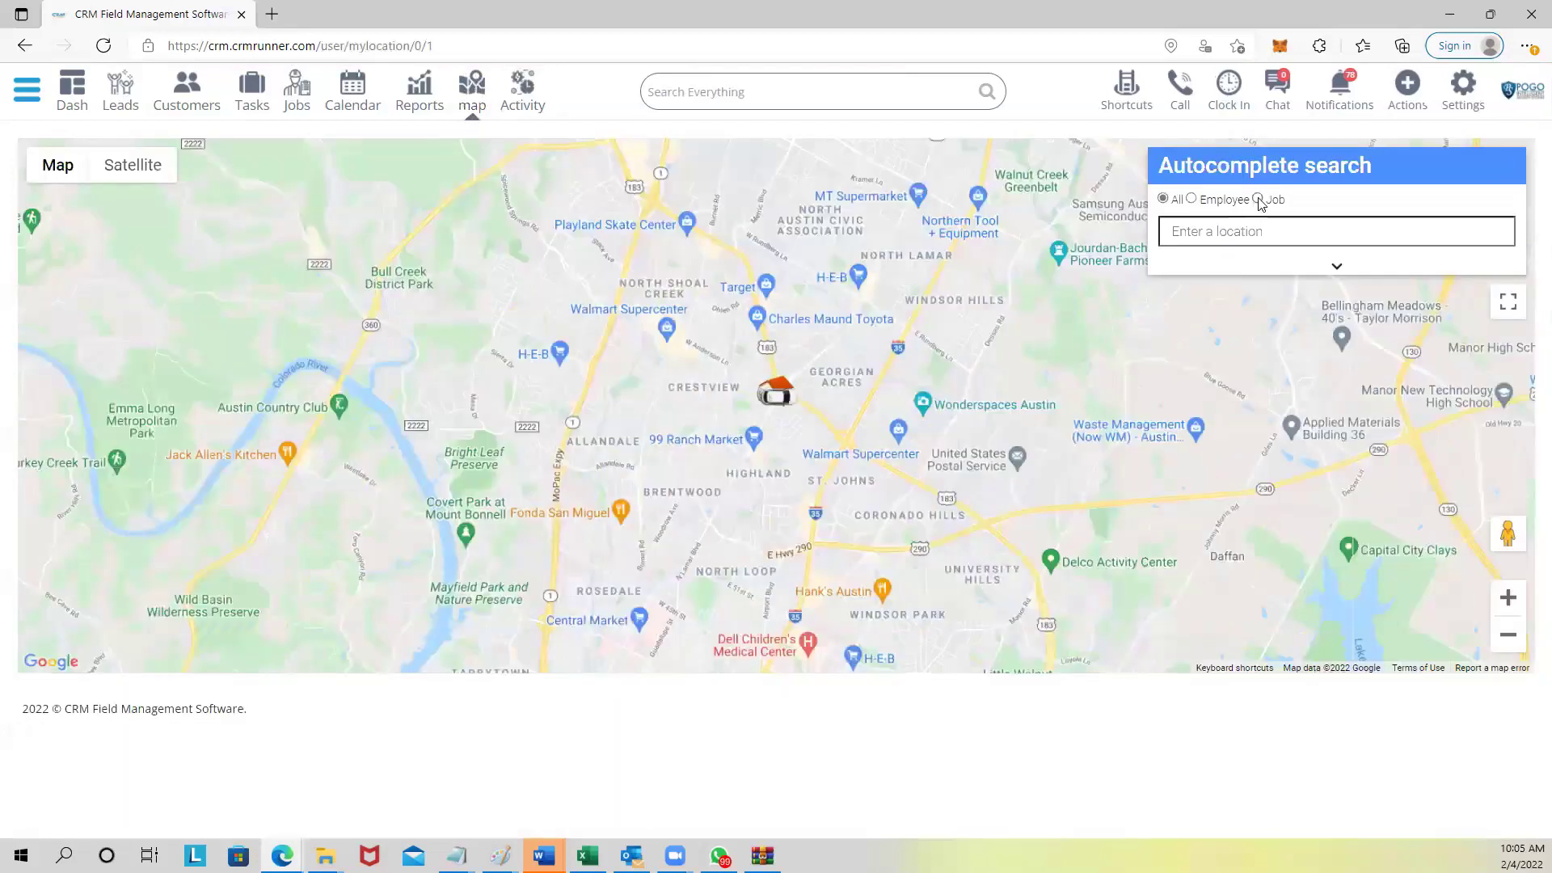
pyautogui.click(1191, 199)
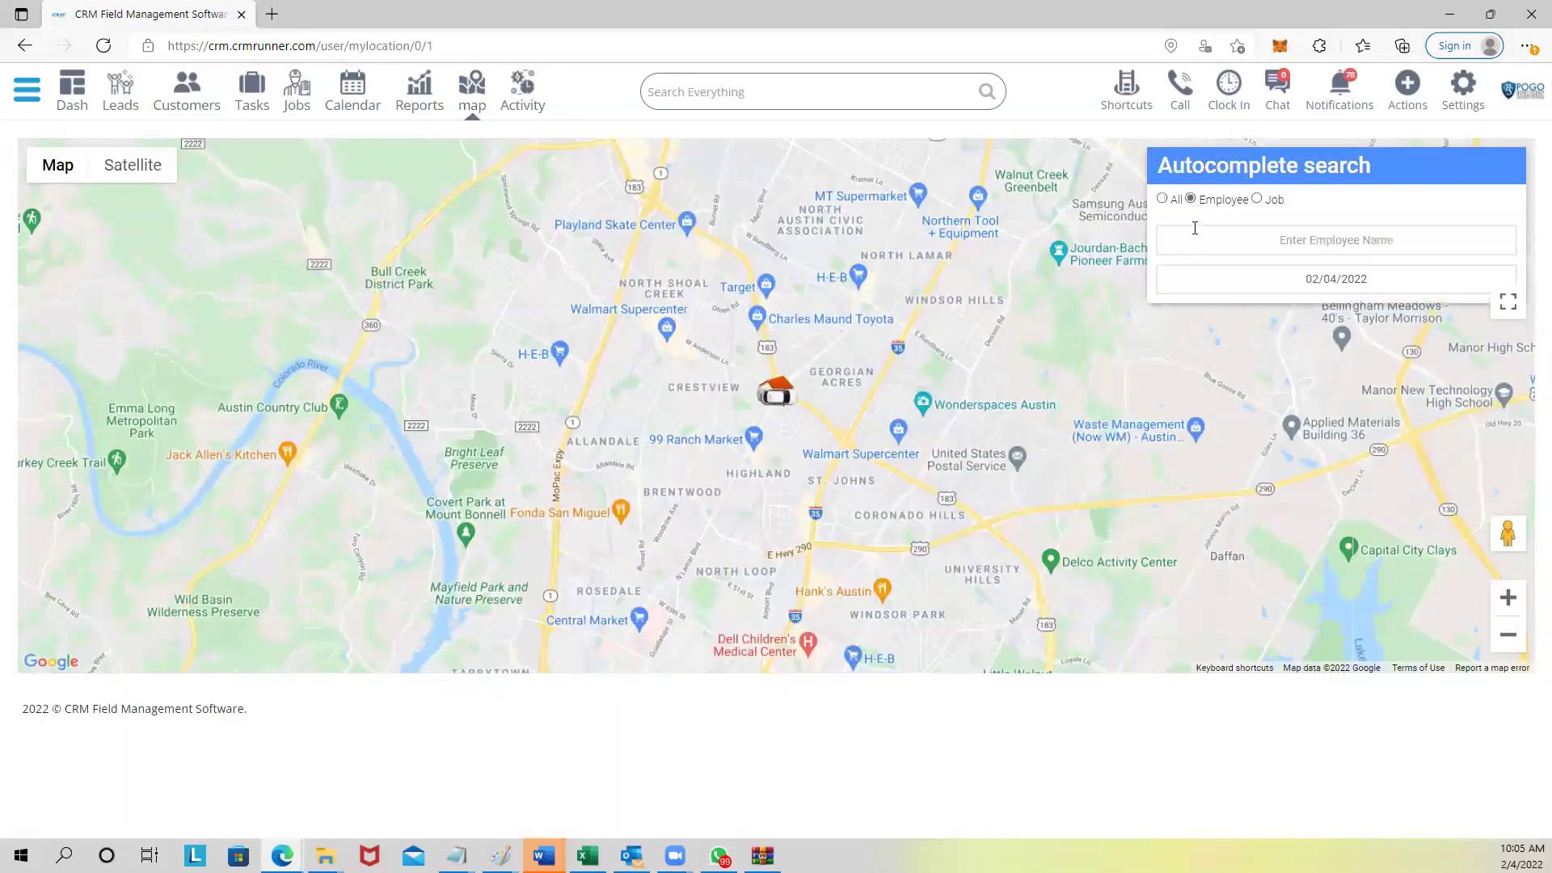
pyautogui.write('job')
pyautogui.click(1212, 284)
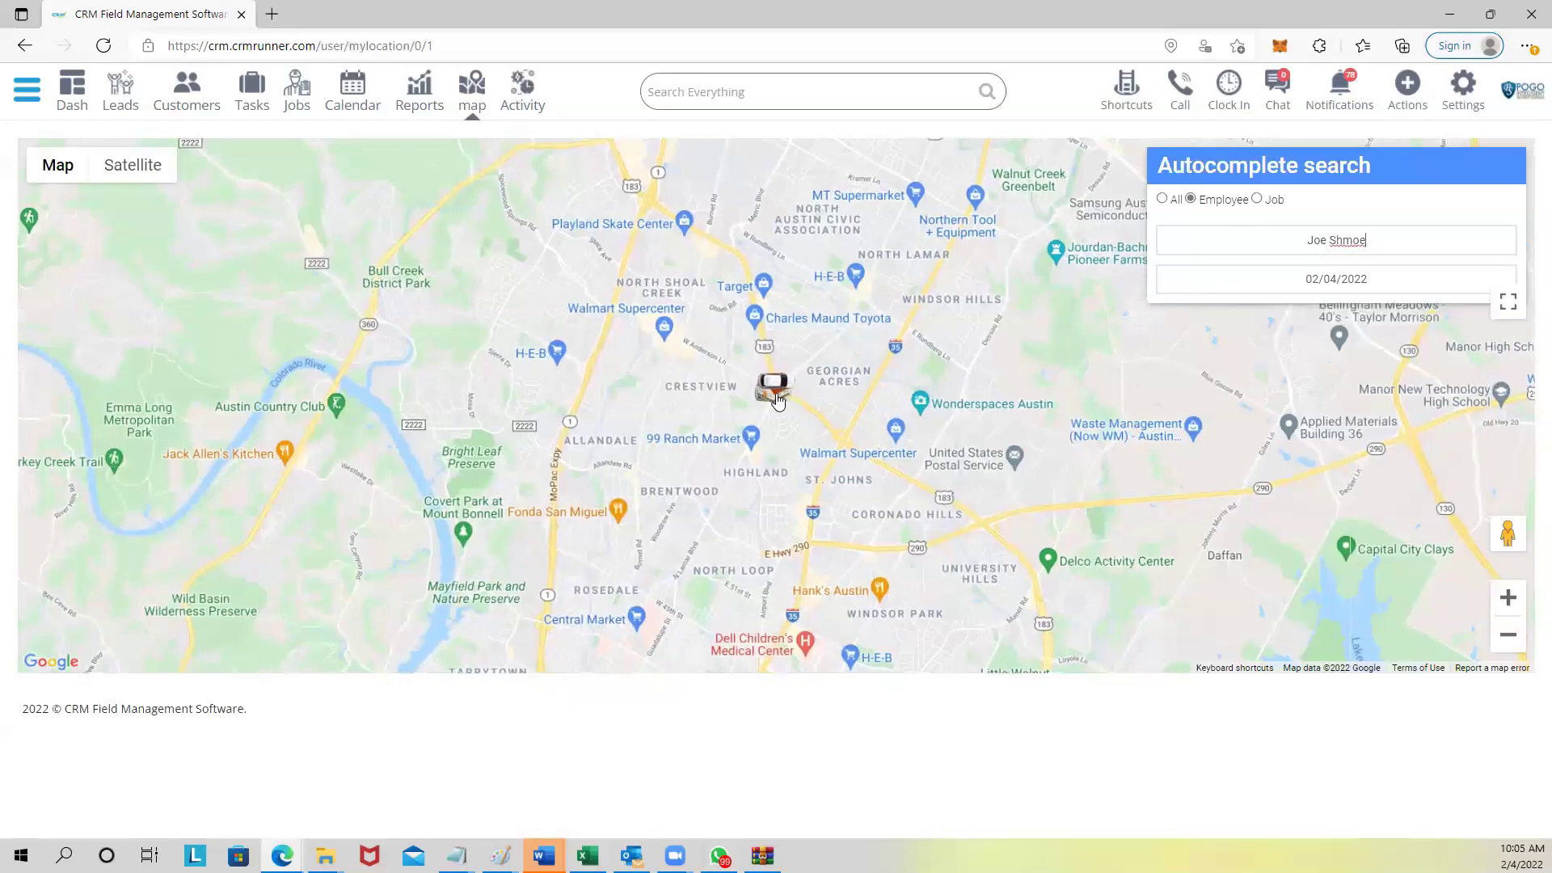
# Switch the map to satellite imagery and pan around the vehicle's location.
pyautogui.scroll(3, 776, 402)
pyautogui.click(133, 165)
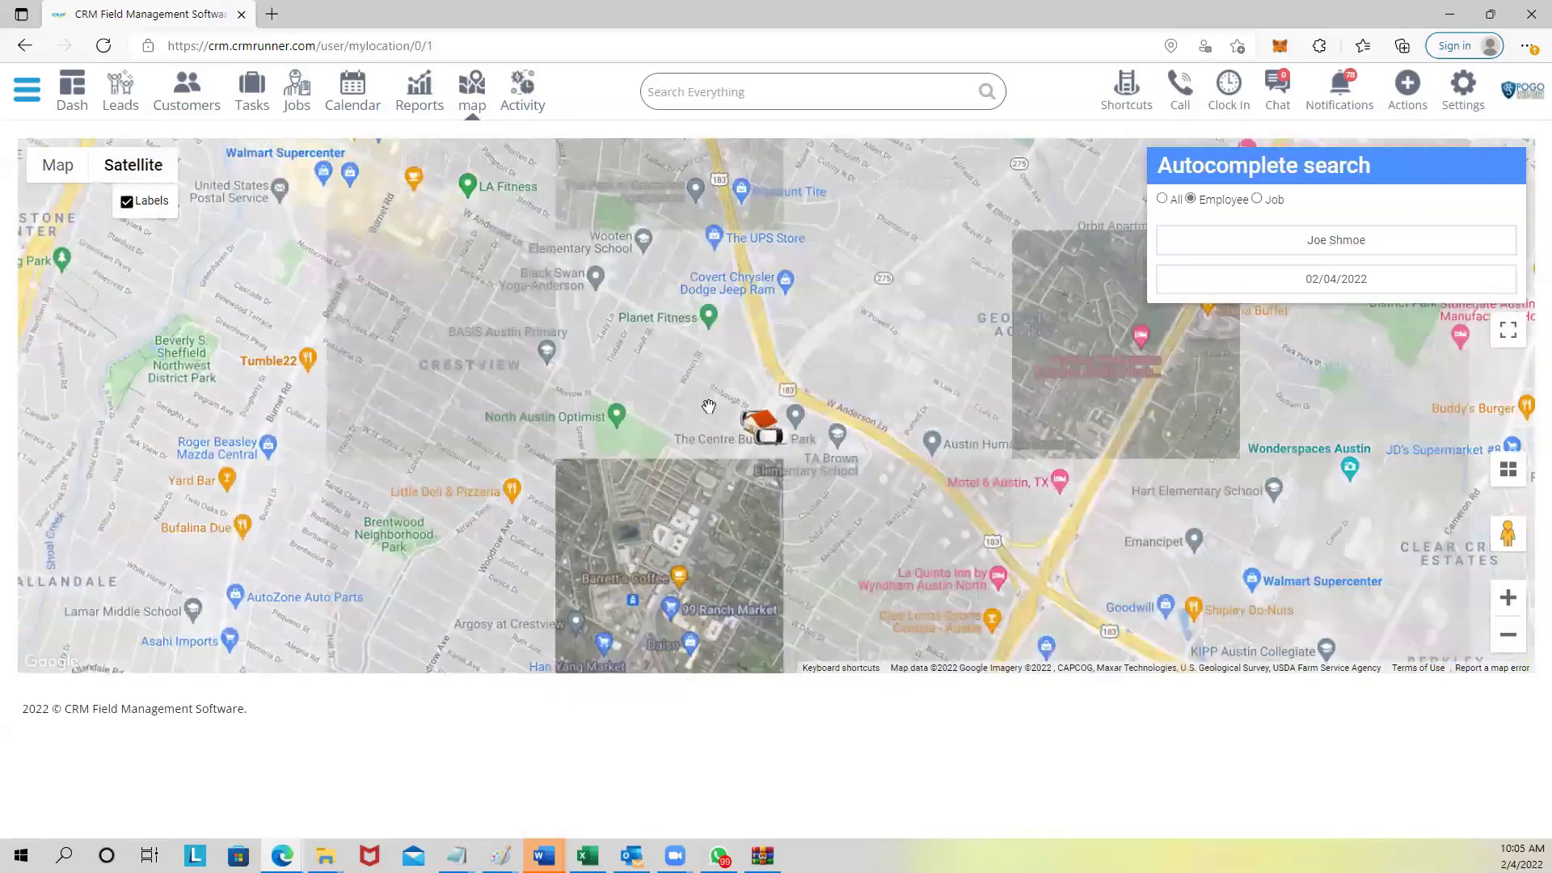
pyautogui.scroll(2, 924, 447)
pyautogui.moveTo(372, 508)
pyautogui.mouseDown()
pyautogui.moveTo(625, 421)
pyautogui.moveTo(808, 332)
pyautogui.mouseUp()
pyautogui.scroll(4, 807, 331)
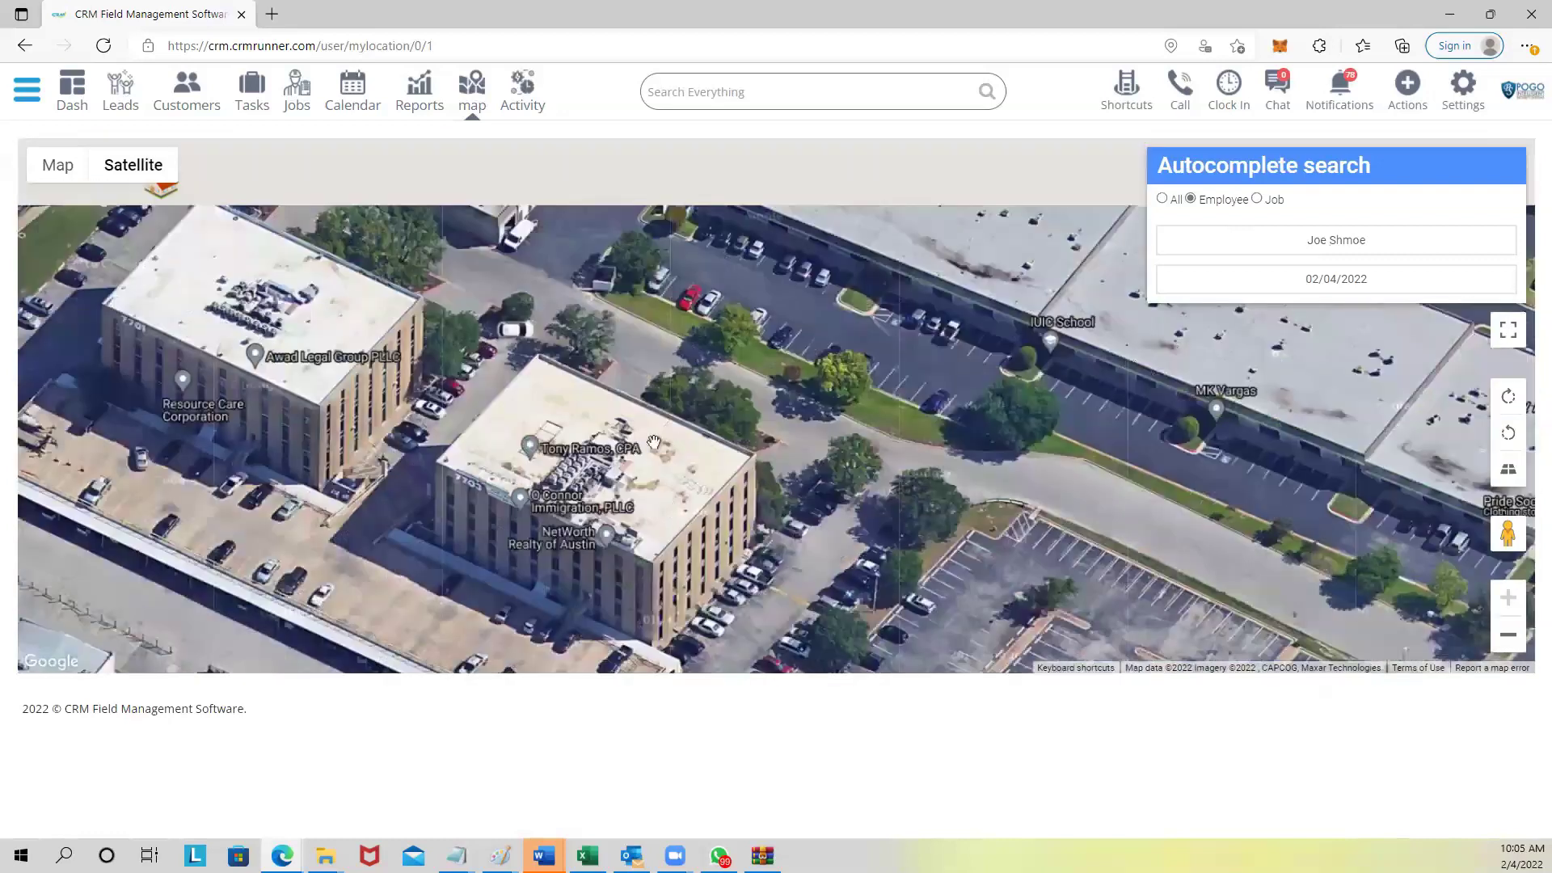
pyautogui.moveTo(654, 443); pyautogui.dragTo(779, 556)
# Search the map by job and zoom out around the job marker.
pyautogui.click(1258, 199)
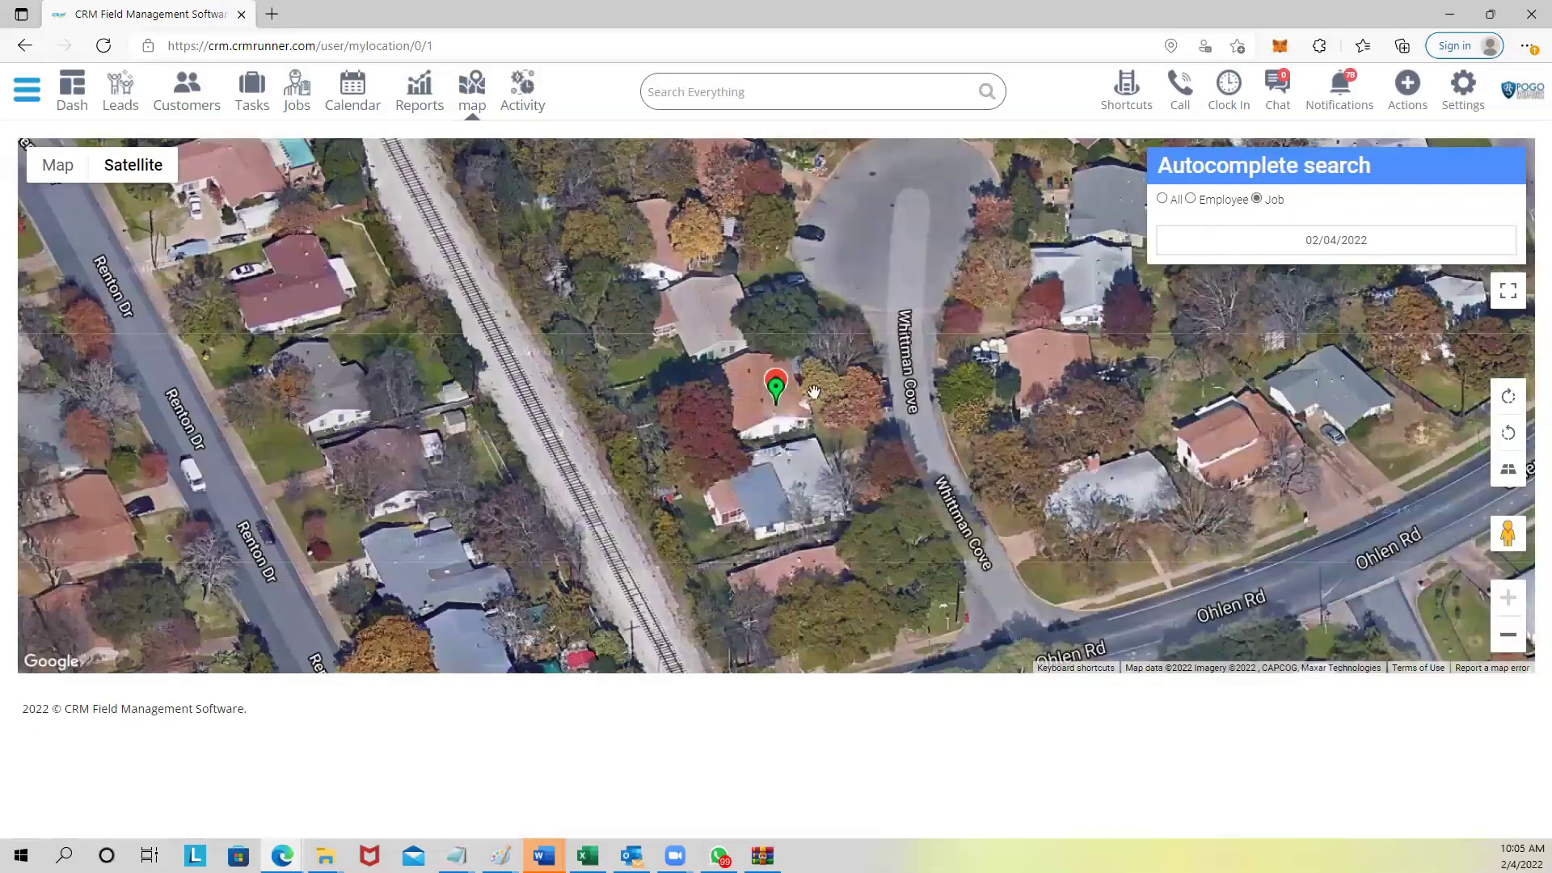
pyautogui.moveTo(779, 396)
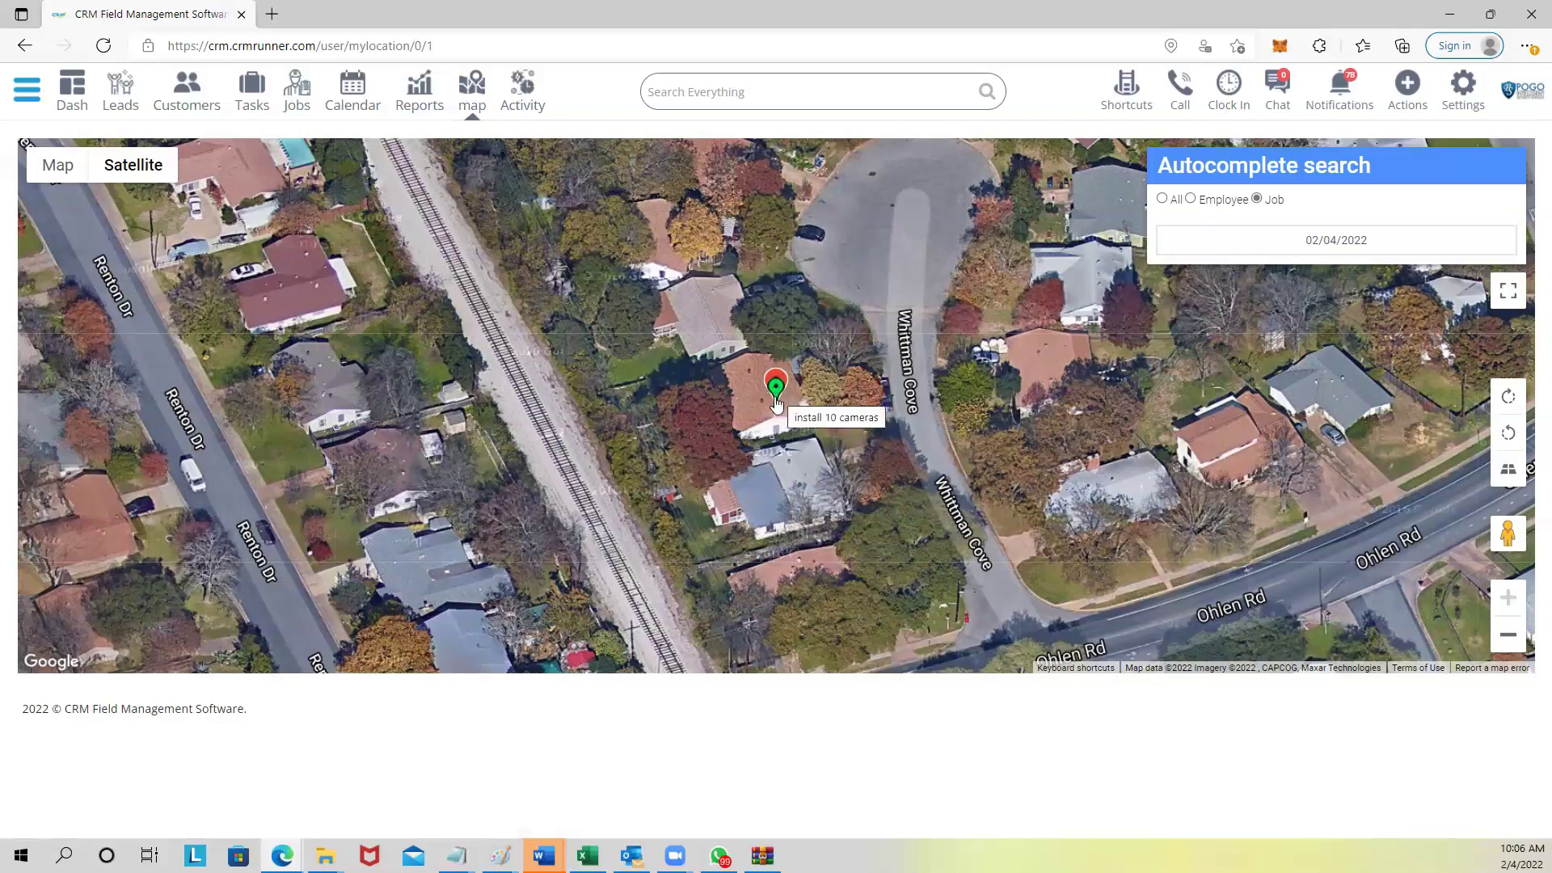
pyautogui.scroll(-3, 775, 392)
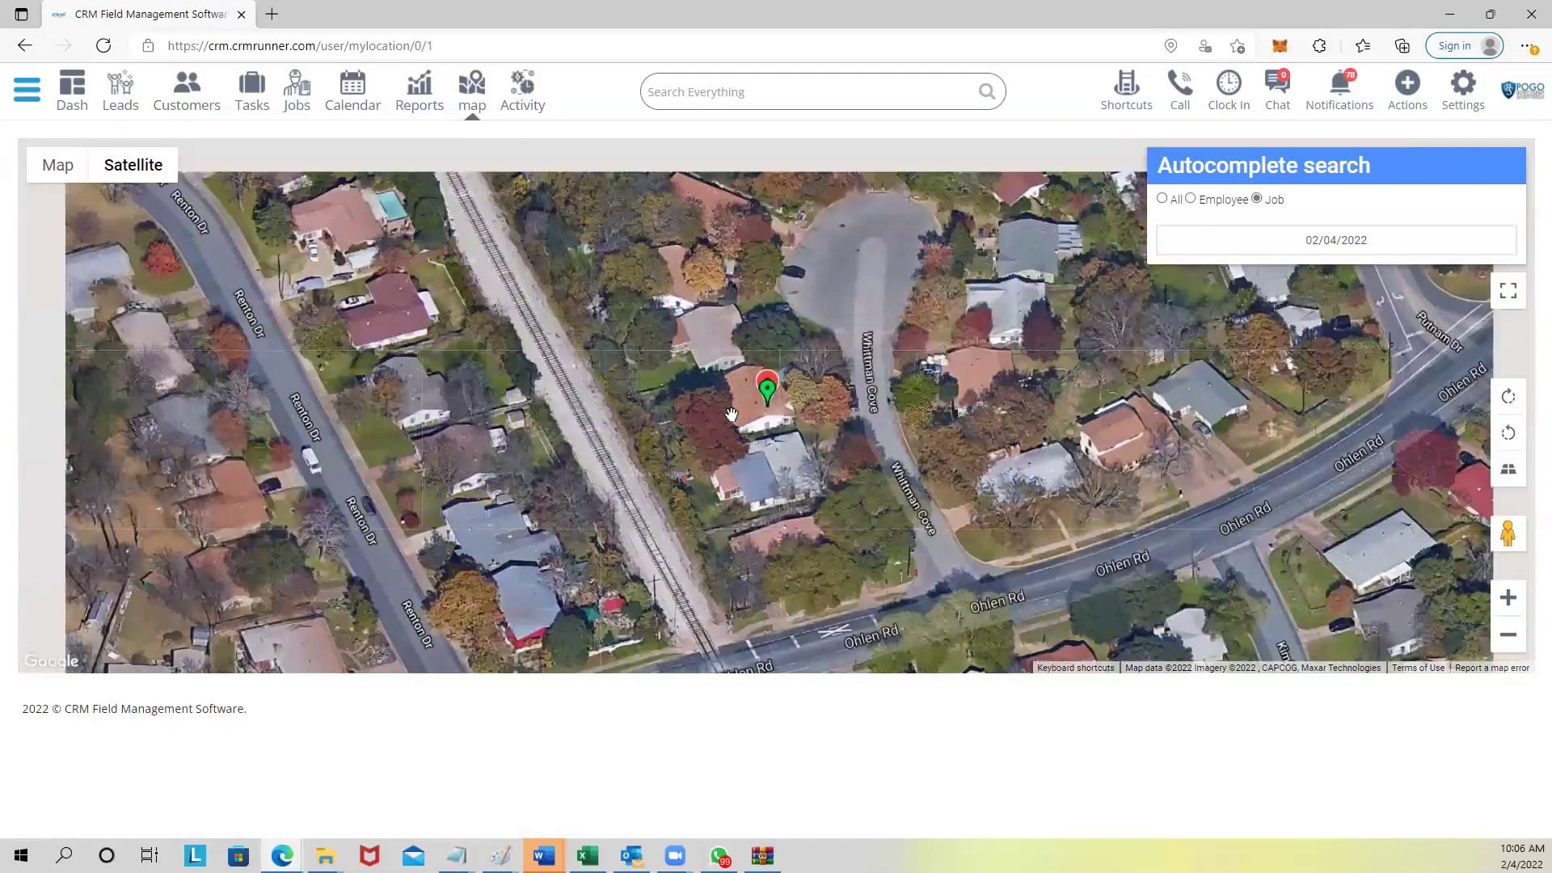
pyautogui.scroll(-2, 738, 411)
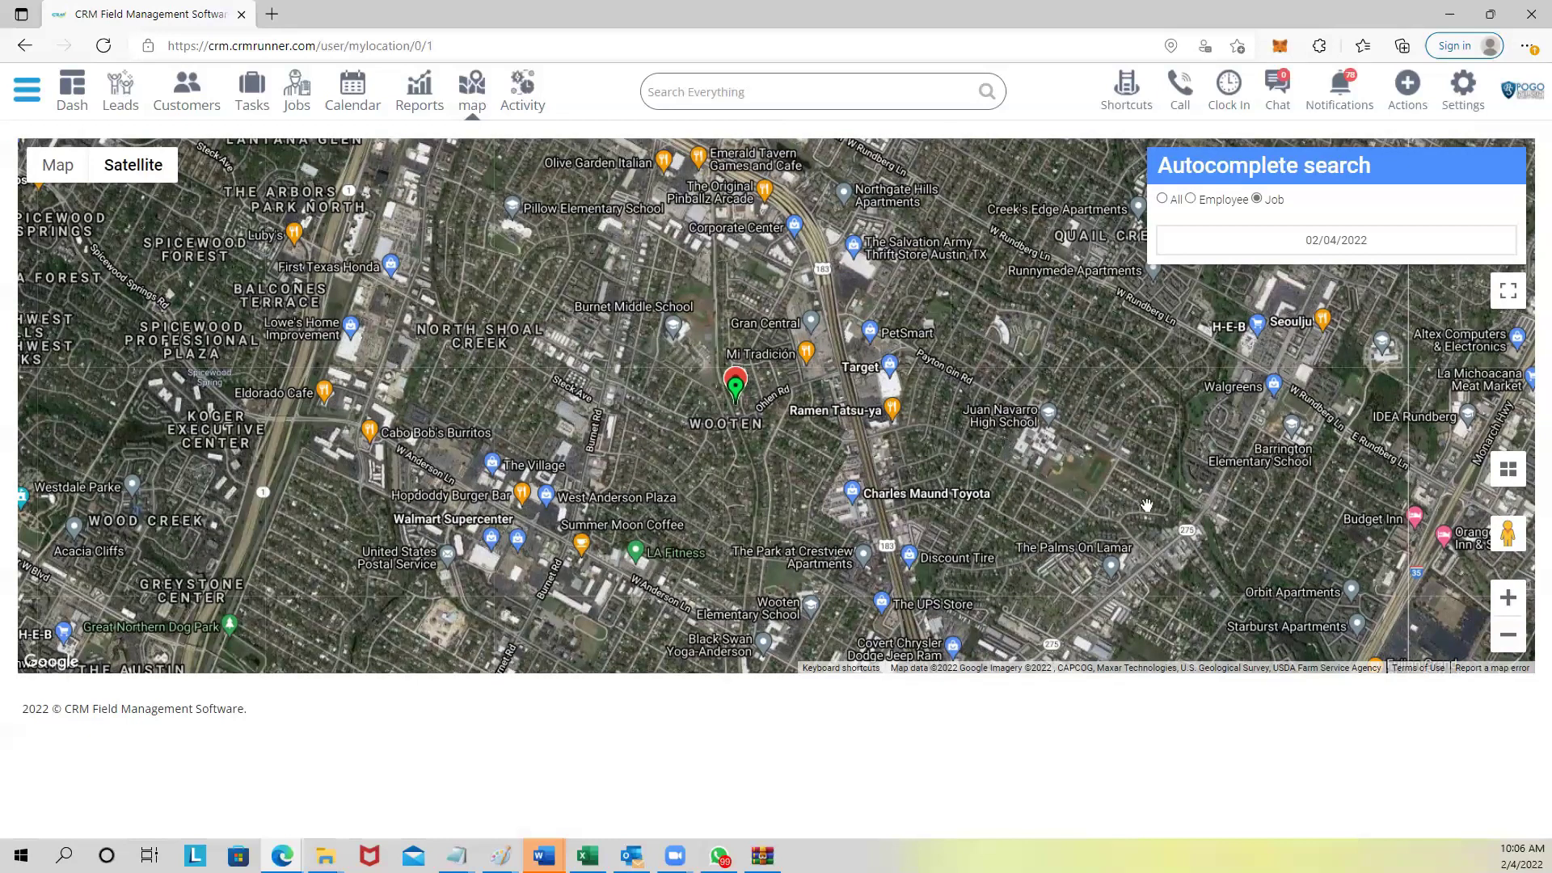
# View the install 10 cameras job popup, close it, zoom out, and open the main navigation sidebar.
pyautogui.click(735, 388)
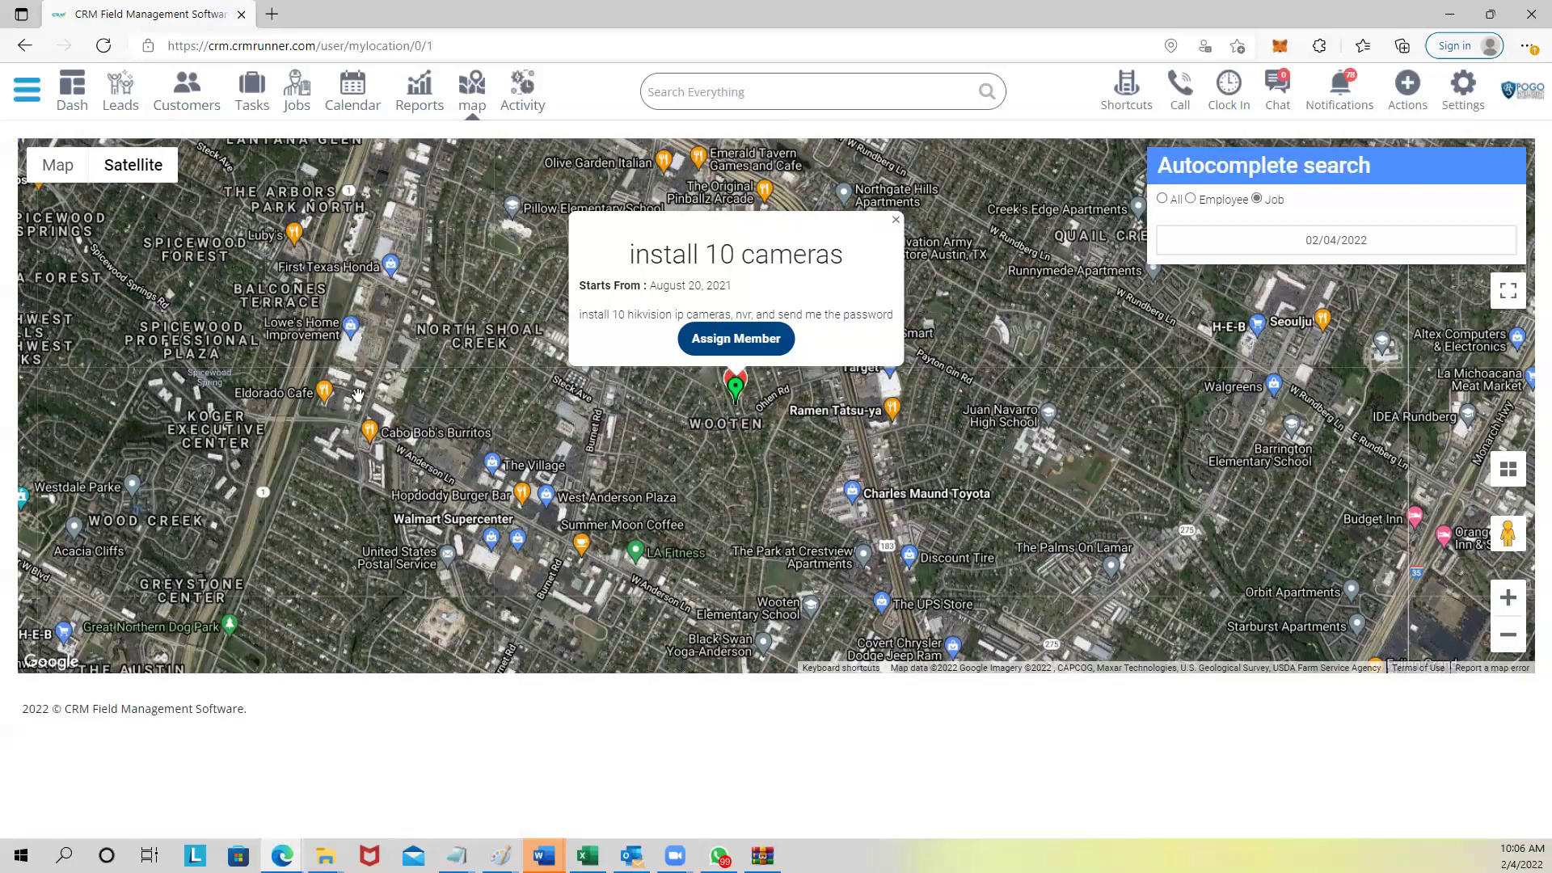
pyautogui.click(895, 220)
pyautogui.scroll(-1, 635, 329)
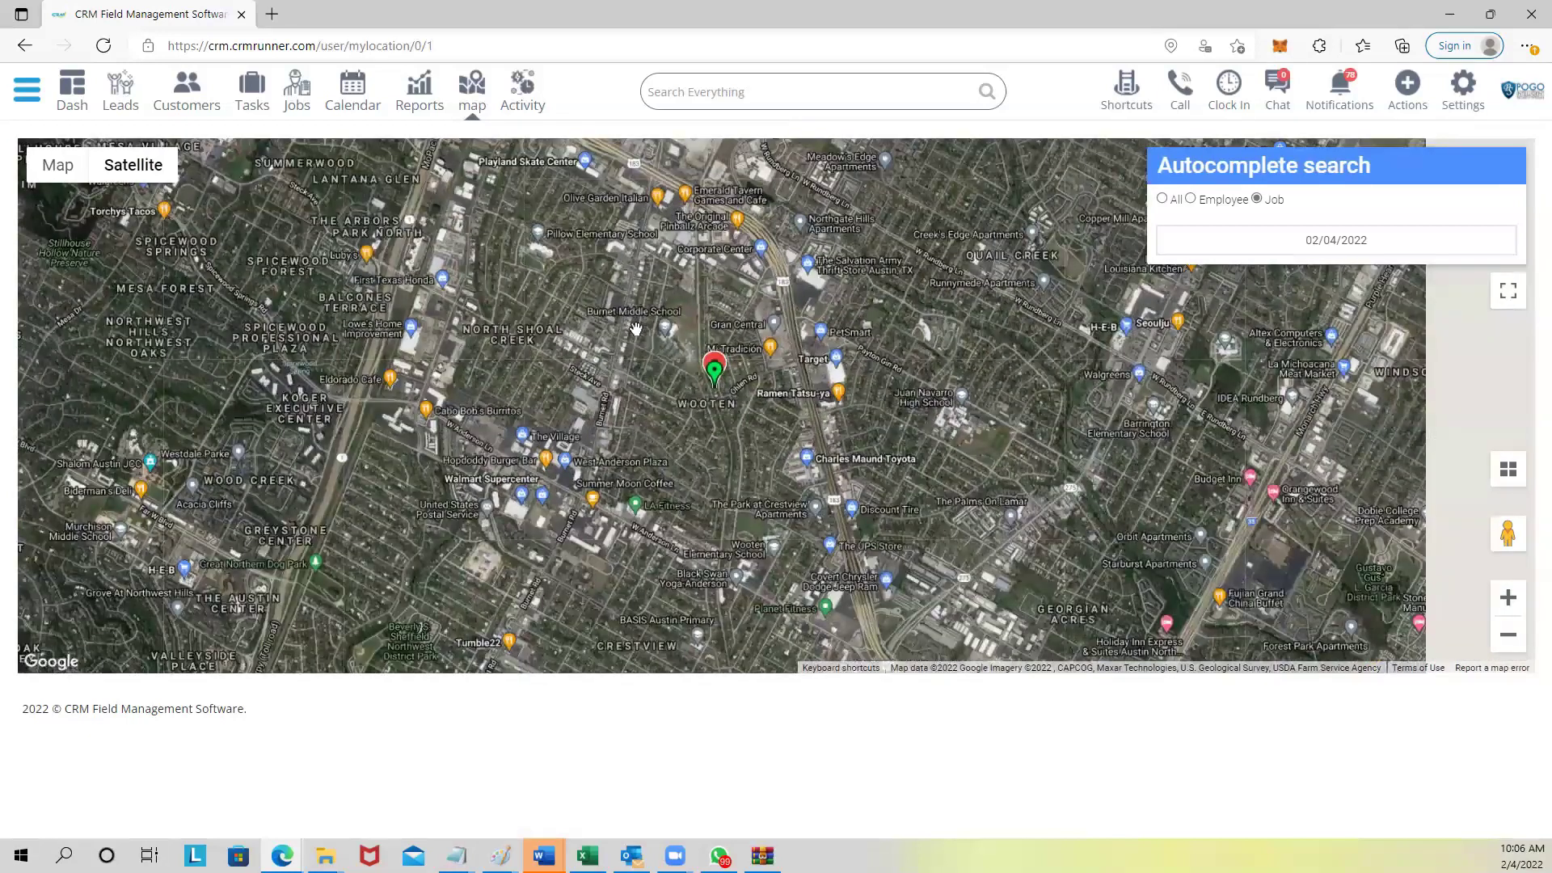
pyautogui.scroll(-2, 636, 328)
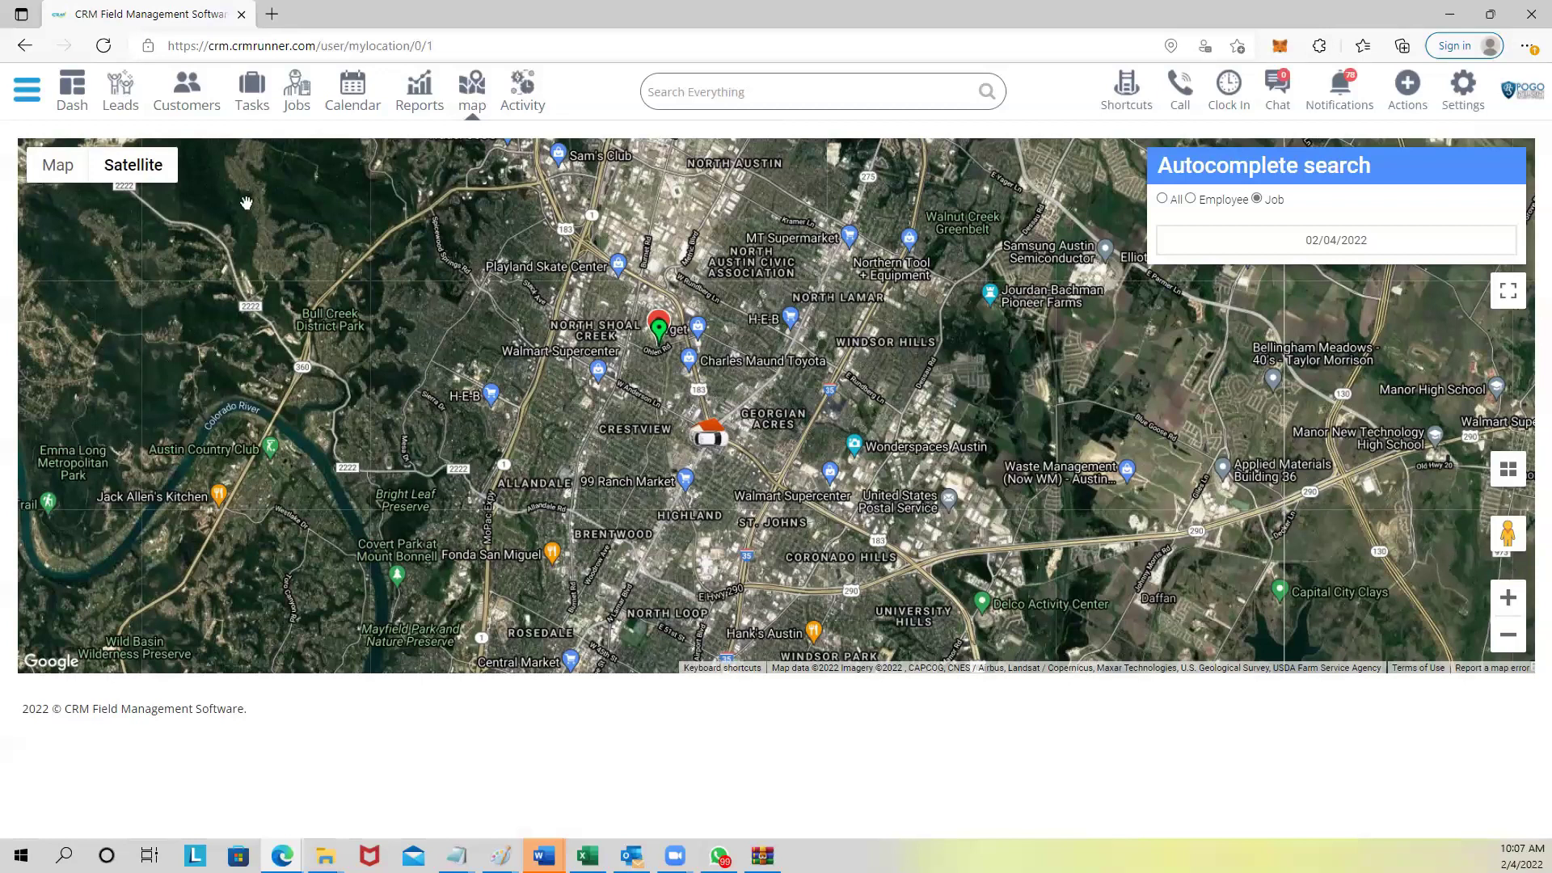
pyautogui.click(29, 105)
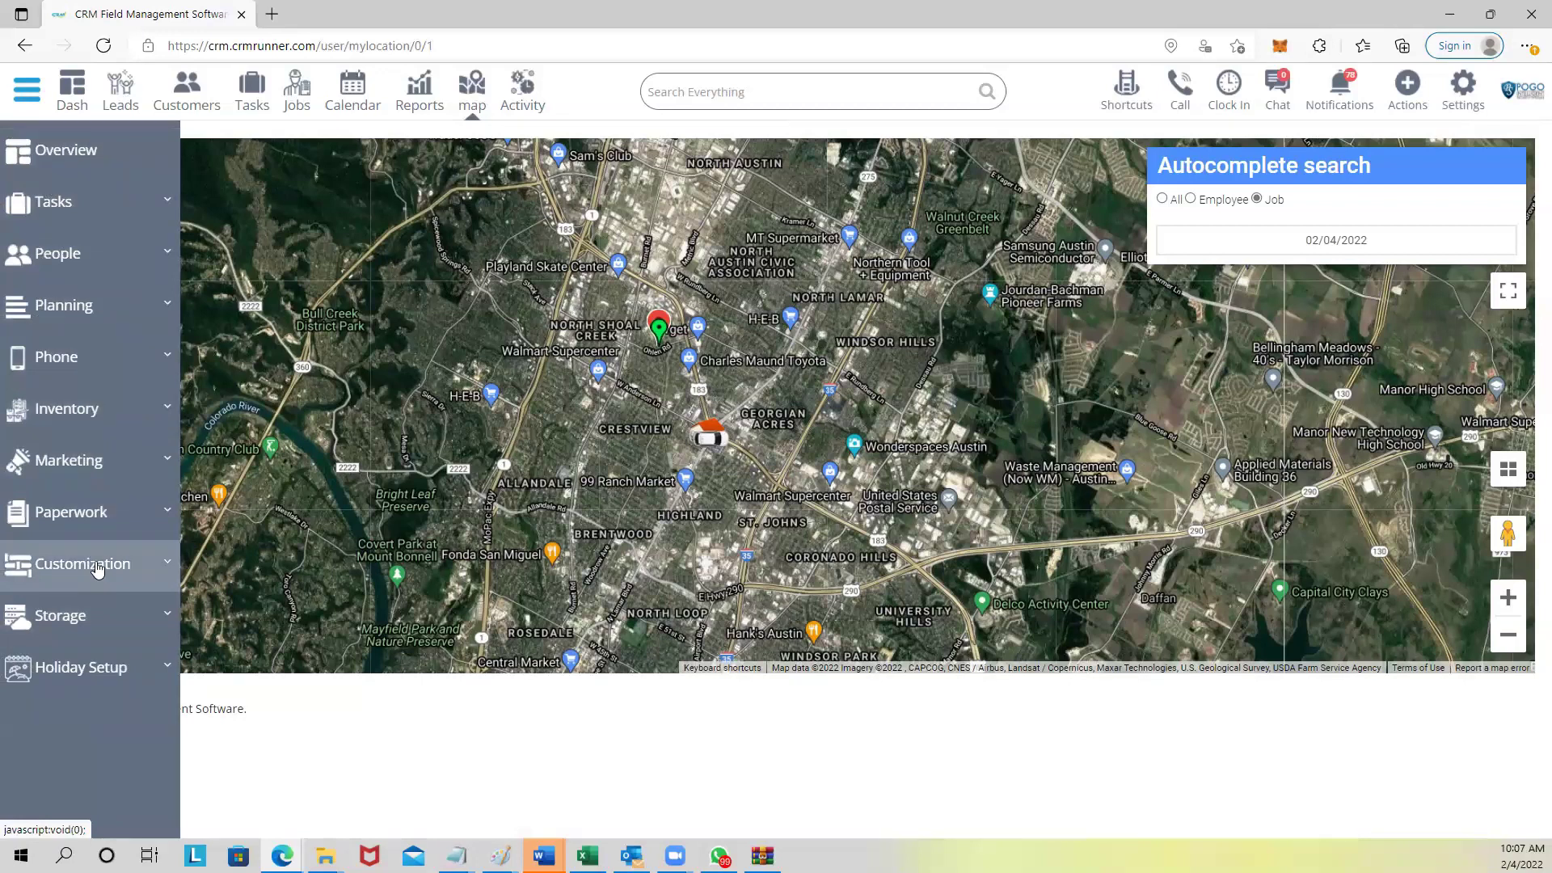
# Expand Customization and open the Bookings settings page.
pyautogui.click(97, 566)
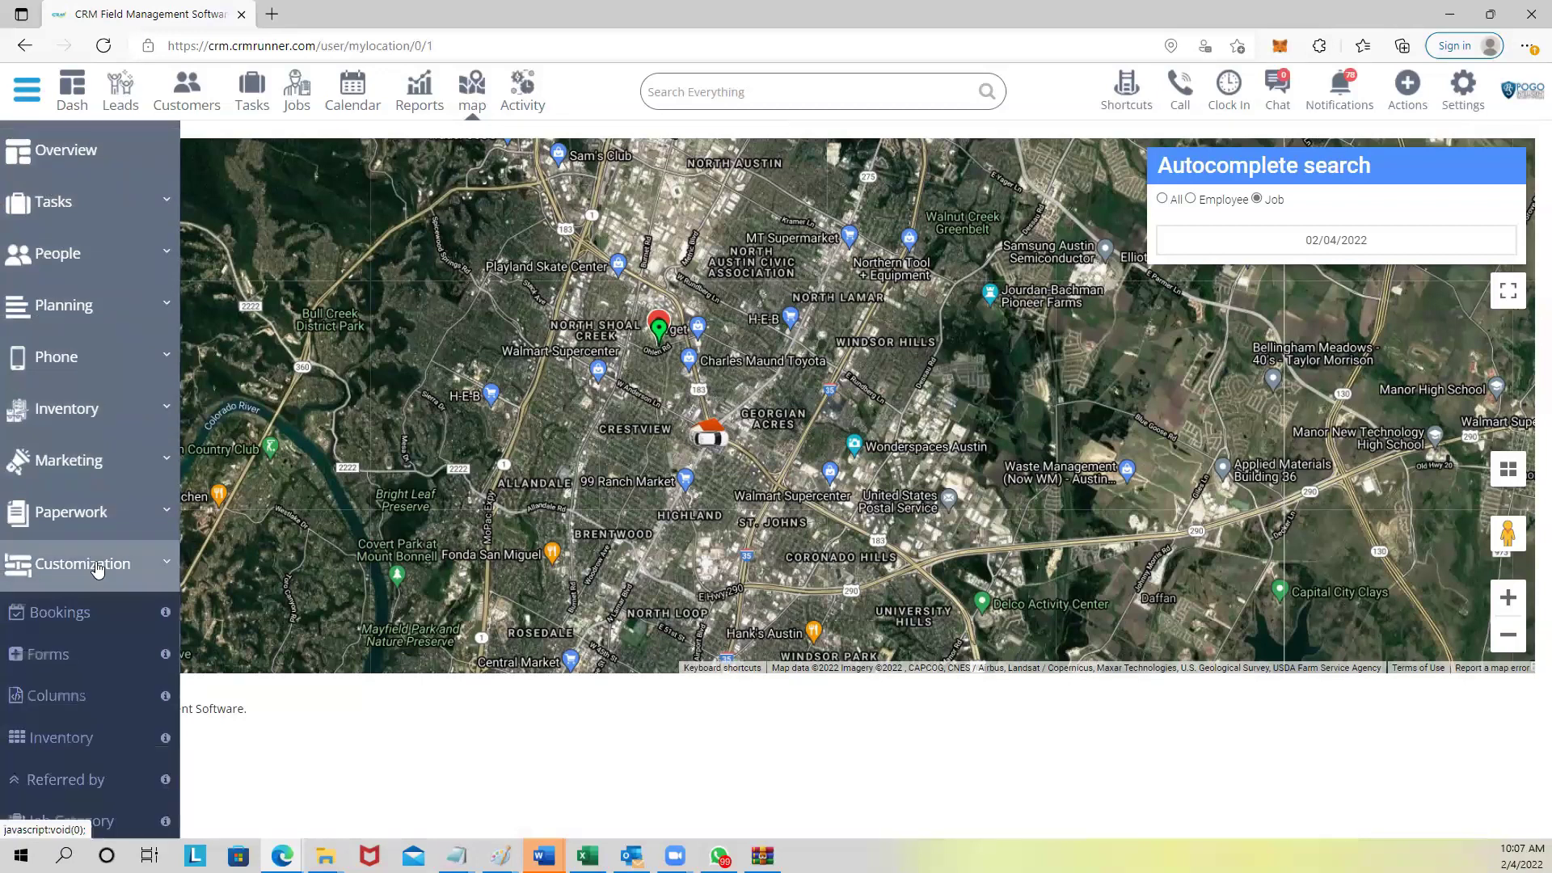
pyautogui.scroll(-2, 101, 631)
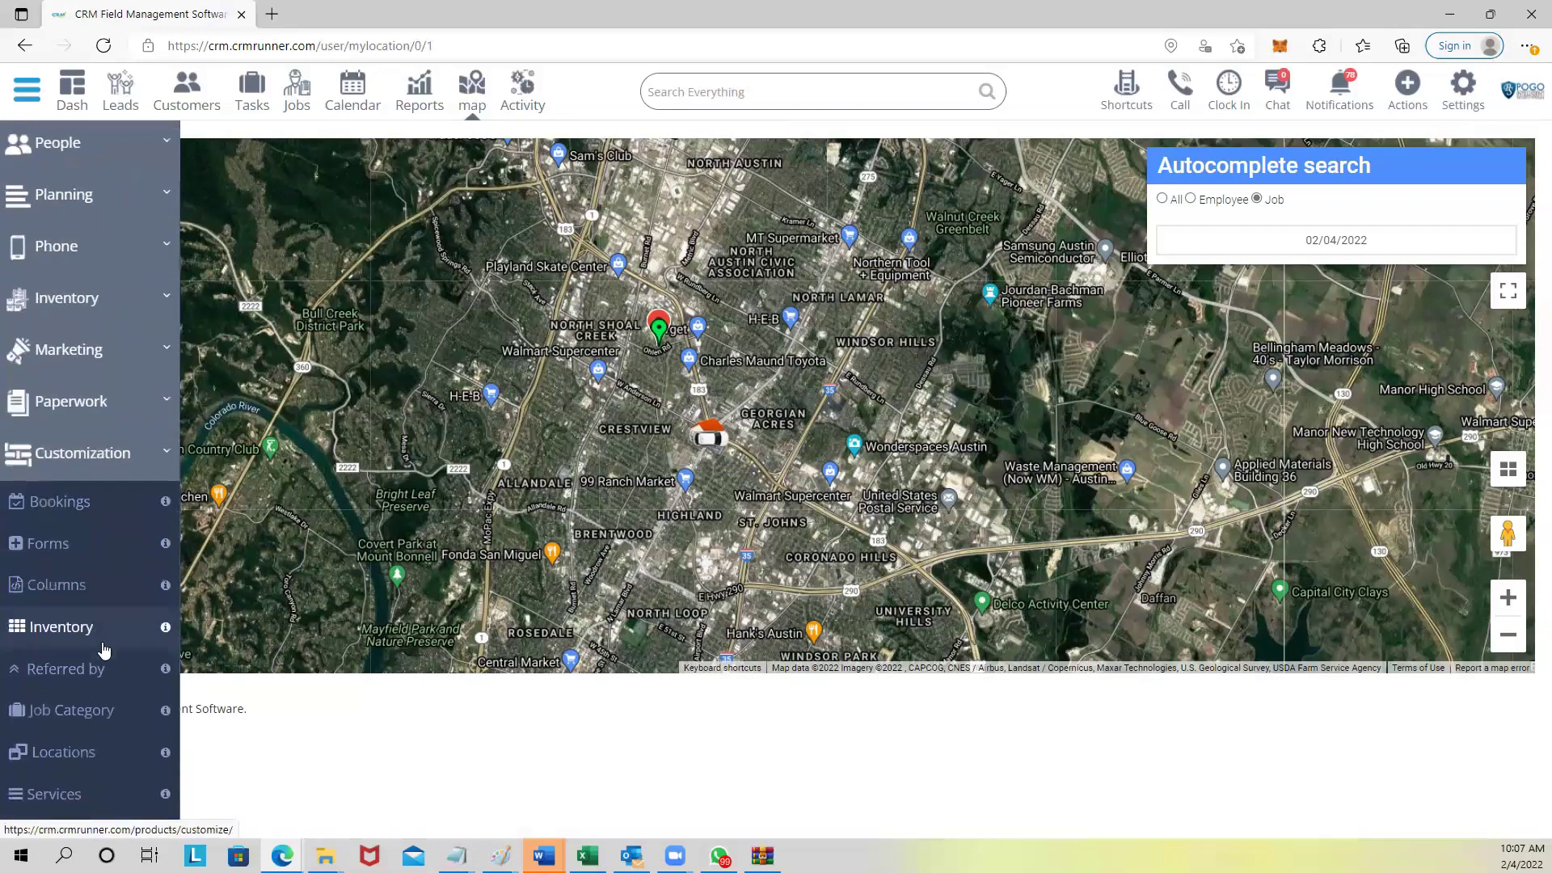
pyautogui.click(71, 507)
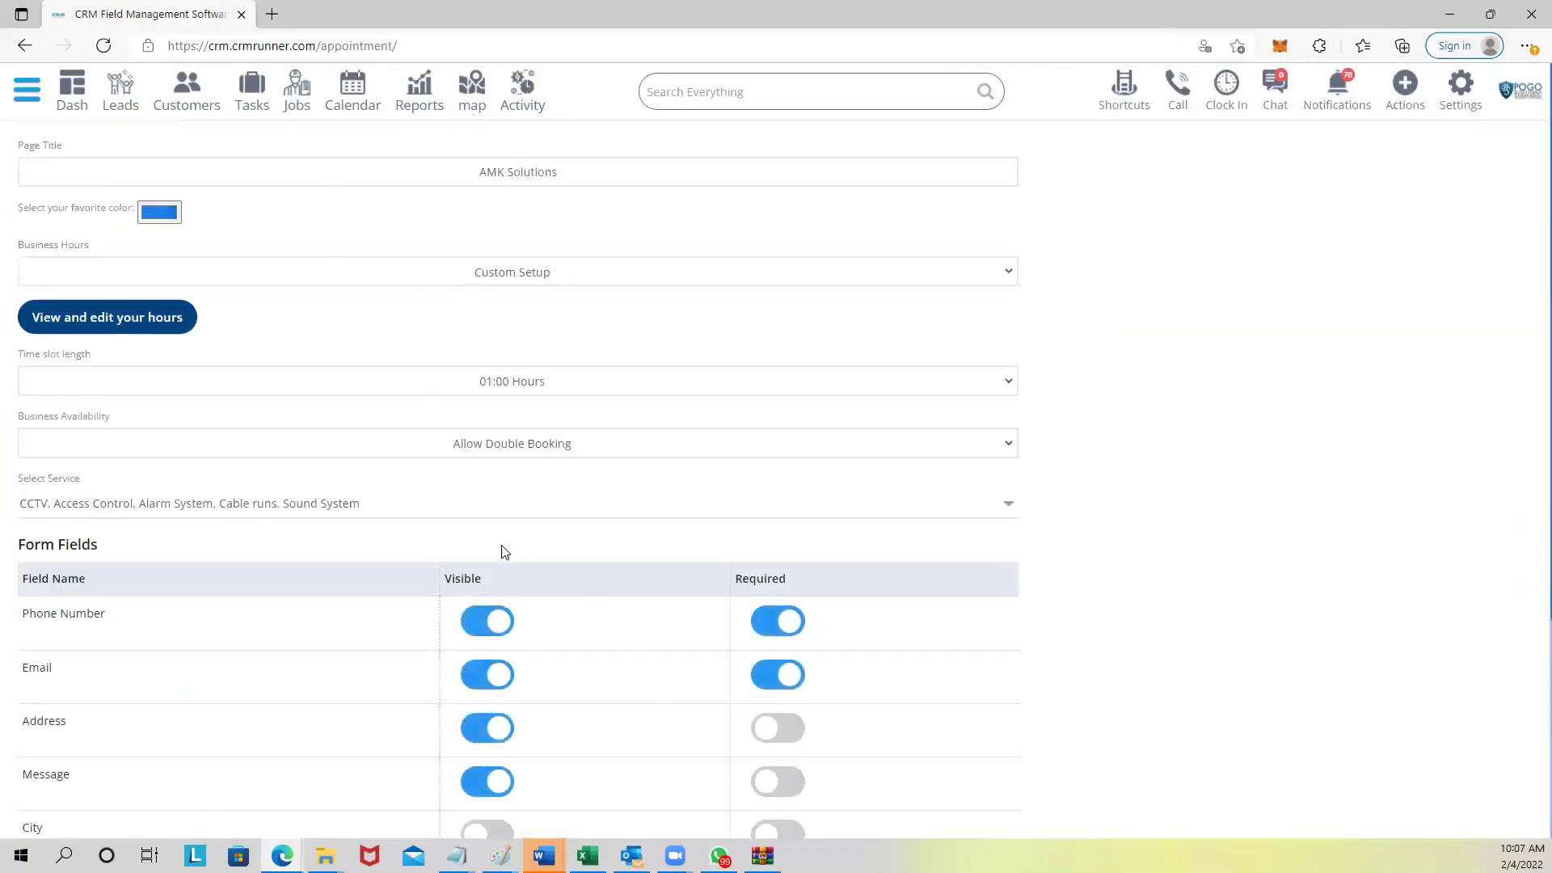
# Replace the booking page title AMK Solutions with 'Owl & Oak Catering'.
pyautogui.moveTo(464, 171); pyautogui.dragTo(646, 180)
pyautogui.write('A')
pyautogui.press('BackSpace')
pyautogui.write('Owl &')
pyautogui.write('OW')
pyautogui.press('BackSpace')
pyautogui.write('ak Catering')
# Change the booking page colour to a light grey (RGB 164, 171, 178).
pyautogui.click(159, 211)
pyautogui.click(177, 278)
pyautogui.moveTo(177, 278); pyautogui.dragTo(142, 278)
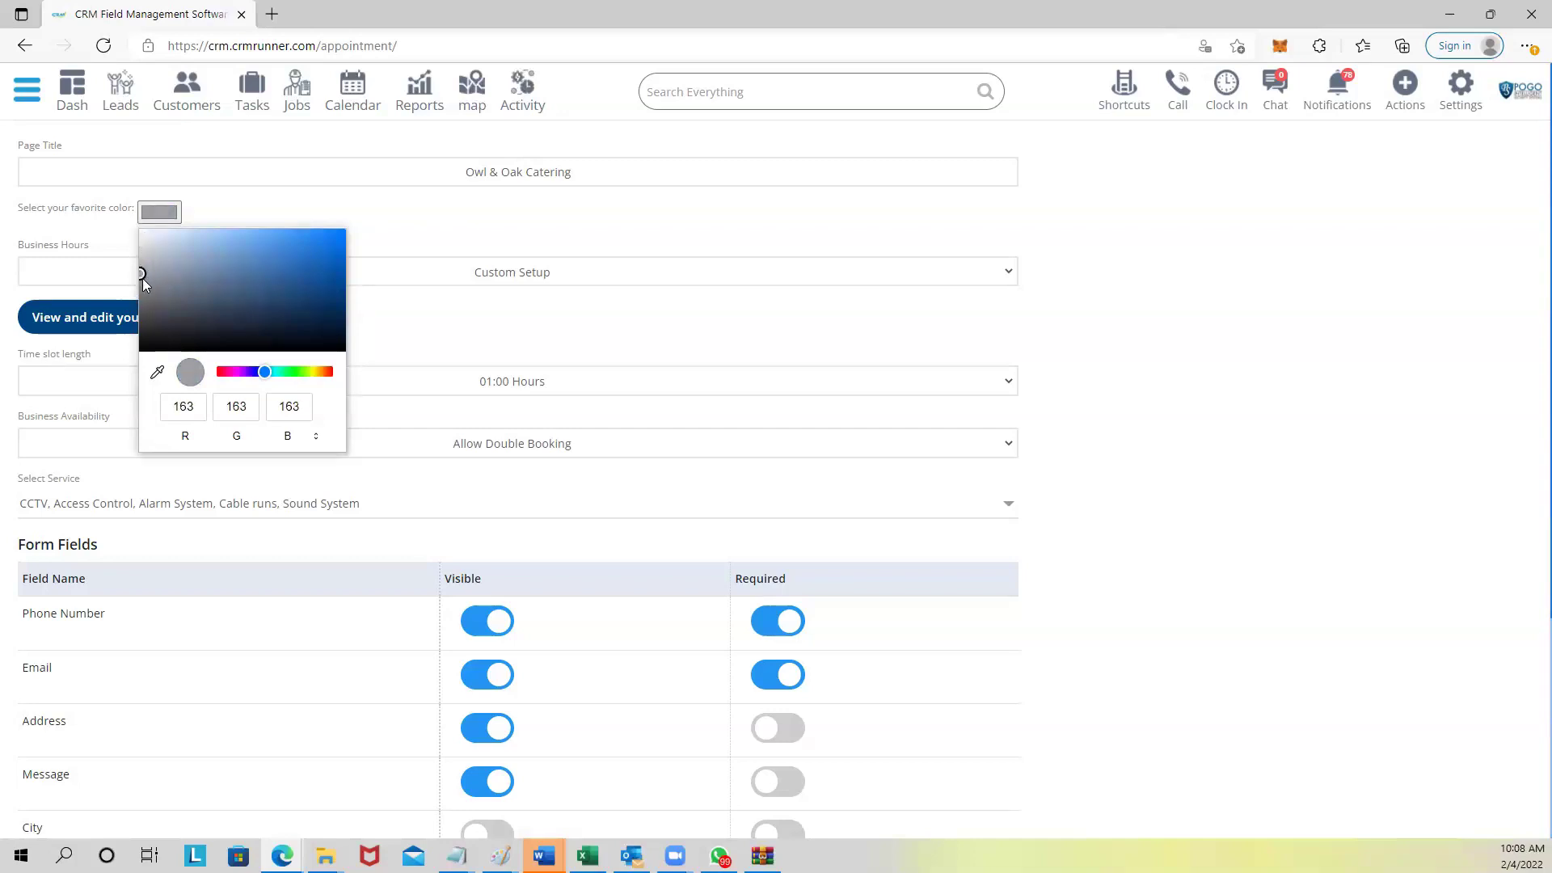
pyautogui.click(165, 255)
pyautogui.click(157, 266)
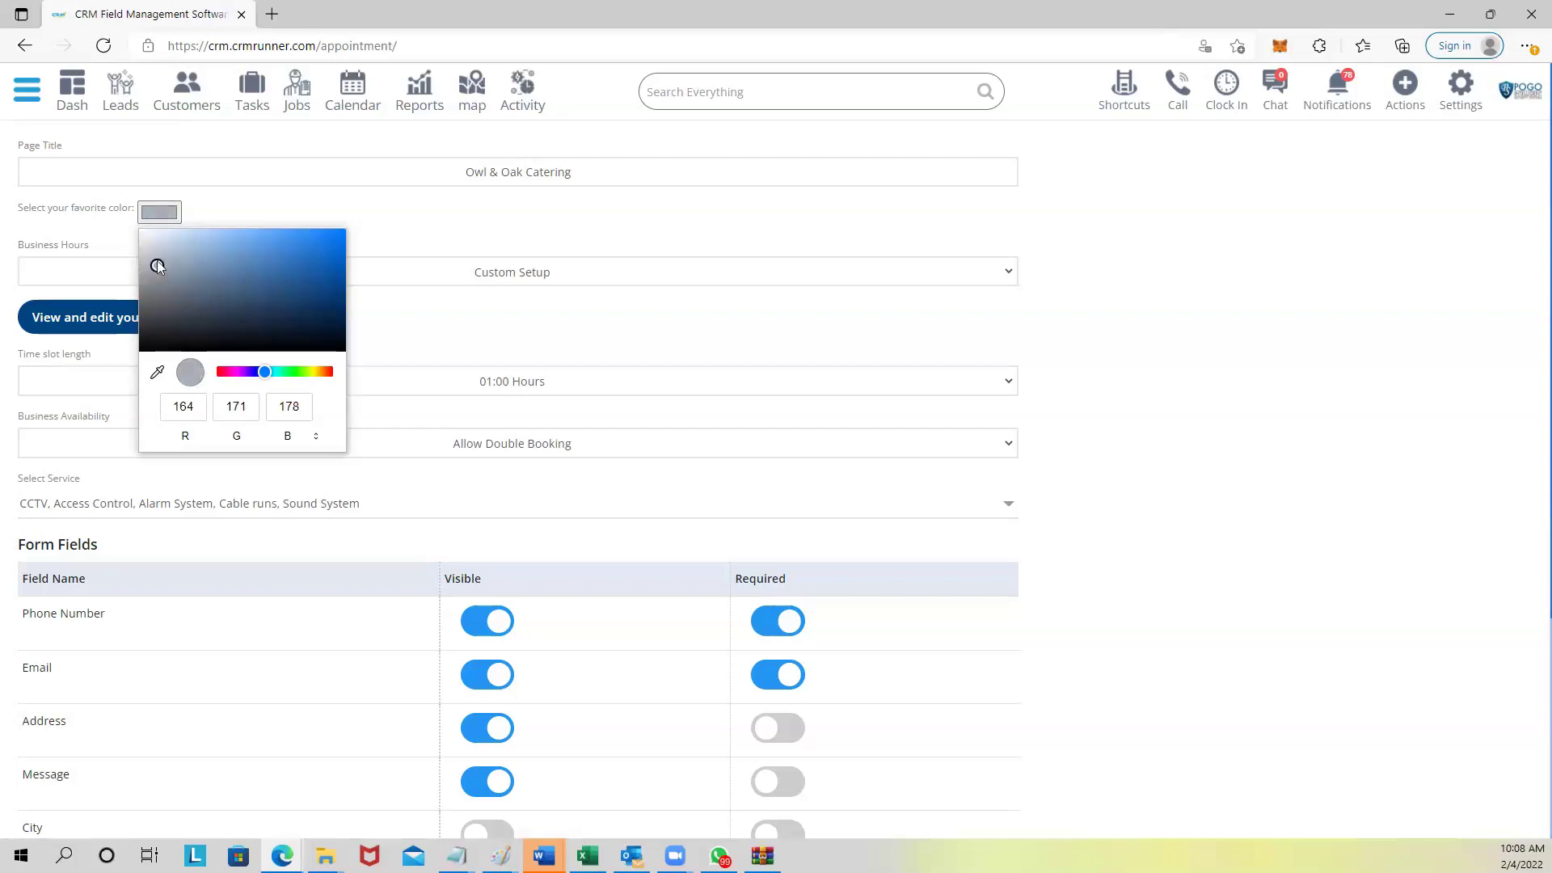
pyautogui.click(369, 305)
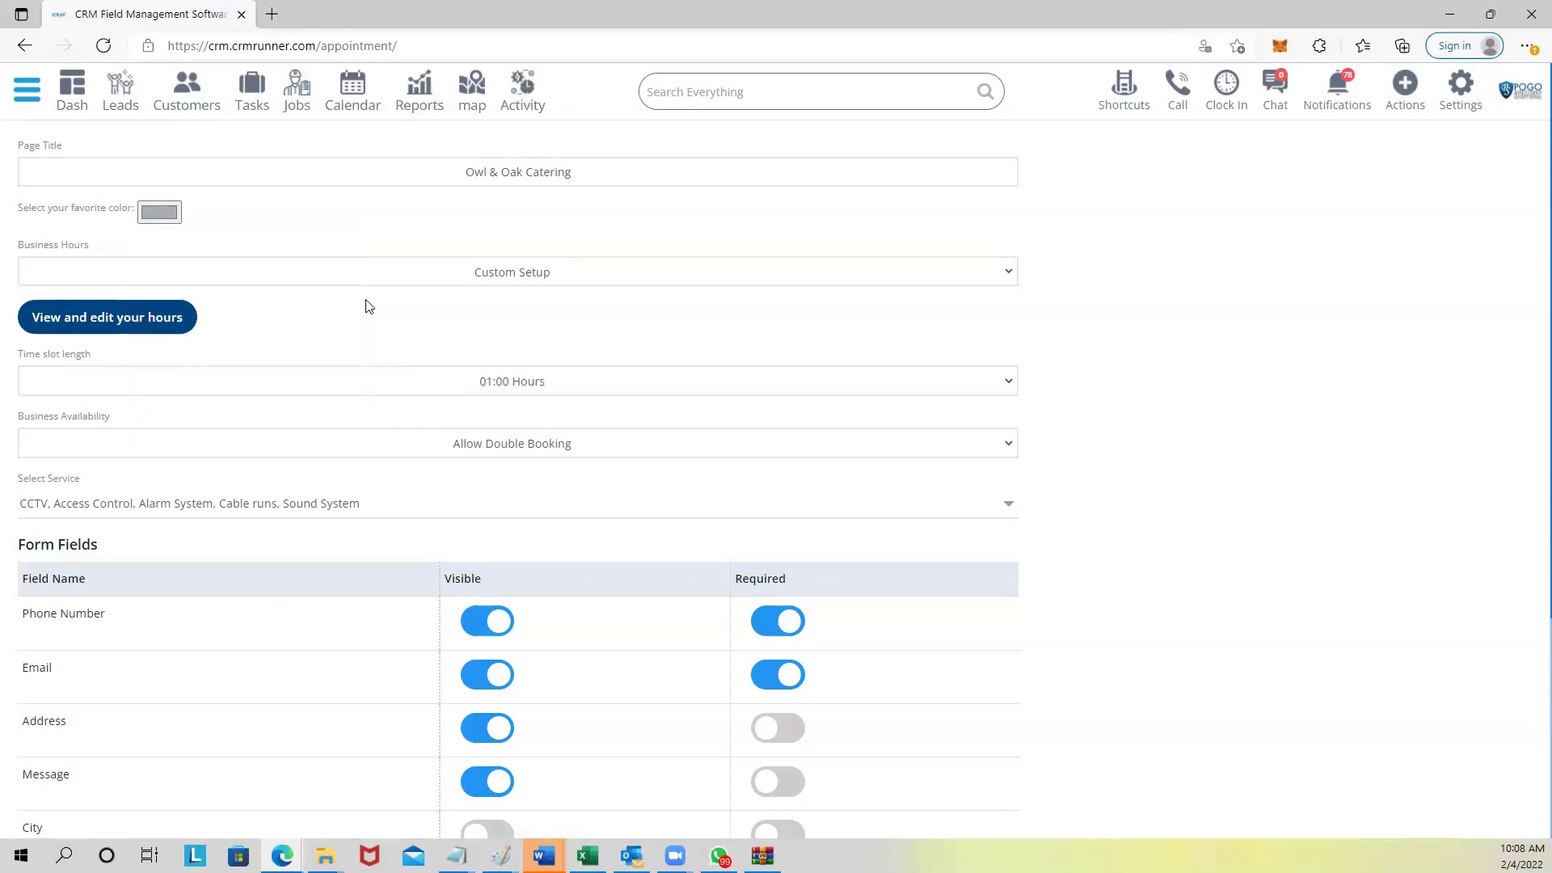
# Review the business hours choices and weekly schedule, leaving Custom Setup unchanged.
pyautogui.click(473, 274)
pyautogui.click(249, 366)
pyautogui.click(162, 317)
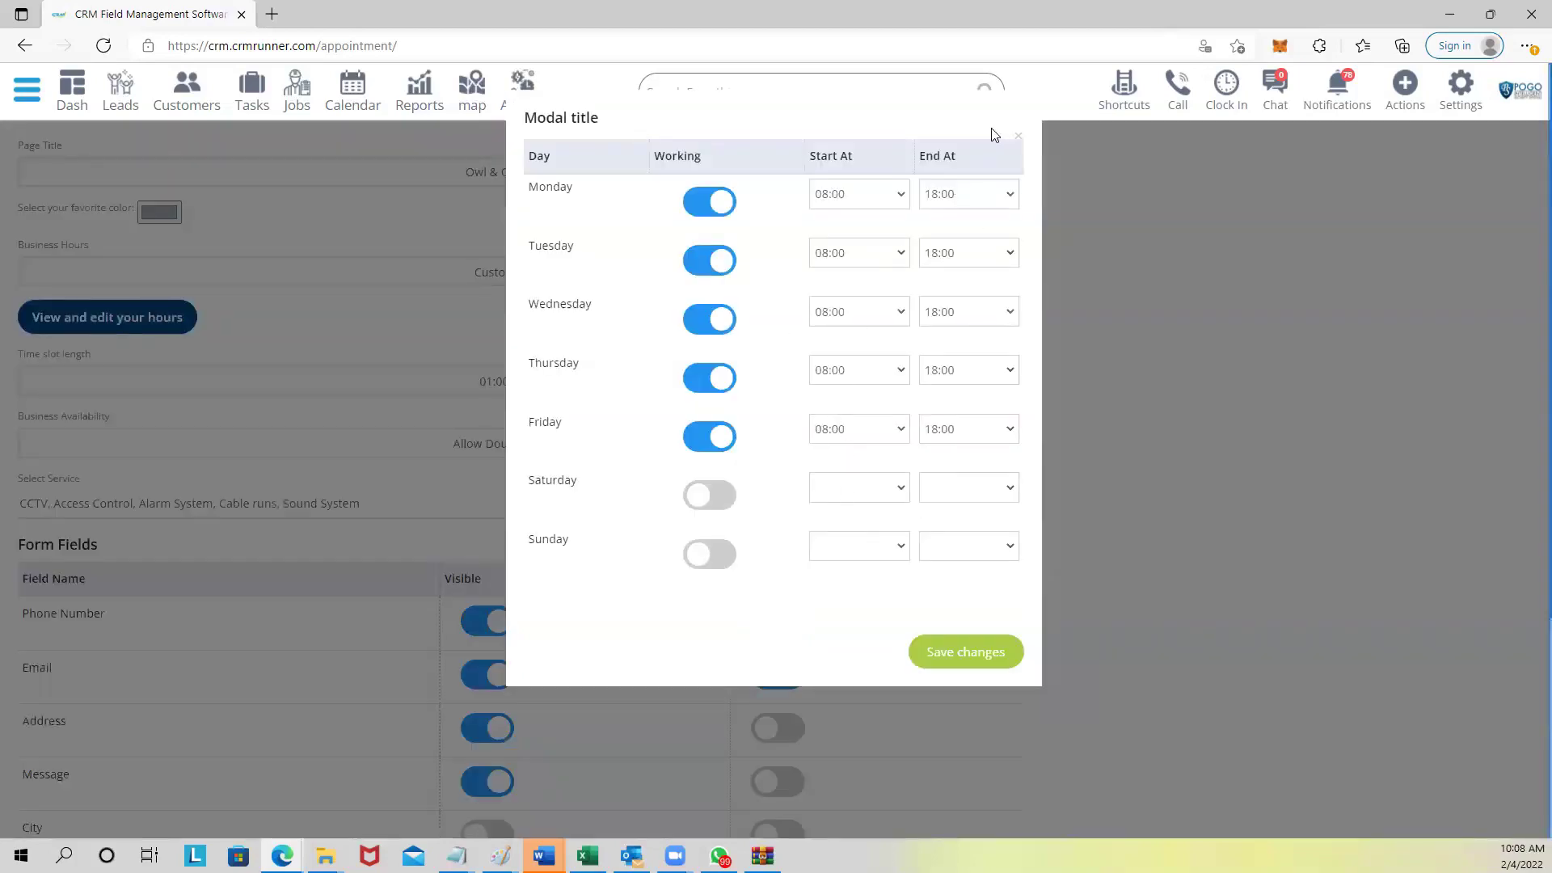
pyautogui.click(1017, 136)
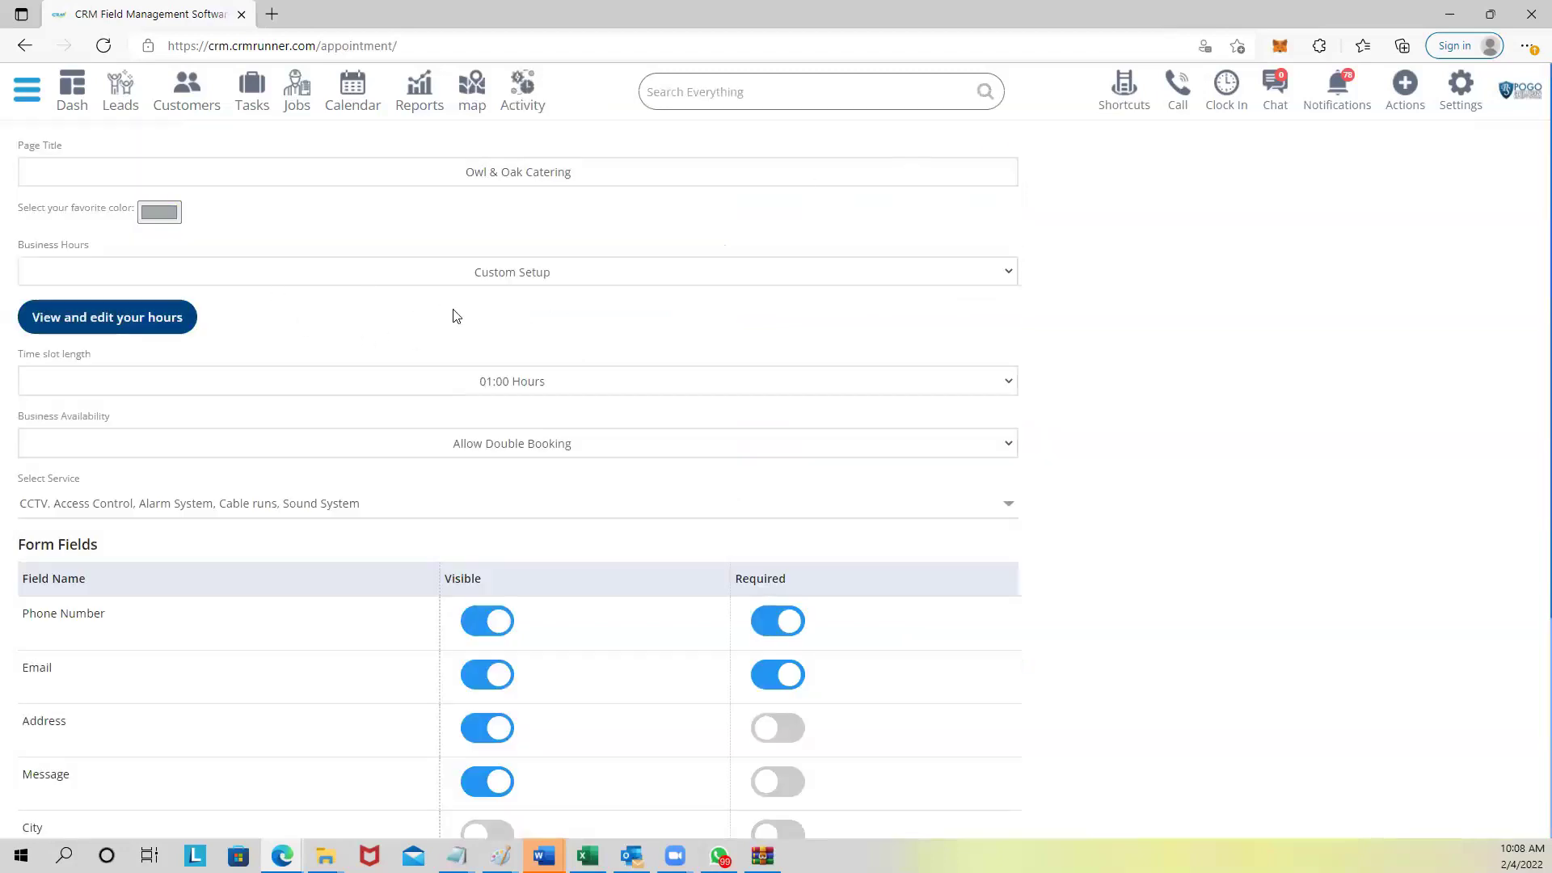
# Set Business Availability to Choose Number of Bookings per Slot, keeping 1 booking per slot.
pyautogui.scroll(-1, 437, 356)
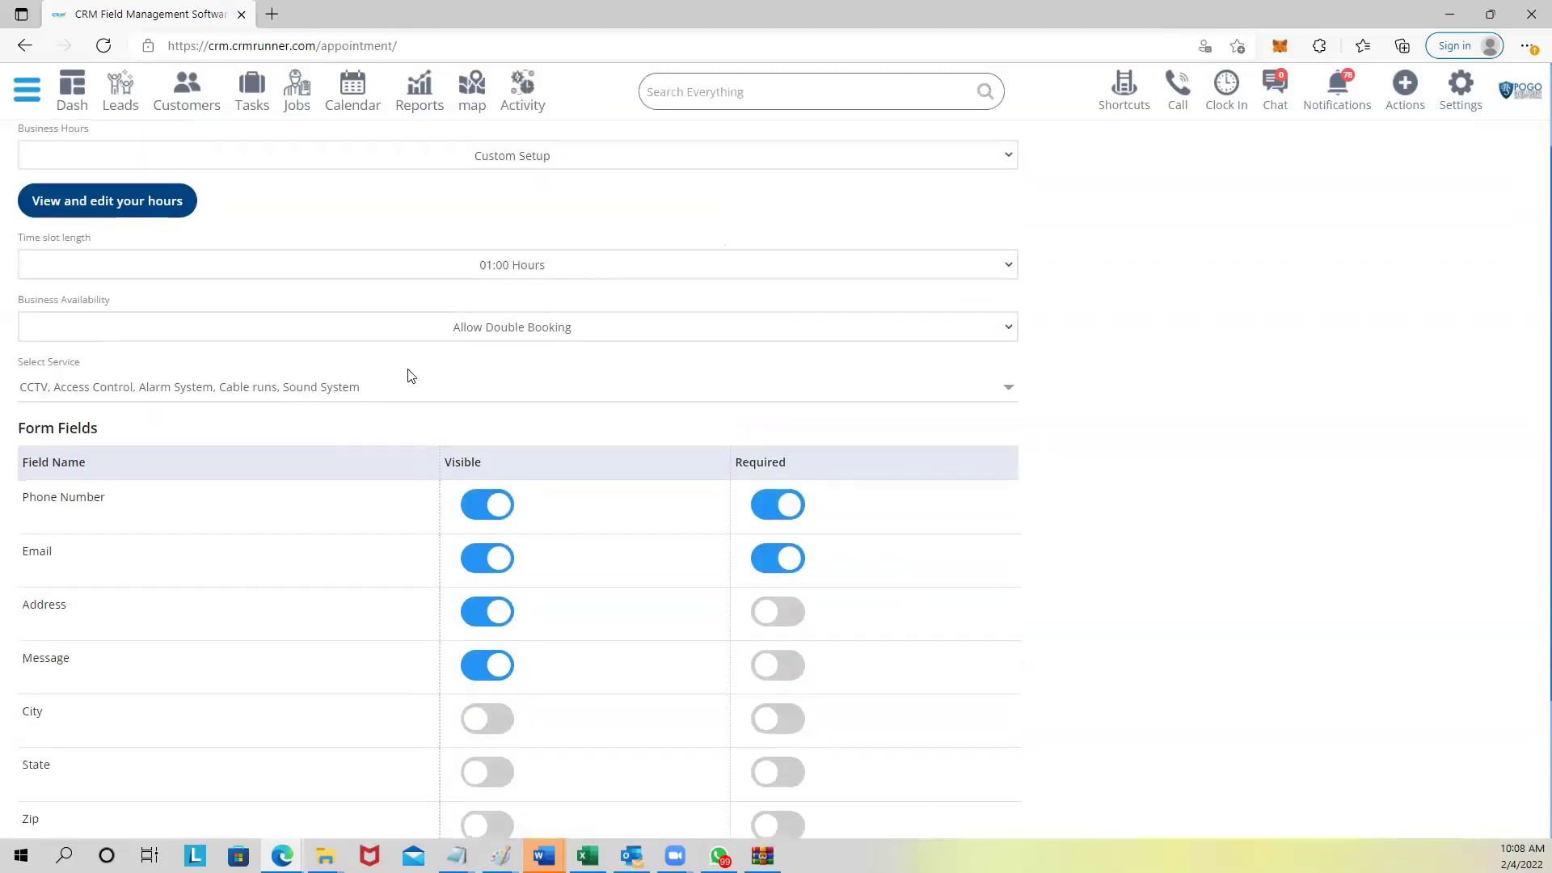
pyautogui.click(210, 390)
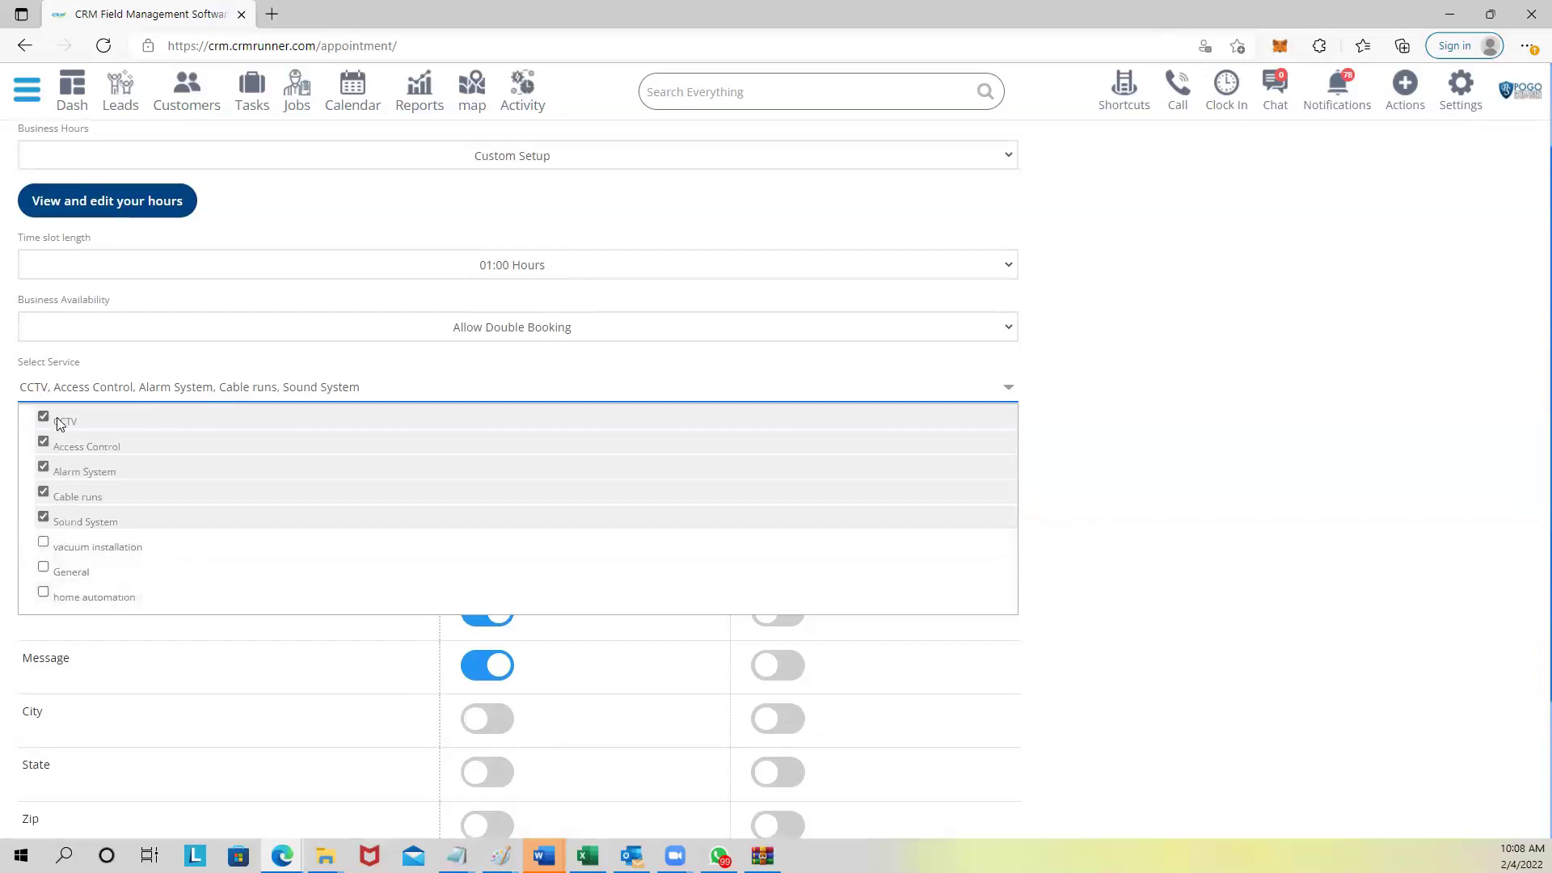
pyautogui.click(83, 362)
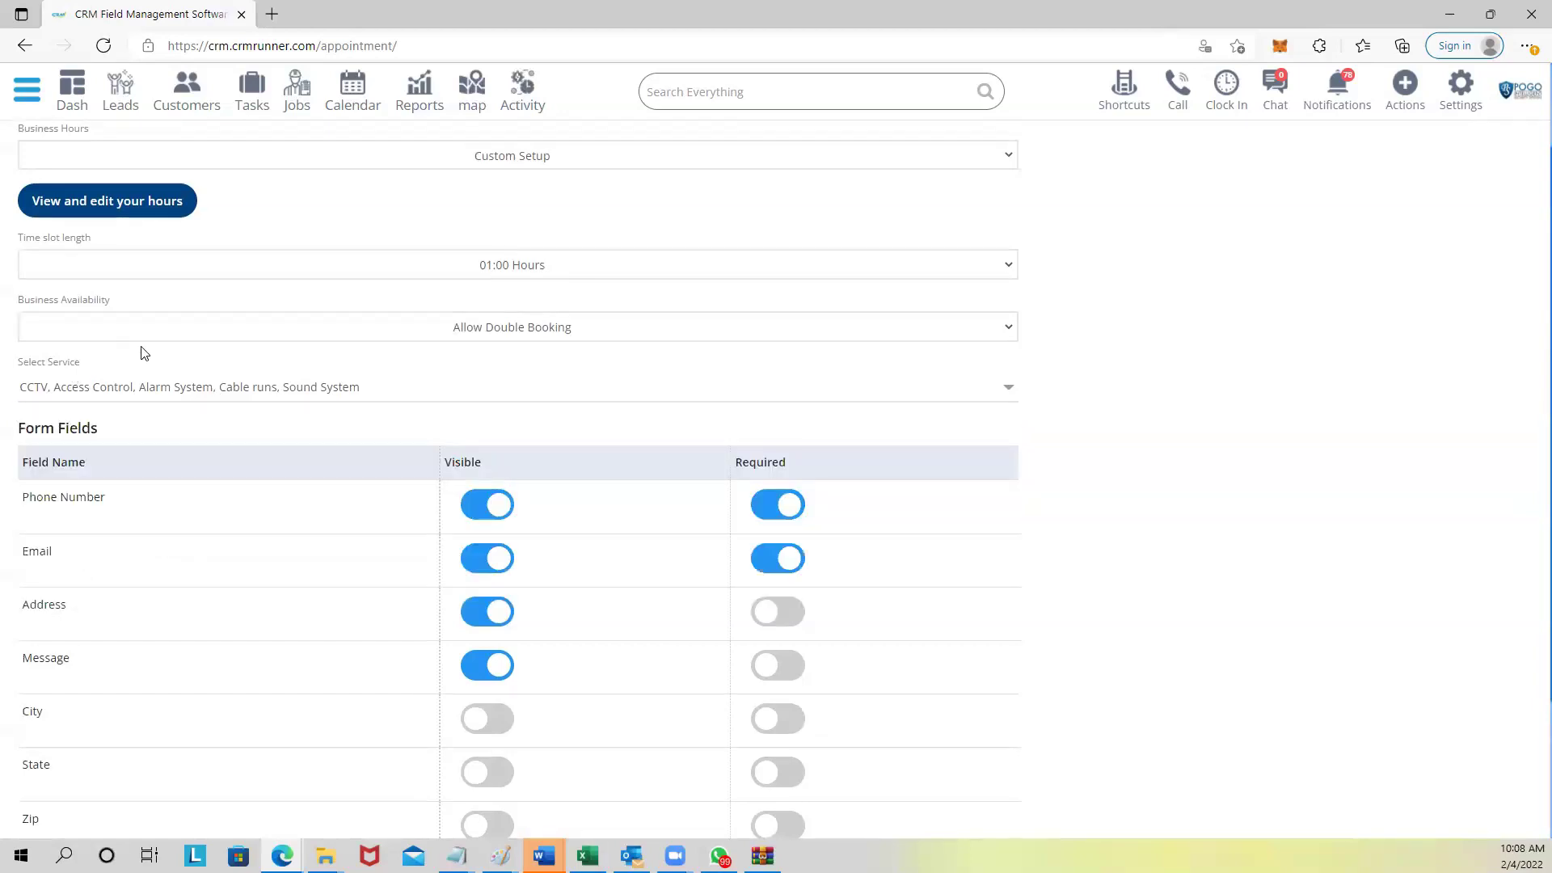
pyautogui.scroll(-1, 162, 346)
pyautogui.click(501, 216)
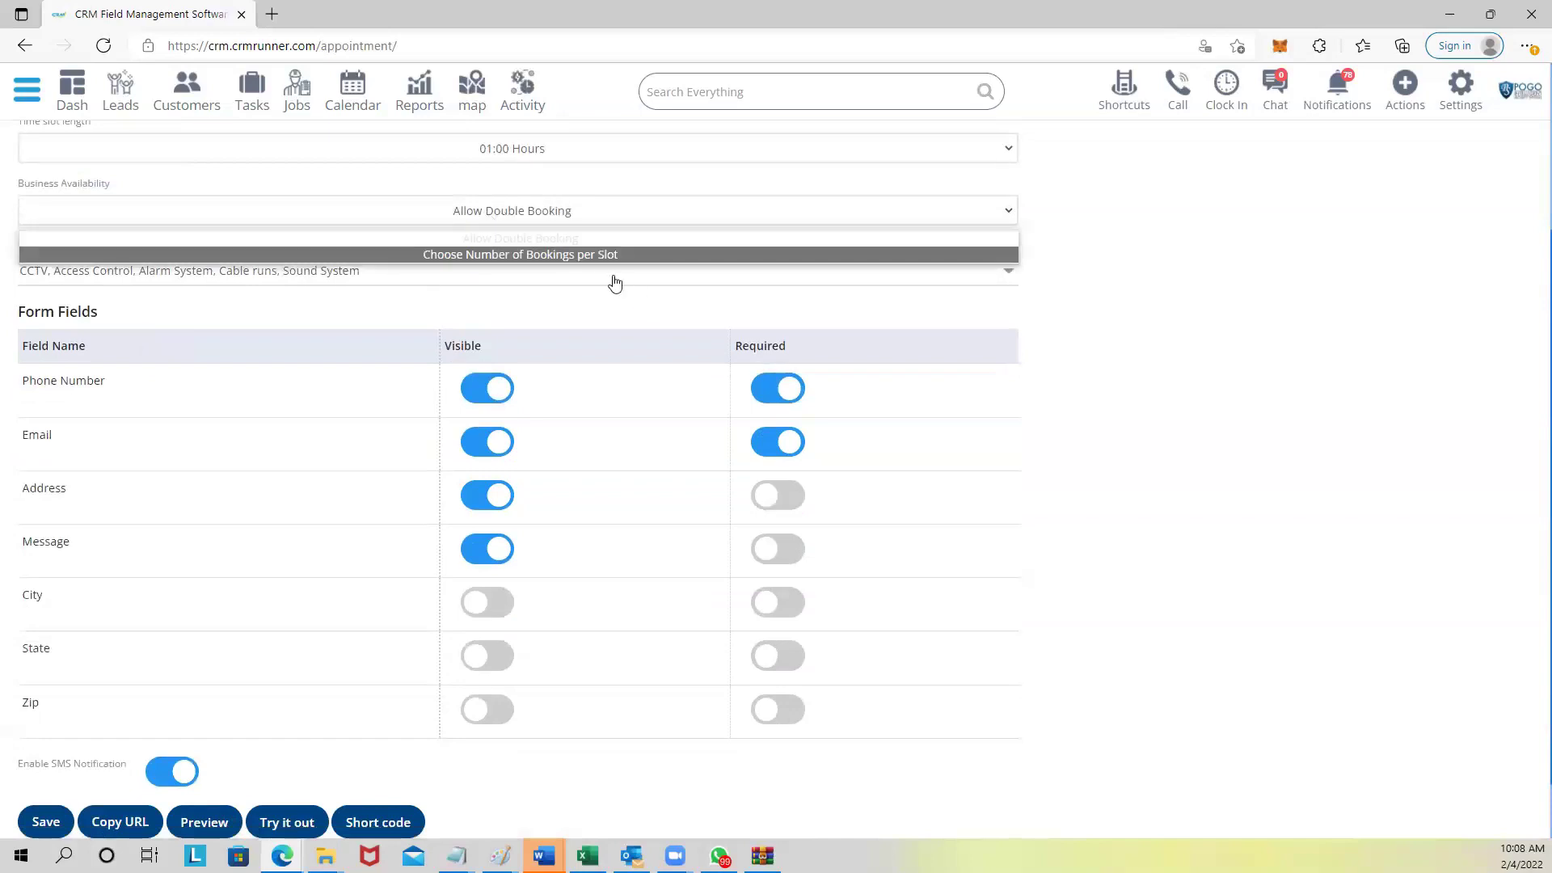
pyautogui.click(452, 257)
pyautogui.click(529, 279)
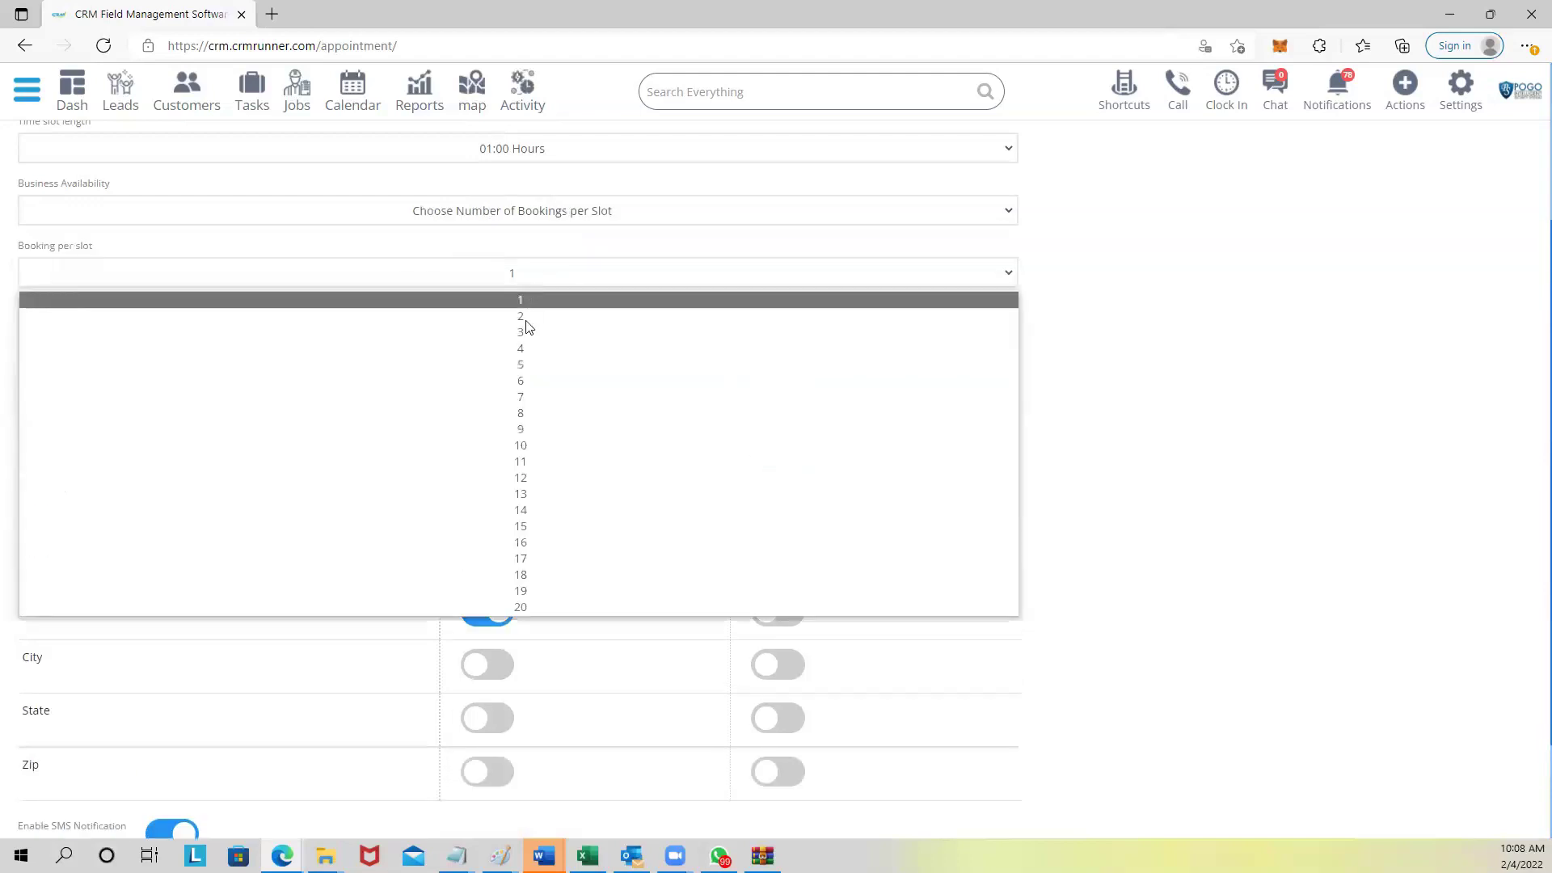
pyautogui.click(518, 253)
# Save the appointment setup and preview the public booking page.
pyautogui.scroll(-3, 481, 283)
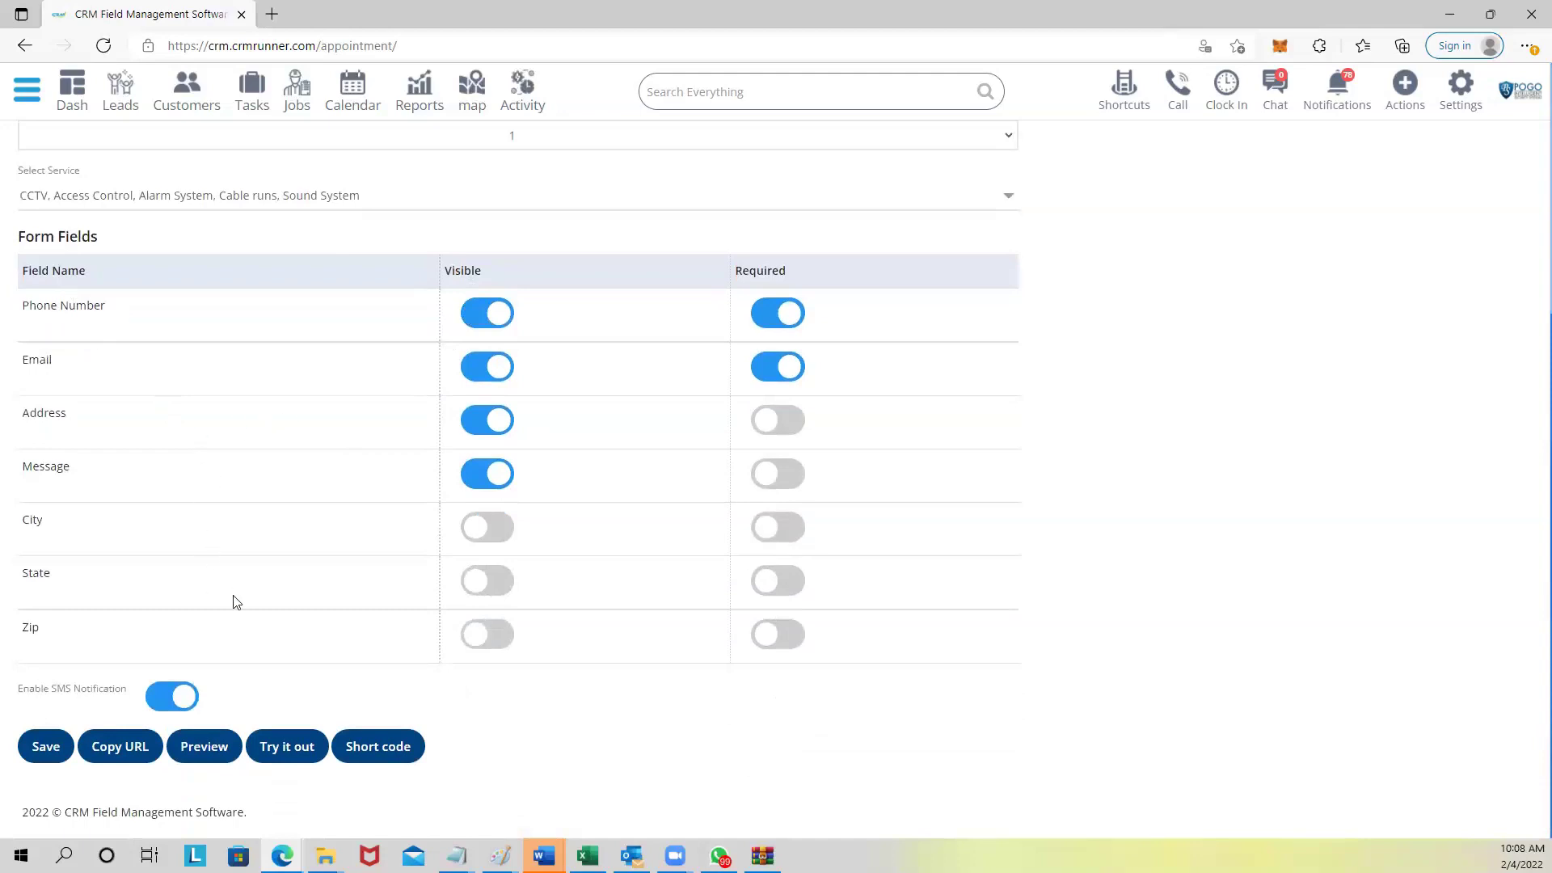
pyautogui.moveTo(18, 692); pyautogui.dragTo(126, 695)
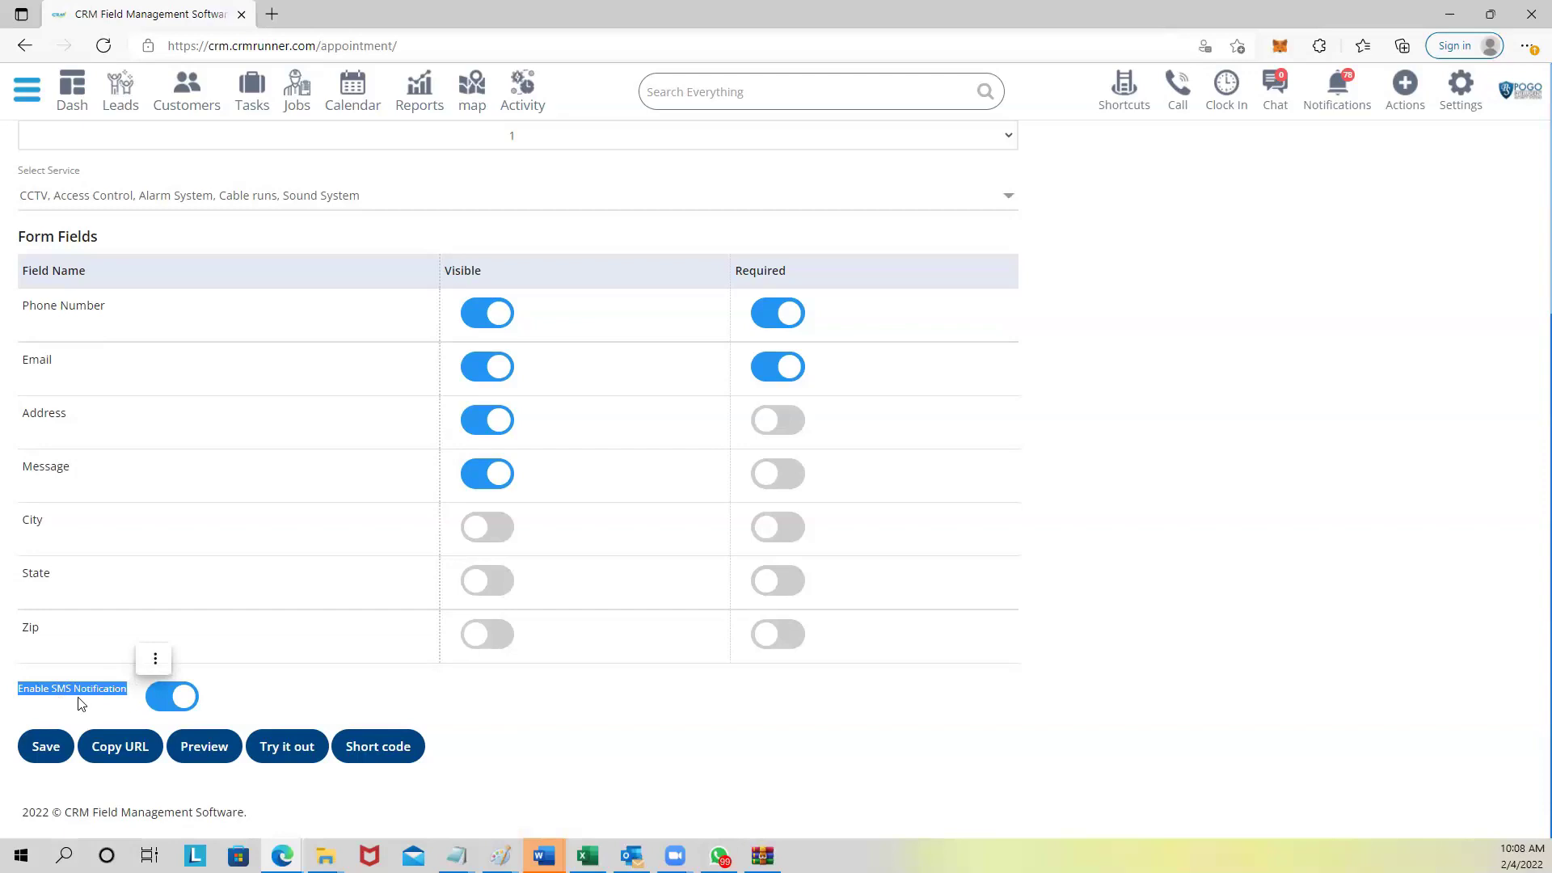
pyautogui.click(42, 750)
pyautogui.scroll(-5, 340, 675)
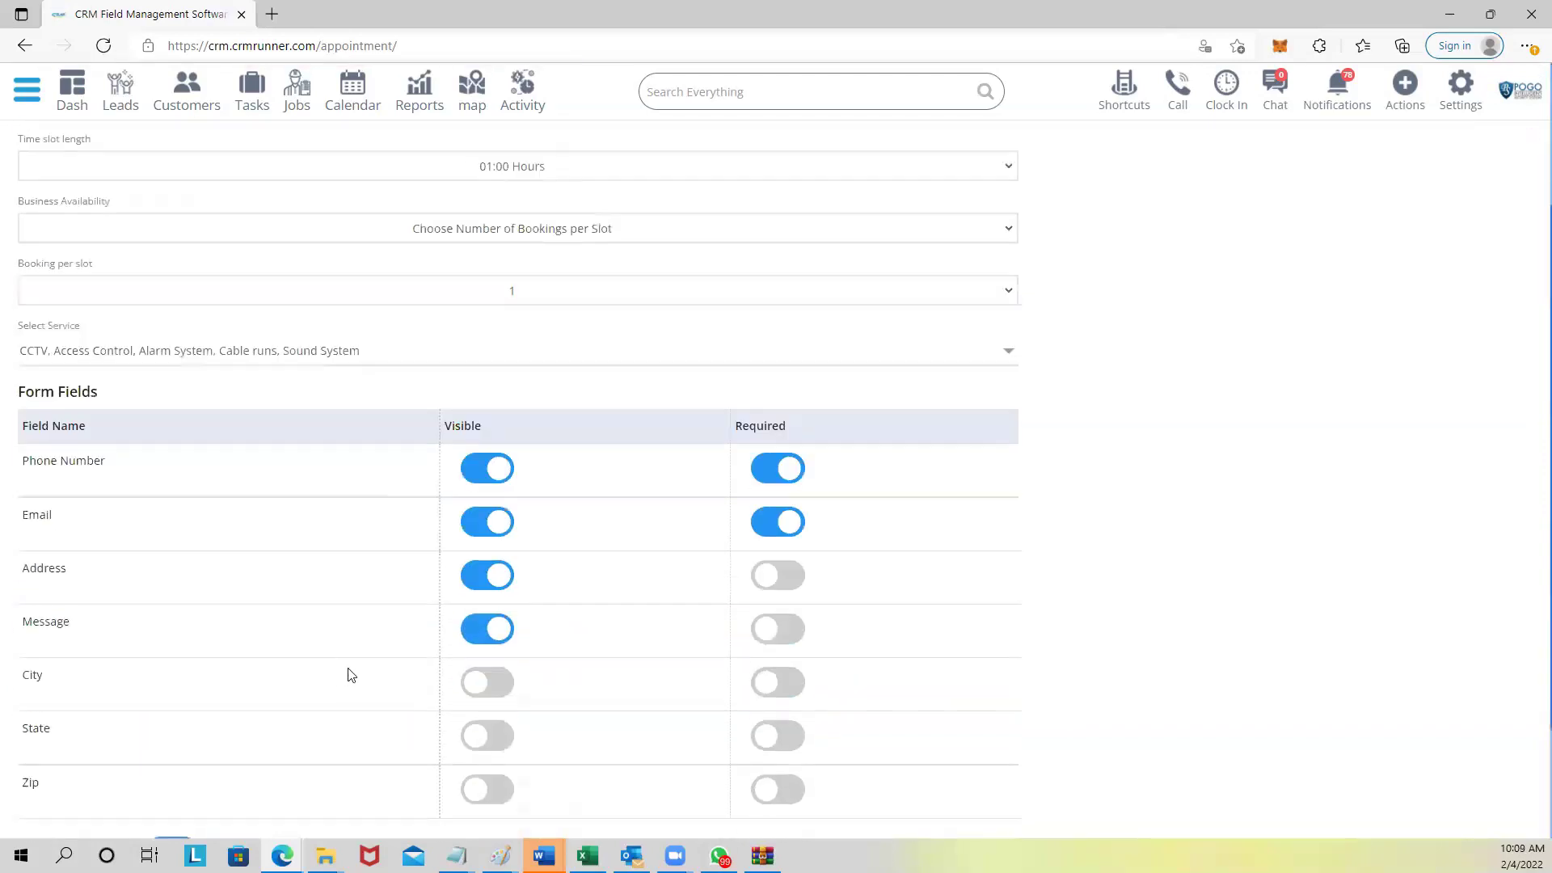
pyautogui.click(204, 747)
pyautogui.scroll(5, 1268, 350)
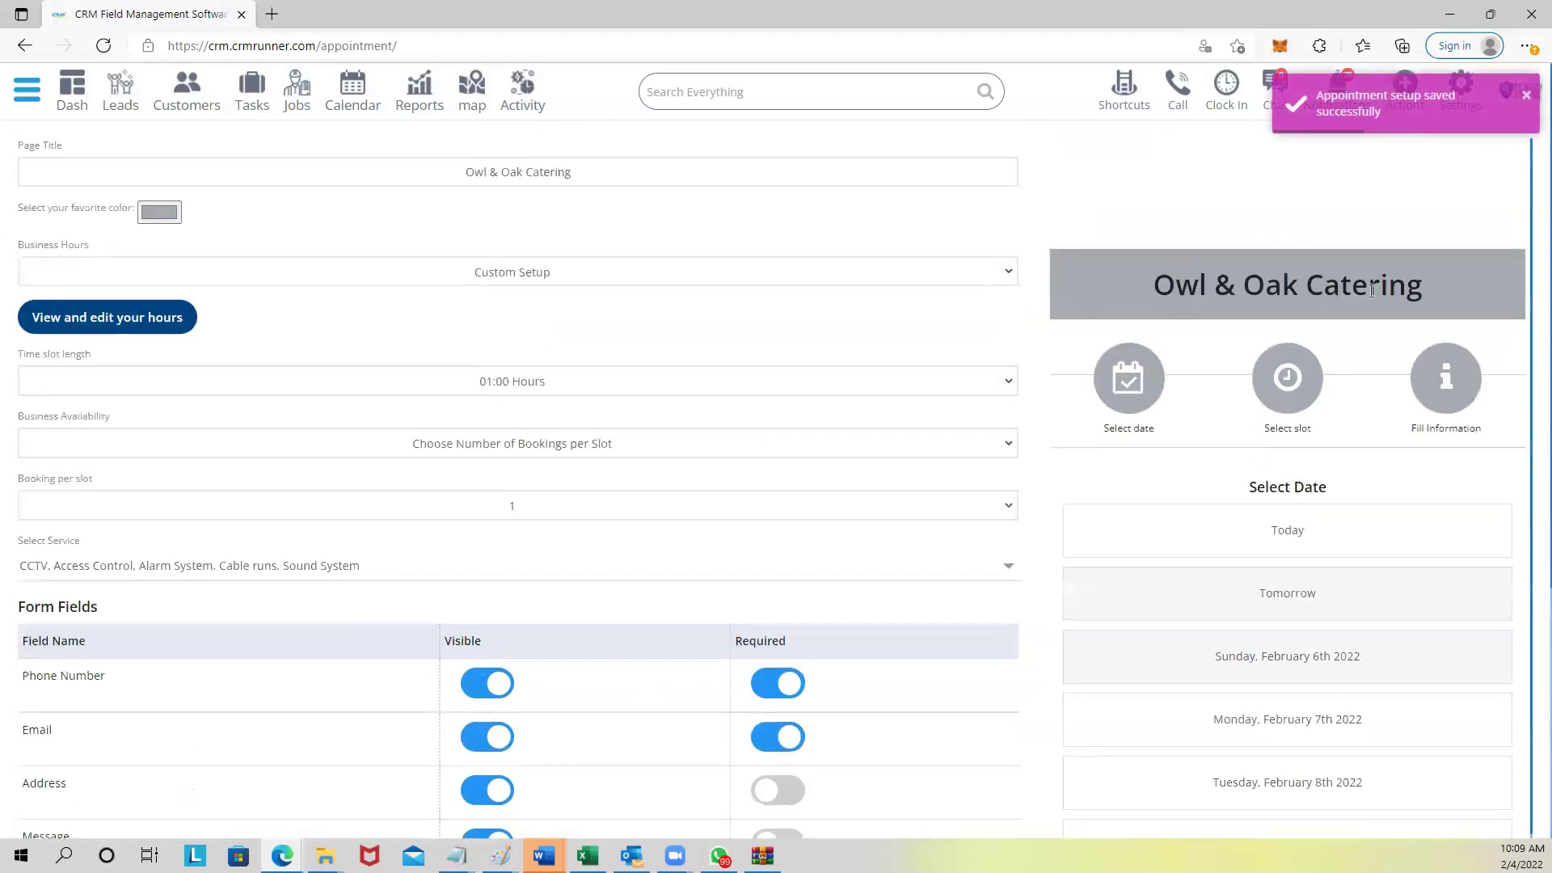
pyautogui.scroll(-2, 1371, 344)
pyautogui.scroll(2, 1358, 342)
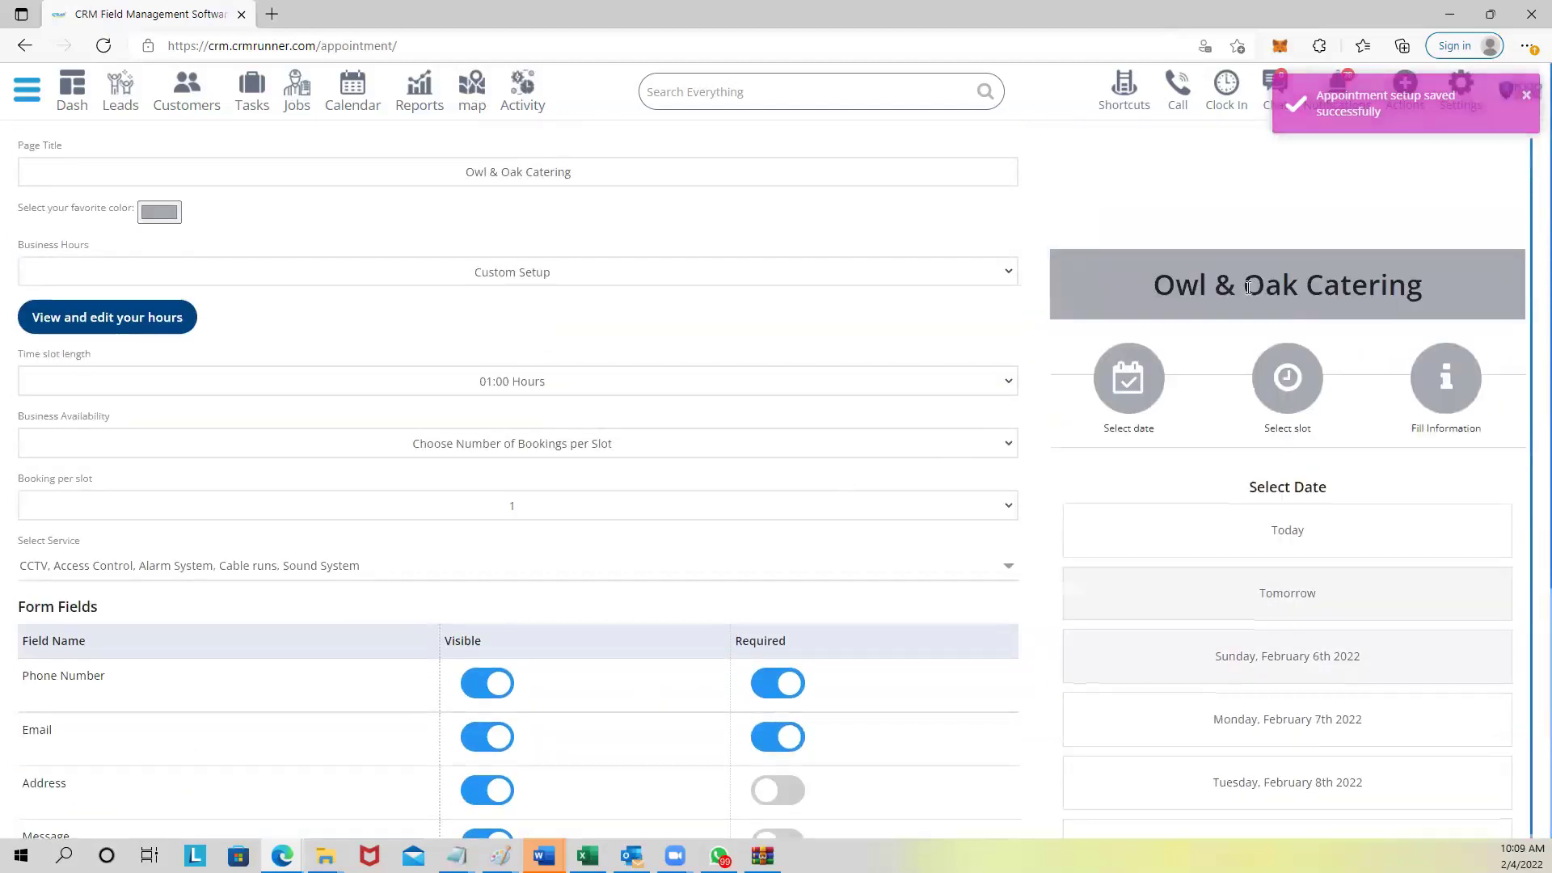
pyautogui.scroll(-4, 673, 644)
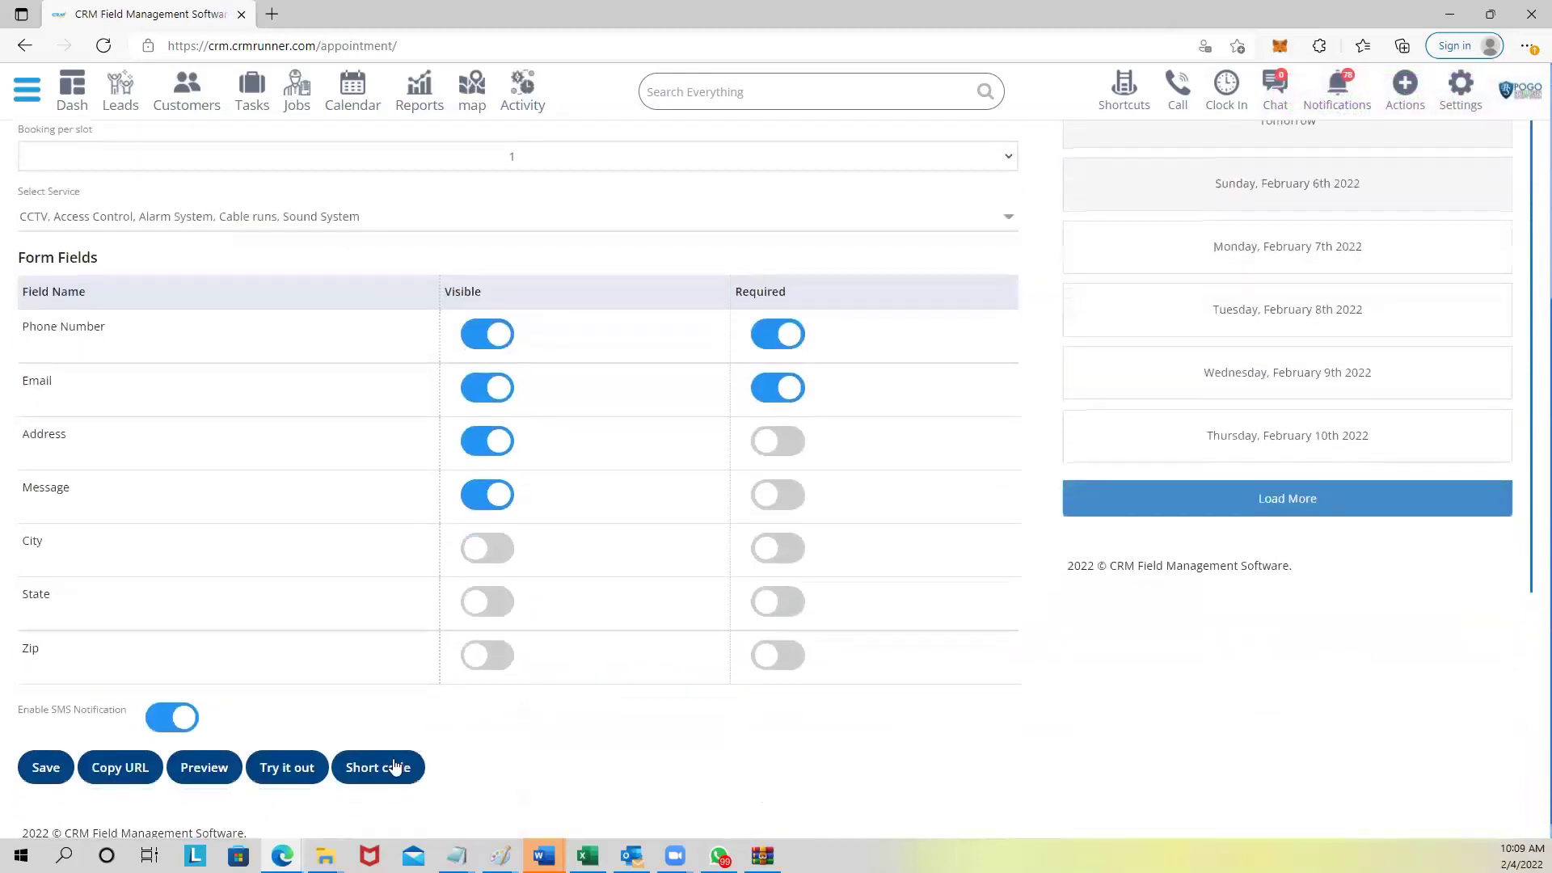
pyautogui.click(395, 767)
pyautogui.moveTo(532, 152); pyautogui.dragTo(1056, 107)
pyautogui.click(1017, 116)
pyautogui.scroll(4, 1273, 315)
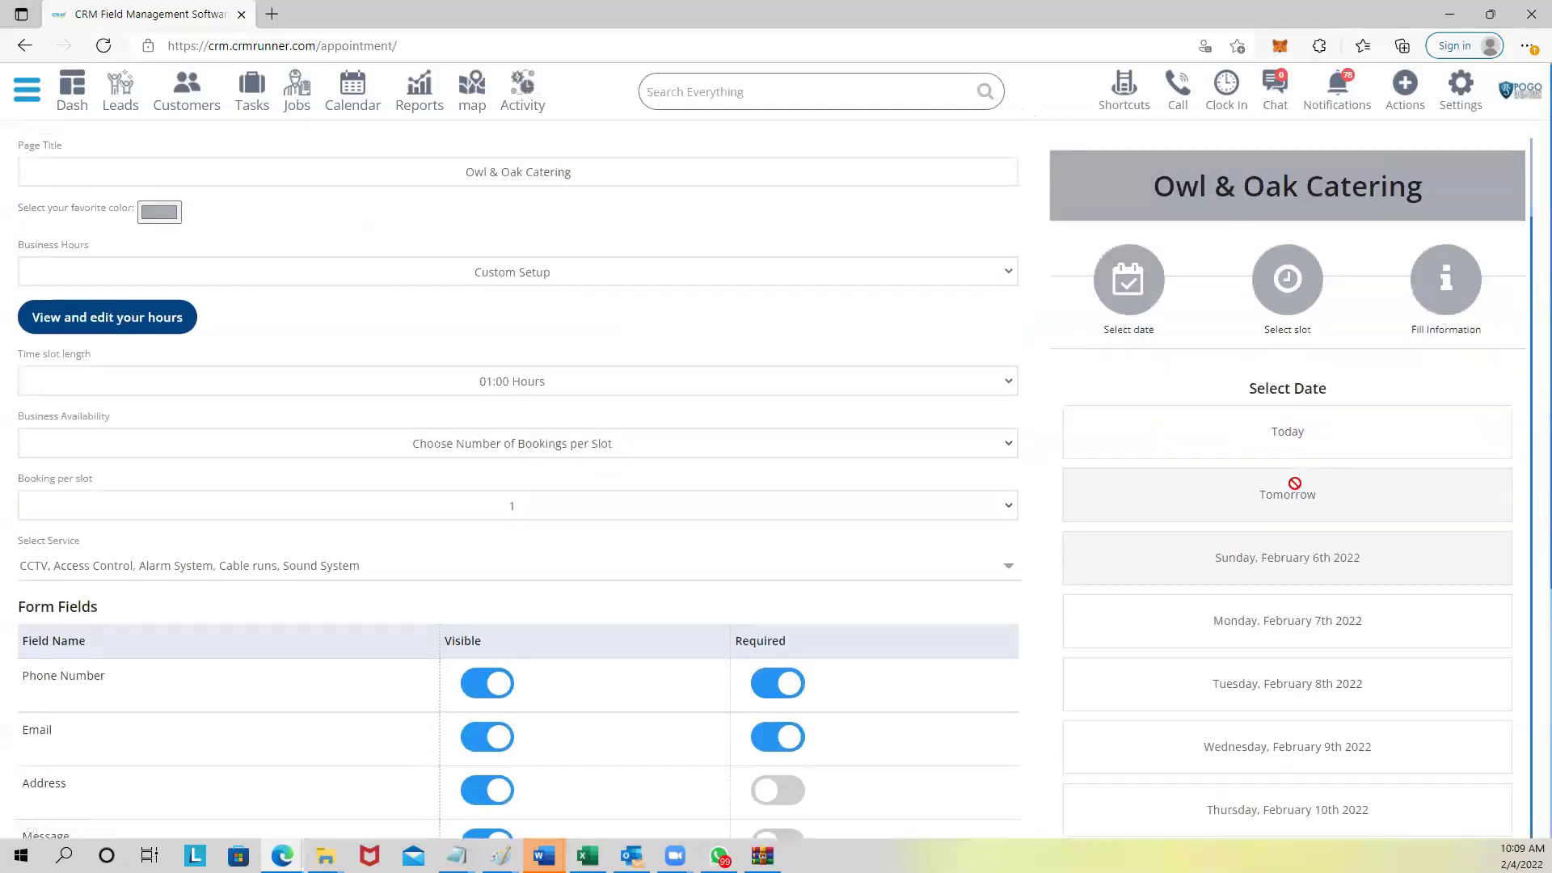
pyautogui.click(1279, 603)
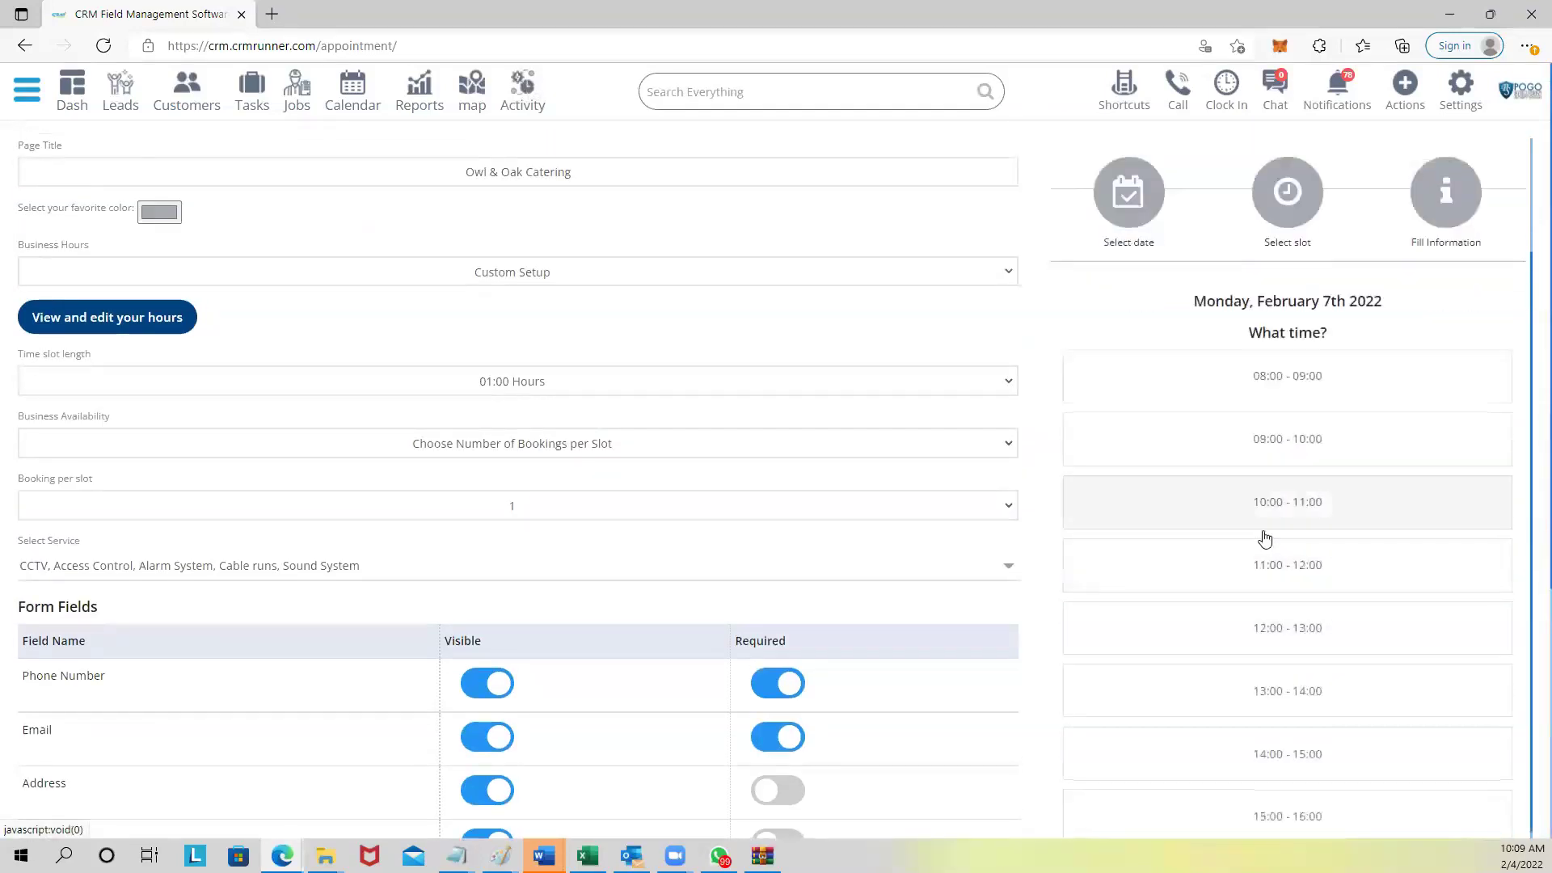
pyautogui.click(1290, 443)
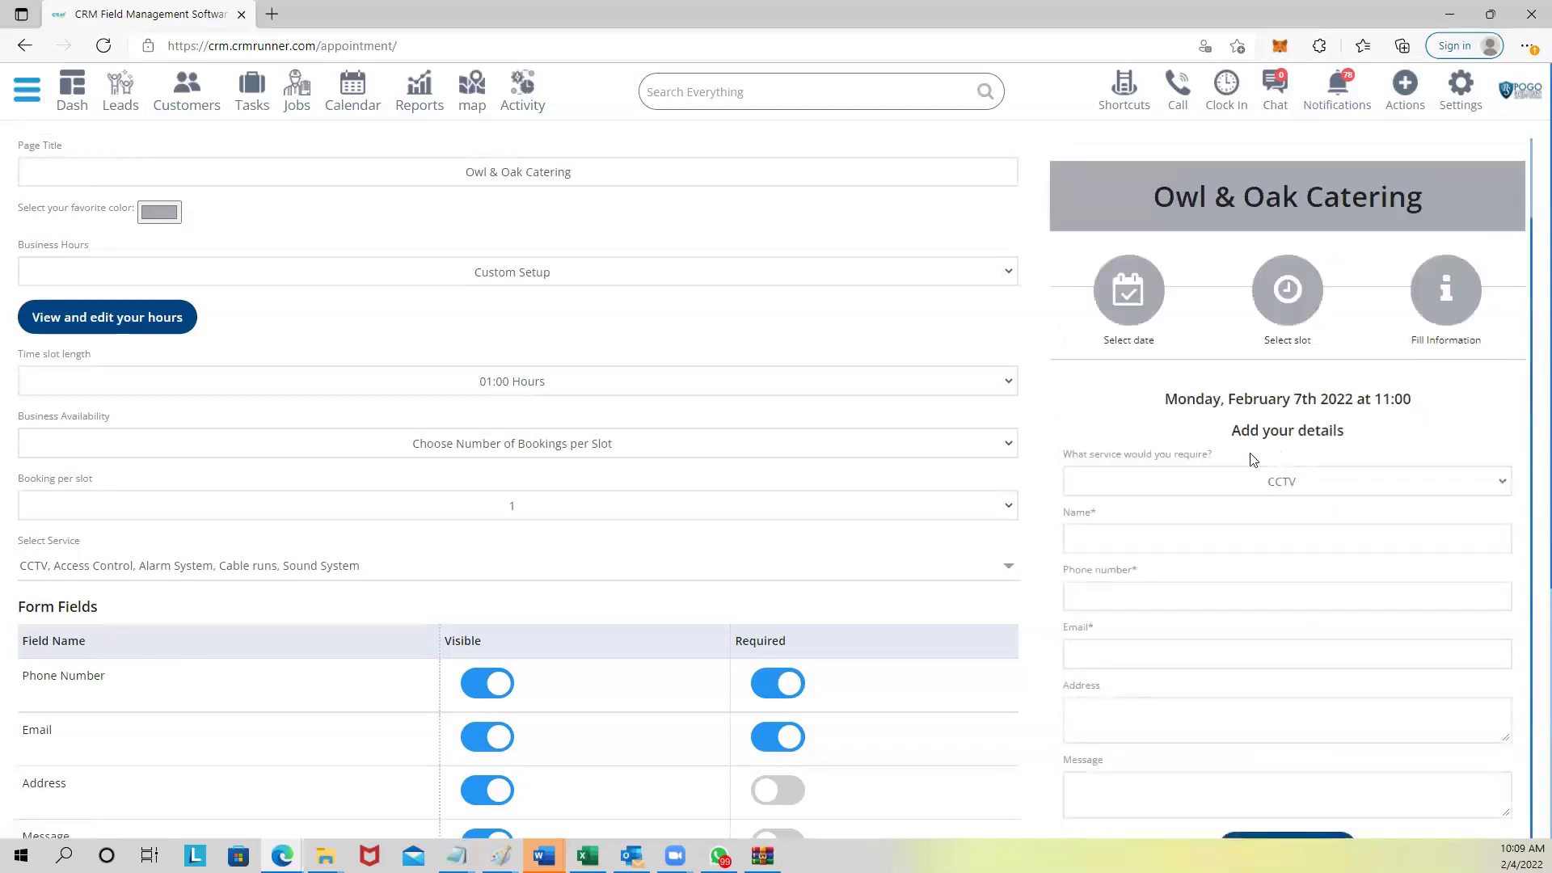
pyautogui.click(1241, 482)
pyautogui.click(1245, 540)
pyautogui.scroll(-4, 1214, 275)
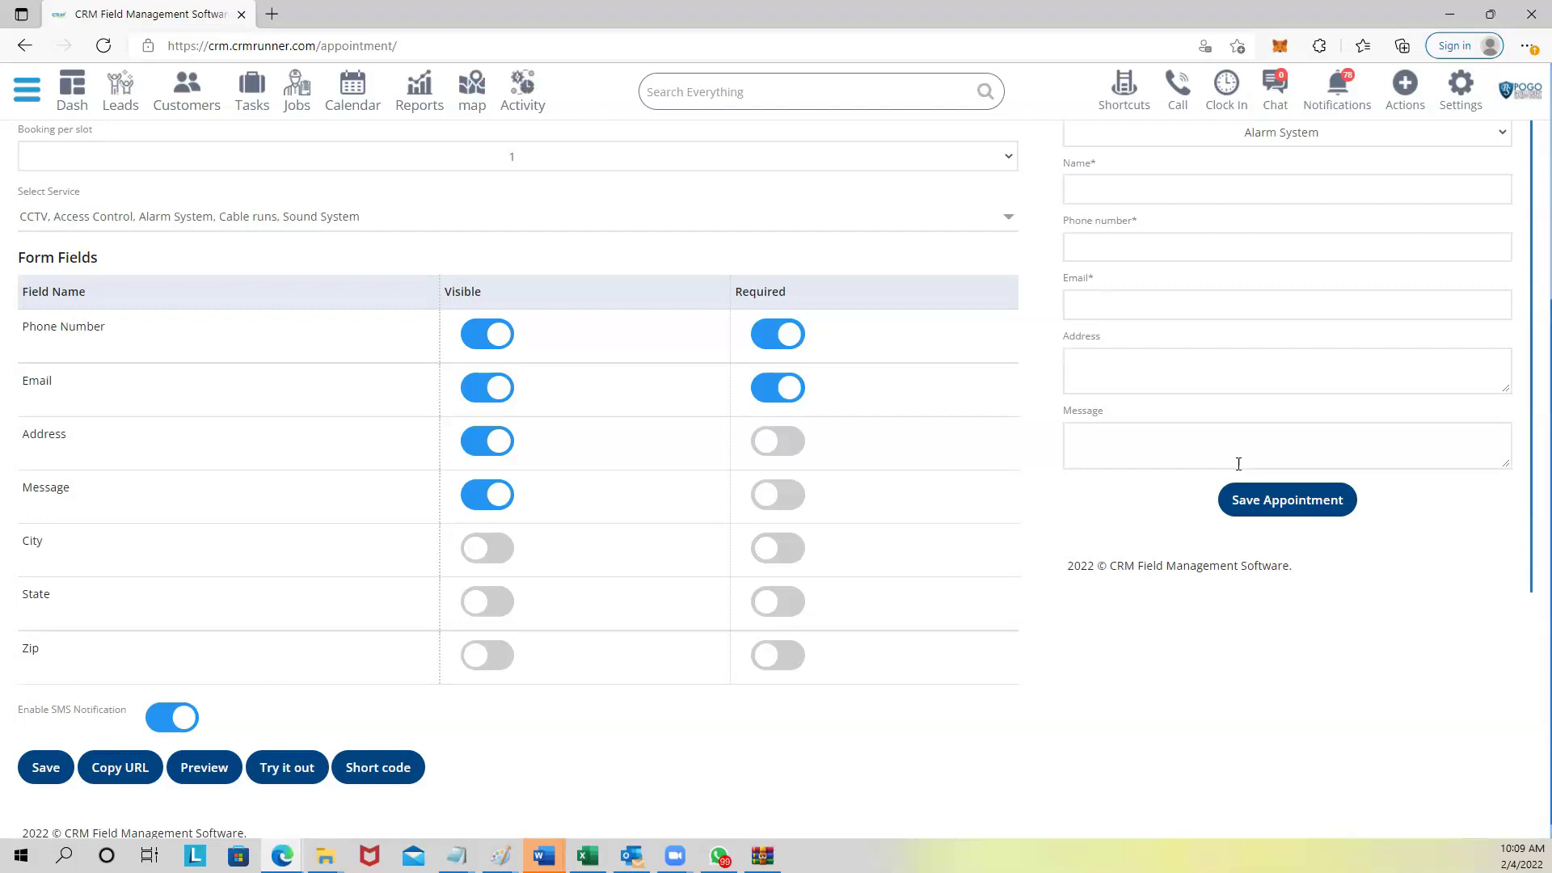
pyautogui.scroll(-1, 1219, 448)
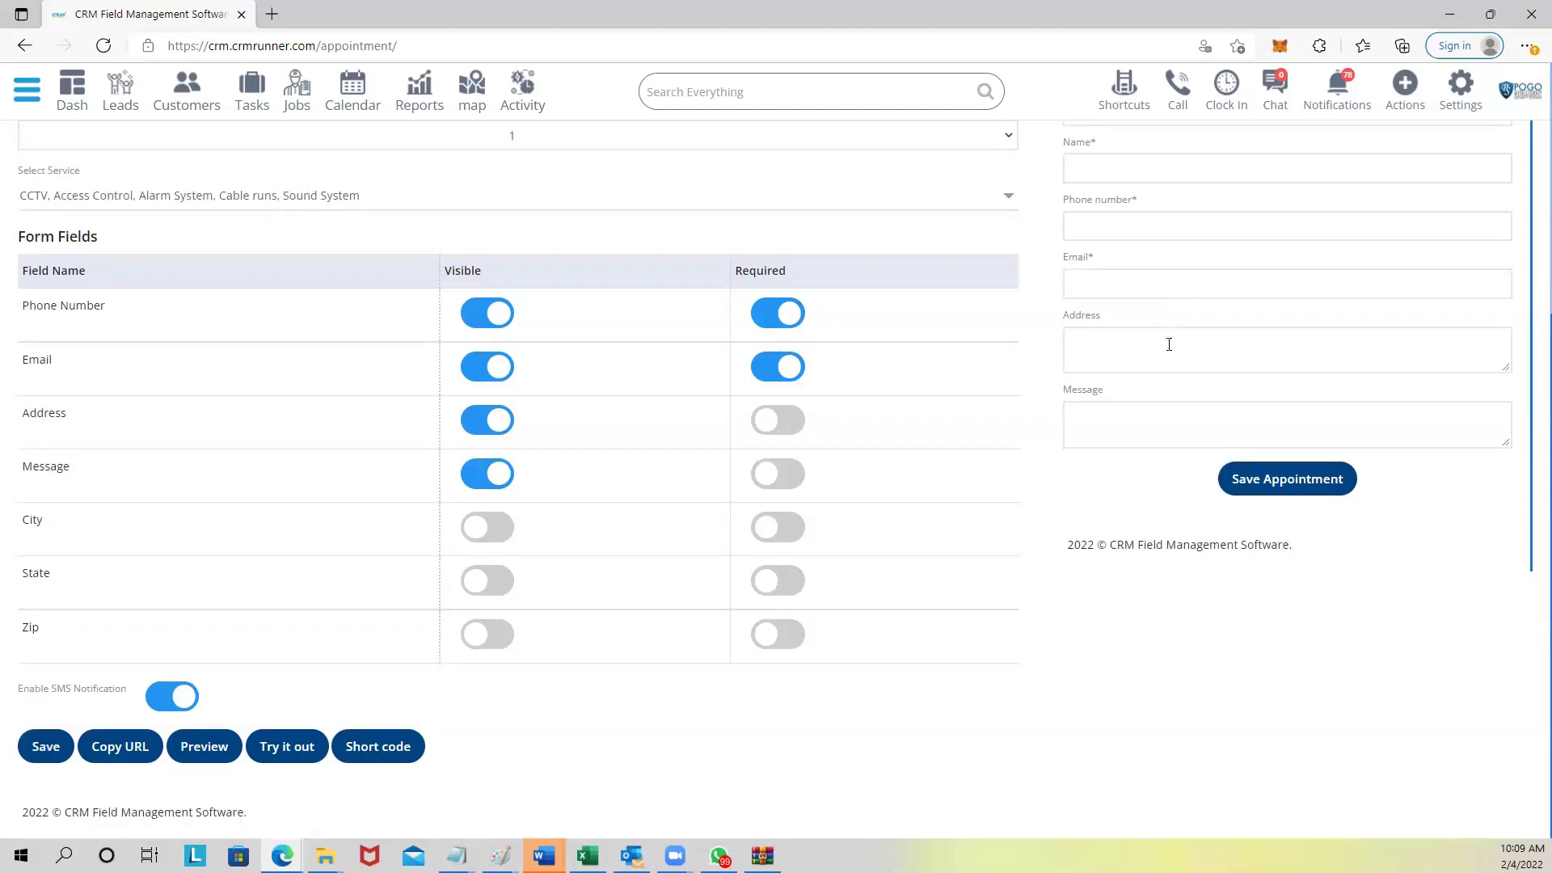
pyautogui.scroll(3, 1171, 344)
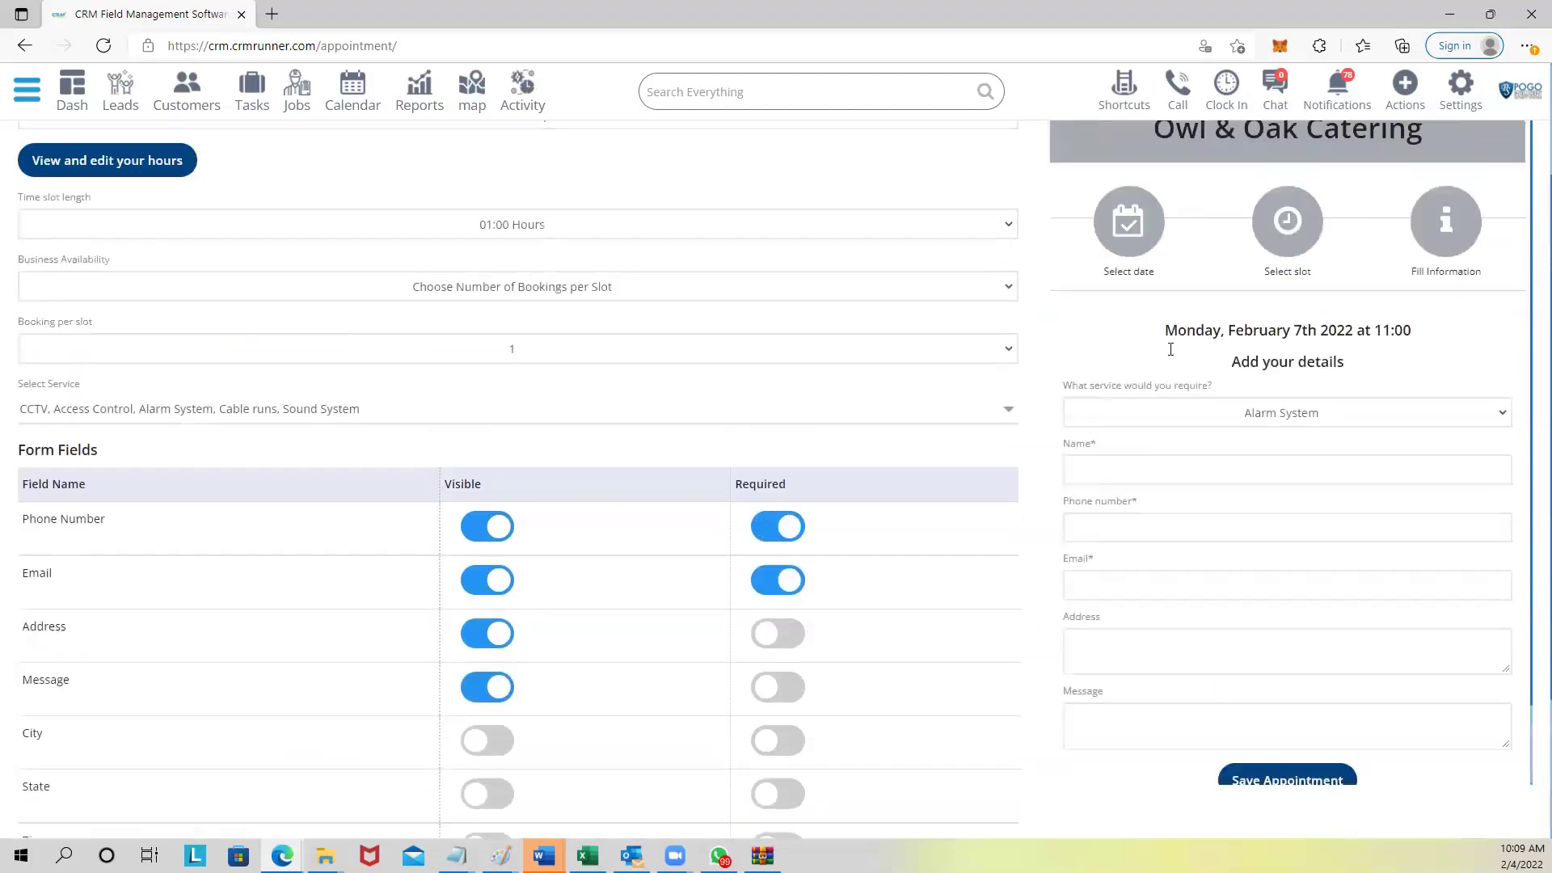
pyautogui.scroll(2, 1174, 370)
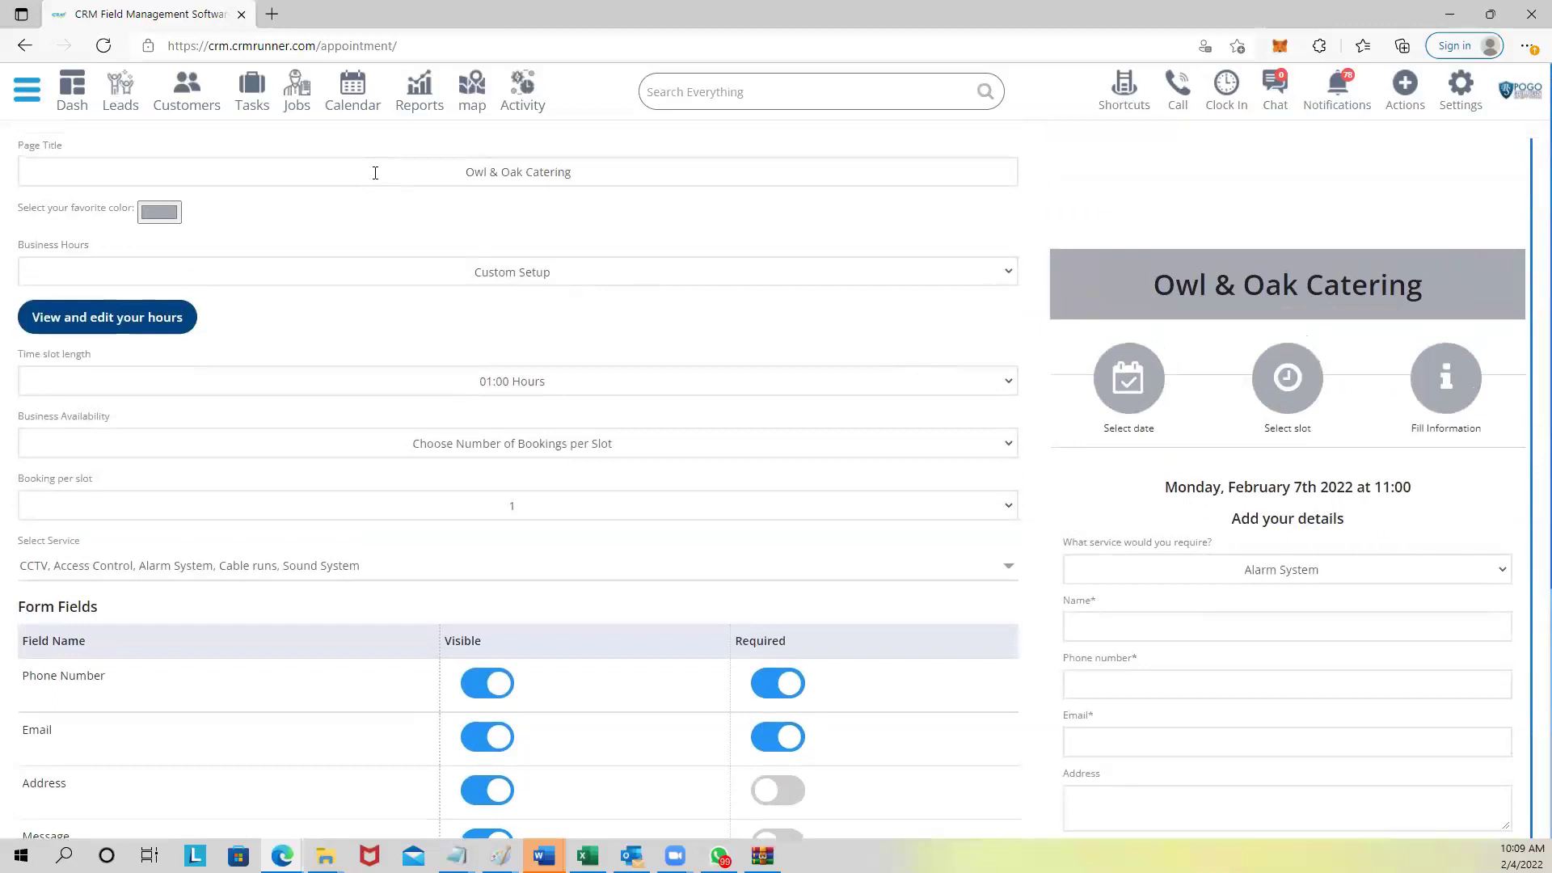
# Go to the automation_package page via the address bar and start a new package with Add Package.
pyautogui.moveTo(324, 45); pyautogui.dragTo(430, 49)
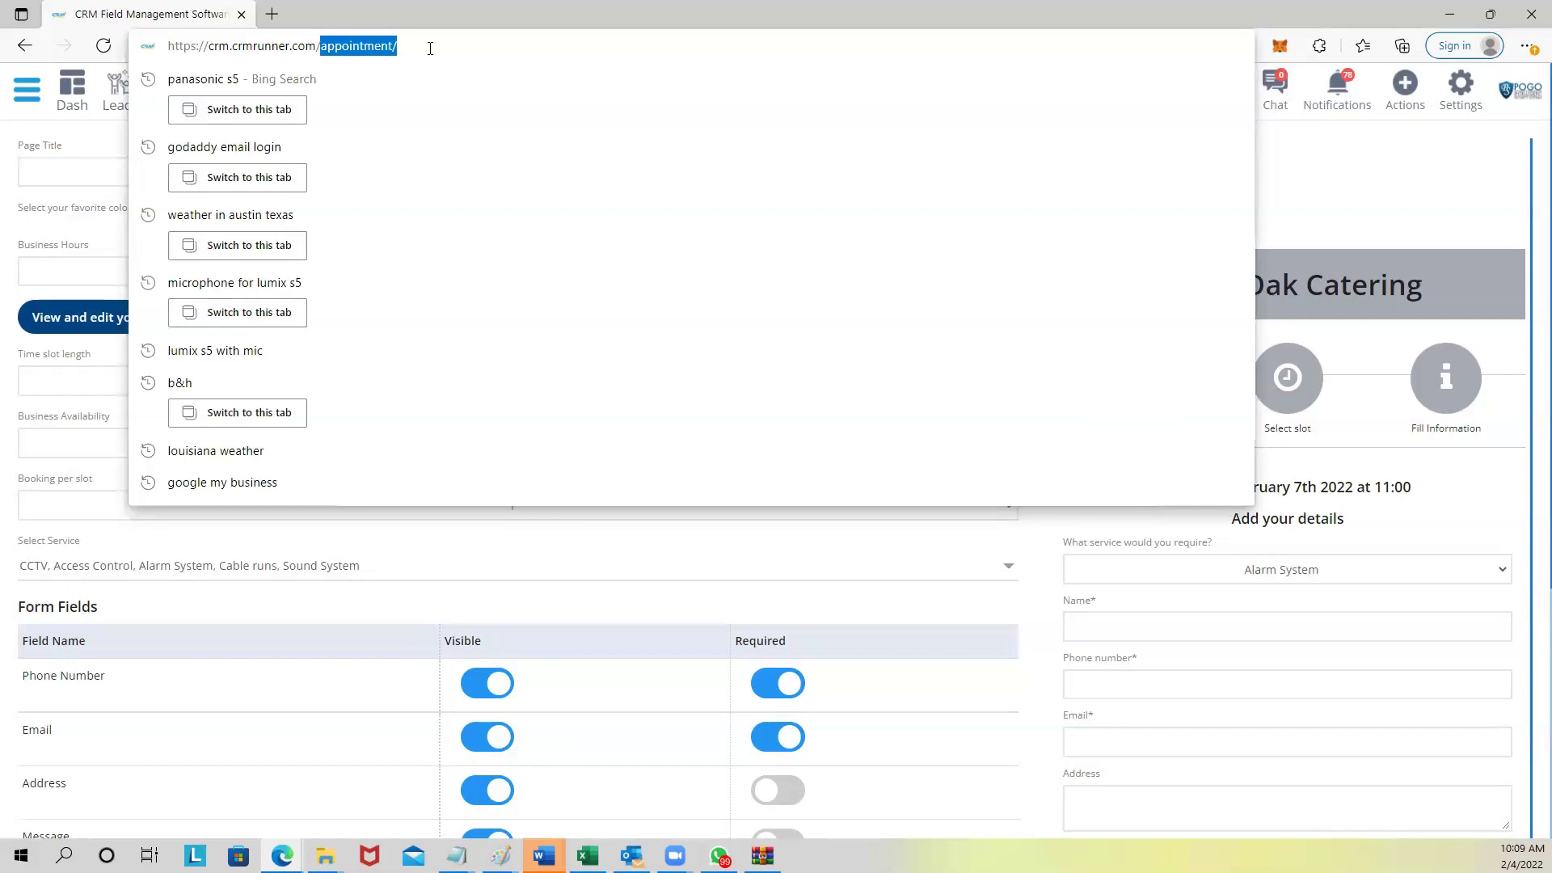
pyautogui.write('autom')
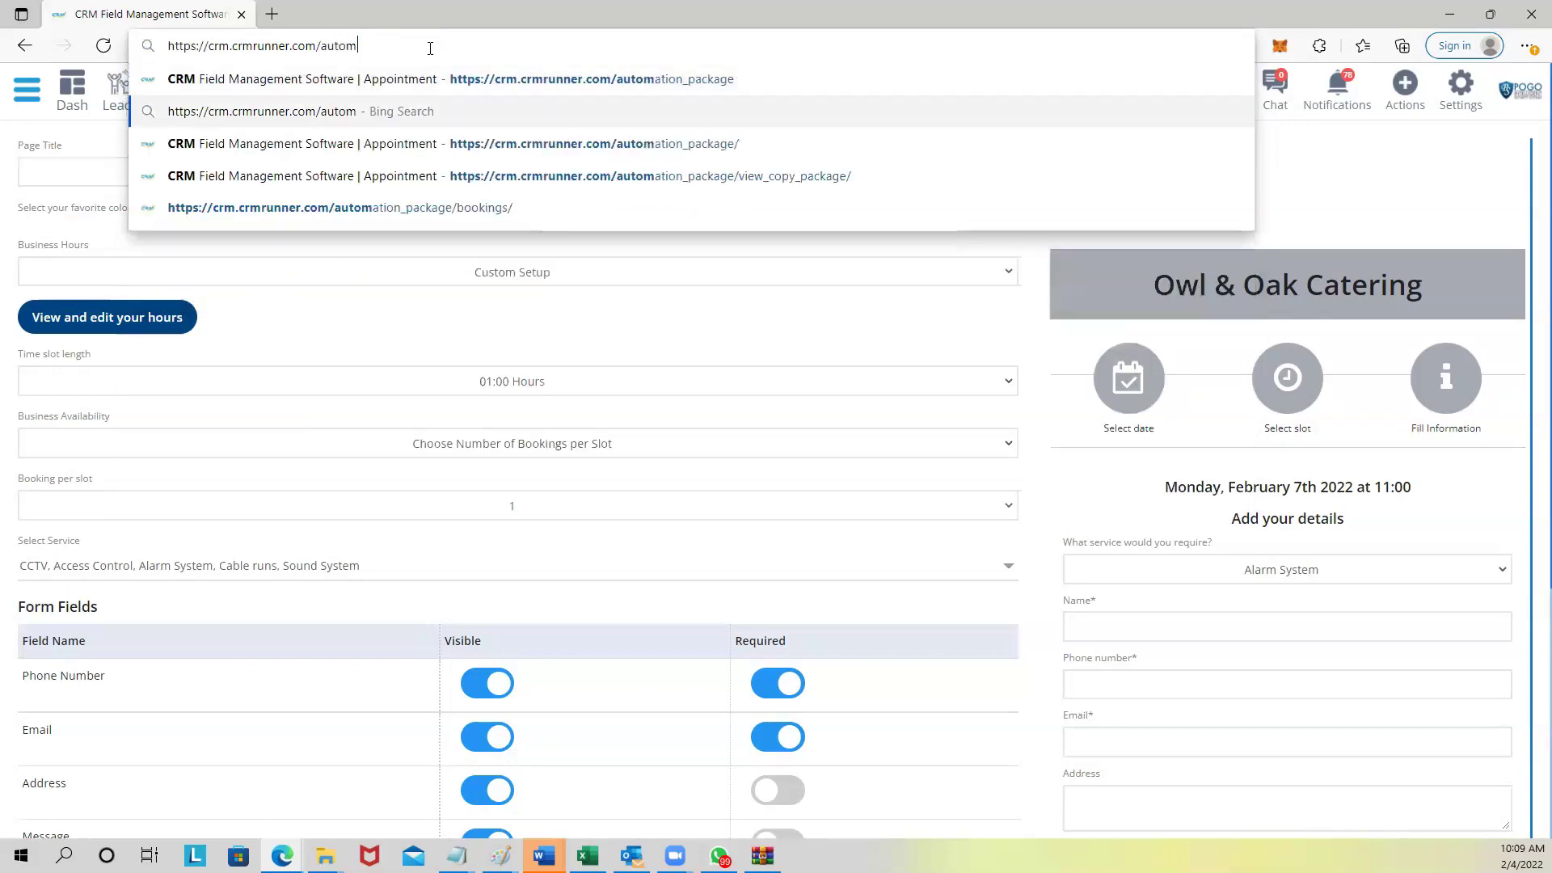
pyautogui.press('Return')
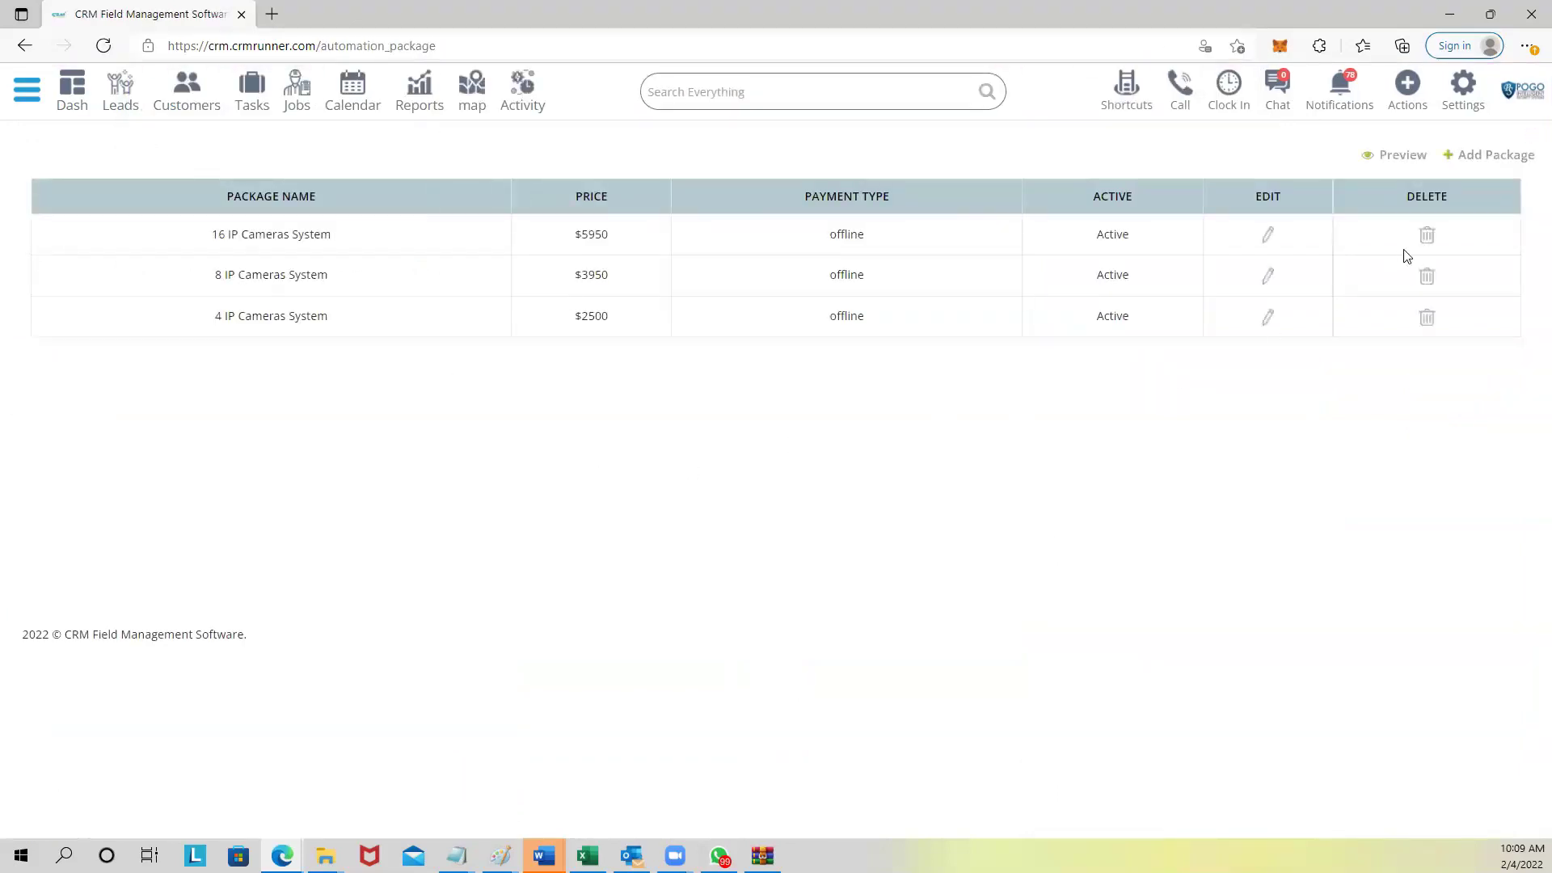
pyautogui.click(1465, 159)
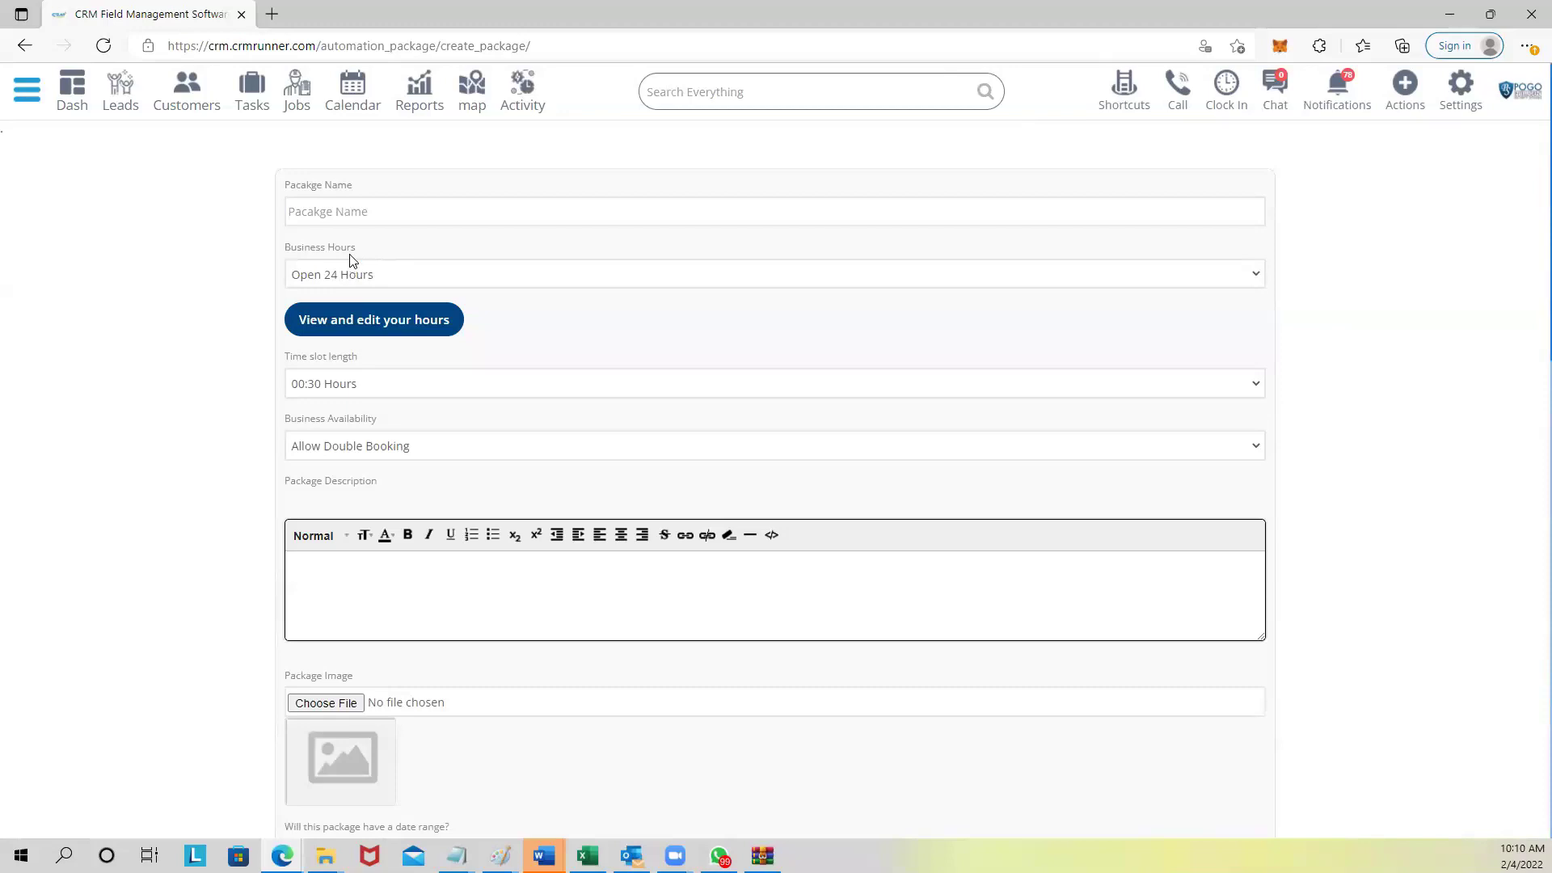
pyautogui.scroll(-3, 385, 266)
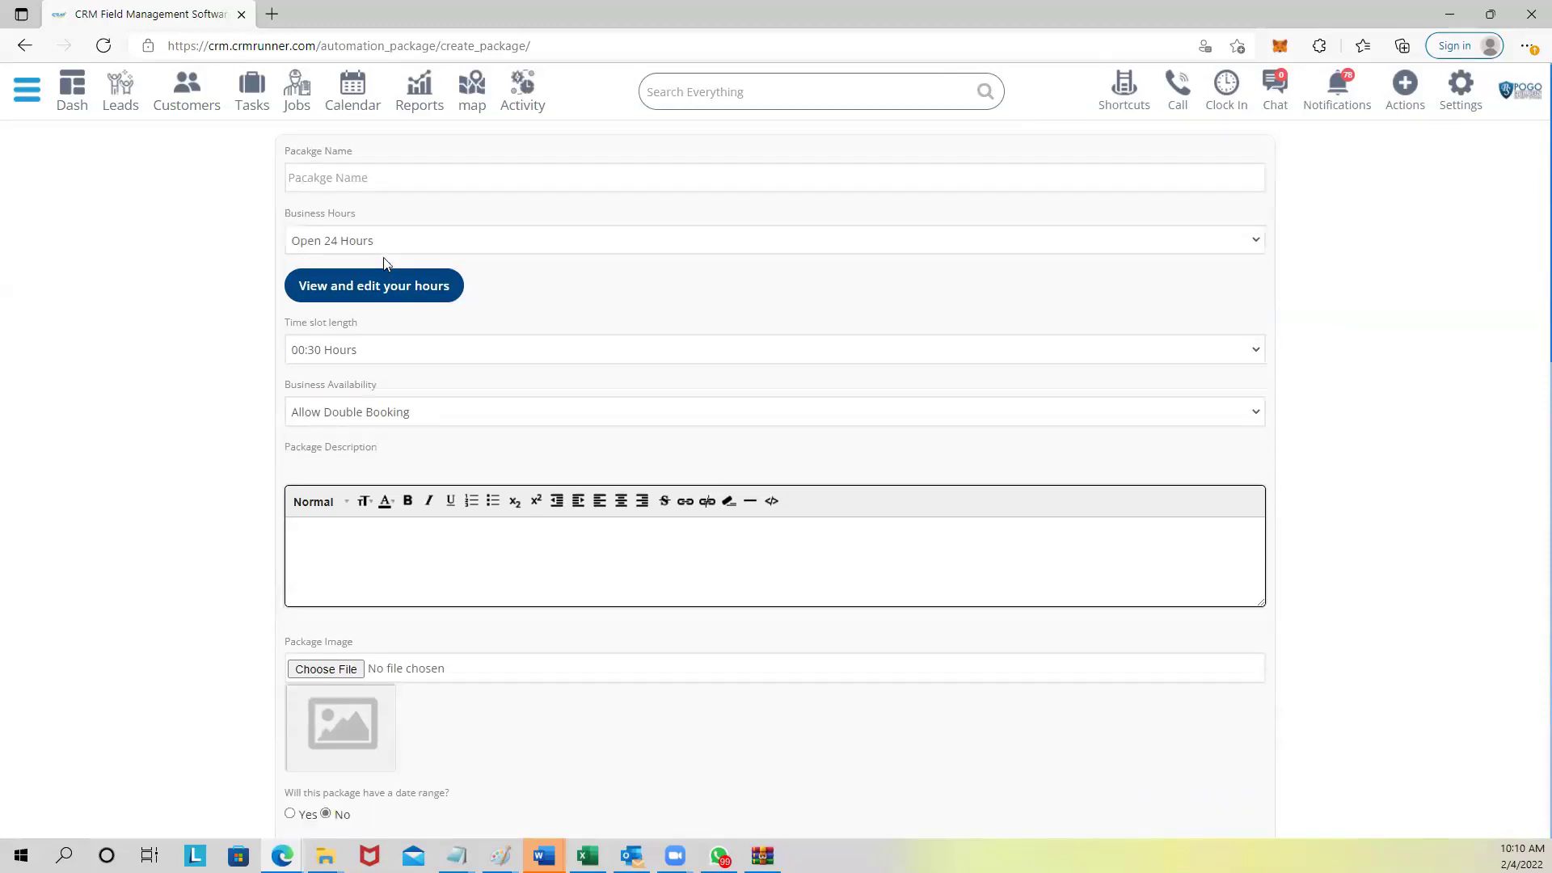
pyautogui.scroll(3, 374, 265)
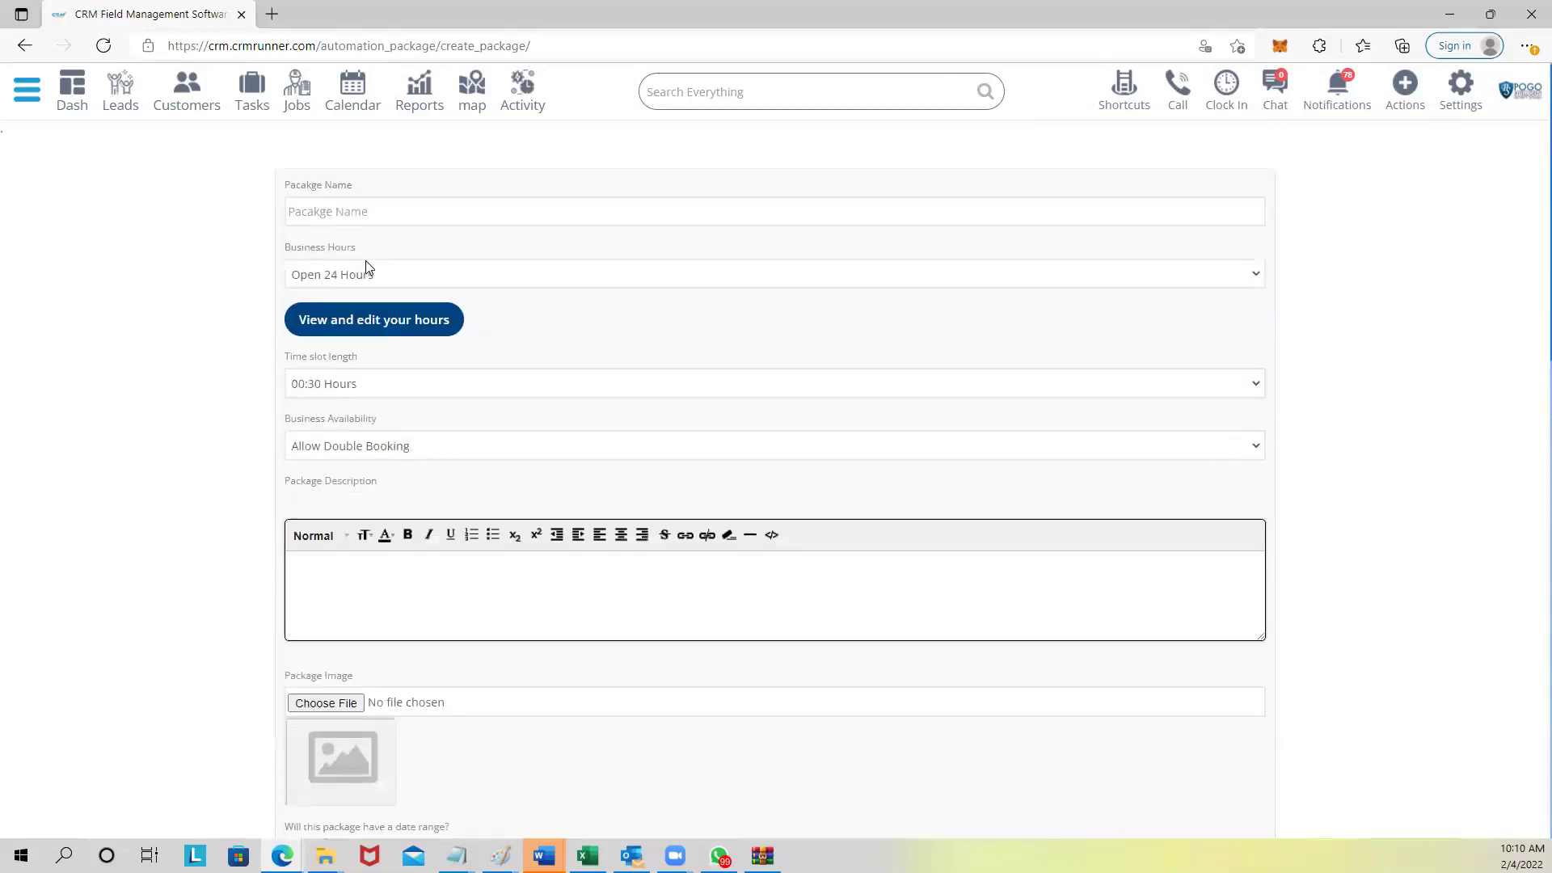
# Name the package 'dinner', choose Custom Setup hours, and mark Monday through Friday as working days.
pyautogui.click(336, 199)
pyautogui.write('dinner')
pyautogui.click(345, 275)
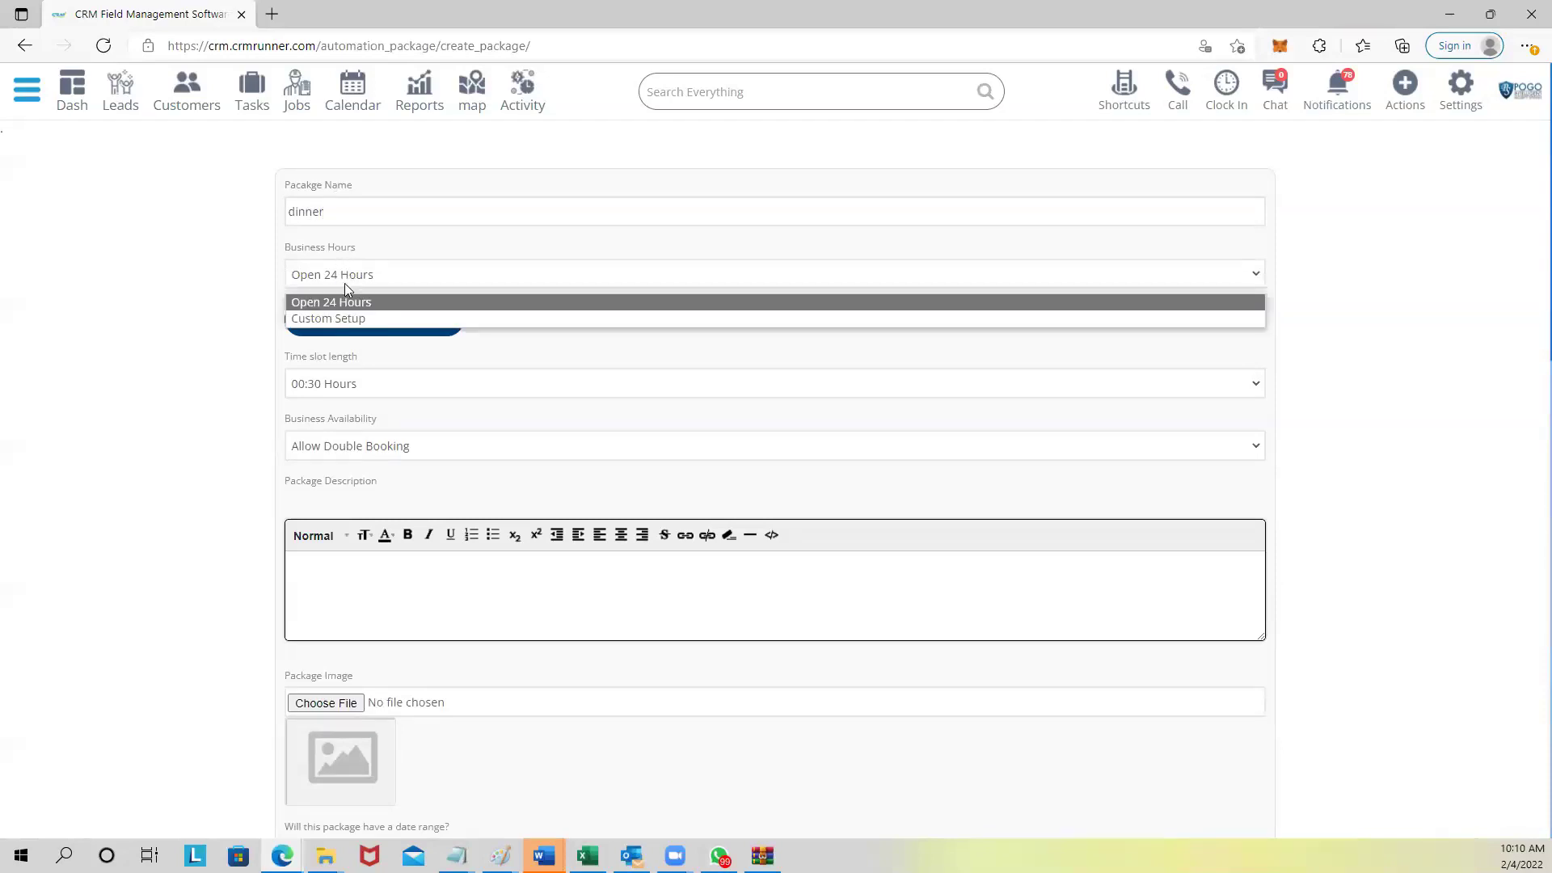
pyautogui.click(347, 318)
pyautogui.click(354, 320)
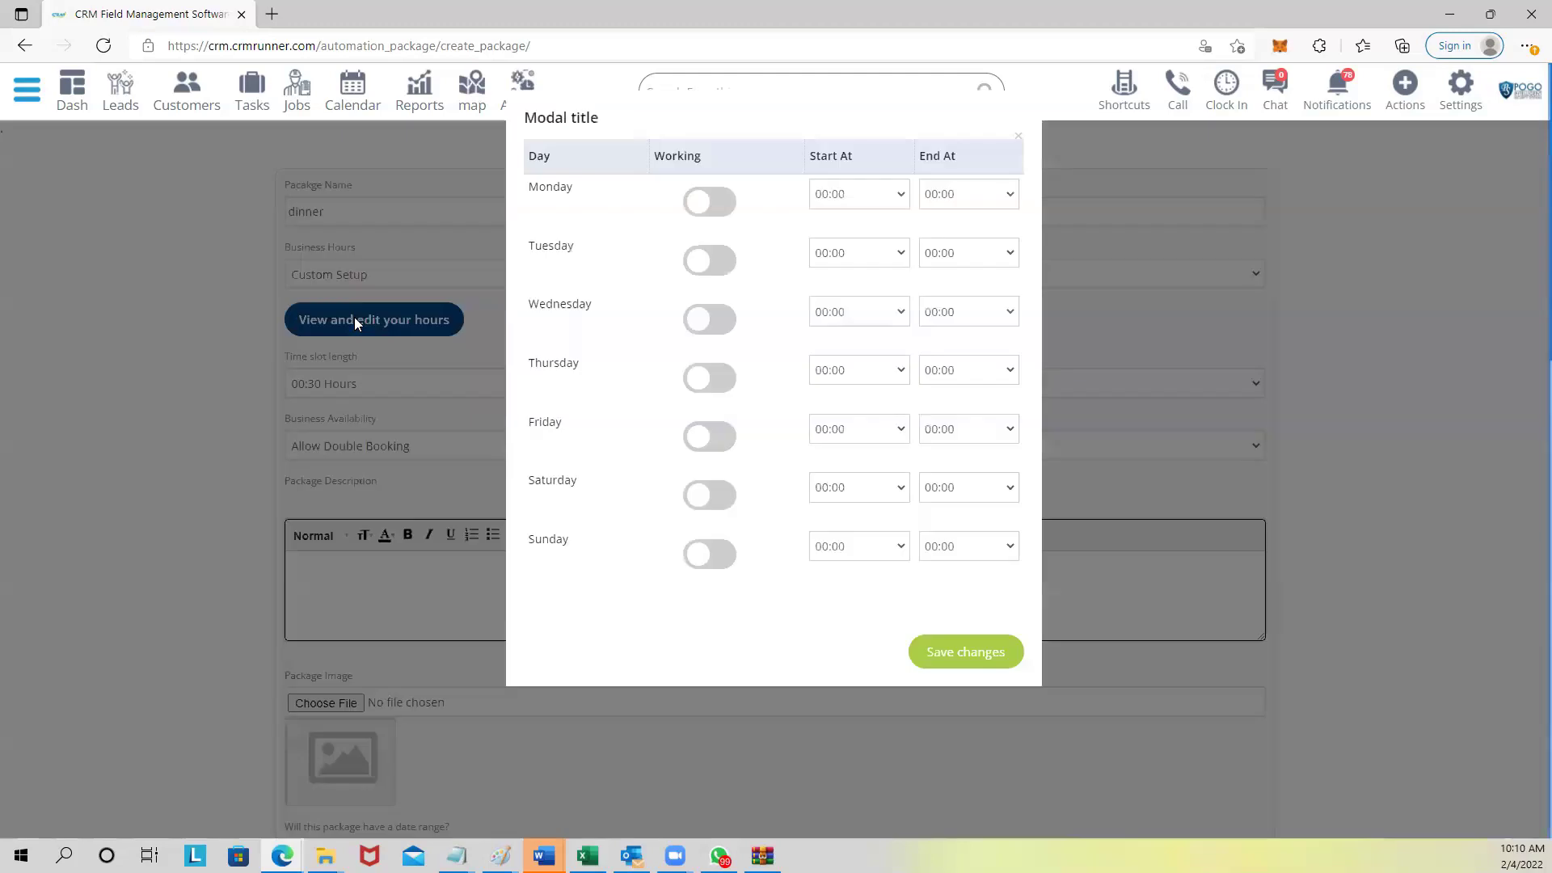
pyautogui.click(702, 202)
pyautogui.click(700, 267)
pyautogui.click(699, 318)
pyautogui.click(695, 384)
pyautogui.click(692, 441)
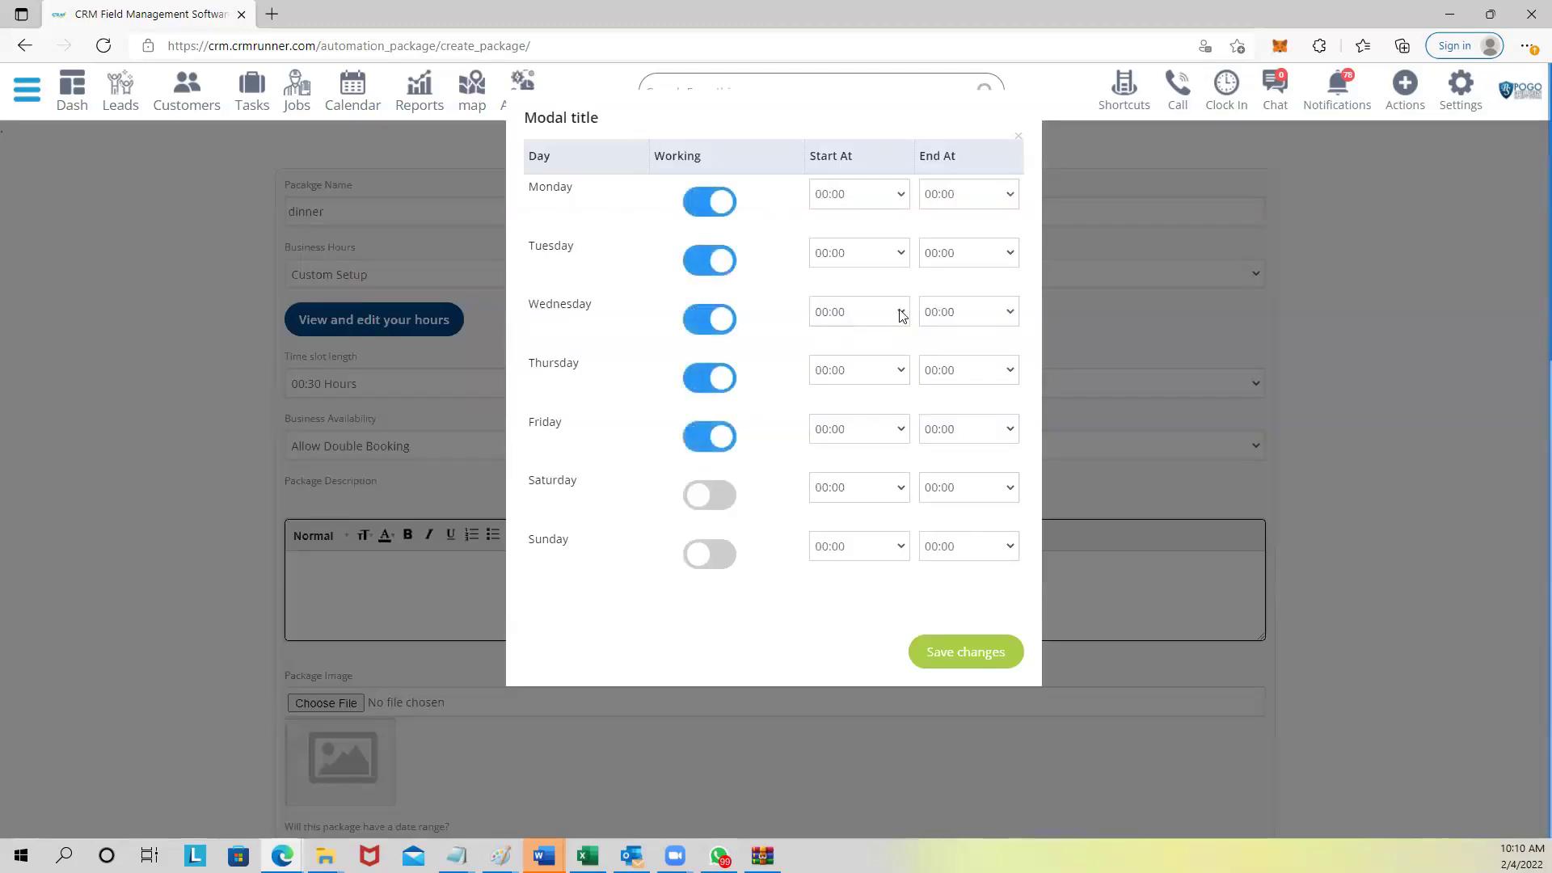
# Set weekday end times (Mon 07:00, Tue 06:00, Wed 05:00, Thu 06:30, Fri) and save the hours.
pyautogui.click(883, 198)
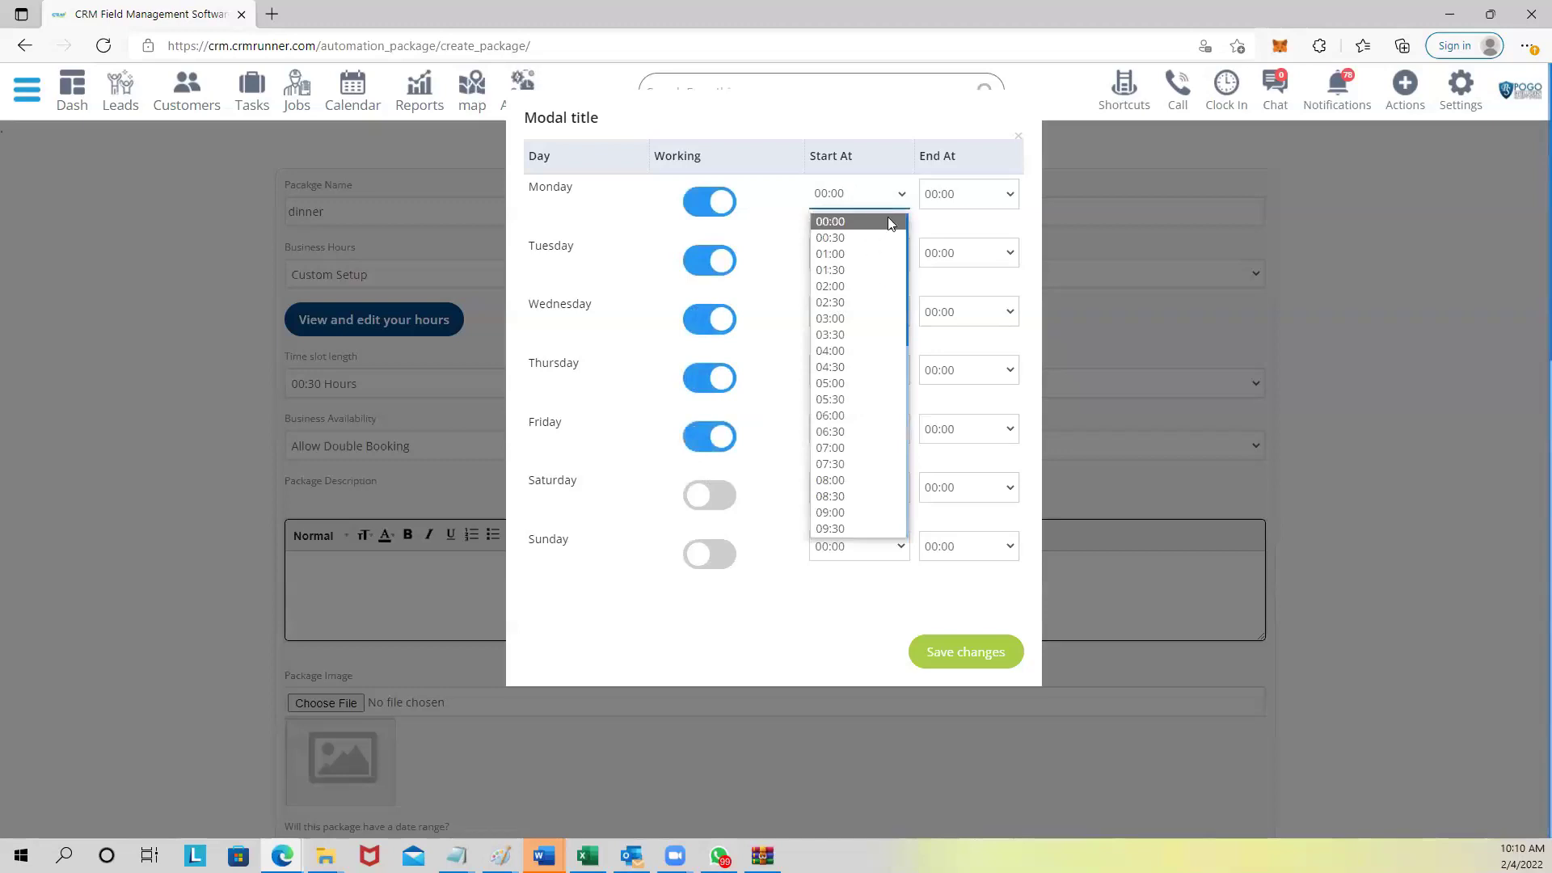
pyautogui.click(946, 194)
pyautogui.click(942, 447)
pyautogui.click(949, 253)
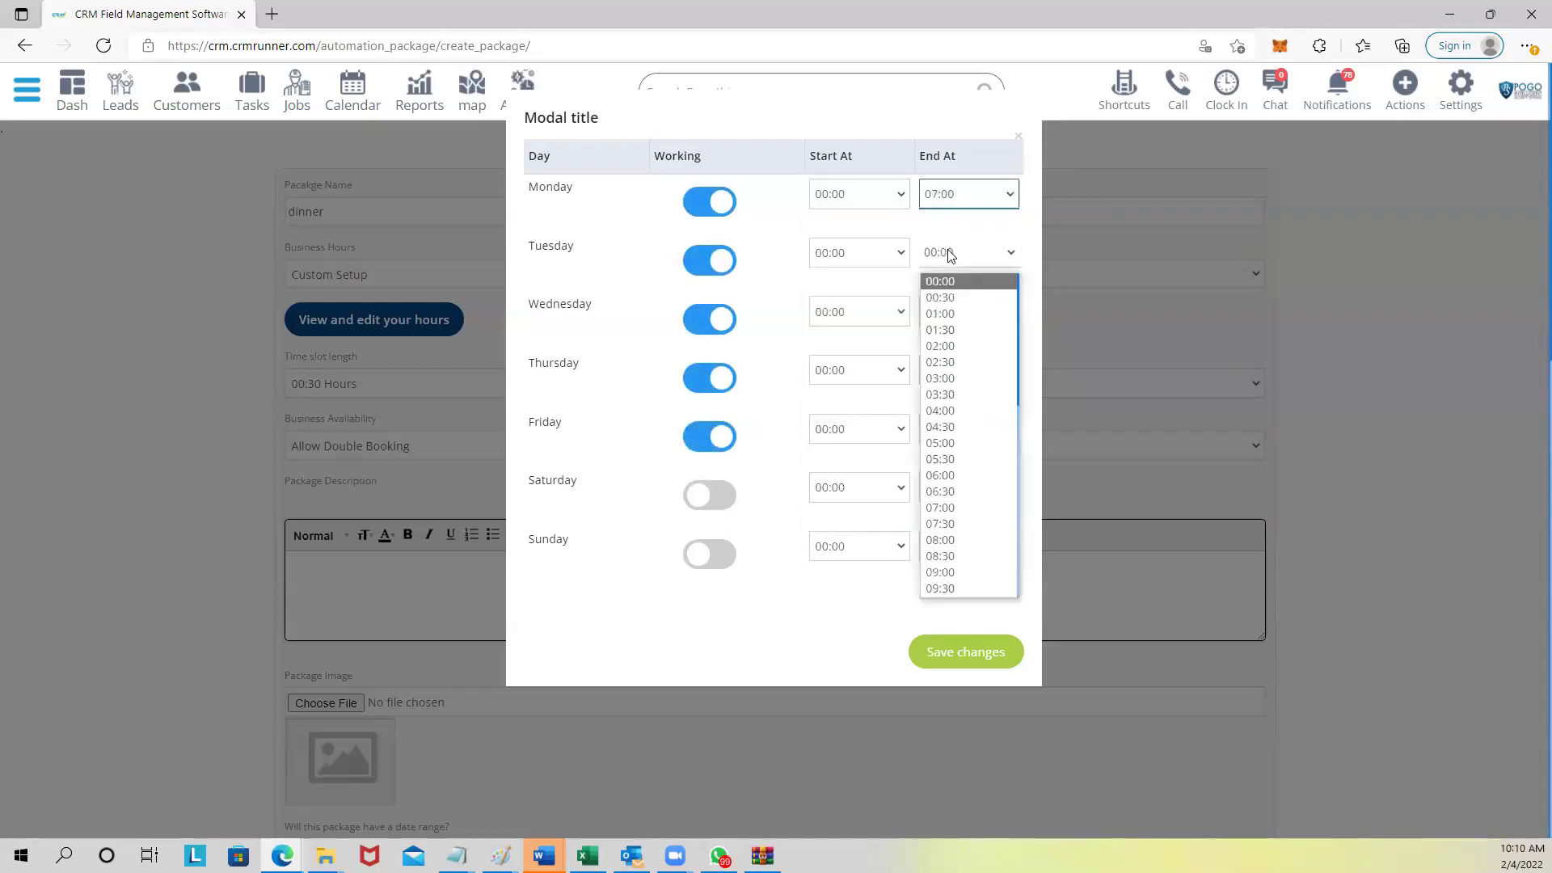
pyautogui.click(942, 475)
pyautogui.click(978, 312)
pyautogui.click(941, 501)
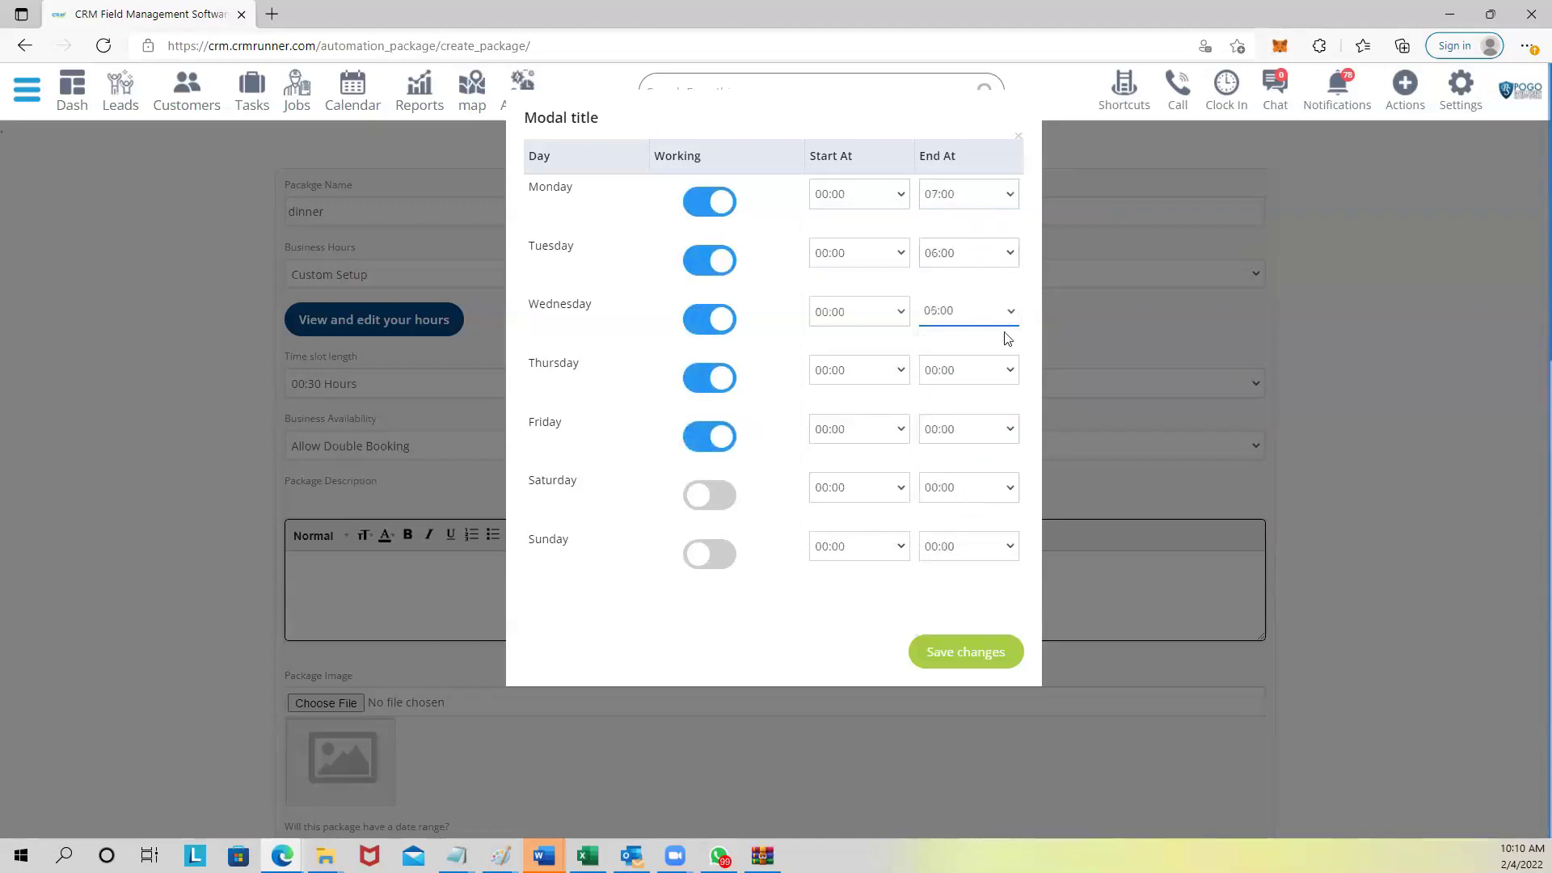
pyautogui.click(981, 372)
pyautogui.click(966, 612)
pyautogui.click(973, 436)
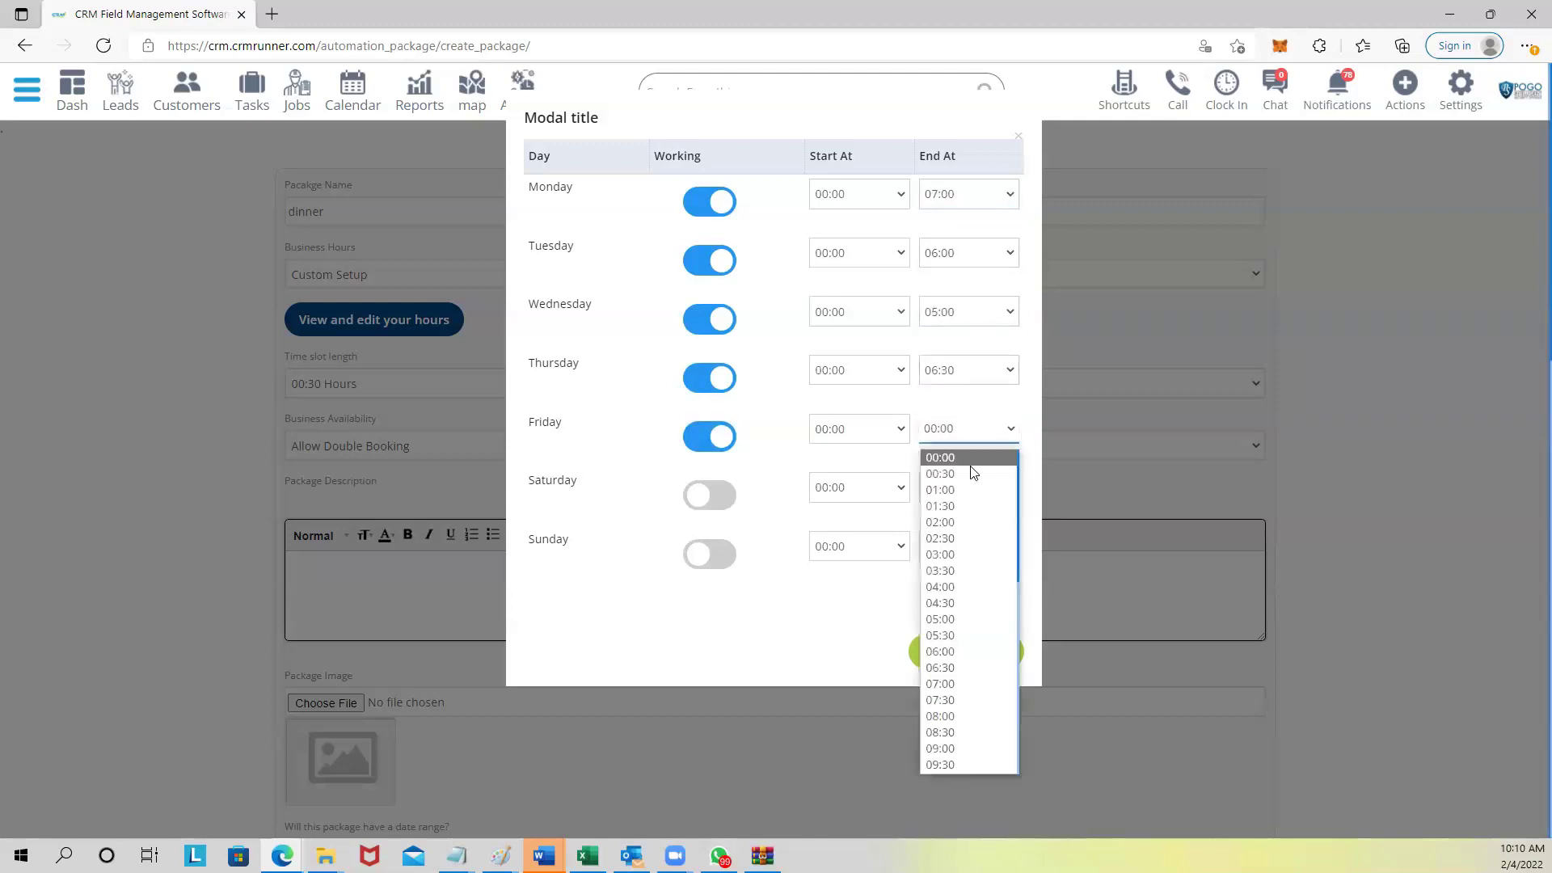
pyautogui.click(962, 685)
pyautogui.click(963, 651)
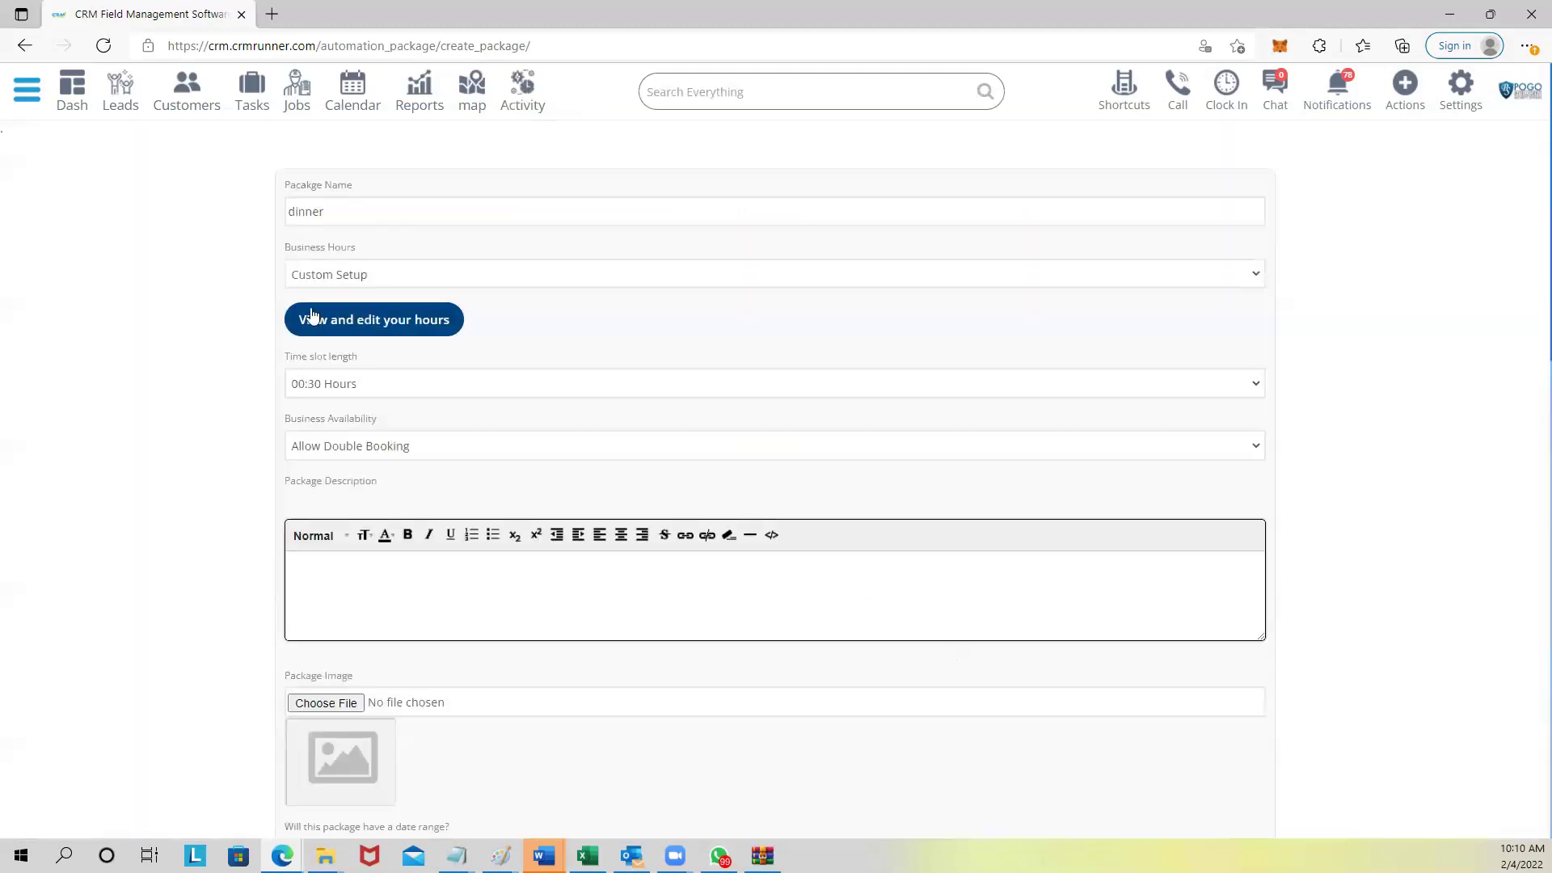
# Set the time slot length to 04:00 Hours.
pyautogui.click(334, 386)
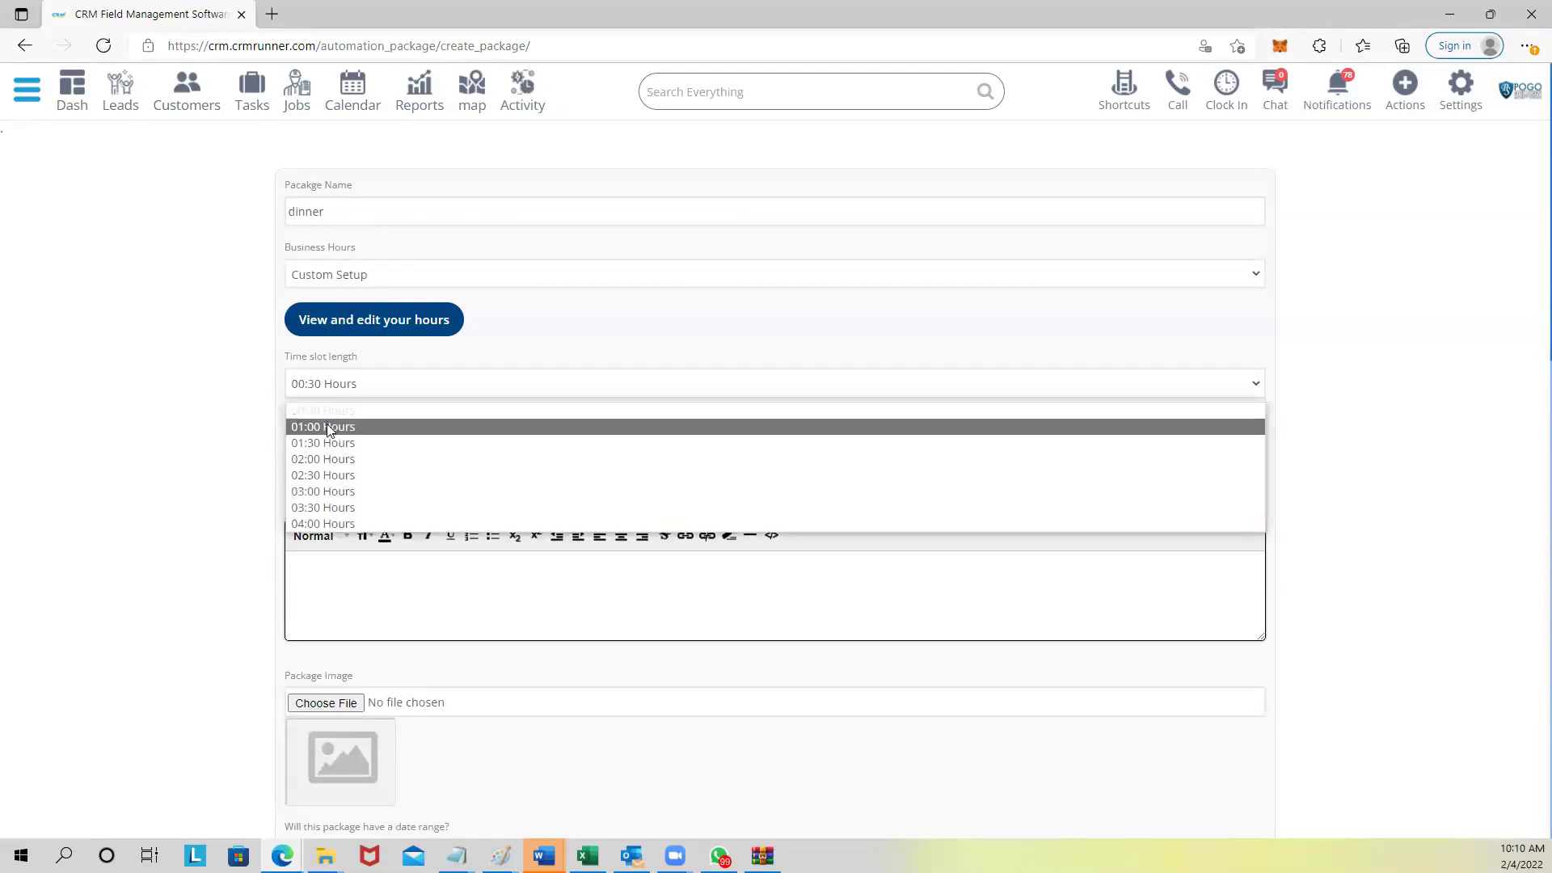
pyautogui.scroll(-1, 331, 461)
pyautogui.click(331, 521)
# Keep Allow Double Booking and write the description lines 1, 2, 3, 45 and 6.
pyautogui.scroll(-3, 338, 418)
pyautogui.click(347, 214)
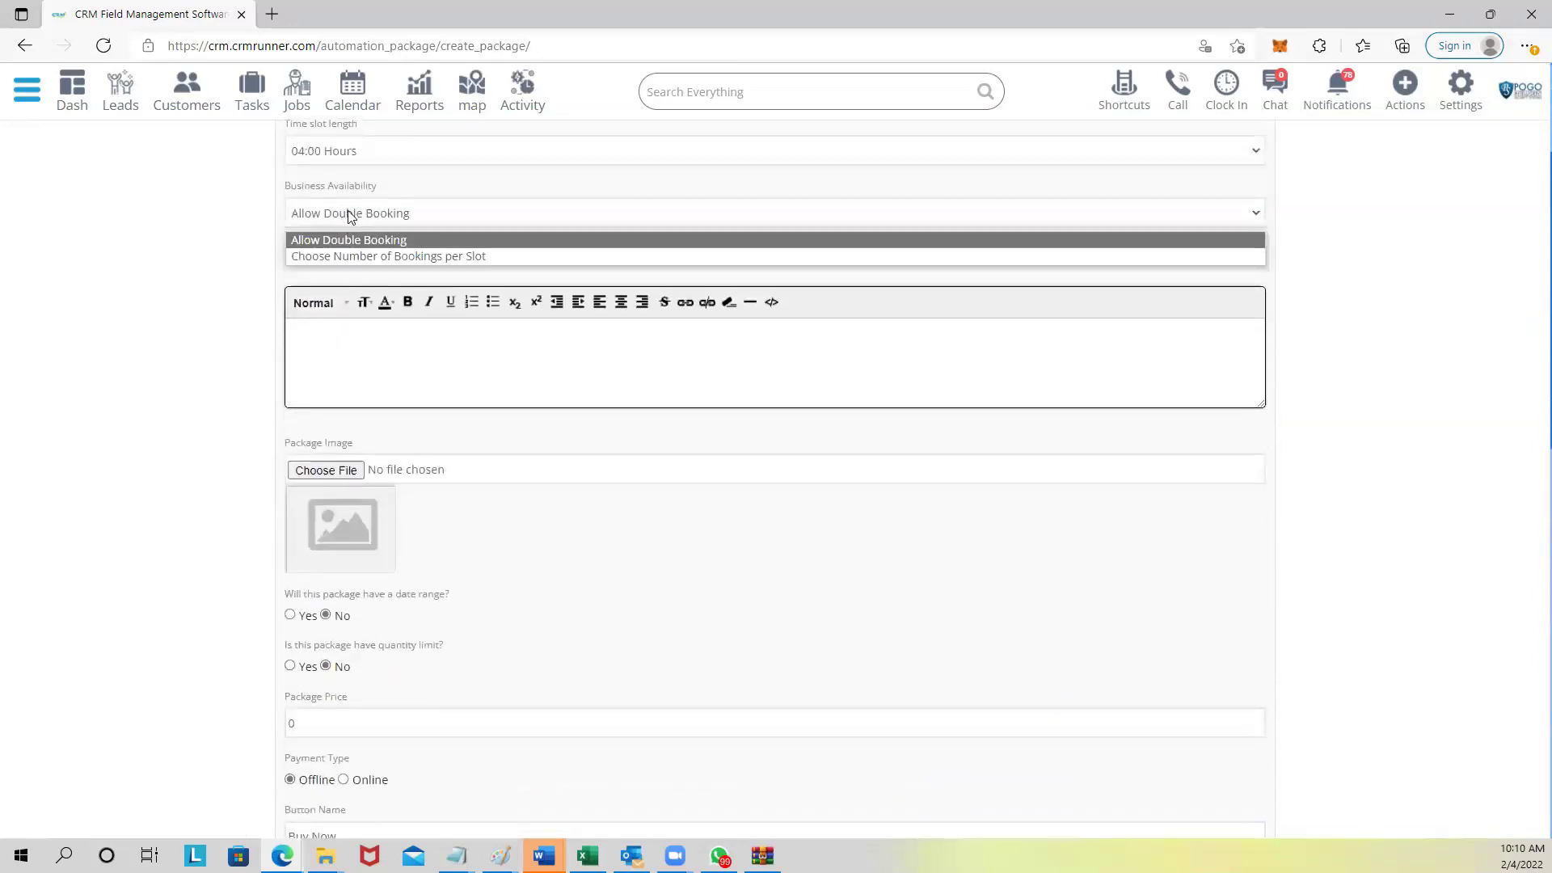
pyautogui.click(259, 232)
pyautogui.click(355, 342)
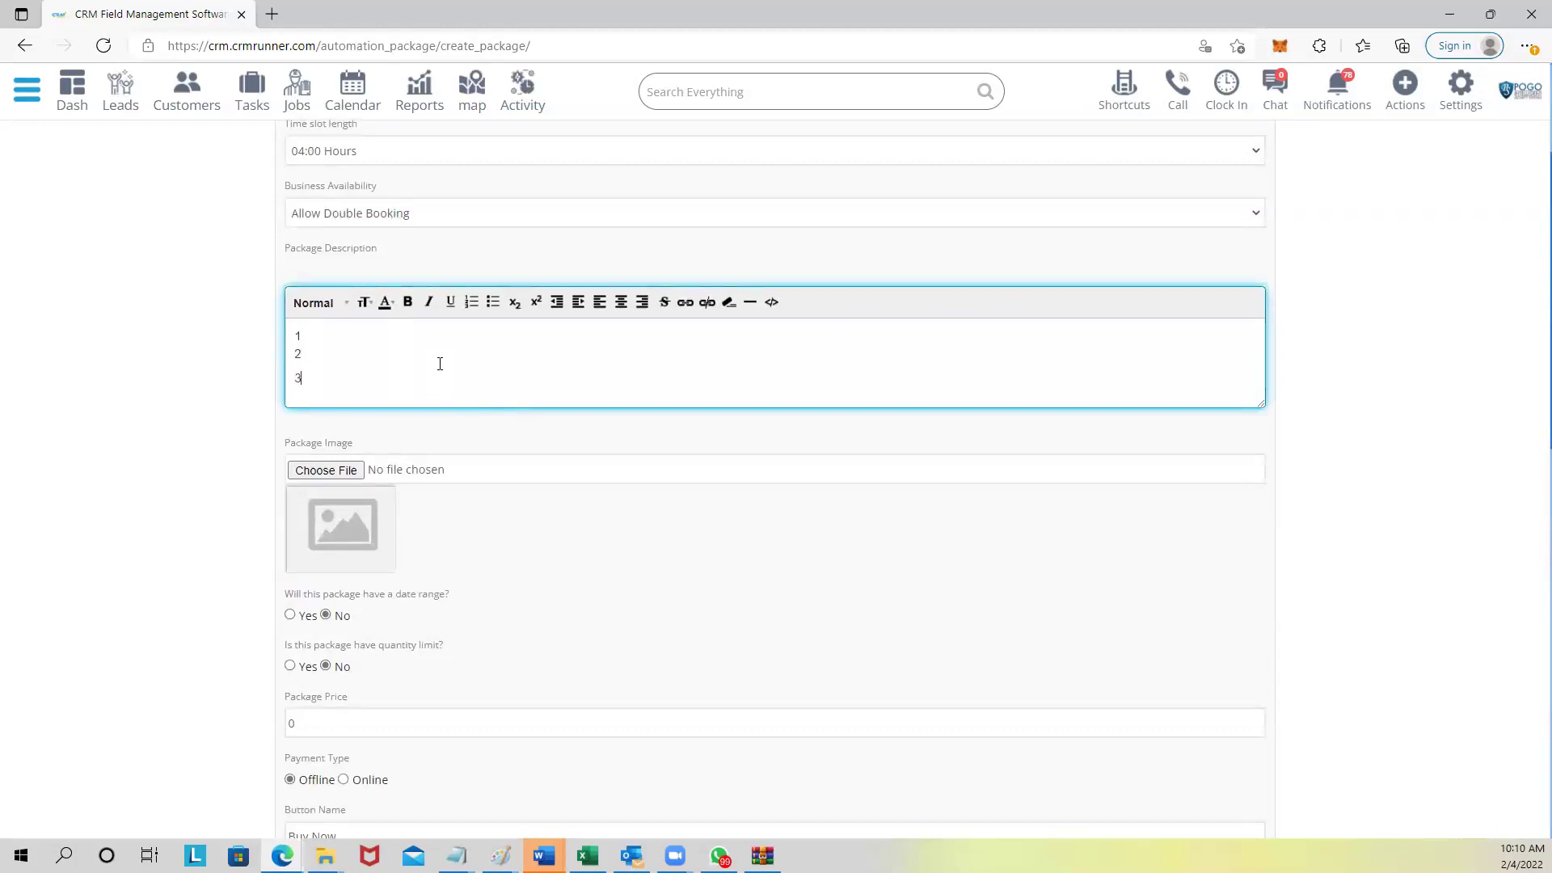
pyautogui.press('Return')
pyautogui.write('45')
pyautogui.press('Return')
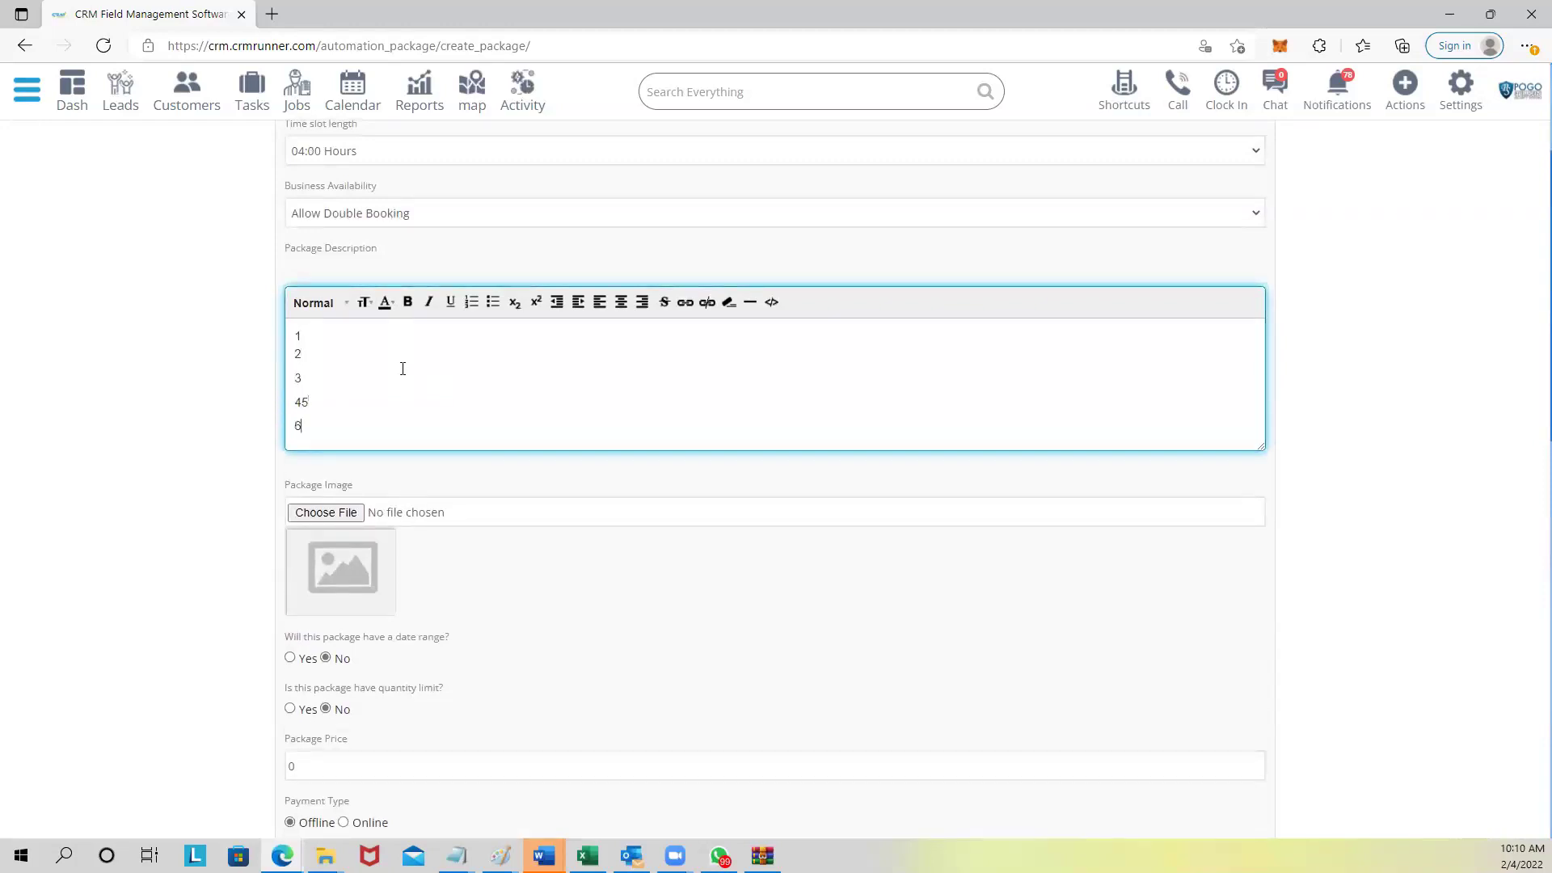
pyautogui.scroll(-4, 402, 369)
pyautogui.scroll(1, 371, 274)
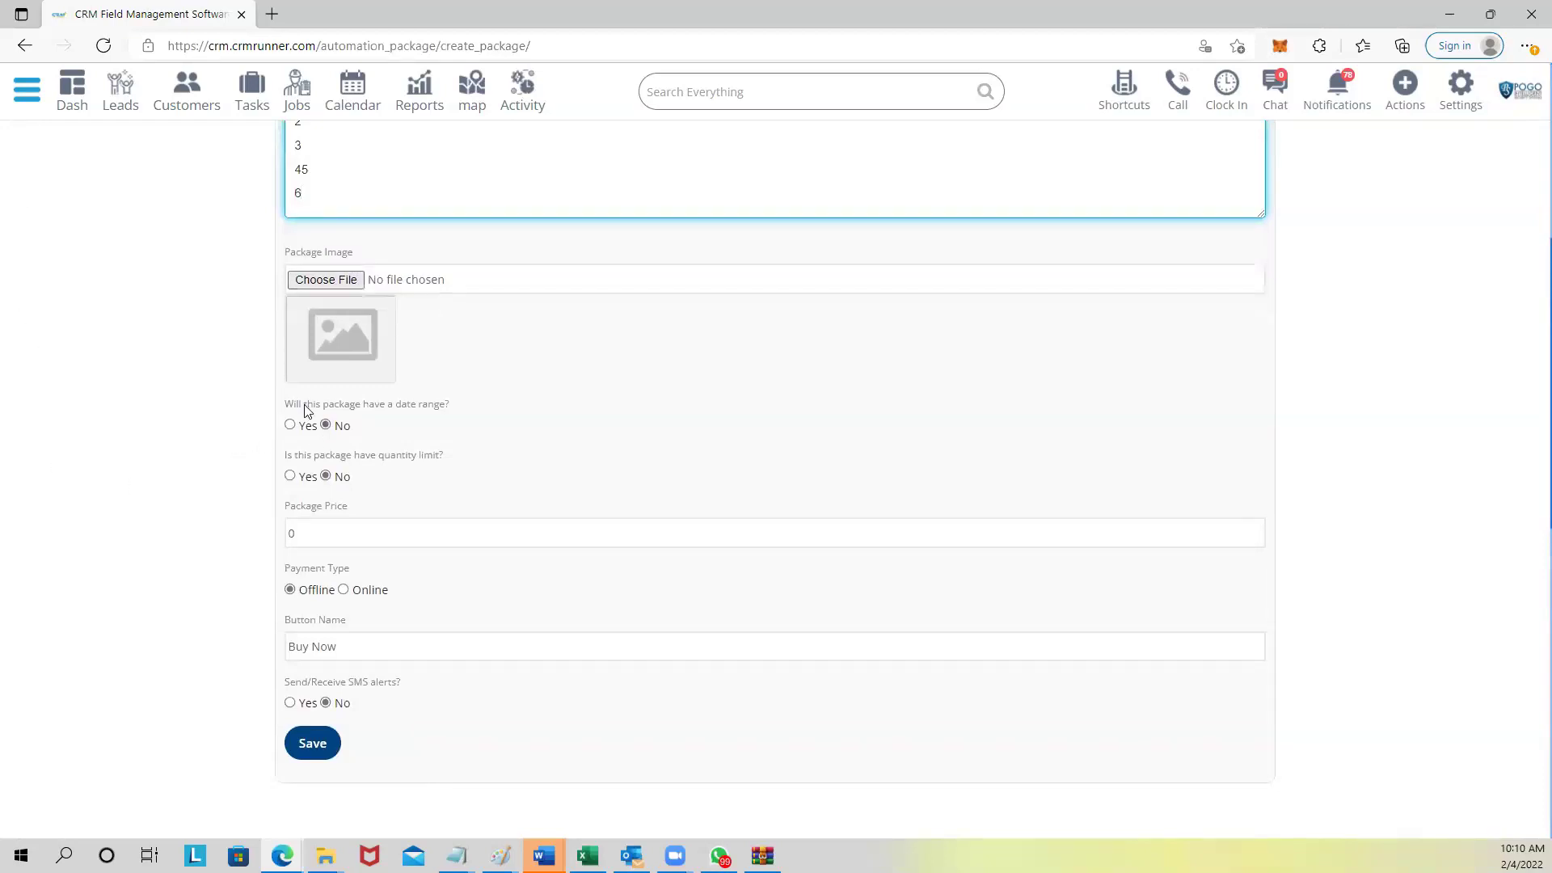
# Replace the Package Price of 0 with 500.
pyautogui.moveTo(289, 407); pyautogui.dragTo(445, 406)
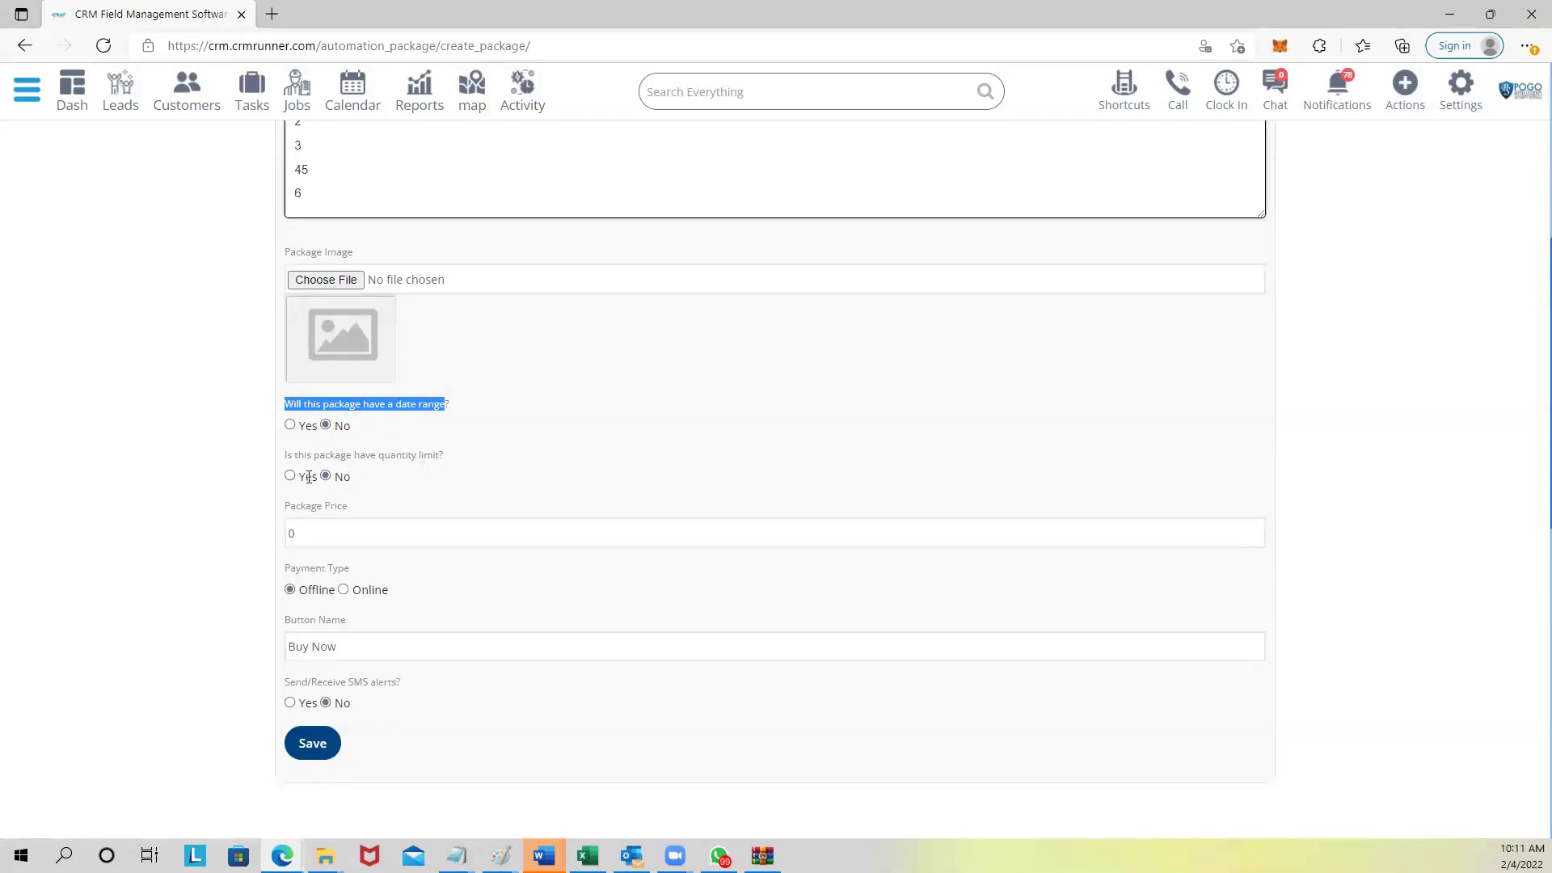
pyautogui.scroll(-3, 323, 517)
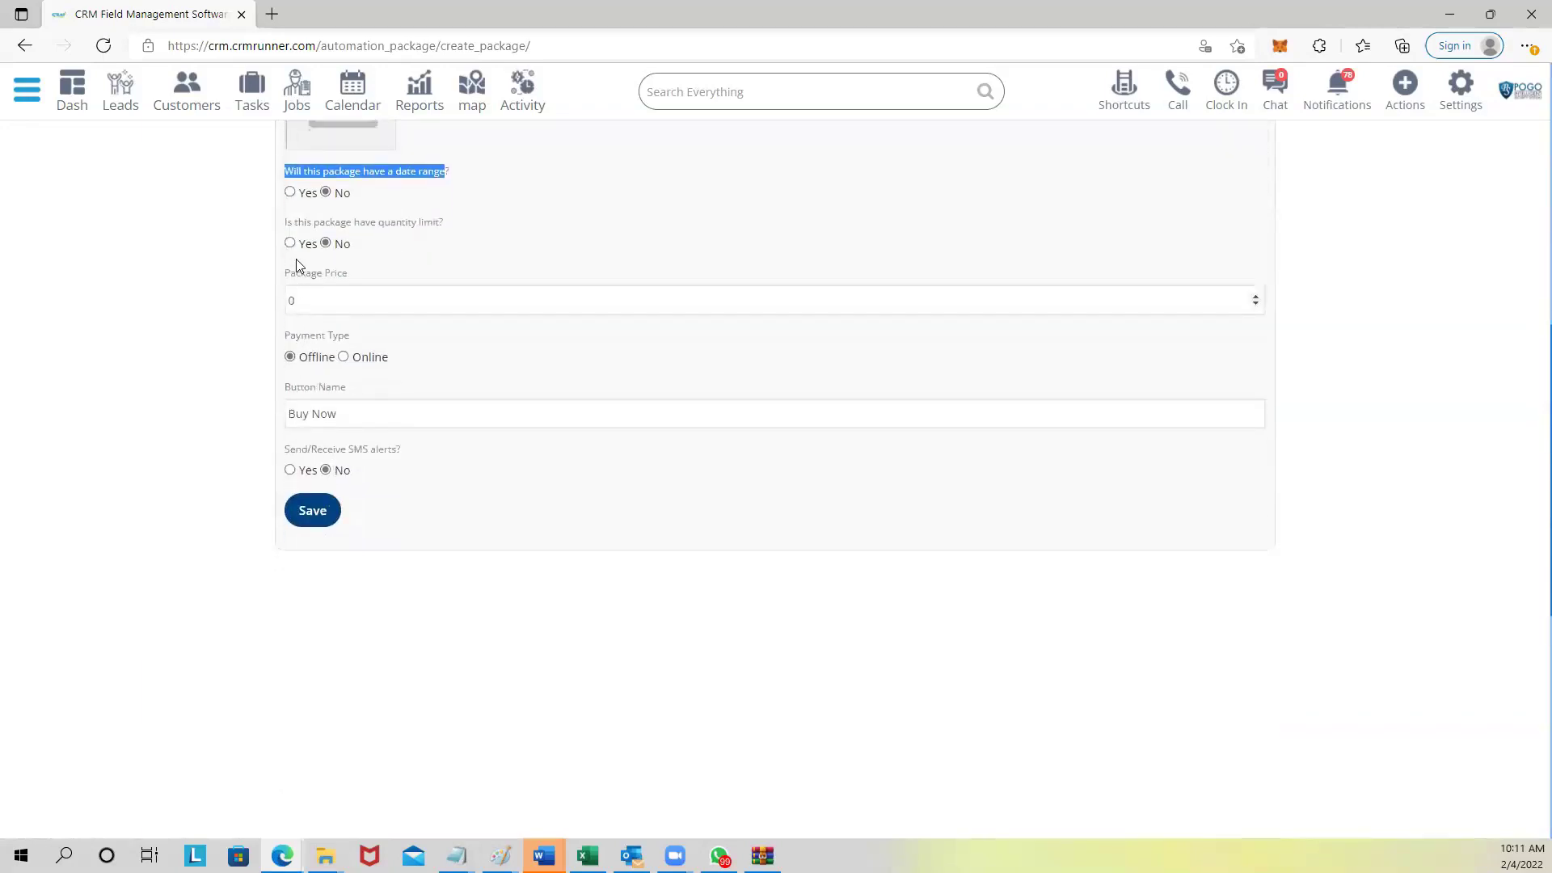
pyautogui.moveTo(283, 277); pyautogui.dragTo(349, 277)
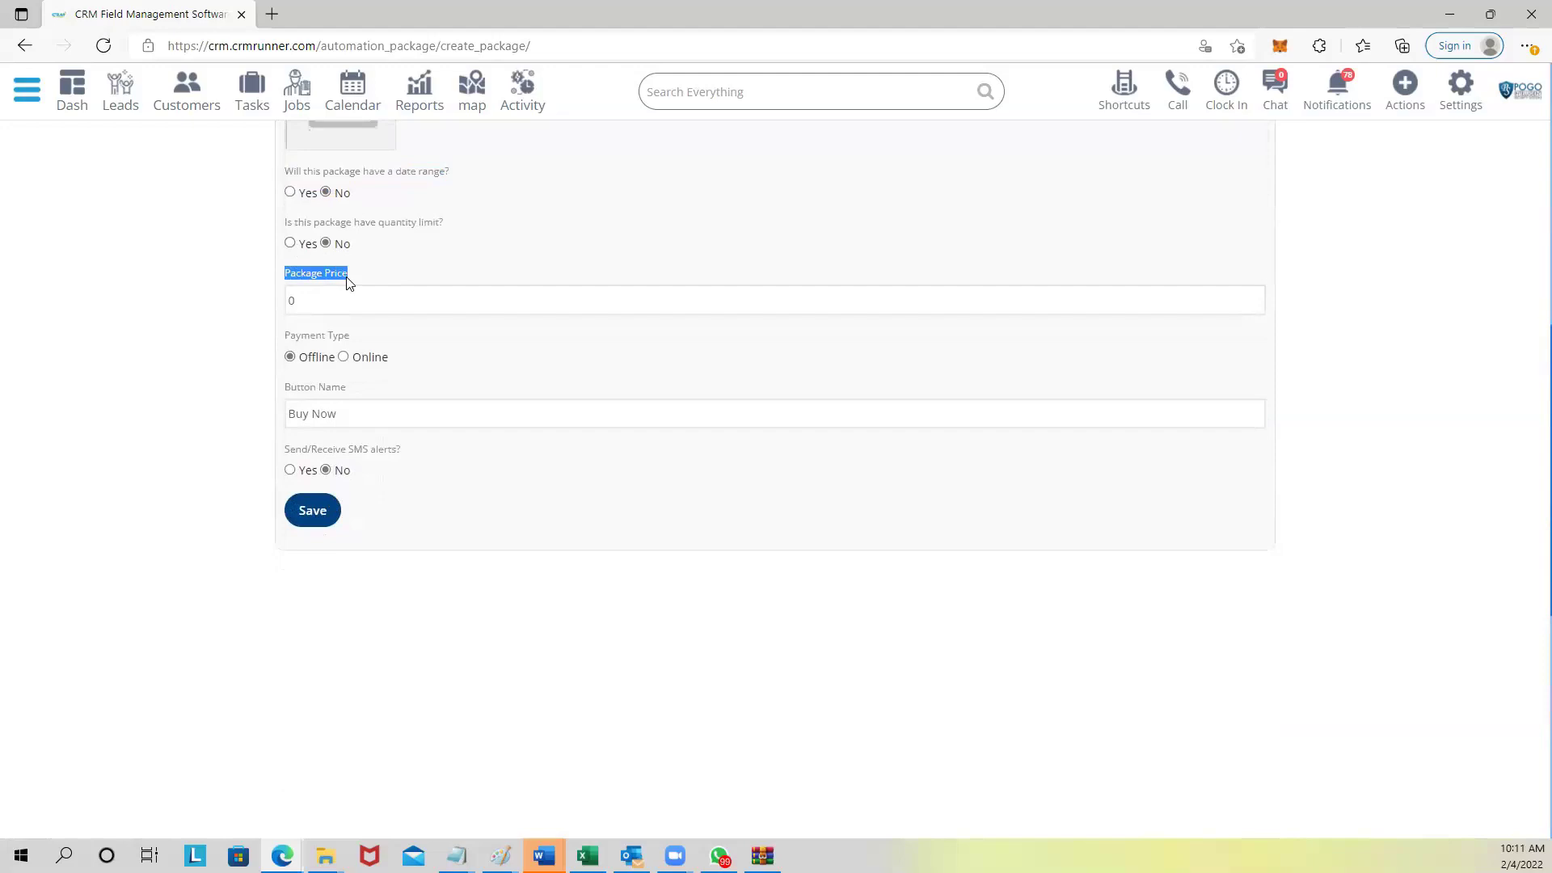
pyautogui.doubleClick(292, 304)
pyautogui.scroll(1, 380, 250)
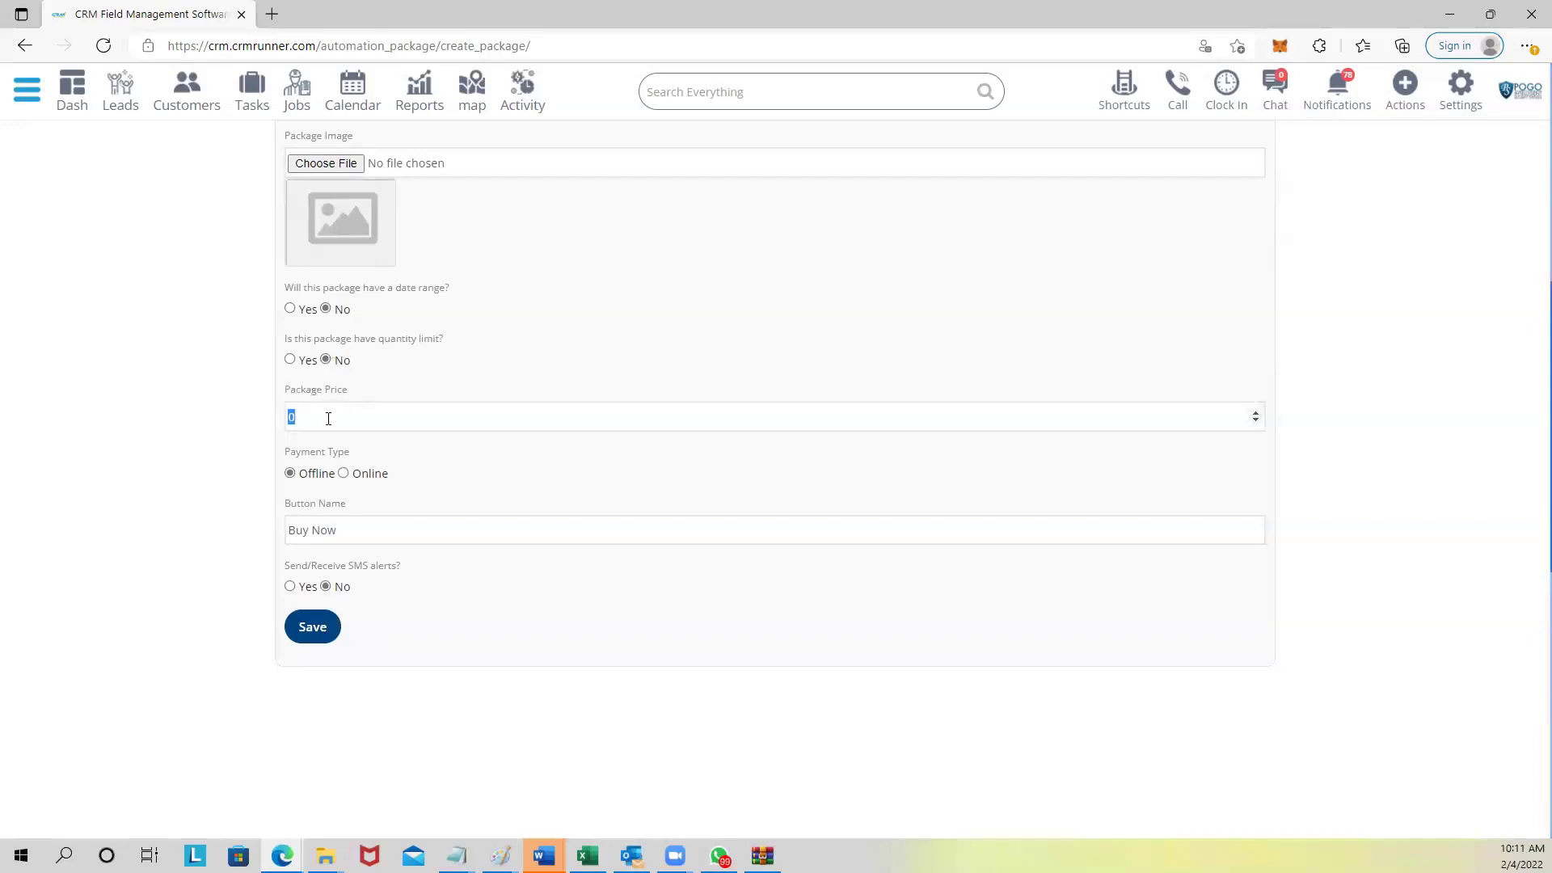
pyautogui.scroll(-1, 325, 409)
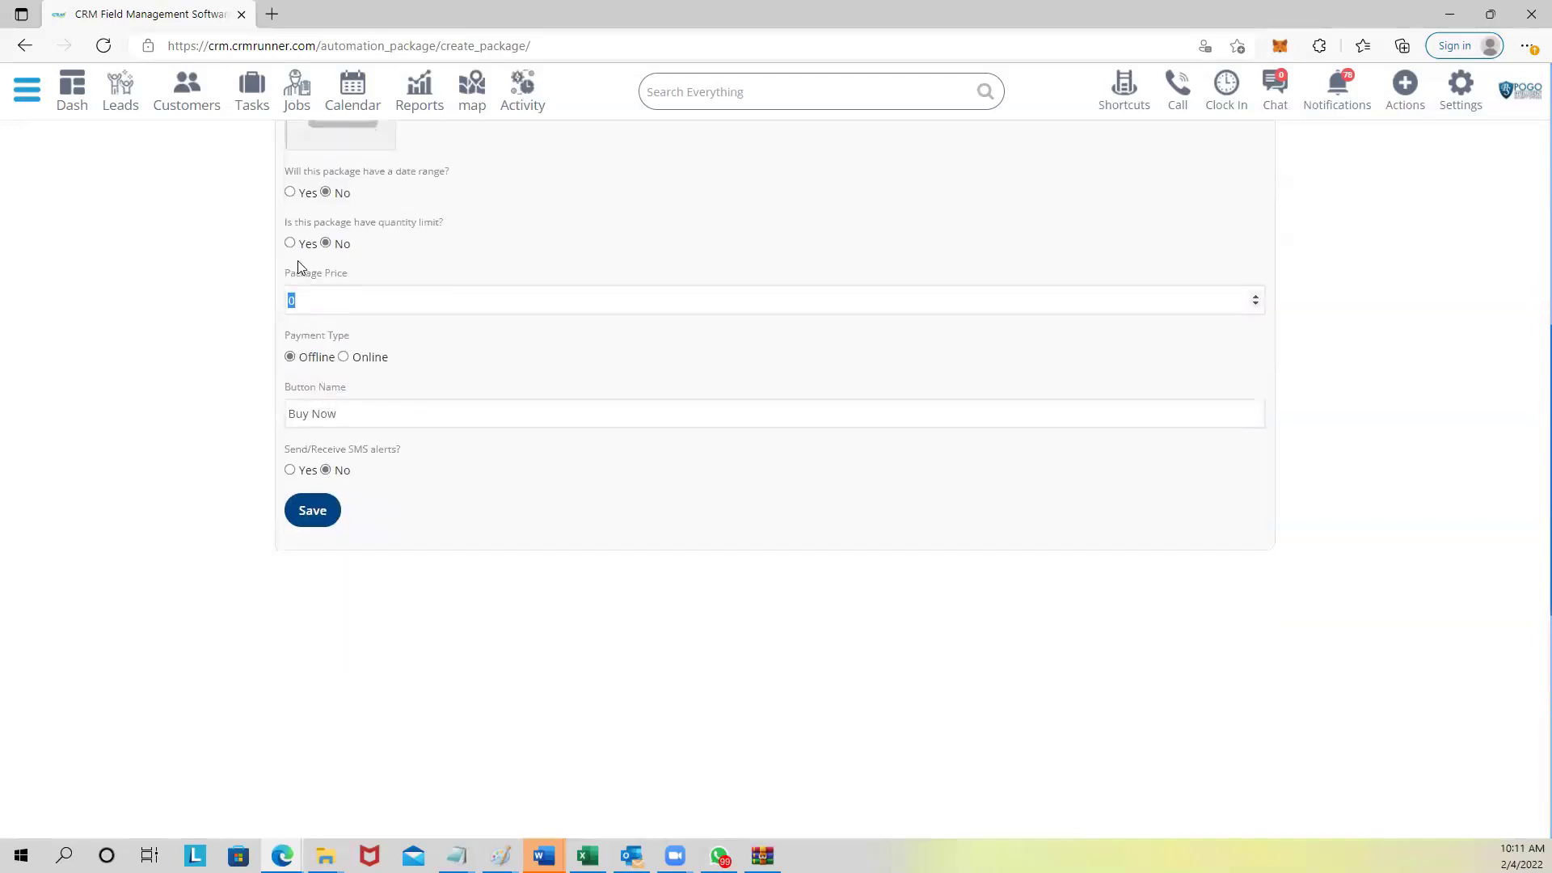
pyautogui.scroll(1, 299, 266)
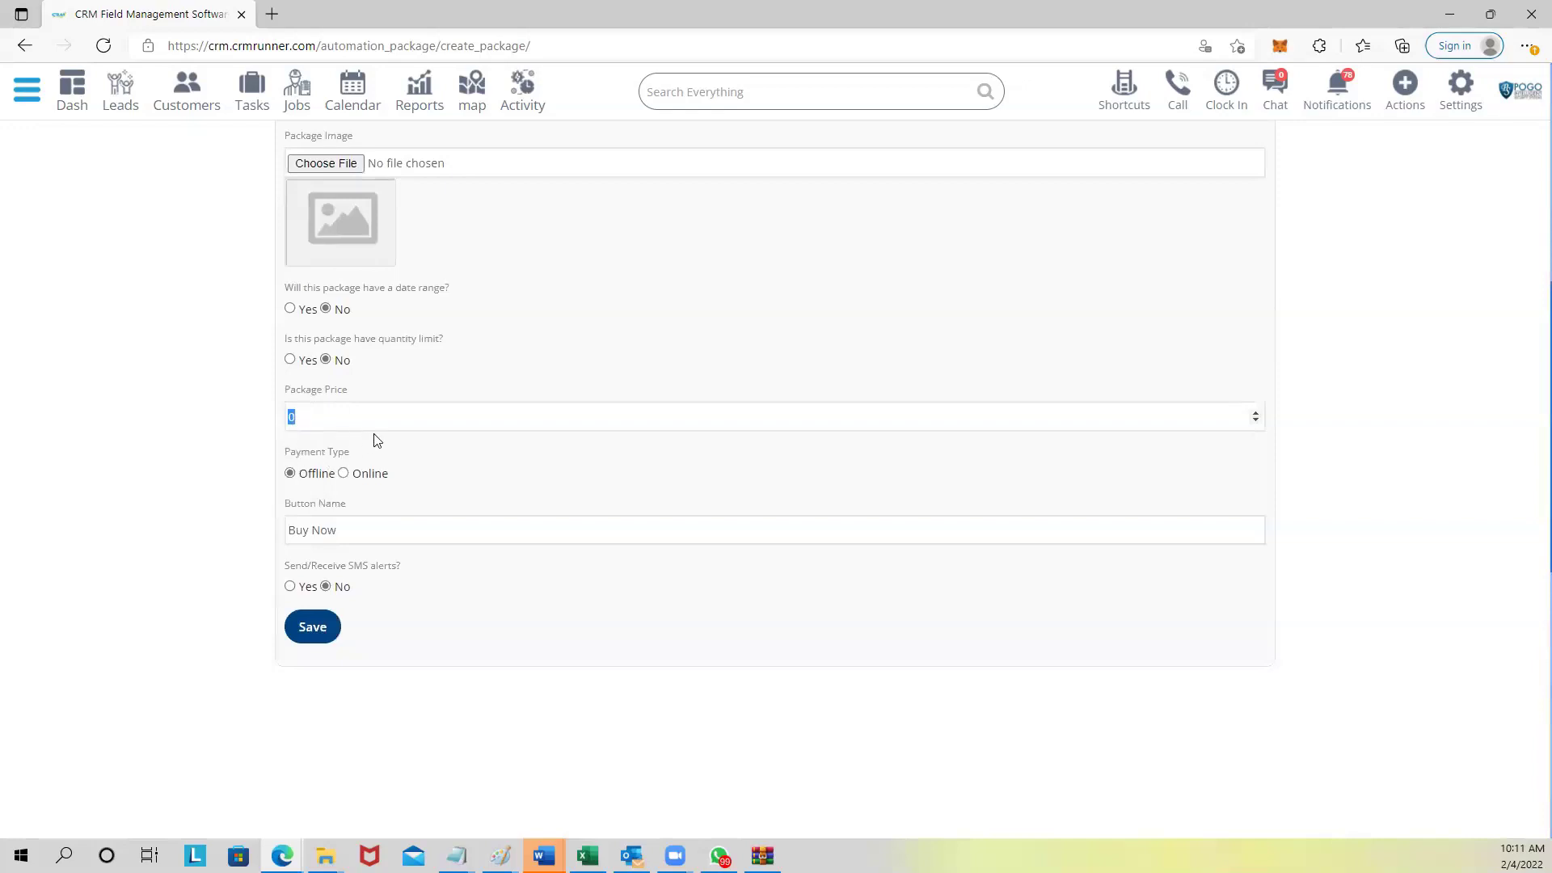
pyautogui.write('500')
# Set the payment type to Online with the Paypal payment gateway.
pyautogui.moveTo(285, 454); pyautogui.dragTo(338, 463)
pyautogui.click(338, 475)
pyautogui.click(345, 475)
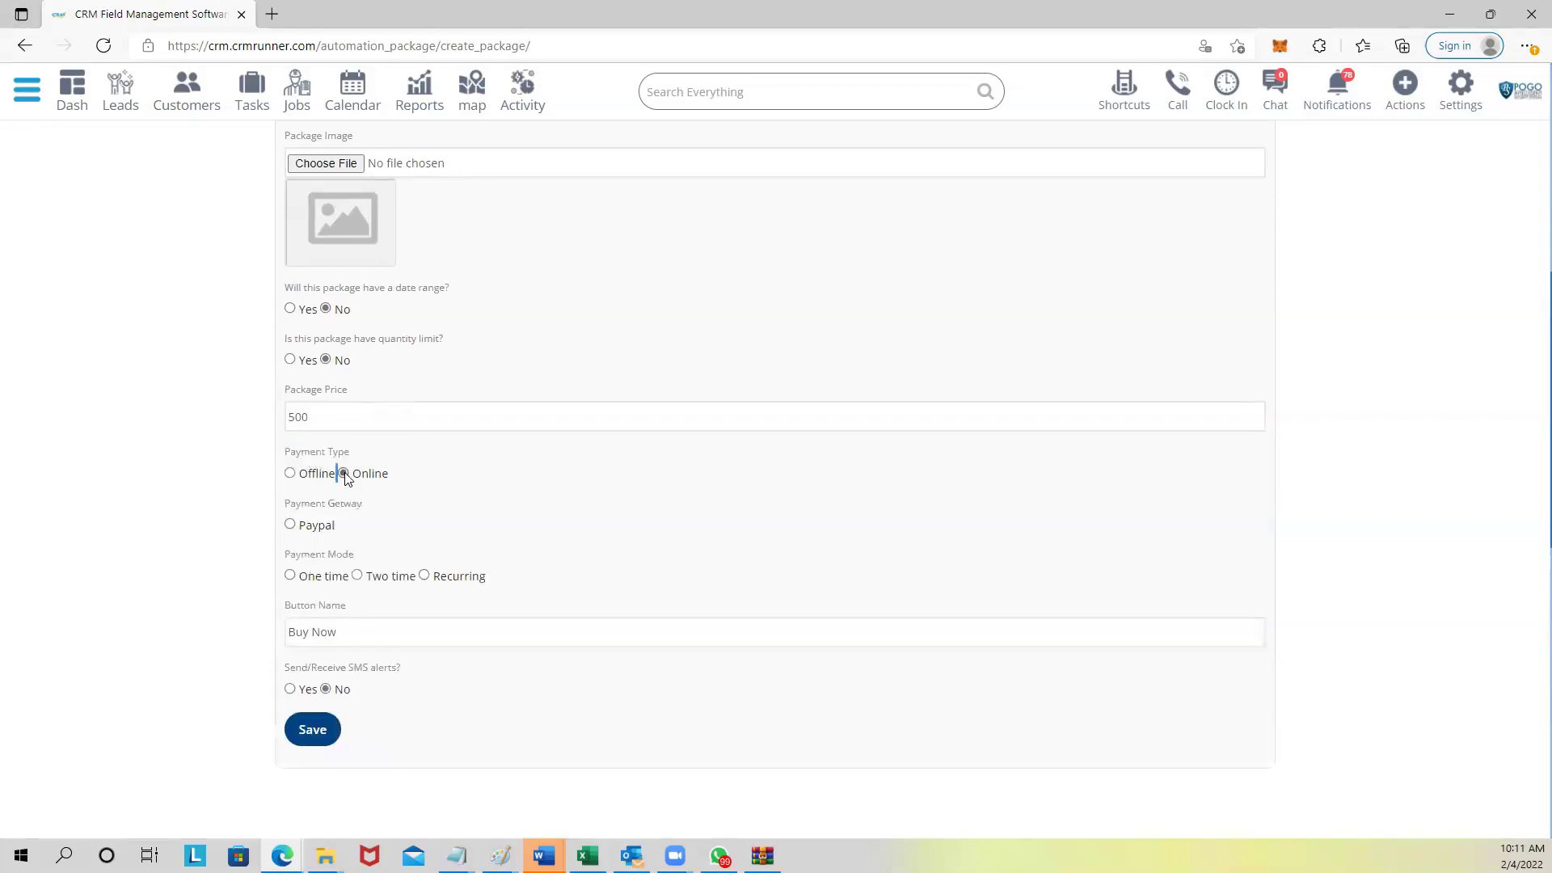
pyautogui.scroll(-1, 350, 502)
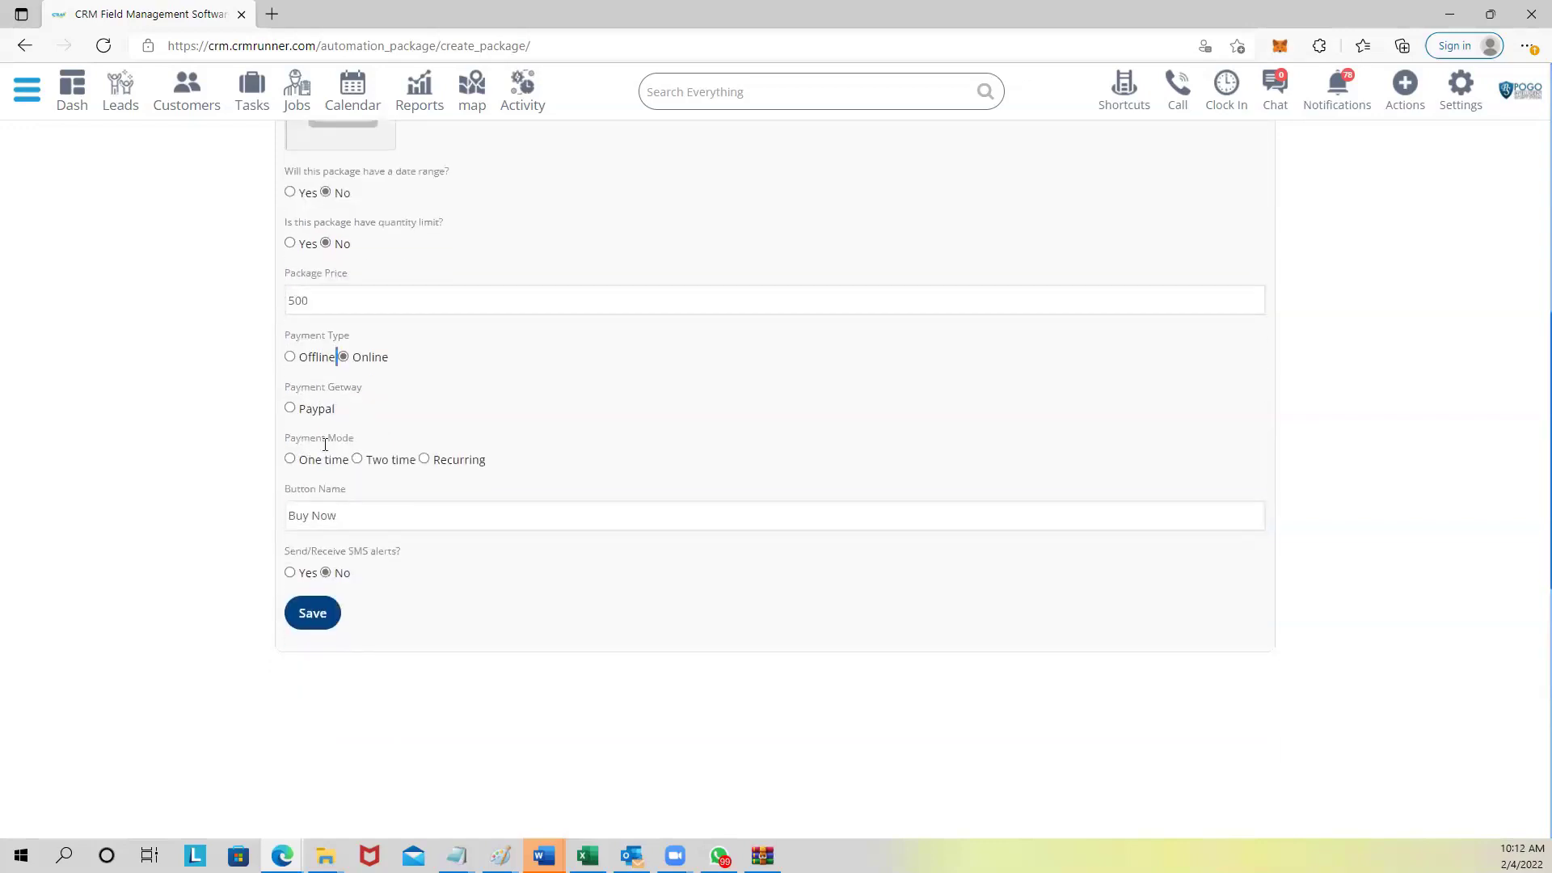
pyautogui.click(290, 409)
# Choose Two time payment mode and review the On Booking, On Start Date and Buy Now fields.
pyautogui.click(357, 460)
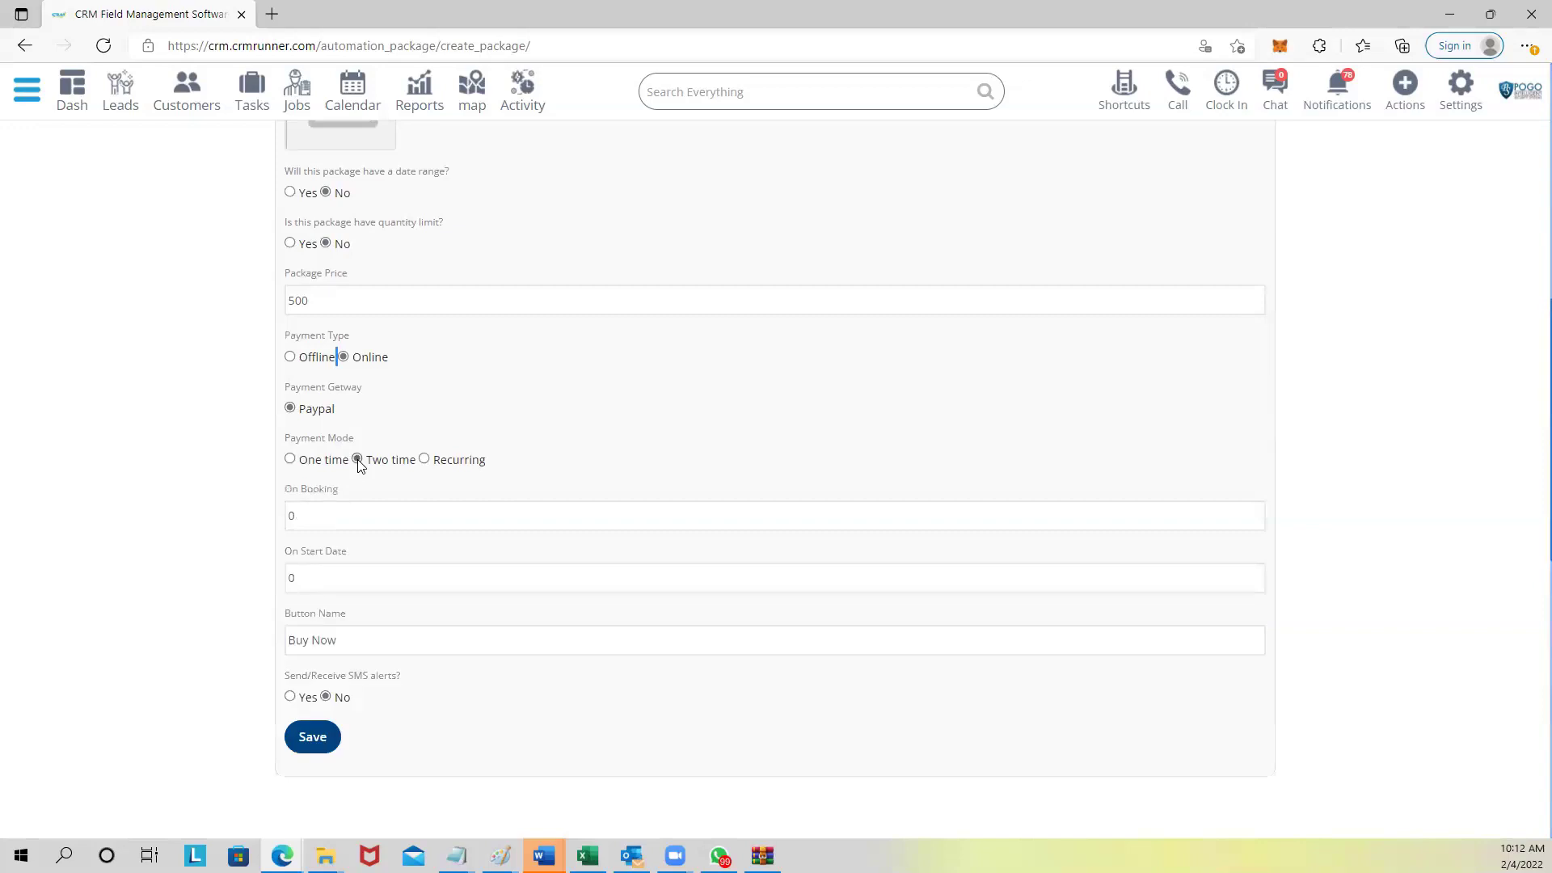
pyautogui.moveTo(300, 510); pyautogui.dragTo(271, 520)
pyautogui.moveTo(319, 573); pyautogui.dragTo(282, 577)
pyautogui.scroll(-3, 331, 626)
pyautogui.moveTo(341, 409); pyautogui.dragTo(272, 417)
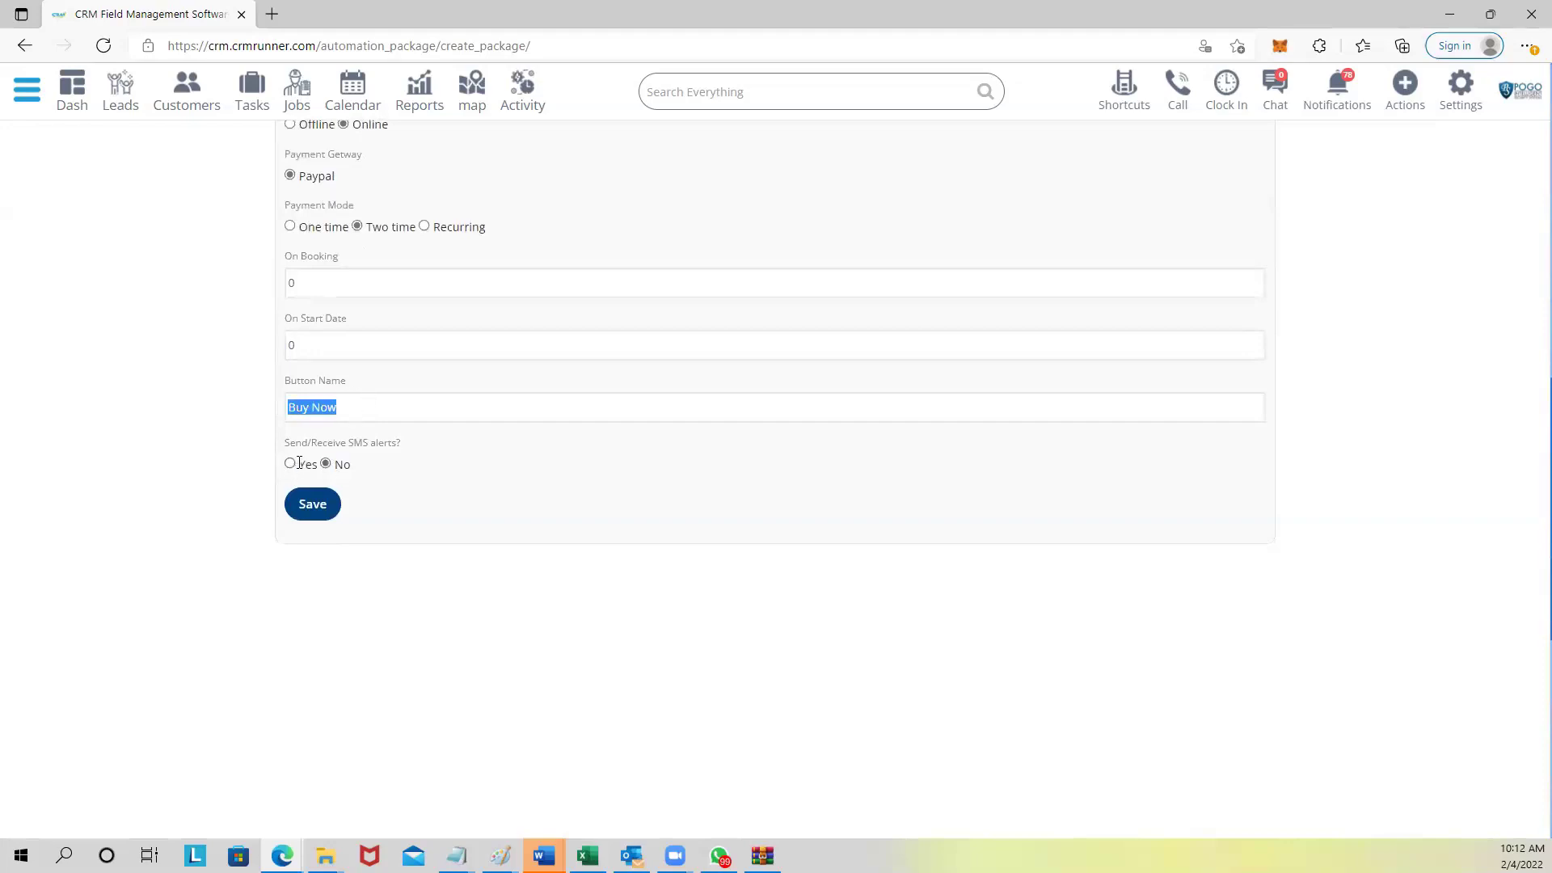
pyautogui.scroll(10, 391, 429)
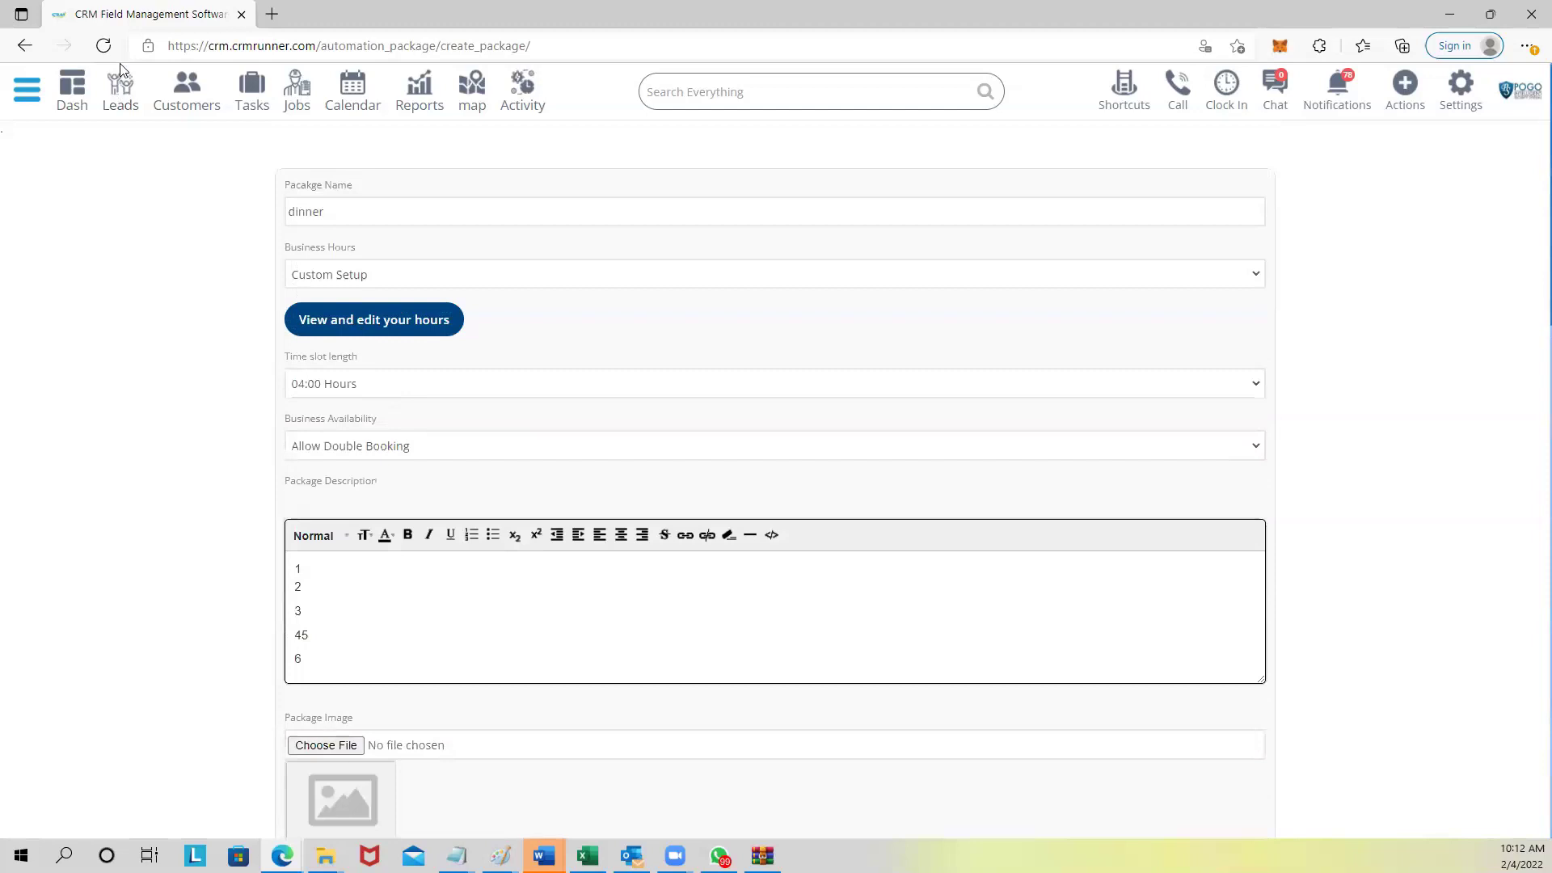
# Return to the automation package list and open its customer-facing preview of the IP camera packages.
pyautogui.moveTo(436, 45); pyautogui.dragTo(663, 30)
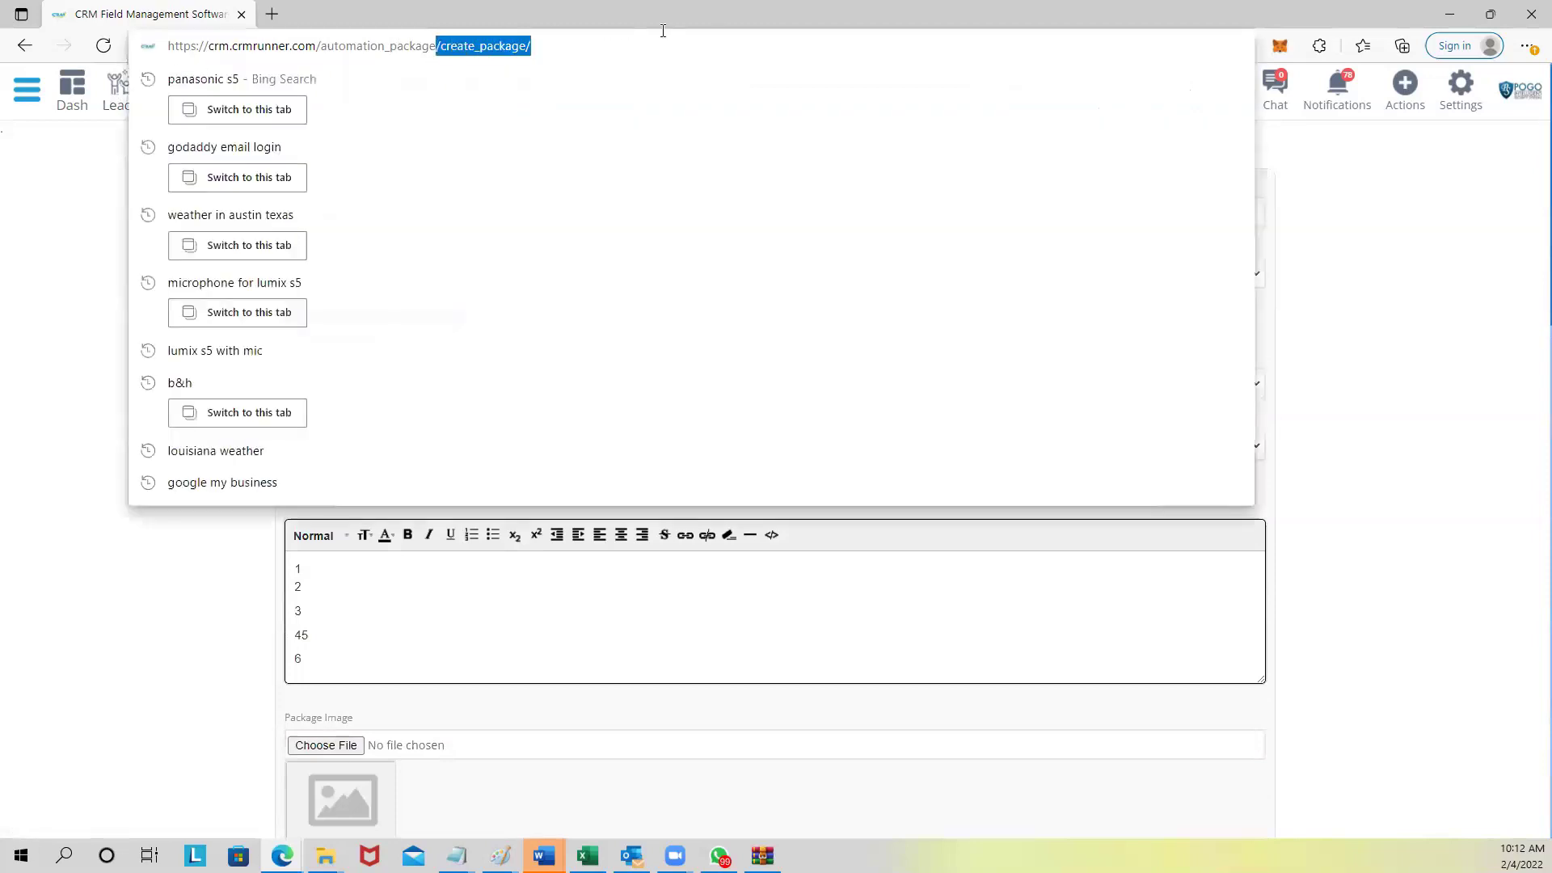
pyautogui.press('BackSpace')
pyautogui.press('Return')
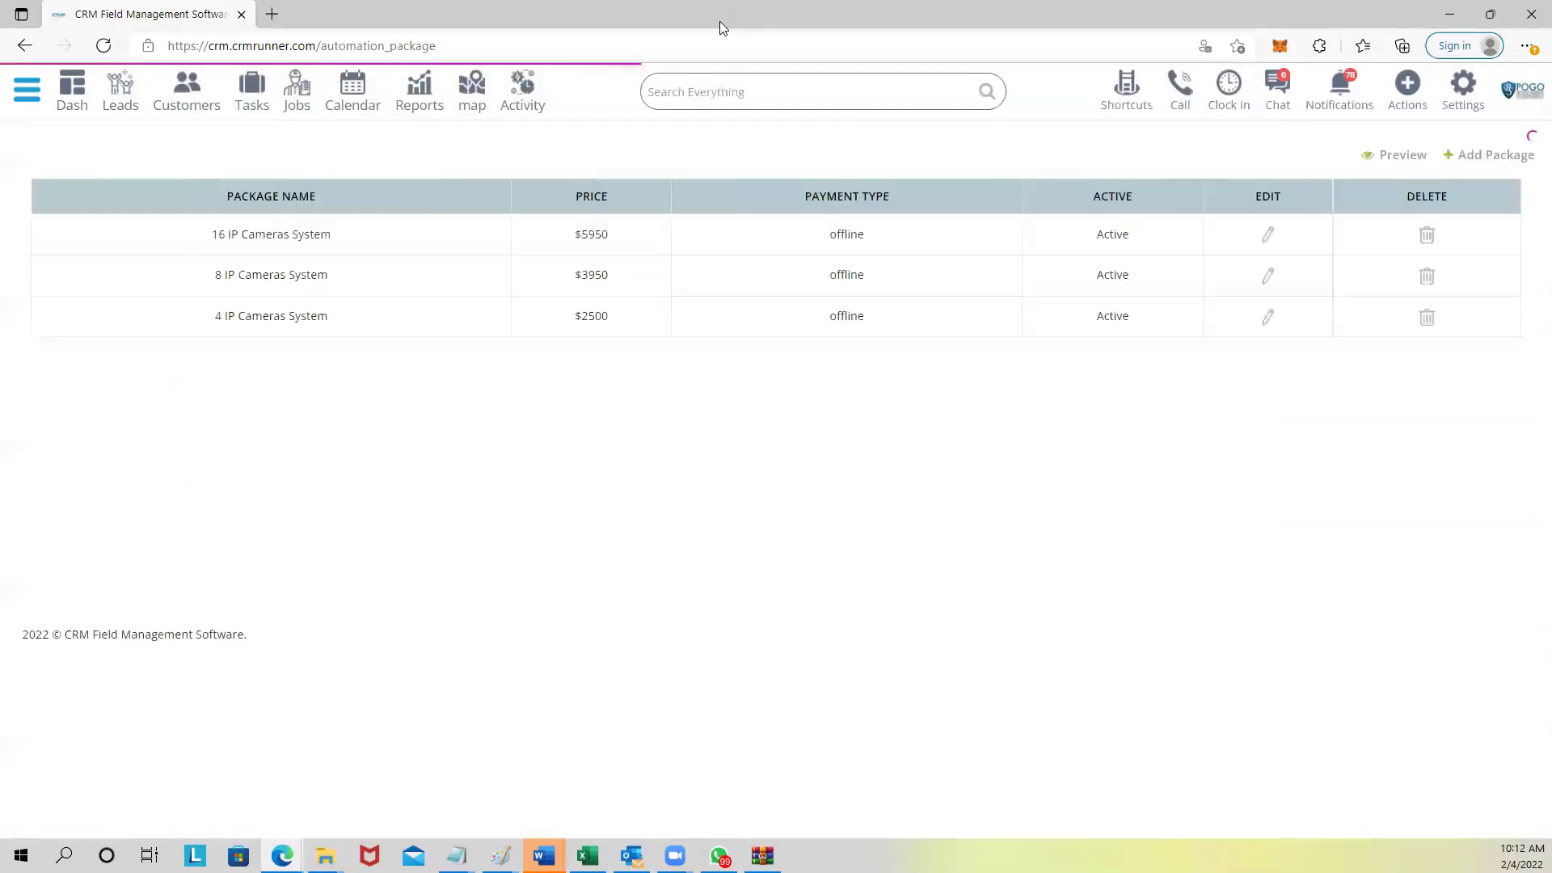
pyautogui.click(1406, 155)
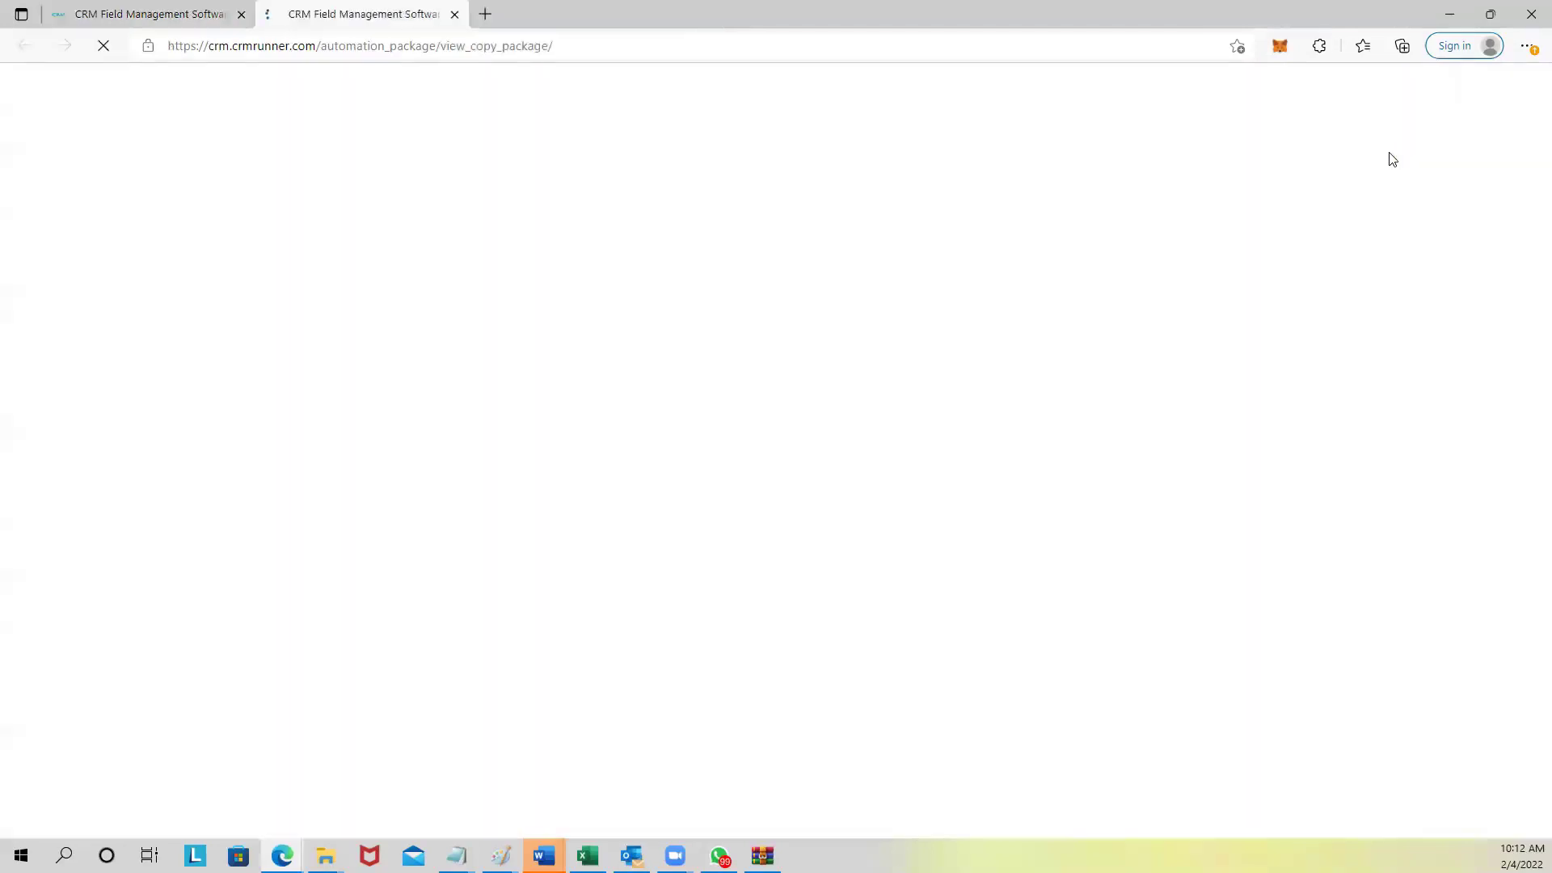
pyautogui.scroll(-2, 889, 339)
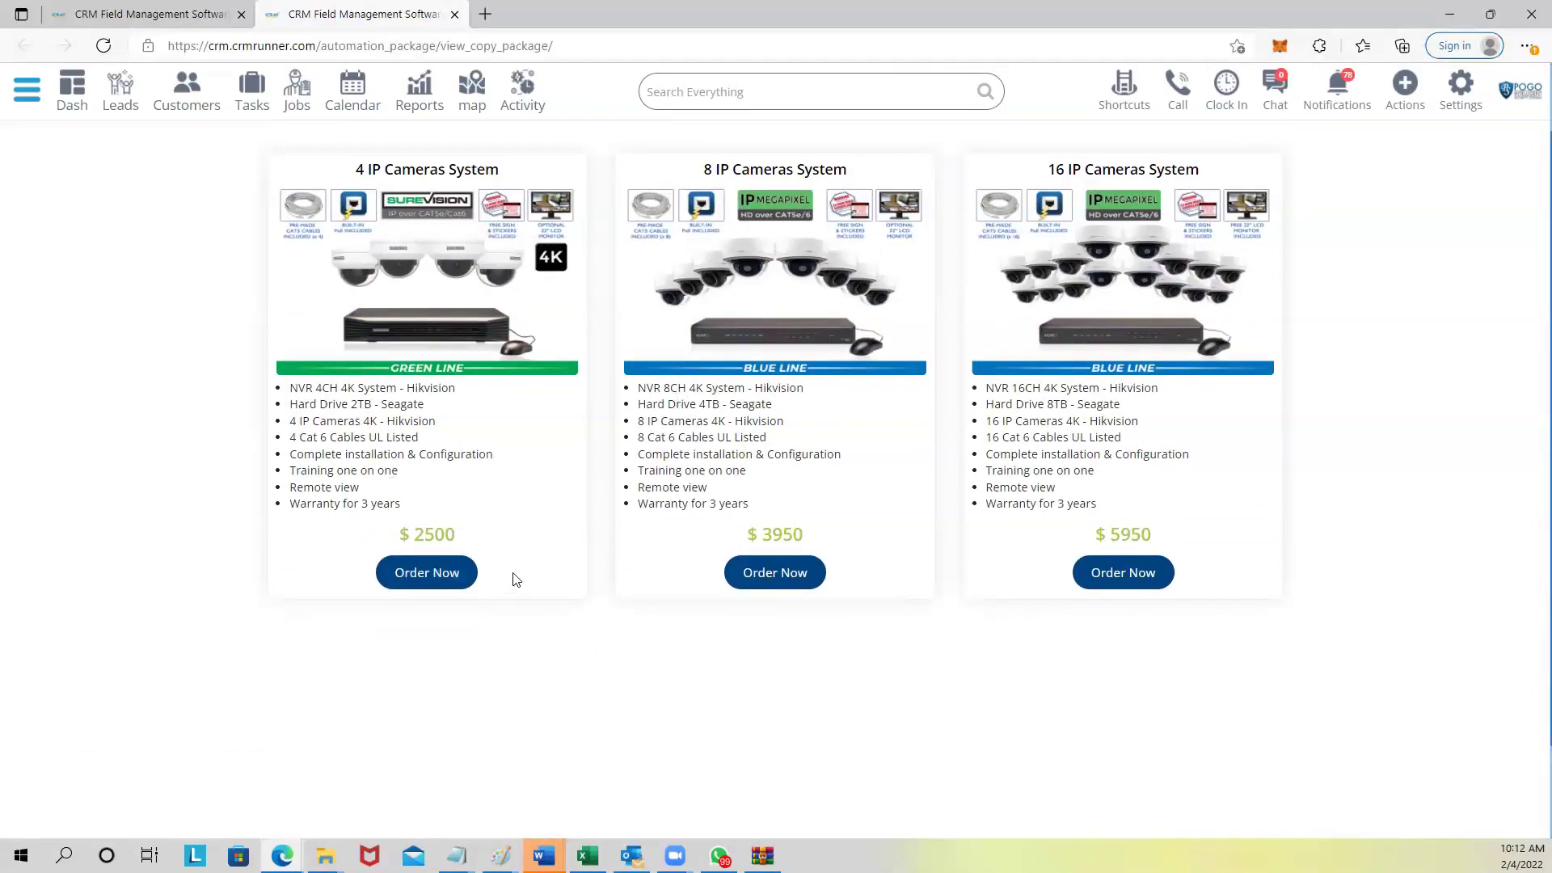
# Order the 4 IP Cameras System for Monday, February 7th 2022, 11:00–12:00, and enter the customer's name.
pyautogui.click(431, 574)
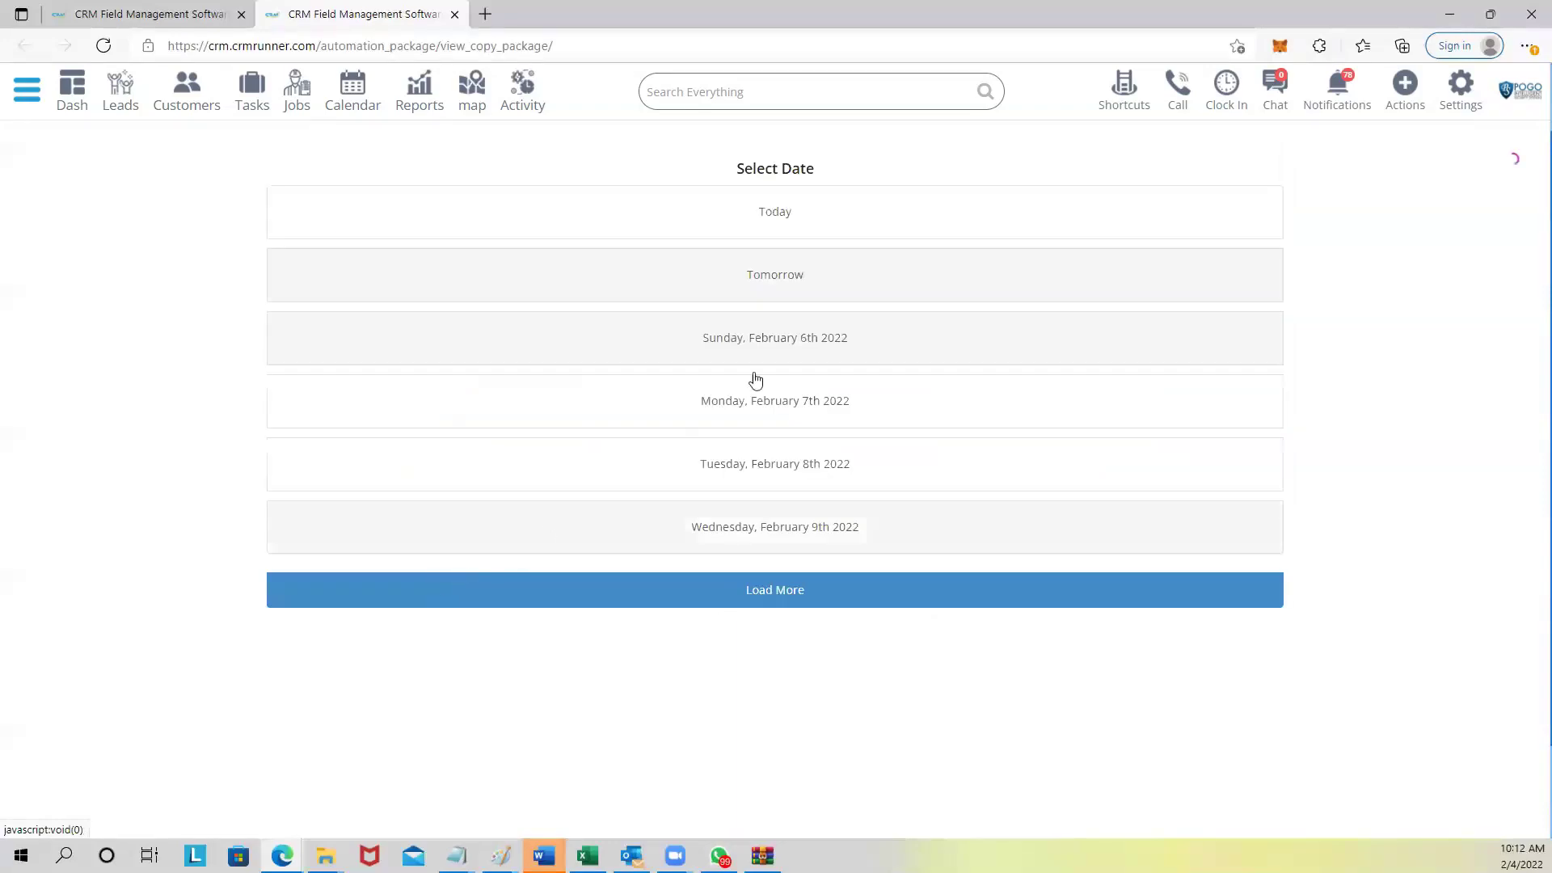
pyautogui.click(762, 397)
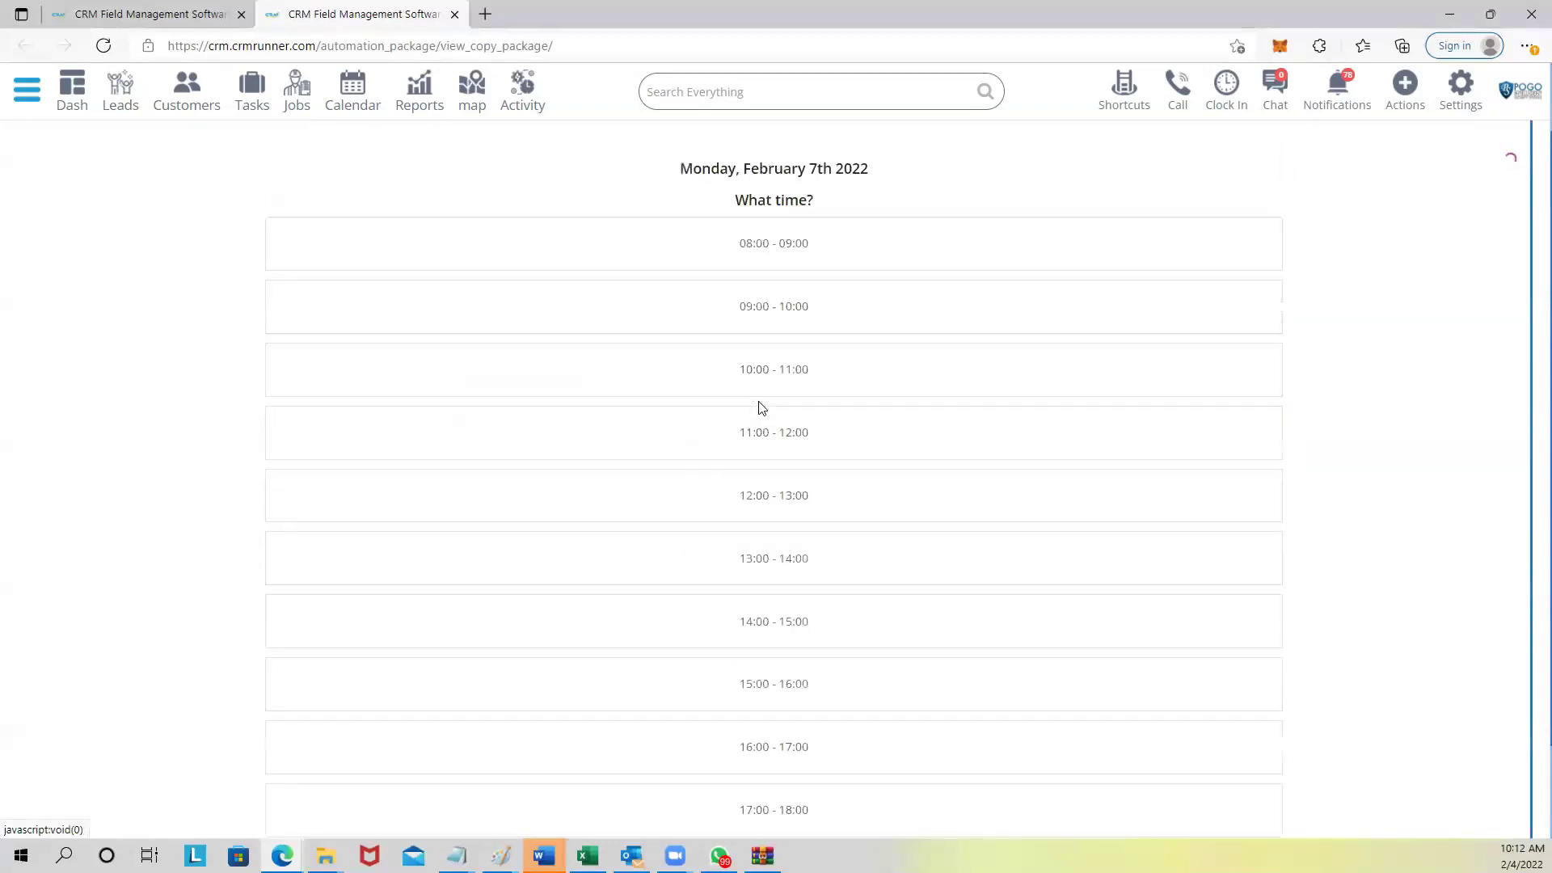
pyautogui.click(756, 459)
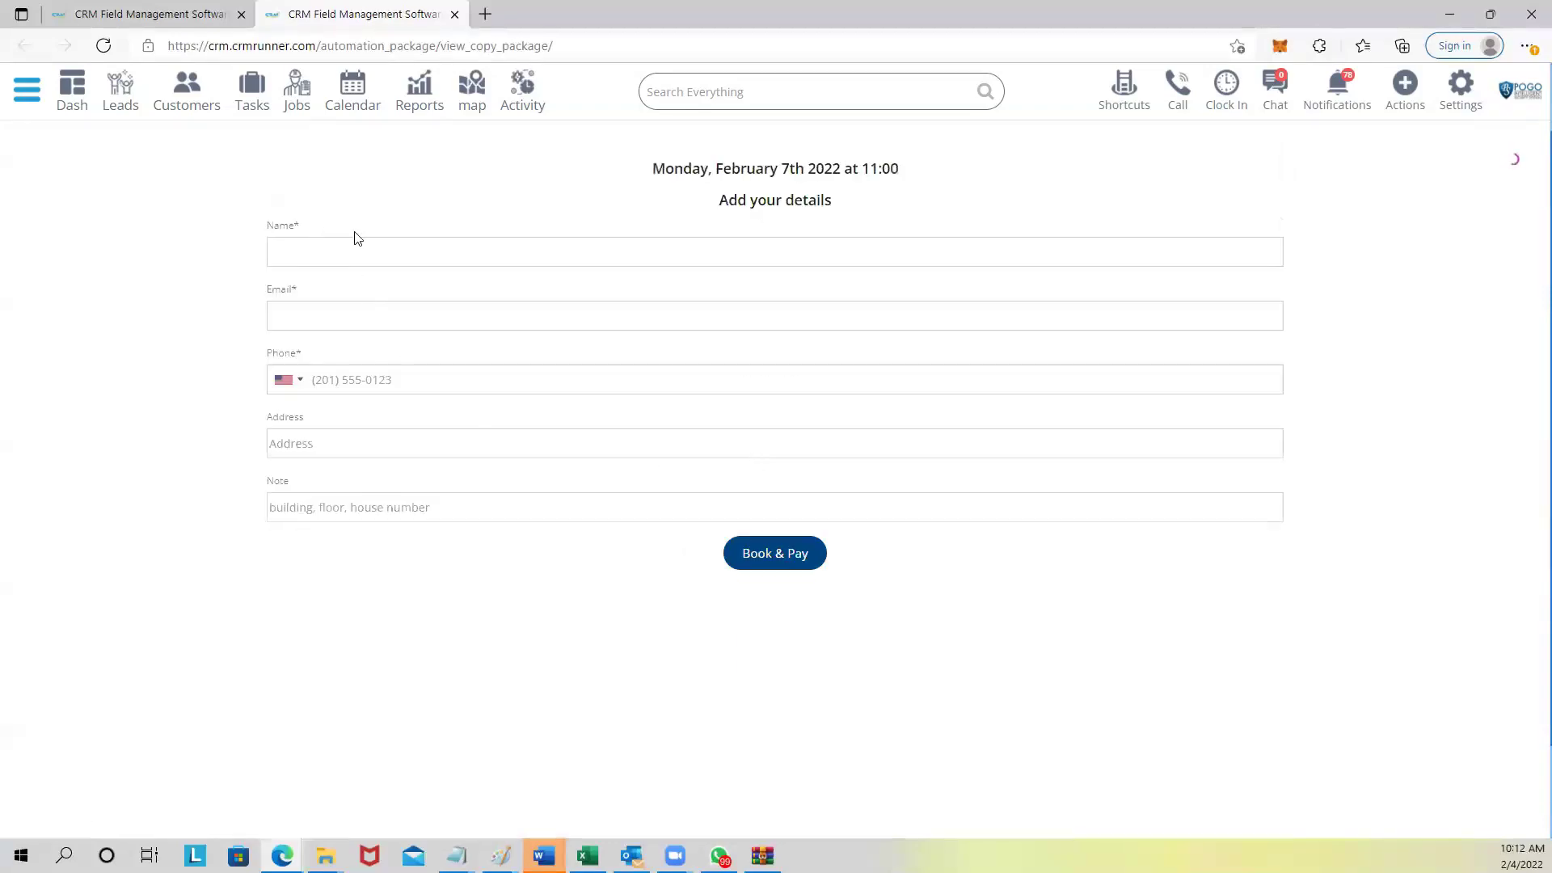
pyautogui.click(355, 252)
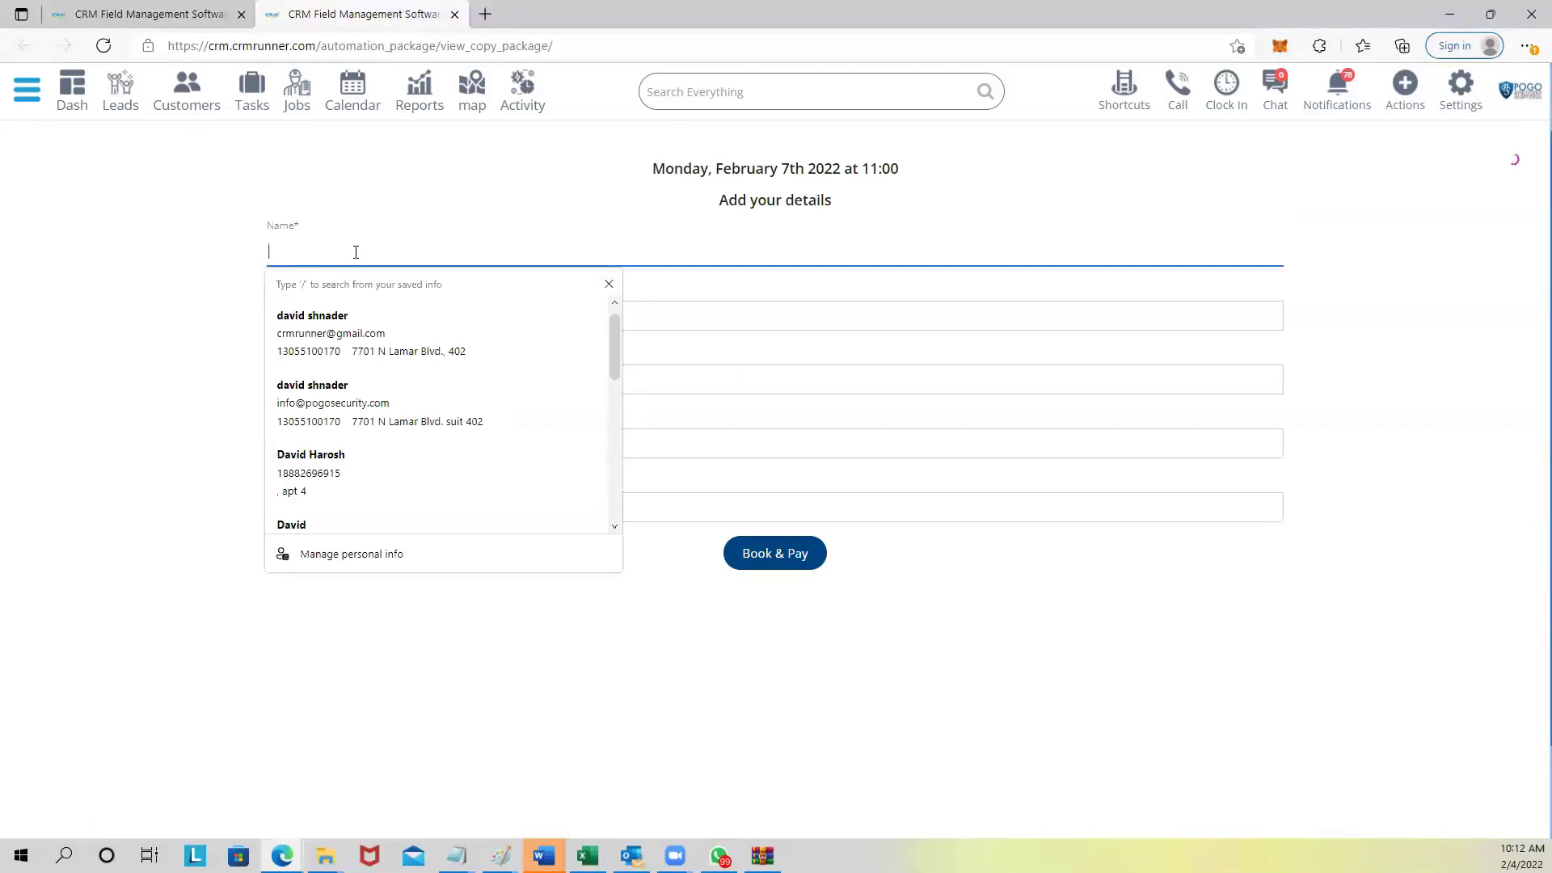
pyautogui.write('Becca')
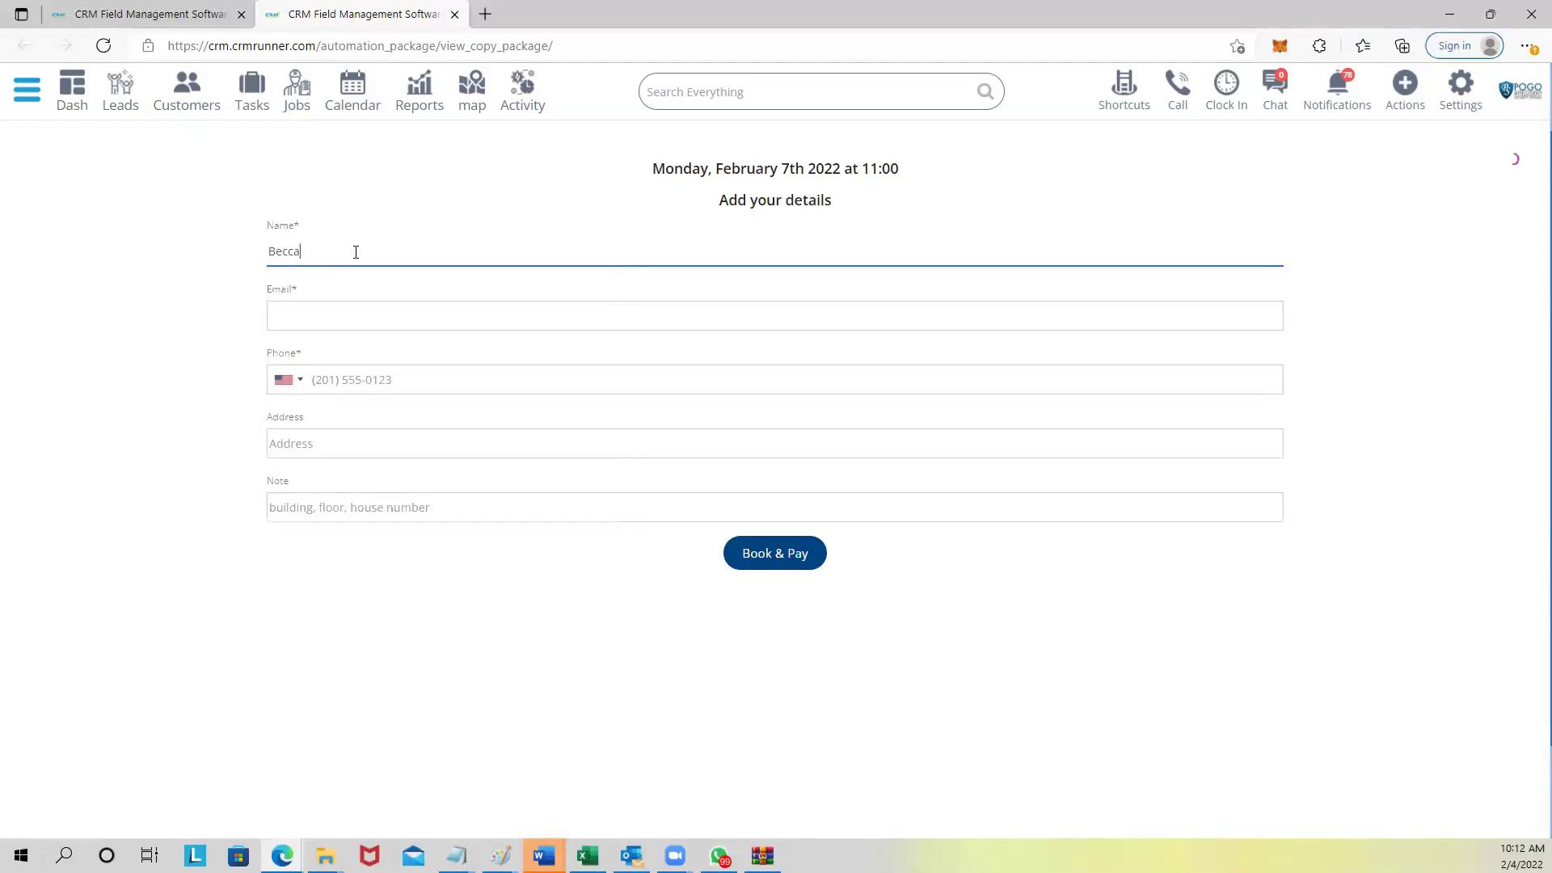
# Fill in the customer's e-mail, phone, address and an 'apt' note, then submit the booking.
pyautogui.click(420, 316)
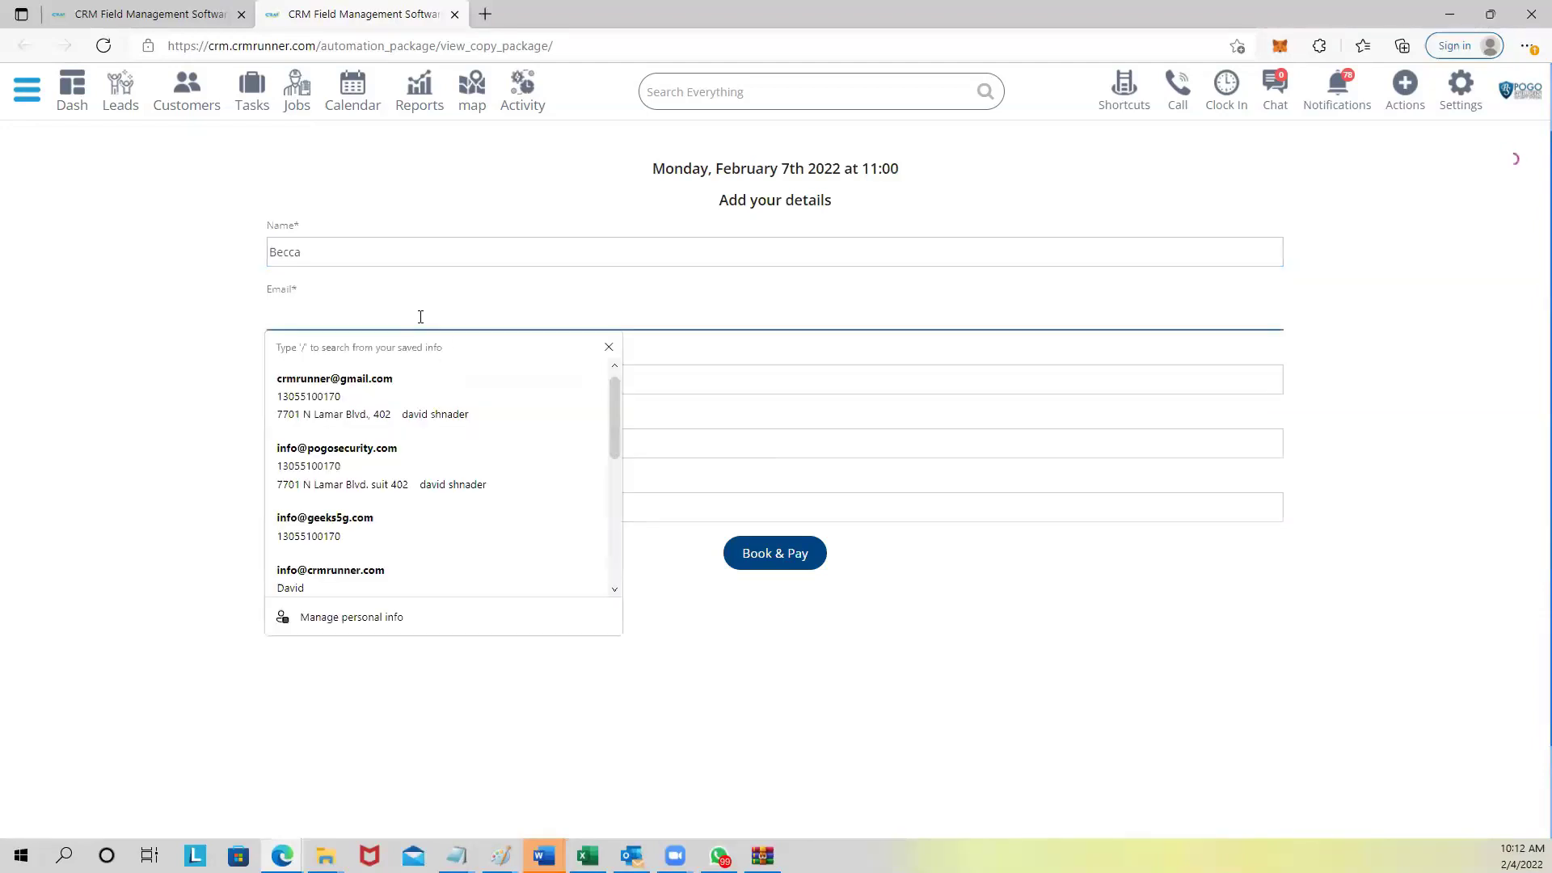
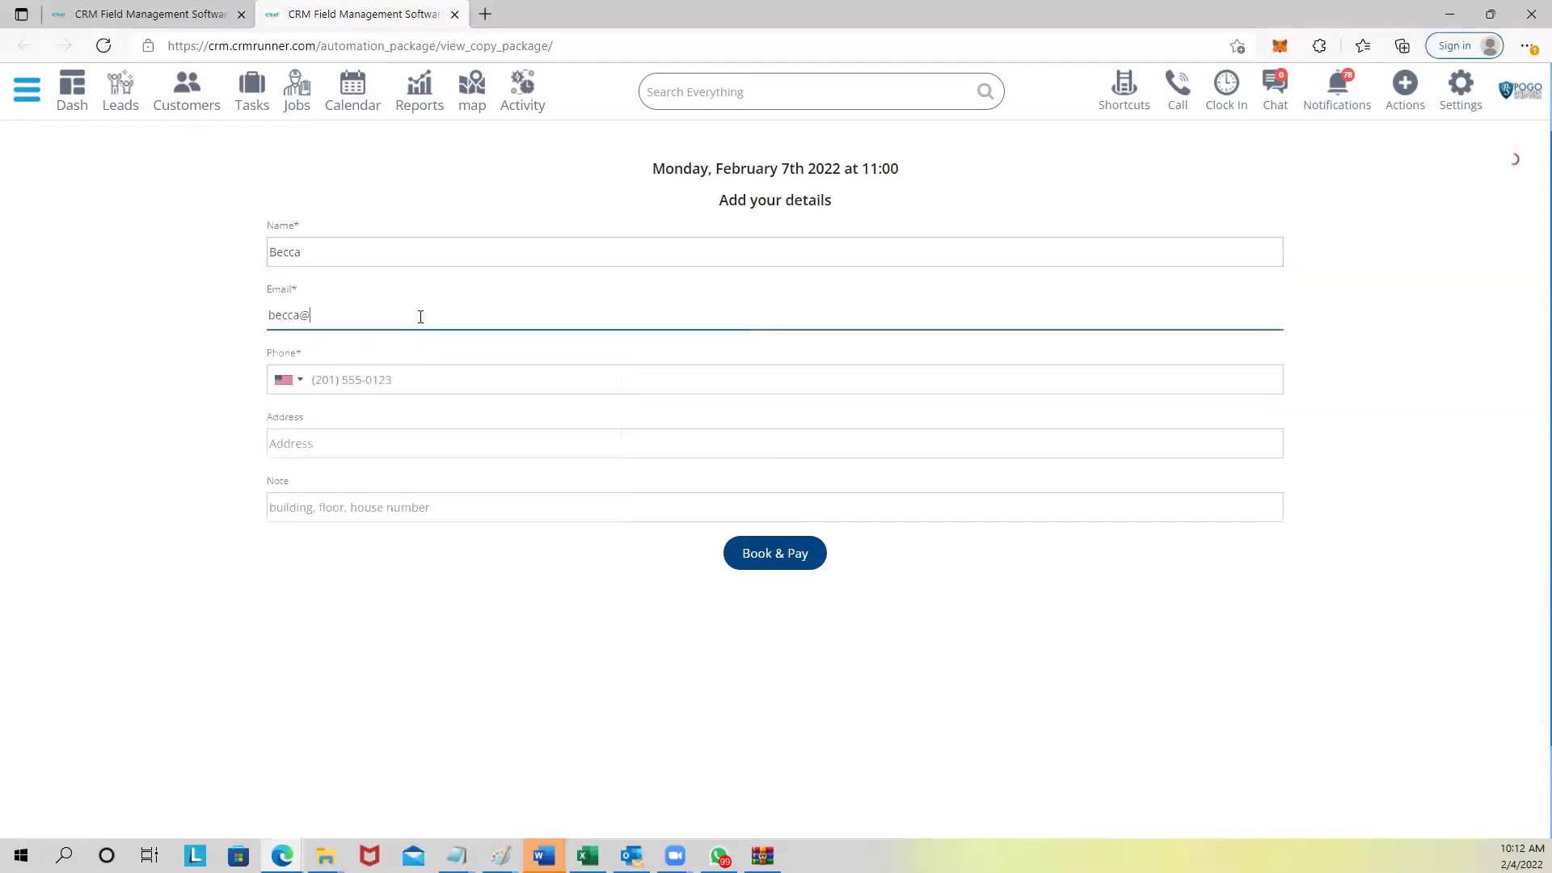
pyautogui.click(406, 385)
pyautogui.write('1231231231')
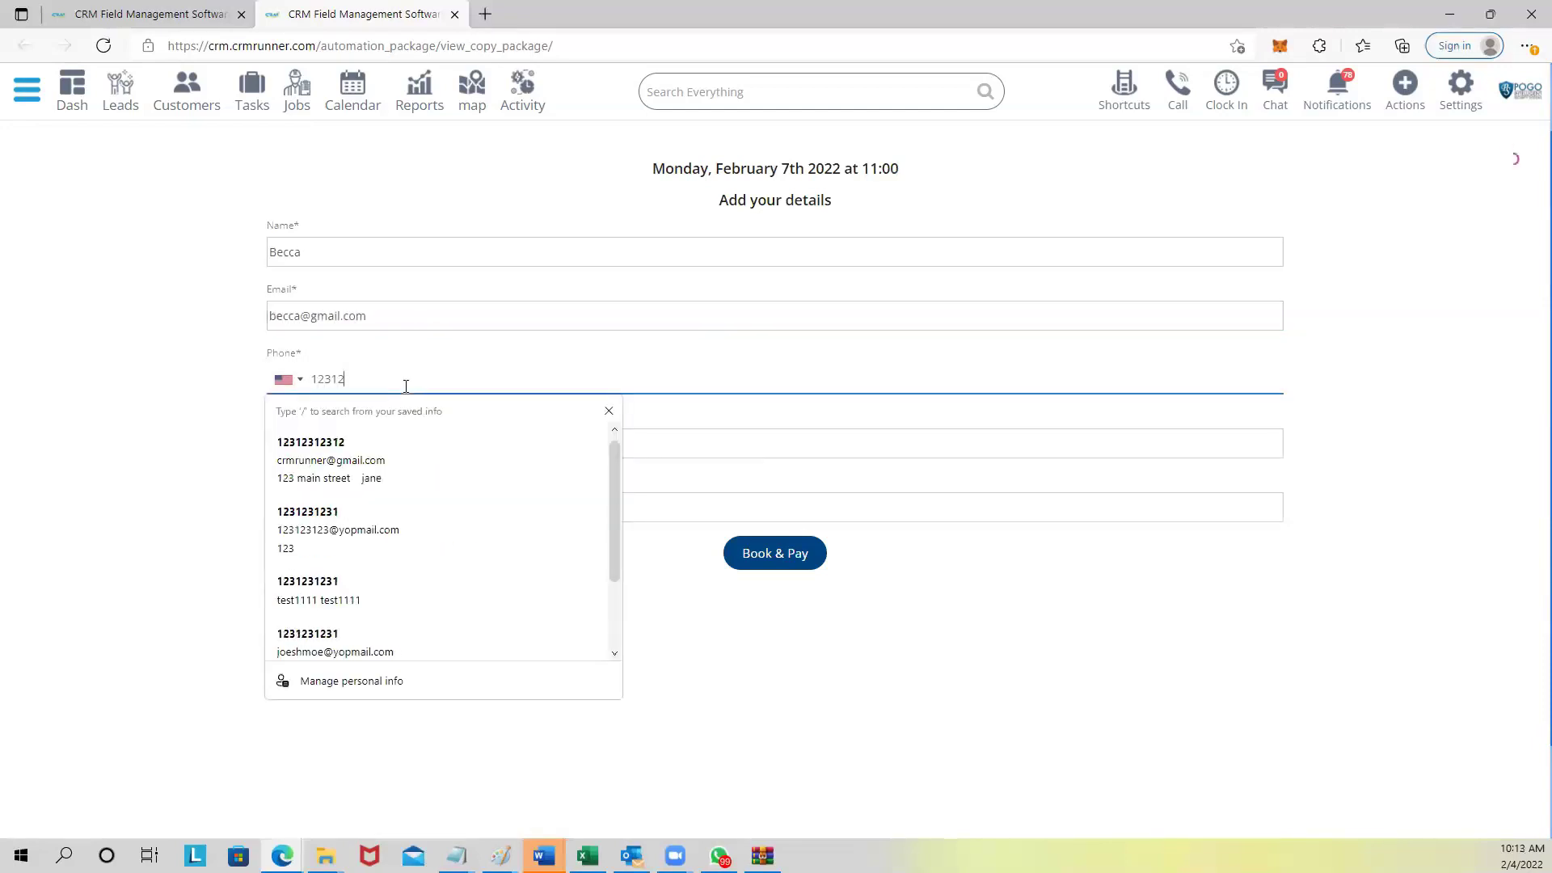
pyautogui.click(148, 402)
pyautogui.click(360, 442)
pyautogui.write('123')
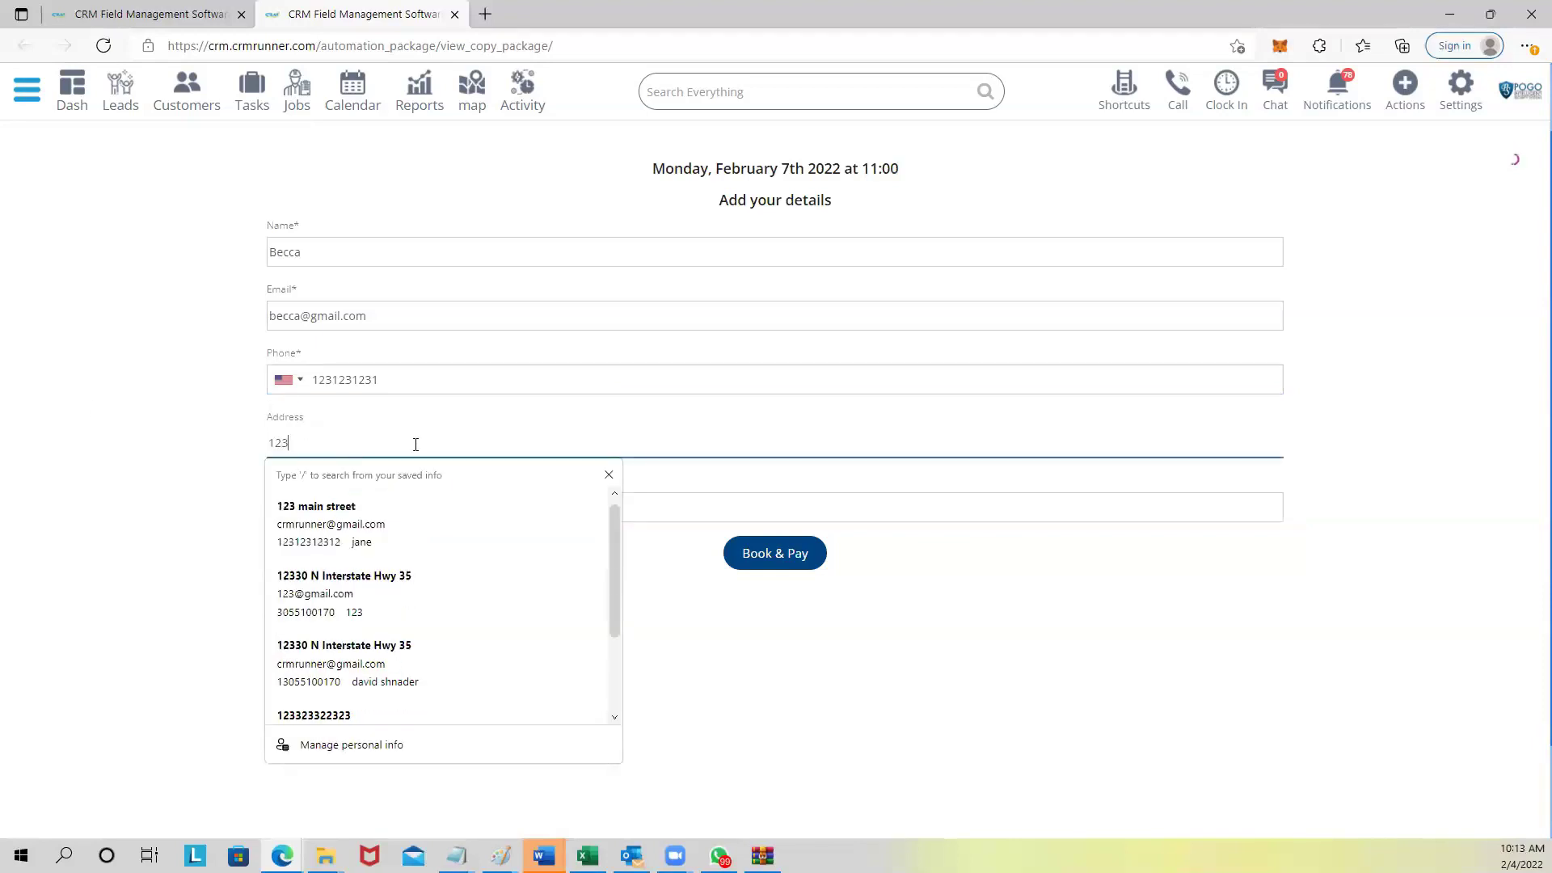
pyautogui.click(601, 475)
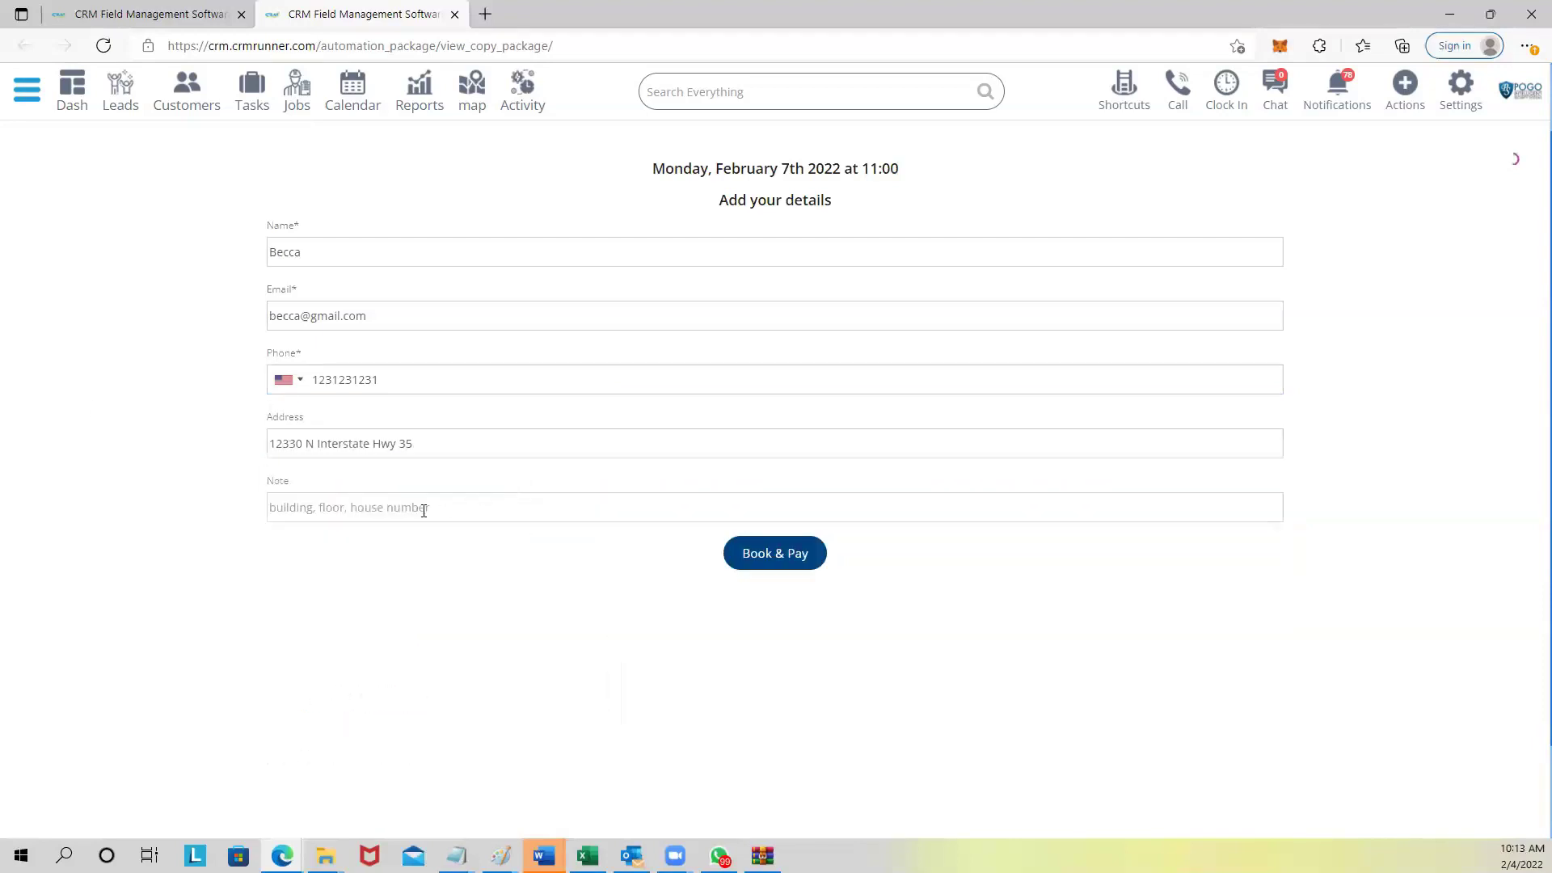
pyautogui.click(341, 502)
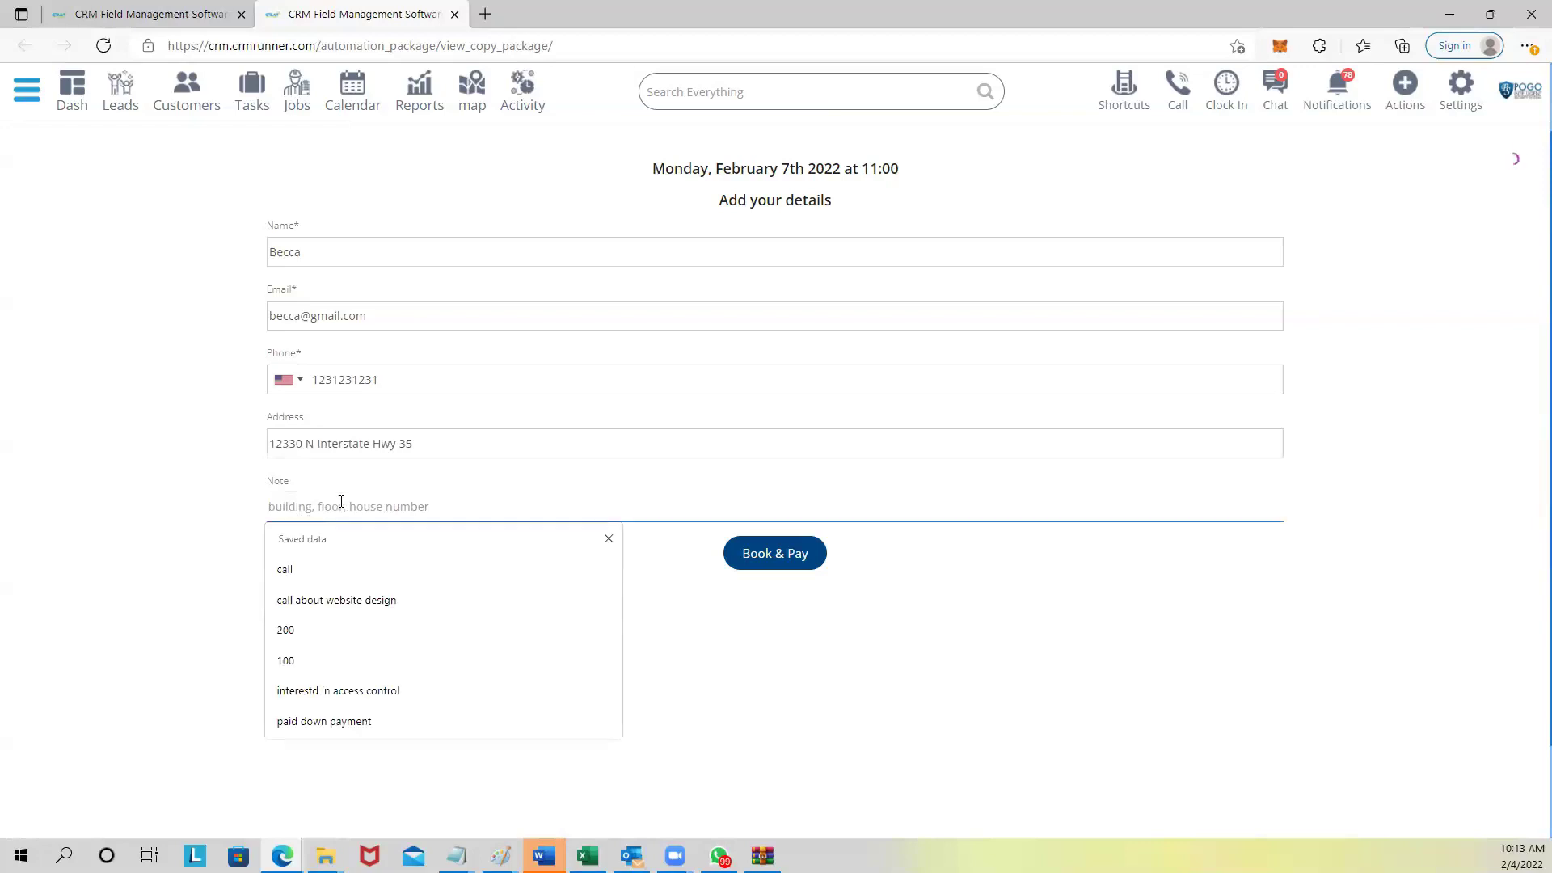
pyautogui.write('apt 2')
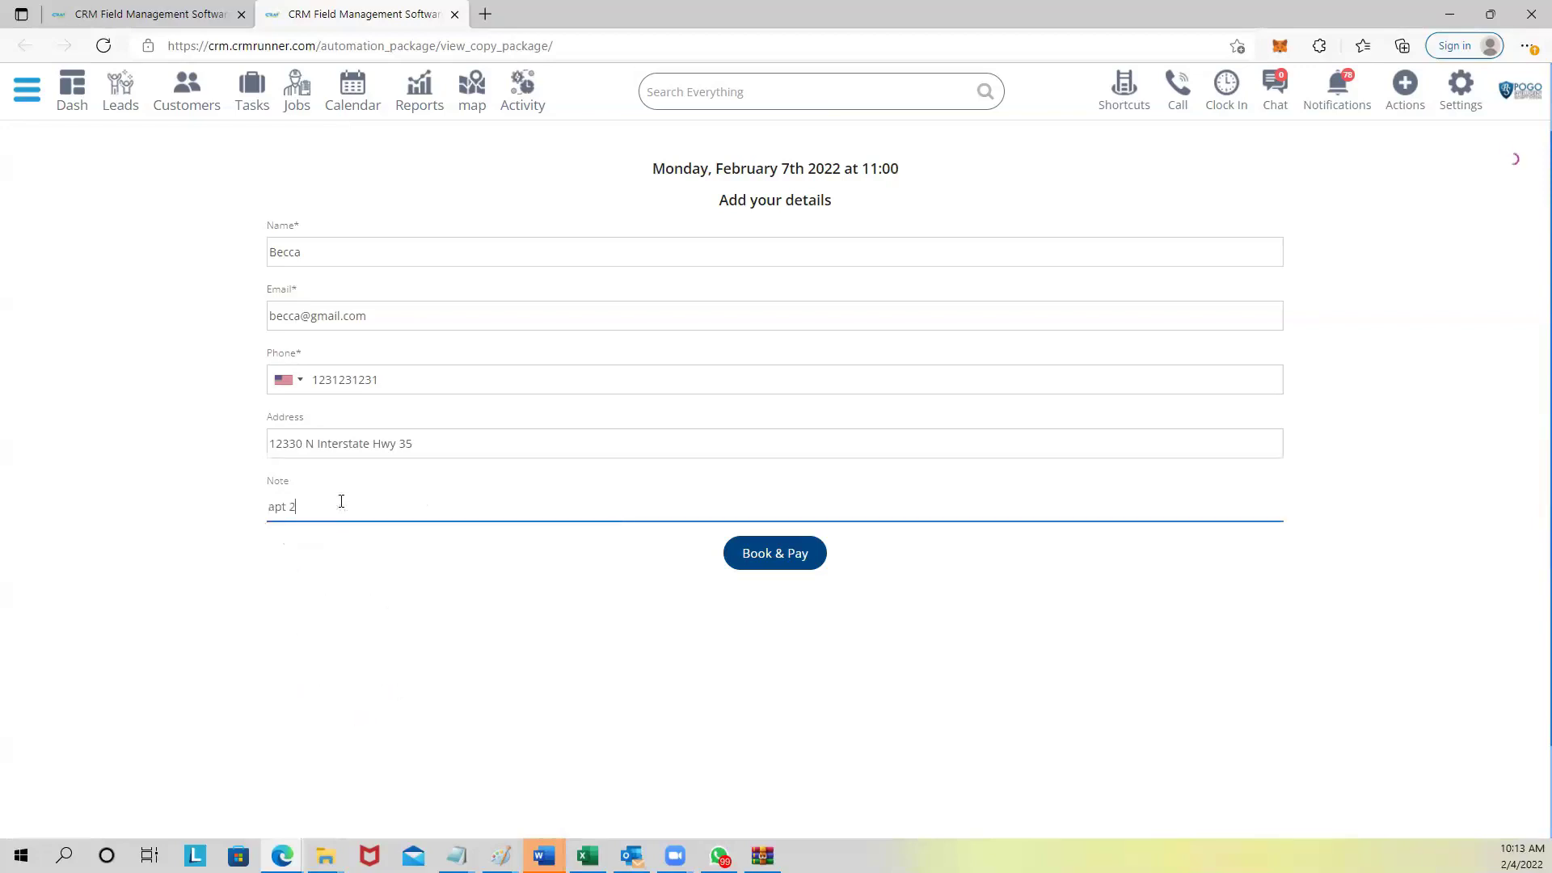
pyautogui.click(778, 554)
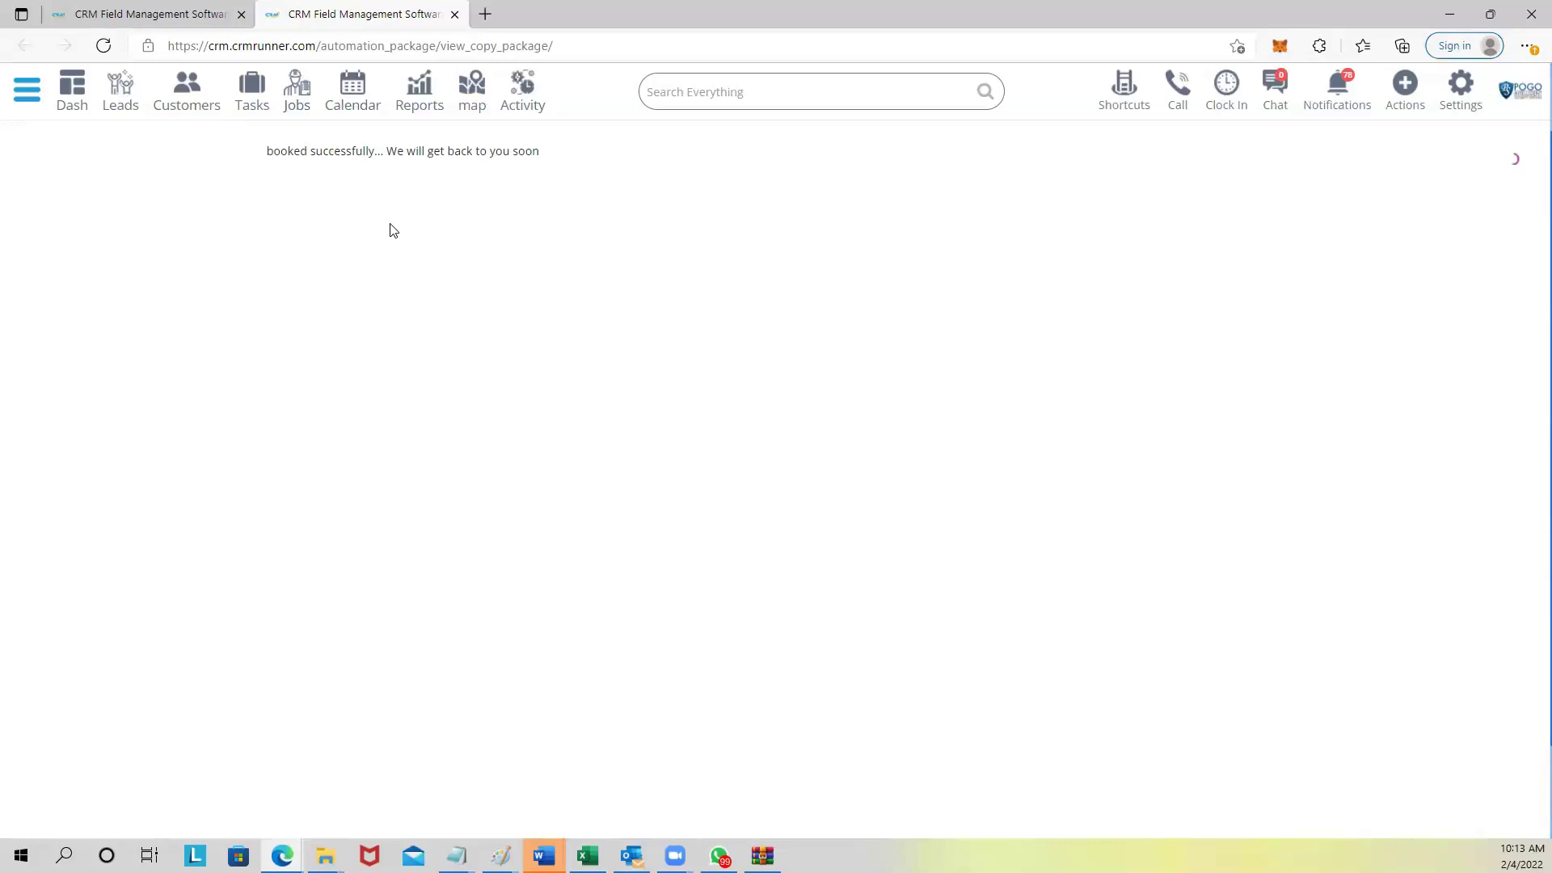
# Check the new customer in the Customers list, then open job #106 '4 IP Cameras System' for editing.
pyautogui.moveTo(269, 147); pyautogui.dragTo(359, 177)
pyautogui.moveTo(268, 151); pyautogui.dragTo(544, 163)
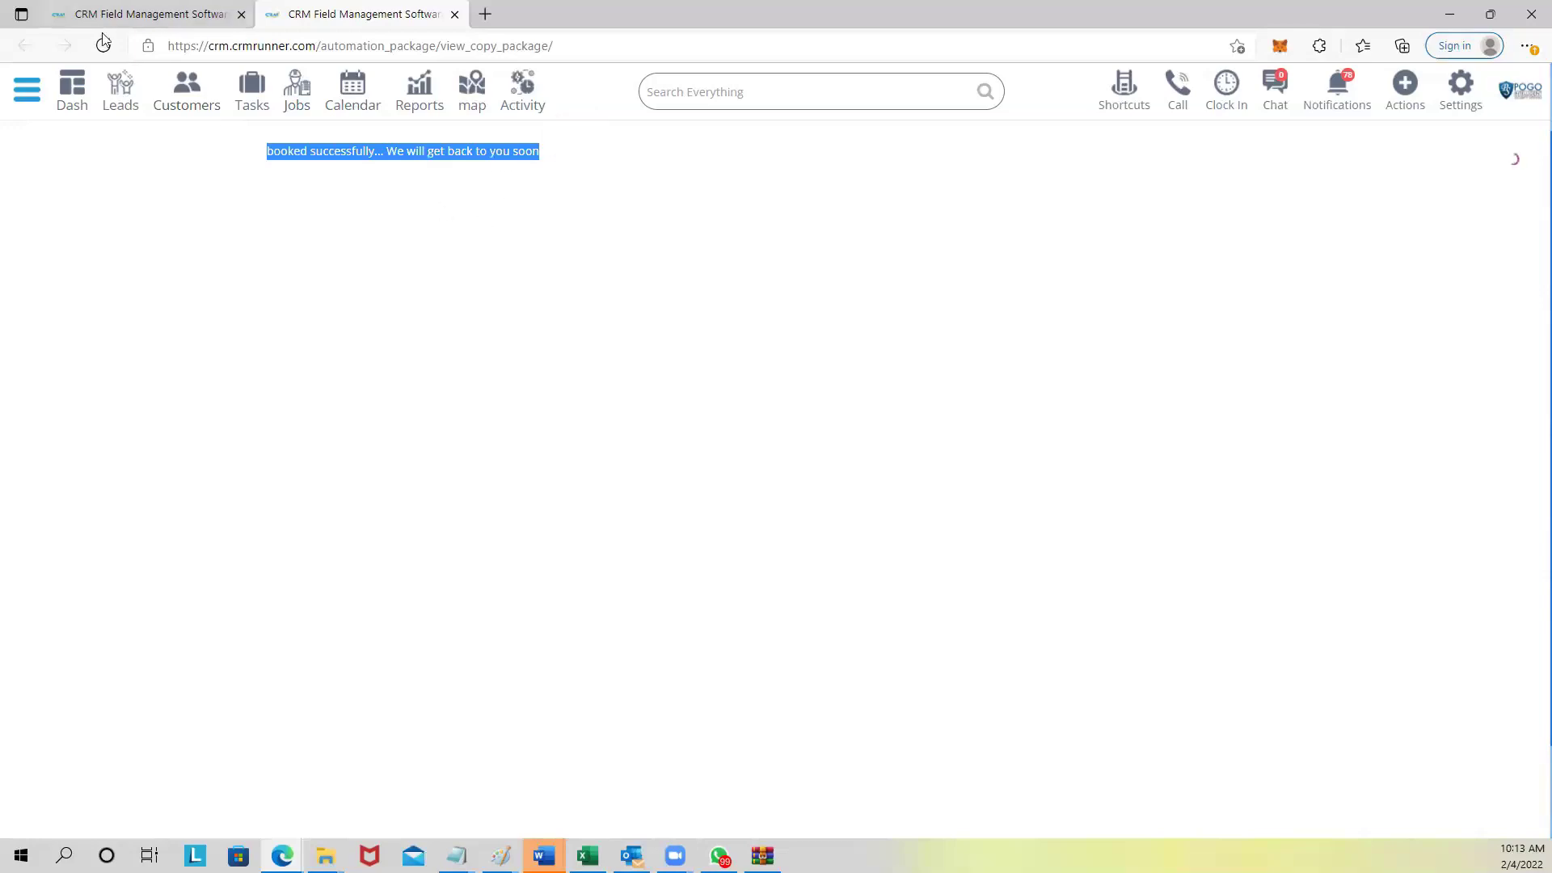
pyautogui.click(186, 91)
pyautogui.scroll(-1, 299, 370)
pyautogui.scroll(1, 299, 371)
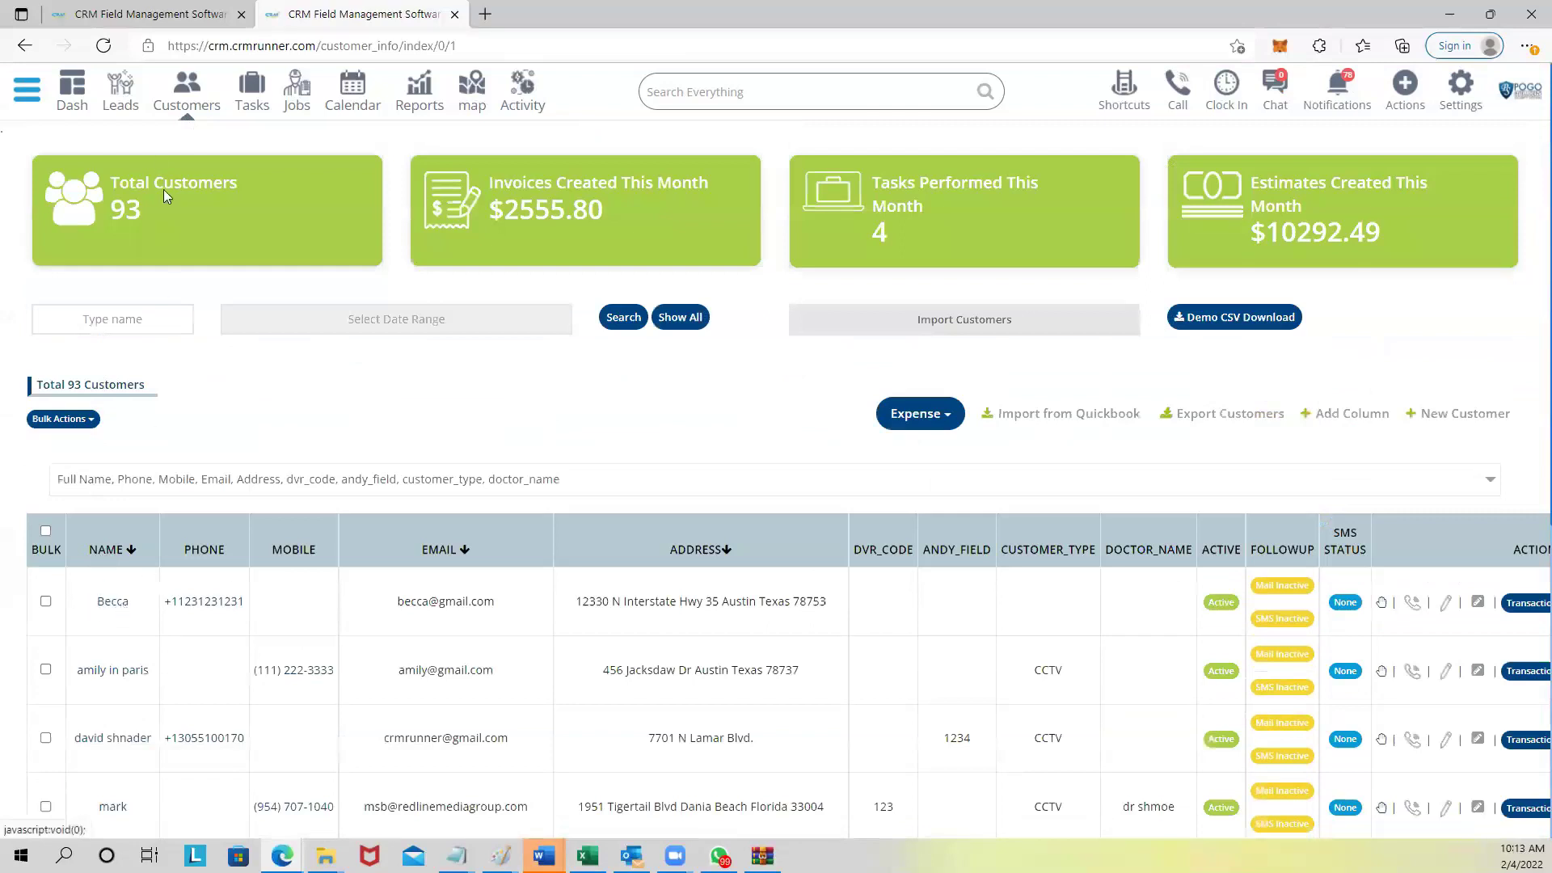
pyautogui.click(296, 96)
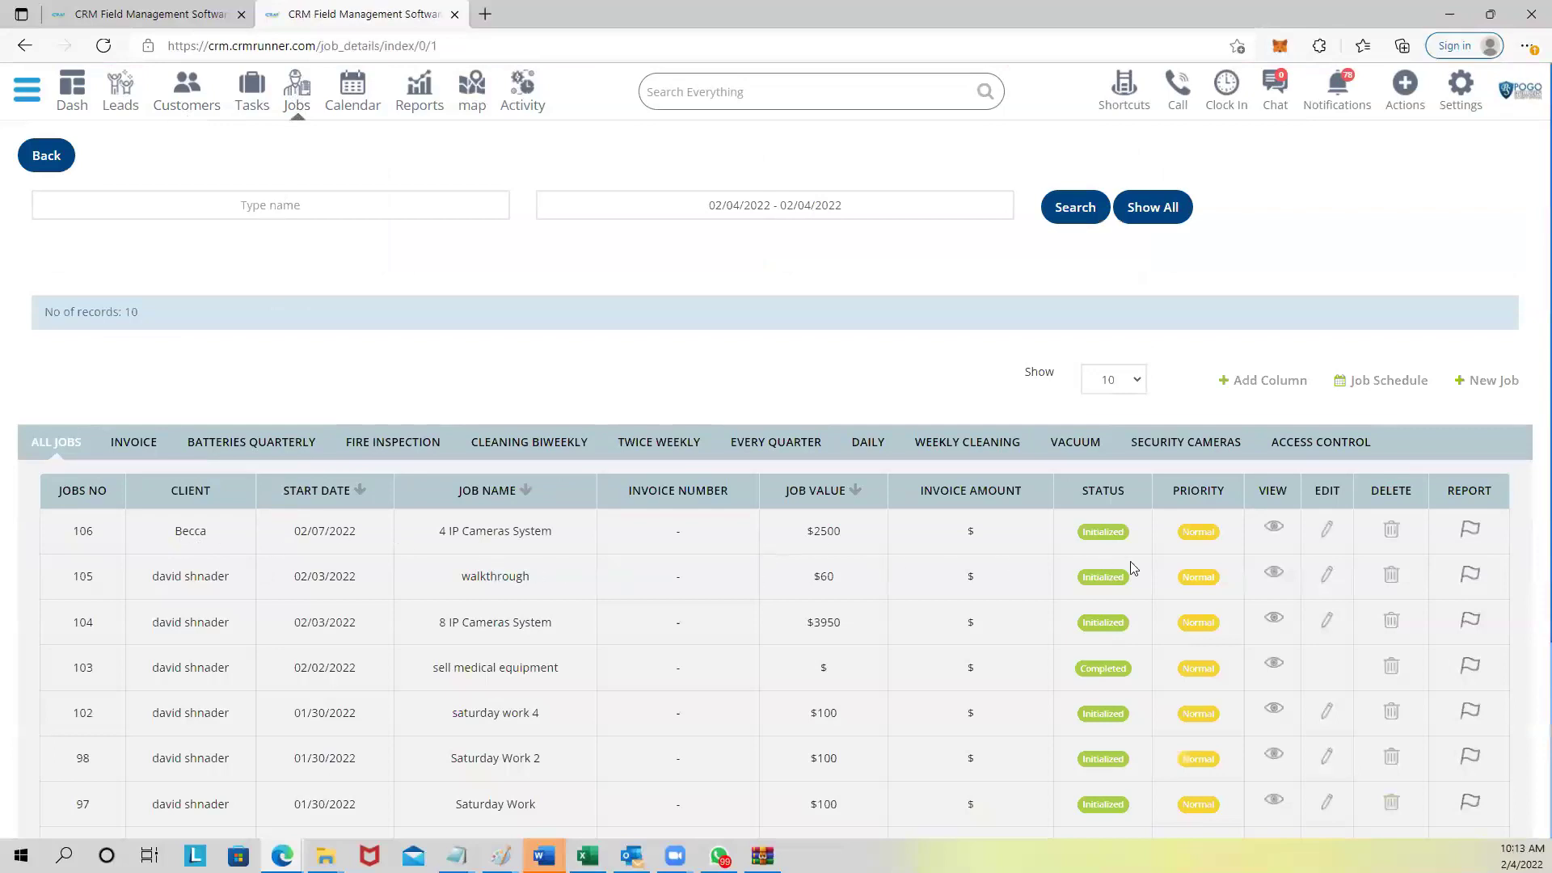
pyautogui.click(1326, 530)
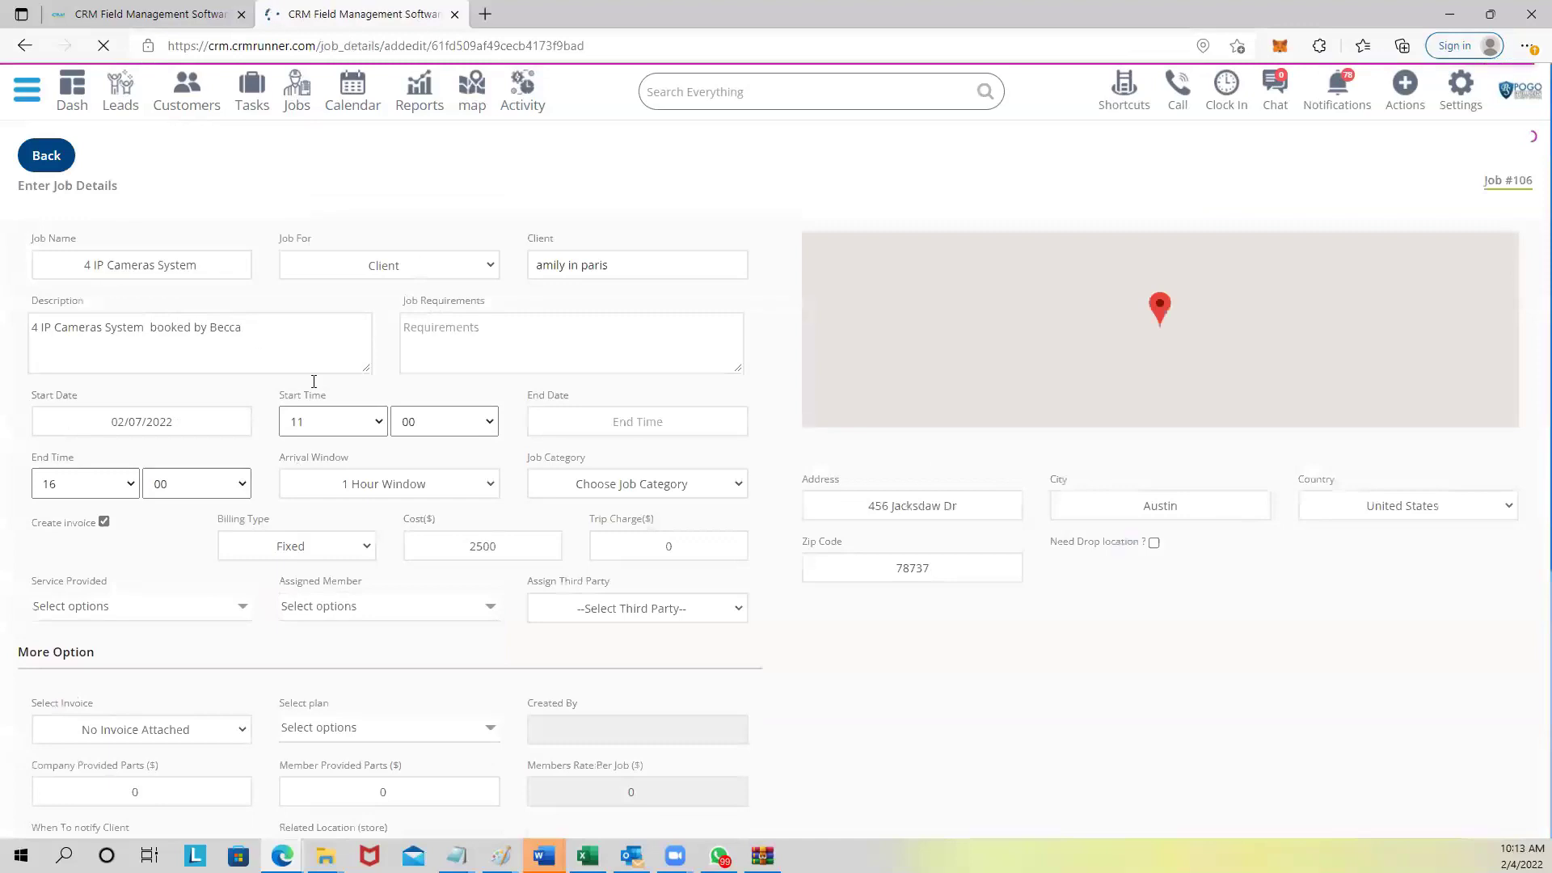
pyautogui.moveTo(242, 328); pyautogui.dragTo(8, 326)
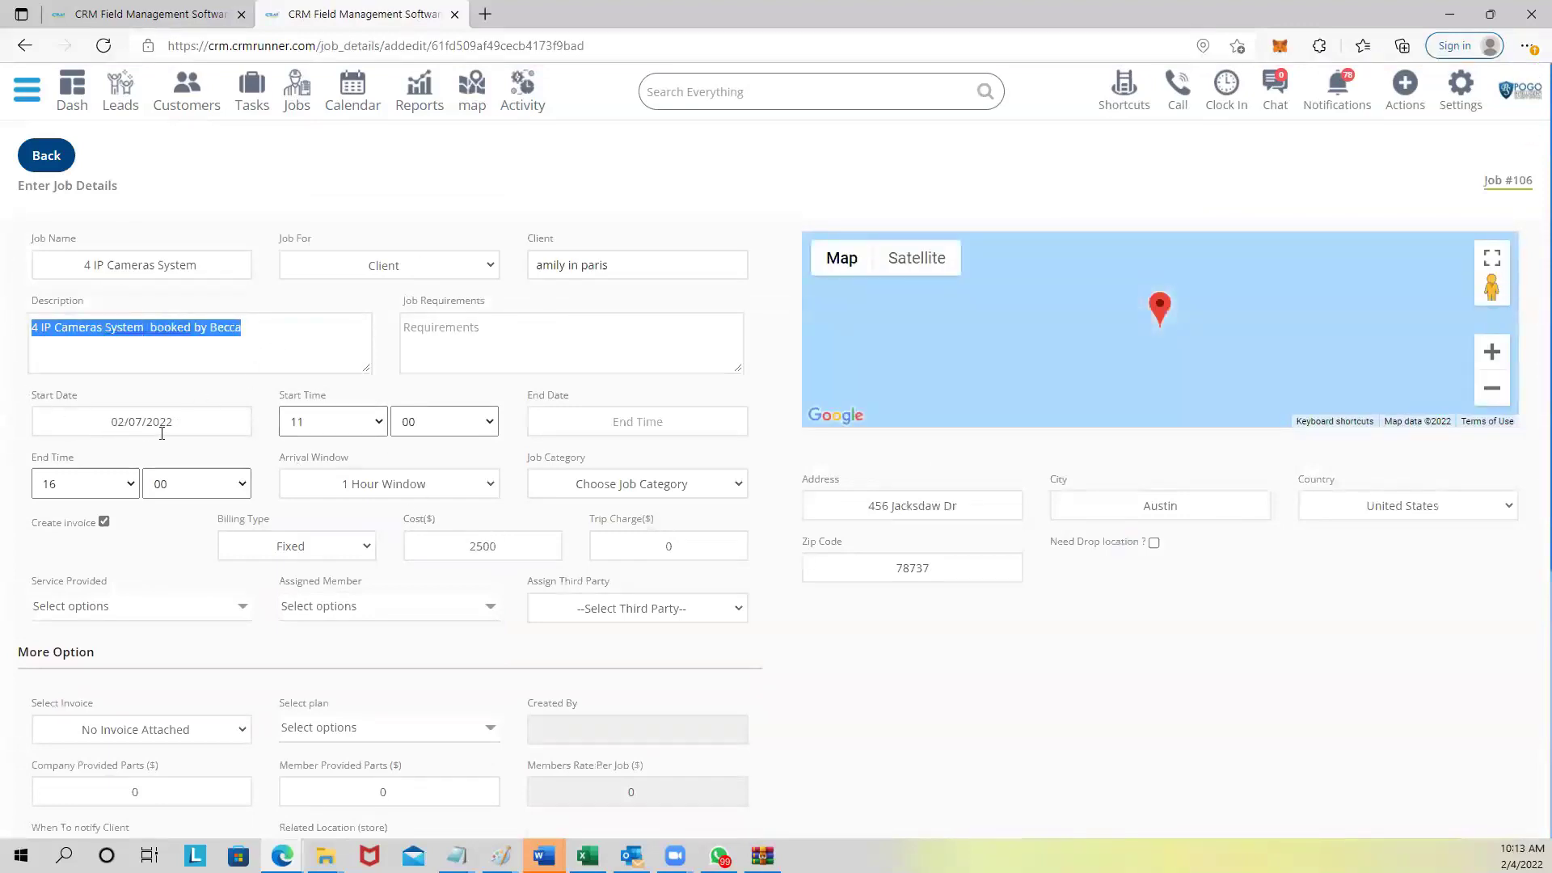
pyautogui.click(117, 418)
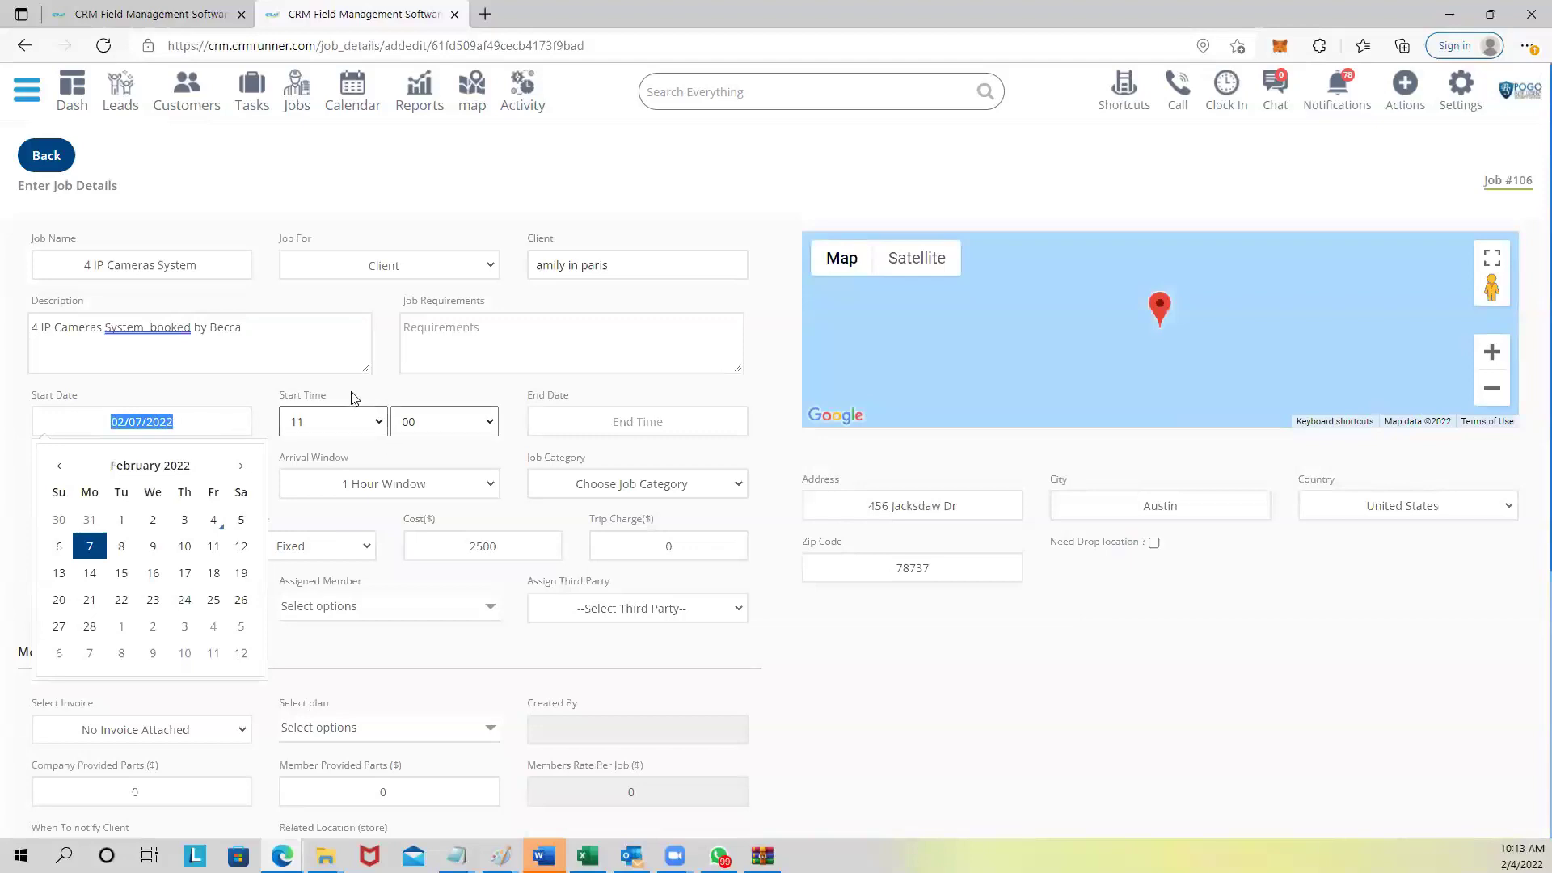
pyautogui.click(509, 396)
pyautogui.scroll(-1, 450, 420)
pyautogui.click(454, 435)
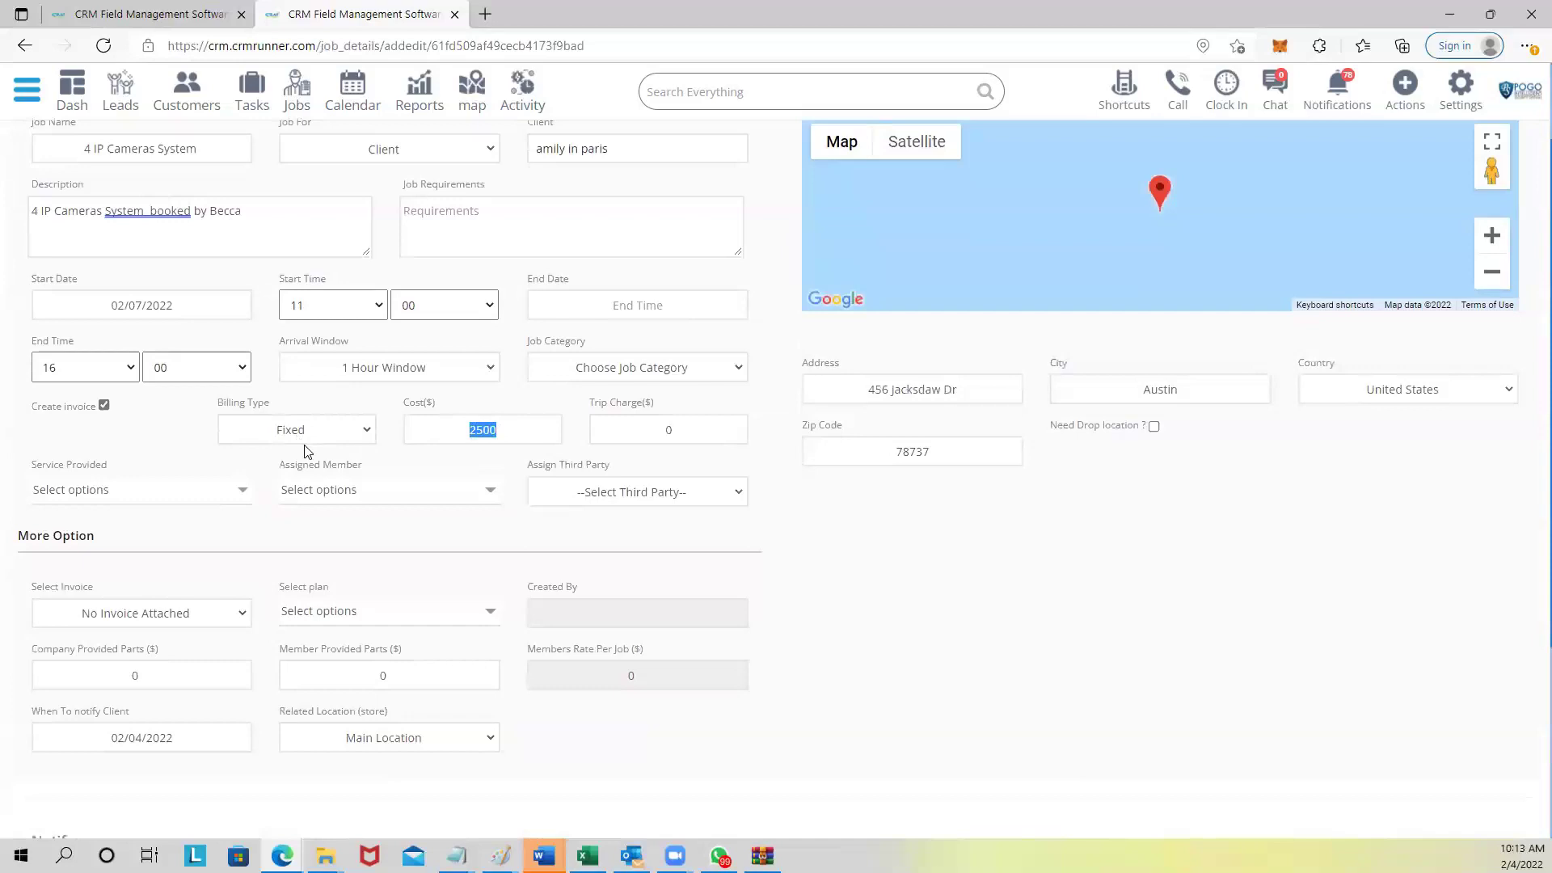
pyautogui.scroll(-2, 307, 451)
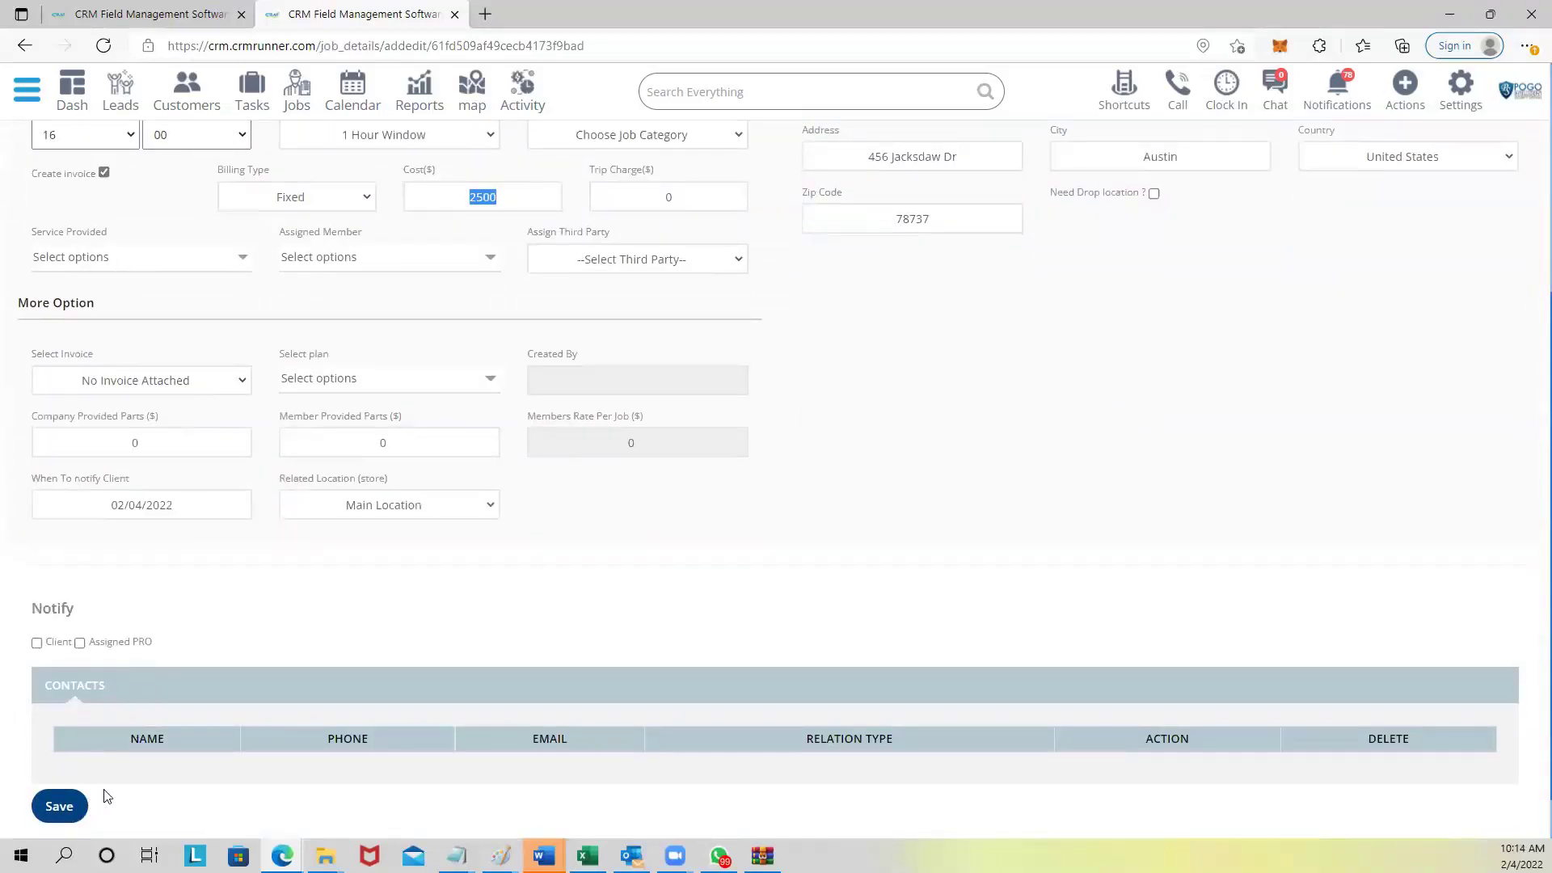
pyautogui.scroll(3, 249, 529)
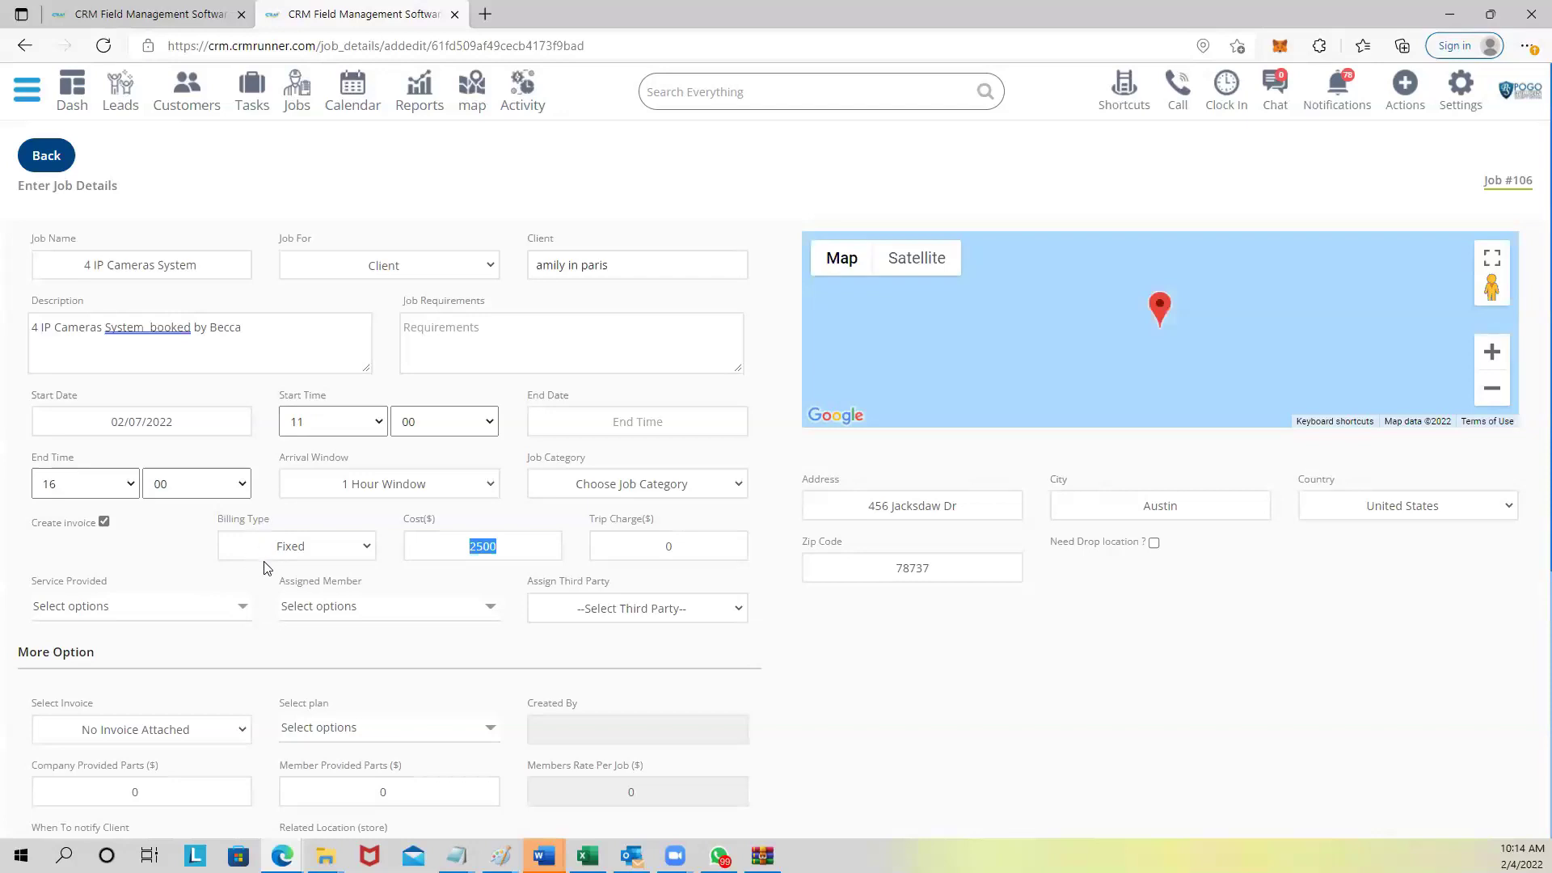
# Review job #106's form and Service Provided options, then return to the Jobs list.
pyautogui.scroll(-1, 267, 571)
pyautogui.scroll(-1, 267, 573)
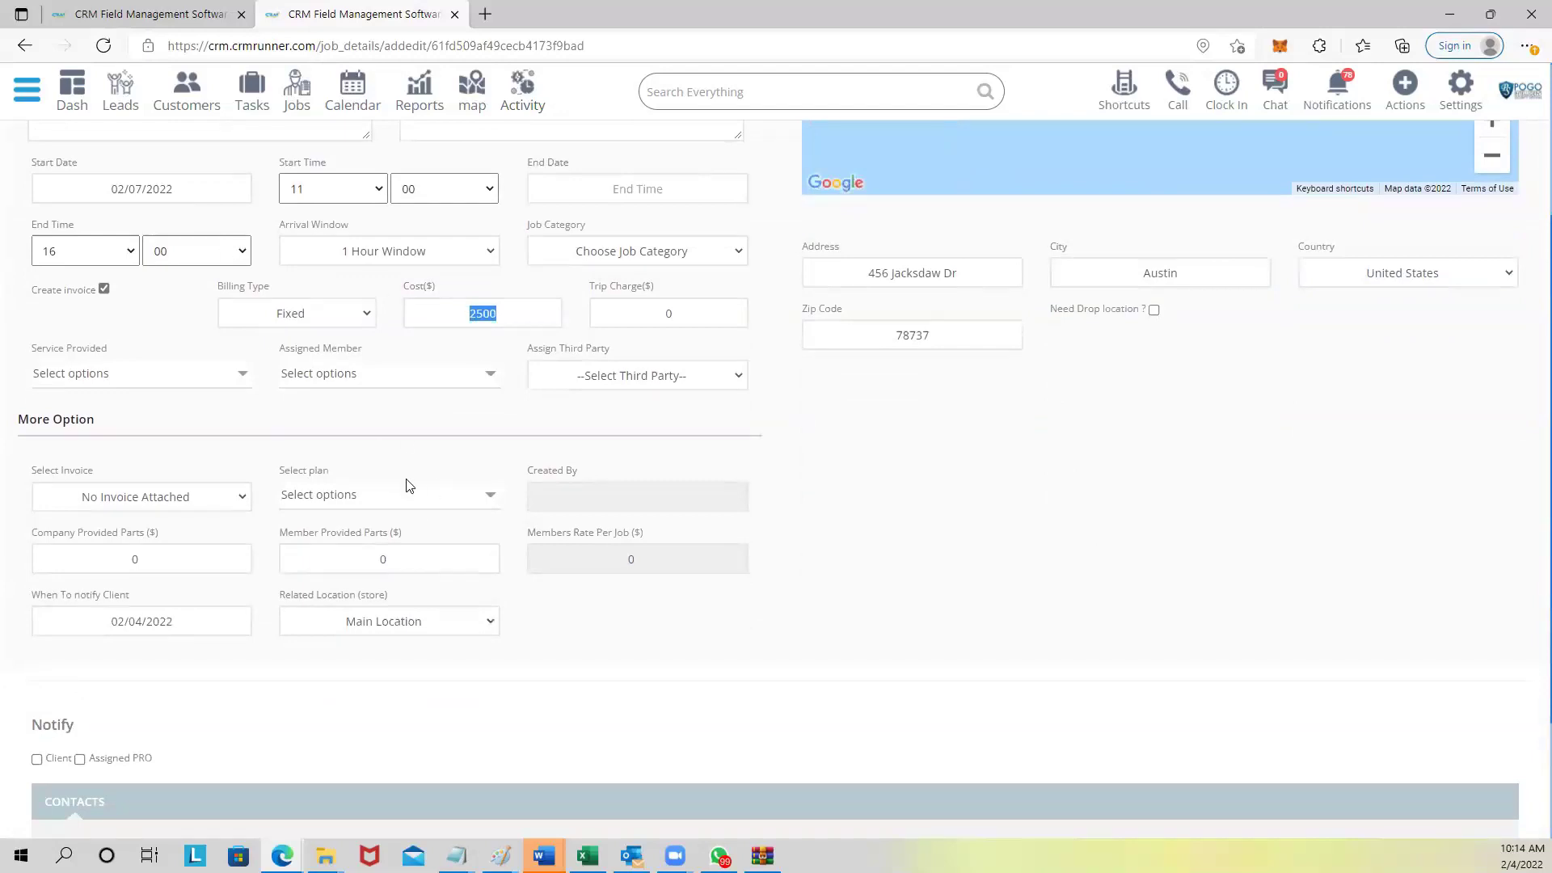
pyautogui.scroll(-1, 408, 487)
pyautogui.scroll(-1, 409, 487)
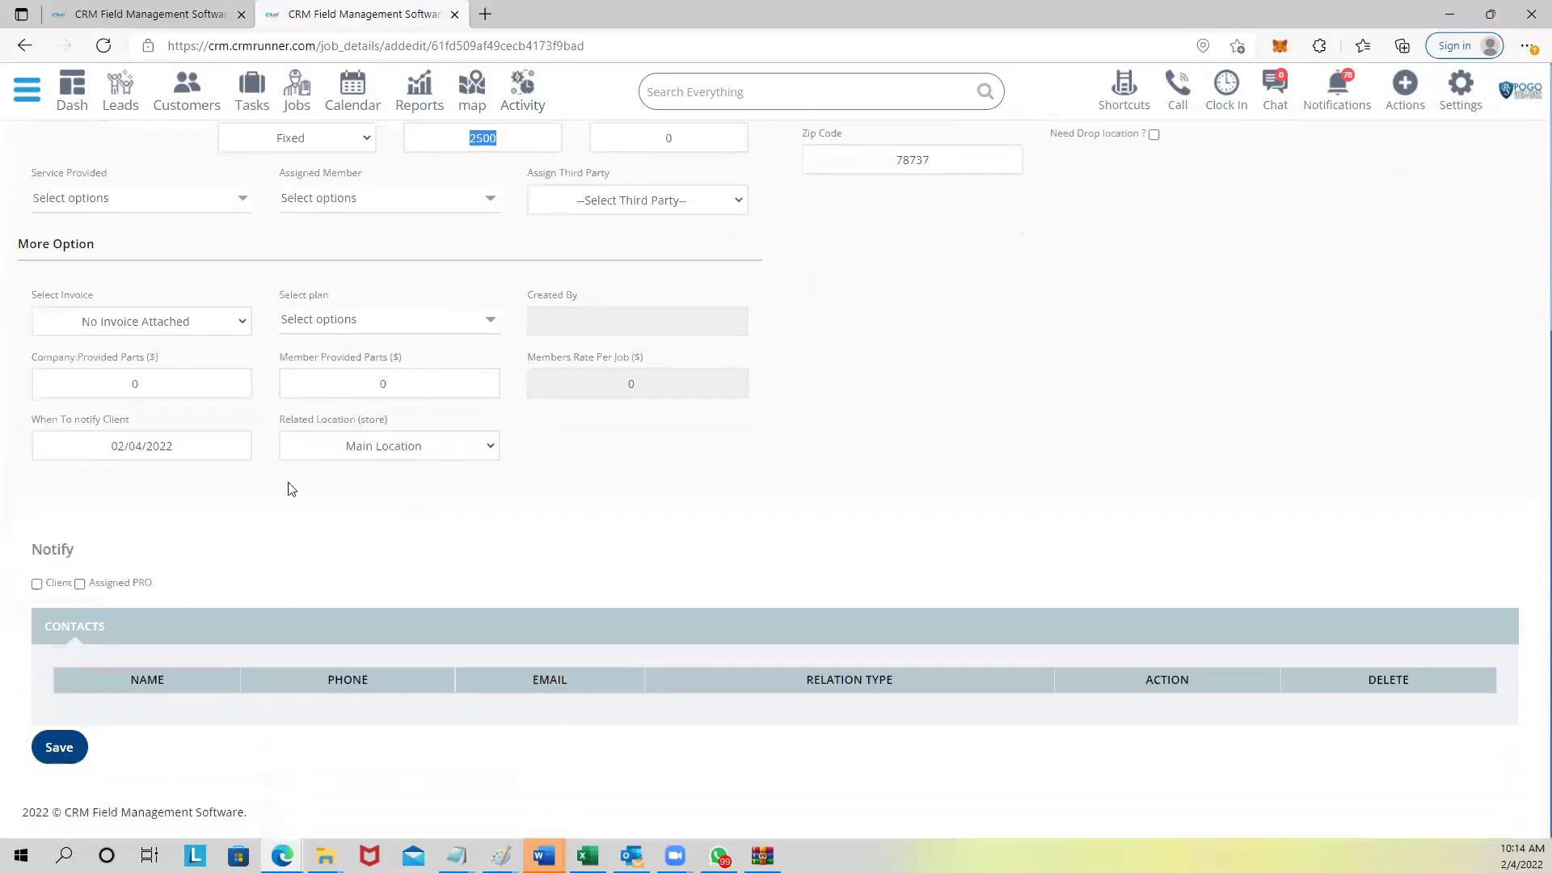
pyautogui.scroll(4, 345, 488)
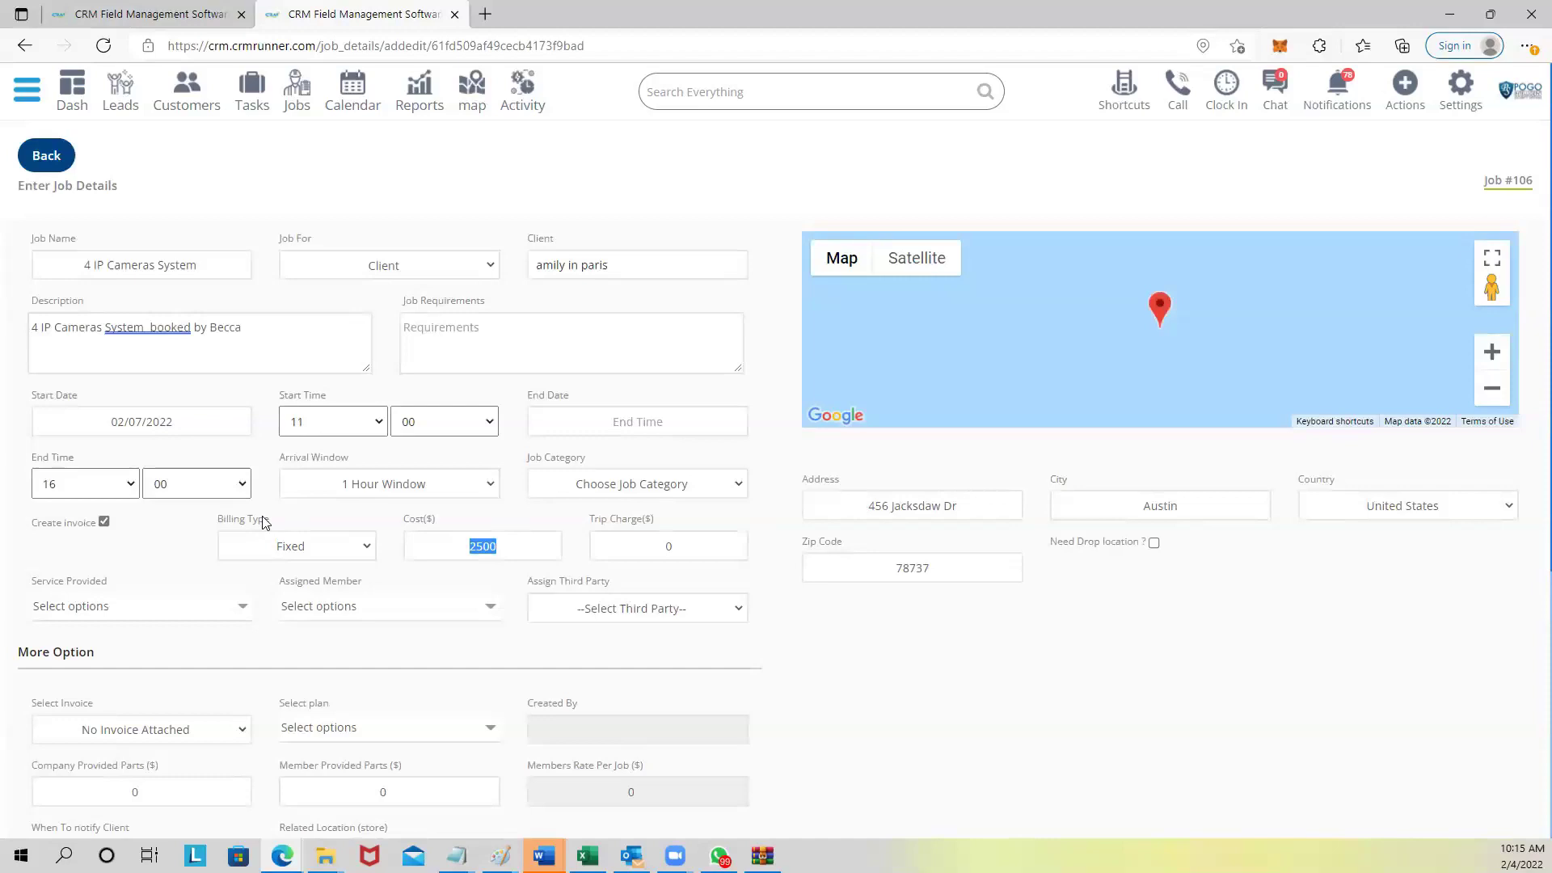
pyautogui.scroll(-1, 262, 523)
pyautogui.scroll(1, 259, 527)
pyautogui.click(150, 613)
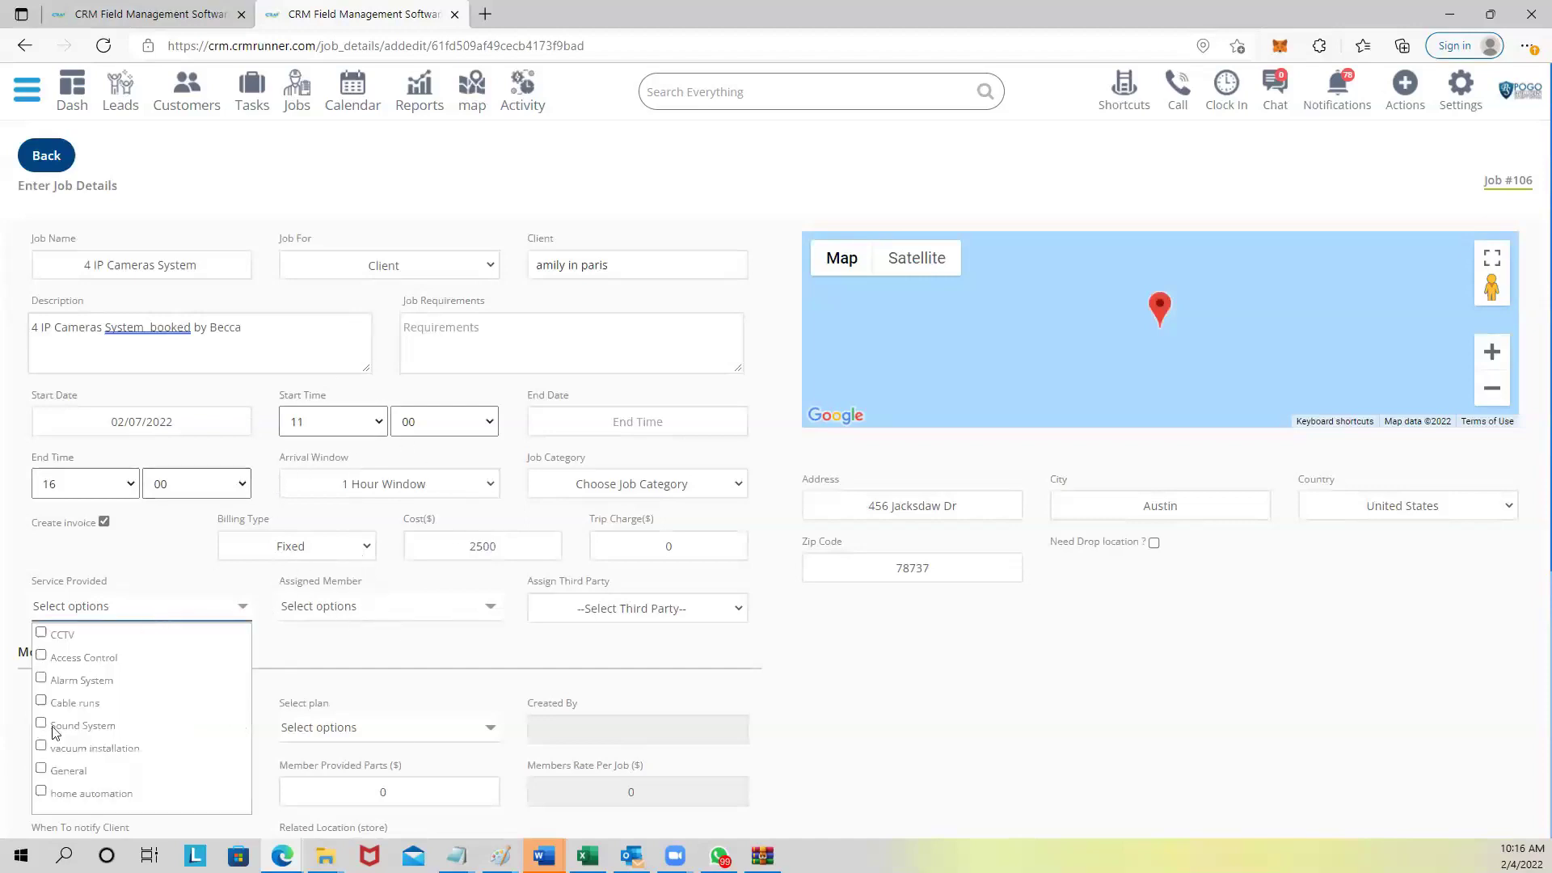
pyautogui.click(297, 91)
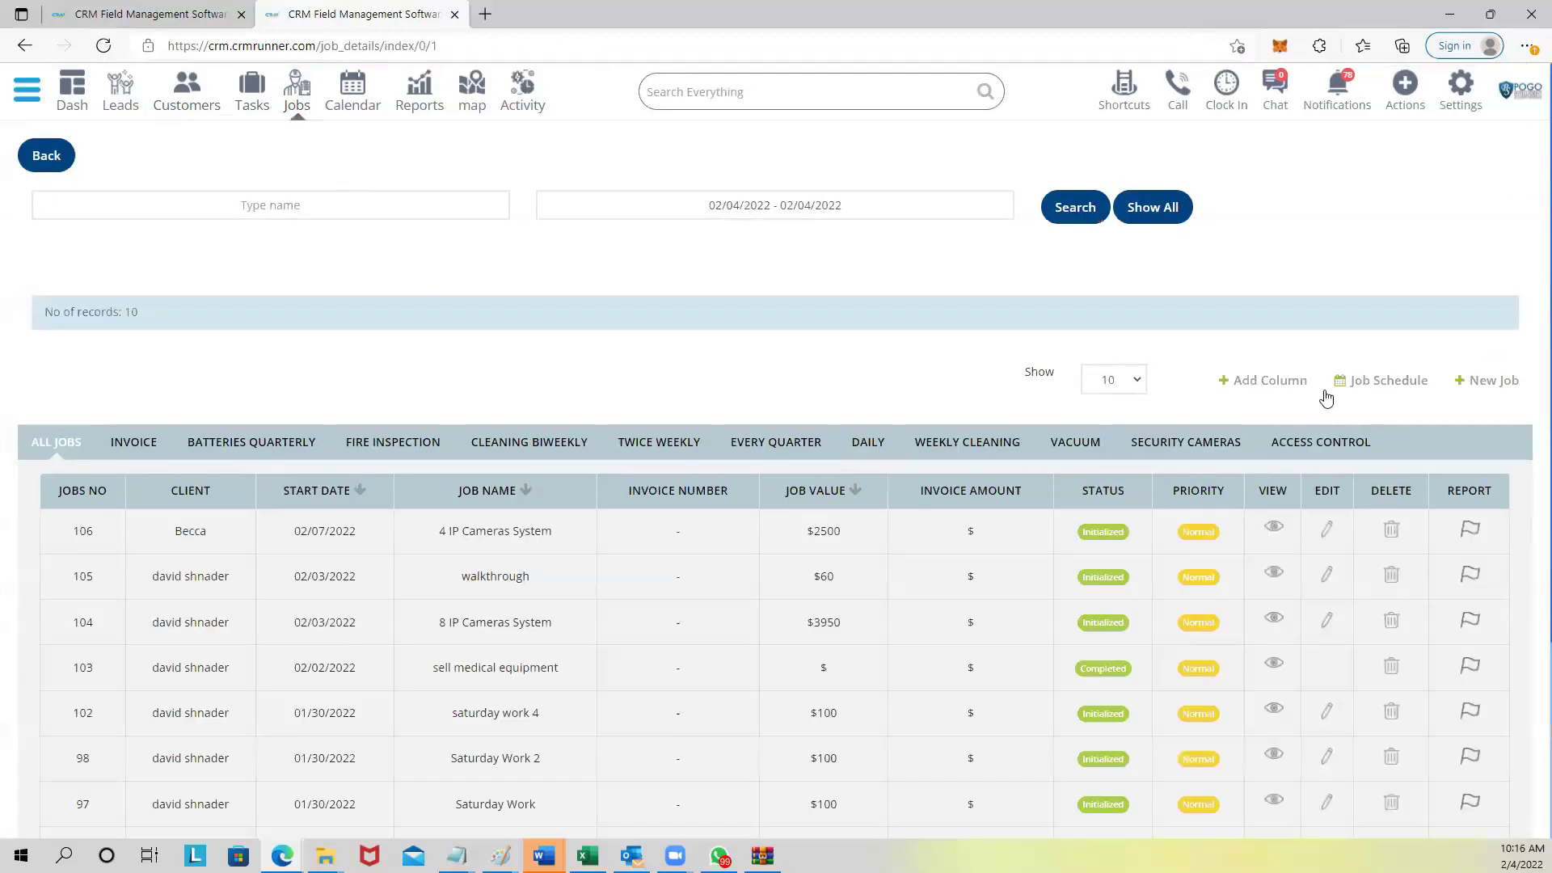
# Open the Job Schedule calendar and advance it one day to February 5, 2022.
pyautogui.click(1377, 383)
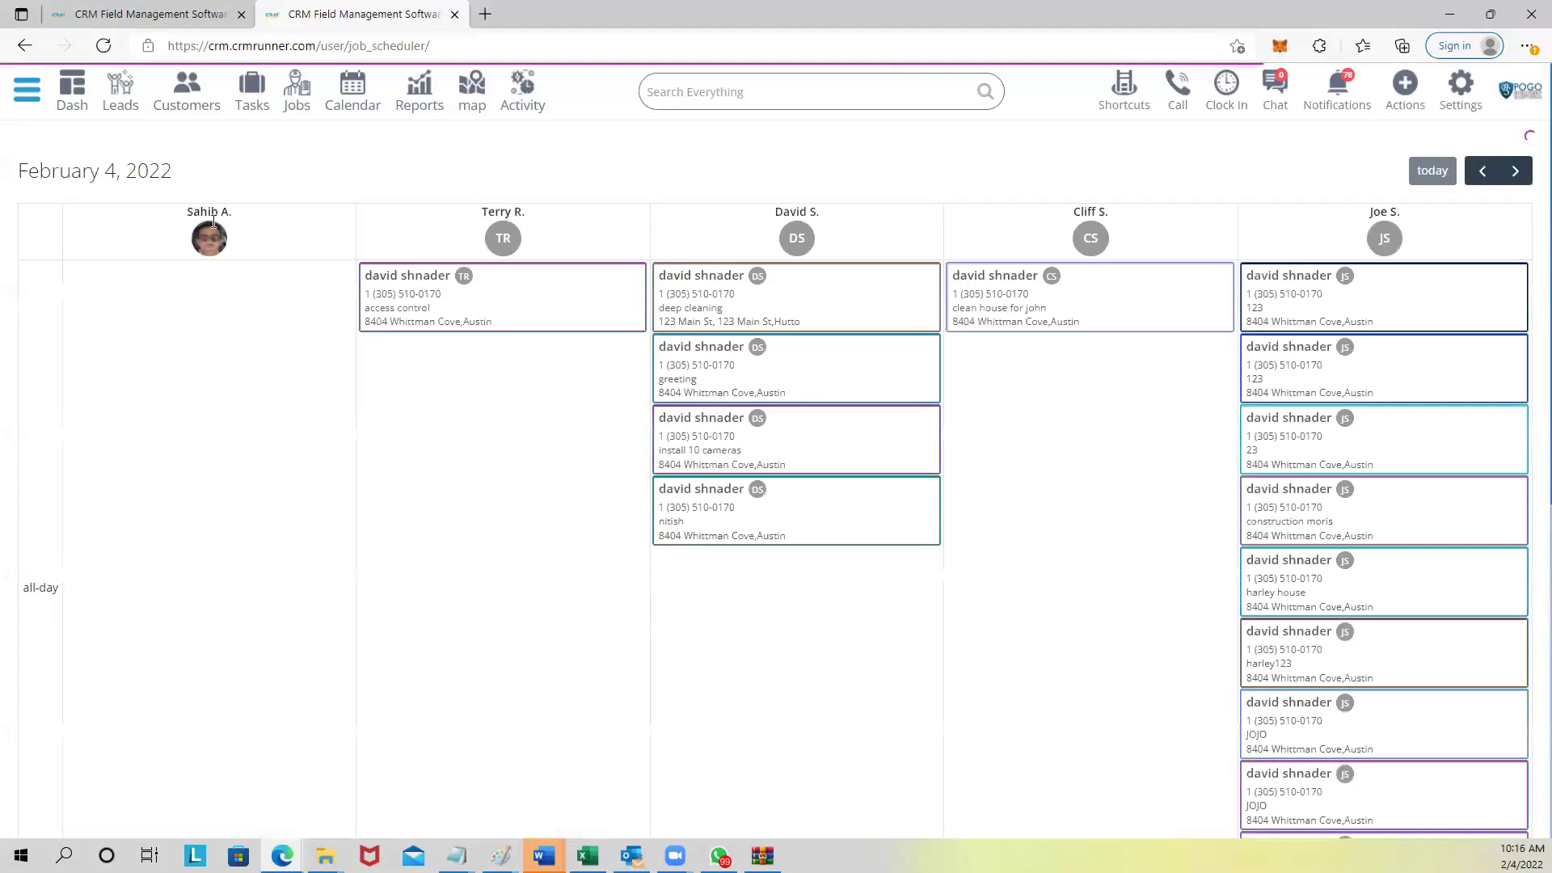
pyautogui.scroll(-7, 784, 534)
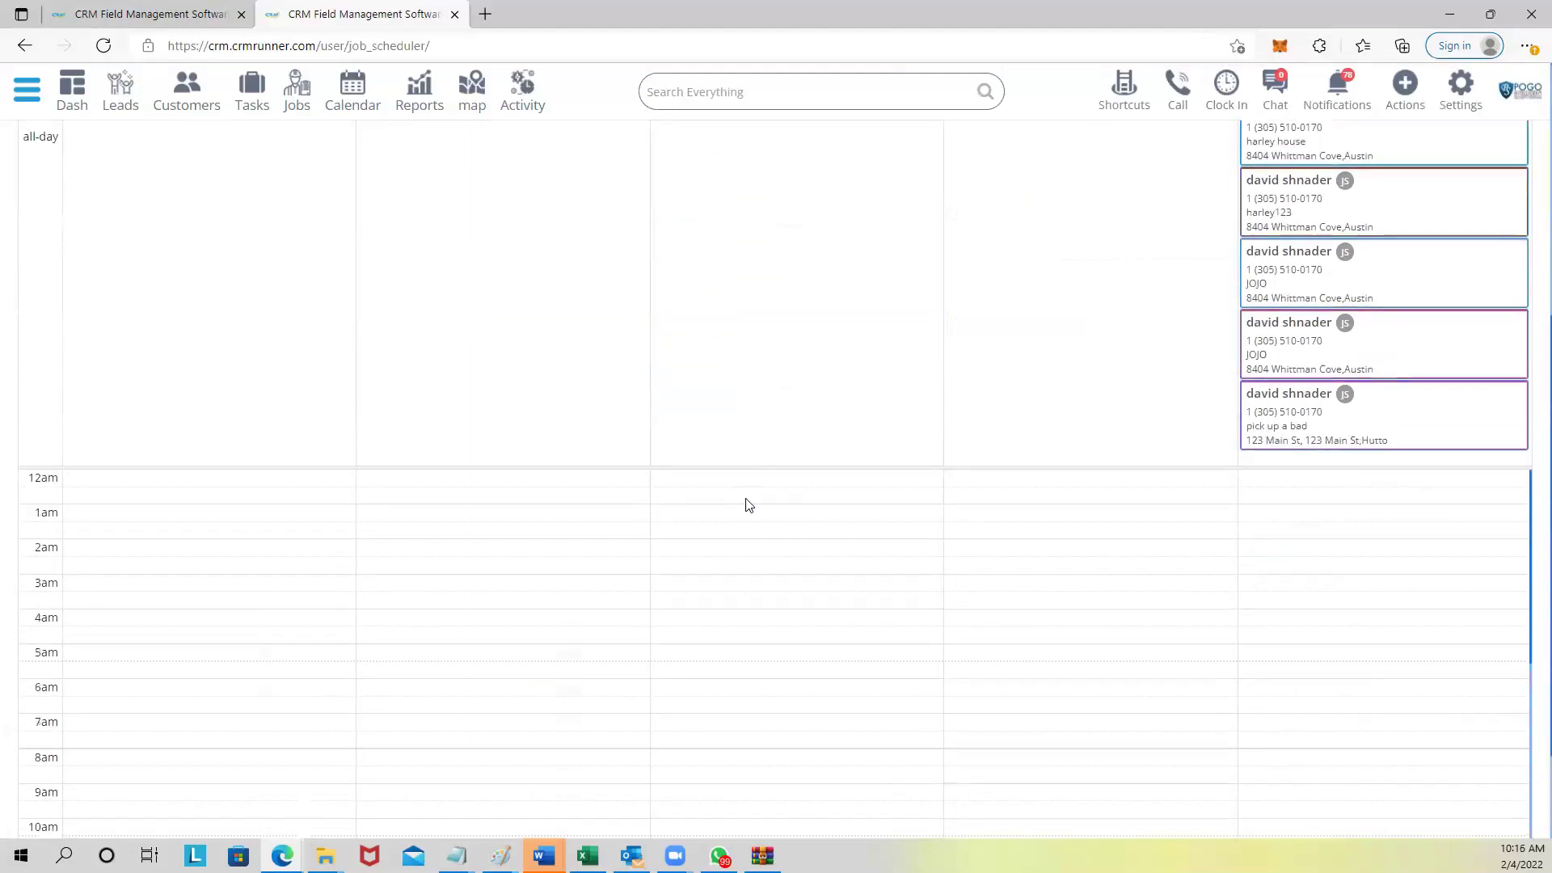
pyautogui.scroll(7, 749, 505)
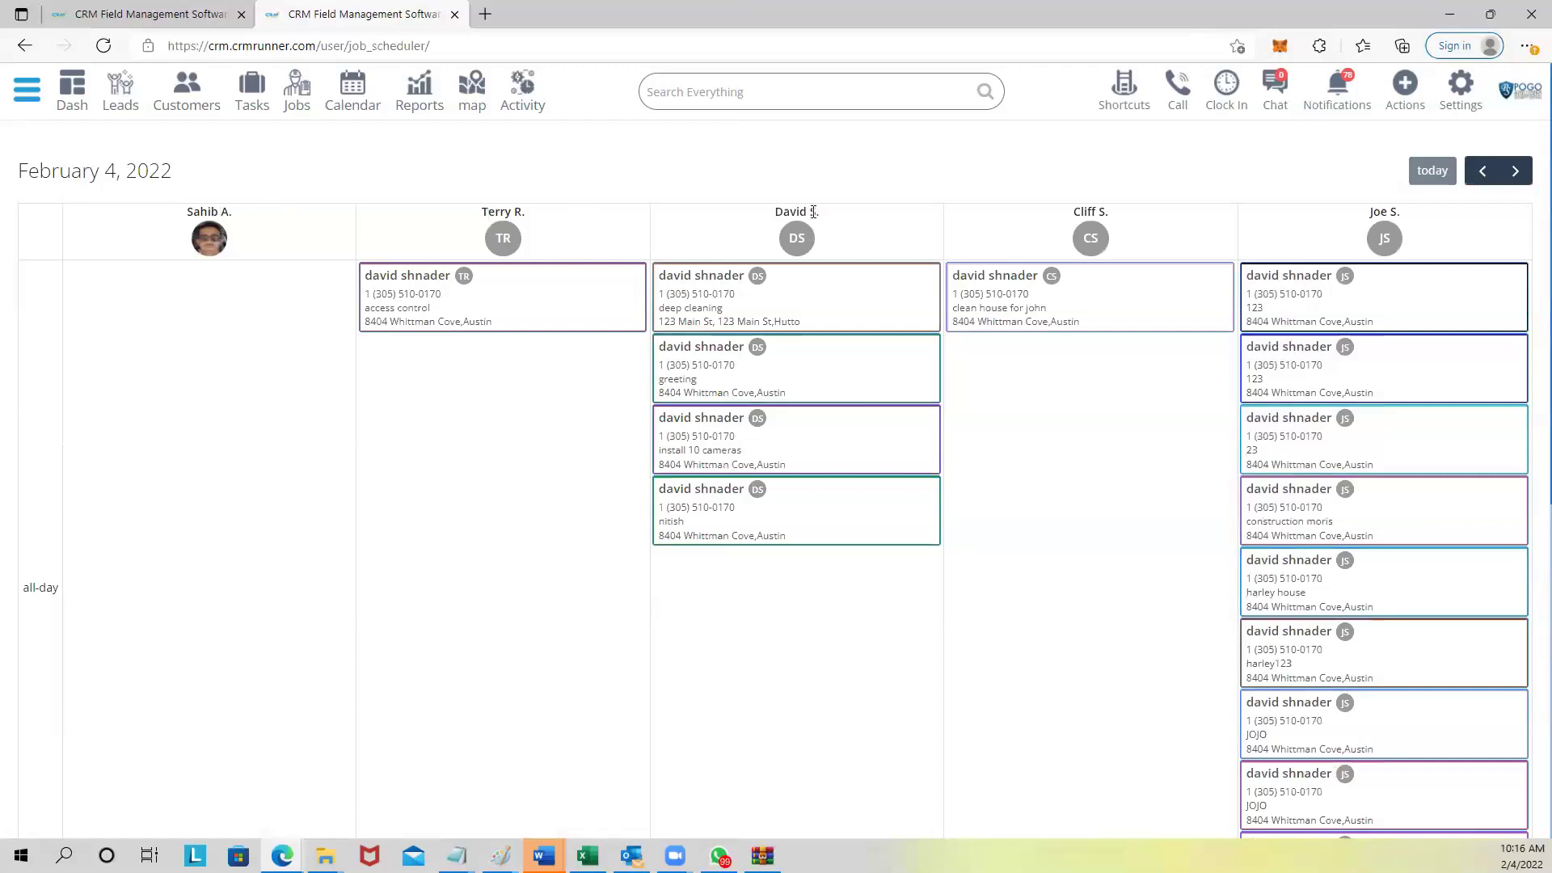
pyautogui.scroll(-1, 809, 574)
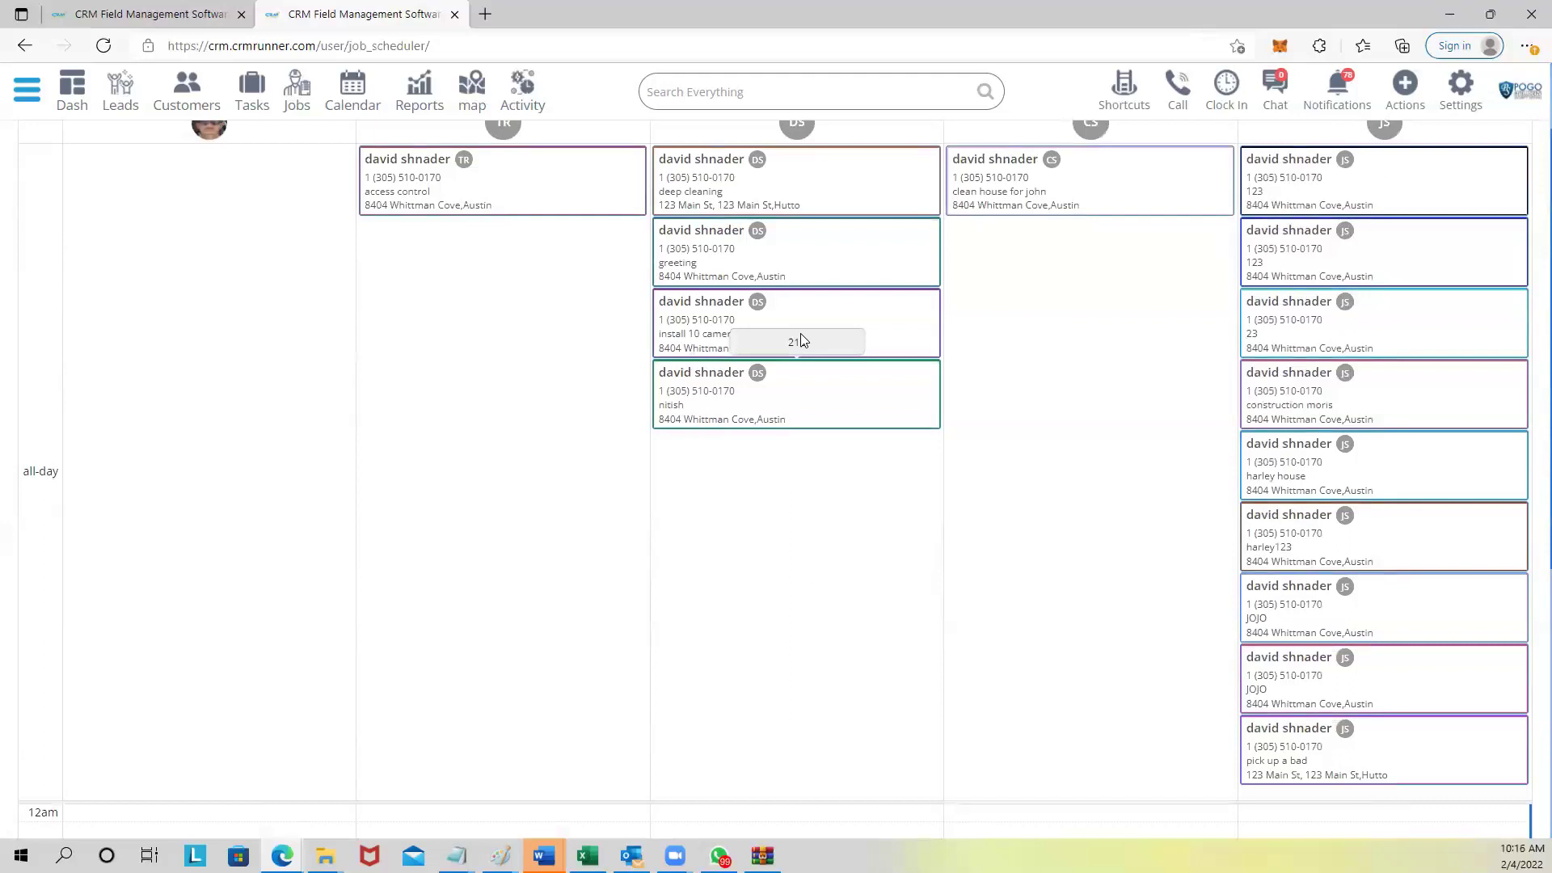
pyautogui.scroll(1, 788, 347)
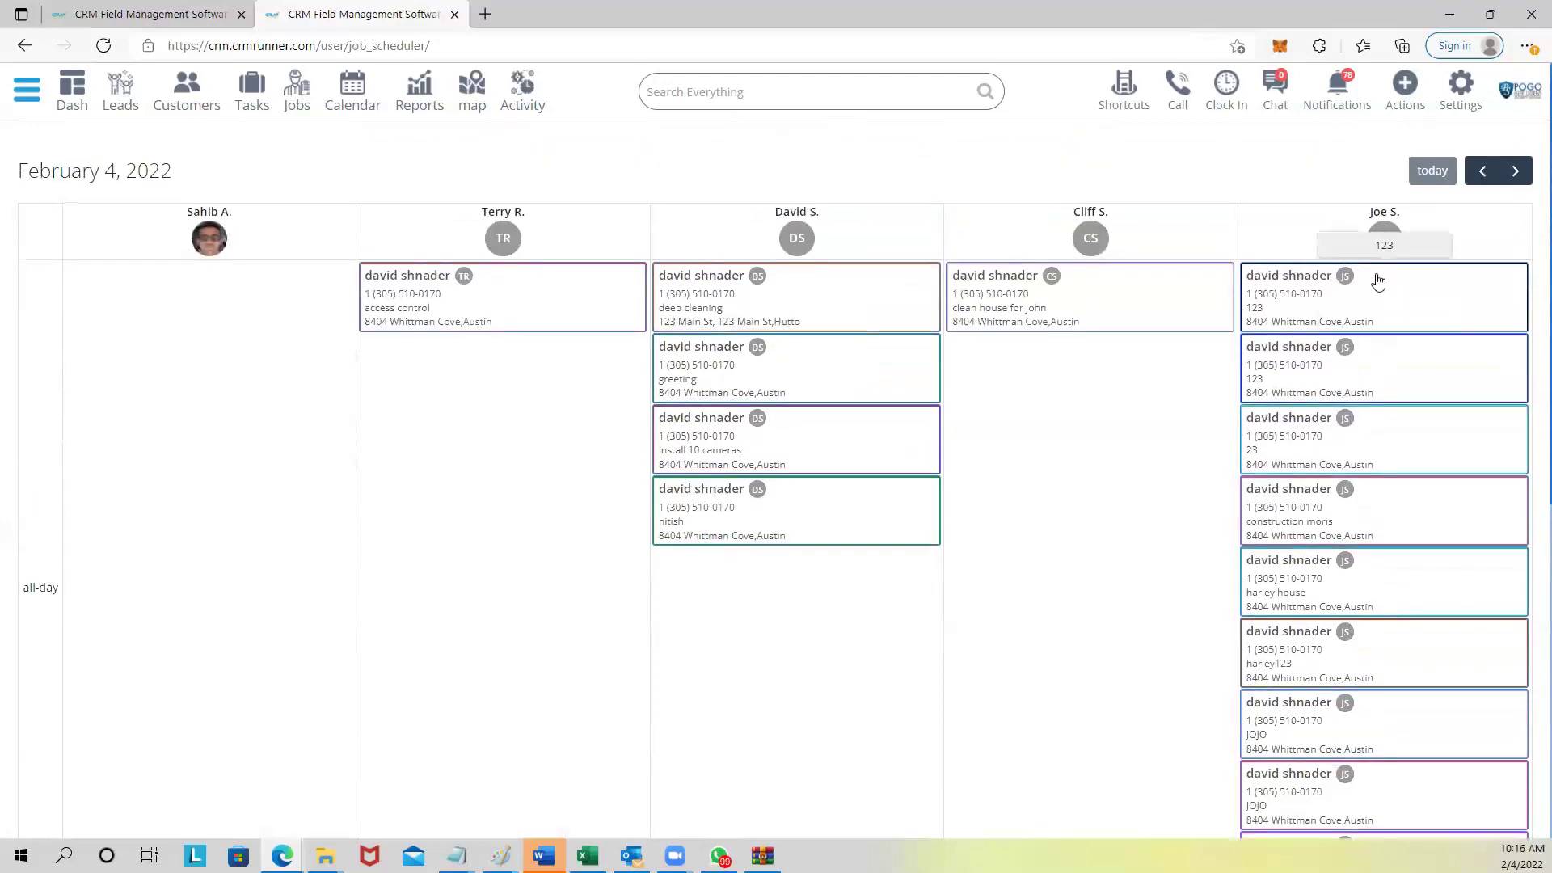
pyautogui.click(1515, 171)
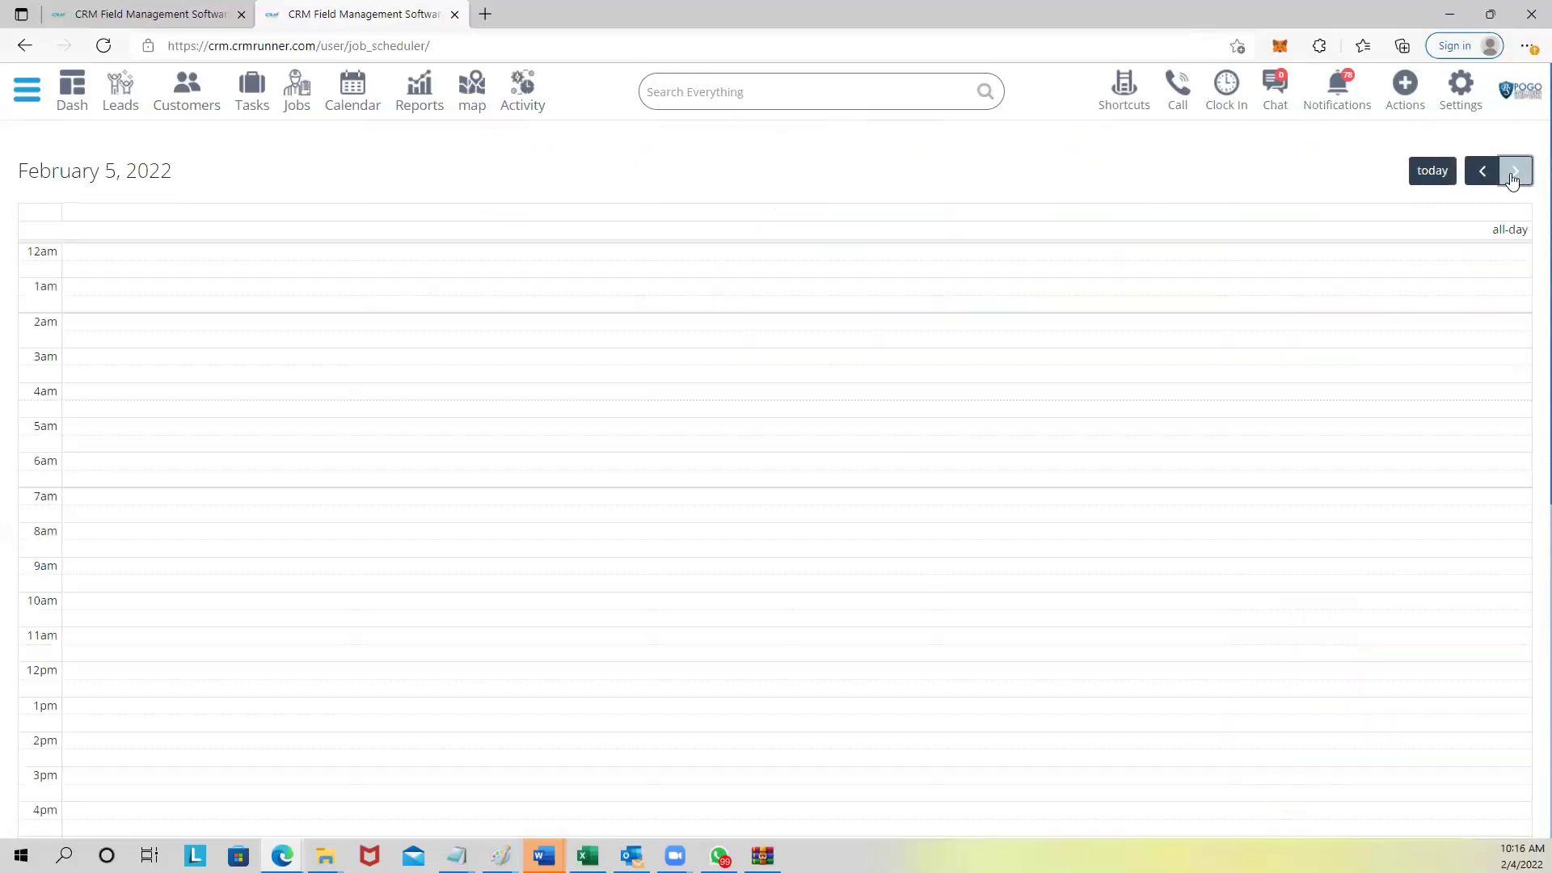
pyautogui.scroll(-5, 769, 595)
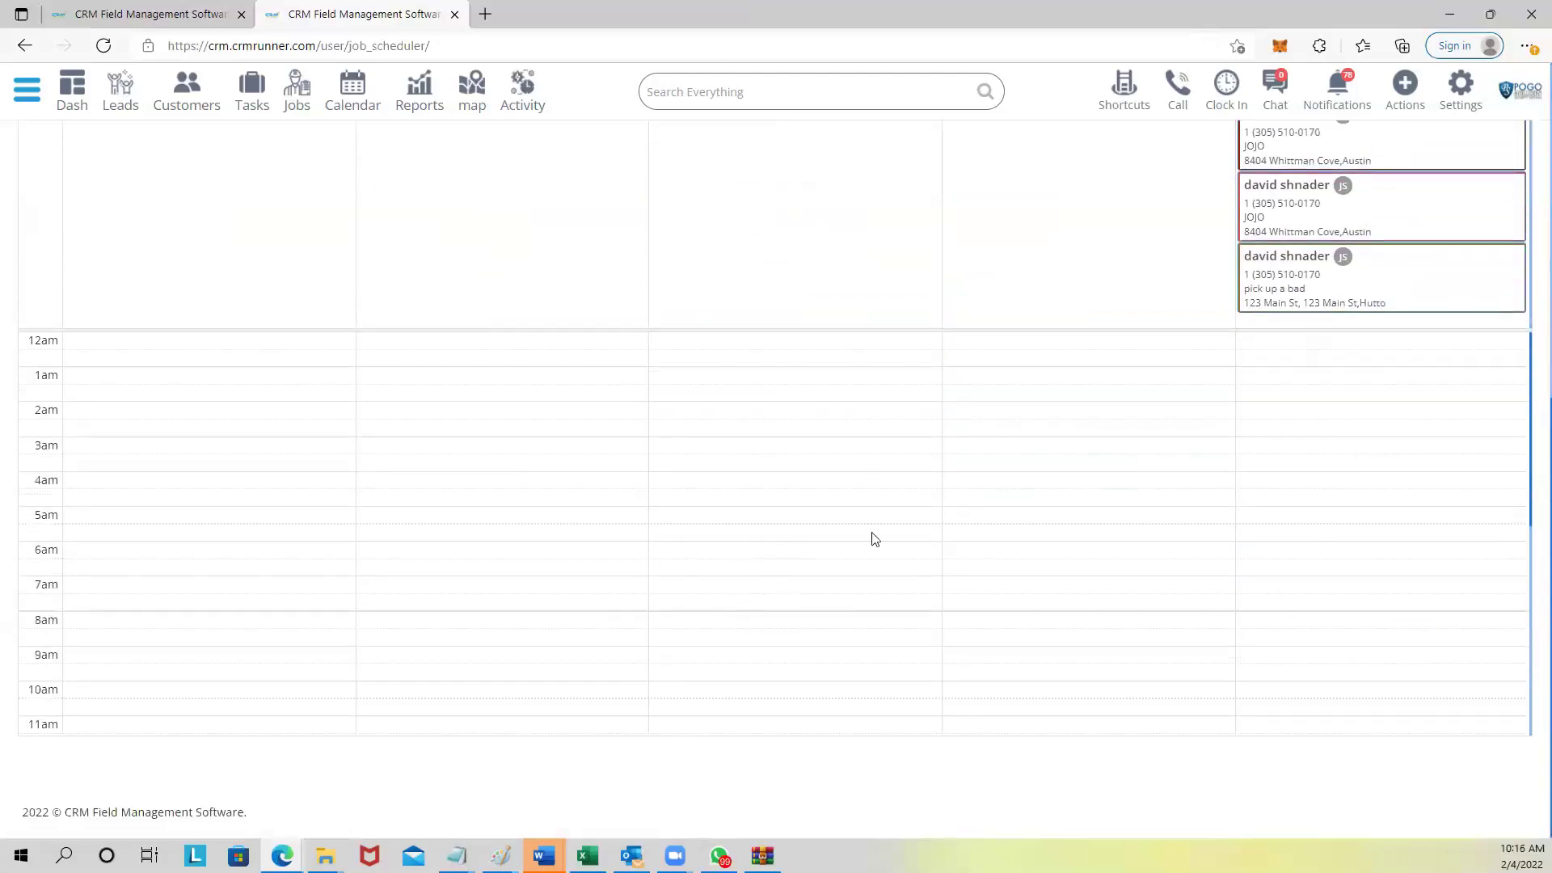
pyautogui.scroll(5, 758, 545)
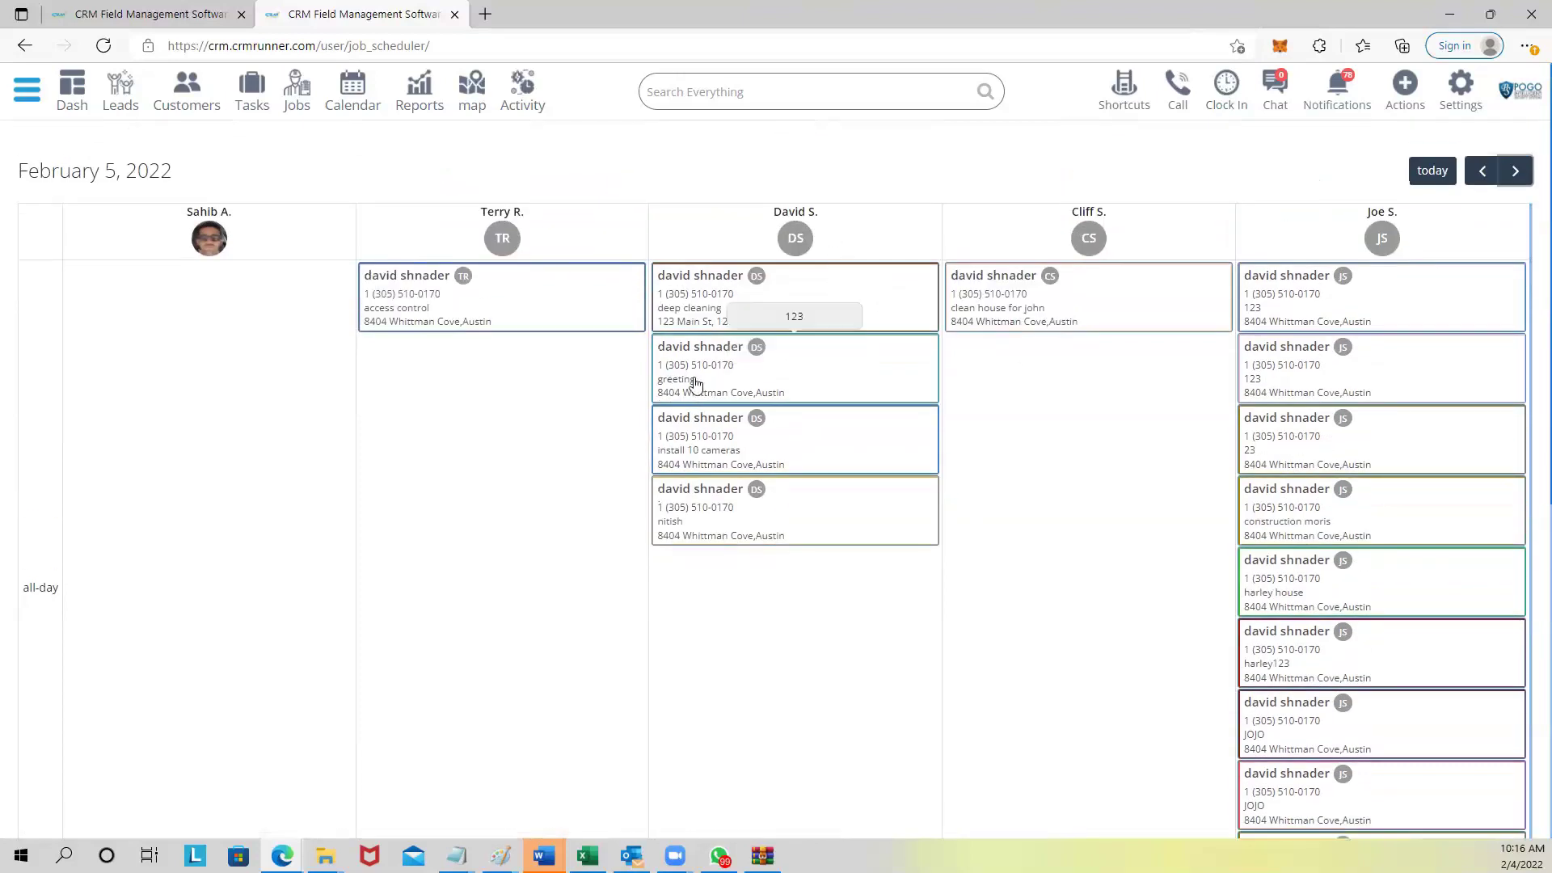
# Log out and sign back in with a different saved account from the browser's password list.
pyautogui.click(1456, 95)
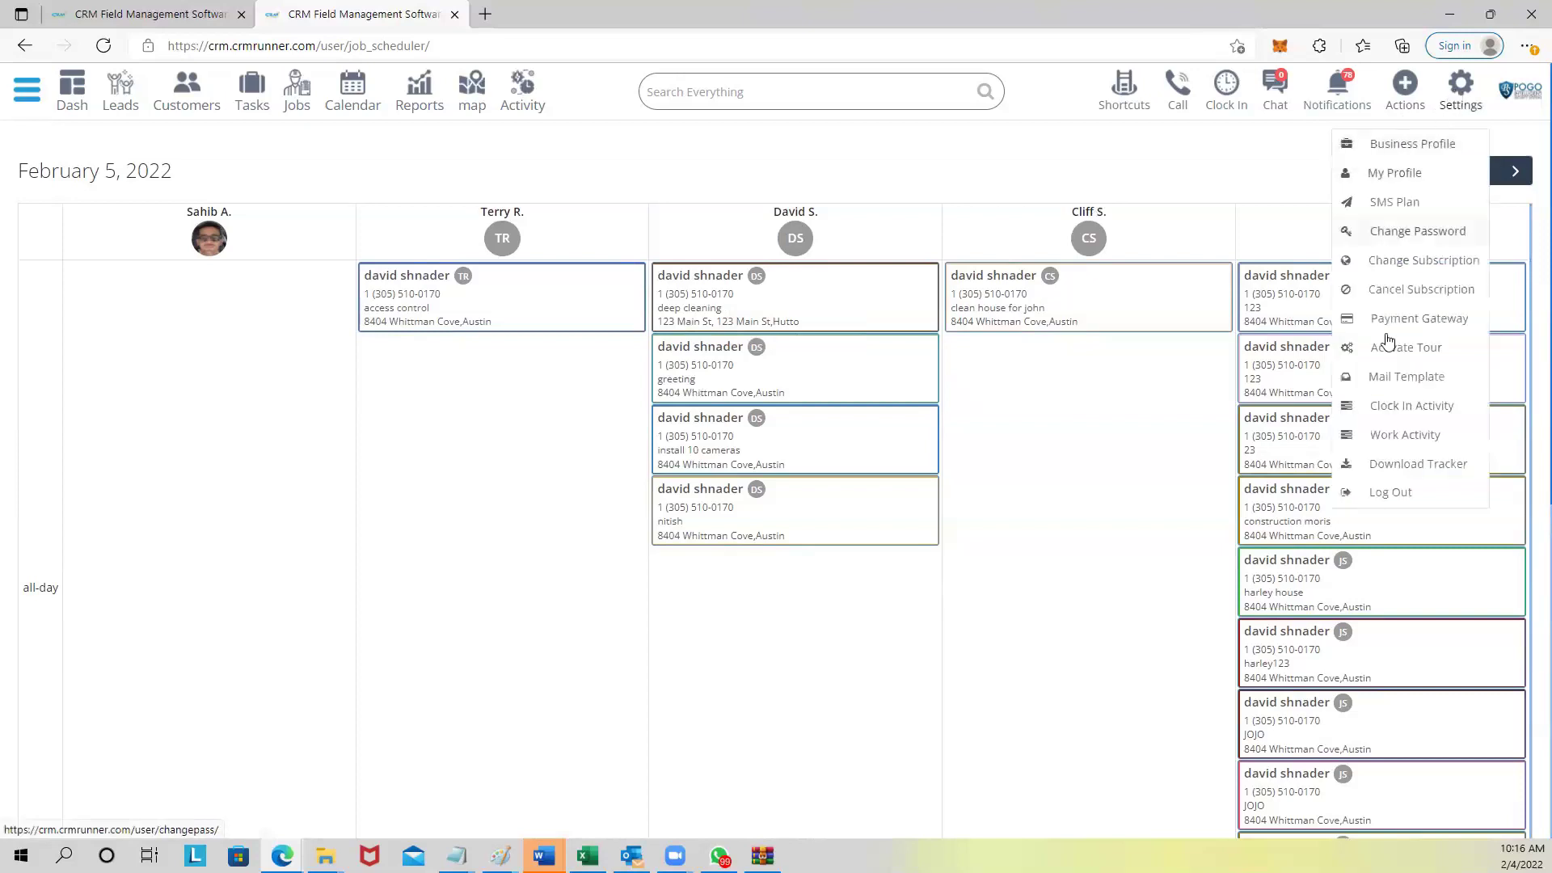
pyautogui.click(1390, 494)
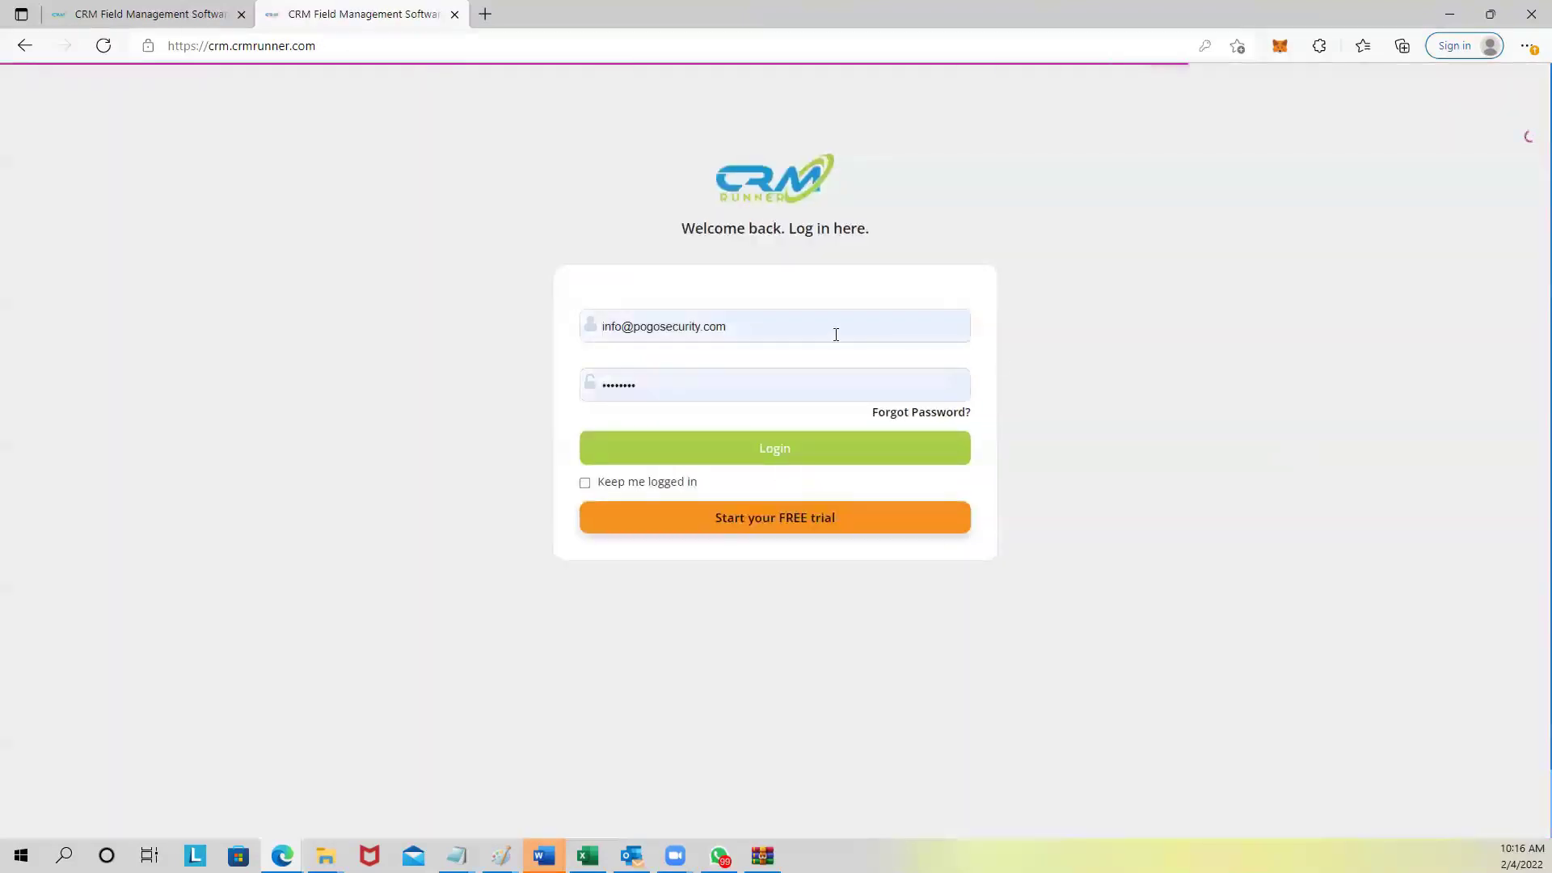
pyautogui.click(639, 325)
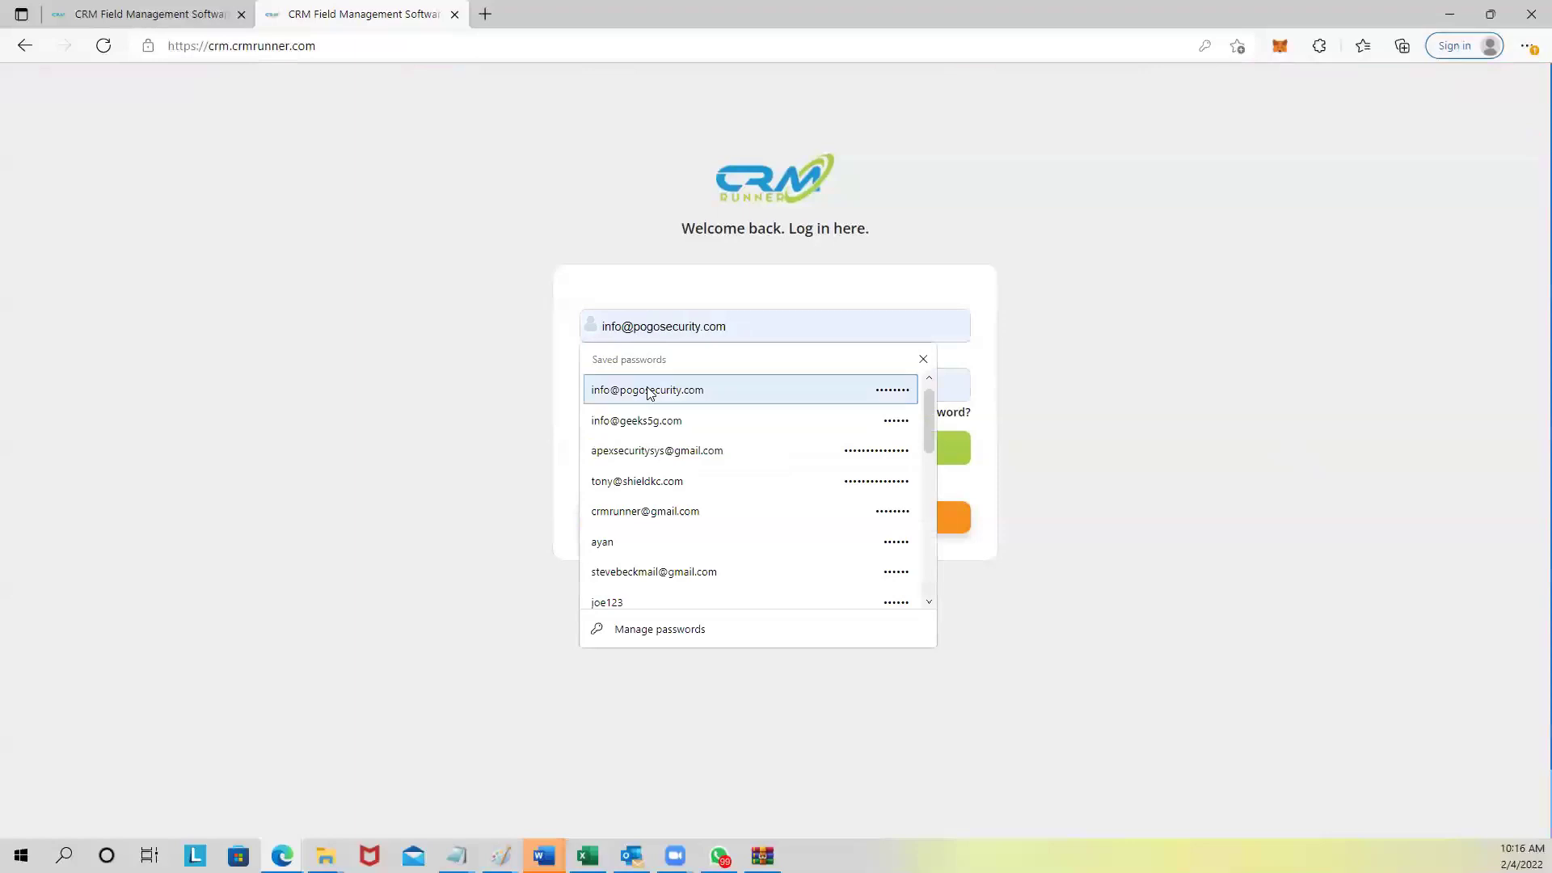
pyautogui.click(645, 540)
pyautogui.click(720, 455)
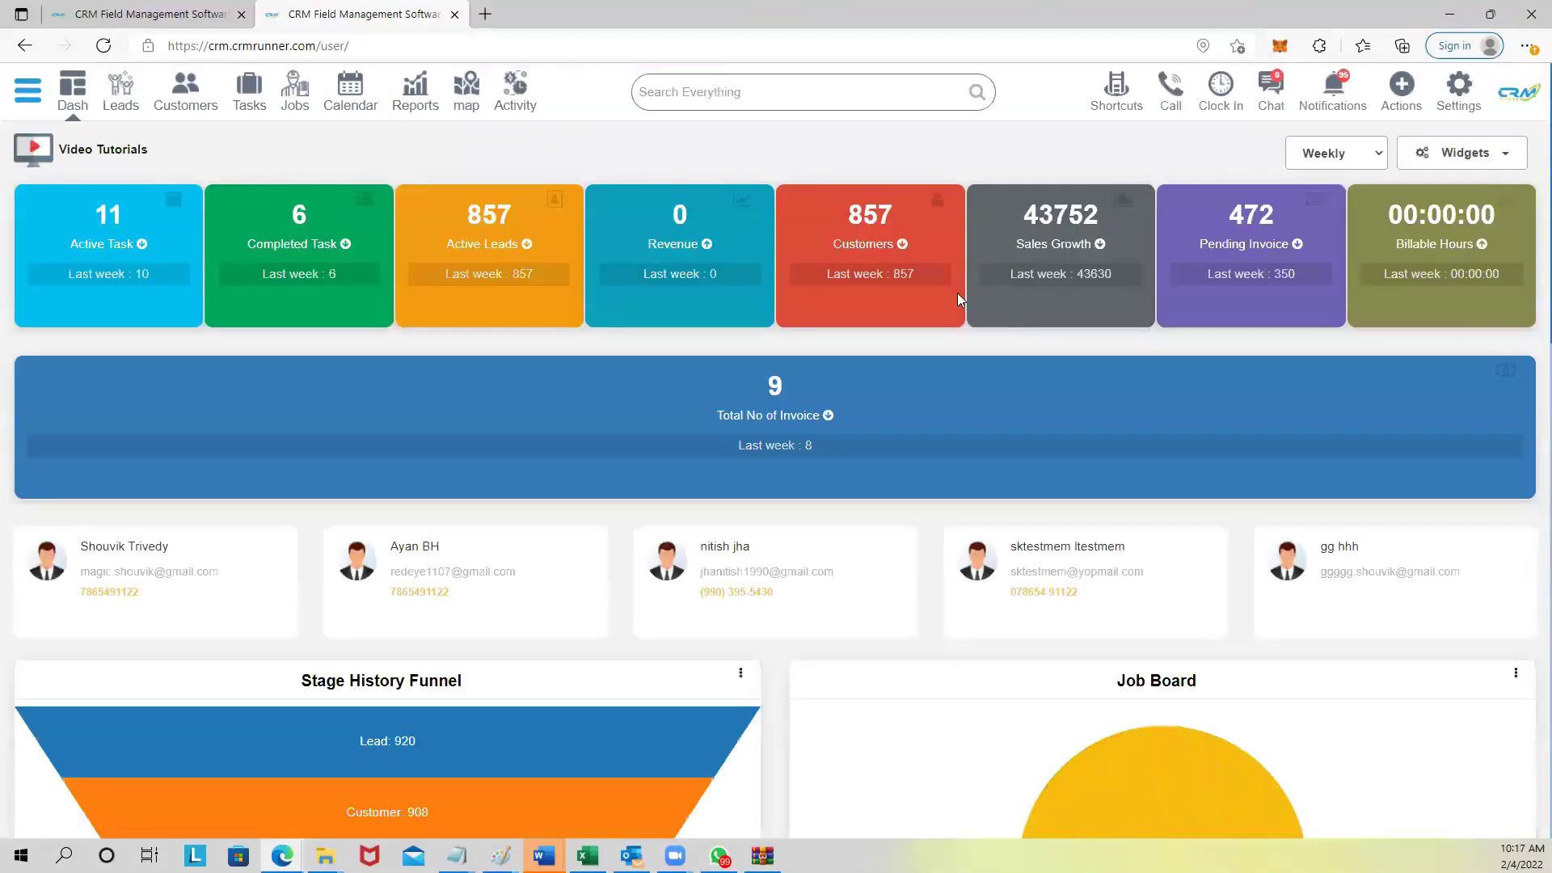
# Open Invoices via Shortcuts and highlight the $122.00 and invoice 2058's $350.00 due amounts.
pyautogui.click(1108, 97)
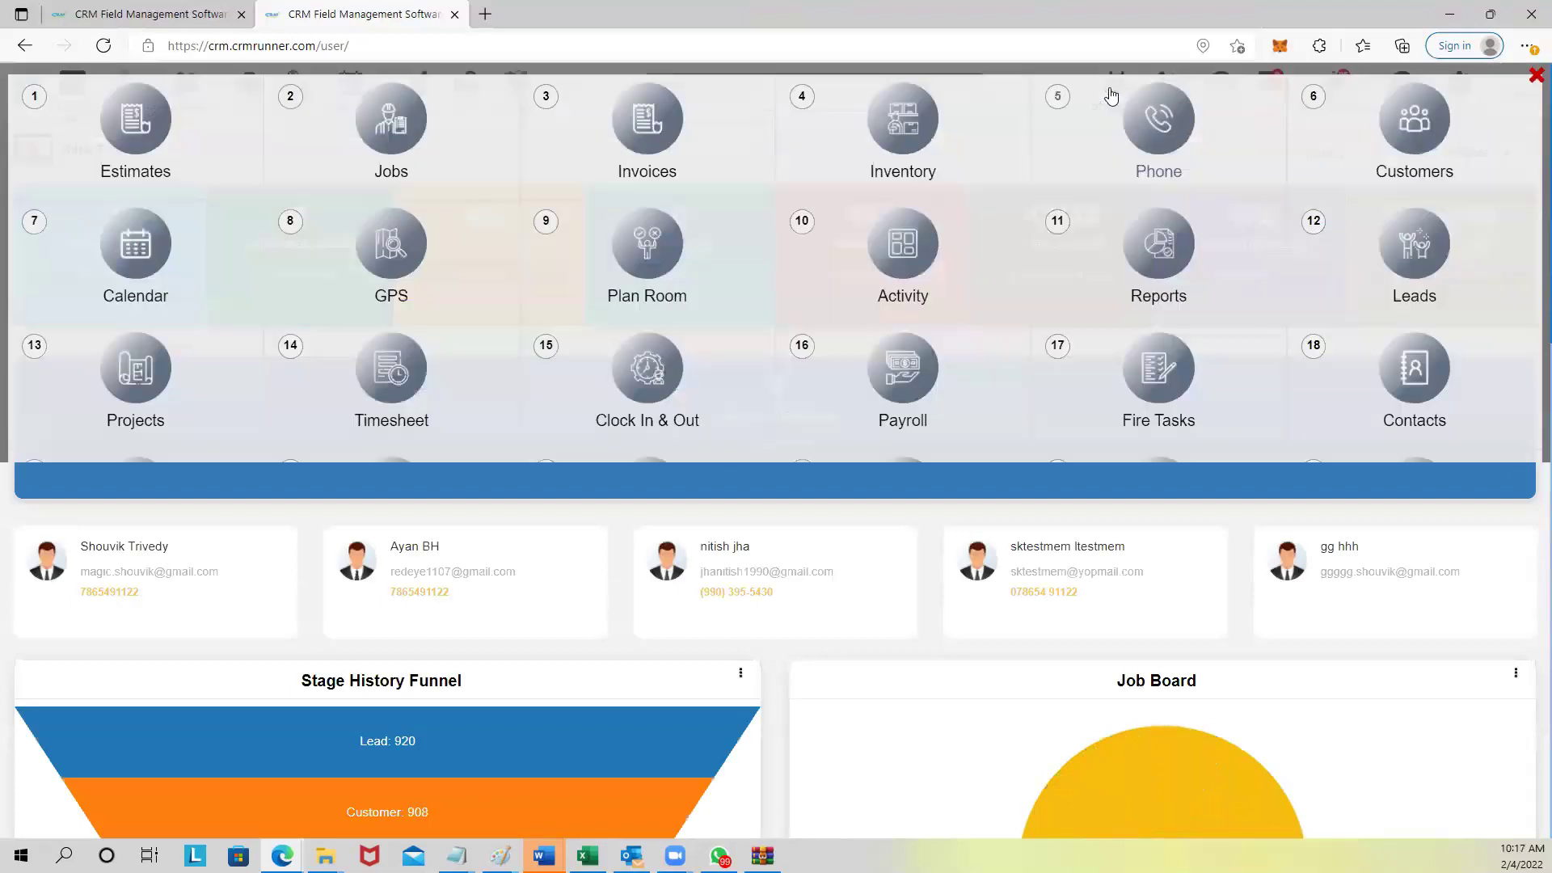
pyautogui.click(642, 123)
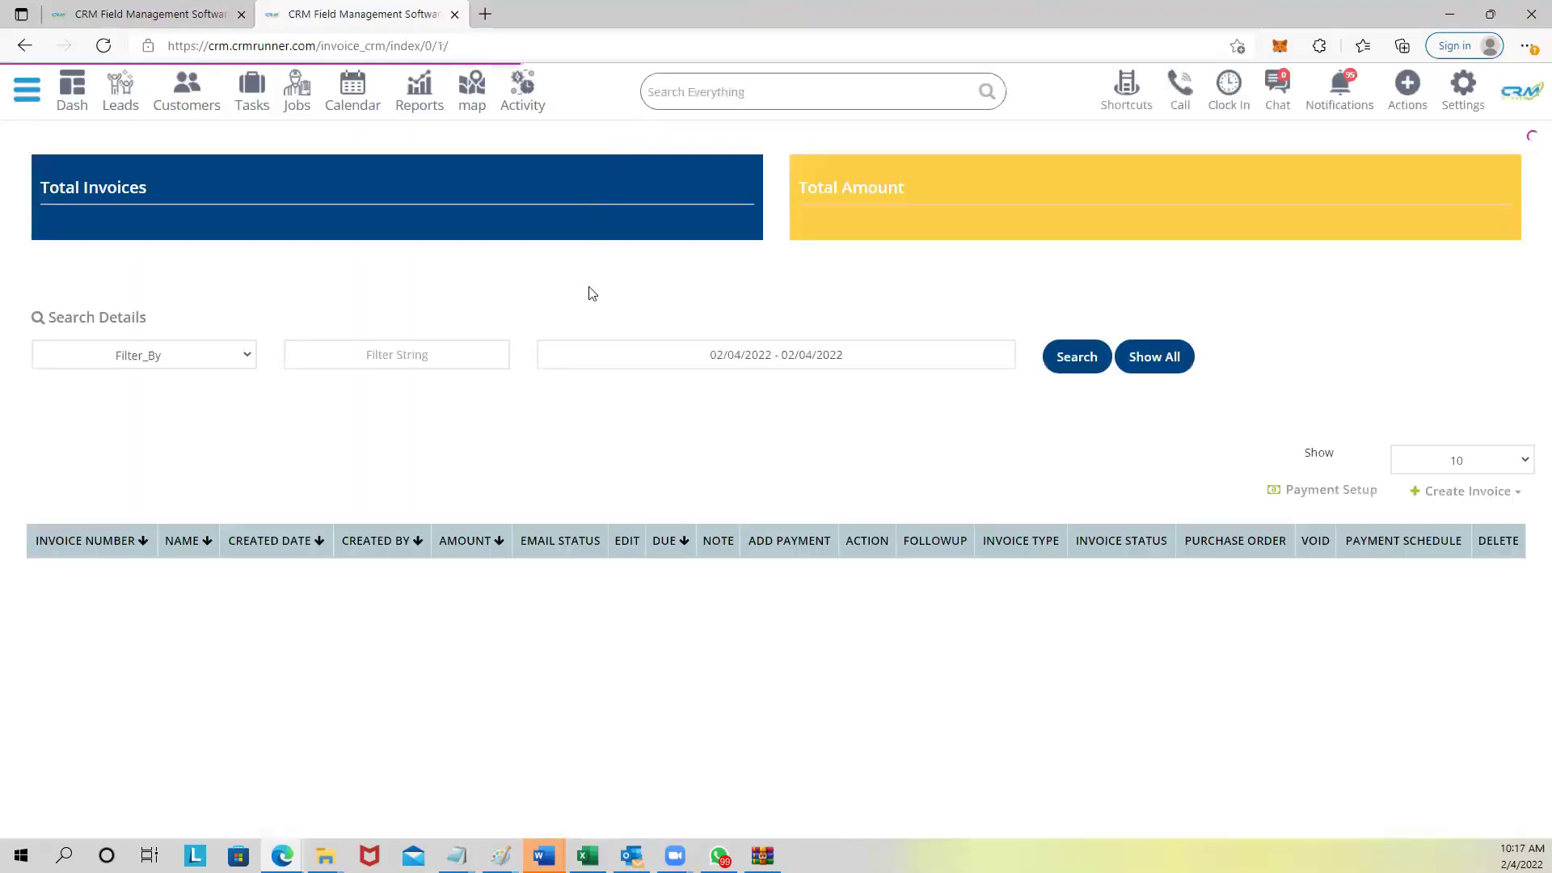
pyautogui.scroll(-1, 789, 584)
pyautogui.moveTo(703, 531); pyautogui.dragTo(751, 533)
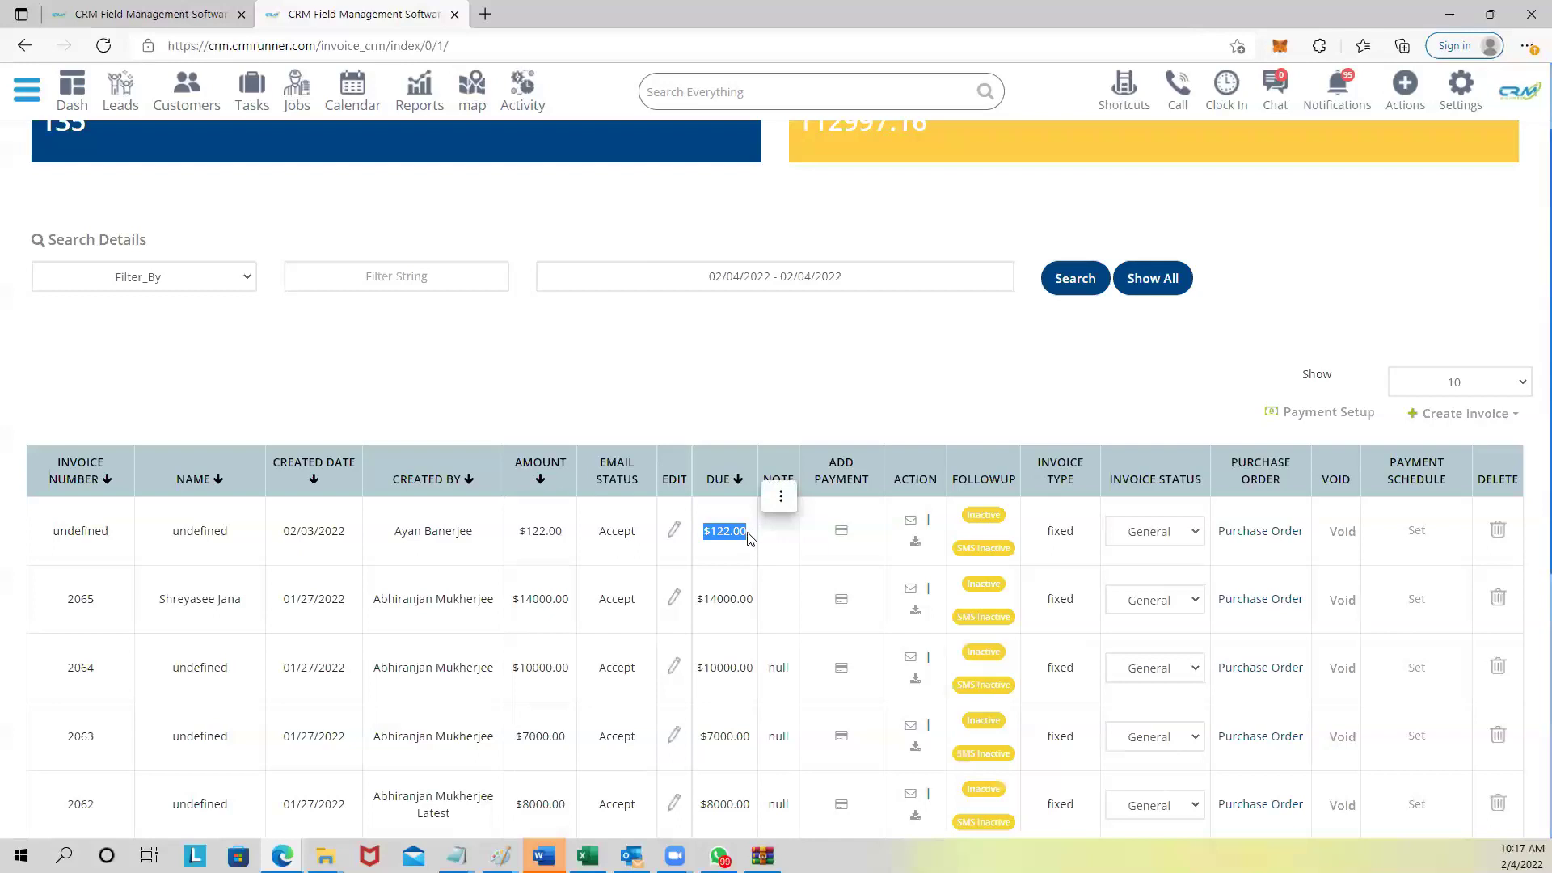
pyautogui.scroll(-1, 746, 546)
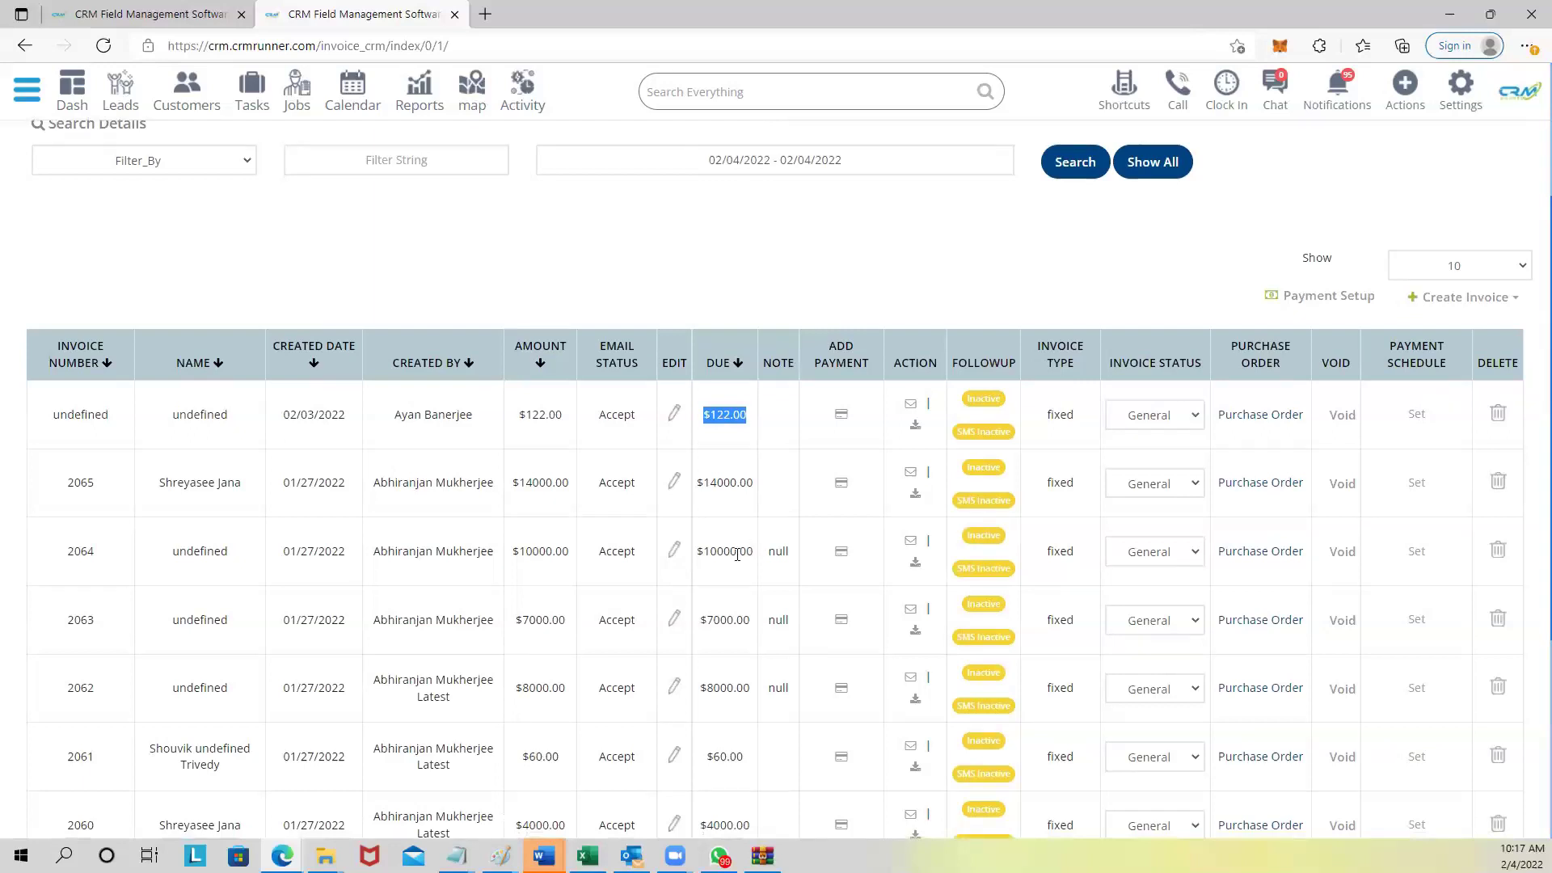
pyautogui.scroll(-2, 731, 596)
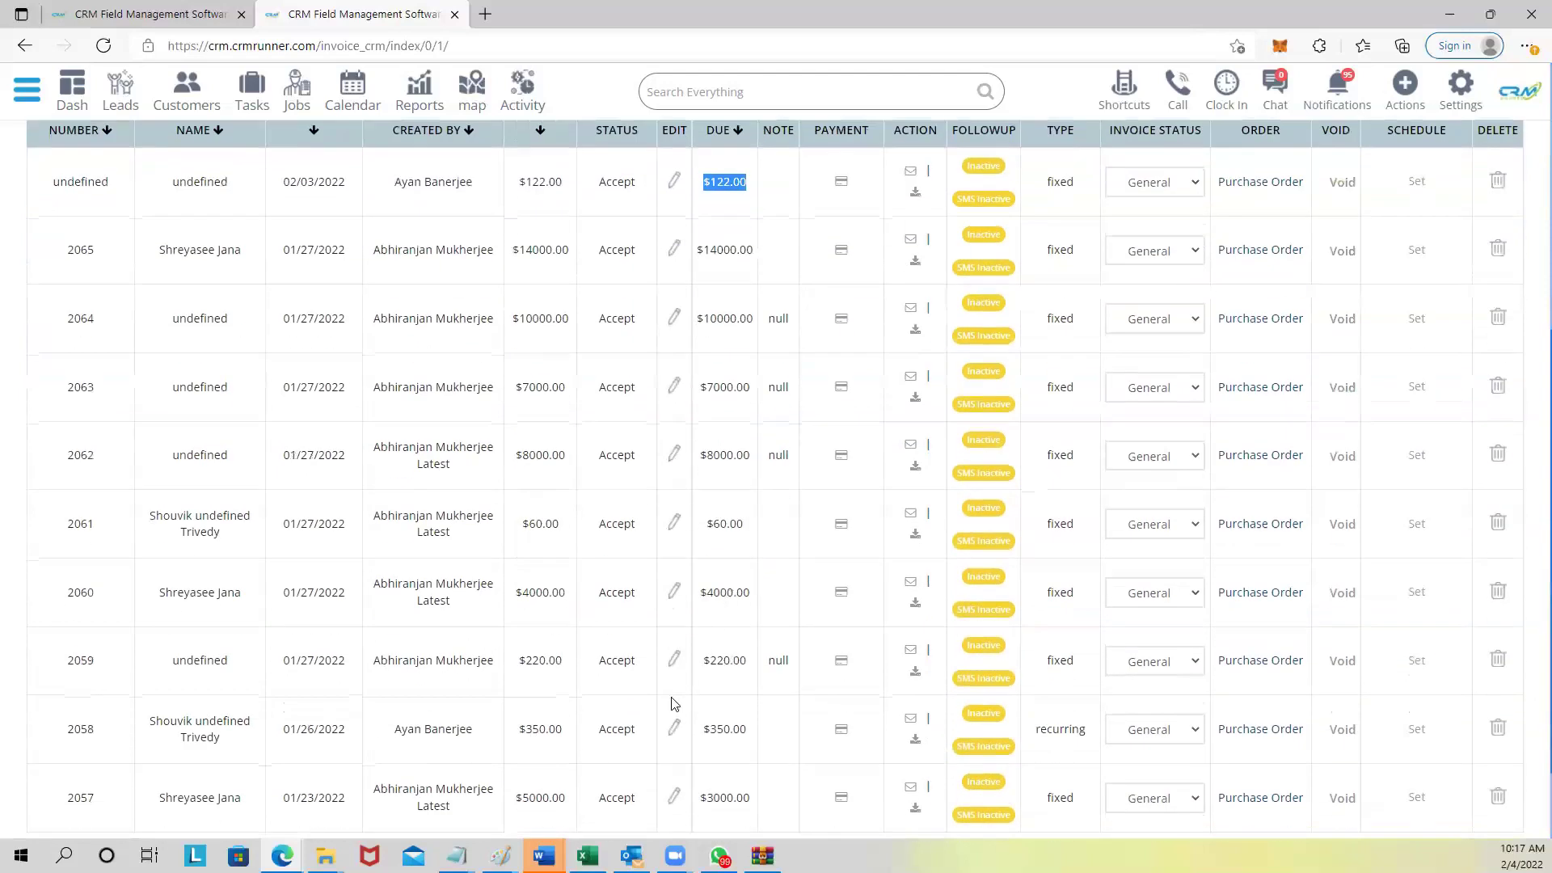
pyautogui.scroll(-1, 748, 651)
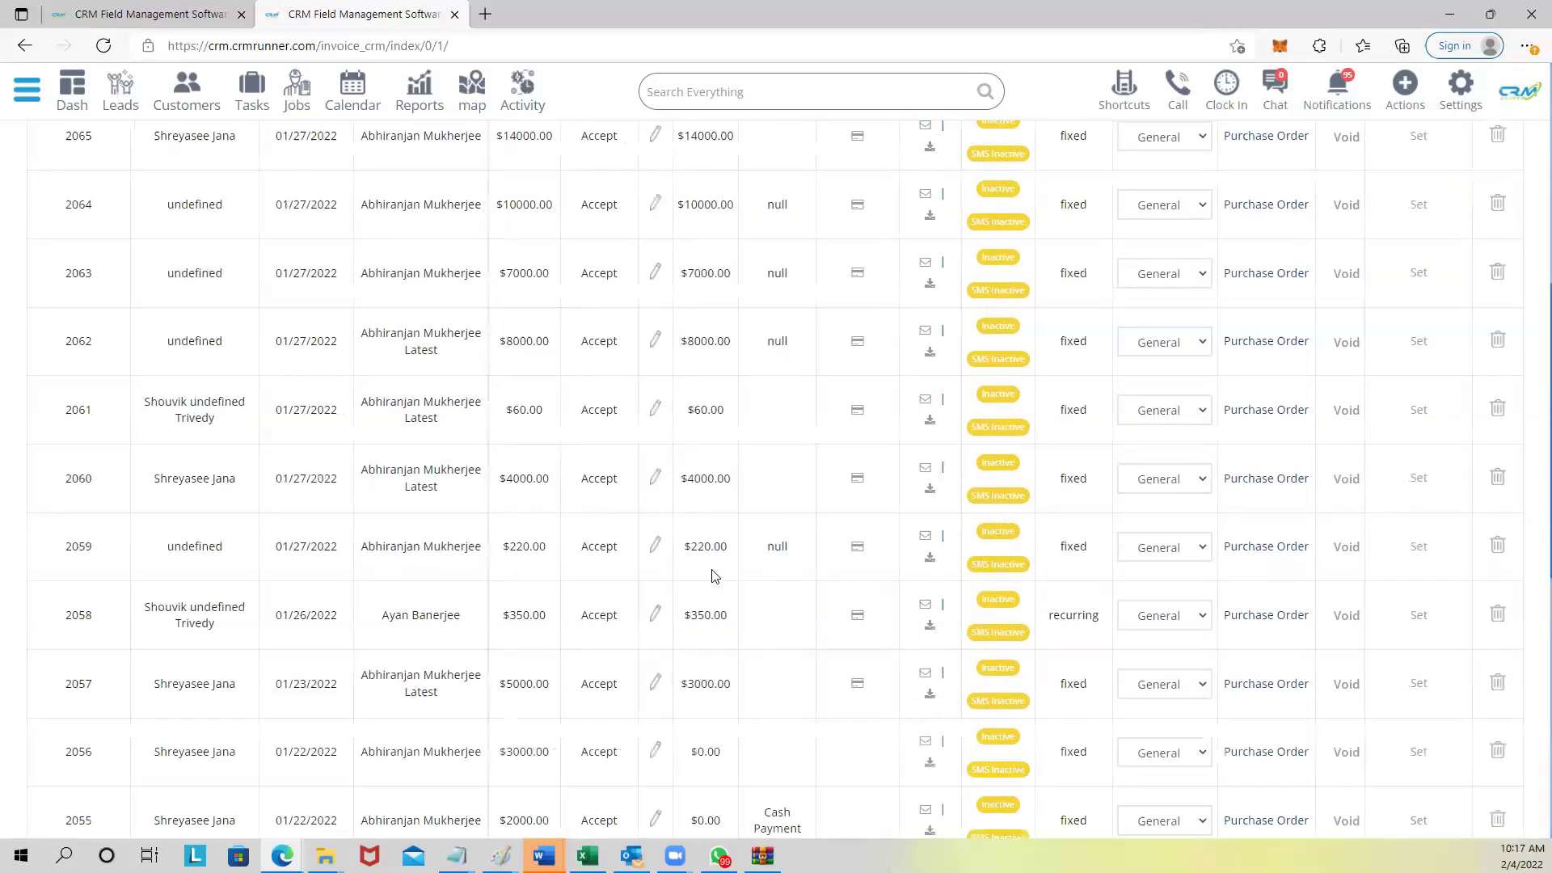
pyautogui.moveTo(685, 616); pyautogui.dragTo(730, 617)
# Open the business profile settings and point out the Convenience Fee (%) value of 3.
pyautogui.click(1461, 91)
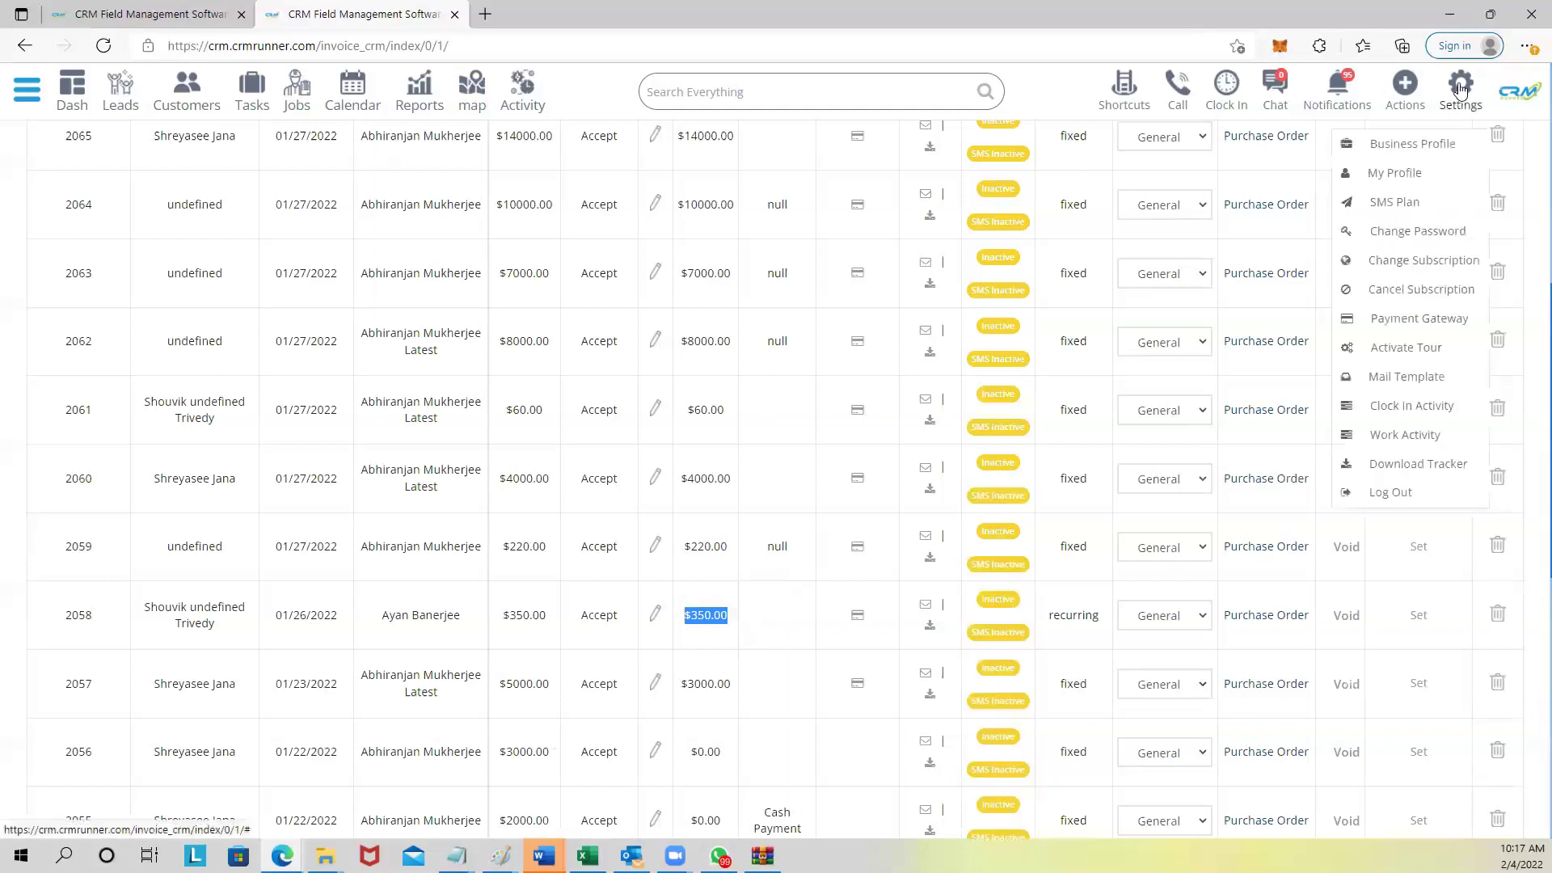
pyautogui.click(1409, 145)
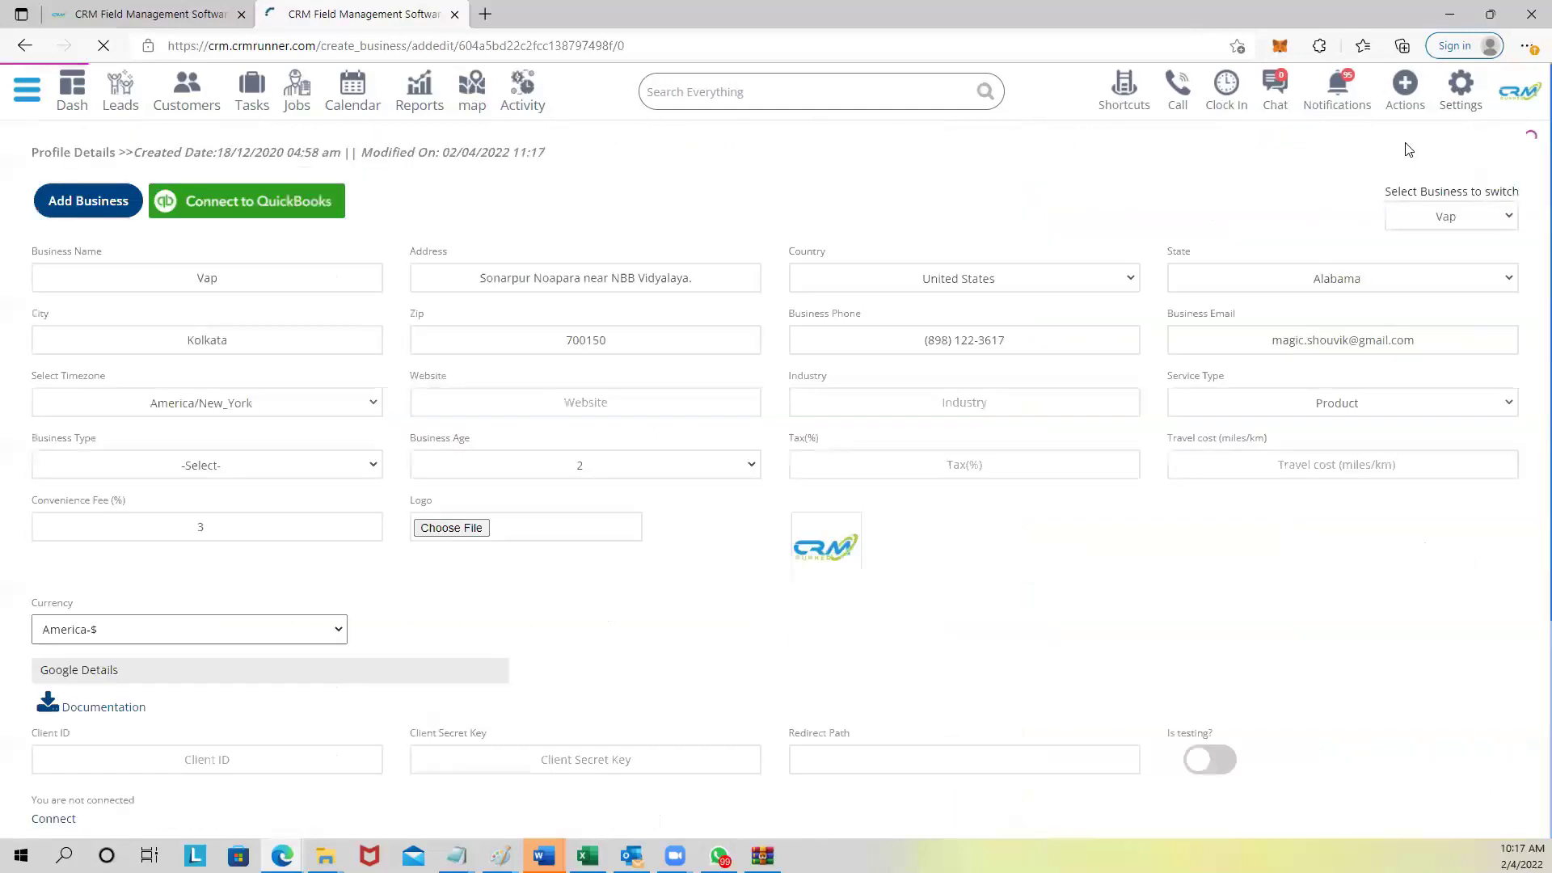
pyautogui.moveTo(32, 500); pyautogui.dragTo(140, 511)
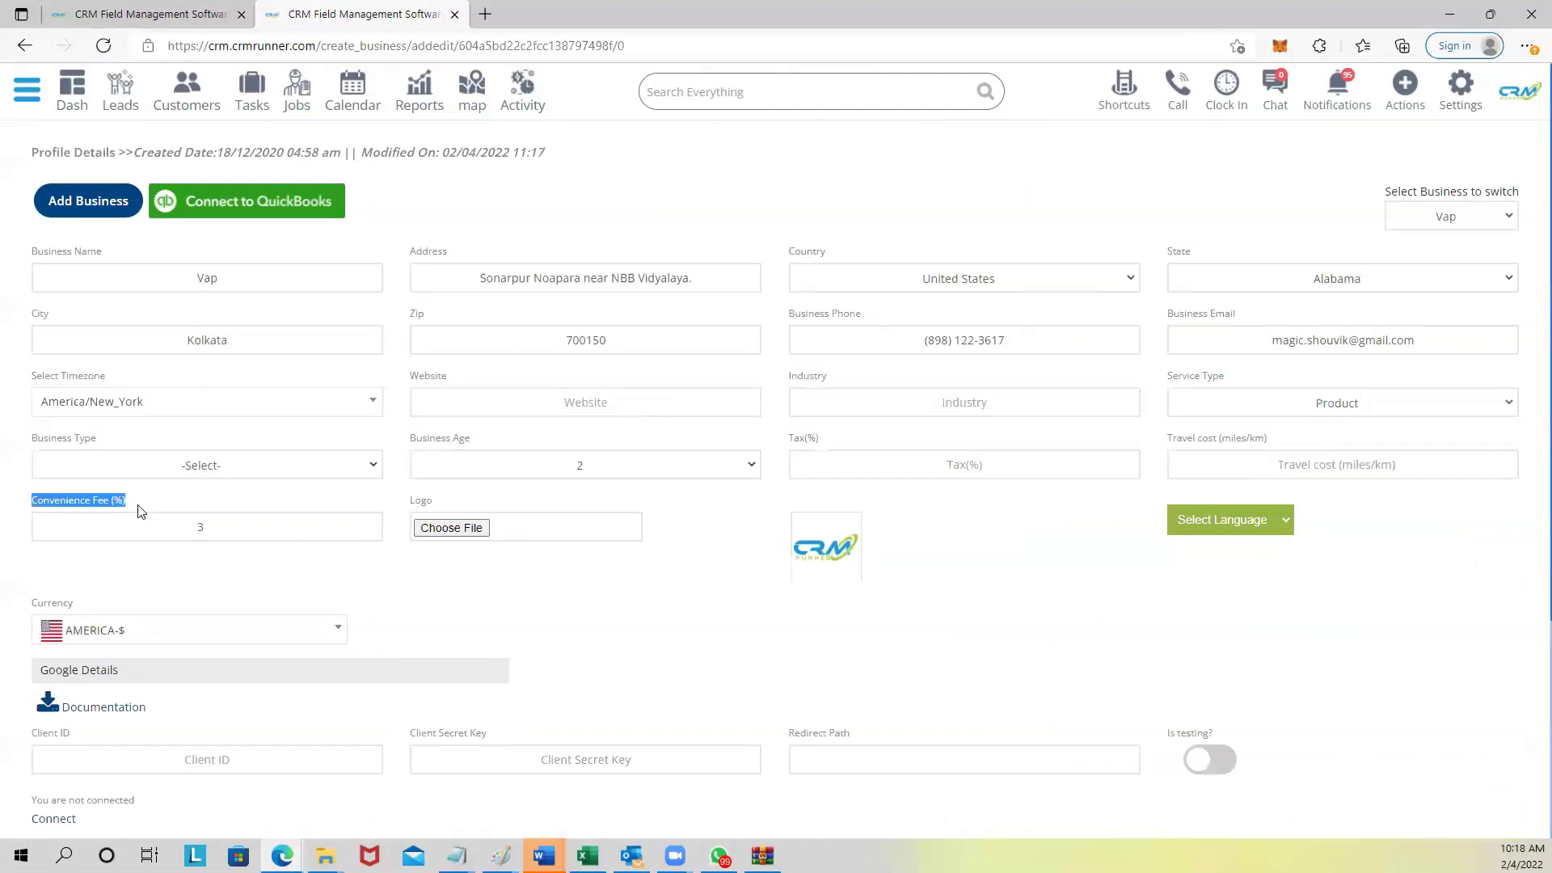
pyautogui.click(201, 527)
pyautogui.press('BackSpace')
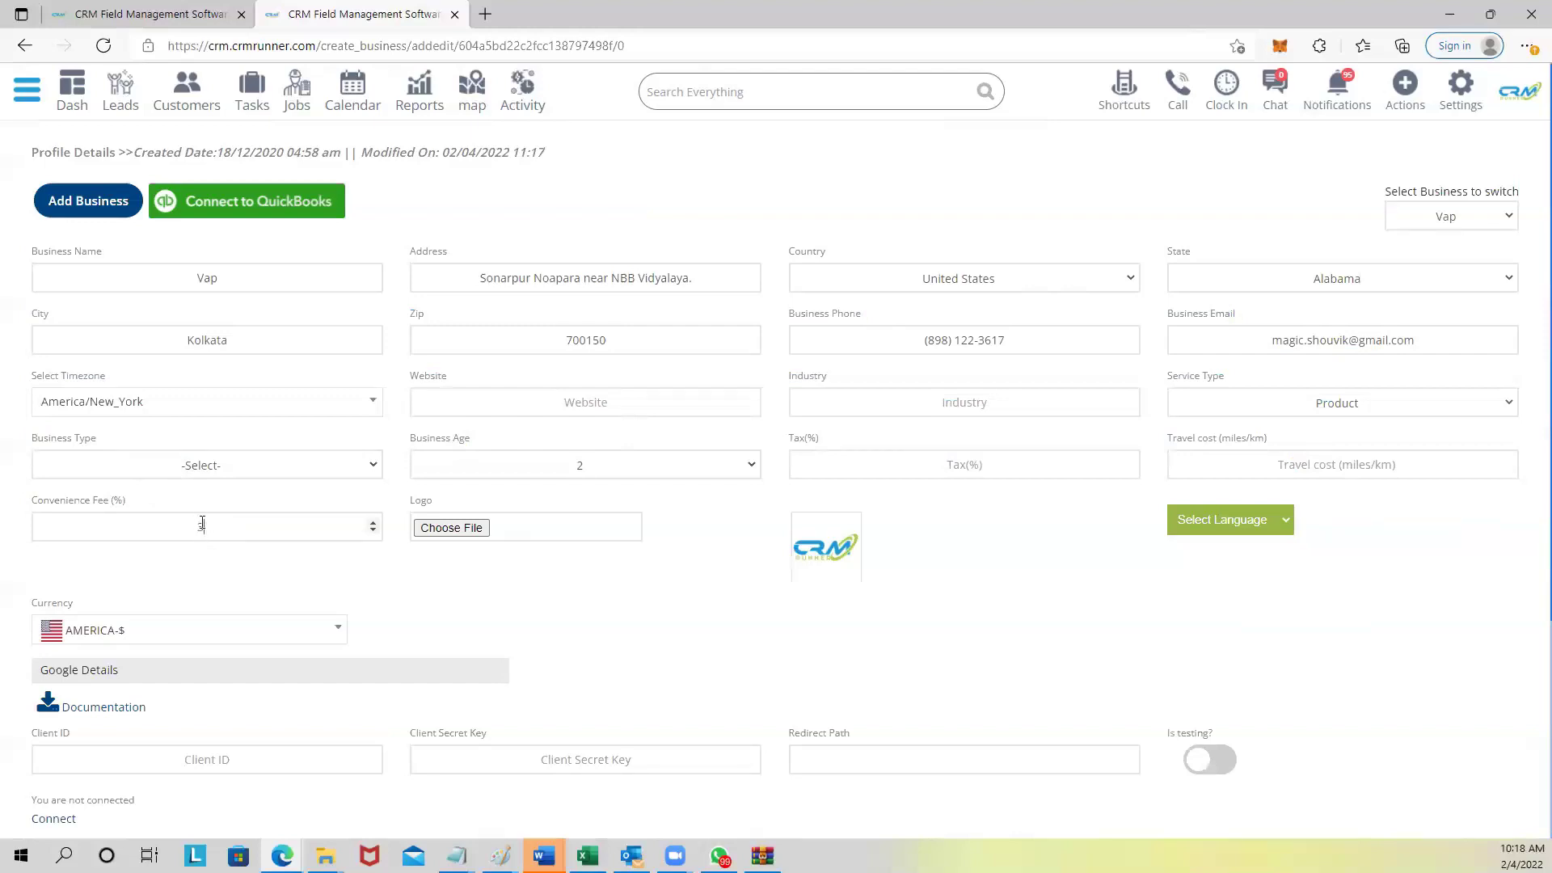
pyautogui.doubleClick(215, 531)
pyautogui.scroll(-2, 205, 526)
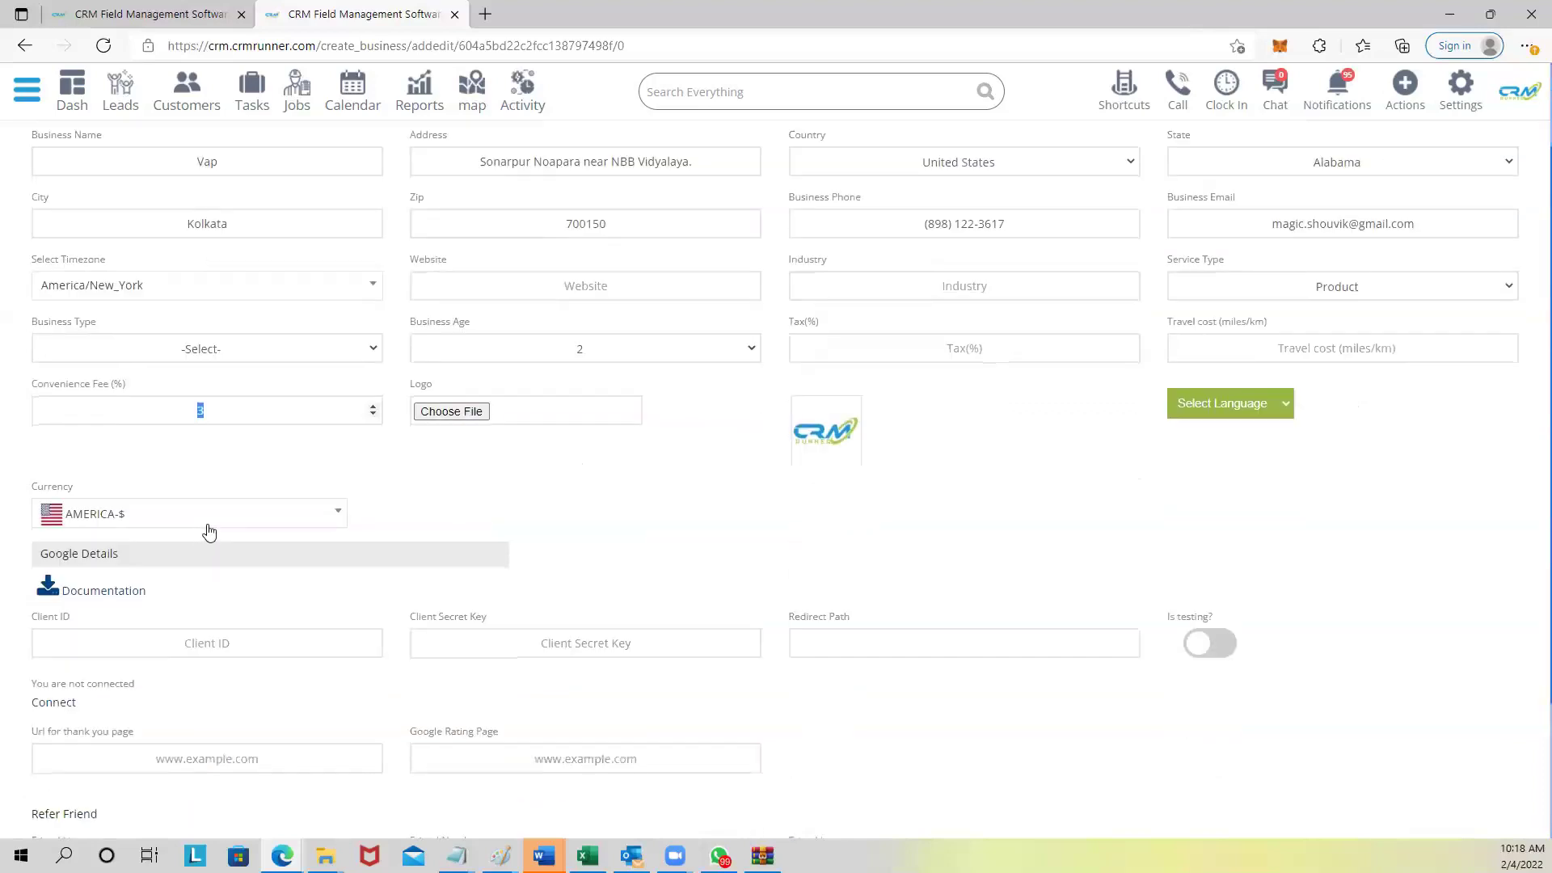
# Point out Travel cost, leave Currency at AMERICA-$, and go to Invoices via Shortcuts.
pyautogui.moveTo(1173, 324); pyautogui.dragTo(1270, 326)
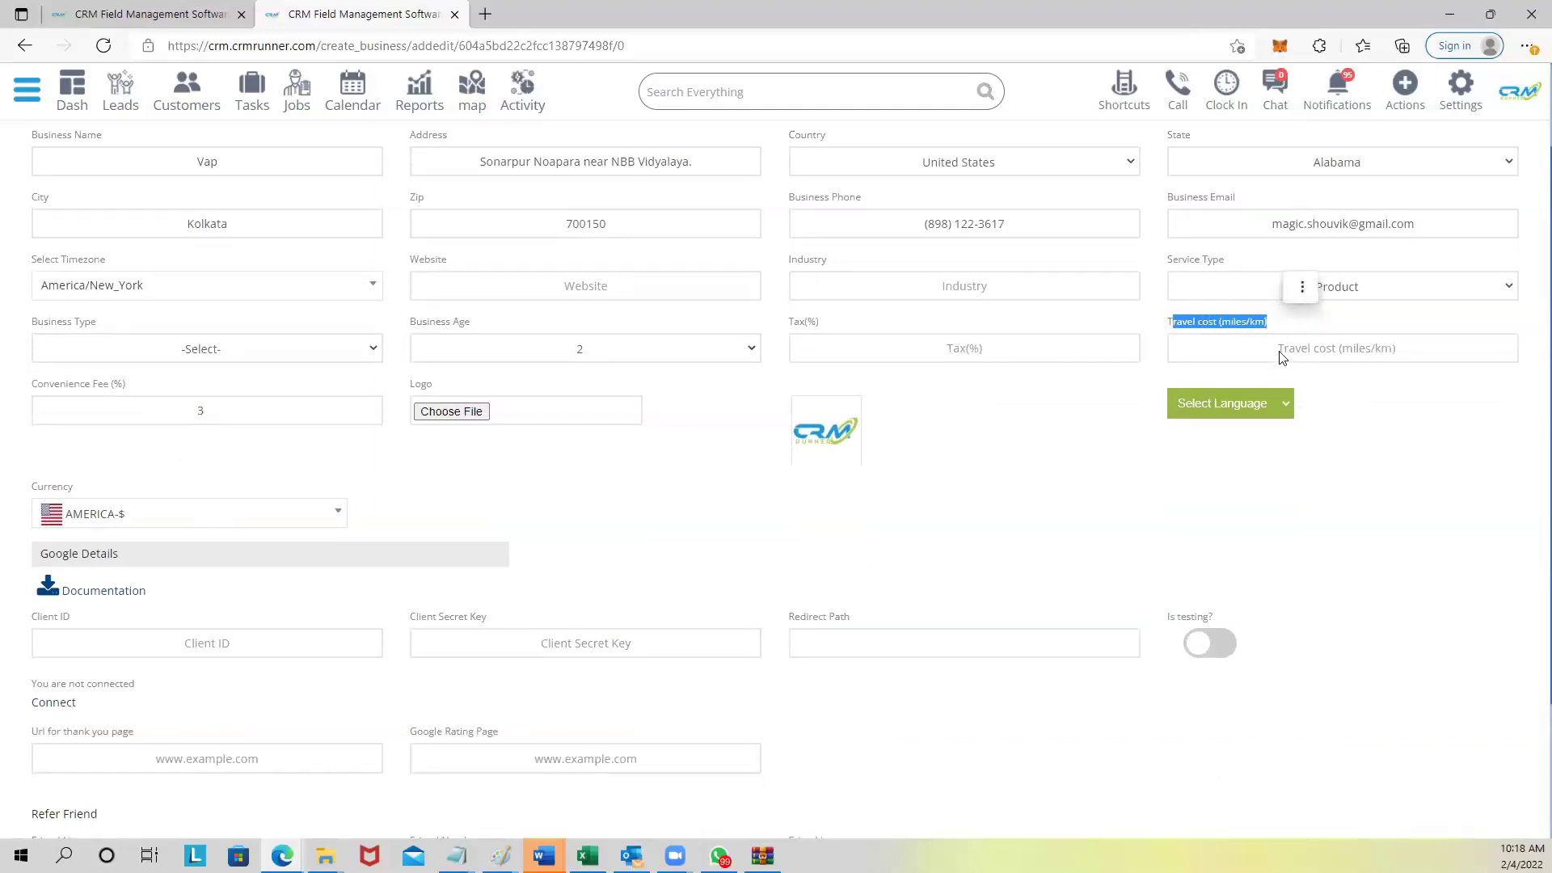
pyautogui.scroll(-2, 391, 522)
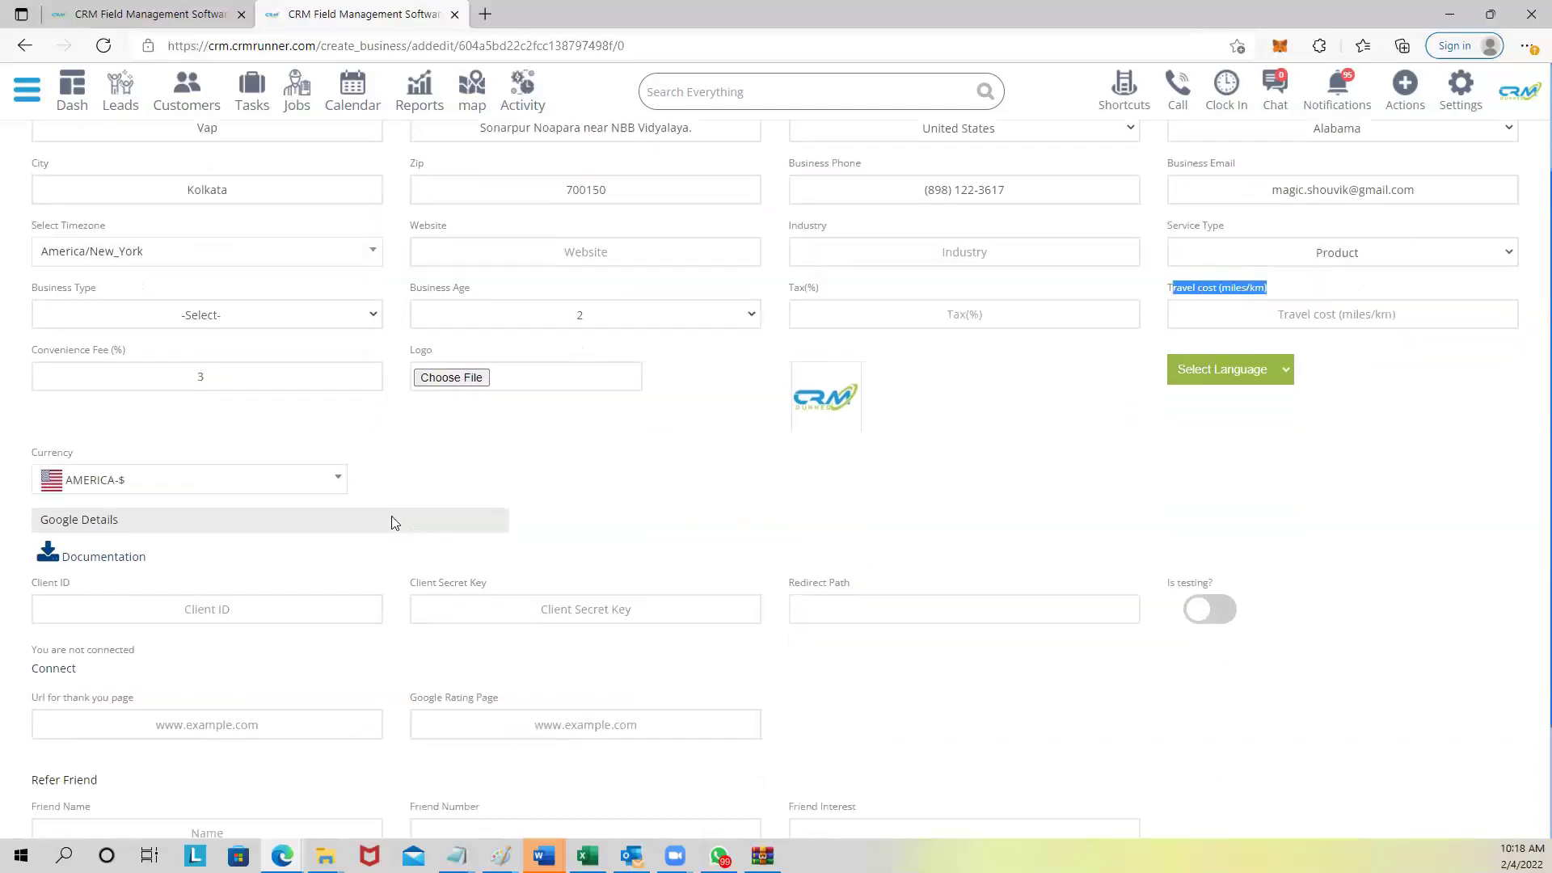
pyautogui.scroll(4, 391, 522)
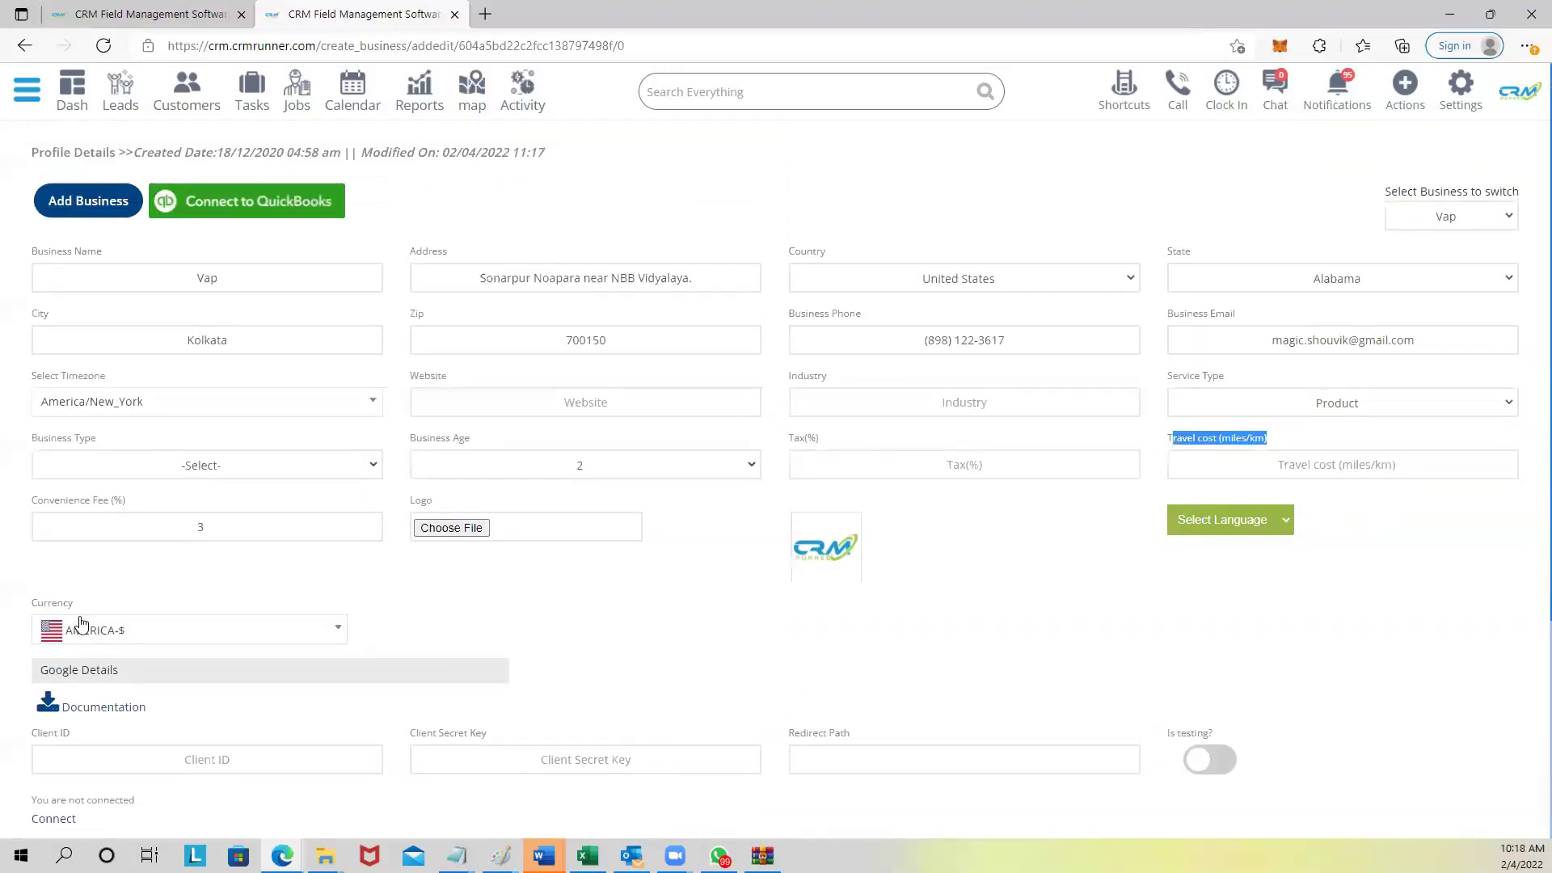
pyautogui.moveTo(32, 606); pyautogui.dragTo(91, 612)
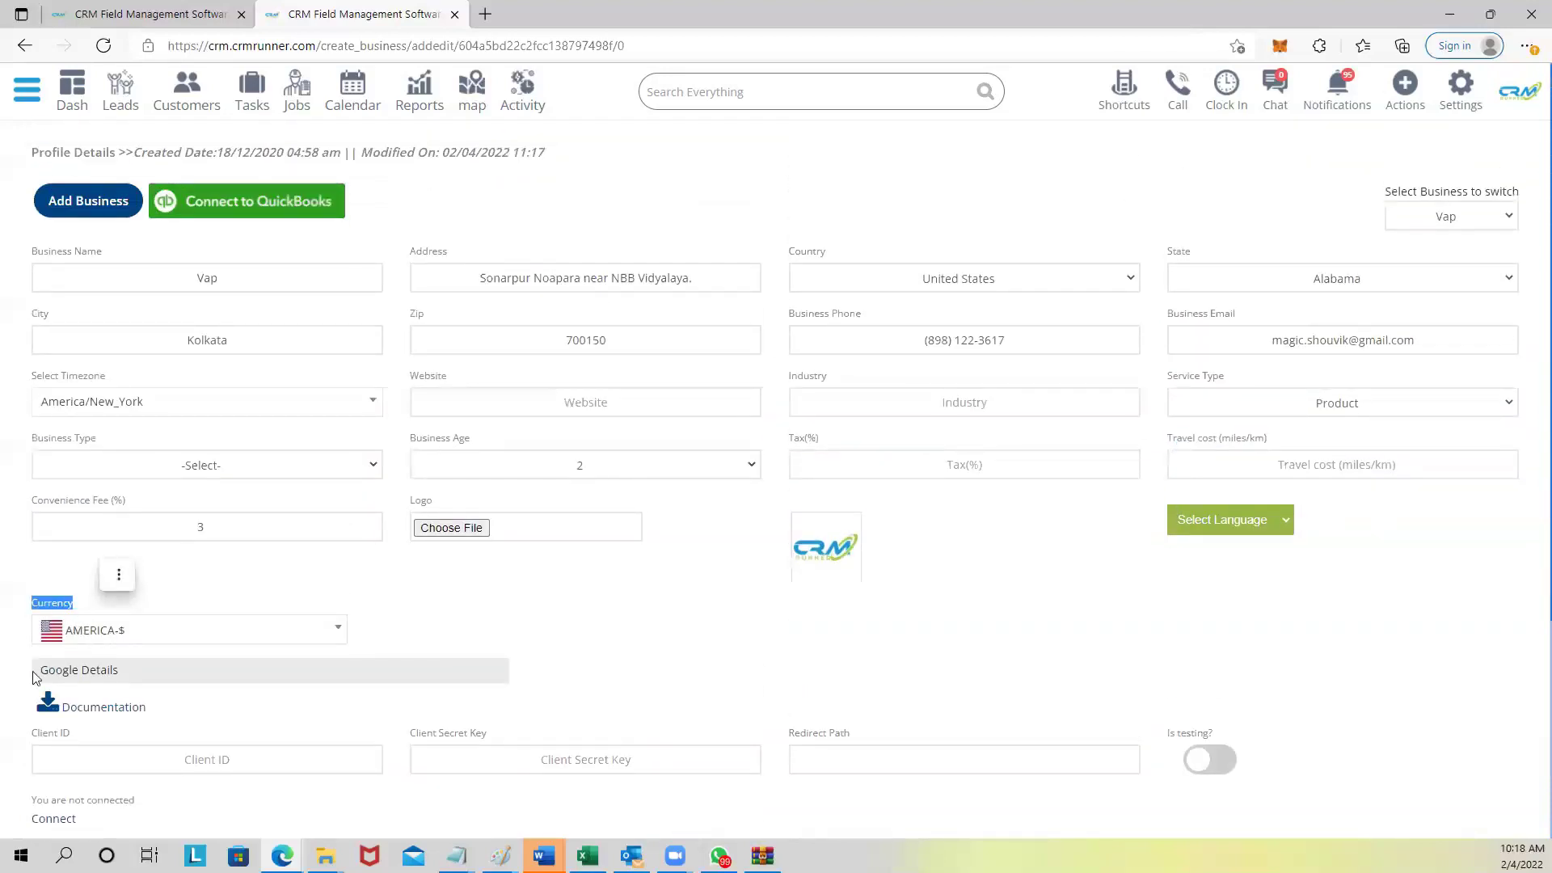
pyautogui.click(117, 639)
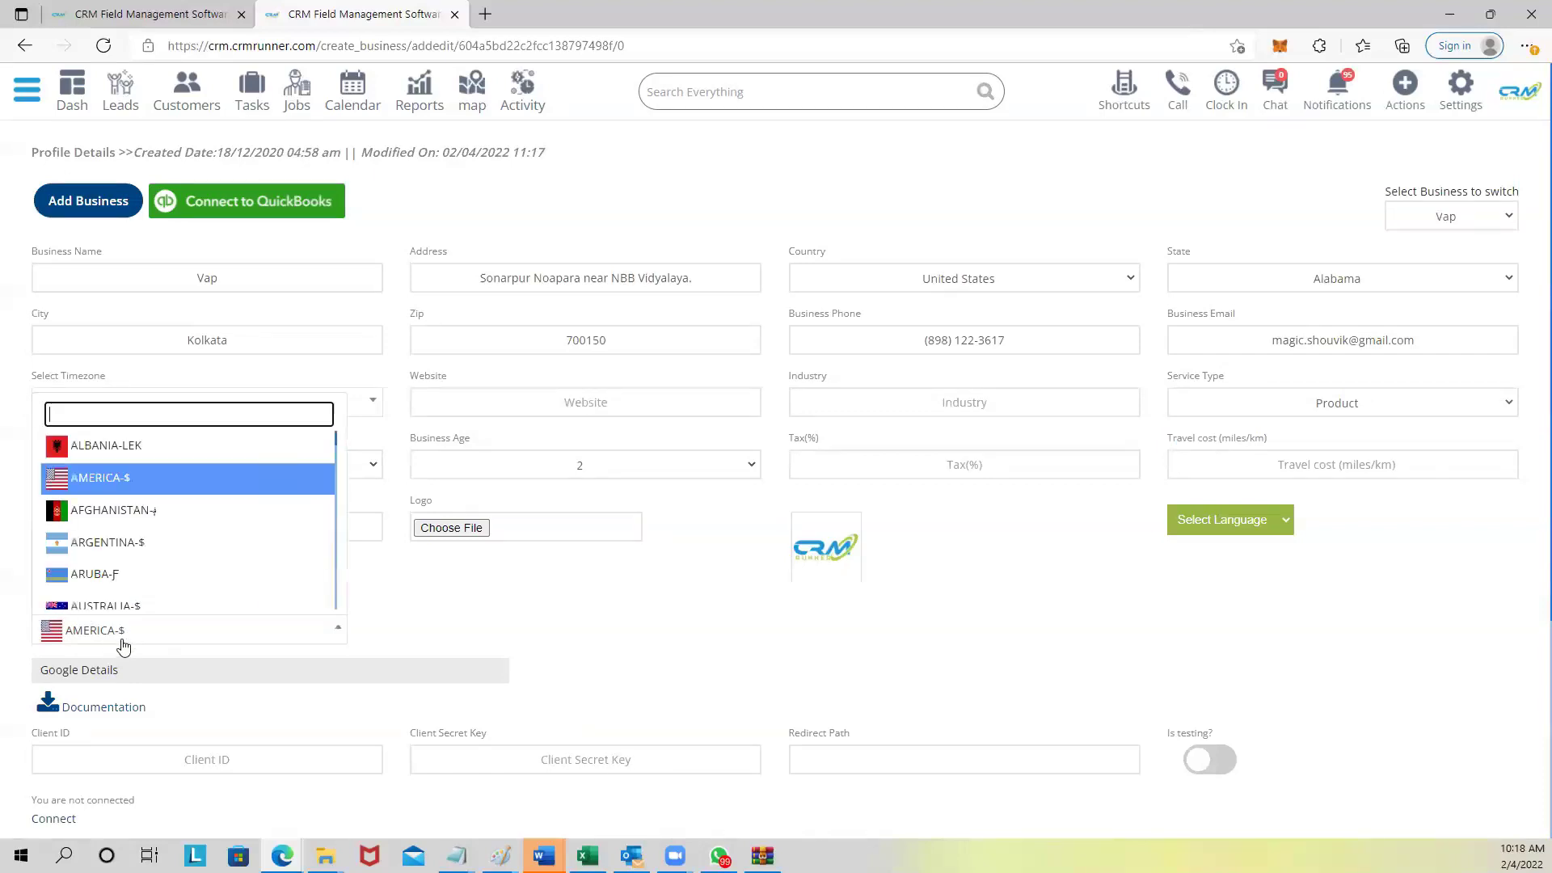
pyautogui.click(503, 602)
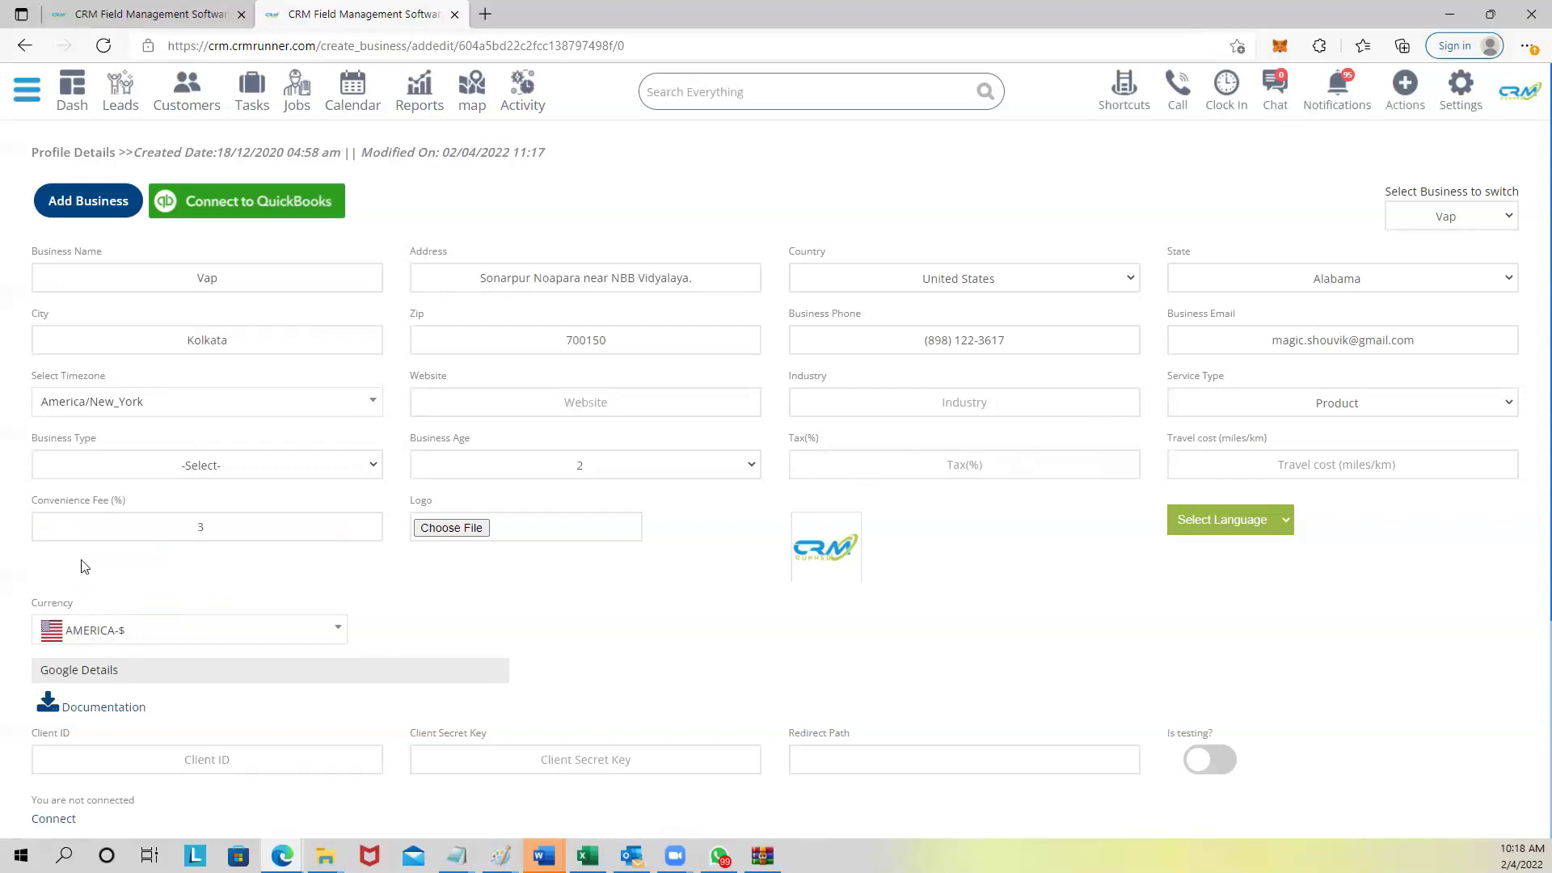
pyautogui.click(1108, 87)
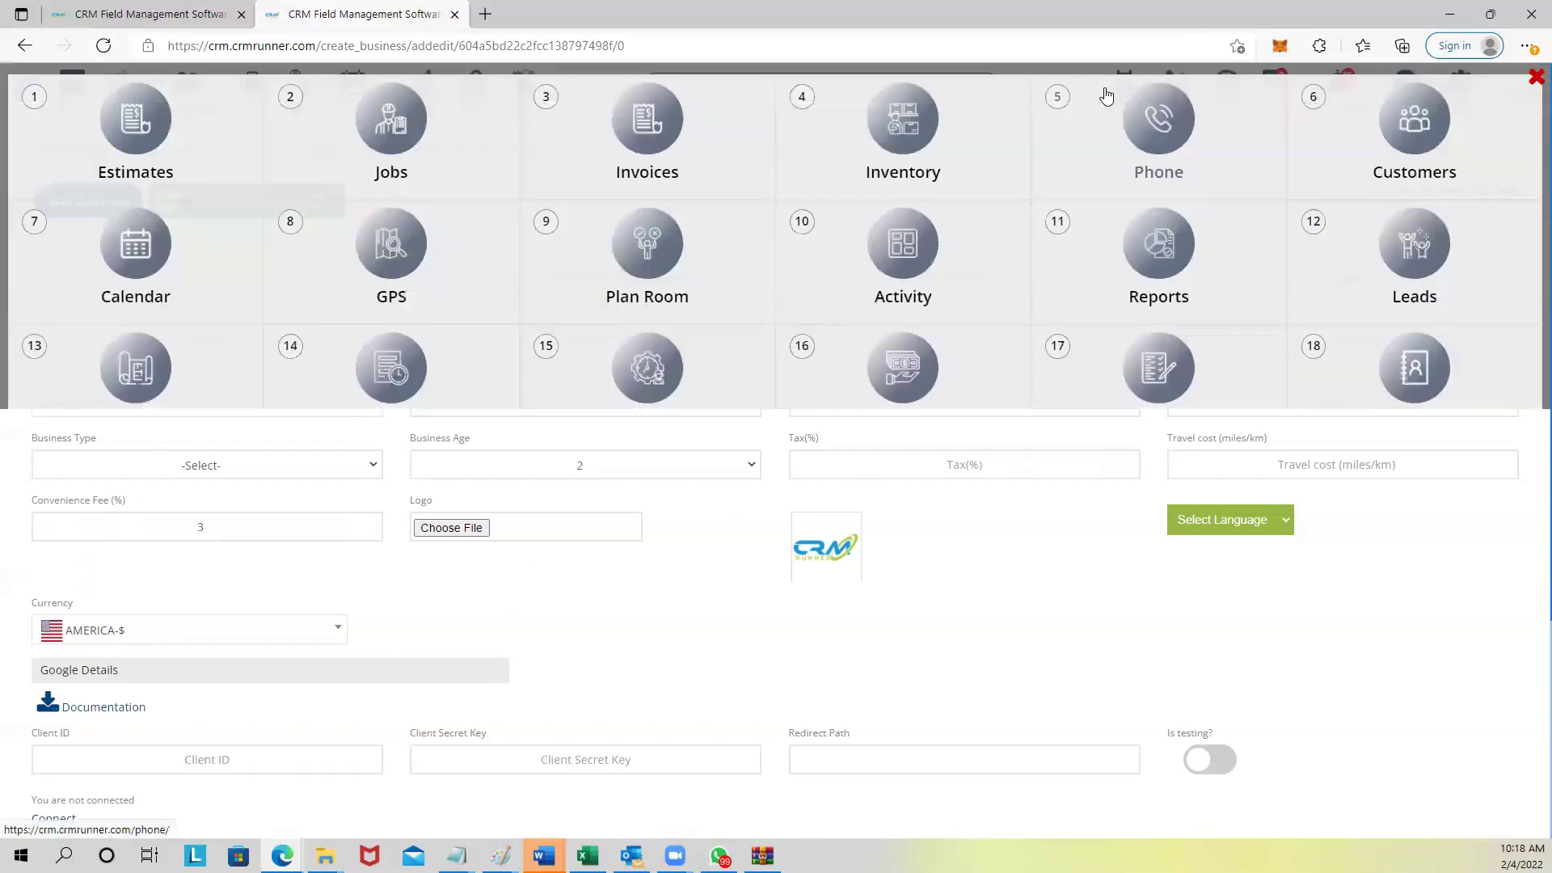
pyautogui.click(638, 129)
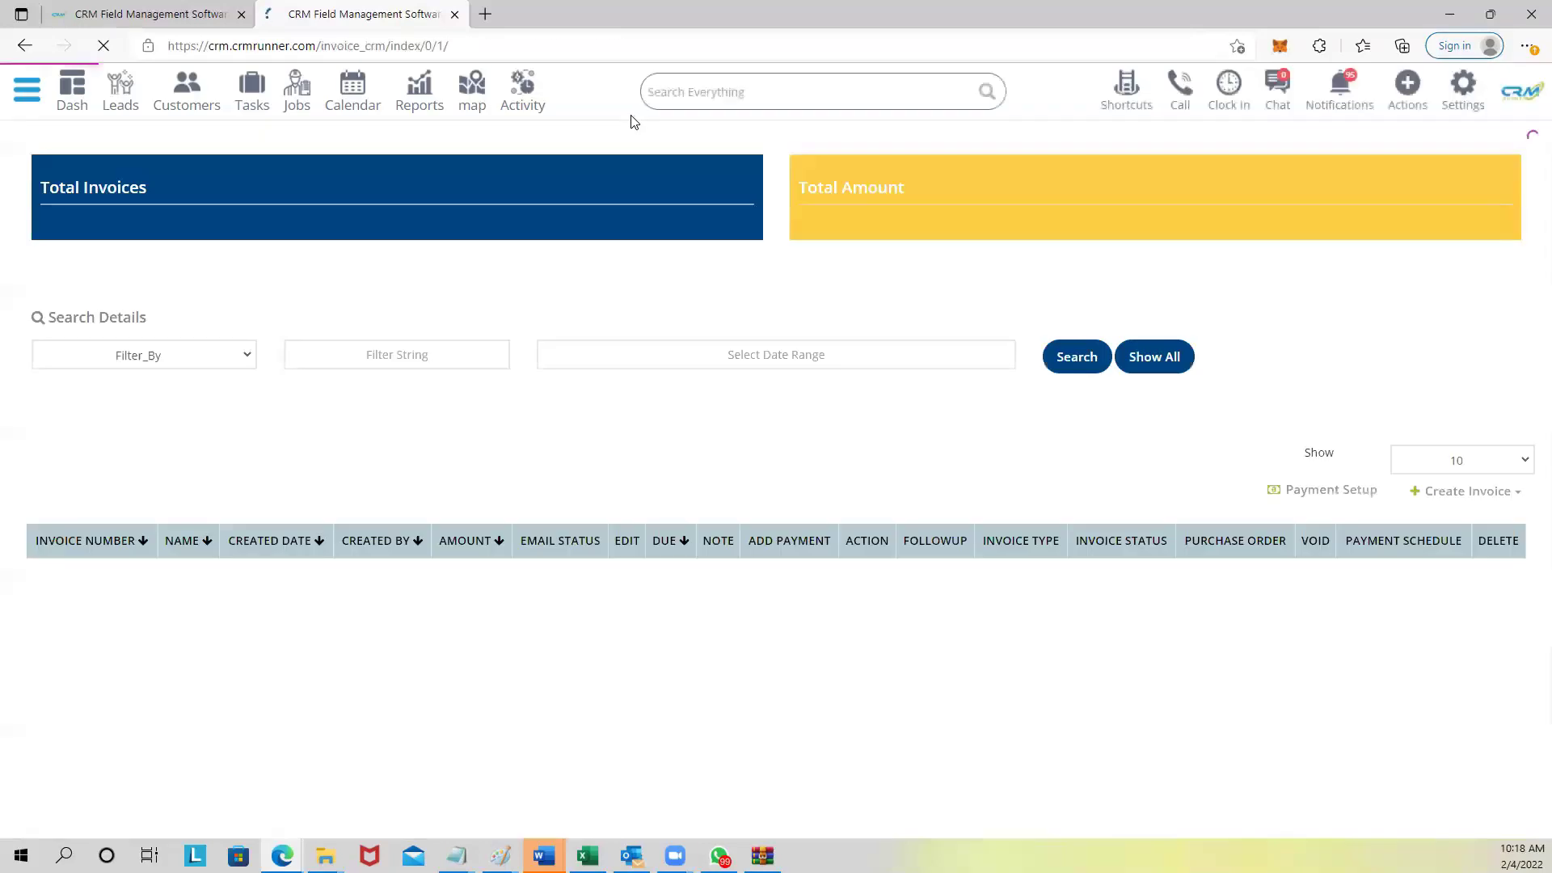
# Add and approve a $350 Stripe Credit Card payment on invoice 2058.
pyautogui.scroll(-2, 453, 327)
pyautogui.scroll(-6, 453, 334)
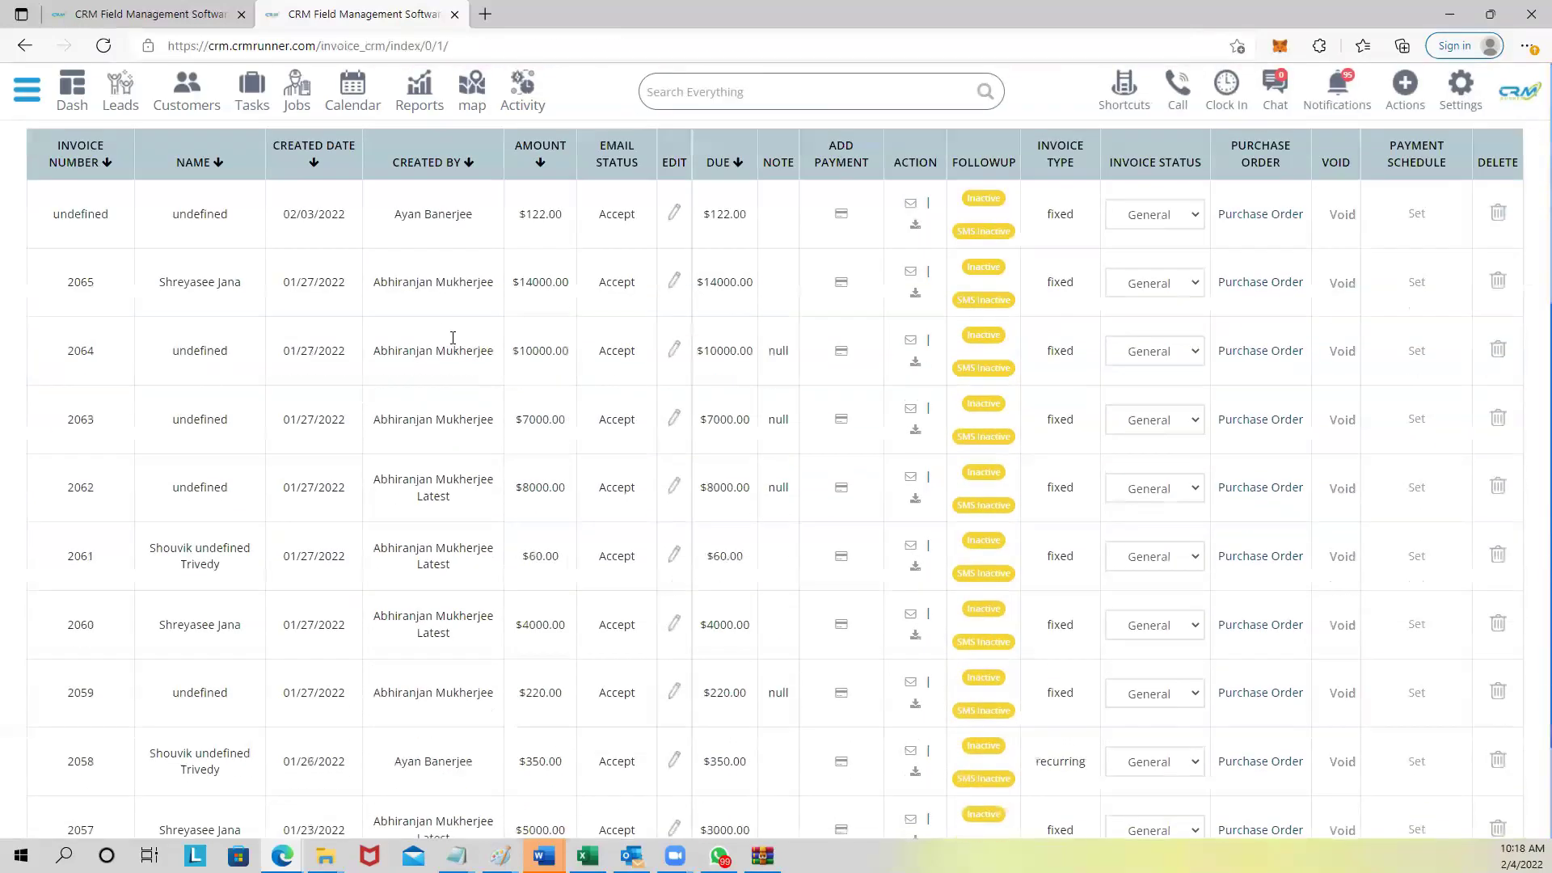
pyautogui.moveTo(524, 616); pyautogui.dragTo(557, 617)
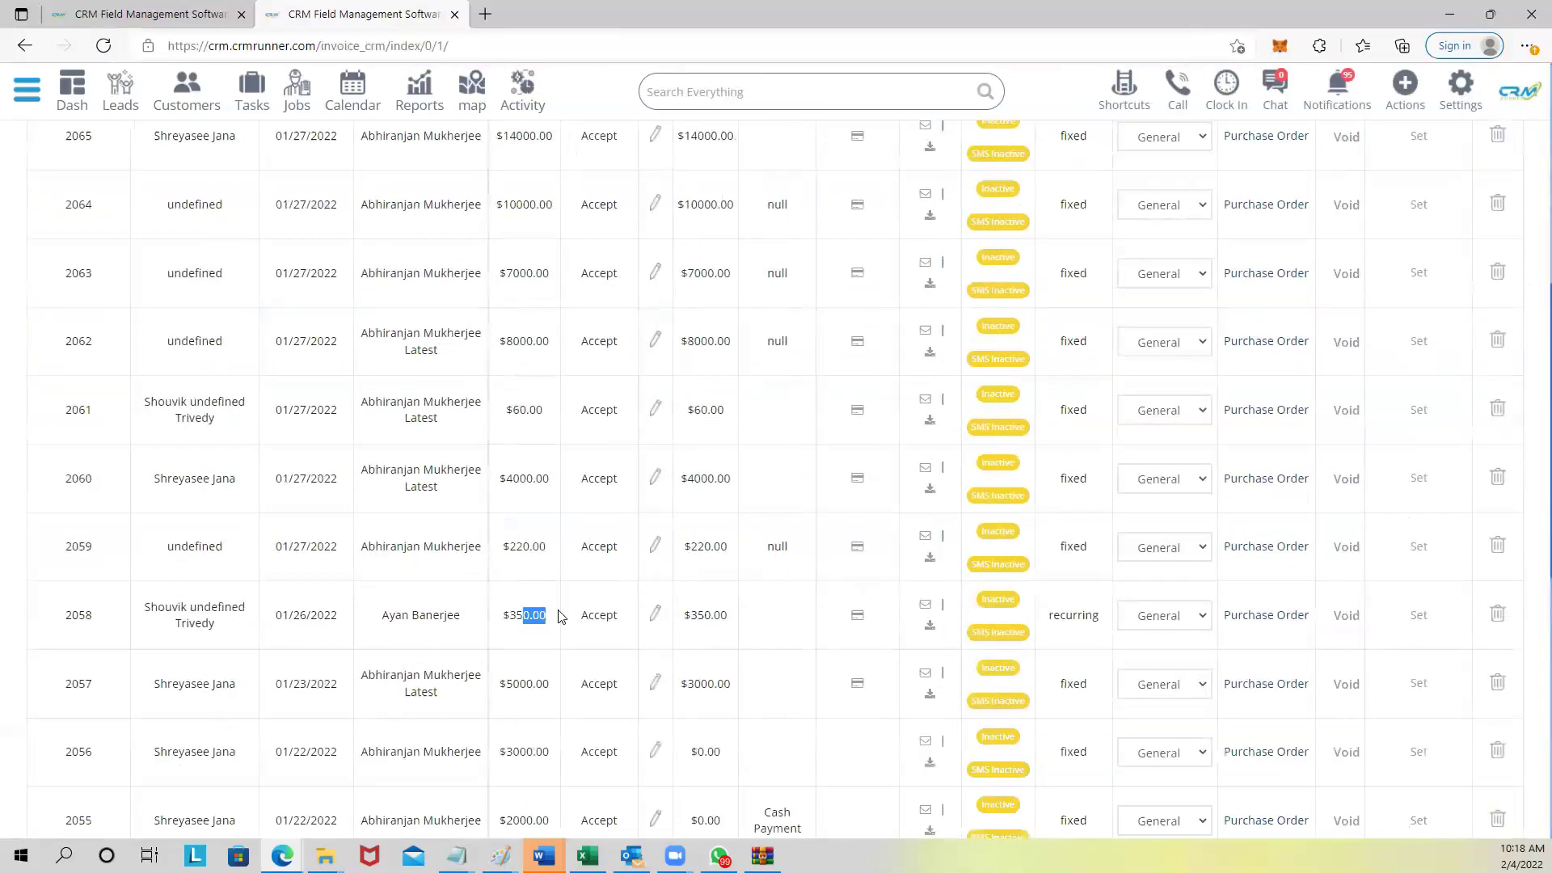
pyautogui.click(858, 618)
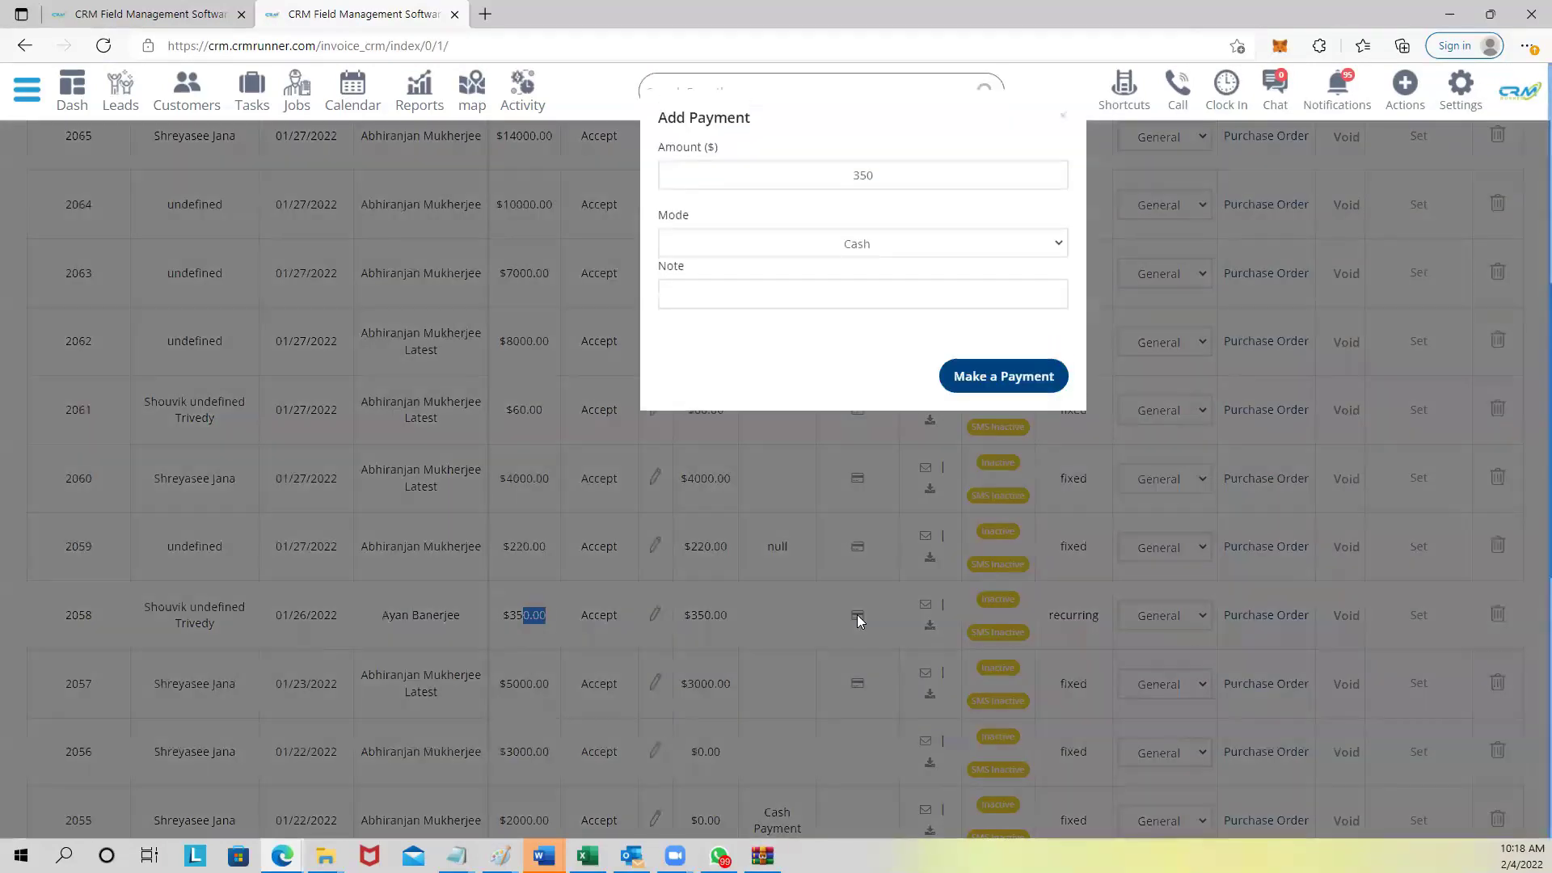
pyautogui.click(855, 245)
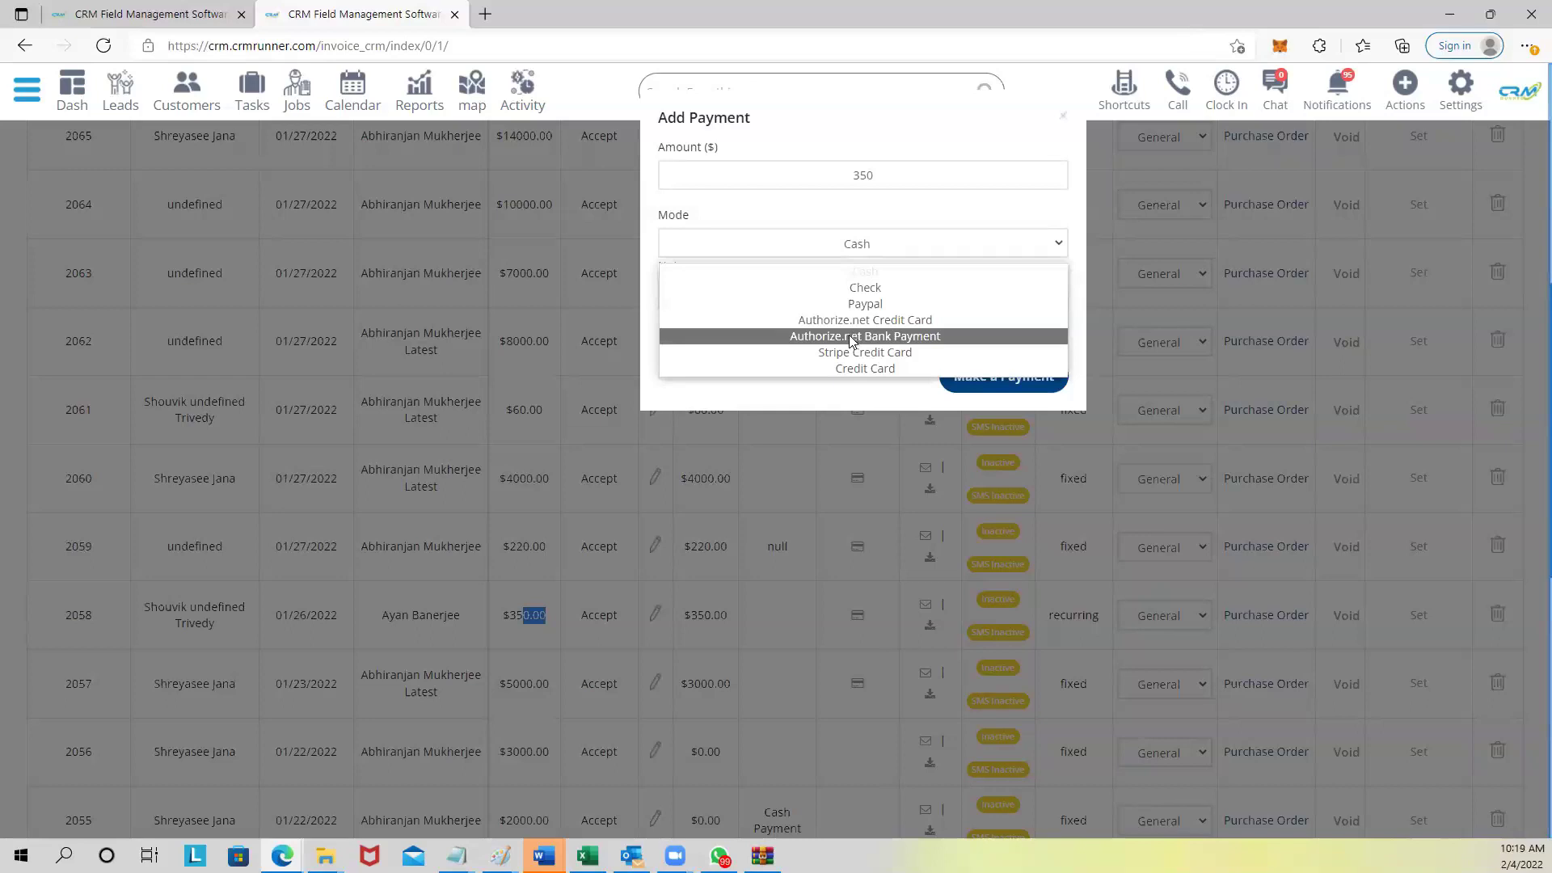
pyautogui.click(824, 354)
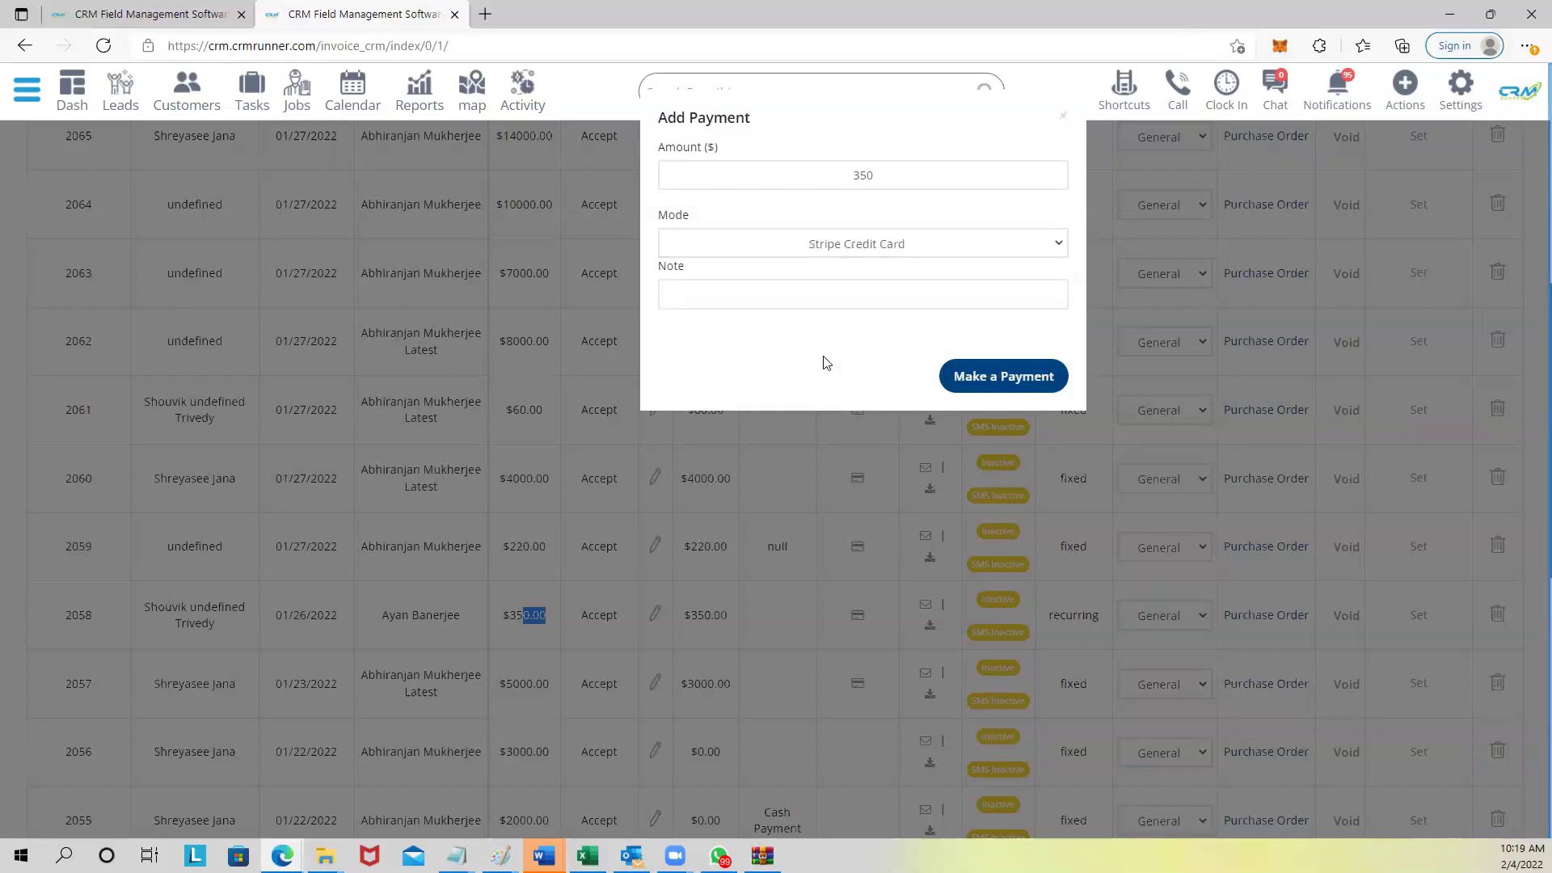
pyautogui.click(984, 375)
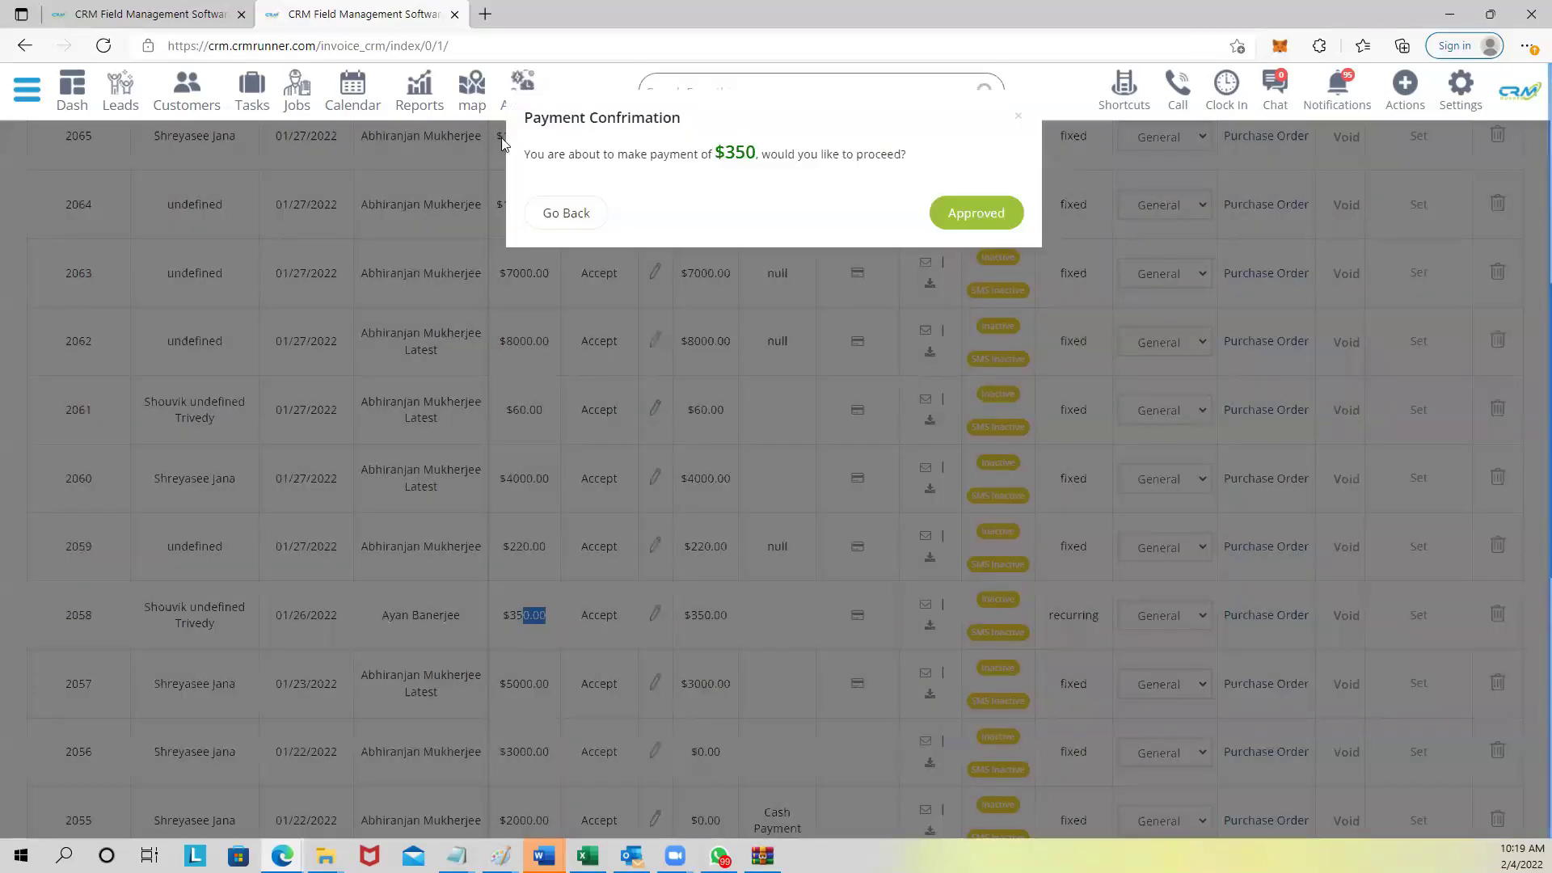
pyautogui.click(947, 213)
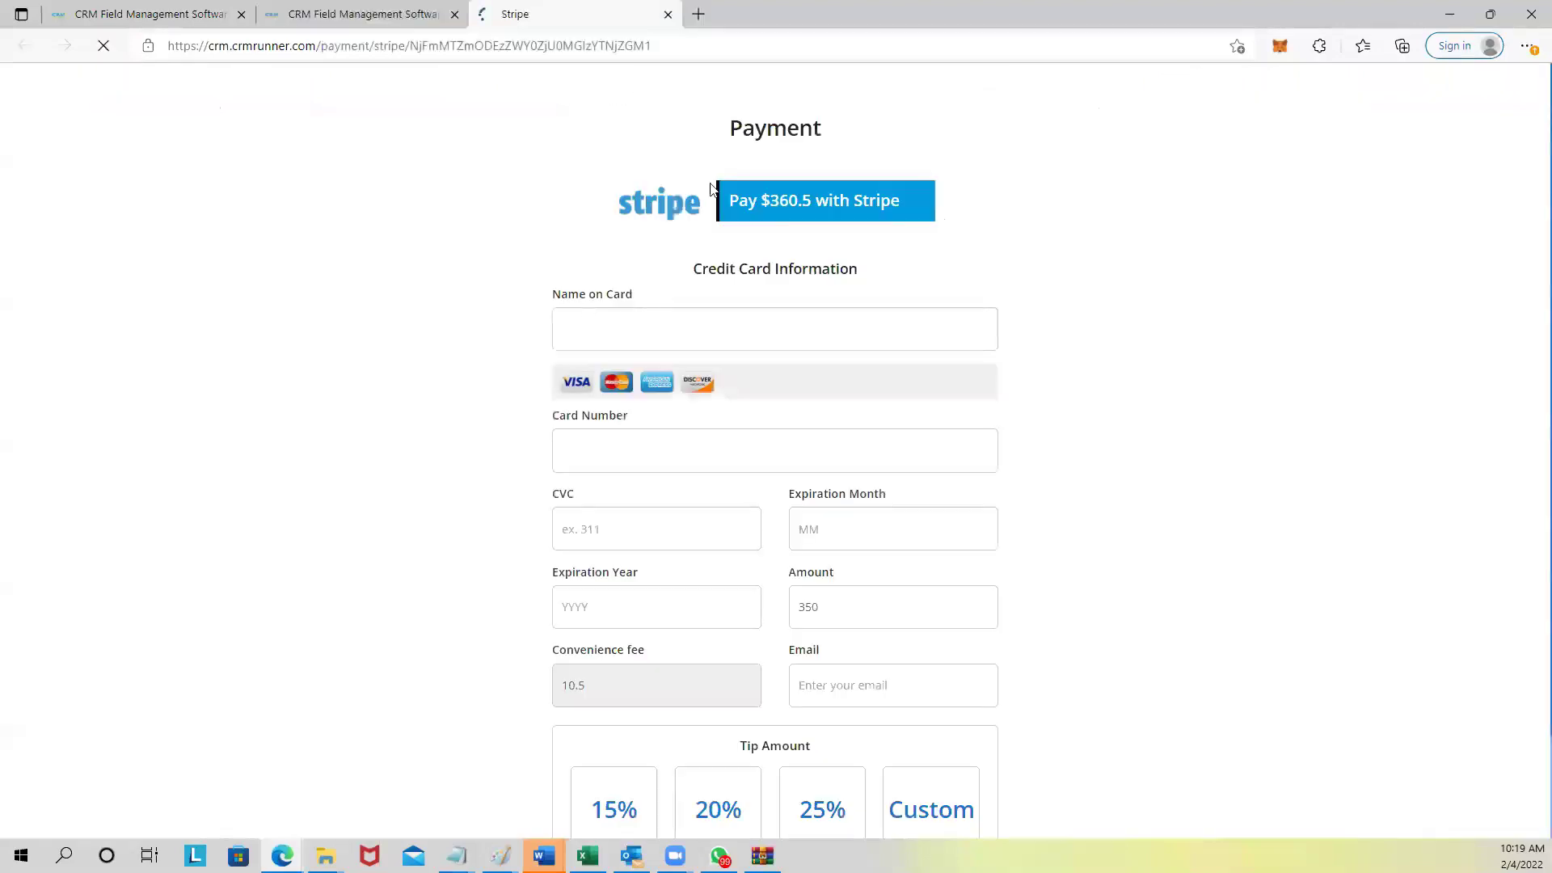
# Note the $360.5 fee-inclusive total and apply a 15% tip, making it $413.00.
pyautogui.scroll(-2, 820, 299)
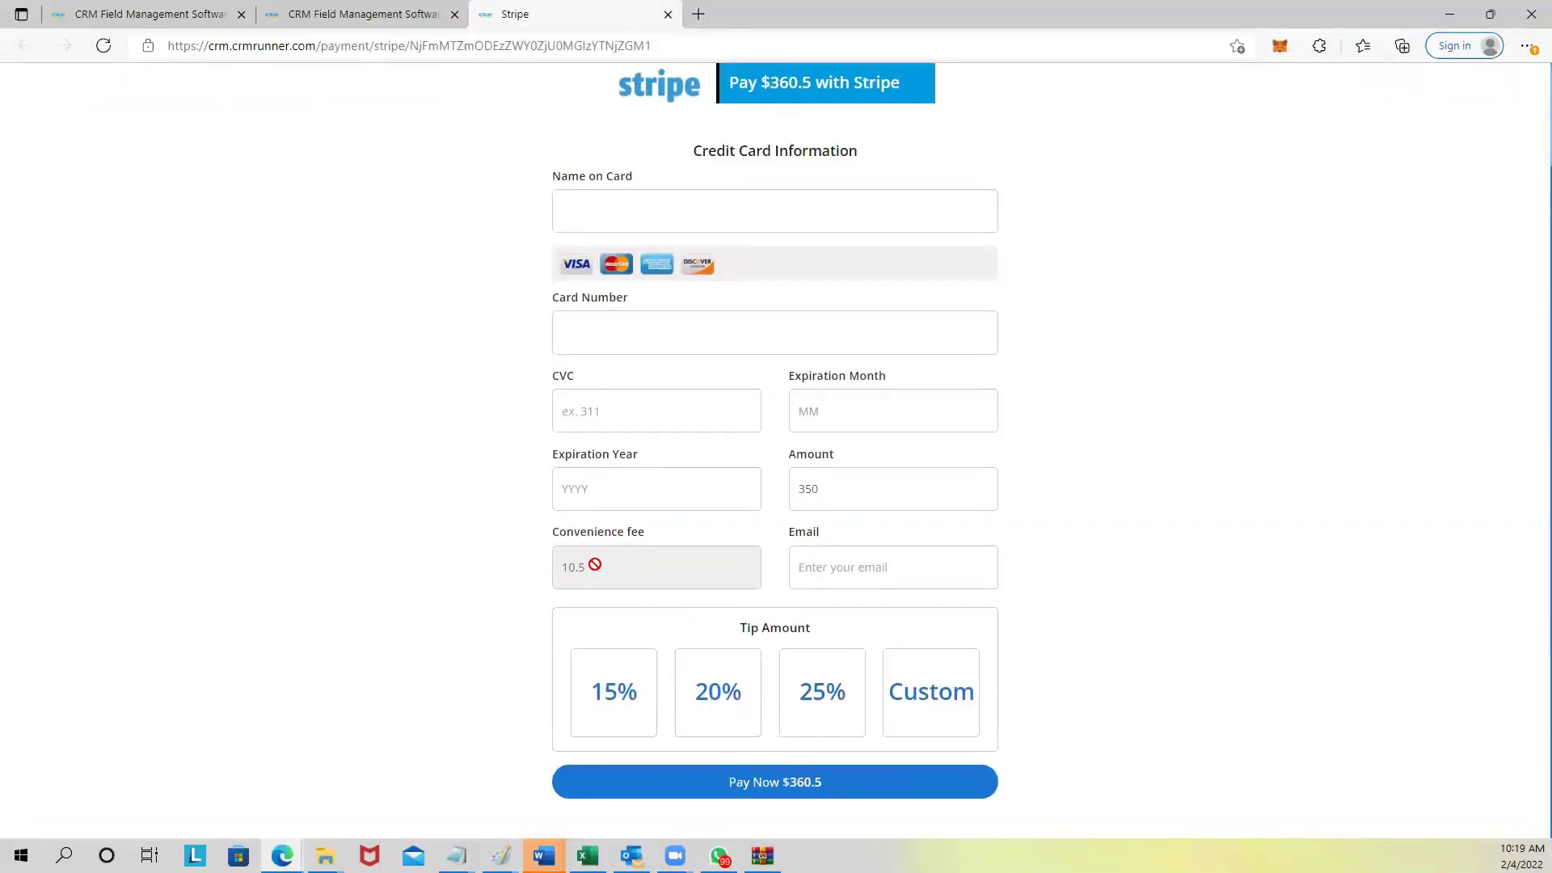
pyautogui.scroll(2, 779, 284)
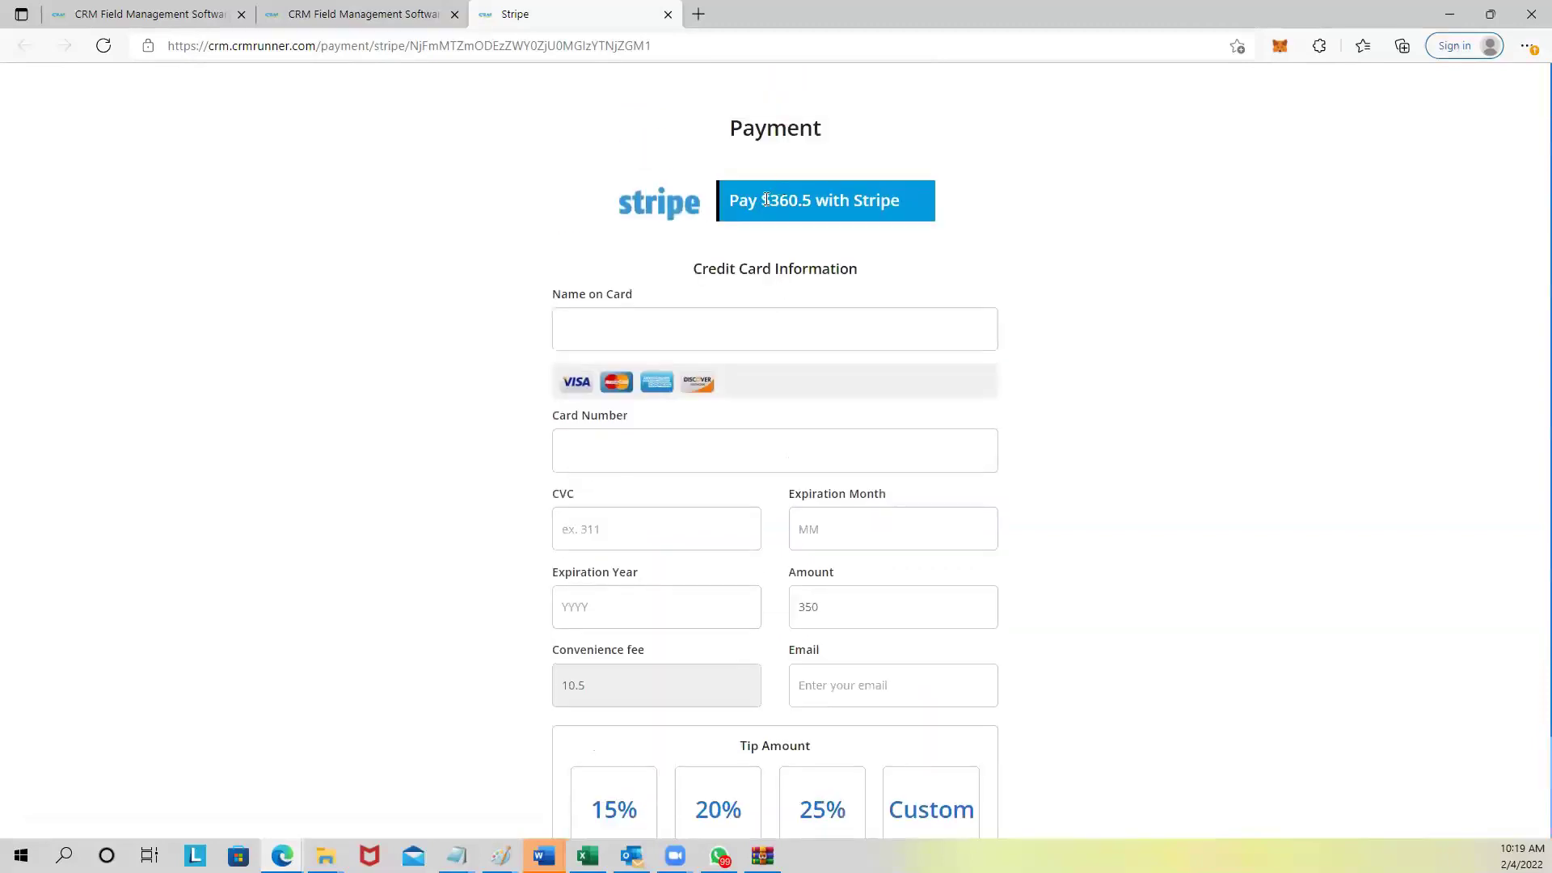
pyautogui.moveTo(768, 199); pyautogui.dragTo(812, 199)
pyautogui.scroll(-2, 598, 679)
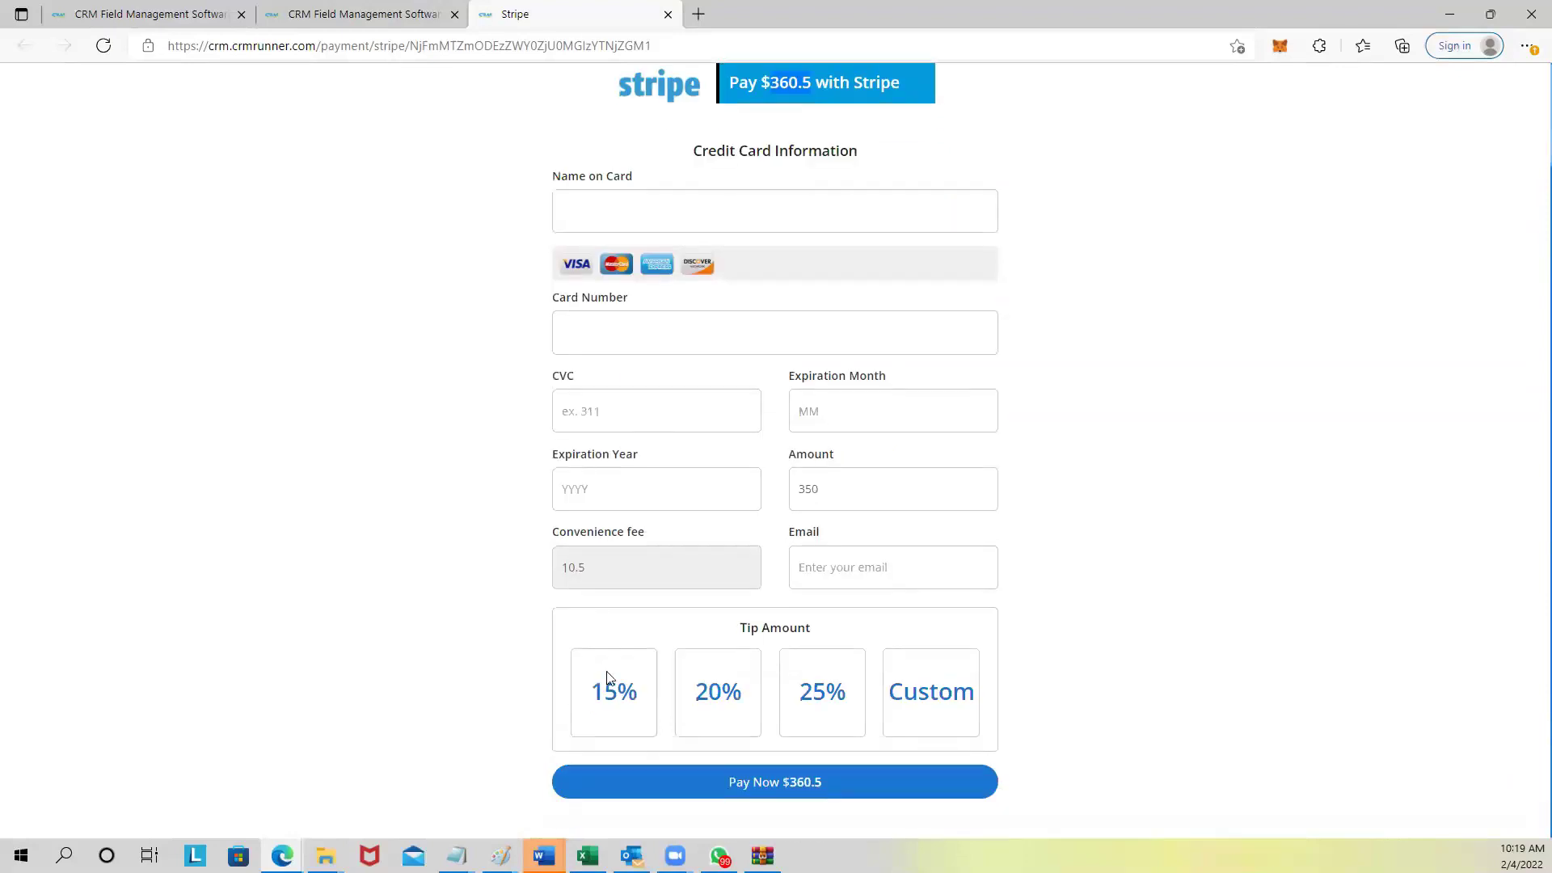
pyautogui.moveTo(738, 633); pyautogui.dragTo(814, 629)
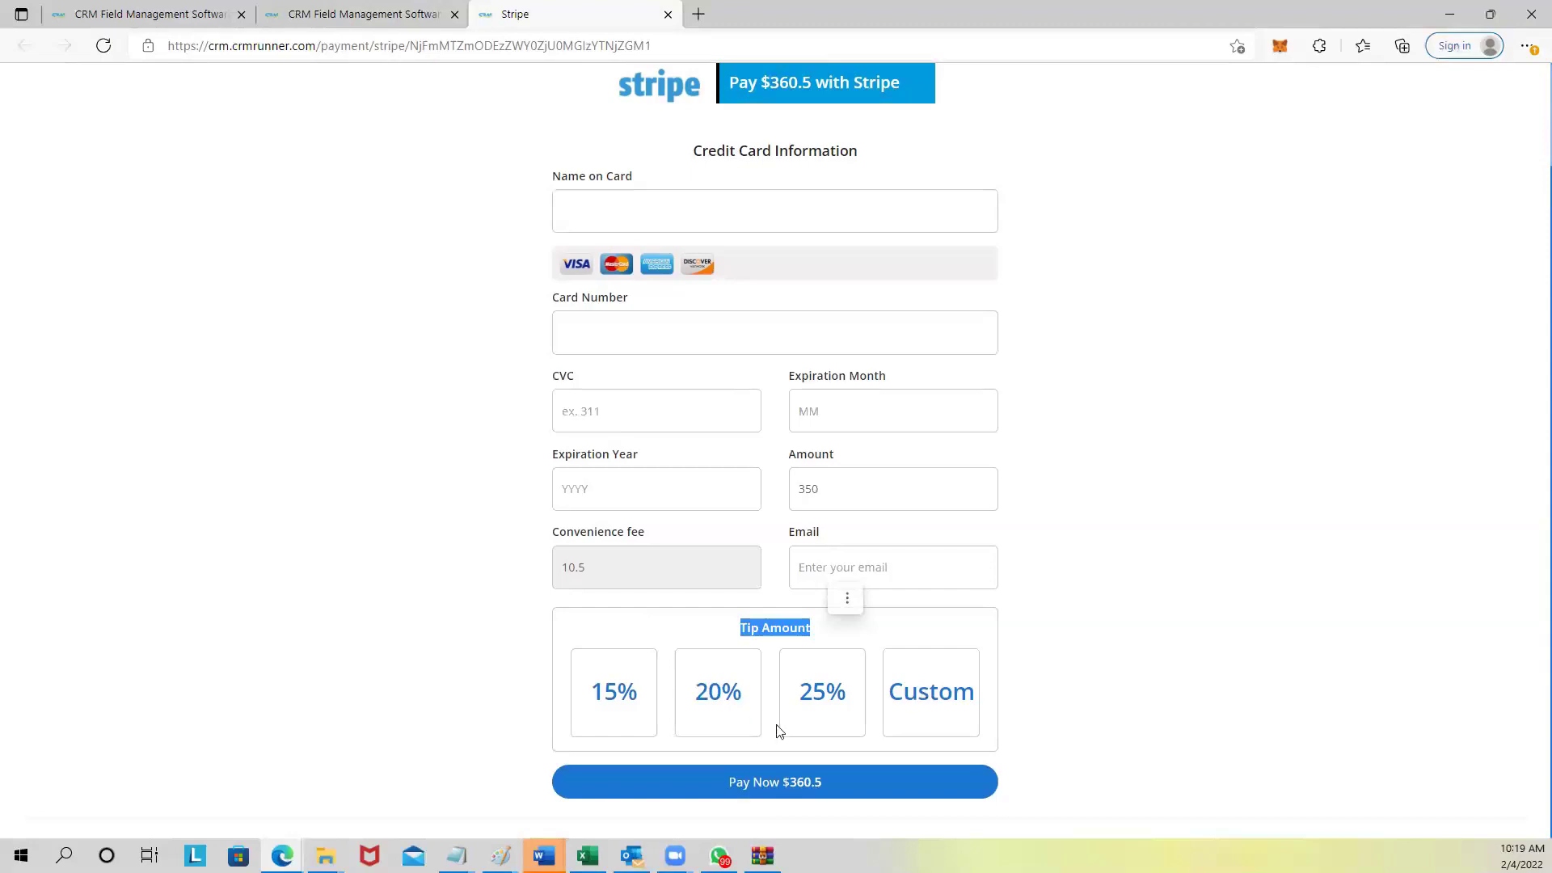
pyautogui.click(616, 700)
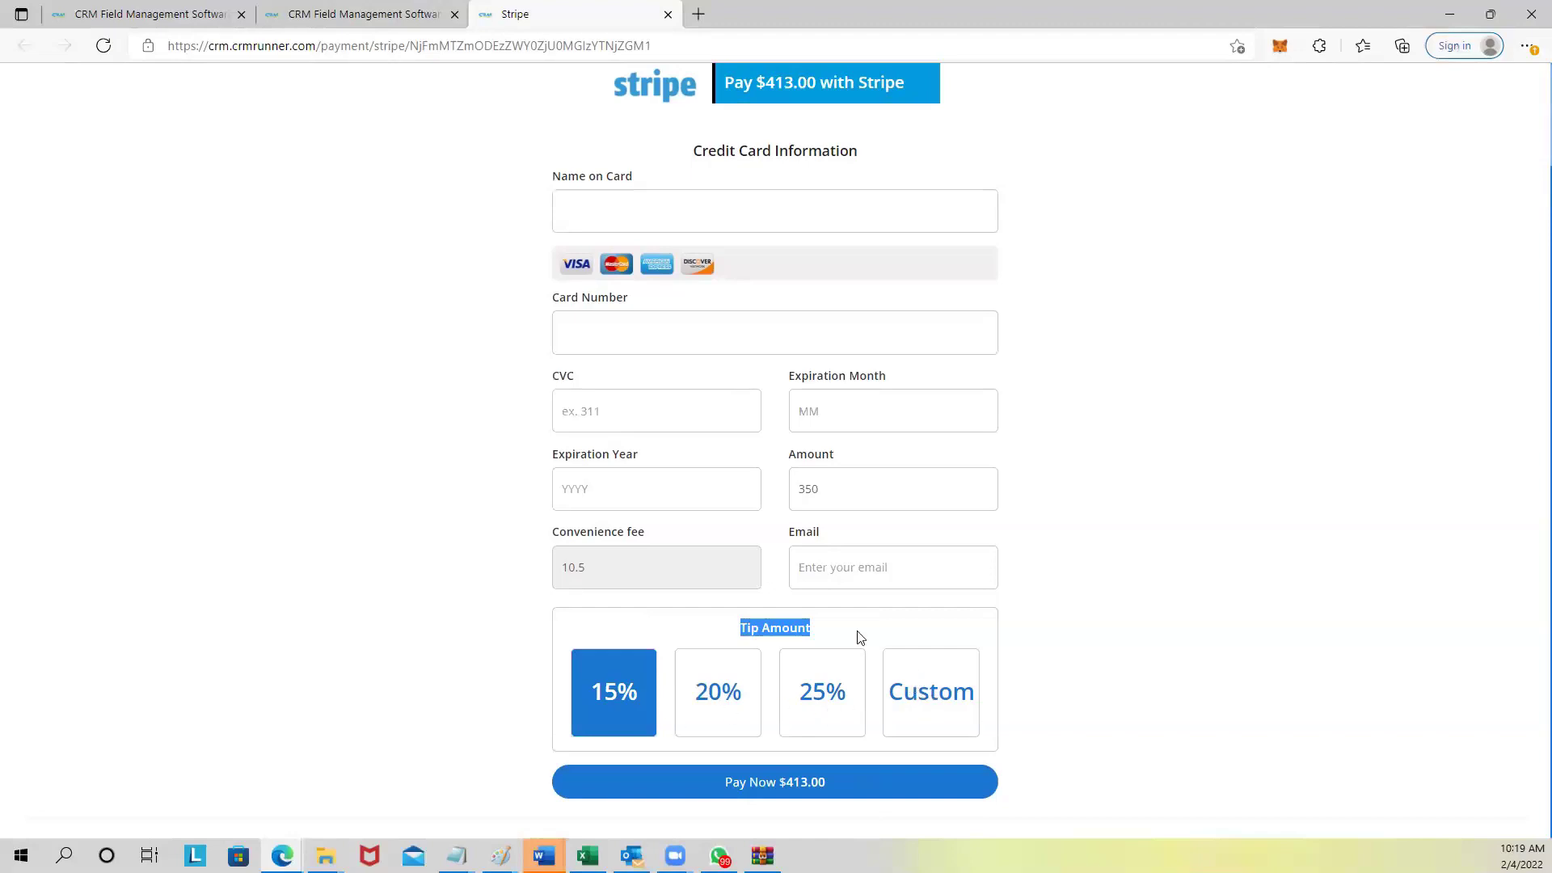
pyautogui.click(768, 643)
pyautogui.moveTo(738, 638); pyautogui.dragTo(822, 645)
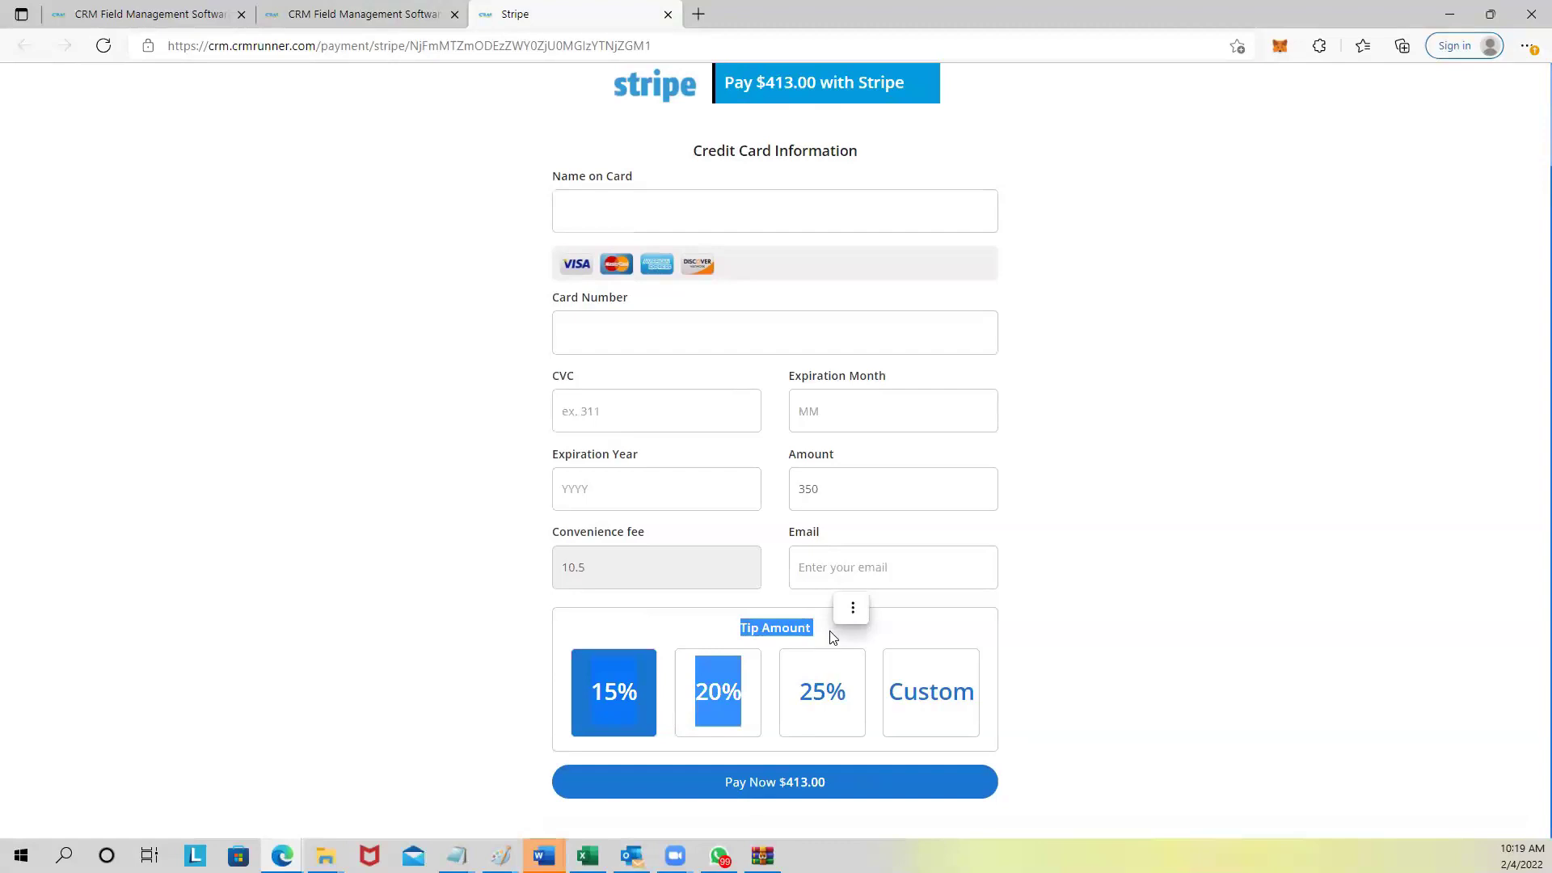
pyautogui.click(732, 630)
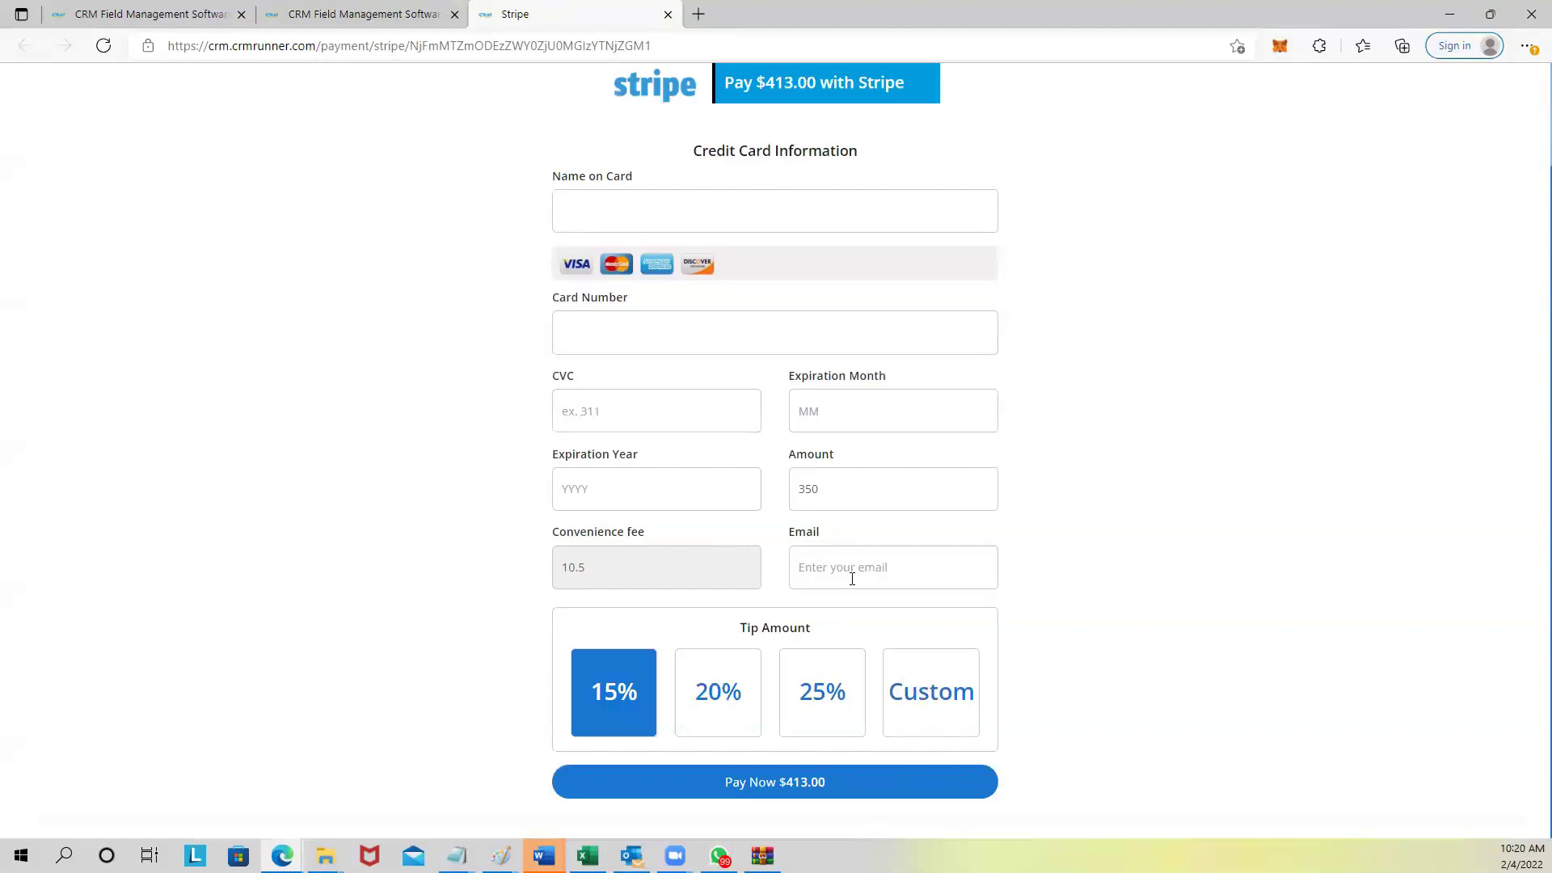
pyautogui.scroll(2, 840, 574)
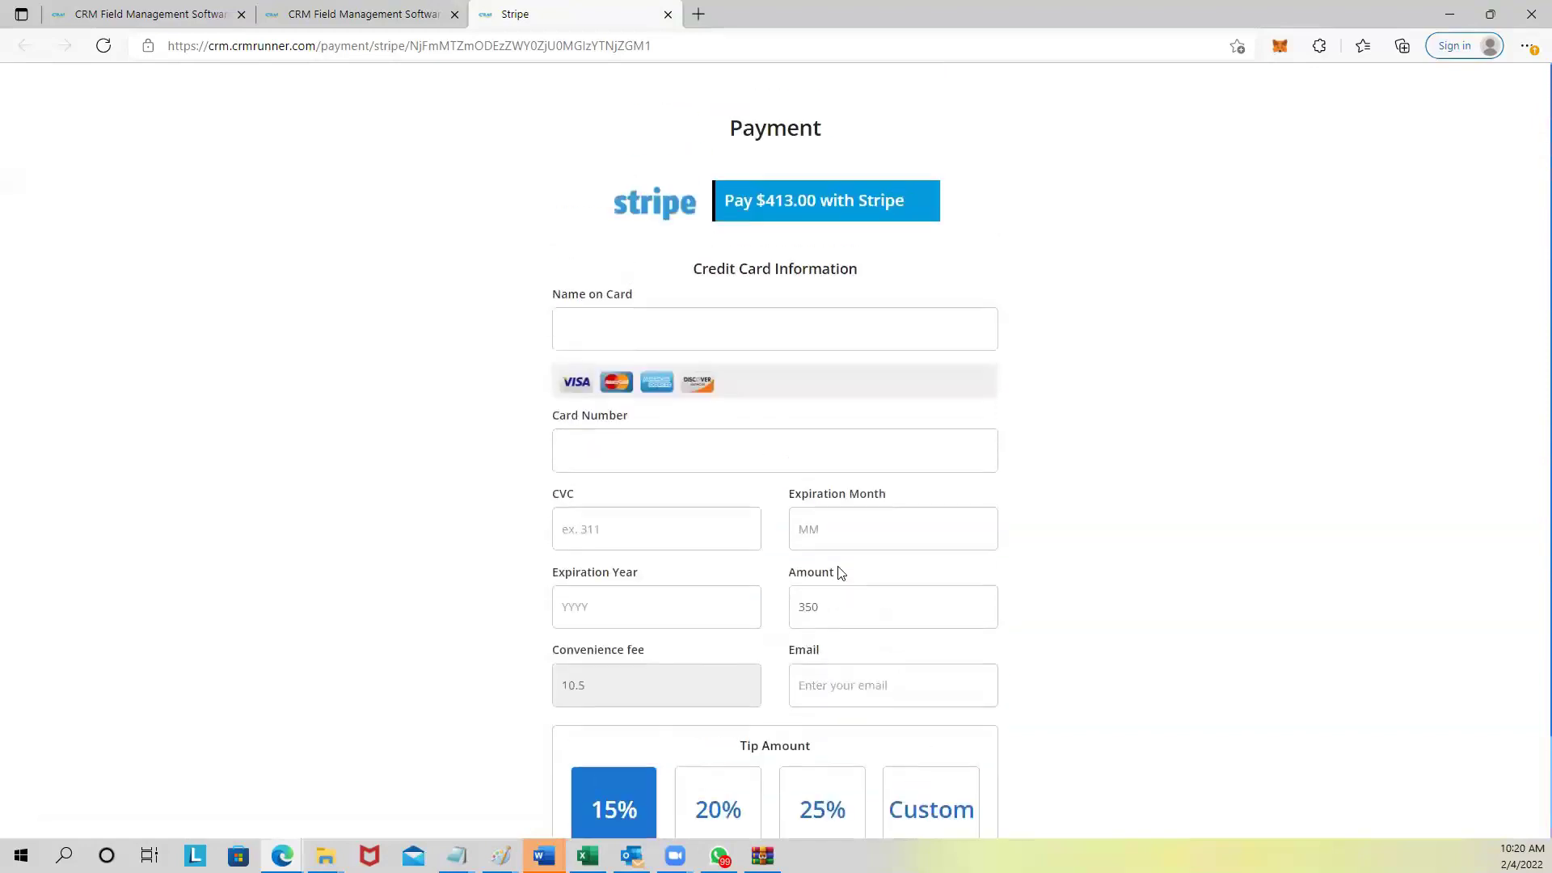
# Close the Stripe tab and open the sidebar menu from the invoice list.
pyautogui.click(669, 16)
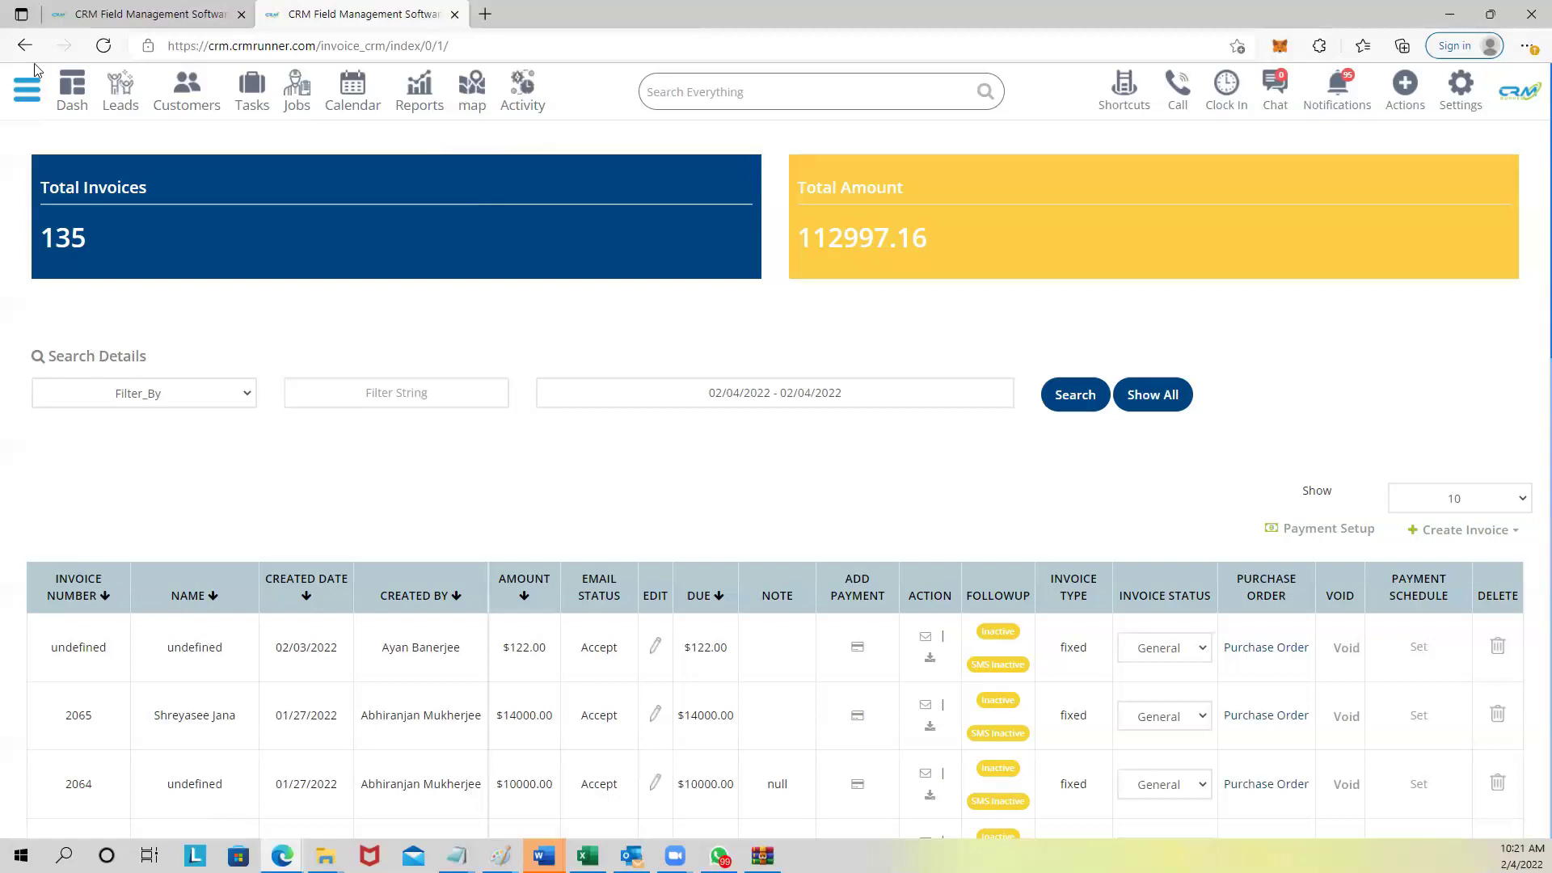
pyautogui.click(27, 88)
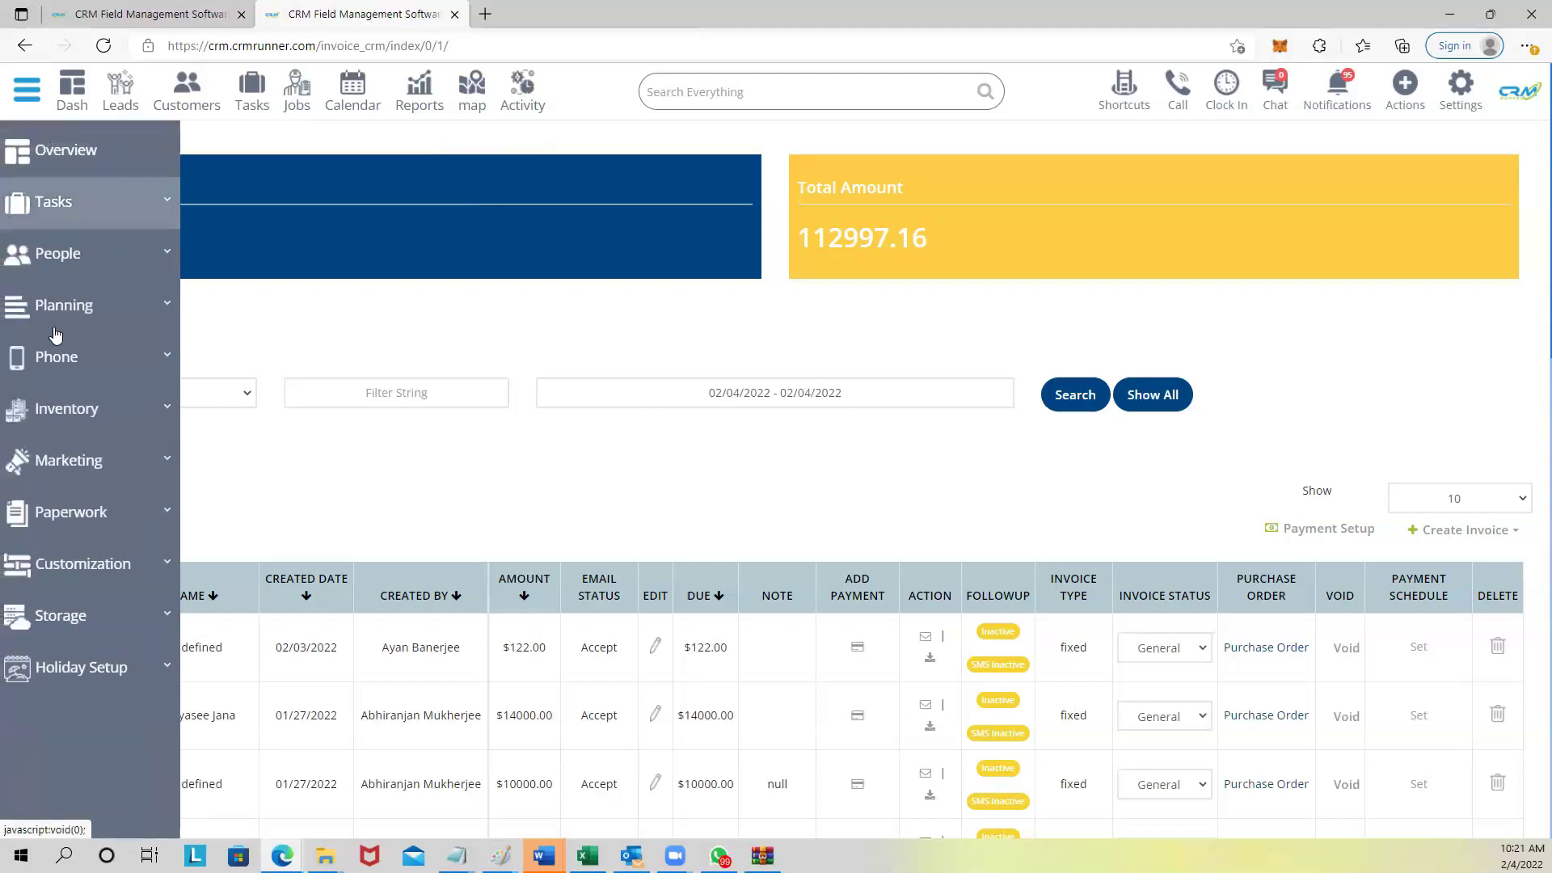
# Look over the Customization > Manage Template page (Template 1), then go to Customers.
pyautogui.click(77, 566)
pyautogui.scroll(-4, 125, 577)
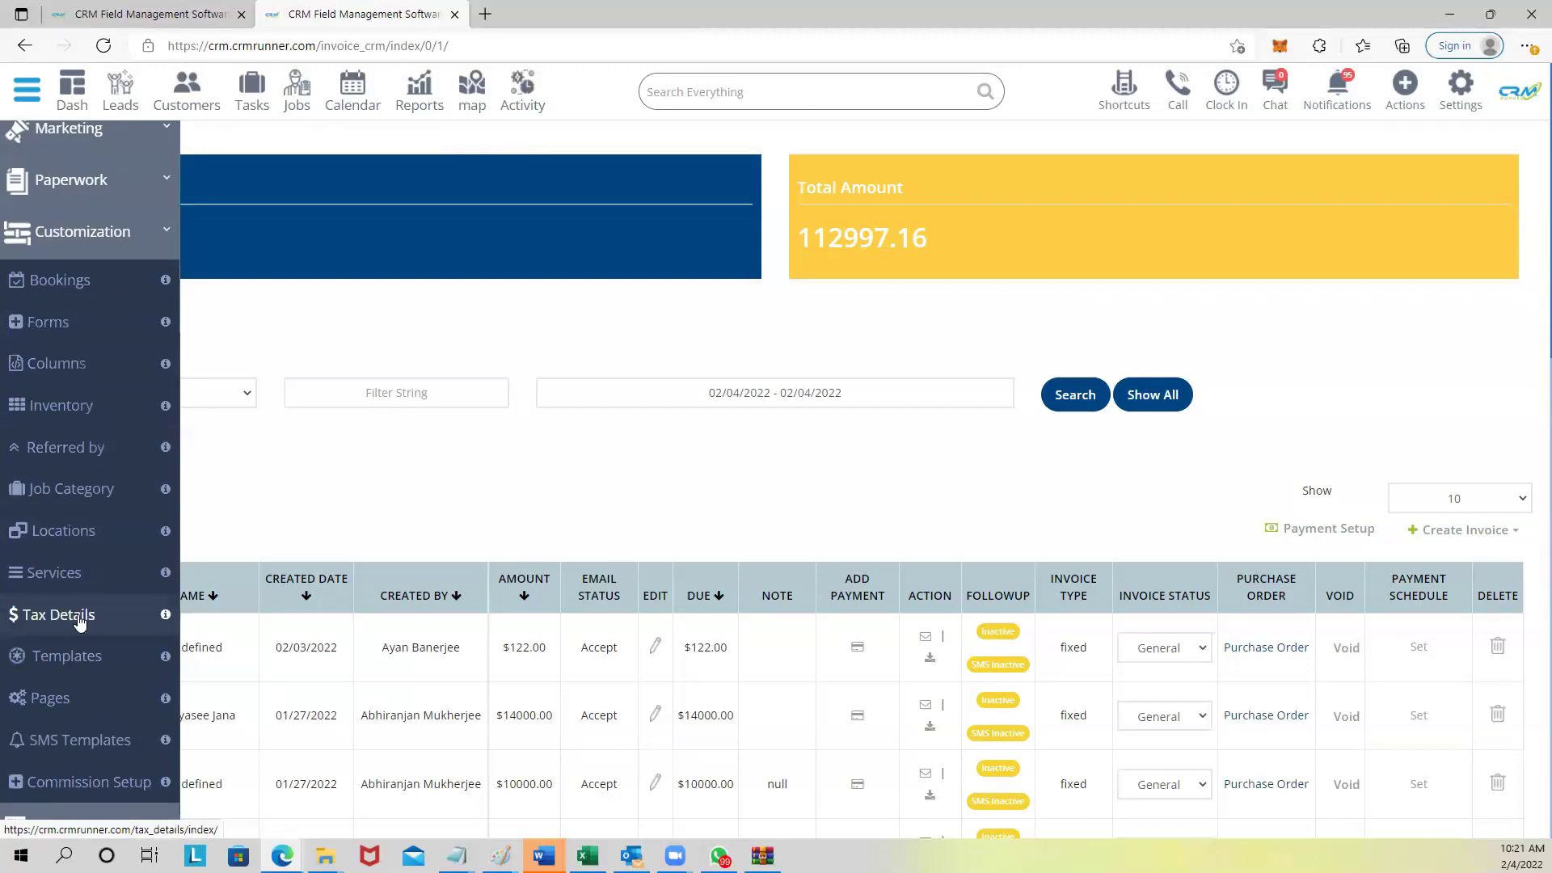
pyautogui.click(78, 664)
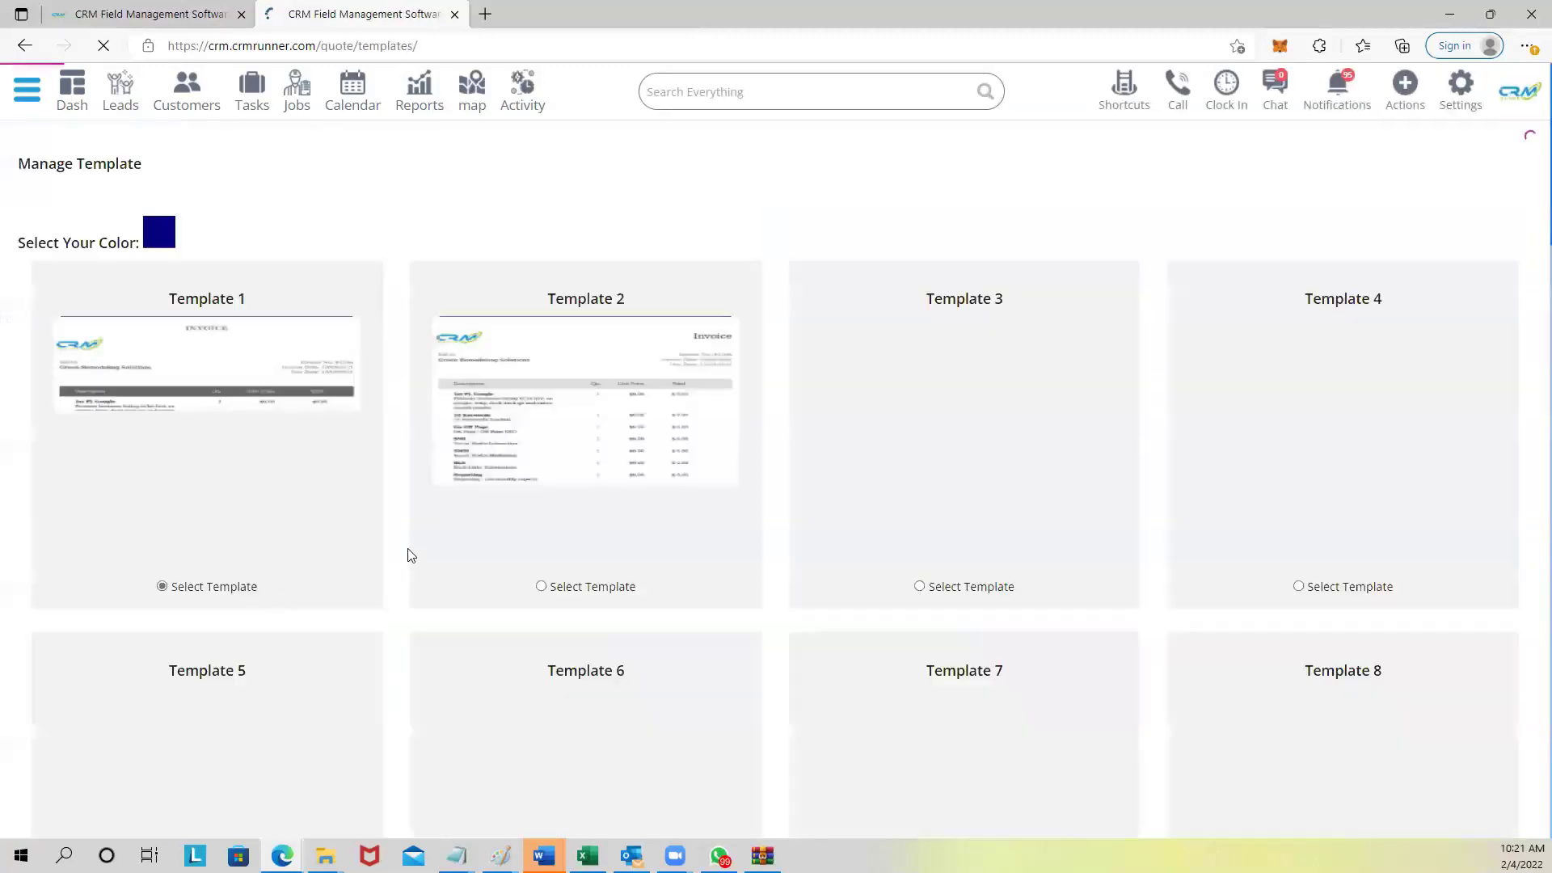
pyautogui.scroll(-2, 305, 450)
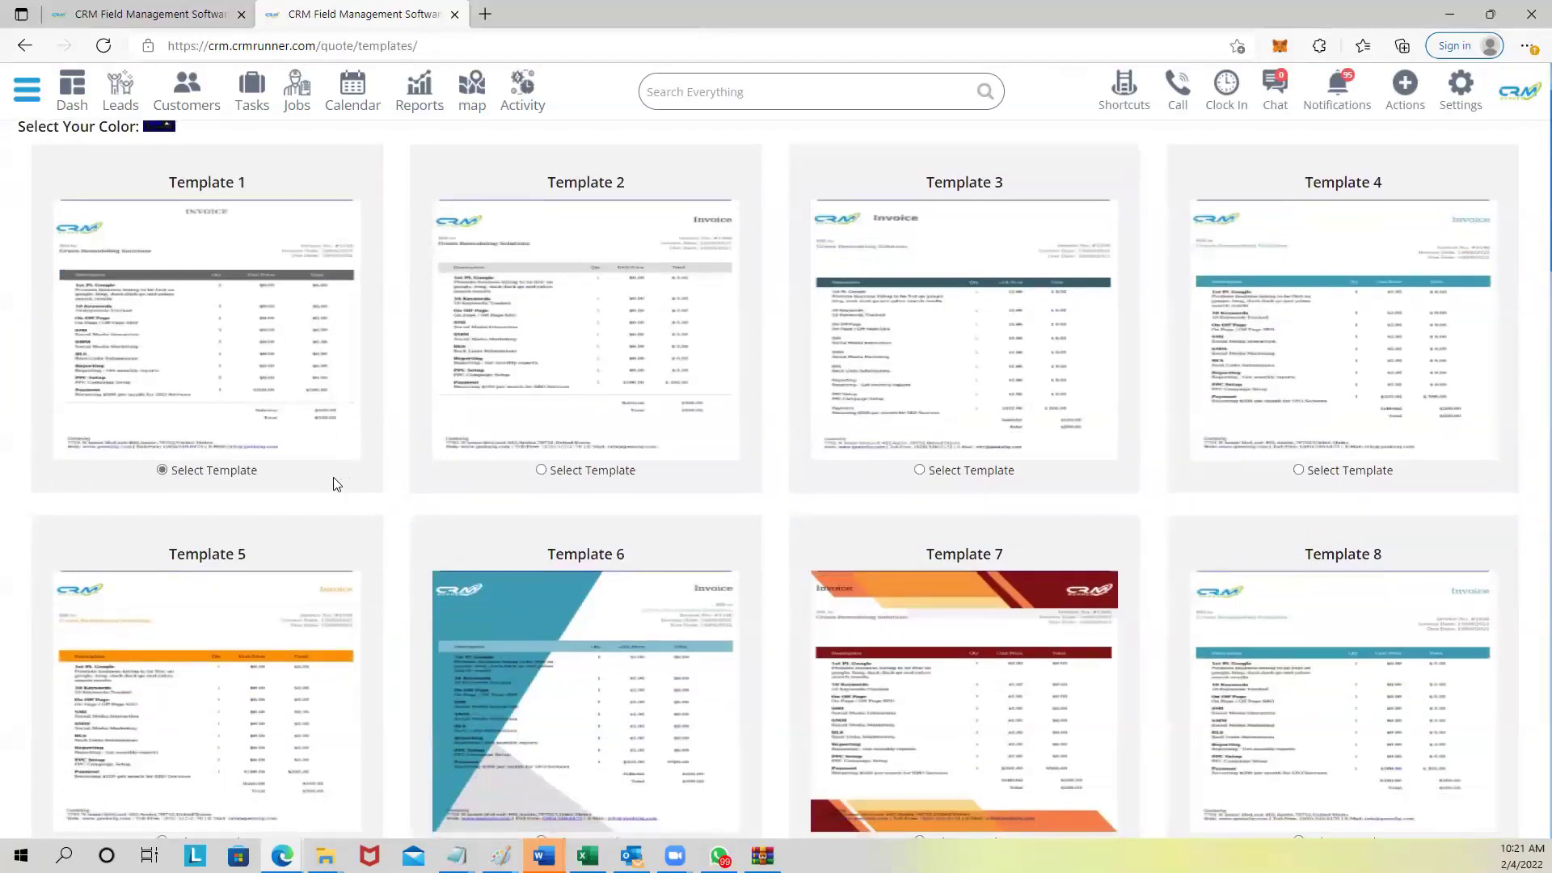
pyautogui.scroll(2, 337, 483)
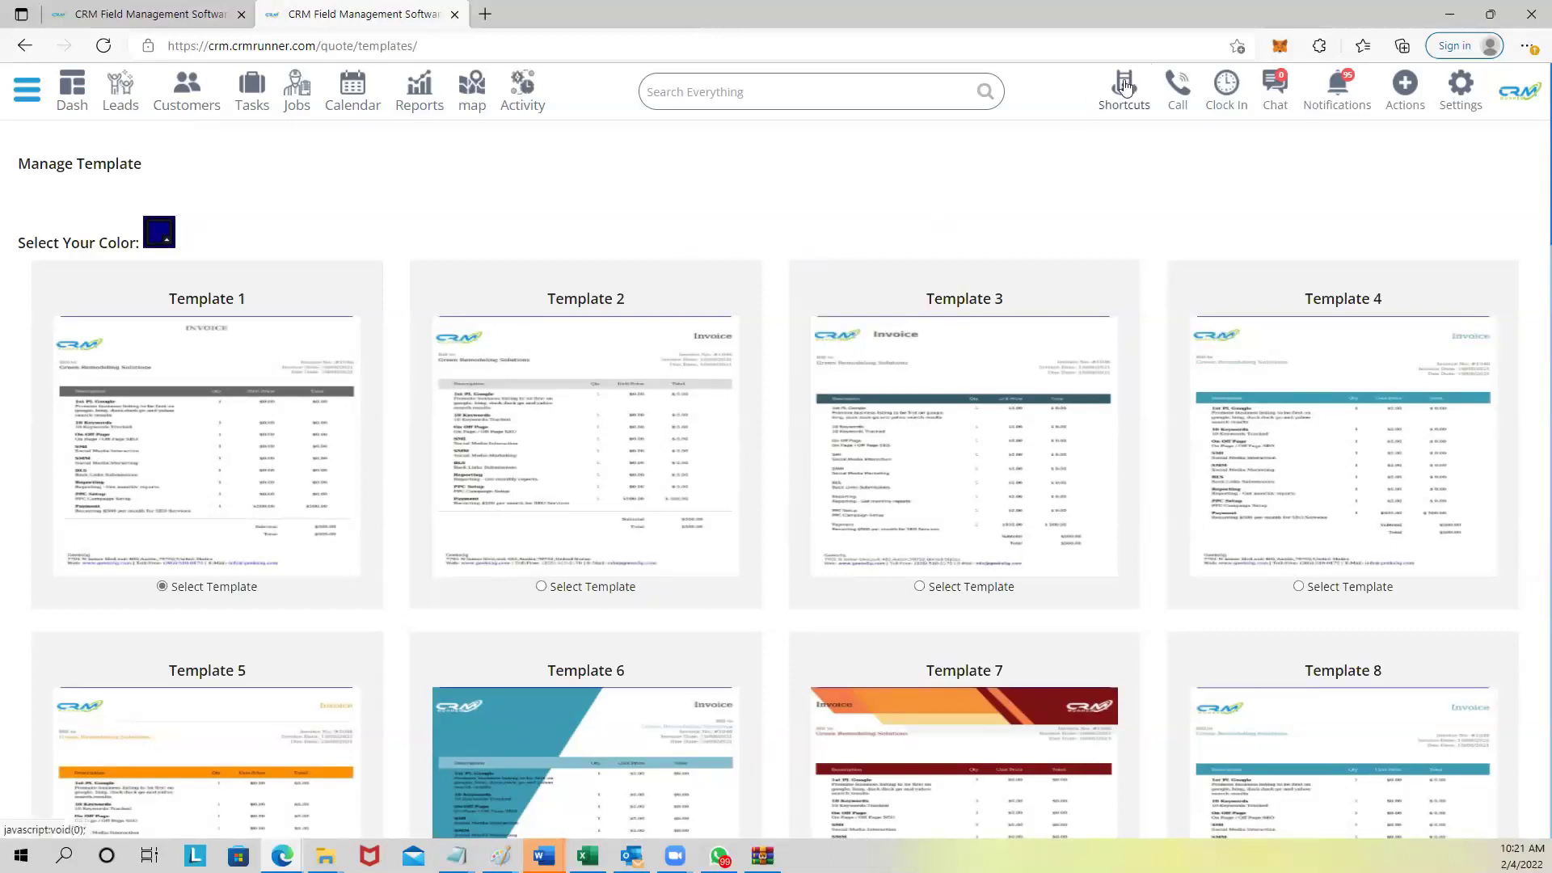
pyautogui.click(191, 105)
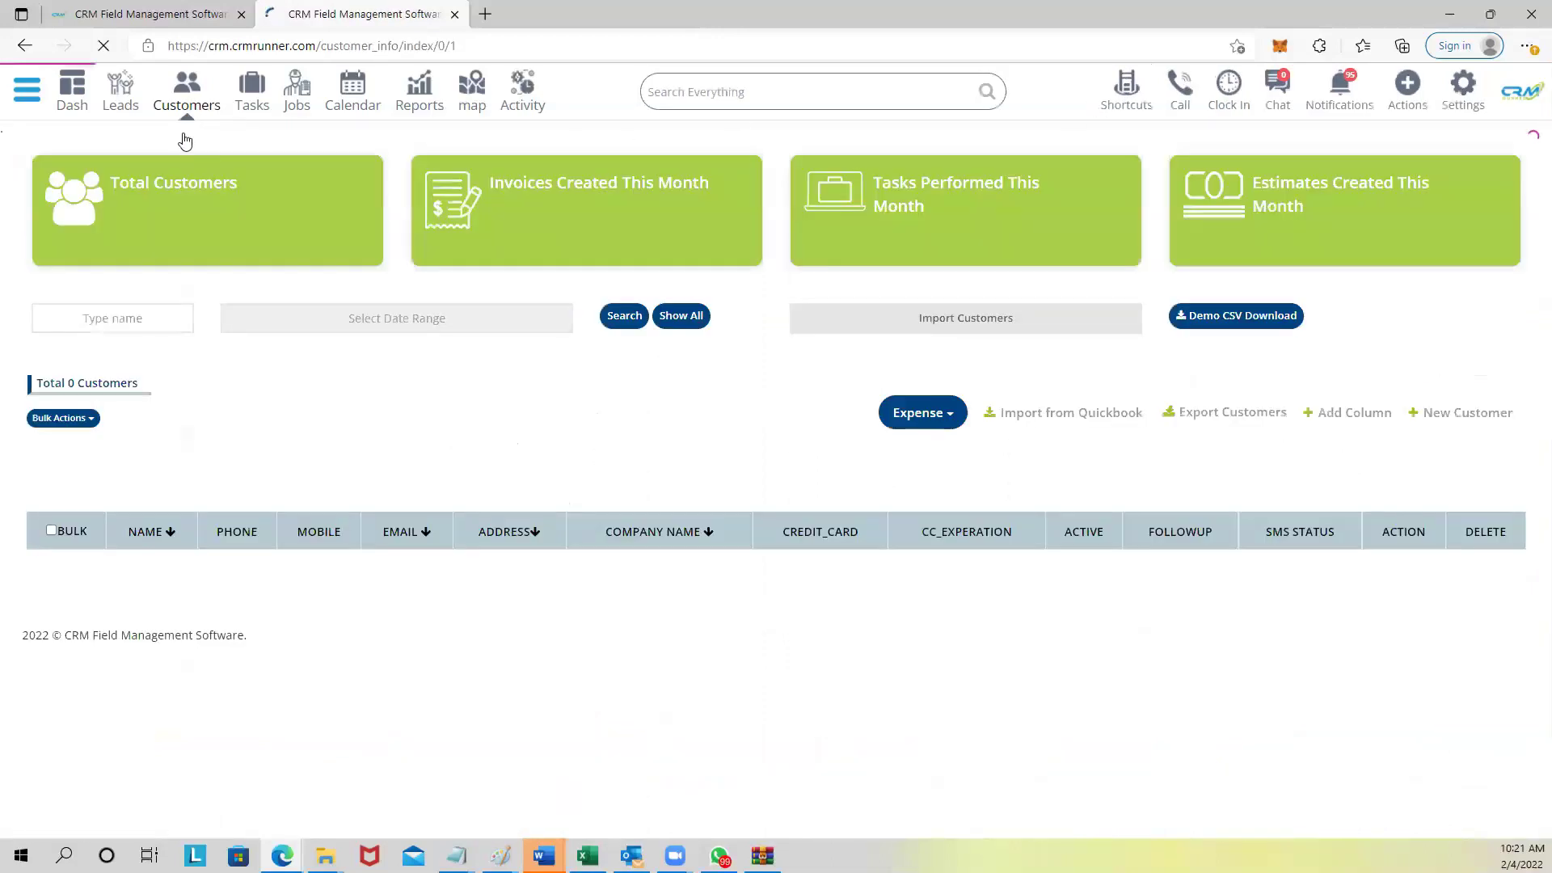
# Preview the Welcome To CRM greeting e-mail for the first customer, then close it.
pyautogui.scroll(-3, 497, 550)
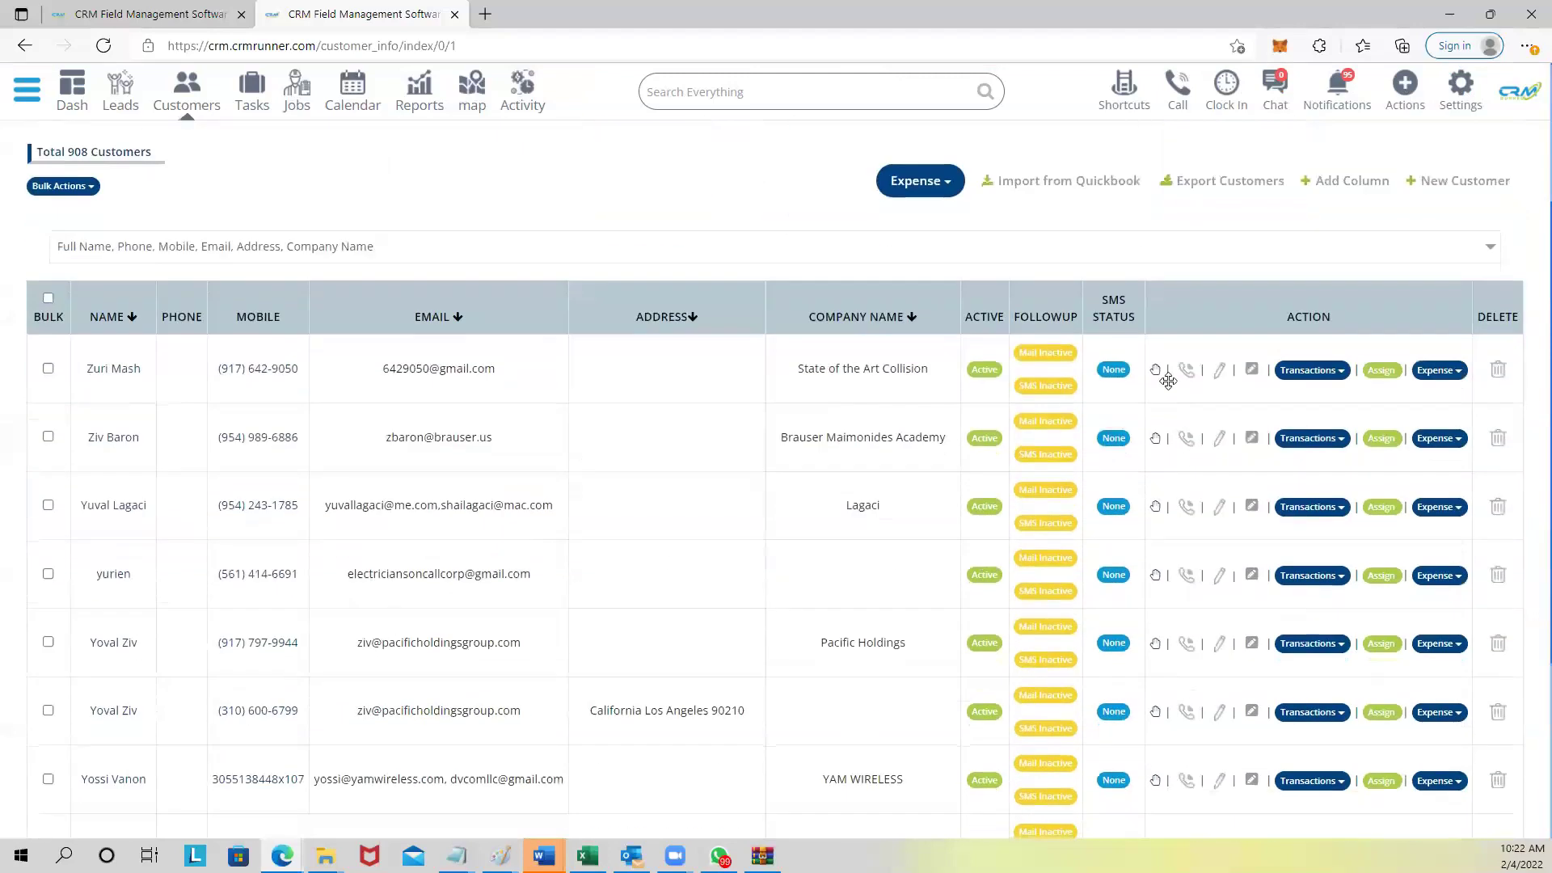
pyautogui.click(1155, 374)
pyautogui.click(685, 175)
pyautogui.click(716, 219)
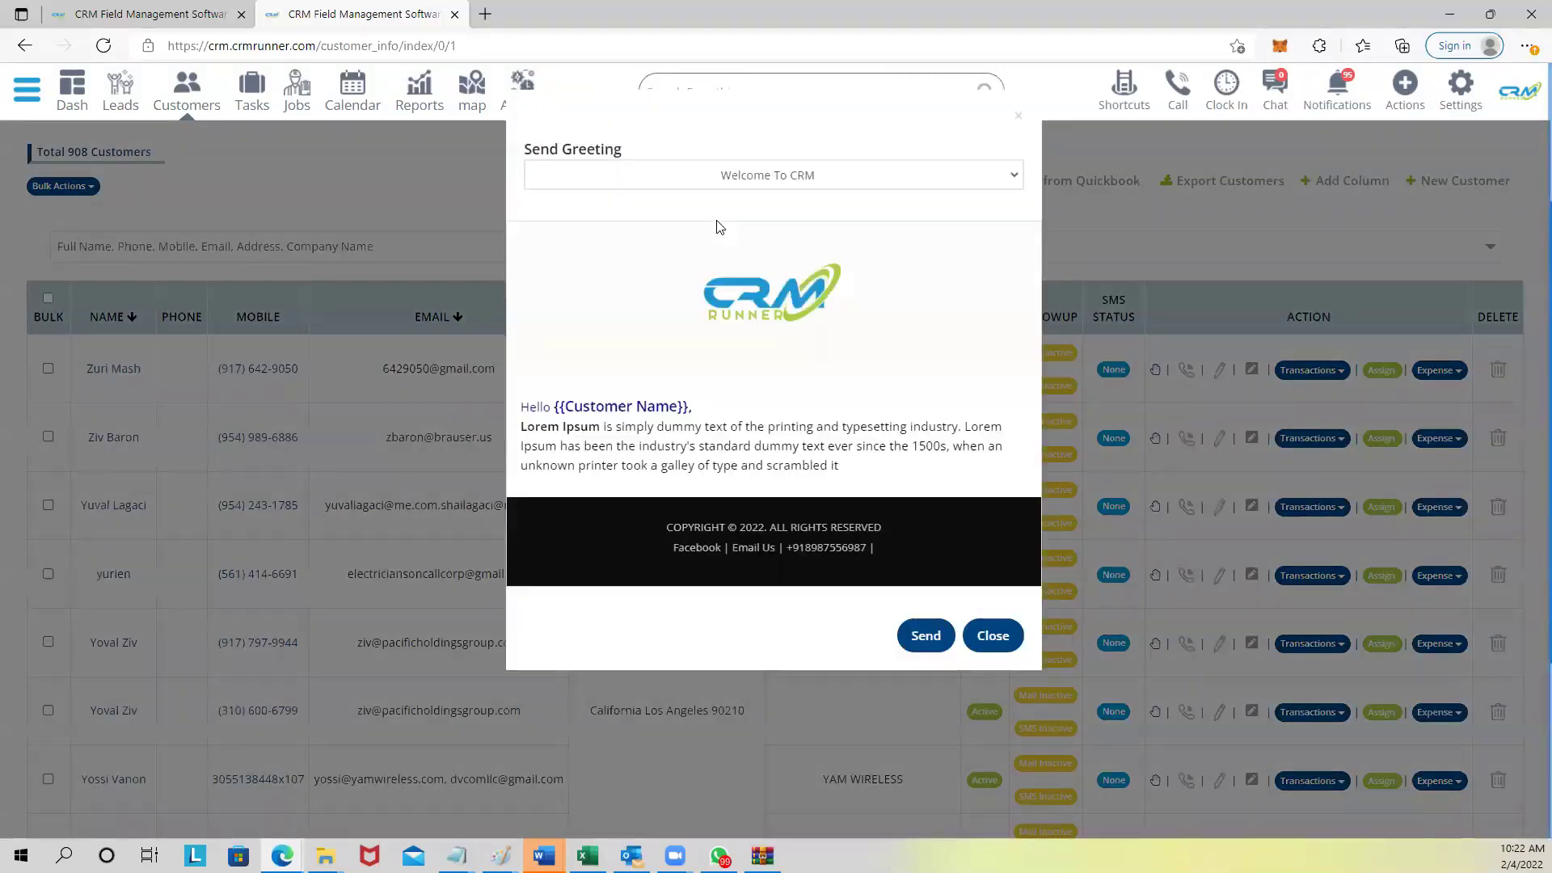
pyautogui.click(1016, 122)
# Log out and bring up the saved logins for the username field.
pyautogui.click(1460, 89)
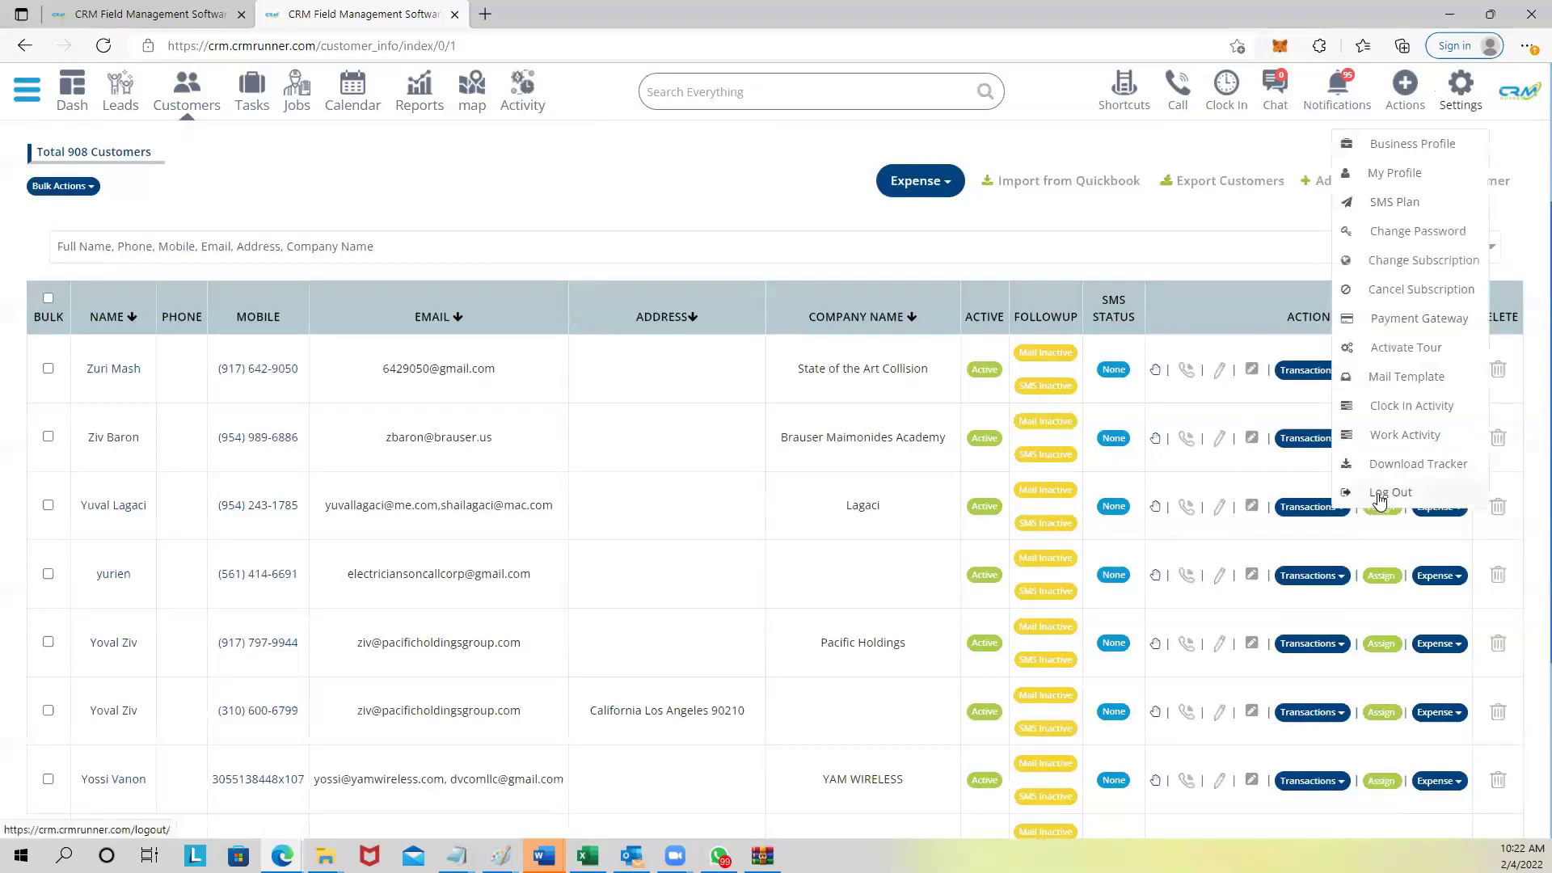
pyautogui.click(1379, 496)
pyautogui.click(645, 328)
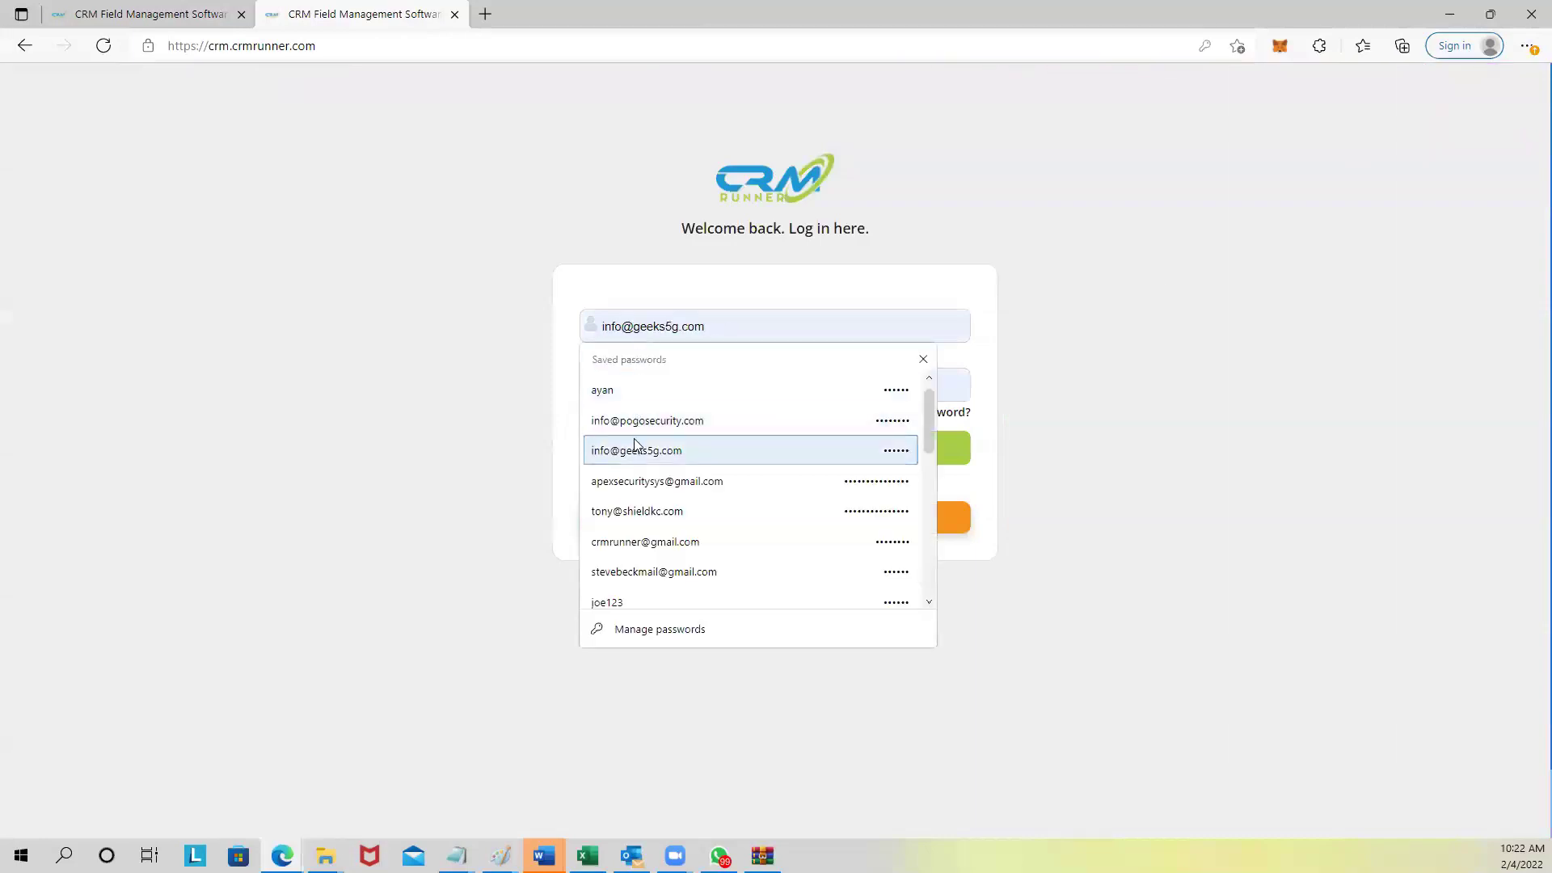
# Sign in with a saved login and open the customer list.
pyautogui.click(645, 540)
pyautogui.click(717, 454)
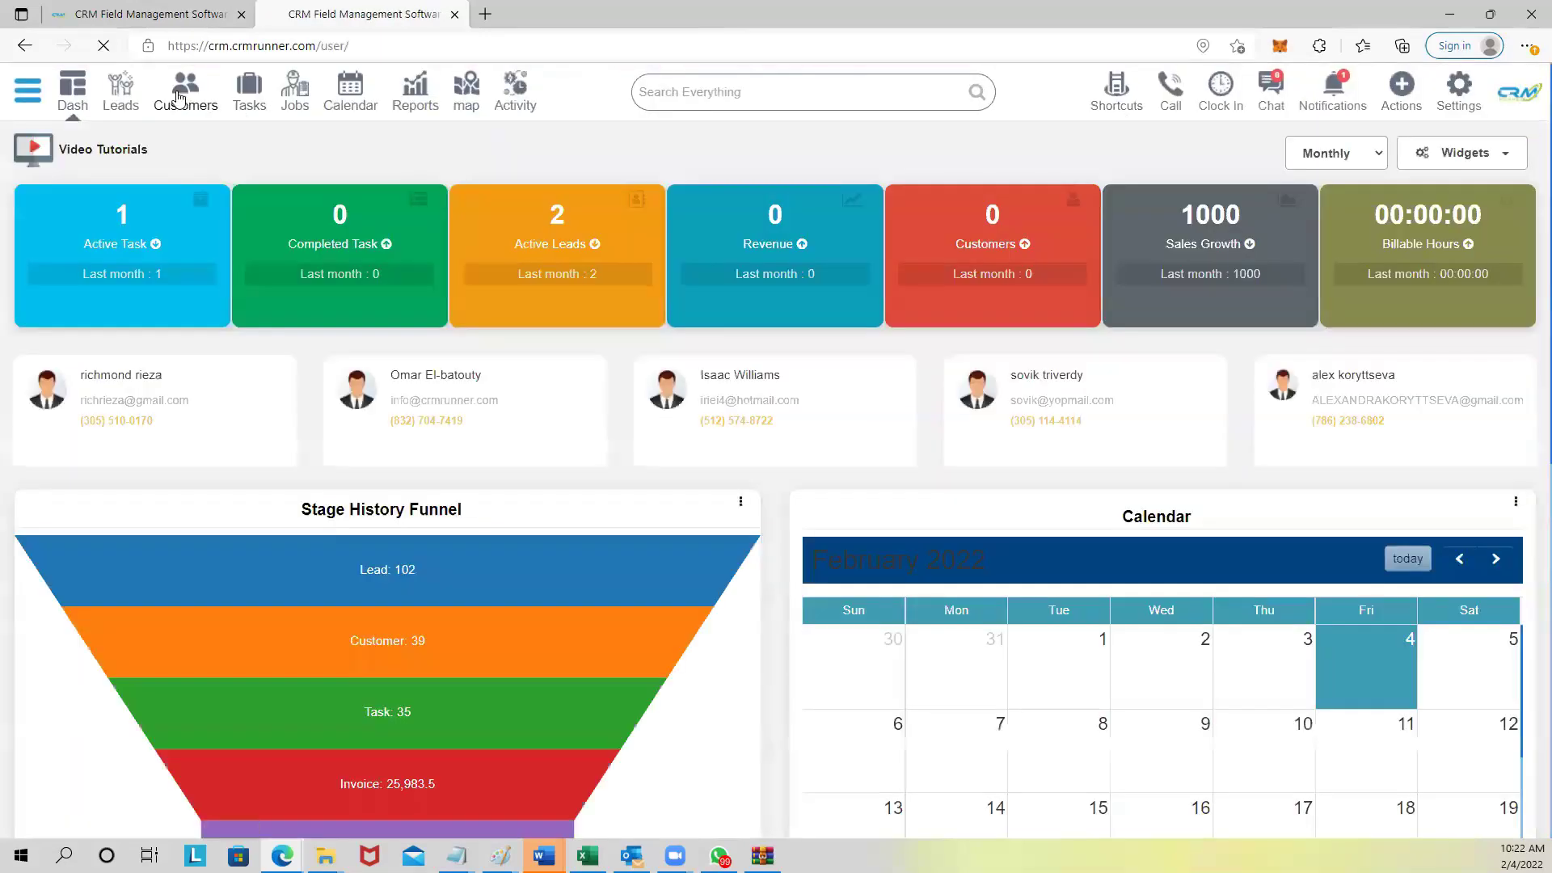
pyautogui.click(180, 108)
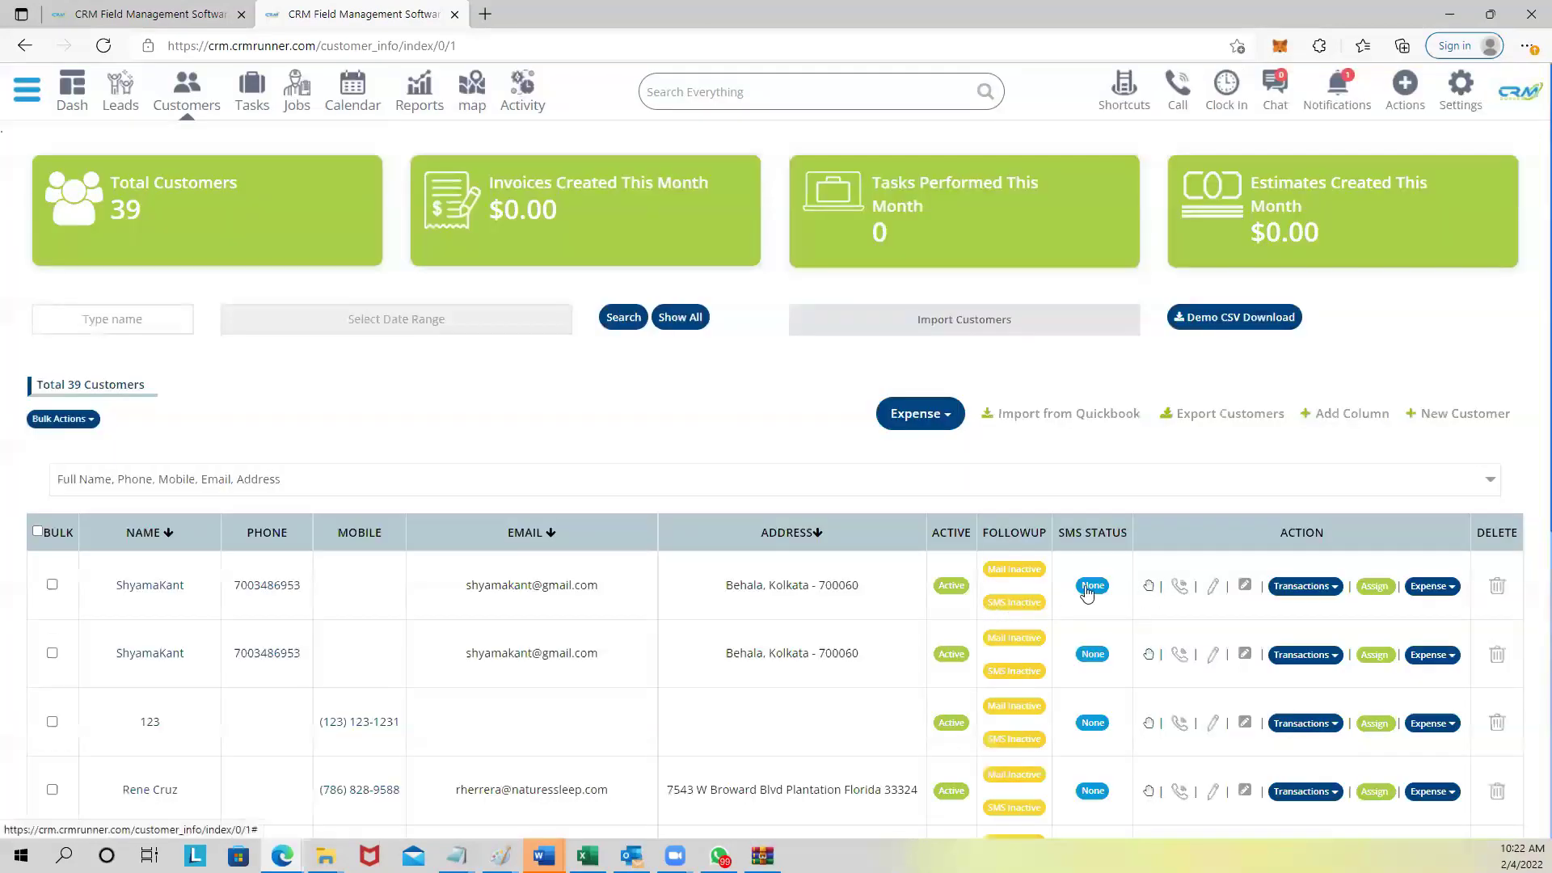
# Preview the Welcome to ServiceGuru! greeting for the first customer, then close the preview.
pyautogui.click(1154, 587)
pyautogui.click(792, 180)
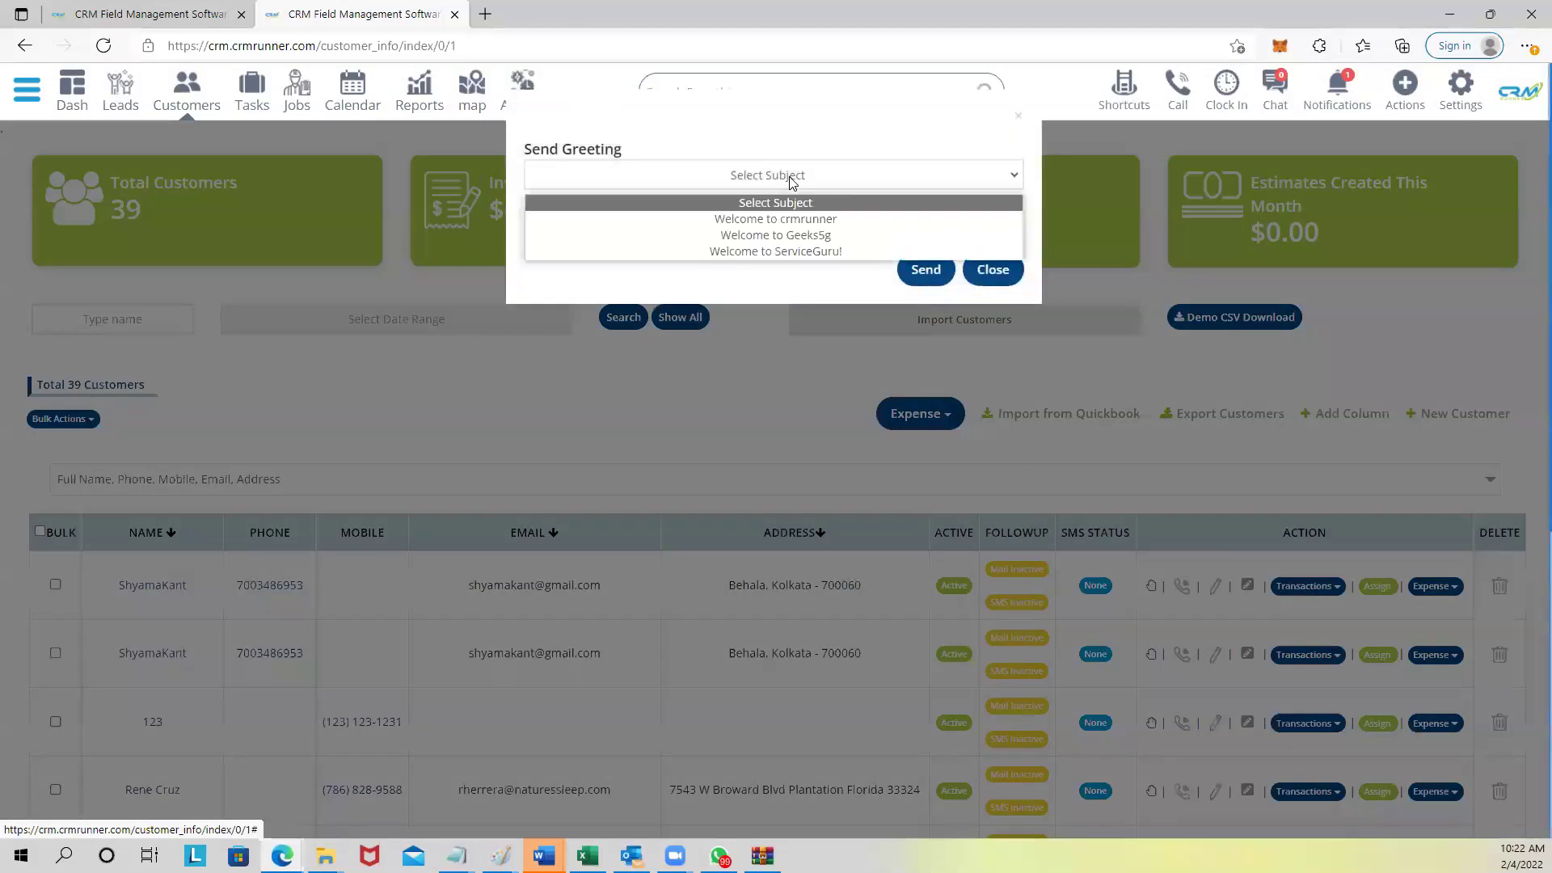
pyautogui.click(786, 251)
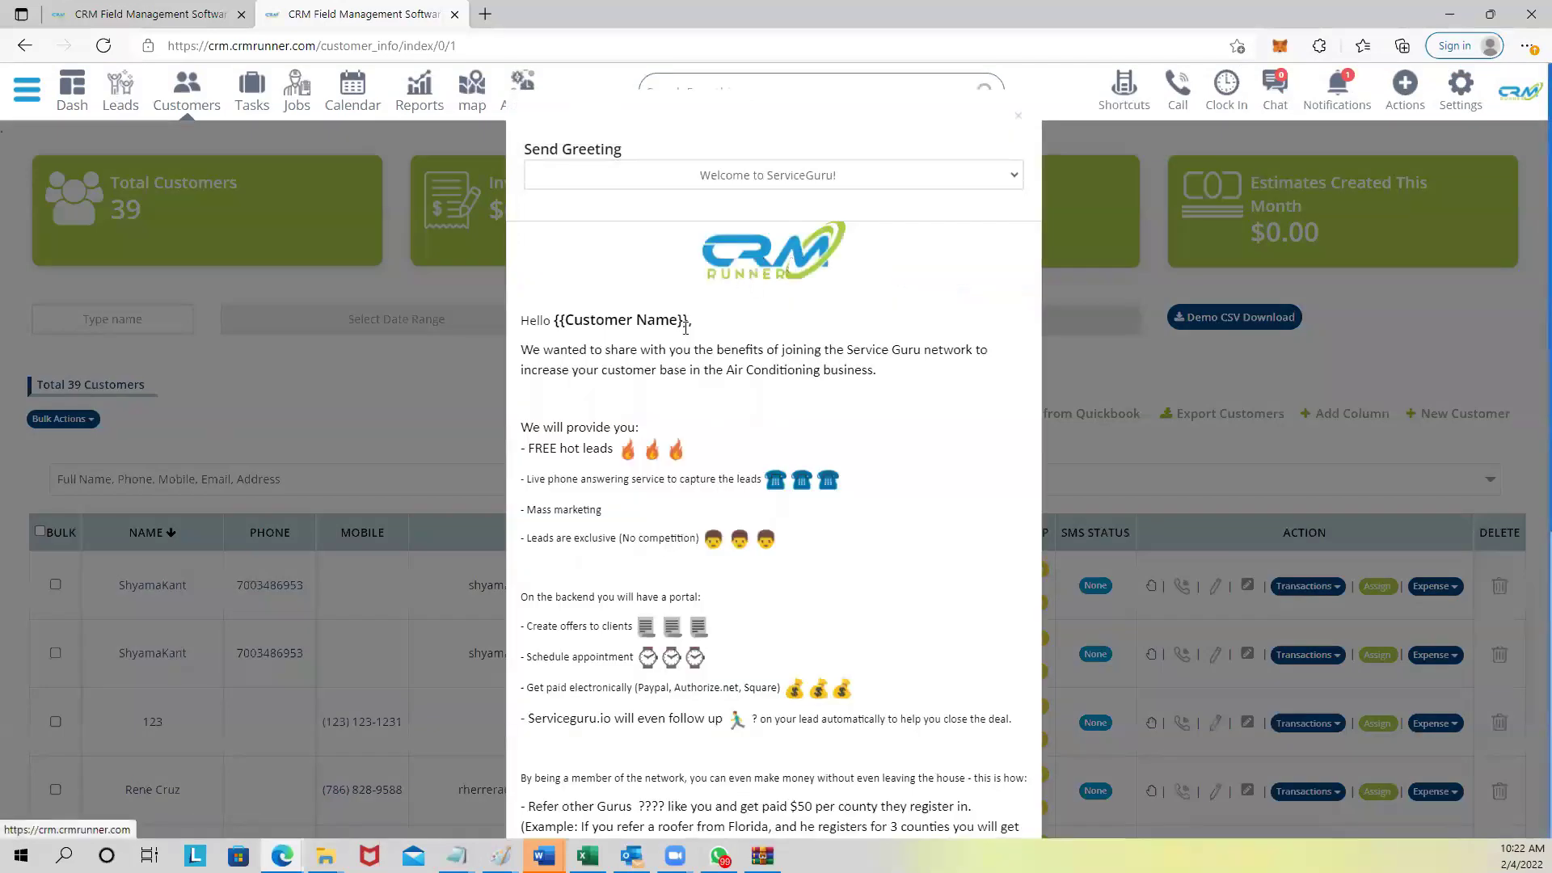
pyautogui.scroll(-10, 685, 326)
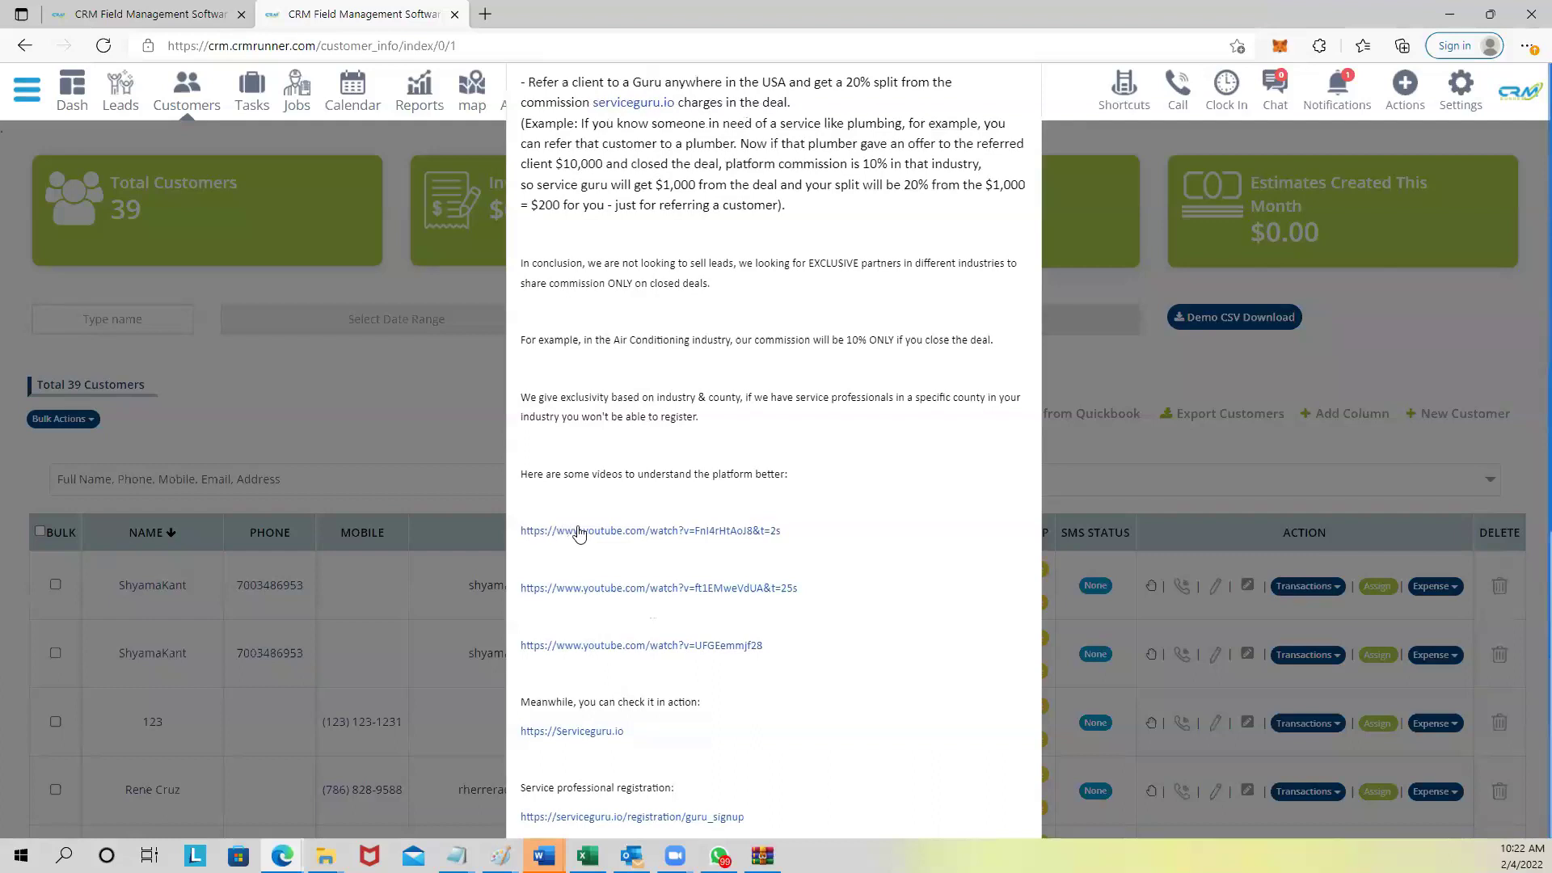
pyautogui.scroll(-3, 598, 602)
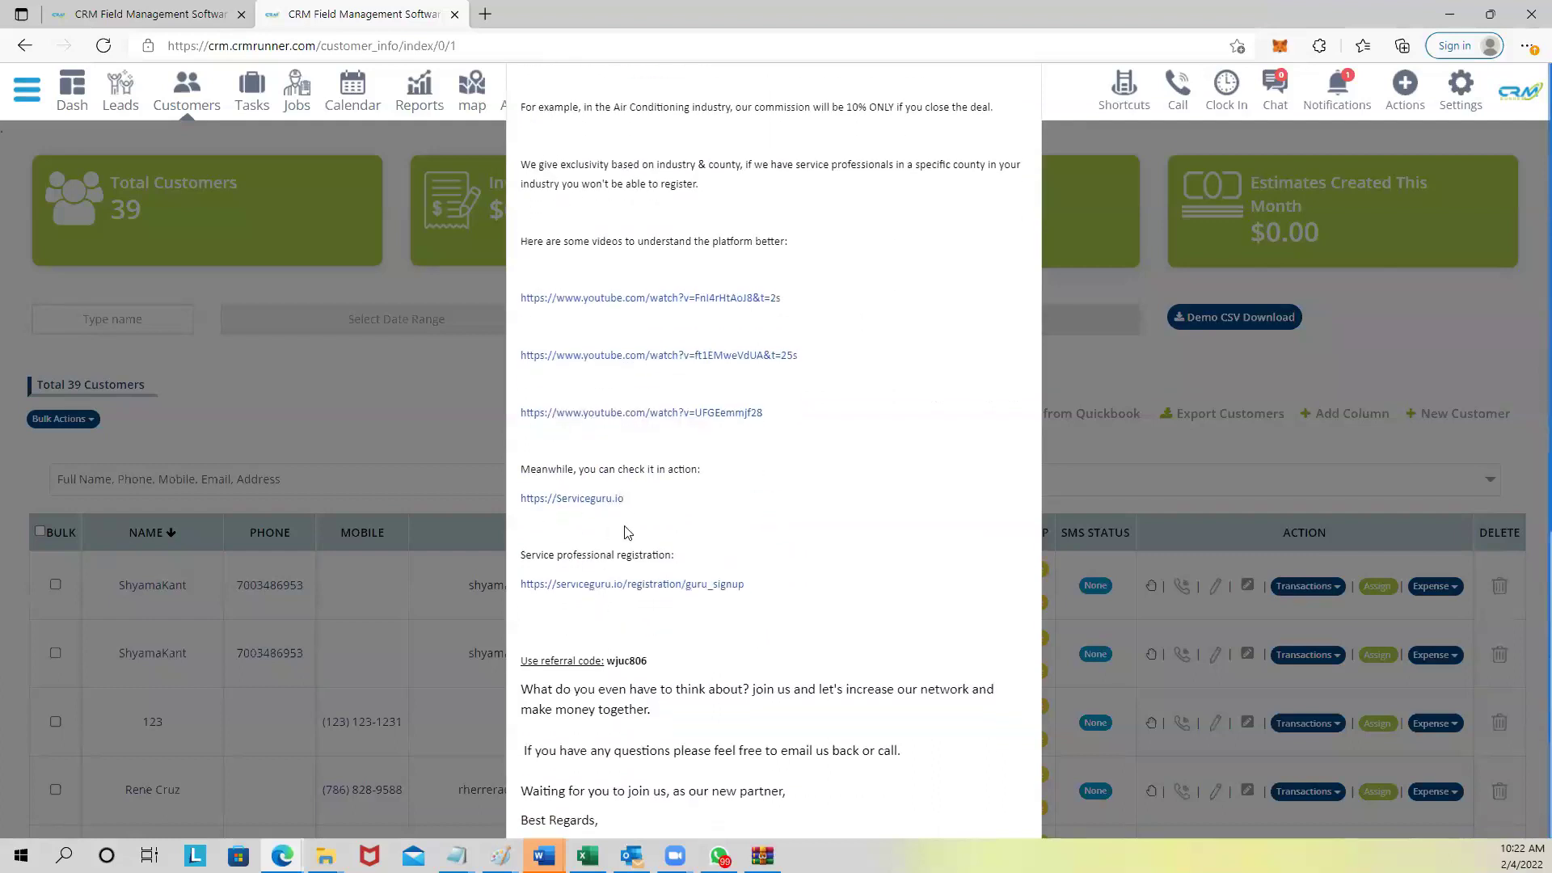
pyautogui.scroll(-3, 620, 559)
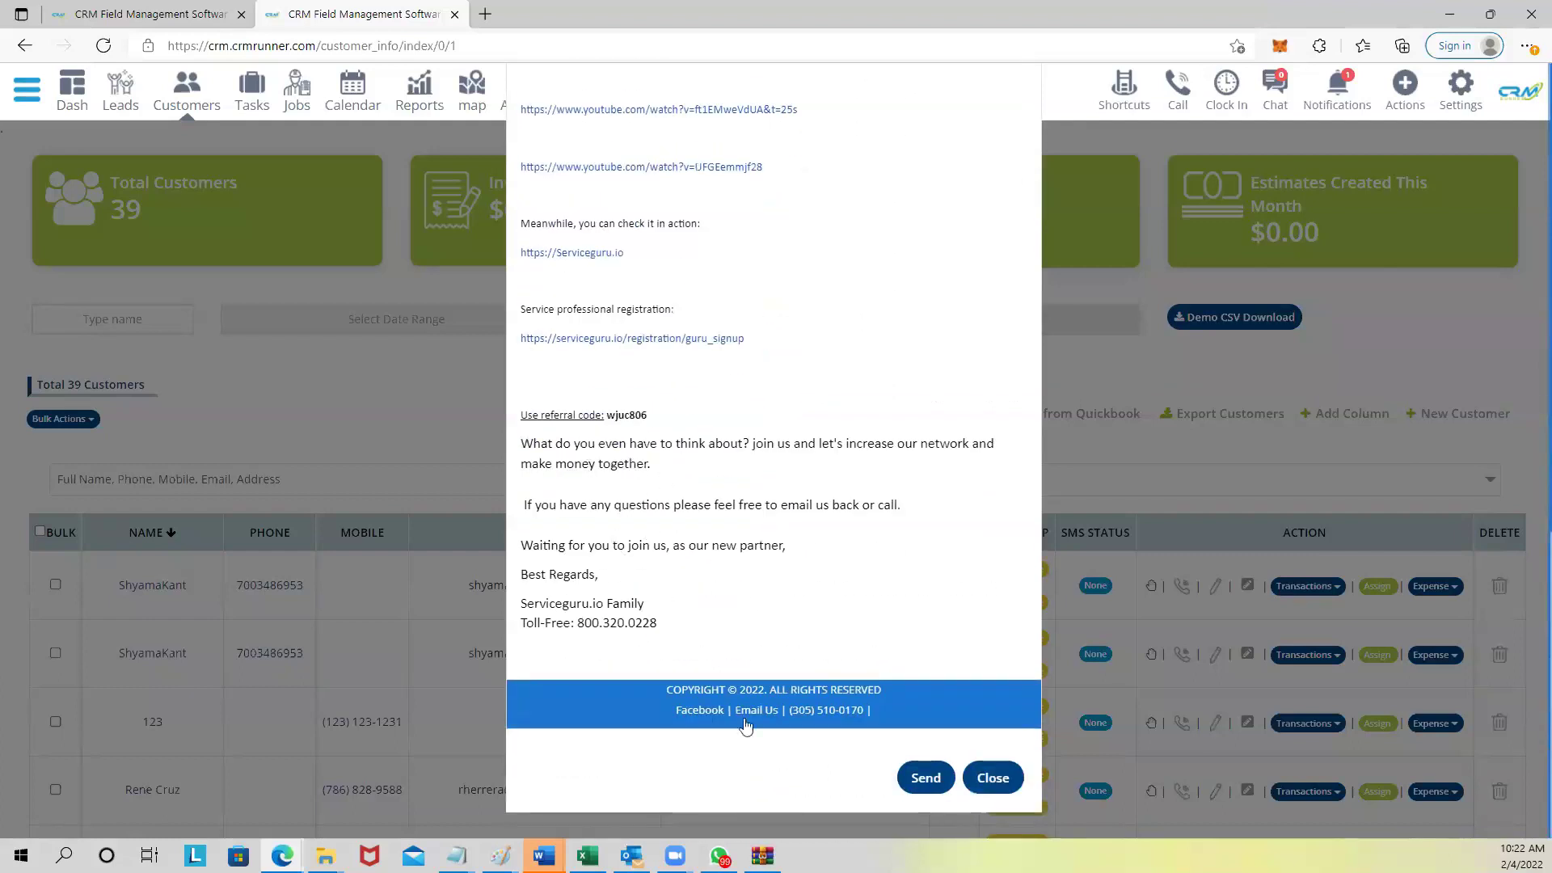
pyautogui.click(993, 777)
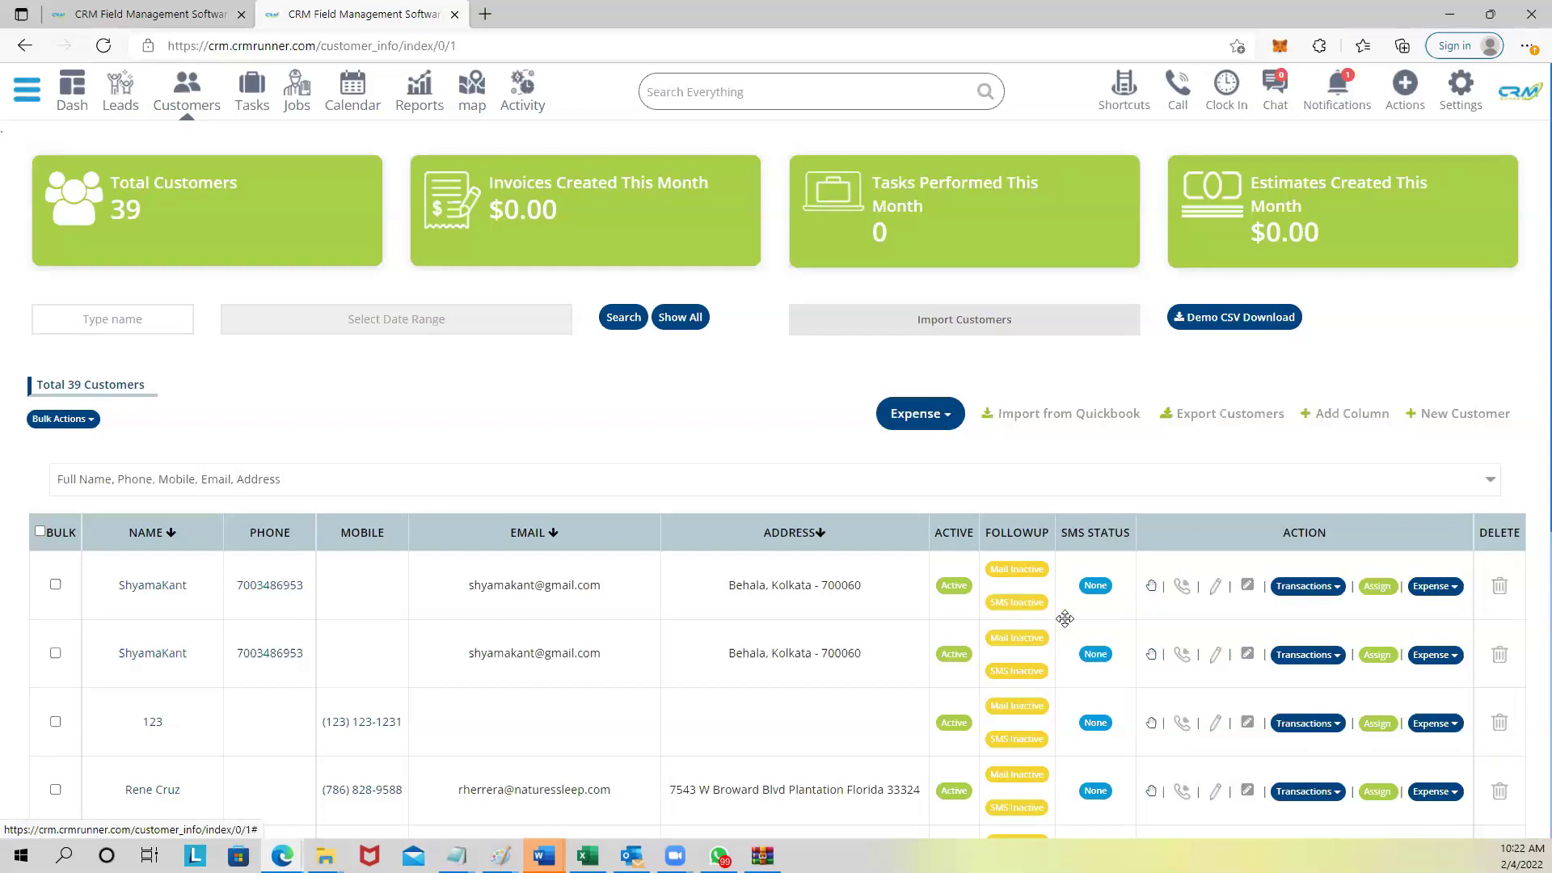
# Scroll through the first customer's Transactions options, then switch to the February 2022 calendar.
pyautogui.click(1315, 590)
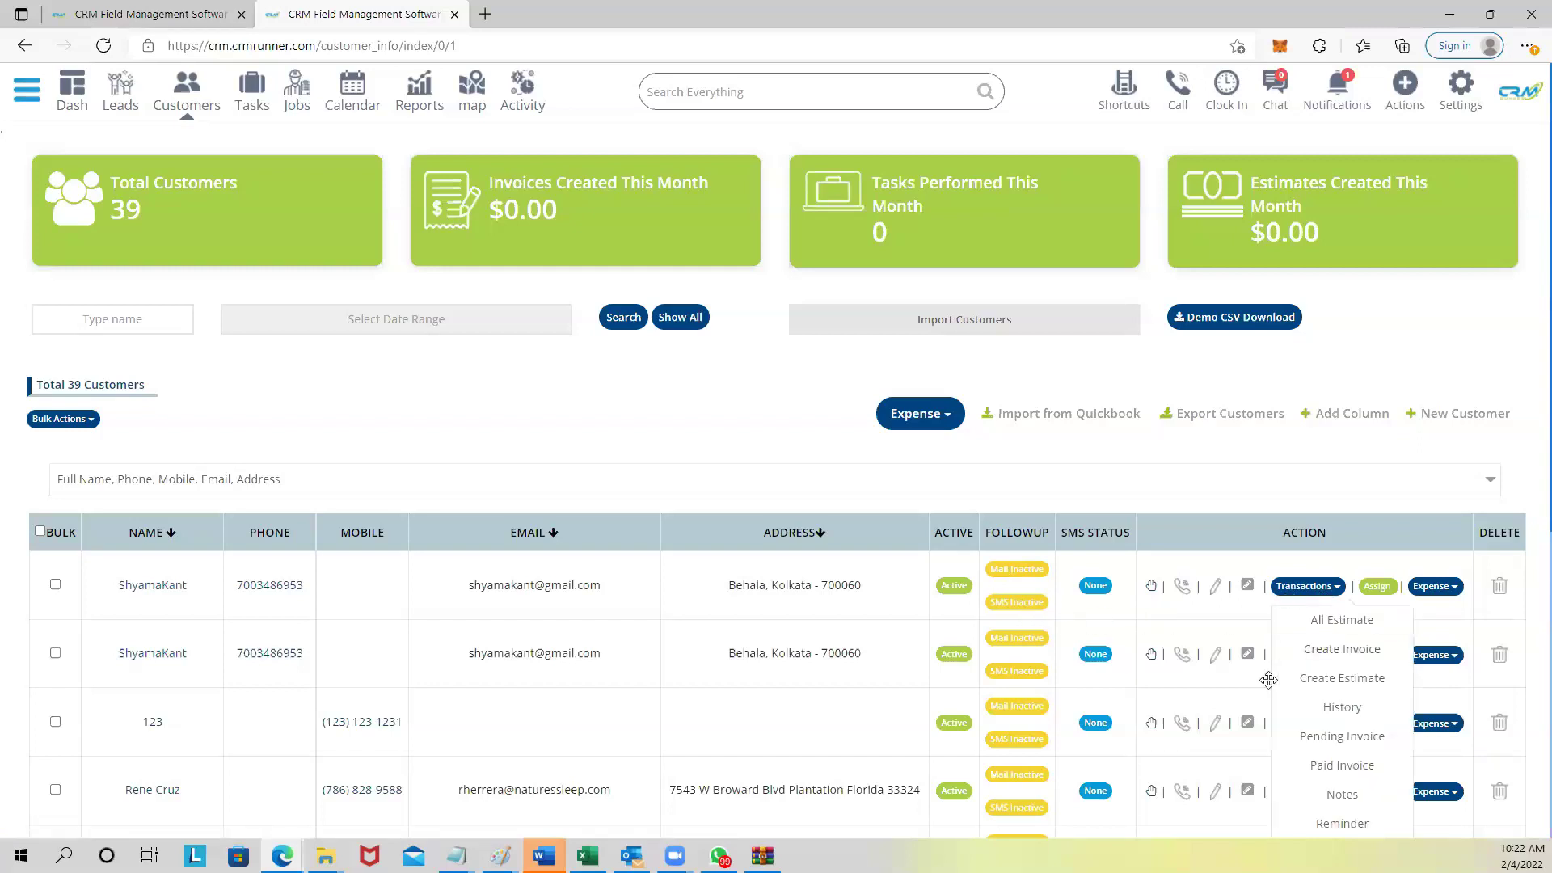
pyautogui.scroll(-2, 1331, 686)
pyautogui.scroll(-2, 1331, 686)
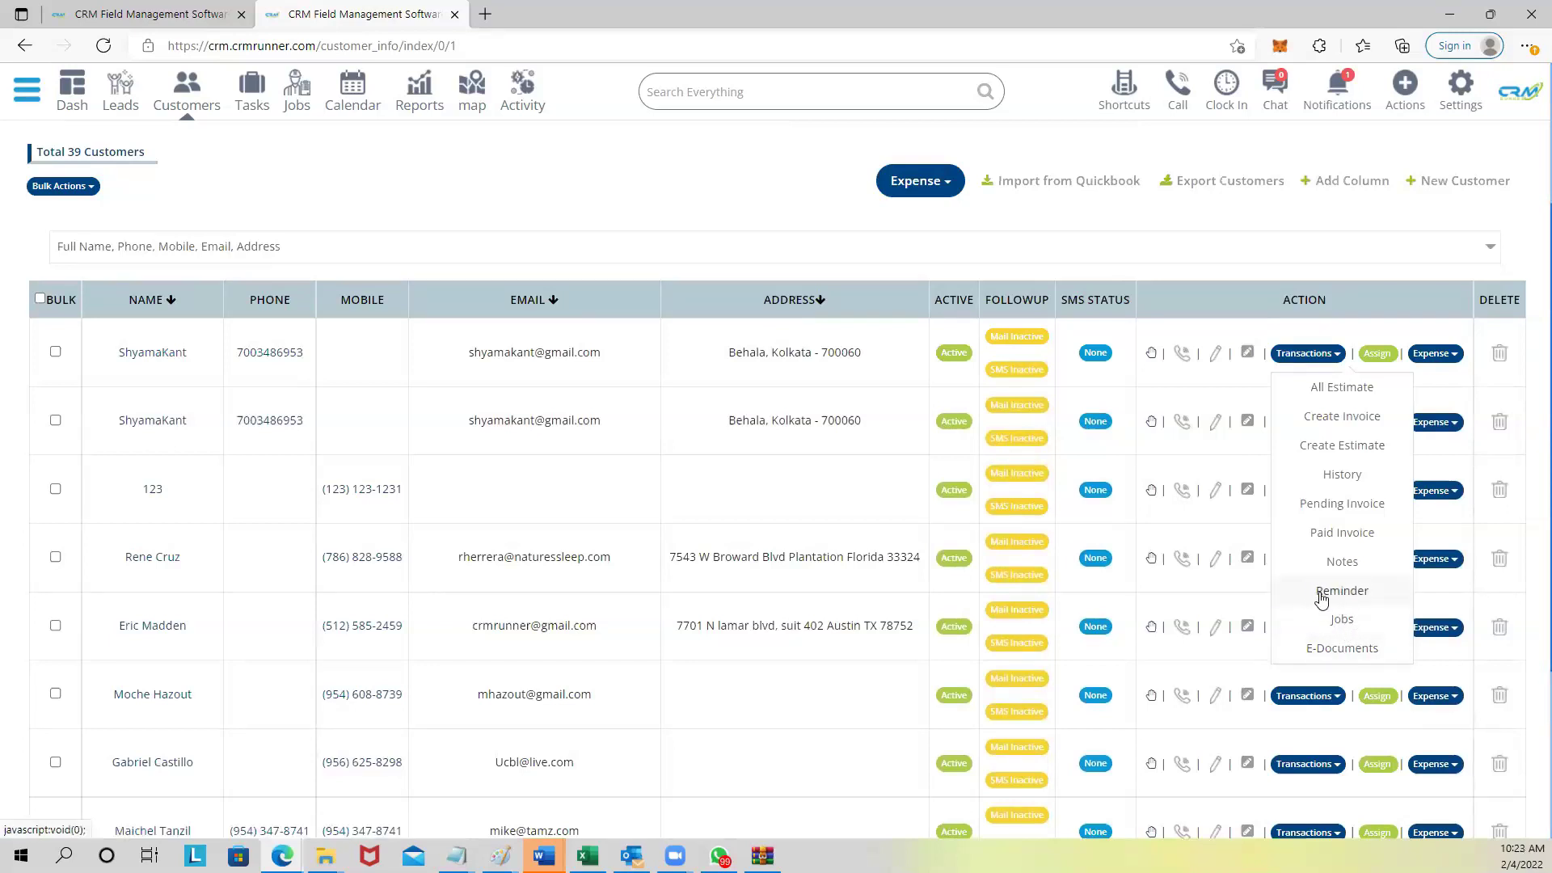
pyautogui.click(359, 87)
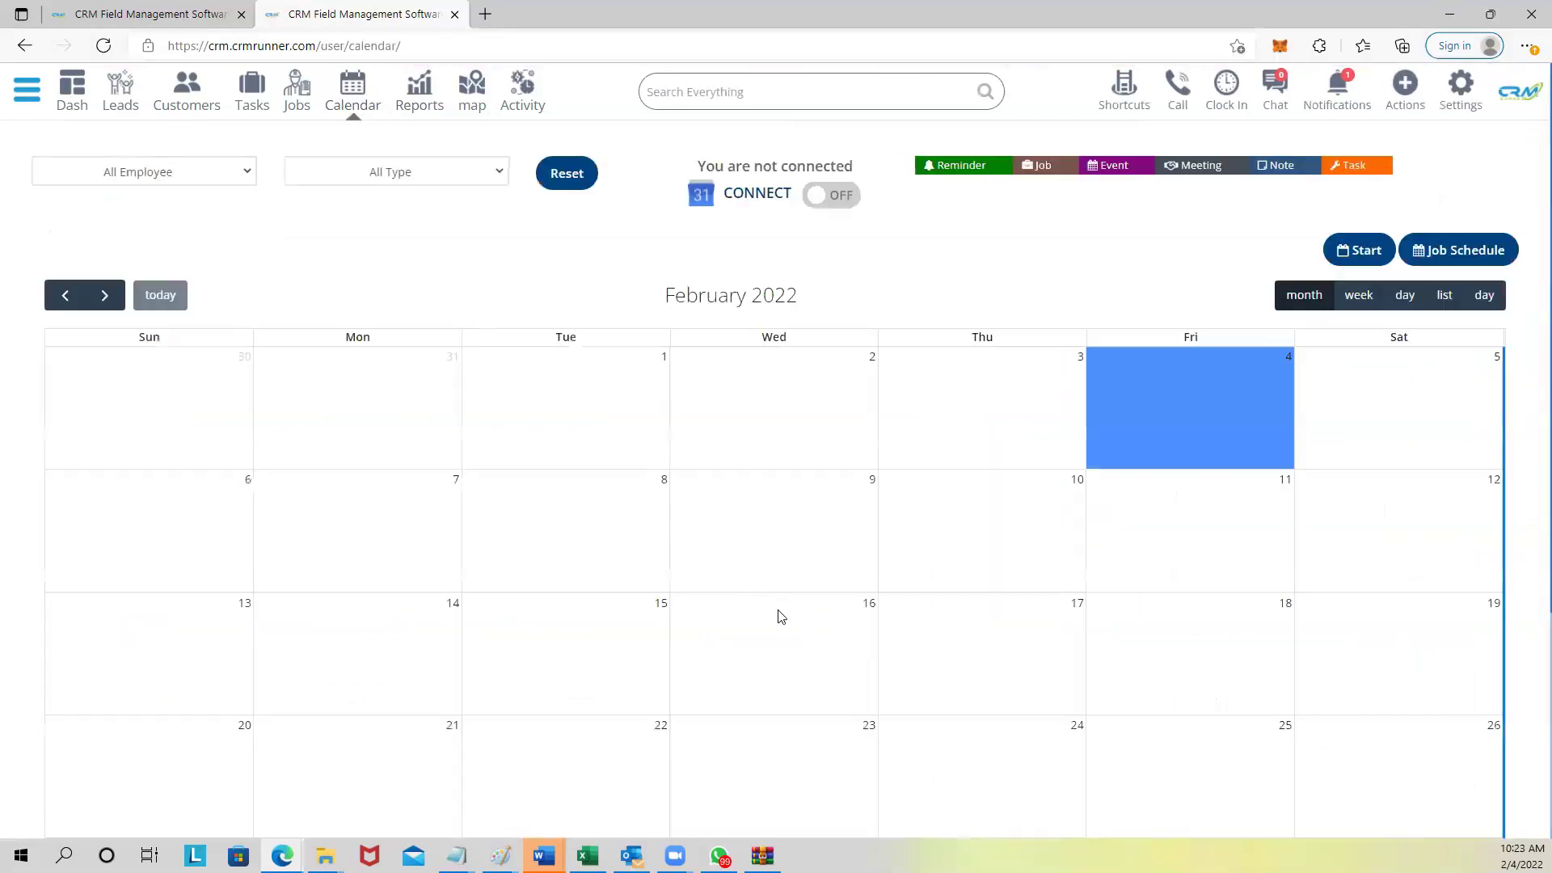
pyautogui.click(781, 616)
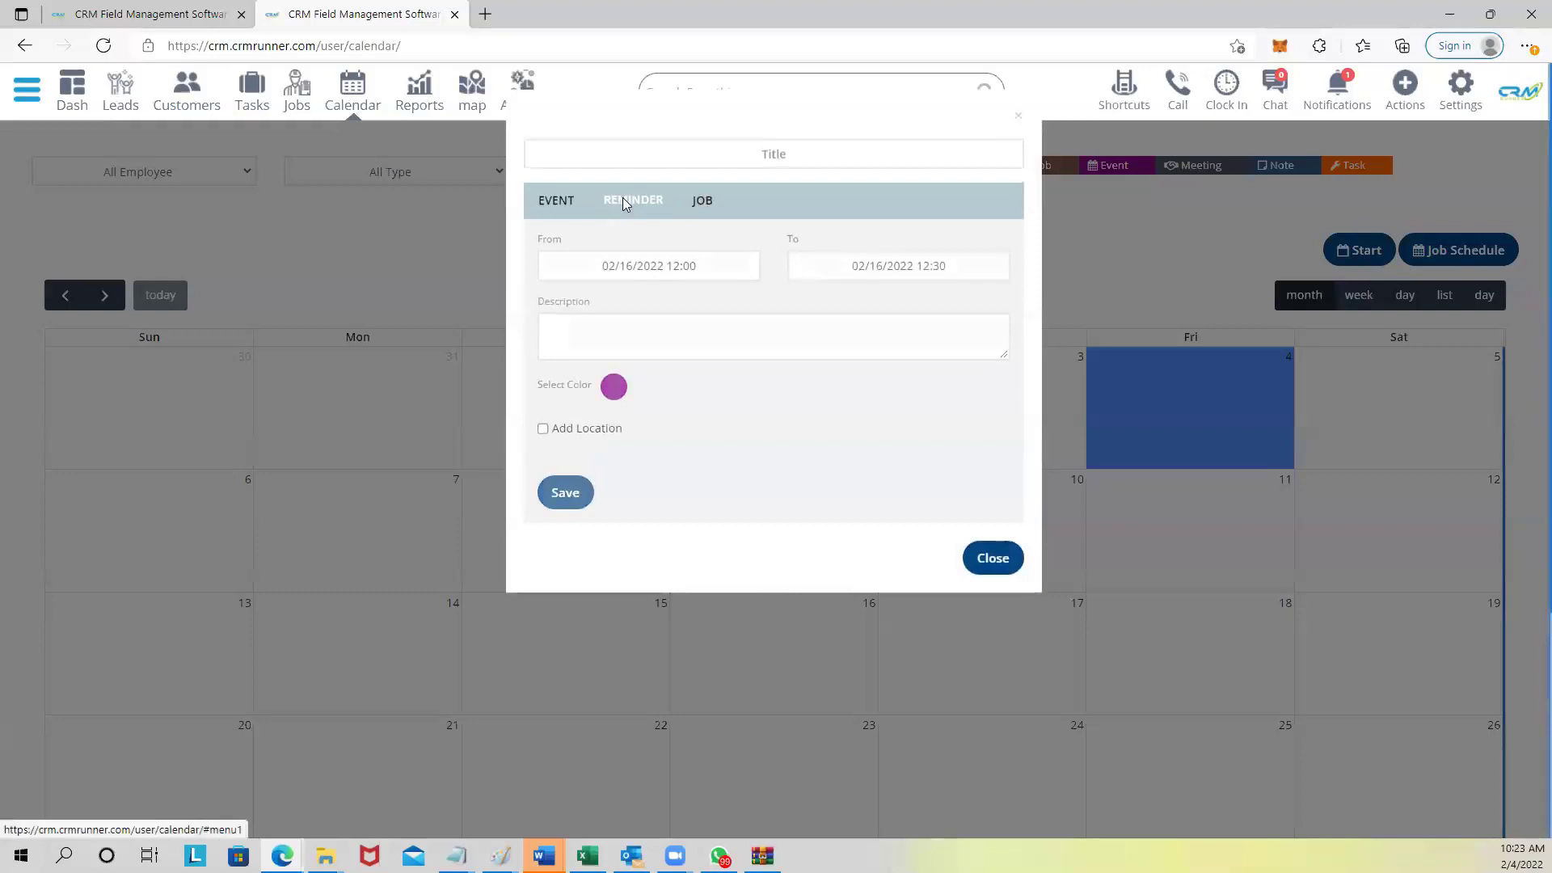
pyautogui.click(623, 201)
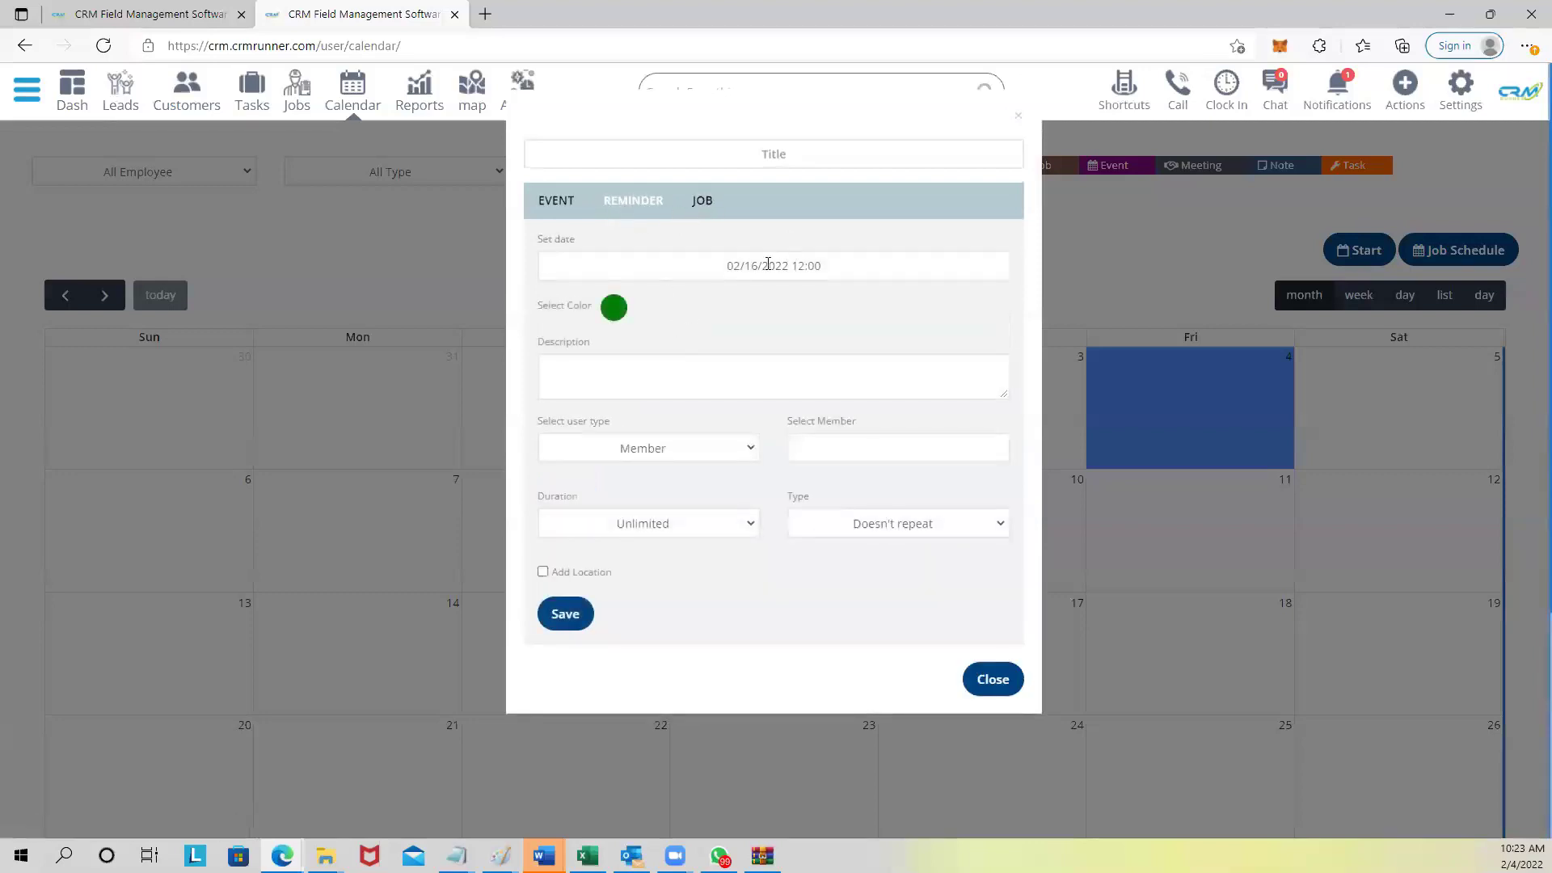
pyautogui.click(697, 448)
pyautogui.click(642, 495)
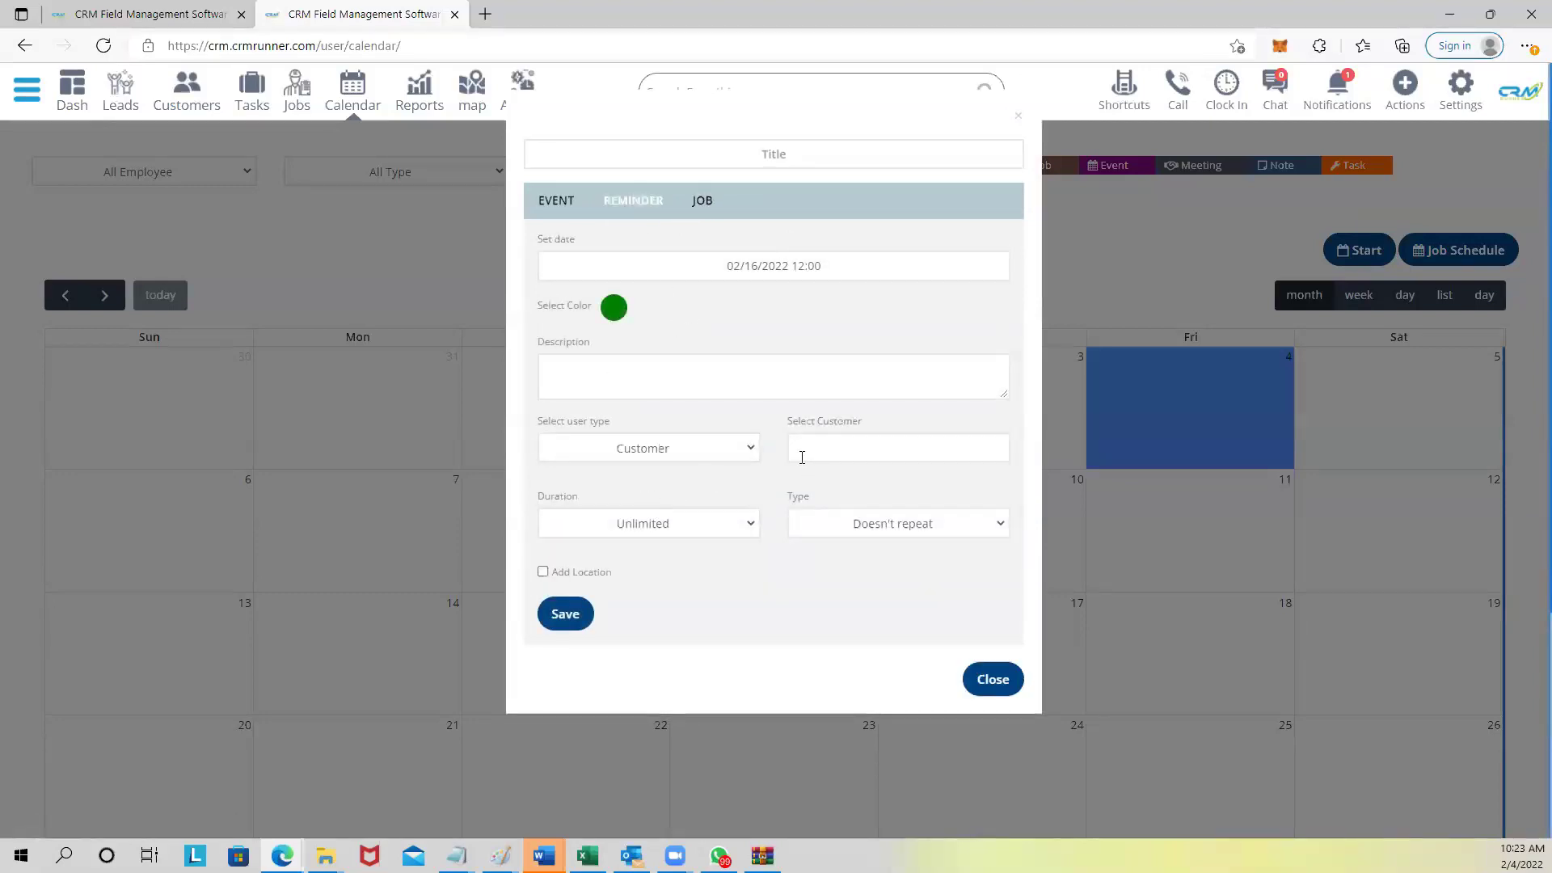
pyautogui.click(867, 451)
pyautogui.write('j')
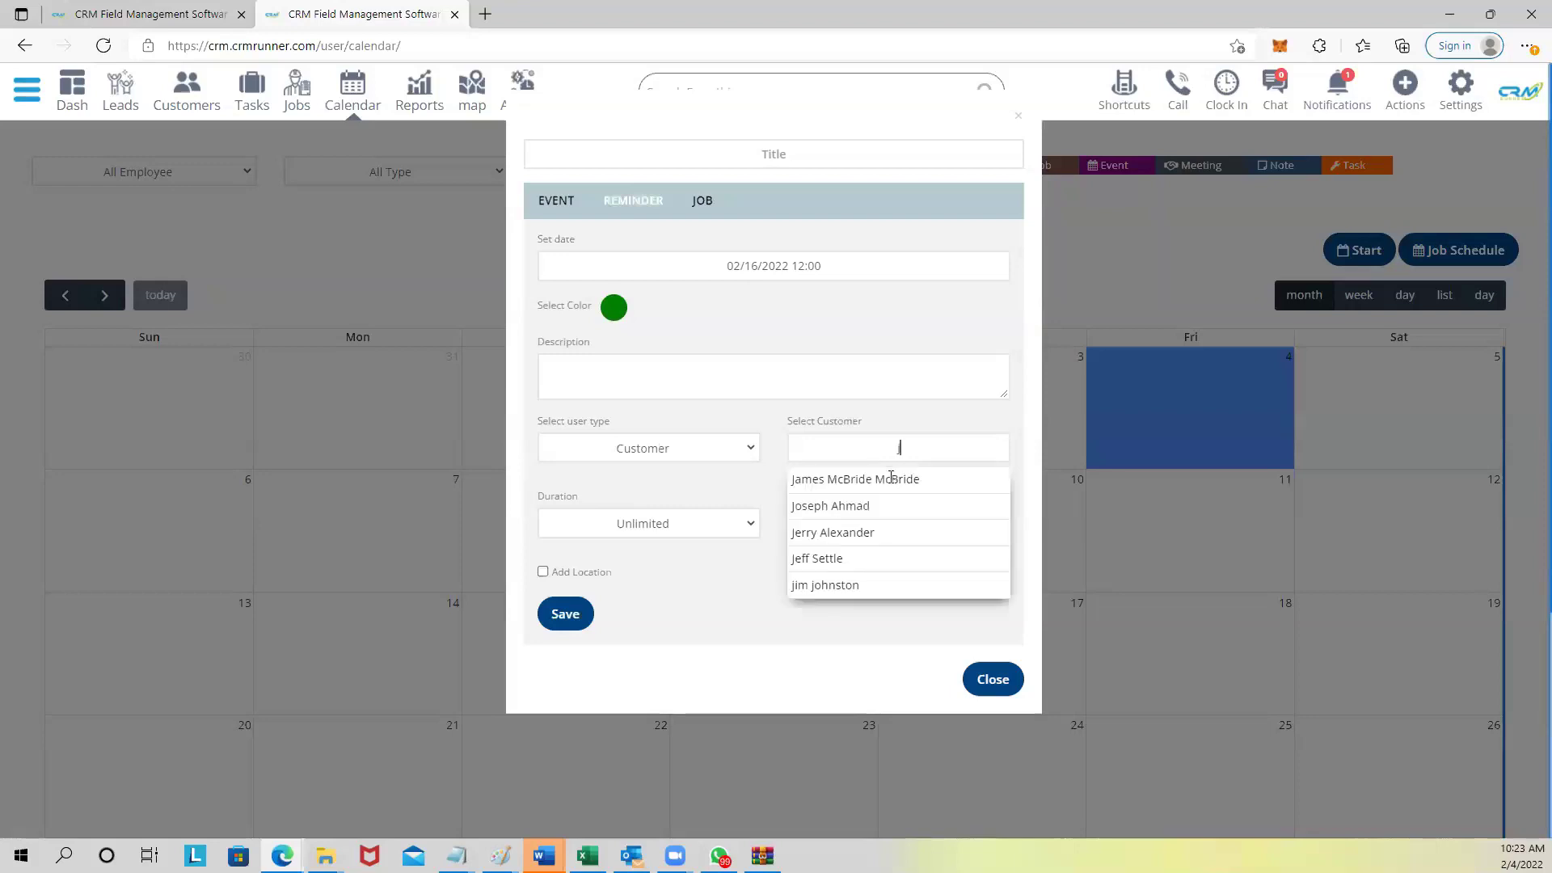
pyautogui.click(902, 482)
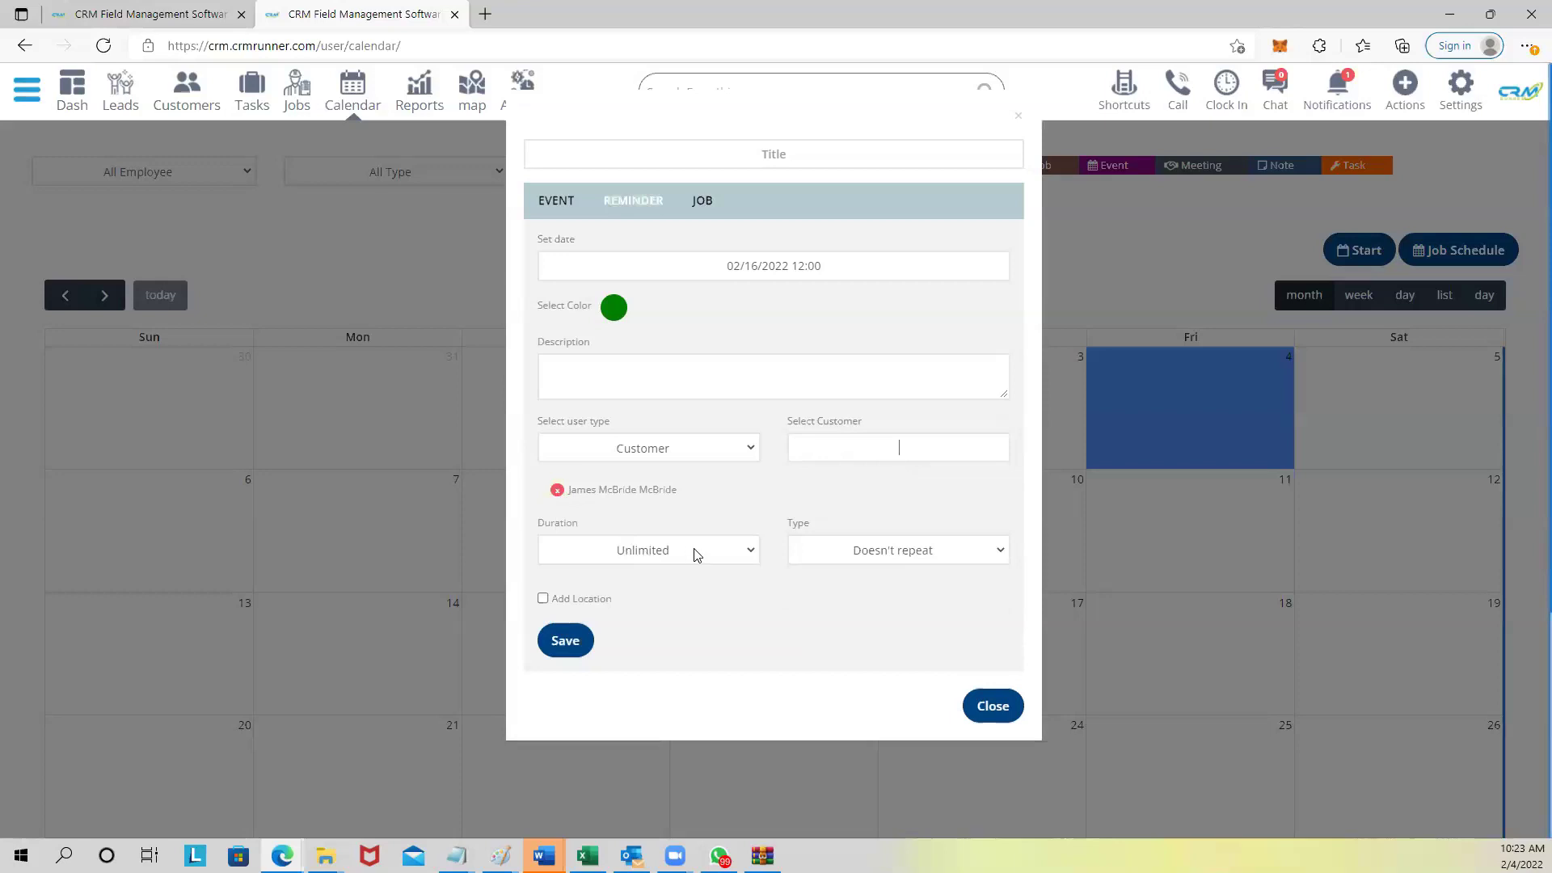
pyautogui.click(900, 555)
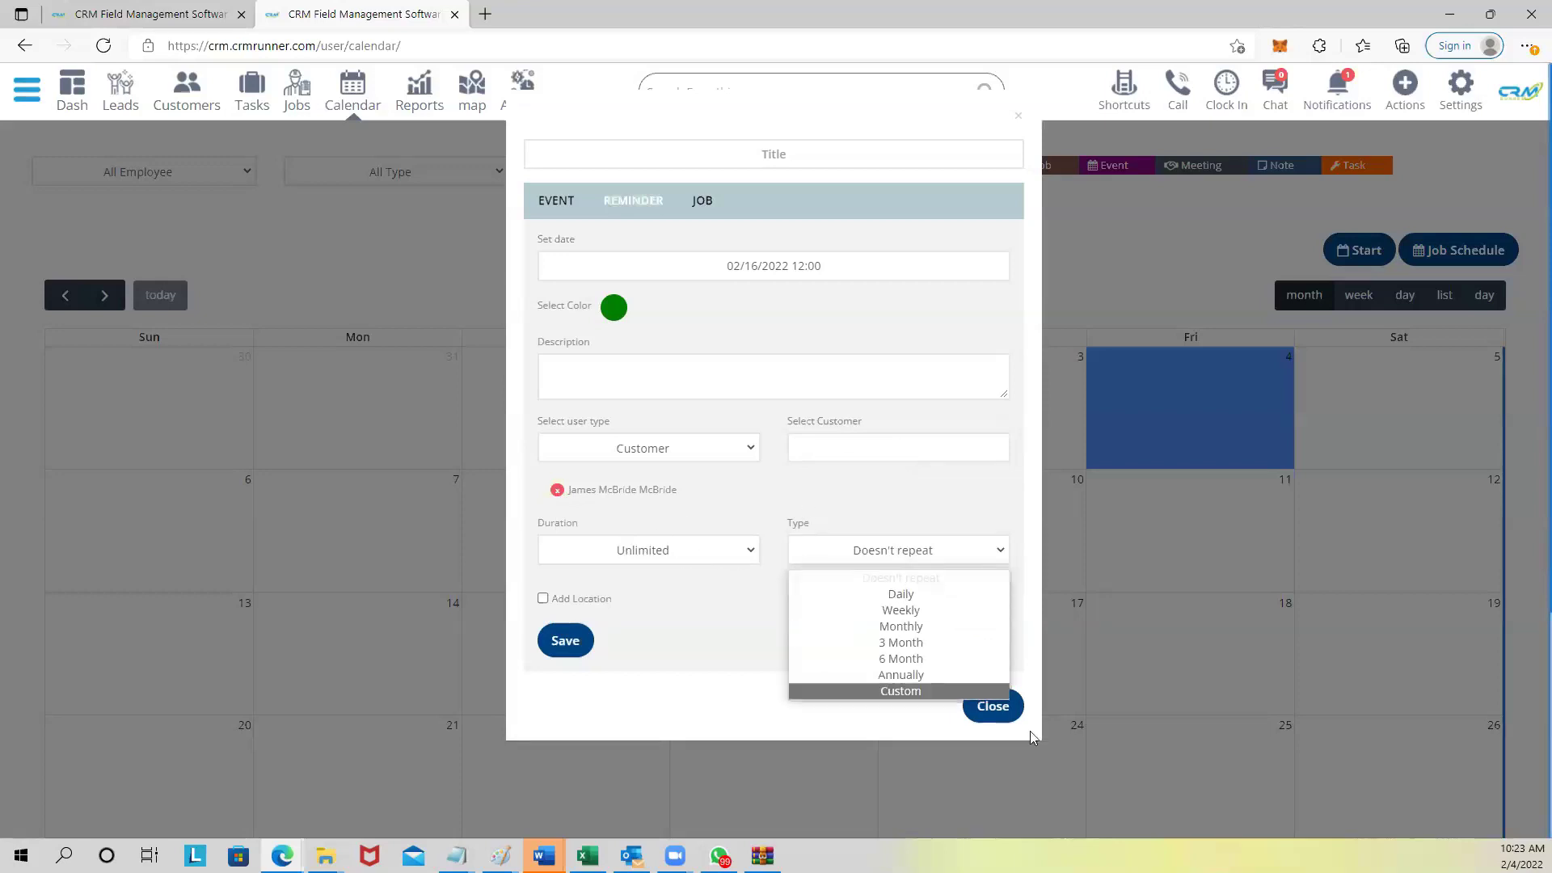
pyautogui.click(874, 513)
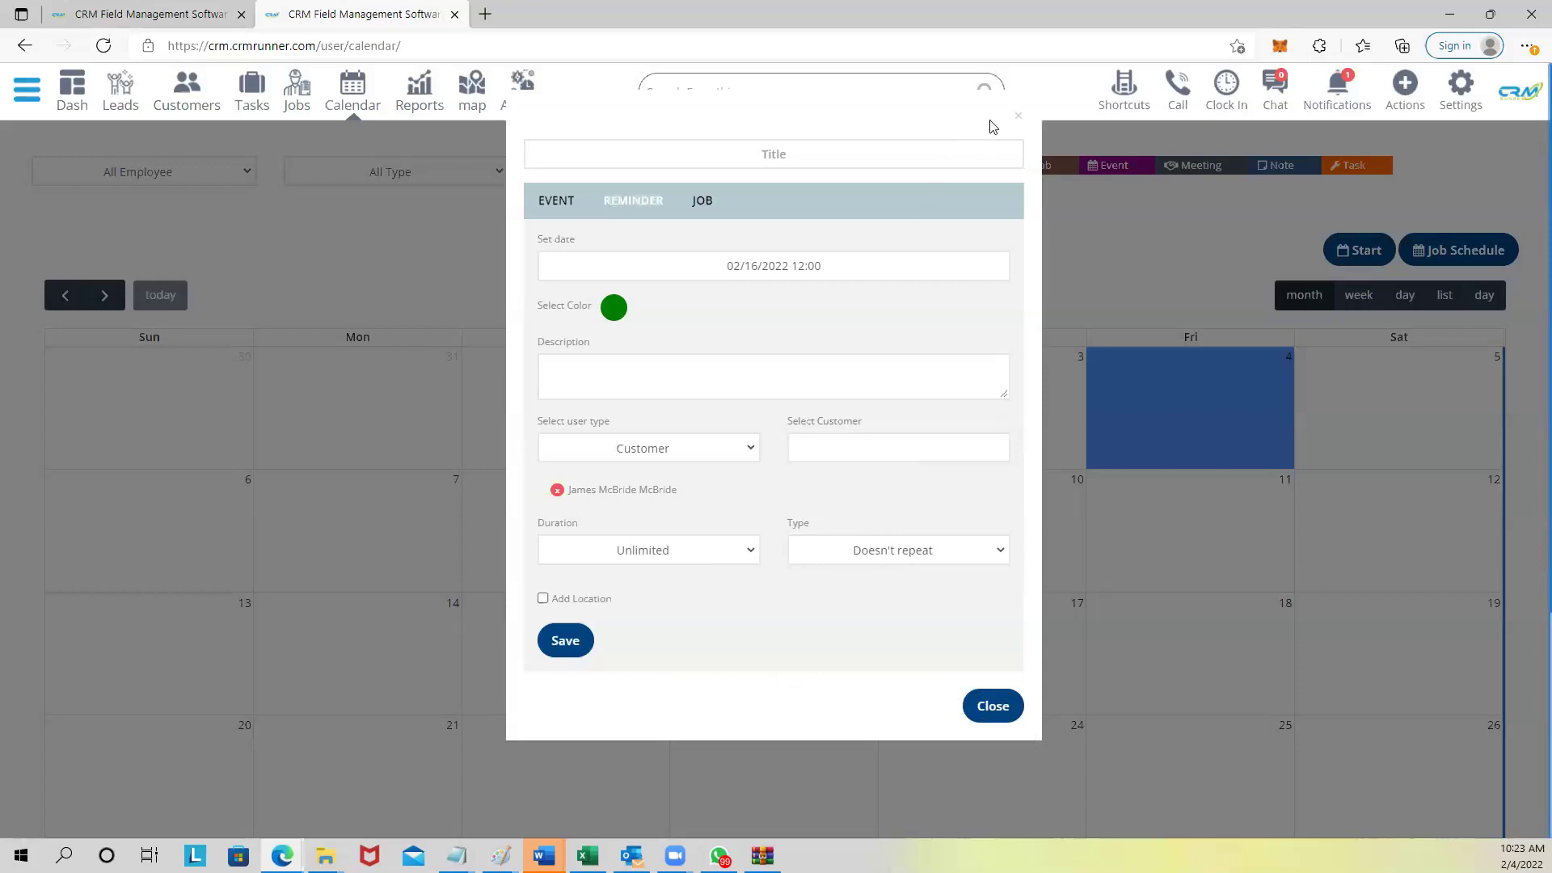
pyautogui.click(1018, 119)
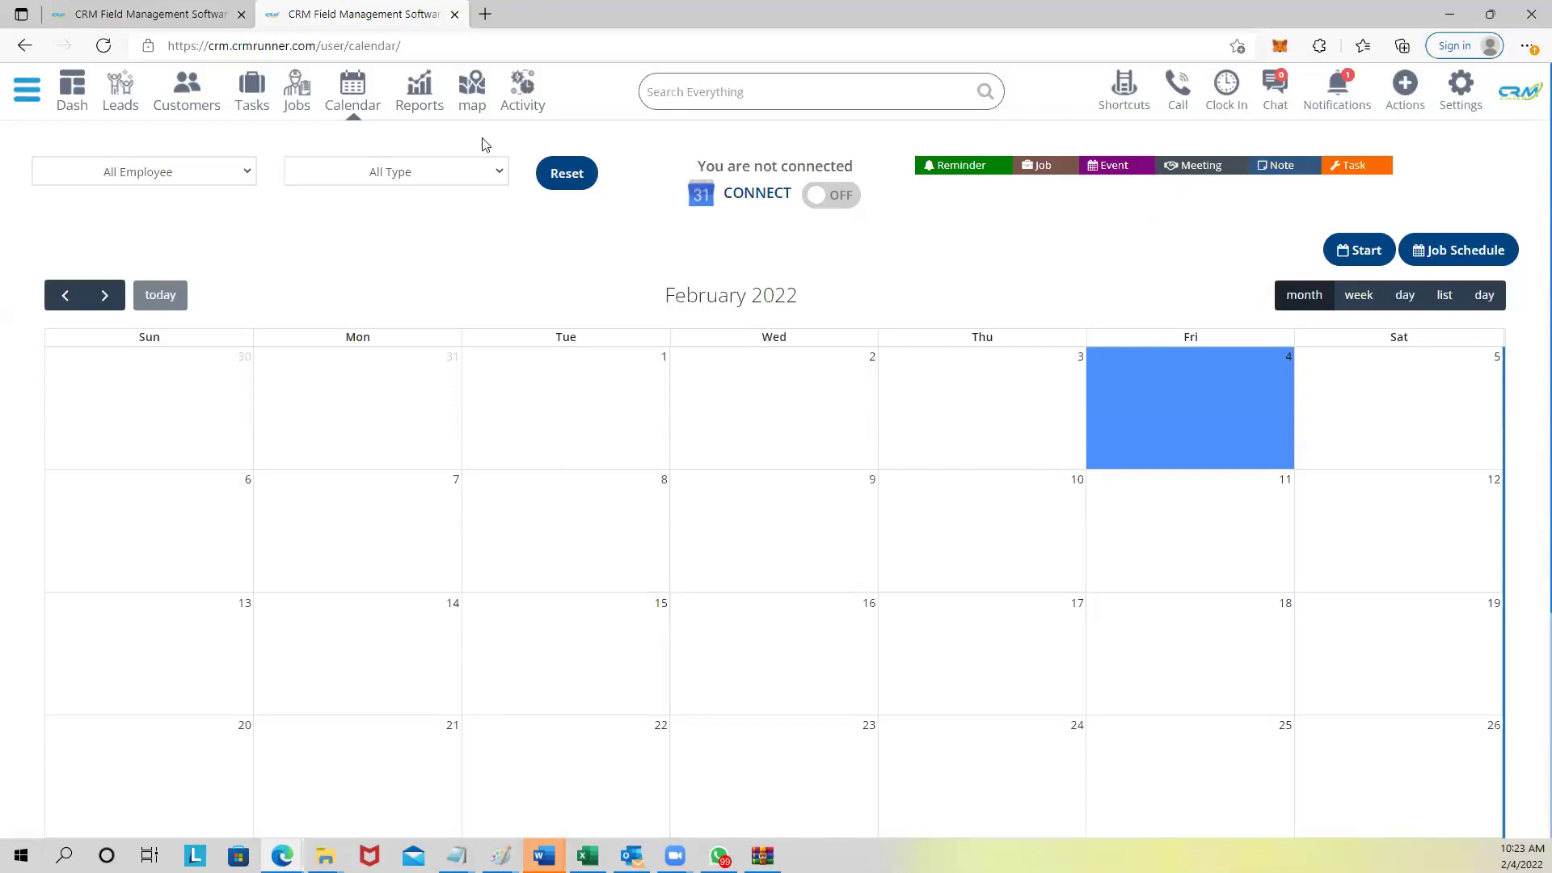
# Open the template3 email template from the Marketing section's mail templates.
pyautogui.click(24, 93)
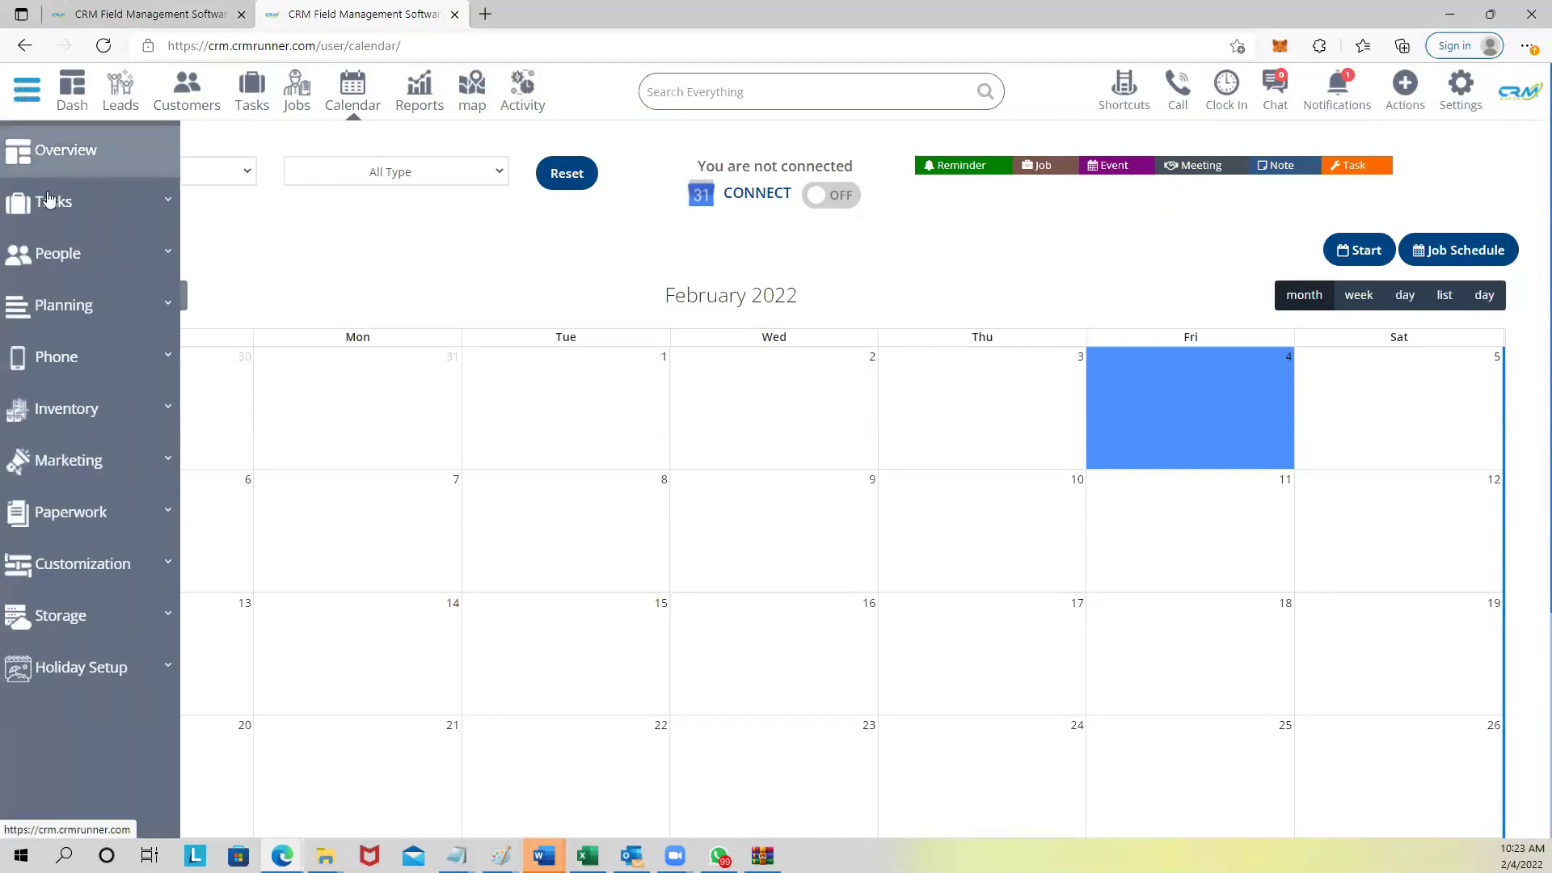
pyautogui.click(93, 478)
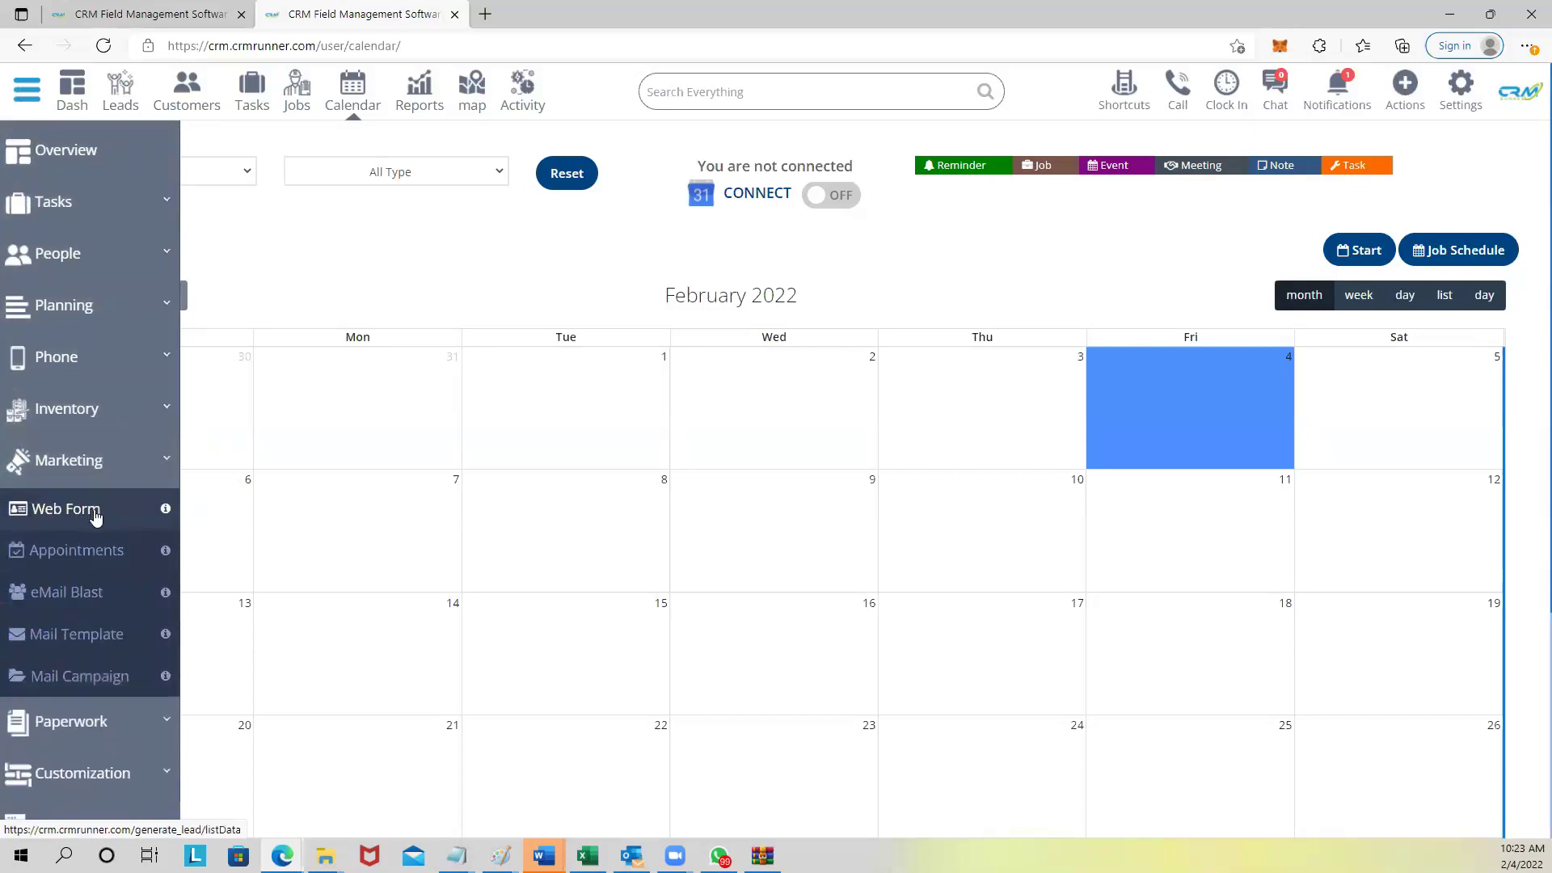
pyautogui.click(77, 634)
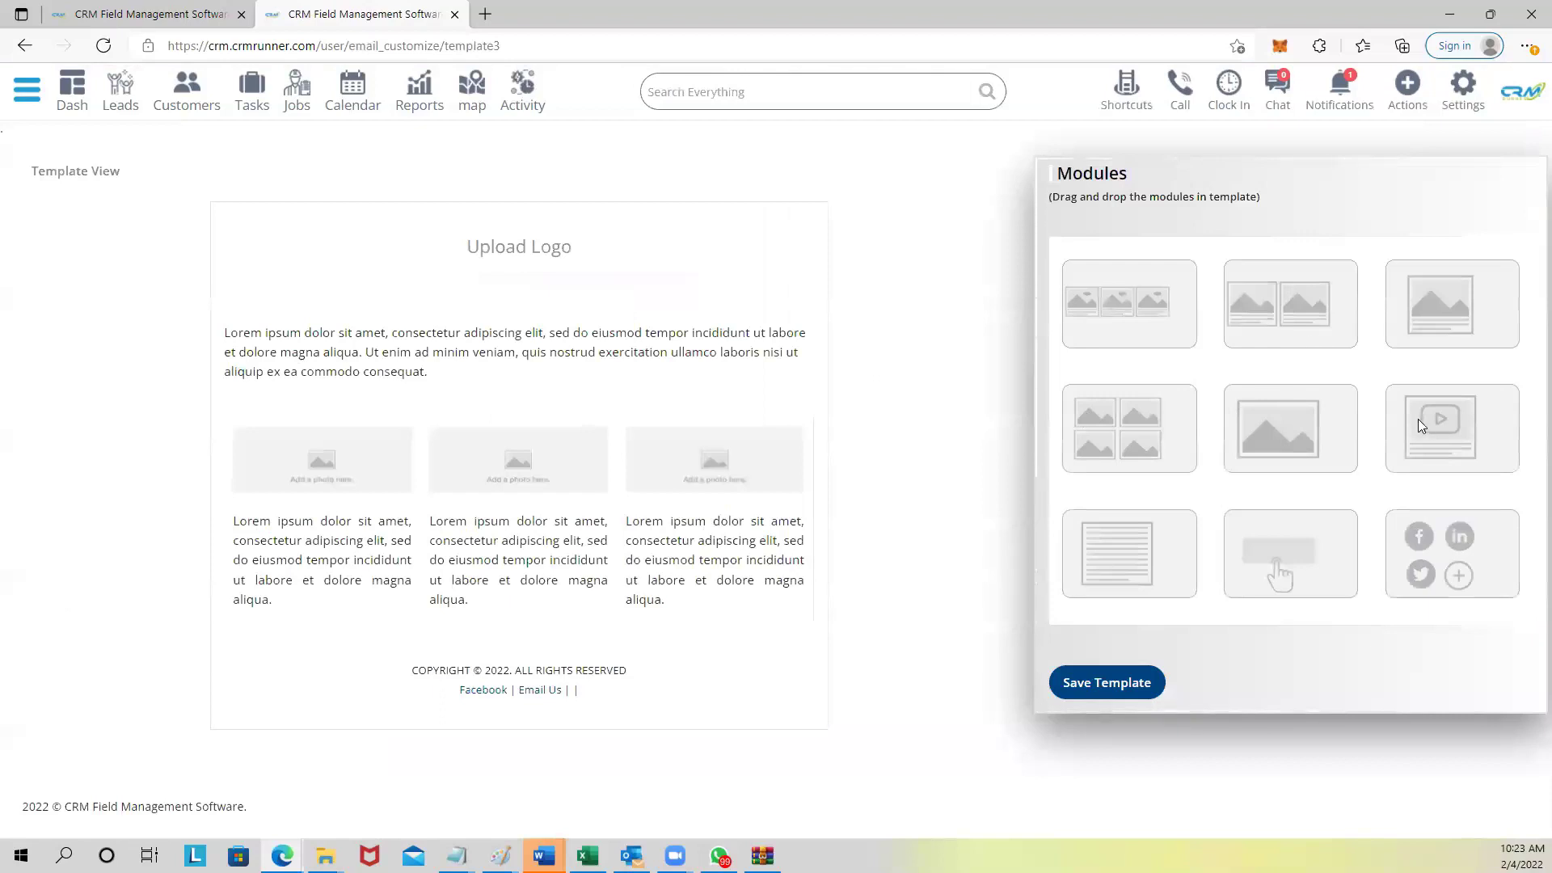
# Add a video block under the logo, try the social icons block, and show all 36 module shortcuts.
pyautogui.moveTo(1419, 424); pyautogui.dragTo(473, 331)
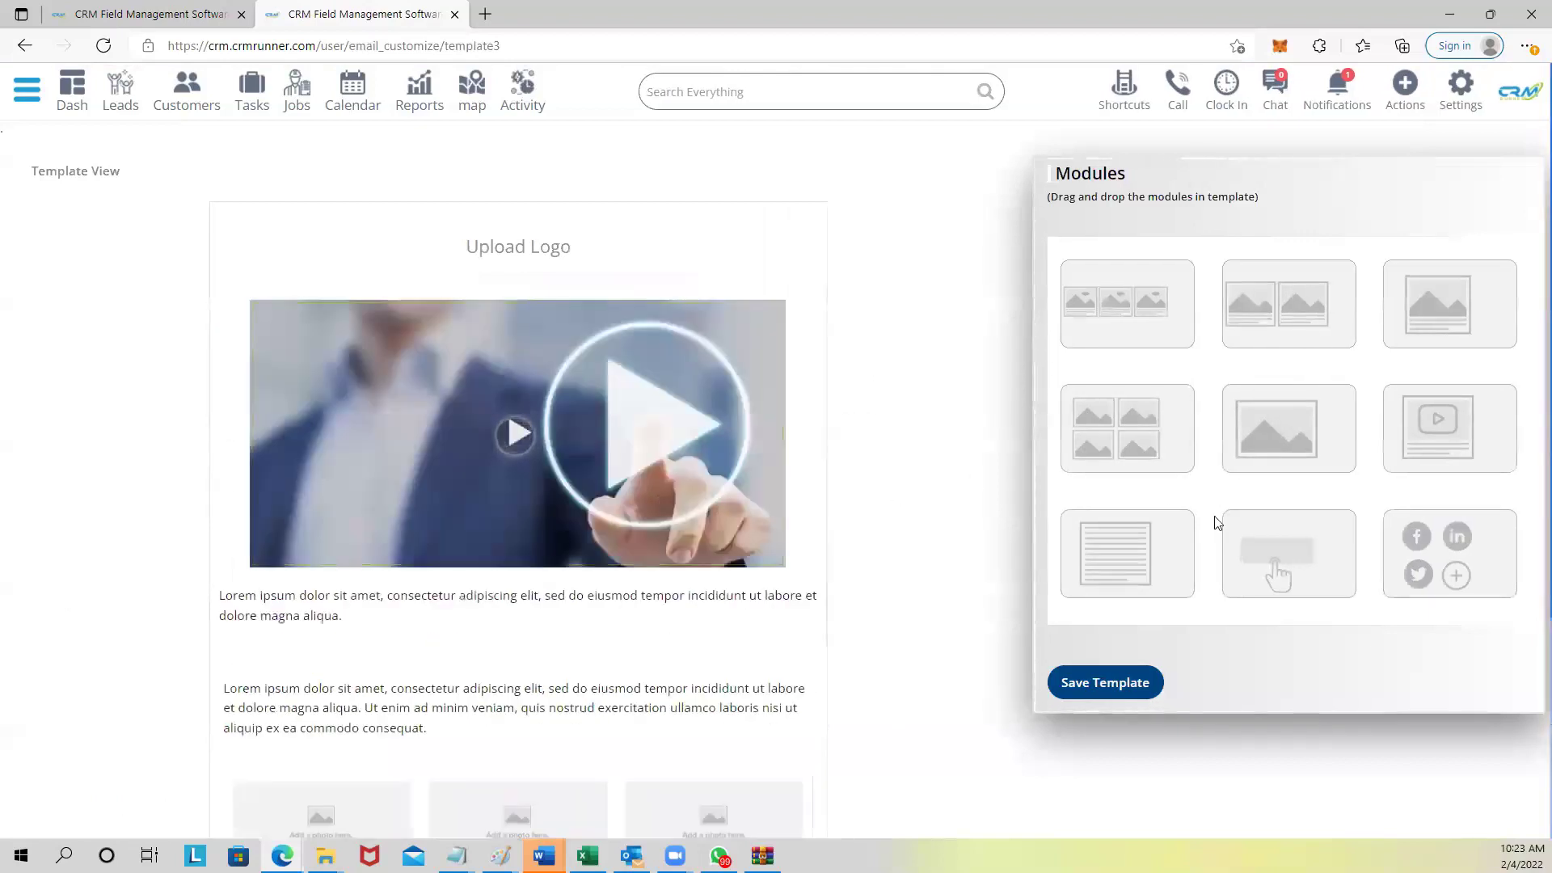
pyautogui.moveTo(1461, 563); pyautogui.dragTo(537, 765)
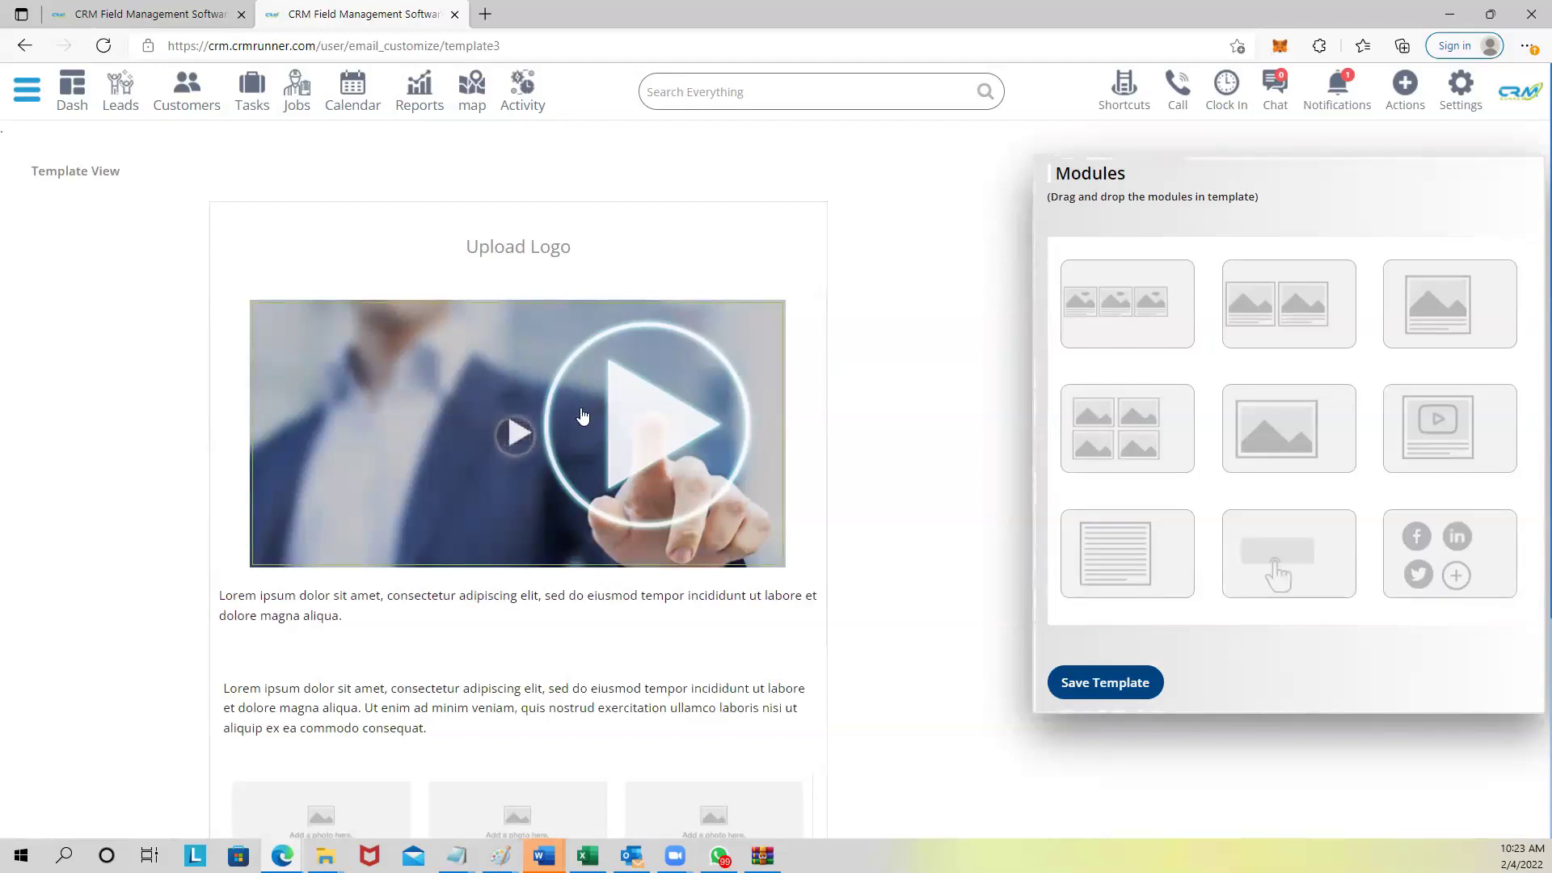
pyautogui.scroll(-1, 574, 437)
pyautogui.scroll(2, 575, 438)
pyautogui.click(1138, 87)
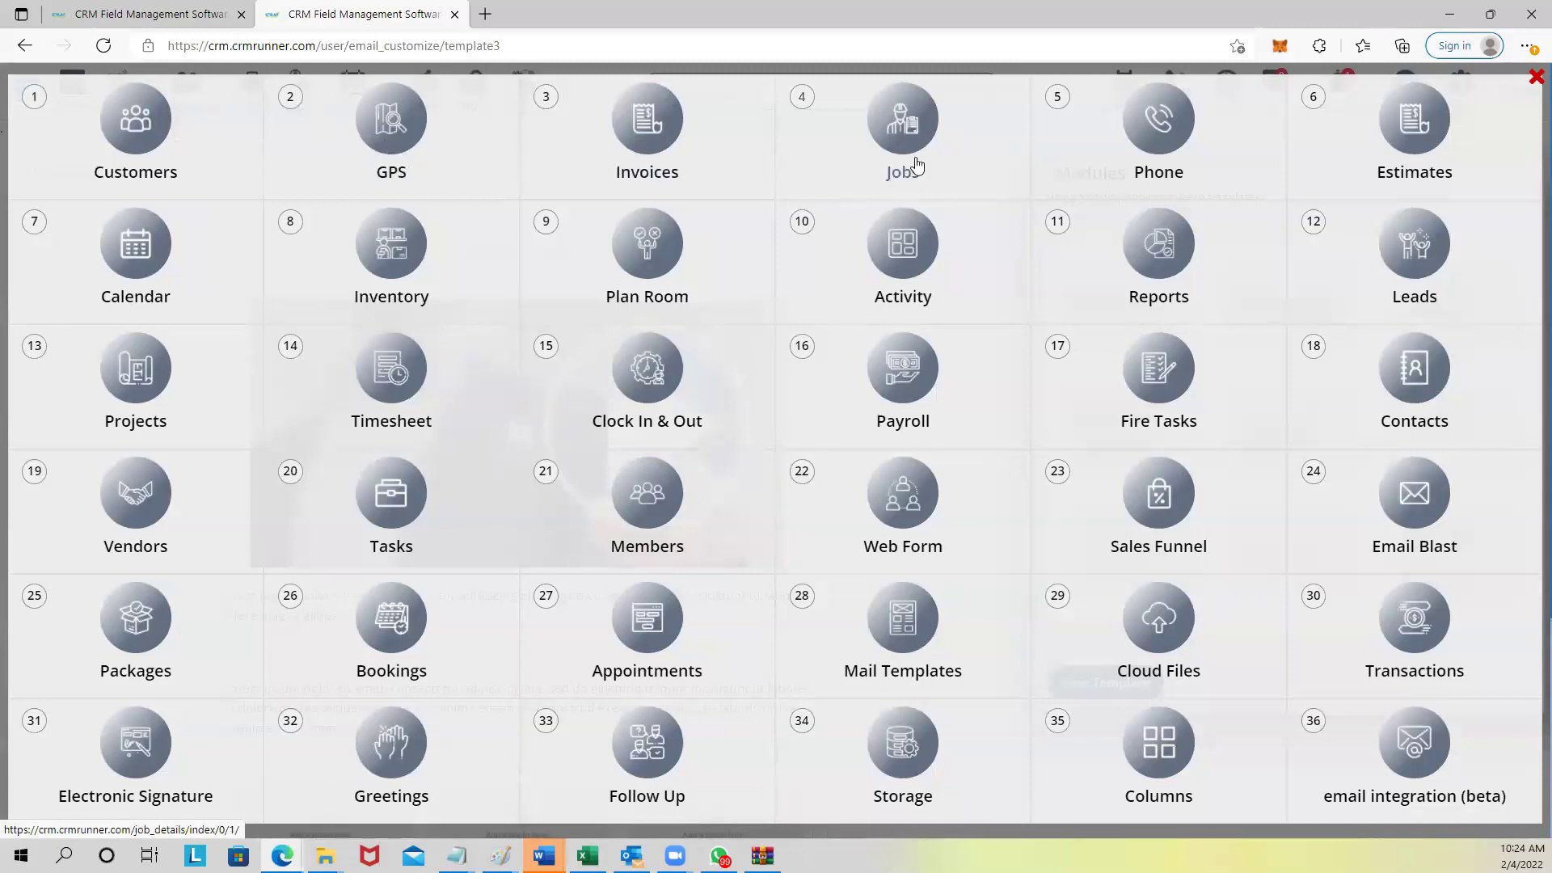
# Close the Shortcuts overlay, reopen it briefly, and close it again.
pyautogui.click(1533, 84)
pyautogui.click(1115, 89)
pyautogui.click(1534, 86)
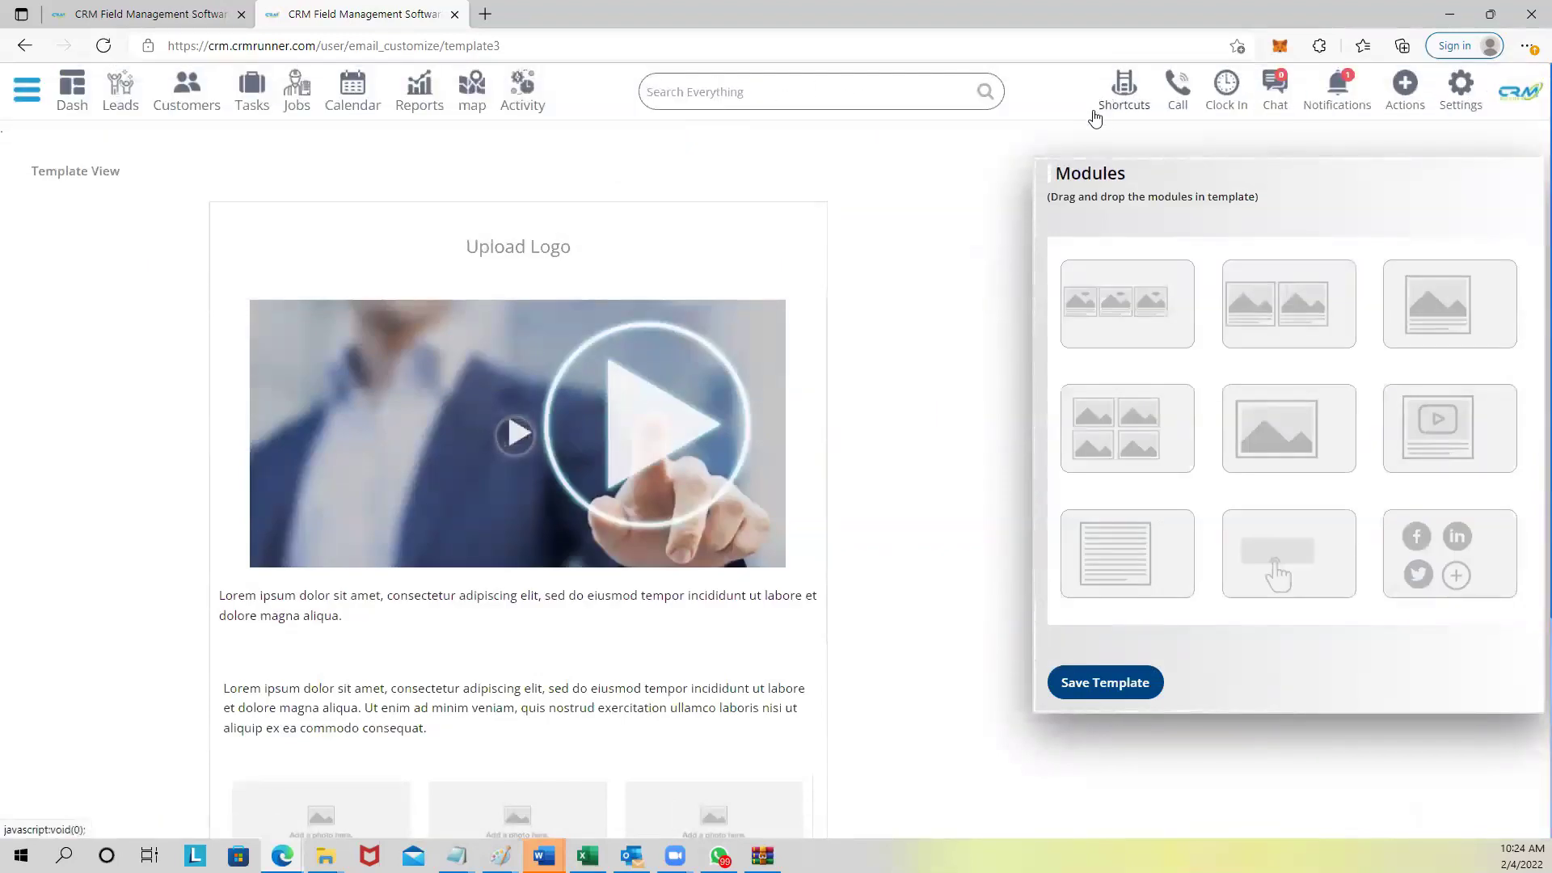
# Search for the customer by name, open their record, and browse attachments, invoices and estimates.
pyautogui.write('david')
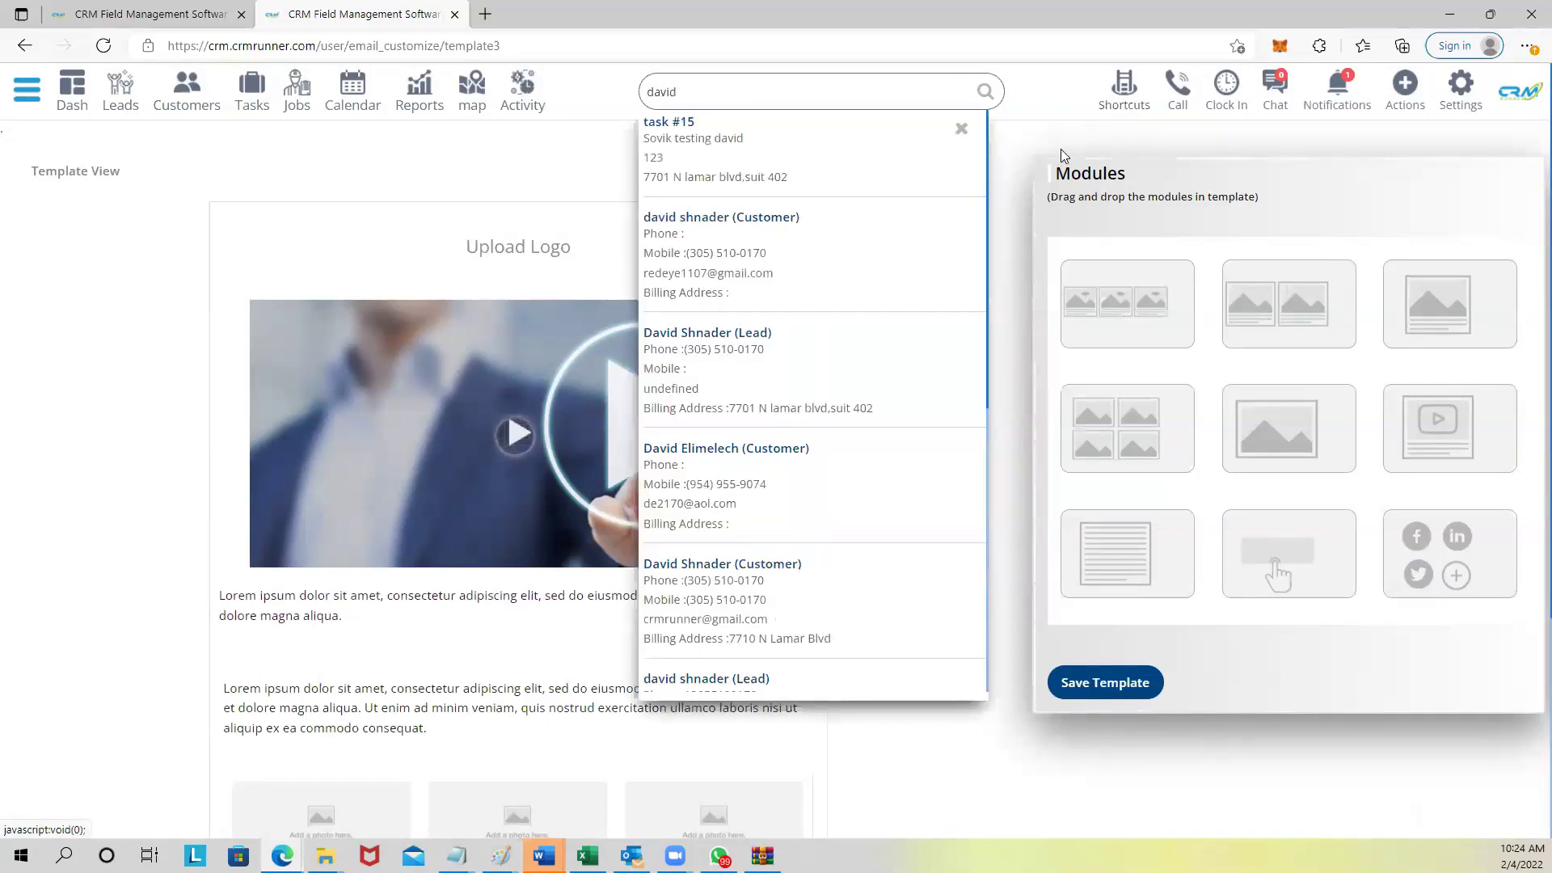
pyautogui.click(719, 255)
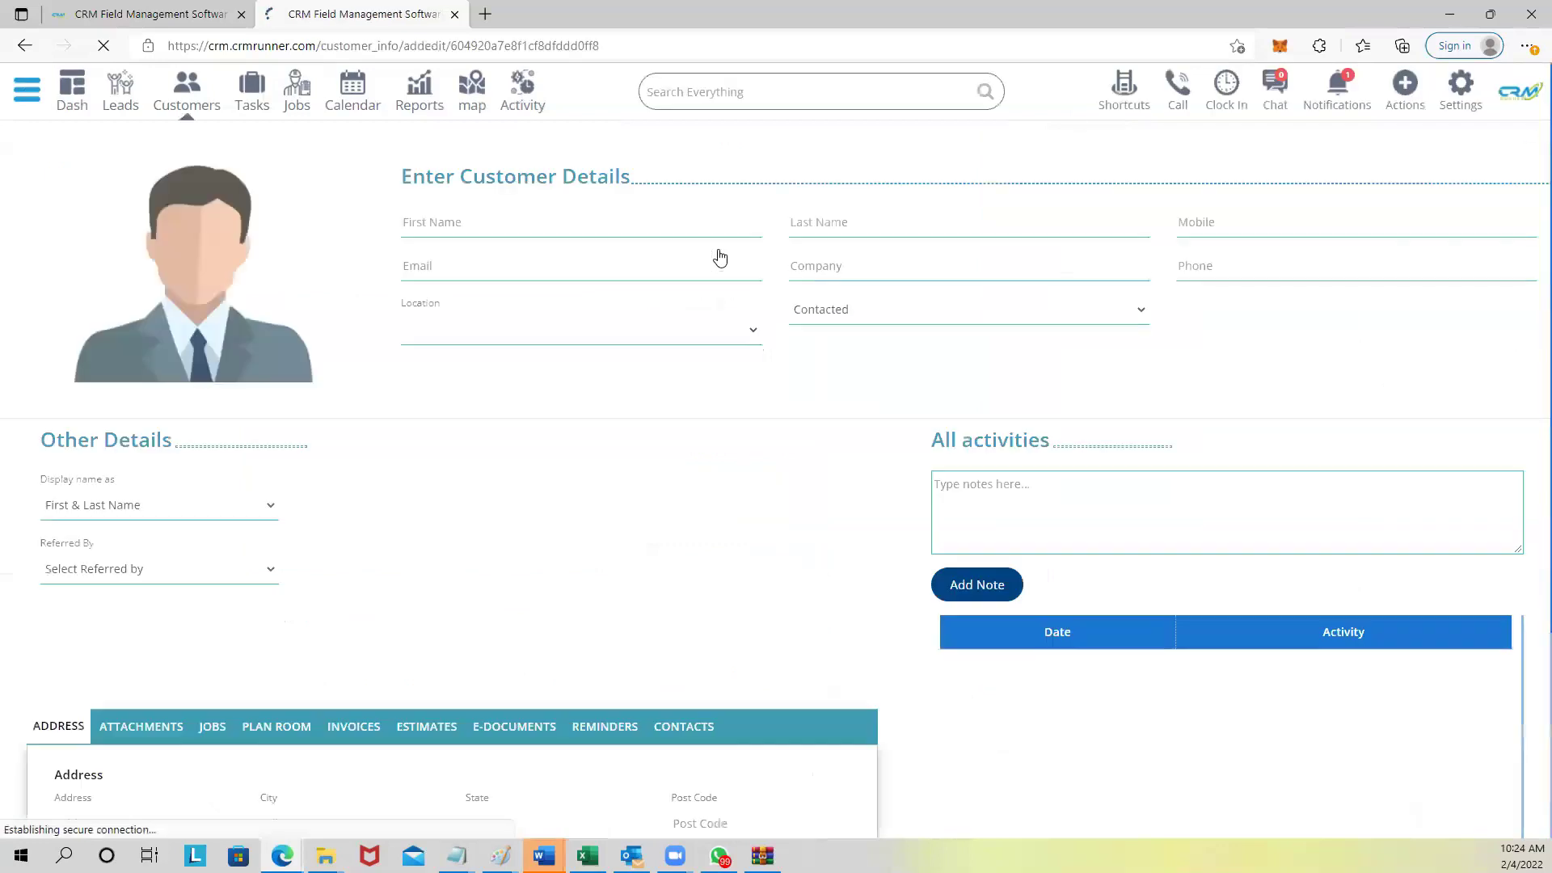
pyautogui.scroll(-3, 620, 547)
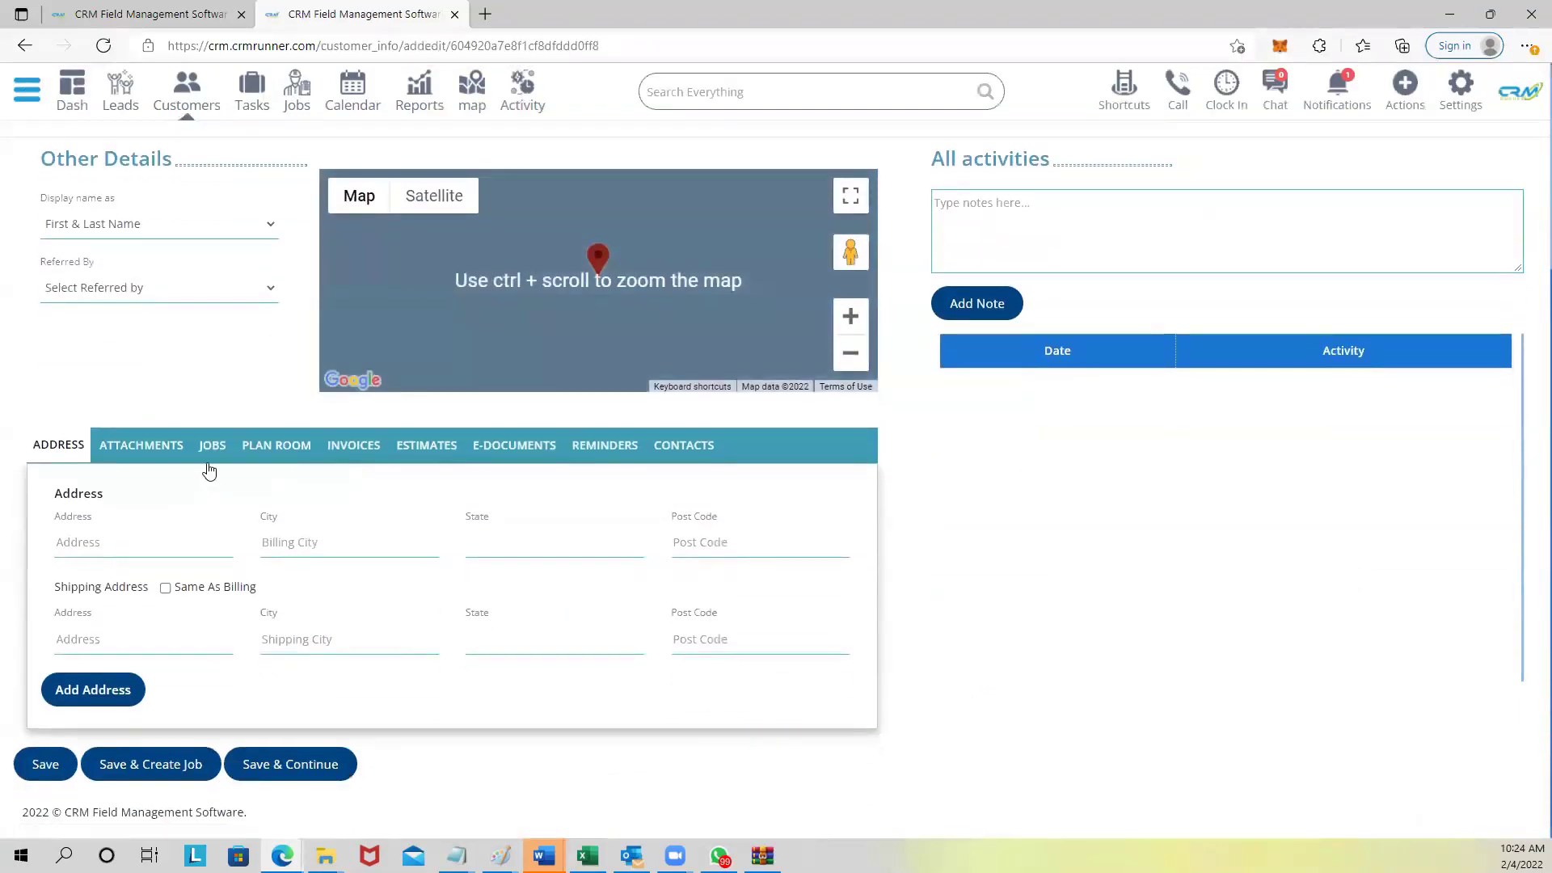
pyautogui.click(166, 446)
pyautogui.click(357, 445)
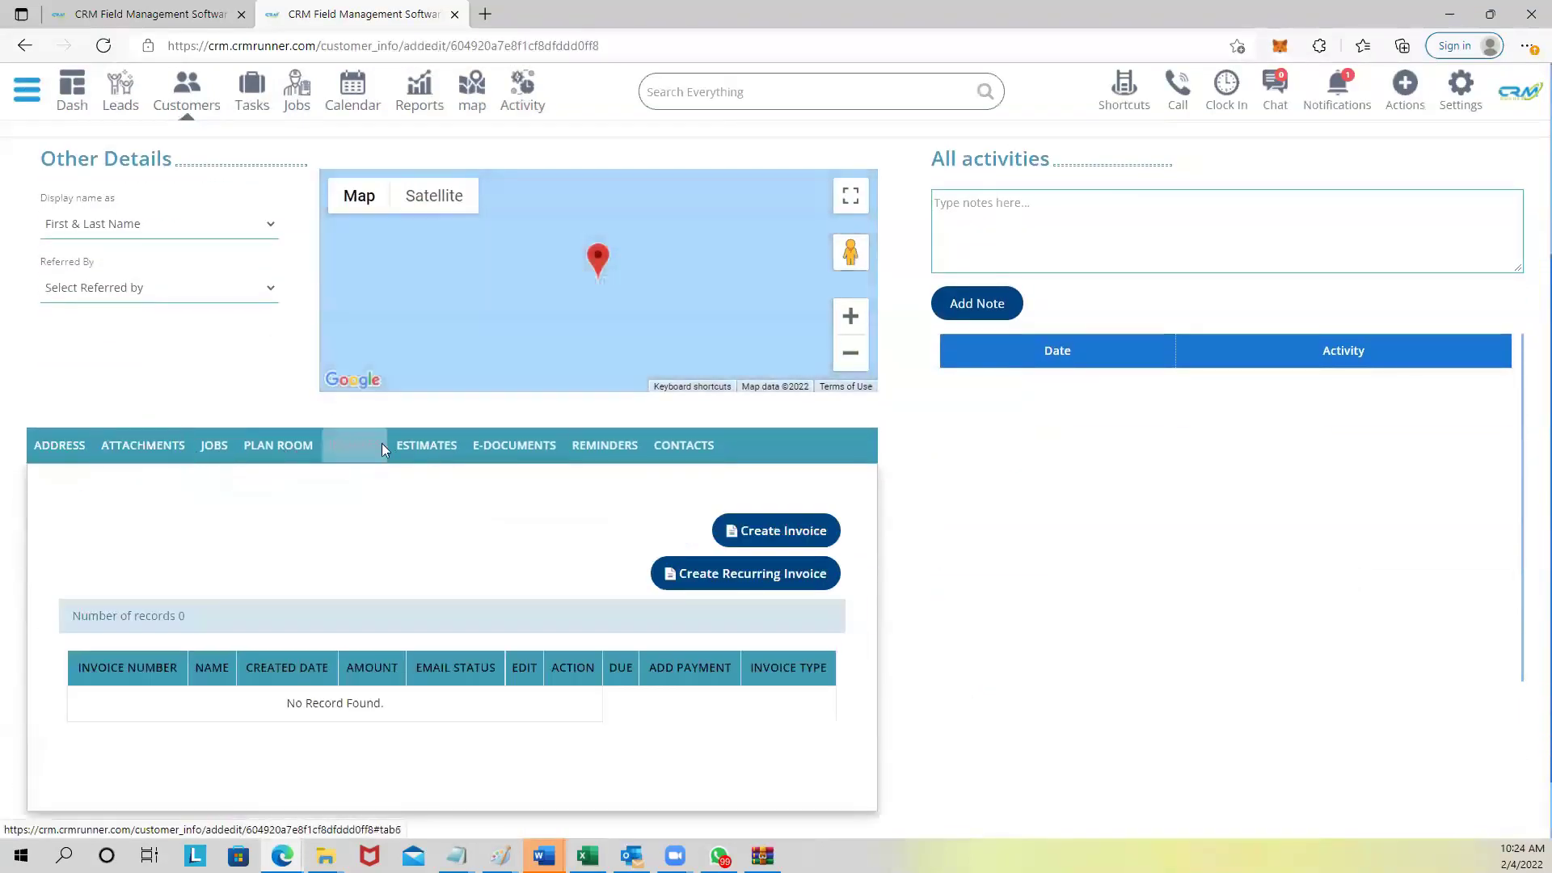
pyautogui.click(428, 445)
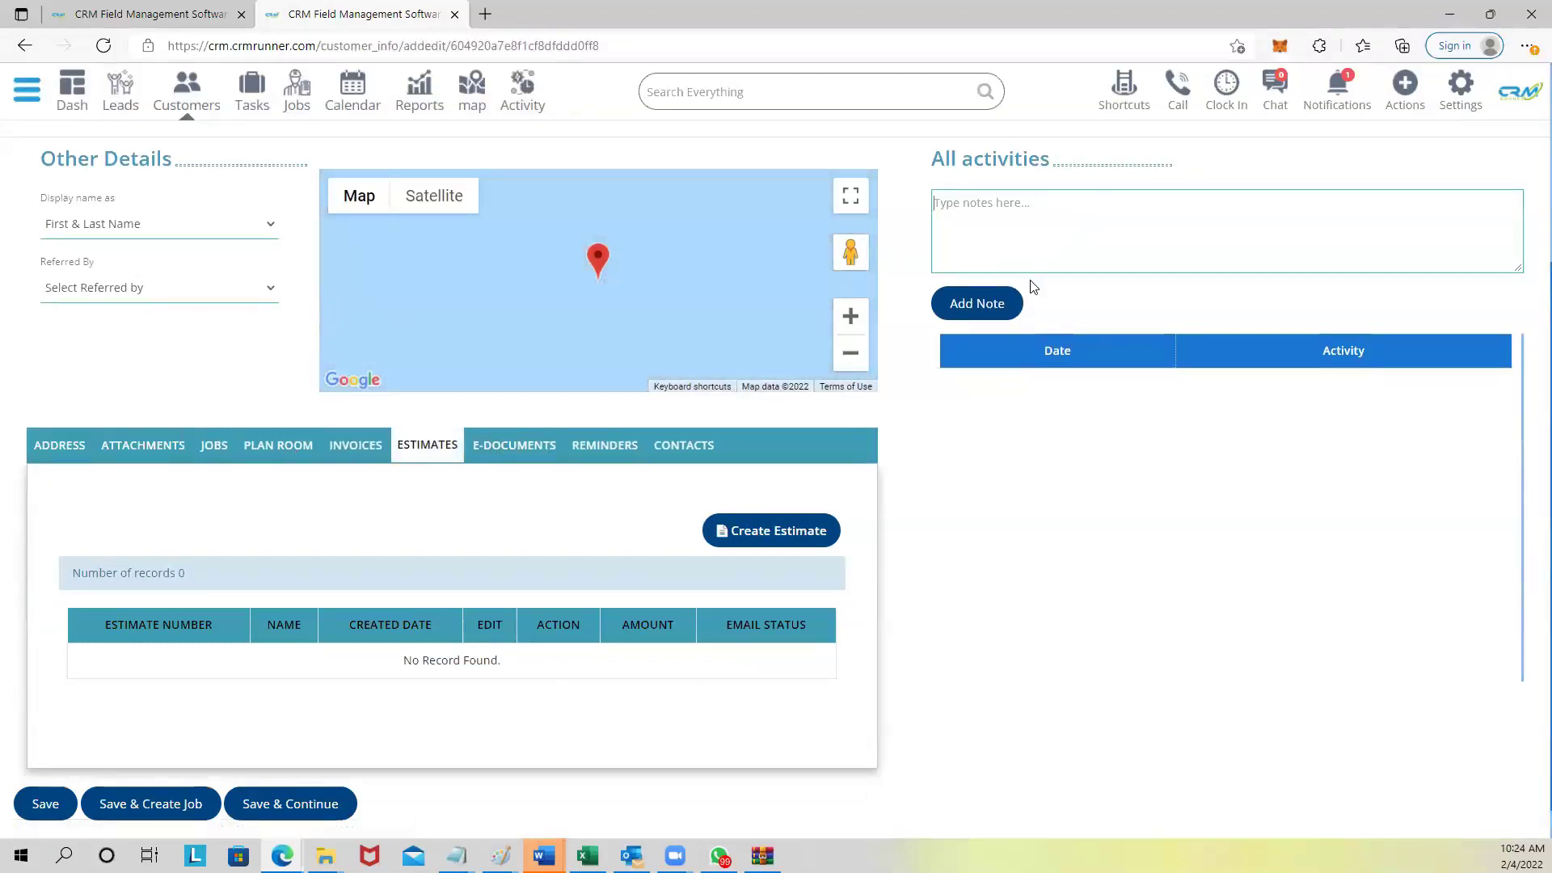
pyautogui.scroll(3, 1030, 289)
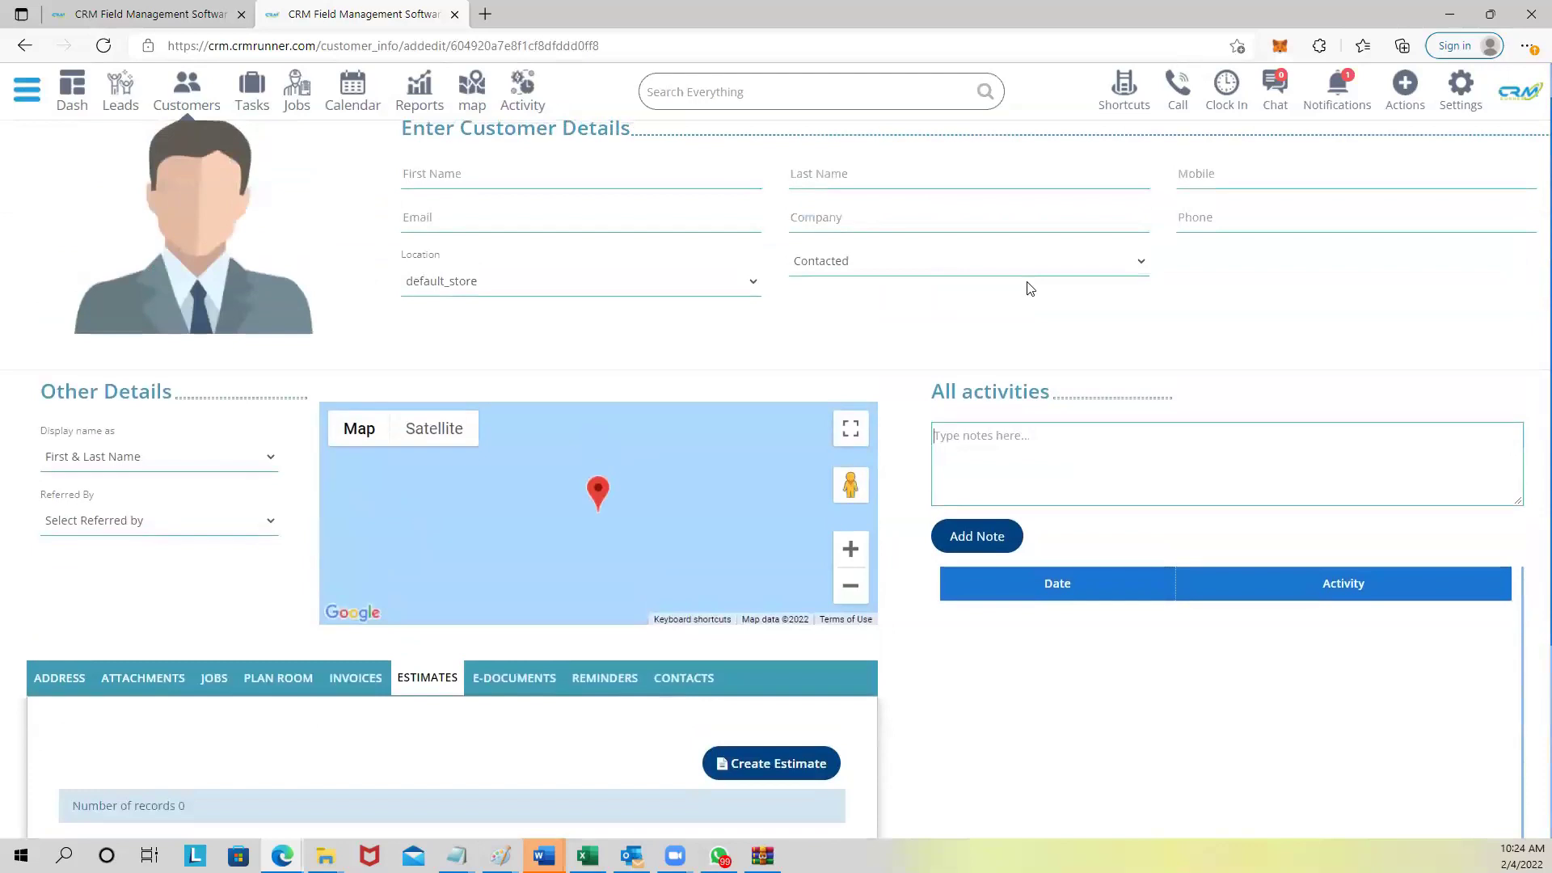
# Add a 'hello' note to the customer's activities and check that it was logged.
pyautogui.write('hello')
pyautogui.click(1017, 554)
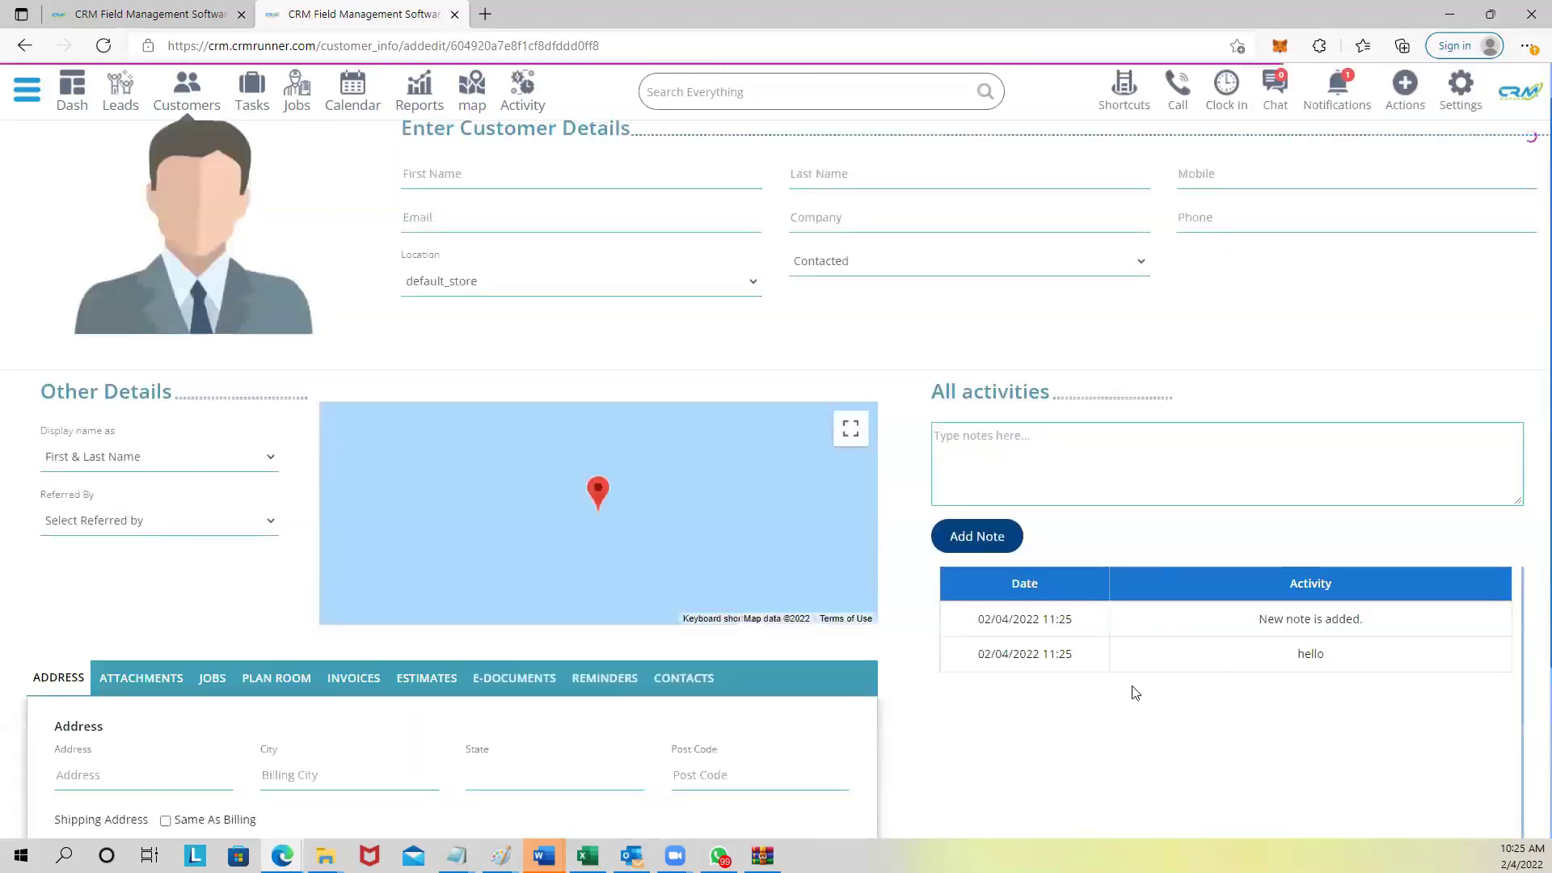
pyautogui.moveTo(1259, 620); pyautogui.dragTo(1369, 640)
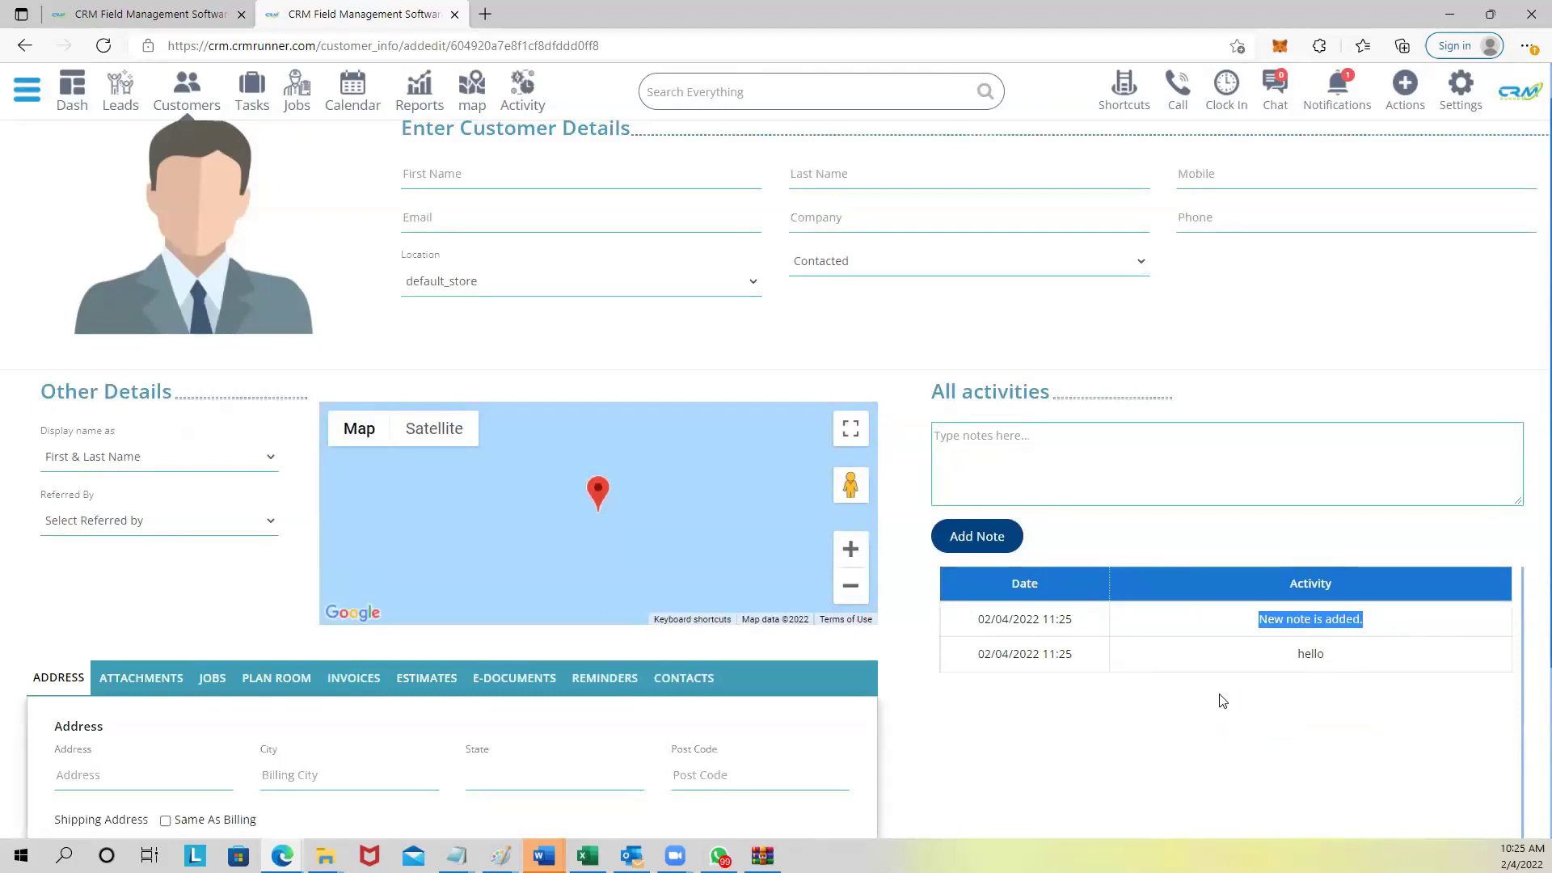
pyautogui.scroll(-1, 1164, 643)
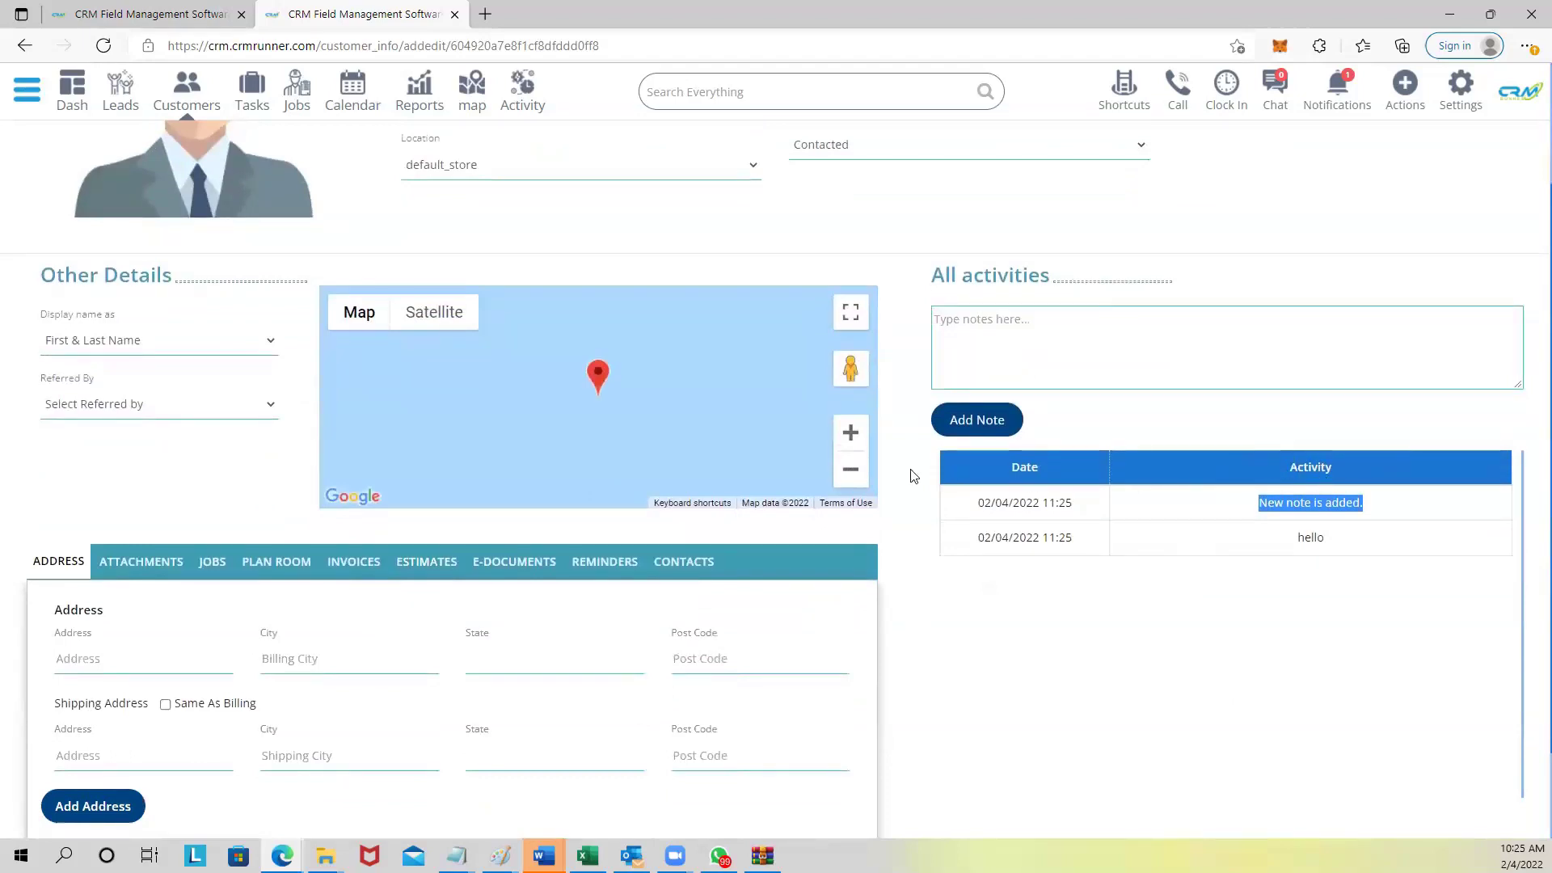
pyautogui.scroll(2, 685, 359)
pyautogui.click(528, 88)
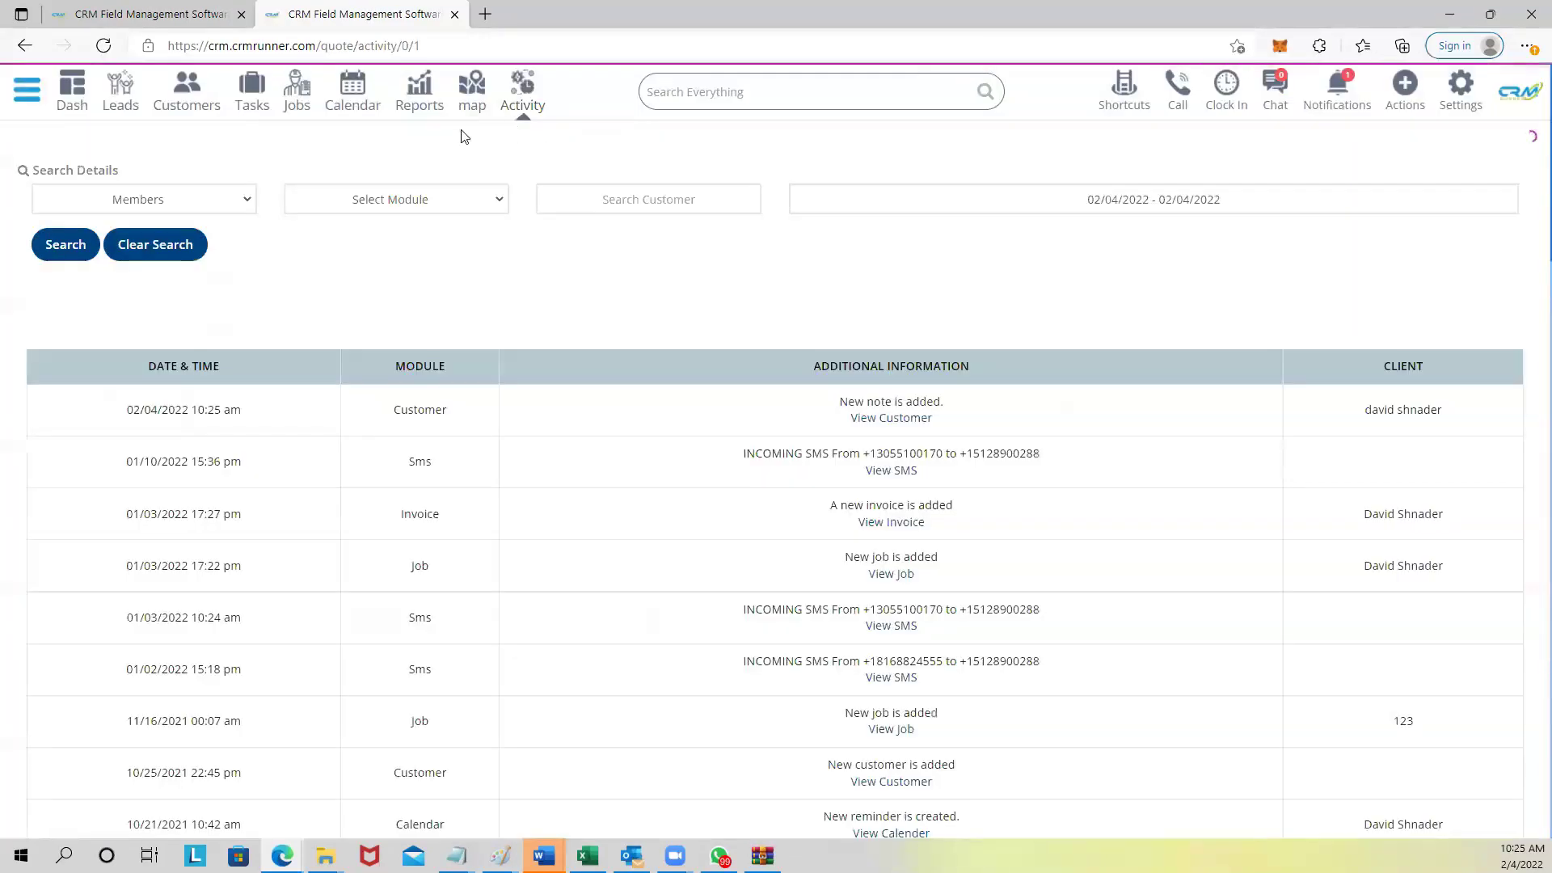
# Filter the activity log to one team member, look at the module filter, then go to Reports.
pyautogui.click(149, 200)
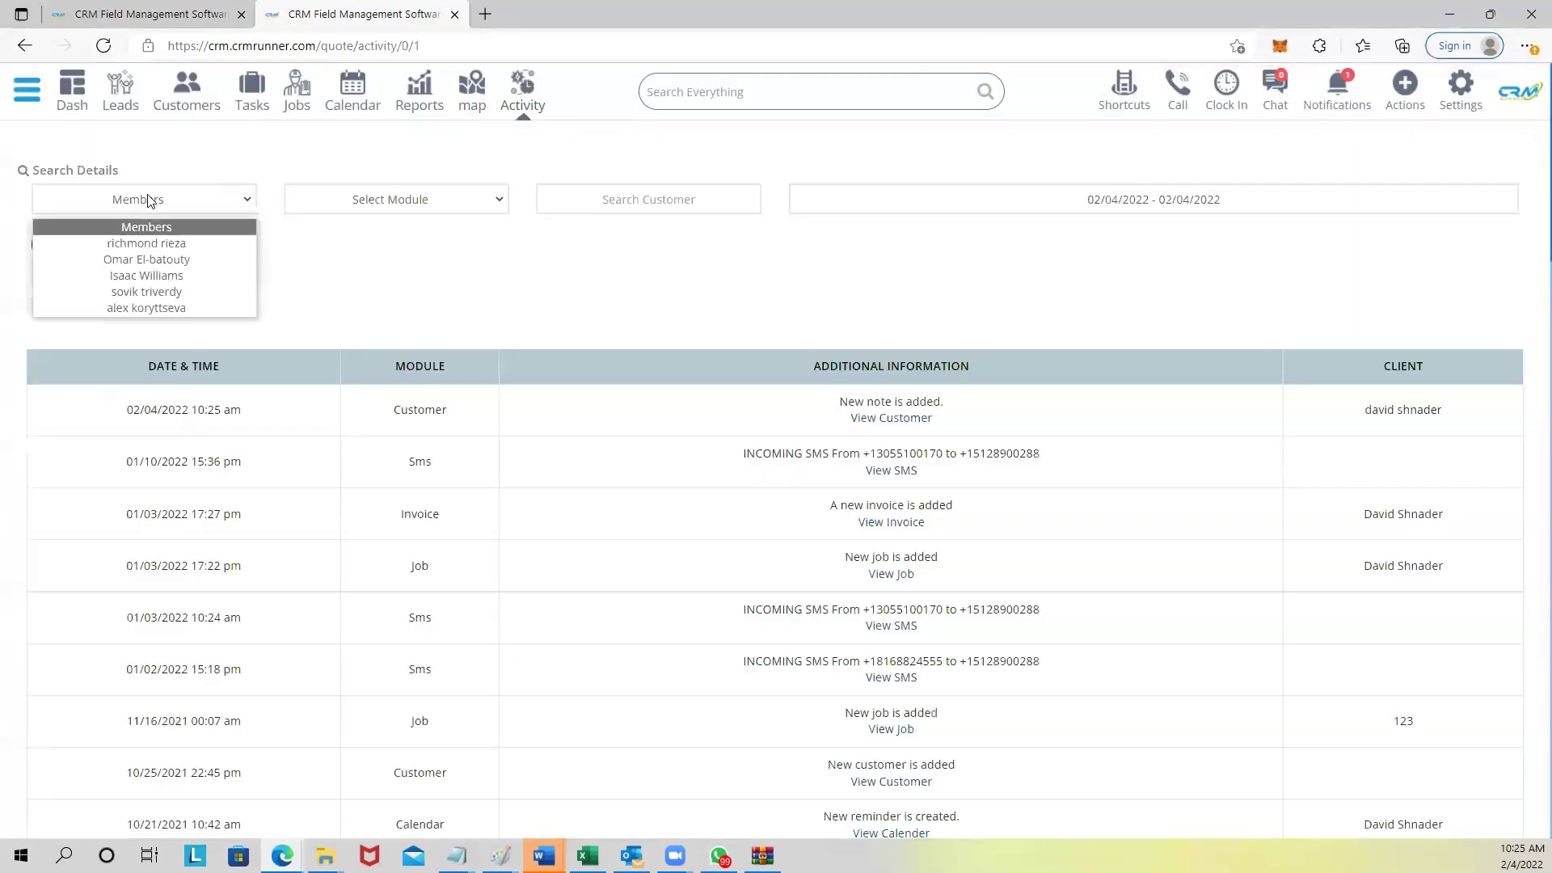
pyautogui.click(143, 244)
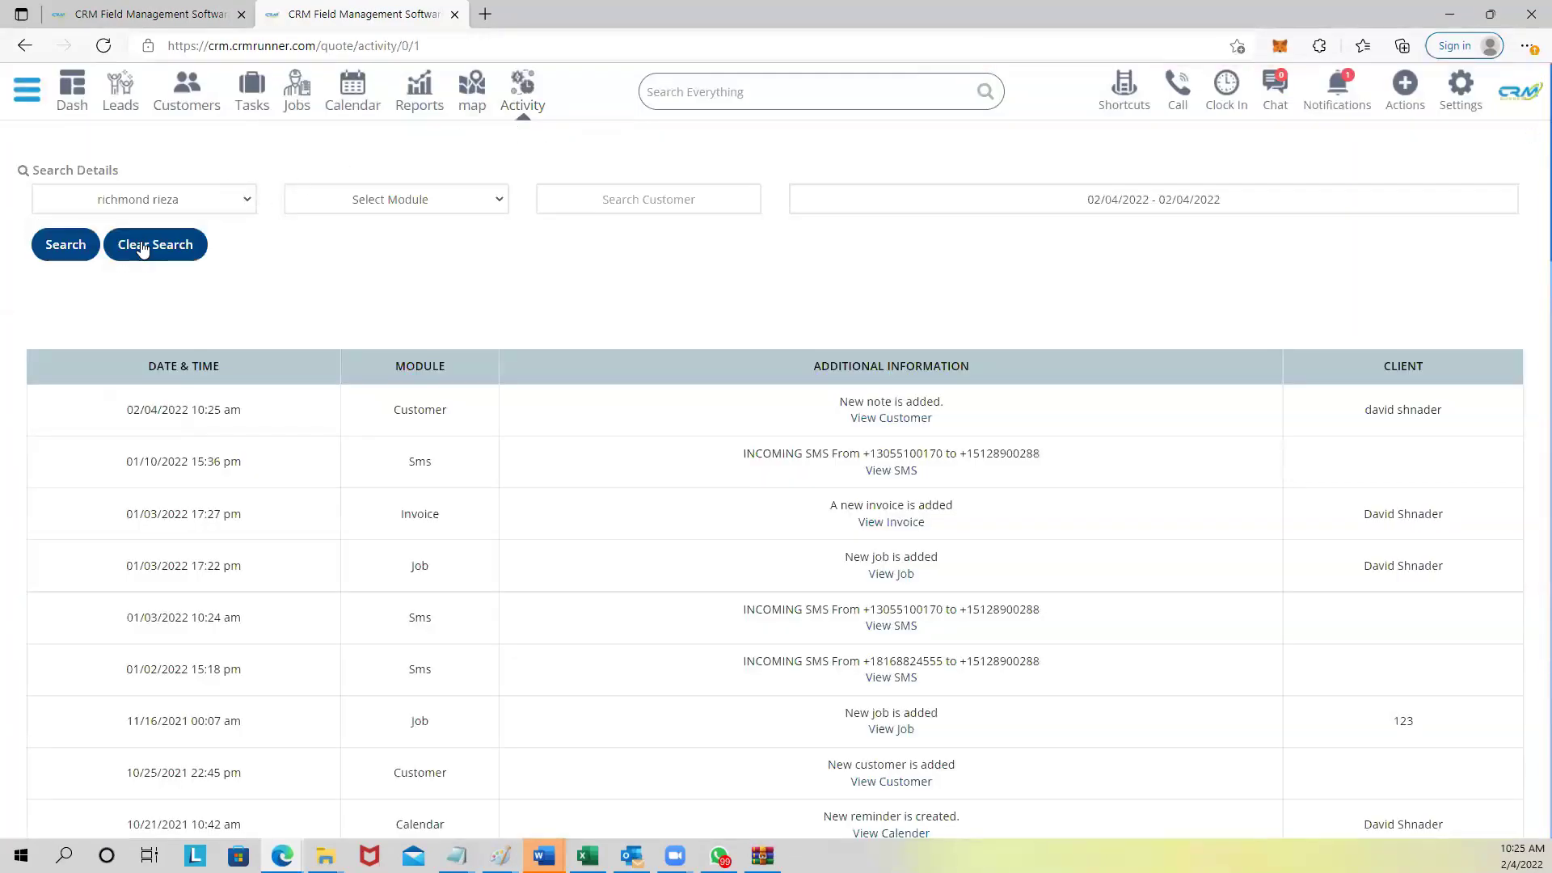
pyautogui.click(422, 202)
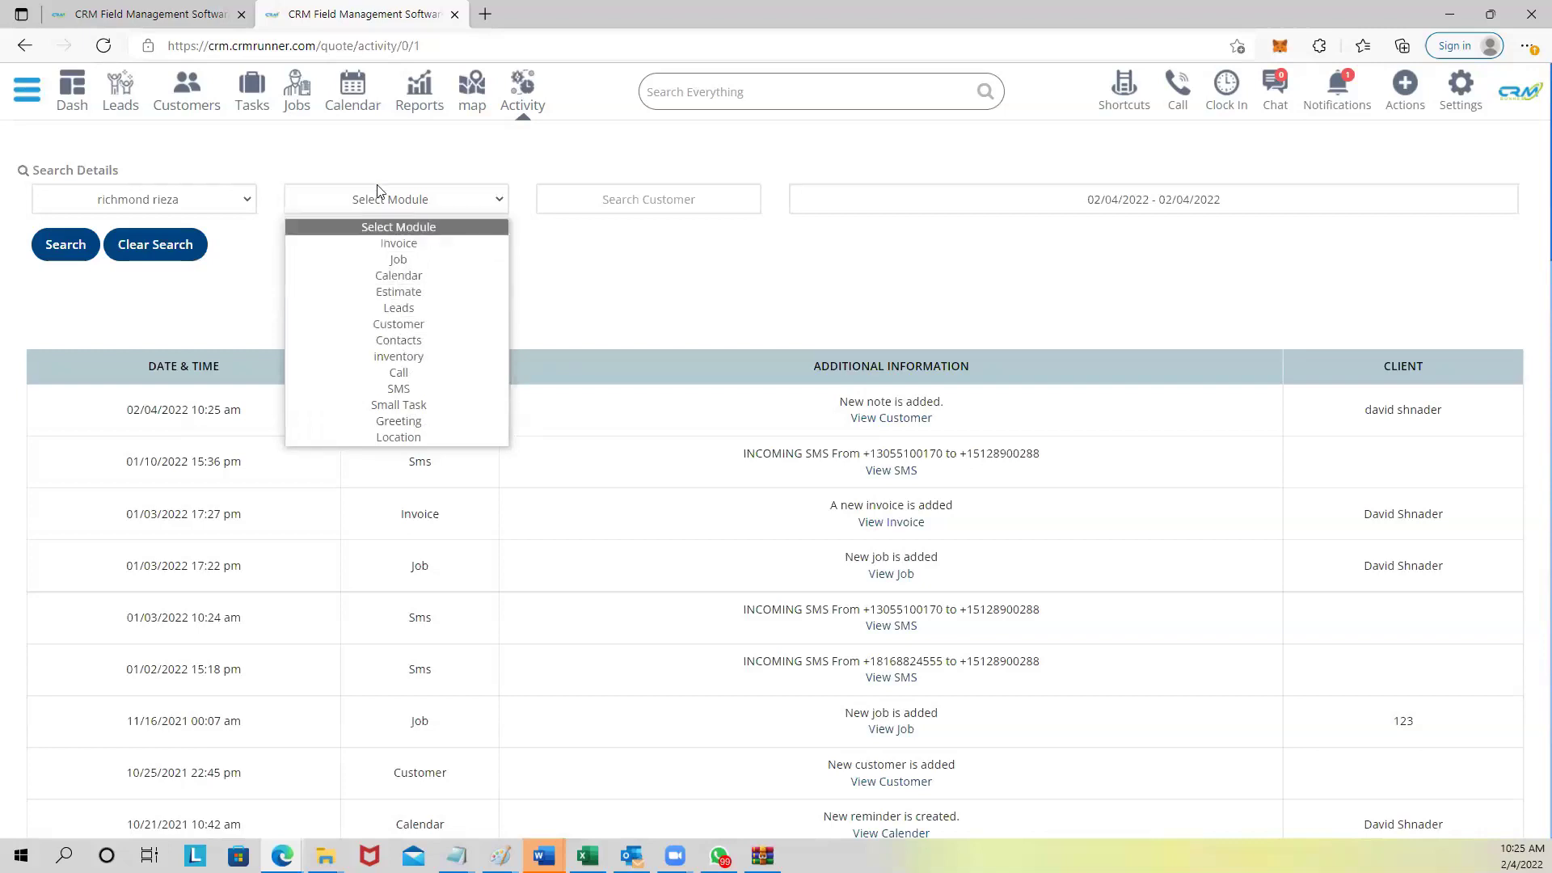
pyautogui.click(407, 97)
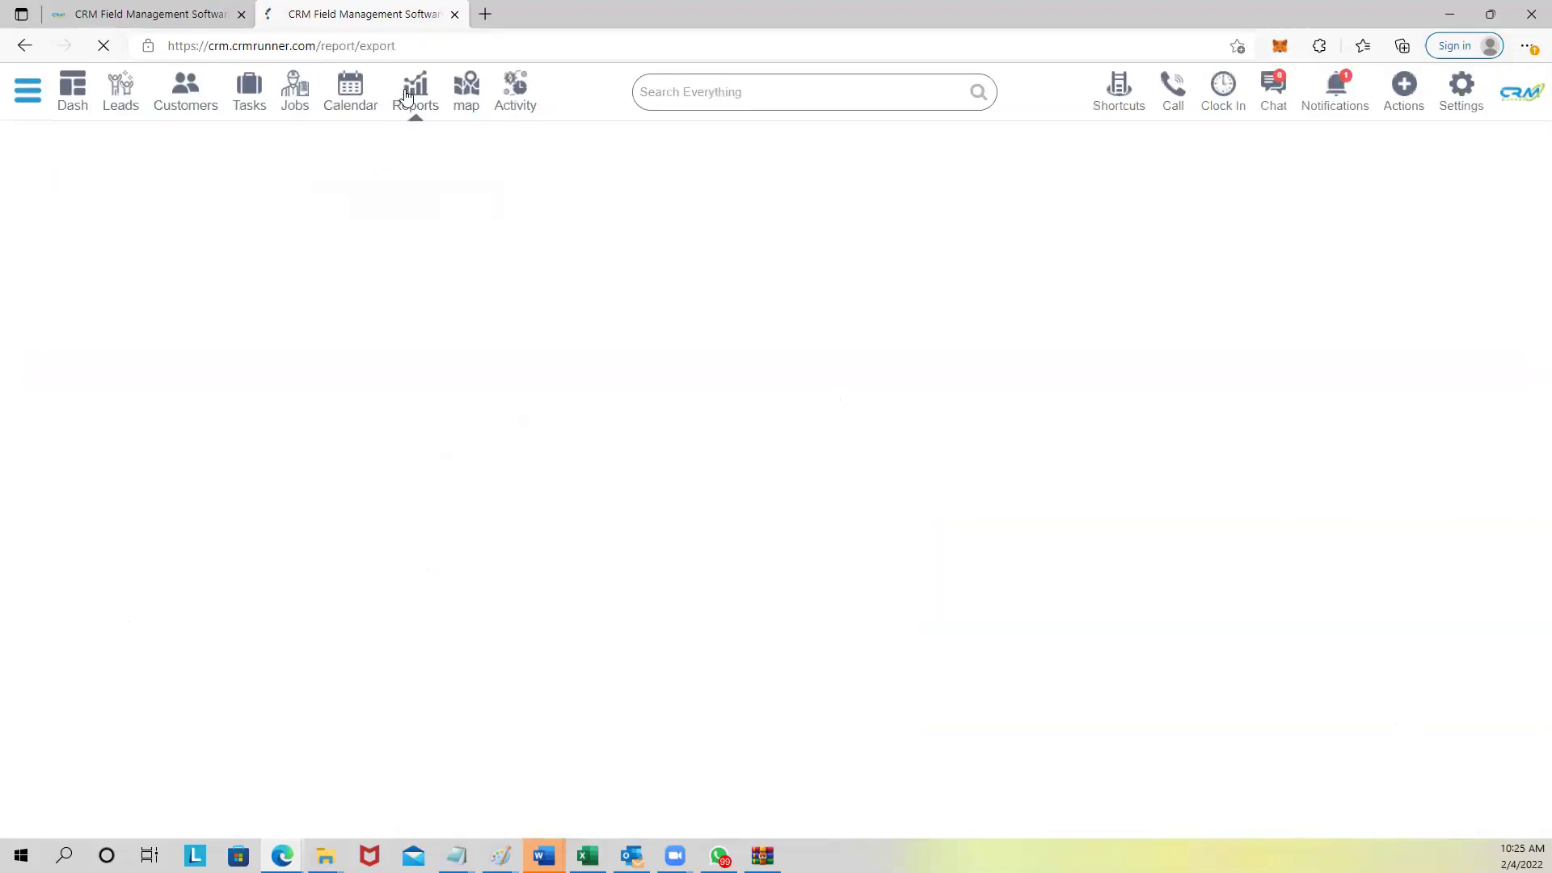
# Base the new report on the Invoices module and select the Client Name and Invoice Number columns.
pyautogui.click(385, 271)
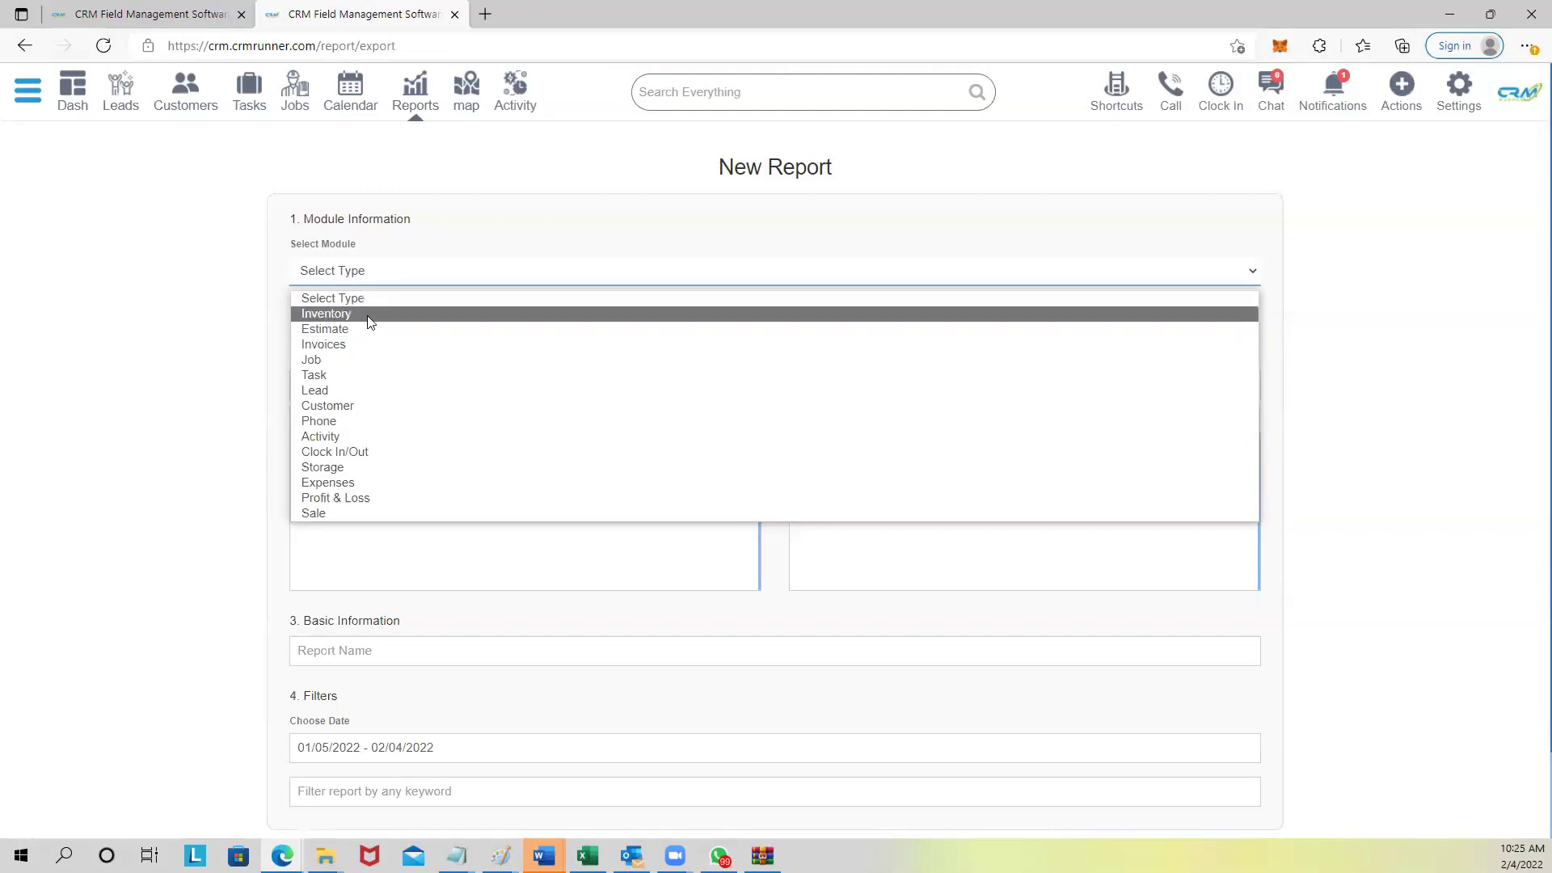
pyautogui.click(351, 341)
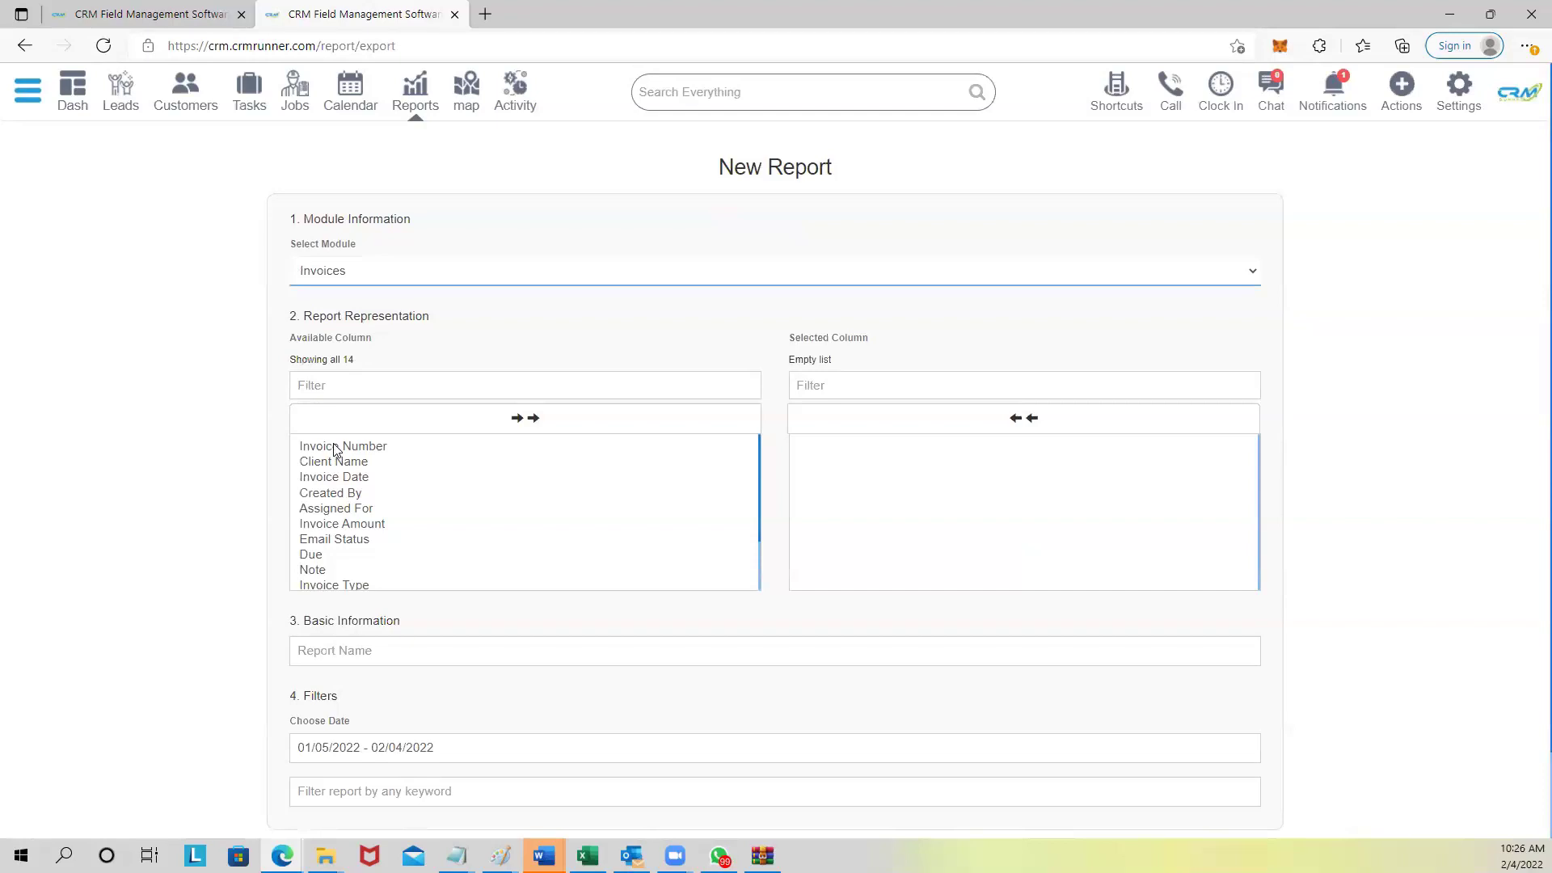
pyautogui.click(335, 461)
pyautogui.click(335, 447)
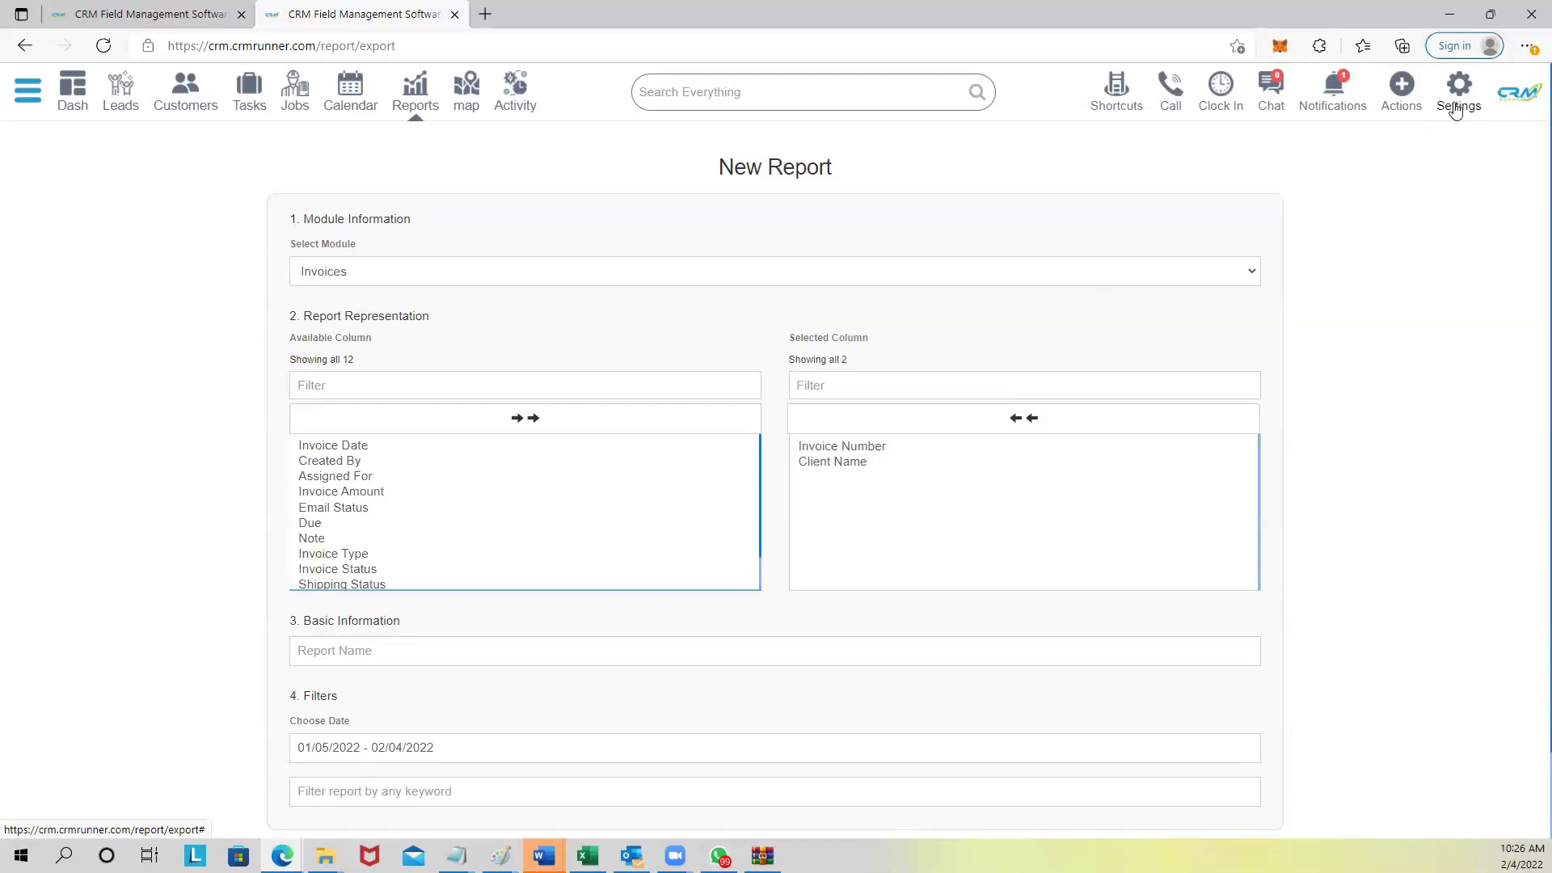
# Log out from the settings menu and follow the logo to the crmrunner.com homepage.
pyautogui.click(1457, 95)
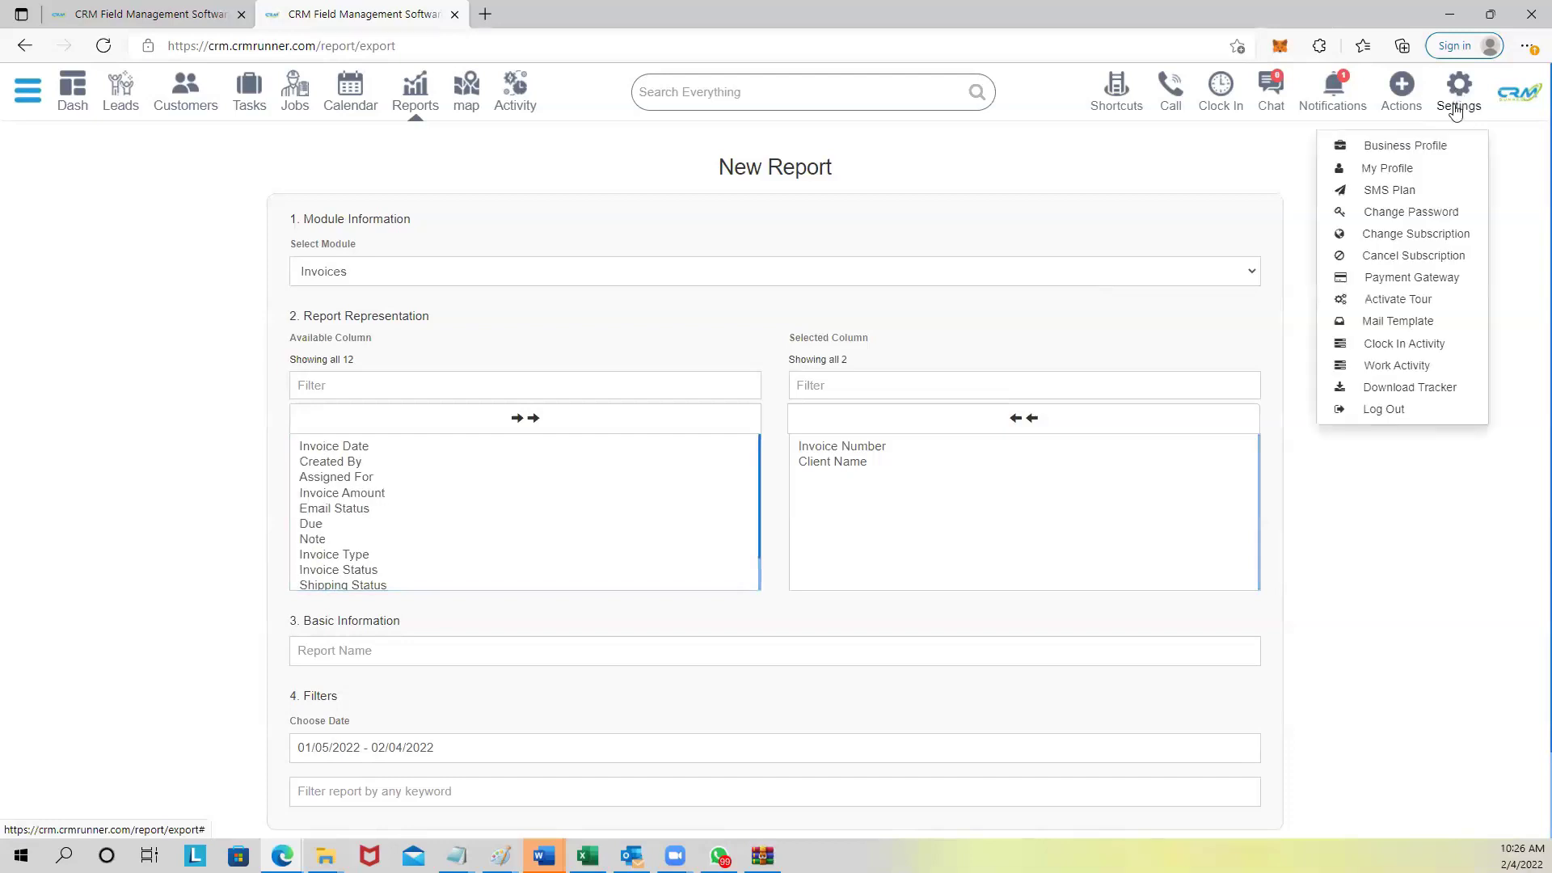
pyautogui.click(1403, 416)
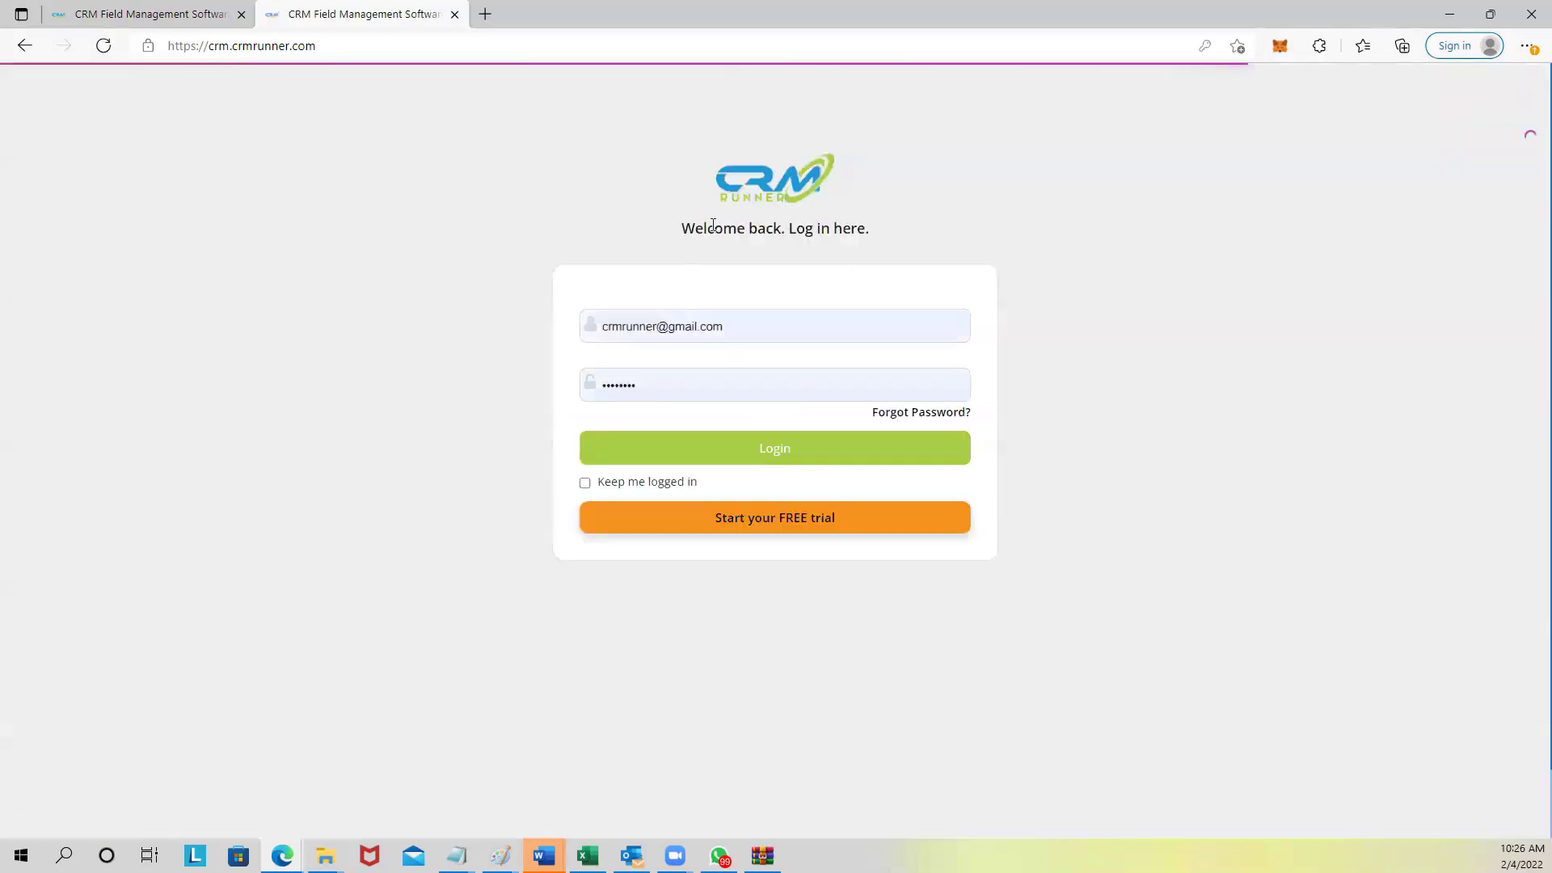
pyautogui.click(766, 194)
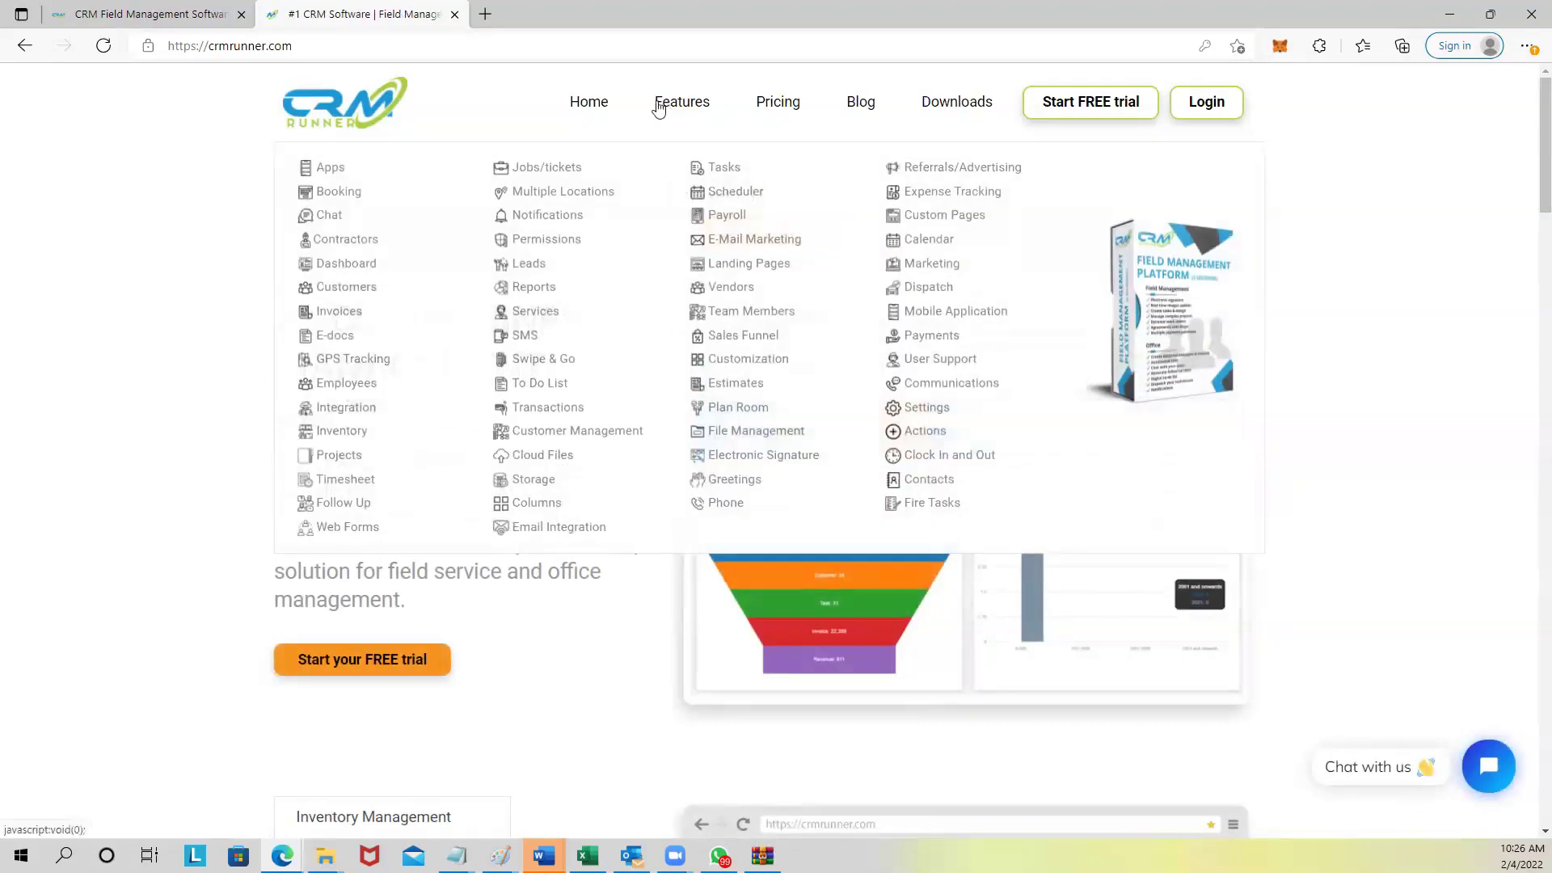
# Go to Pricing from the Features menu to see the $25/$35 Business Plan.
pyautogui.moveTo(683, 108)
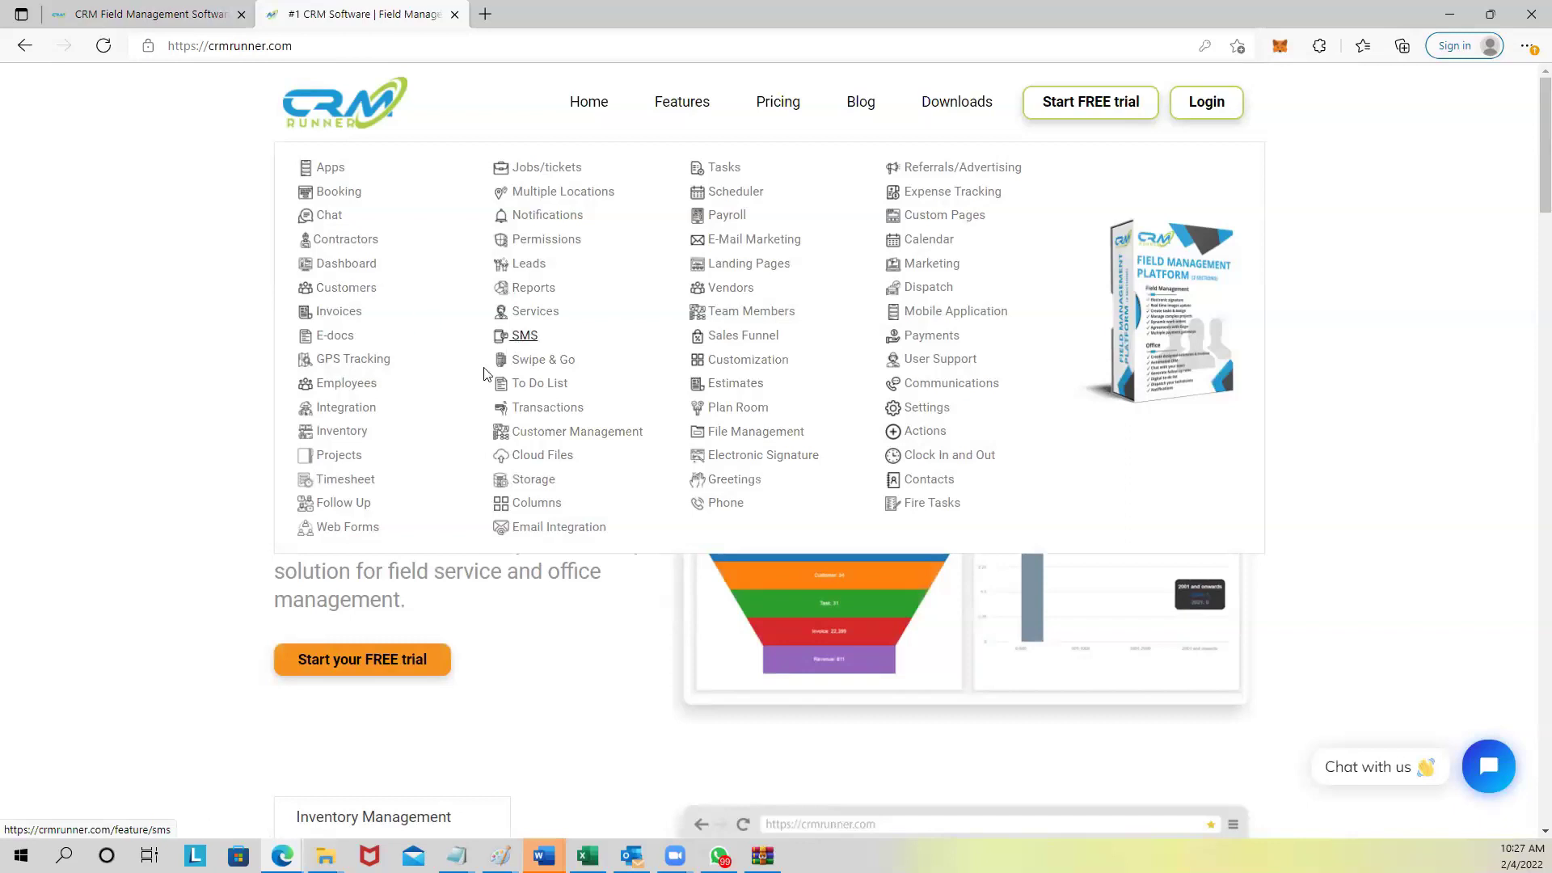
pyautogui.click(781, 103)
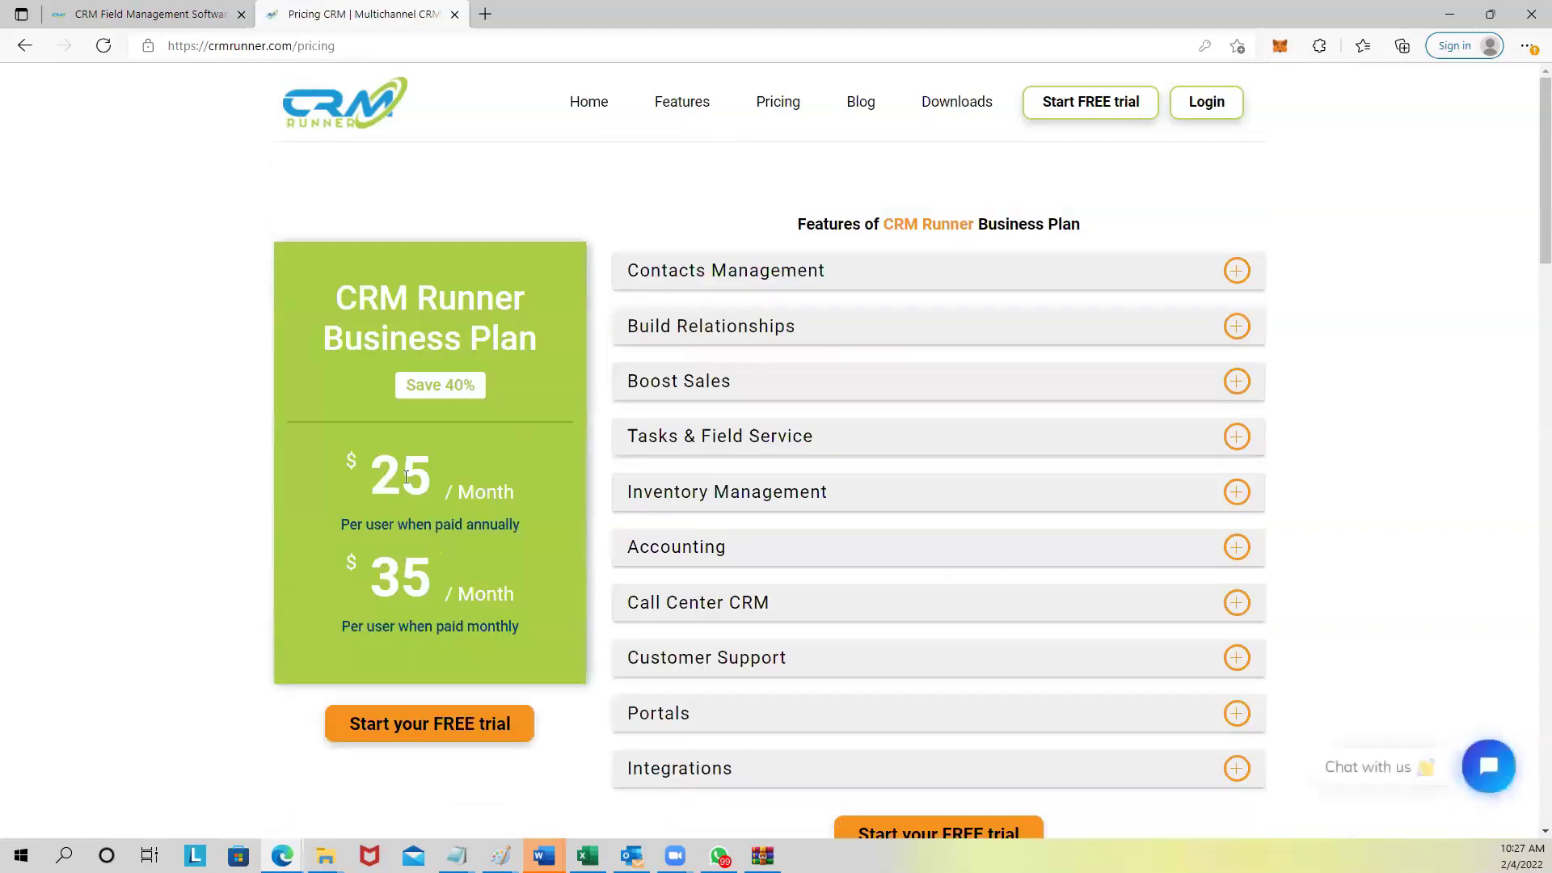
pyautogui.moveTo(389, 479); pyautogui.dragTo(516, 485)
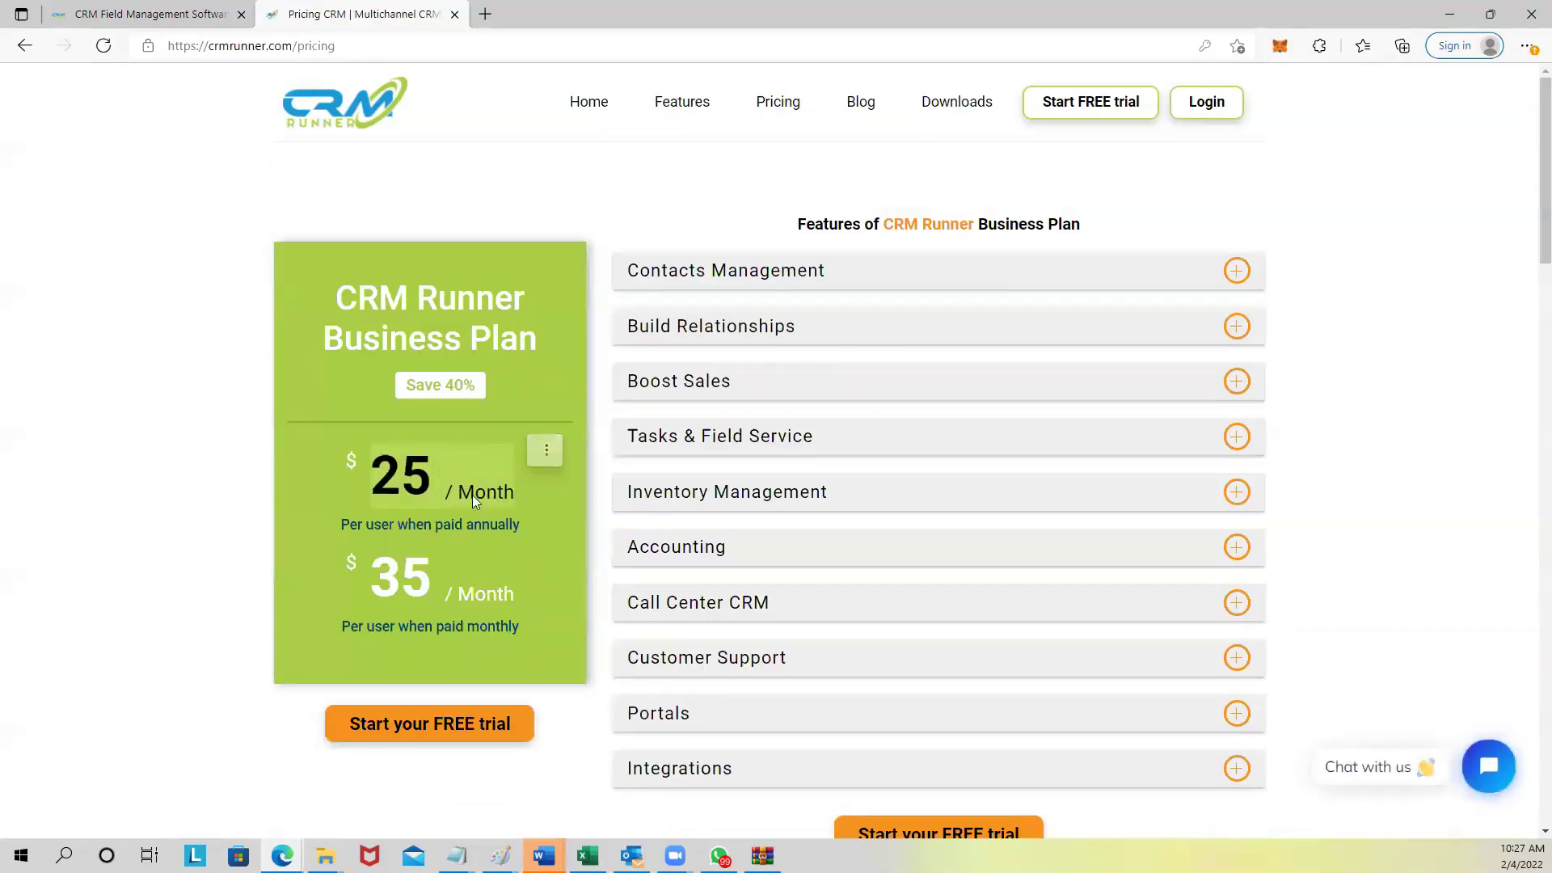
pyautogui.click(388, 527)
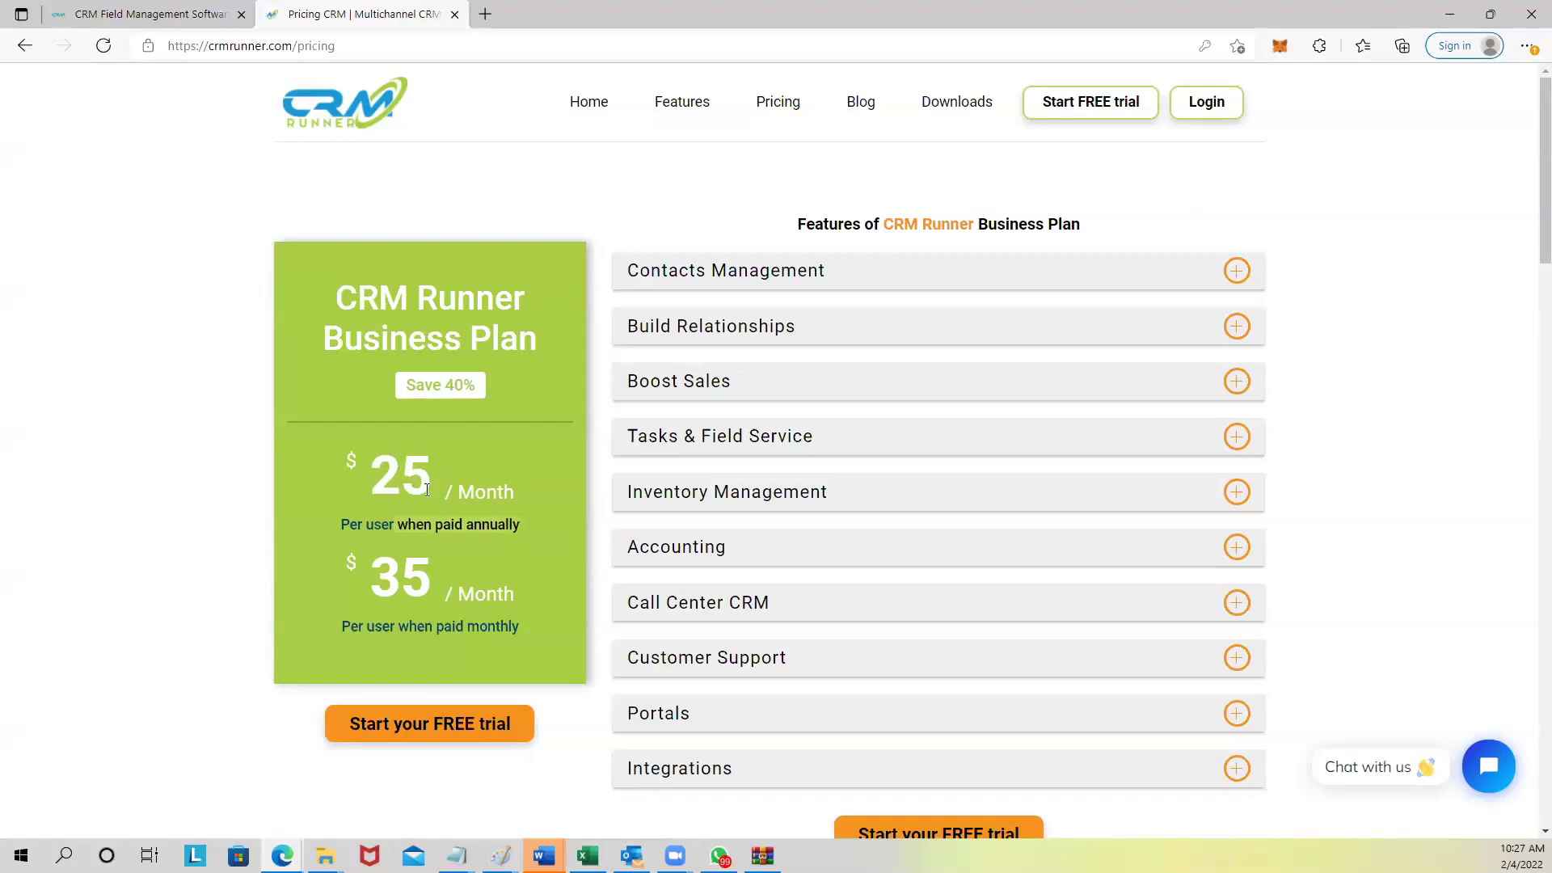
pyautogui.moveTo(385, 476); pyautogui.dragTo(433, 479)
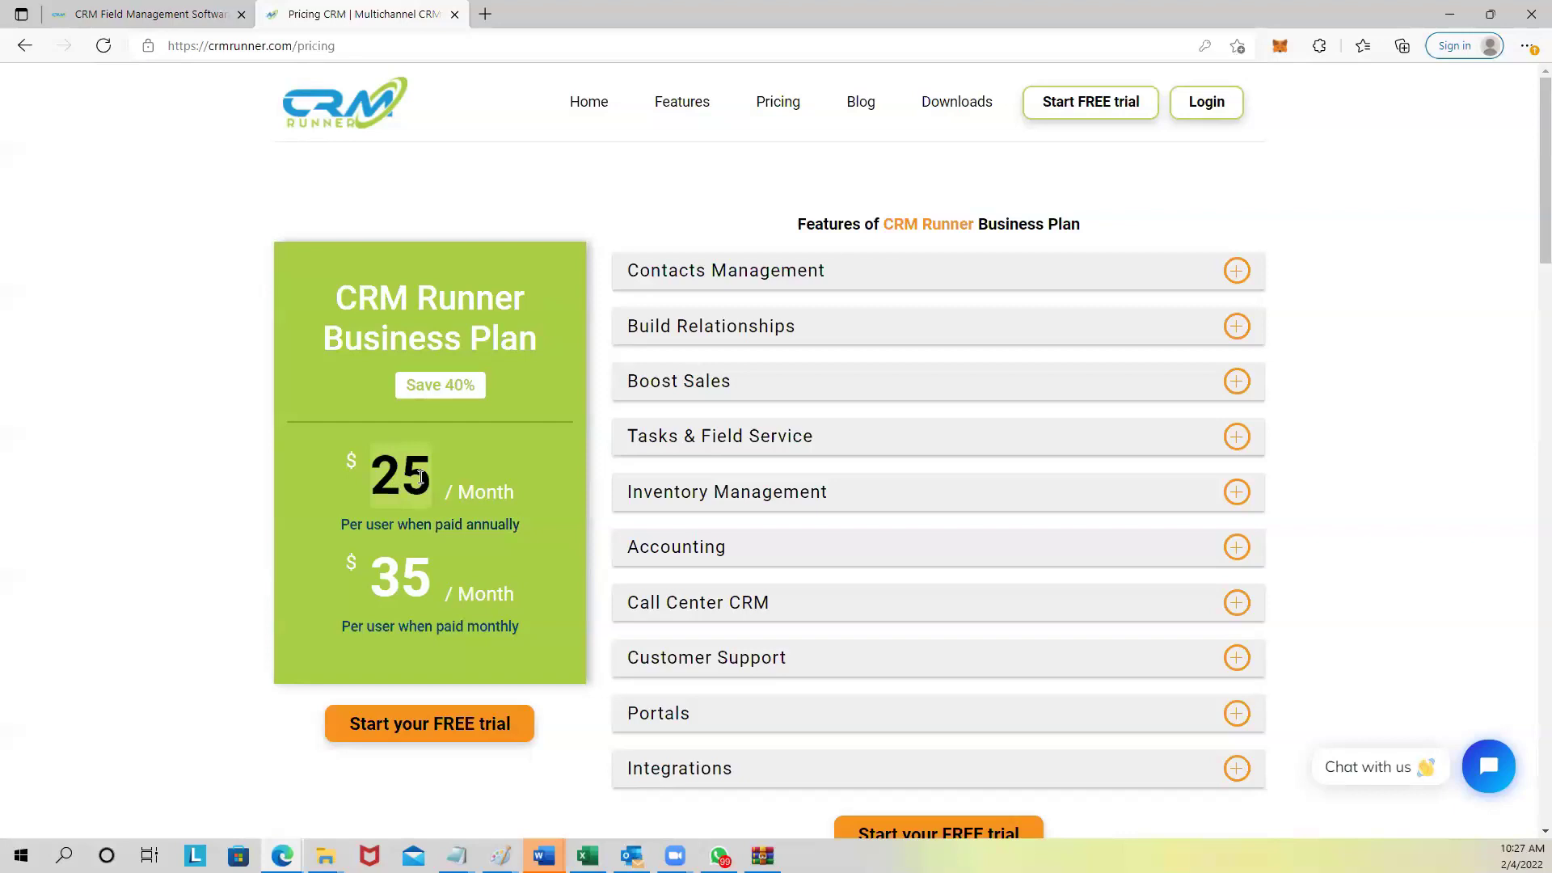
pyautogui.moveTo(378, 585); pyautogui.dragTo(424, 590)
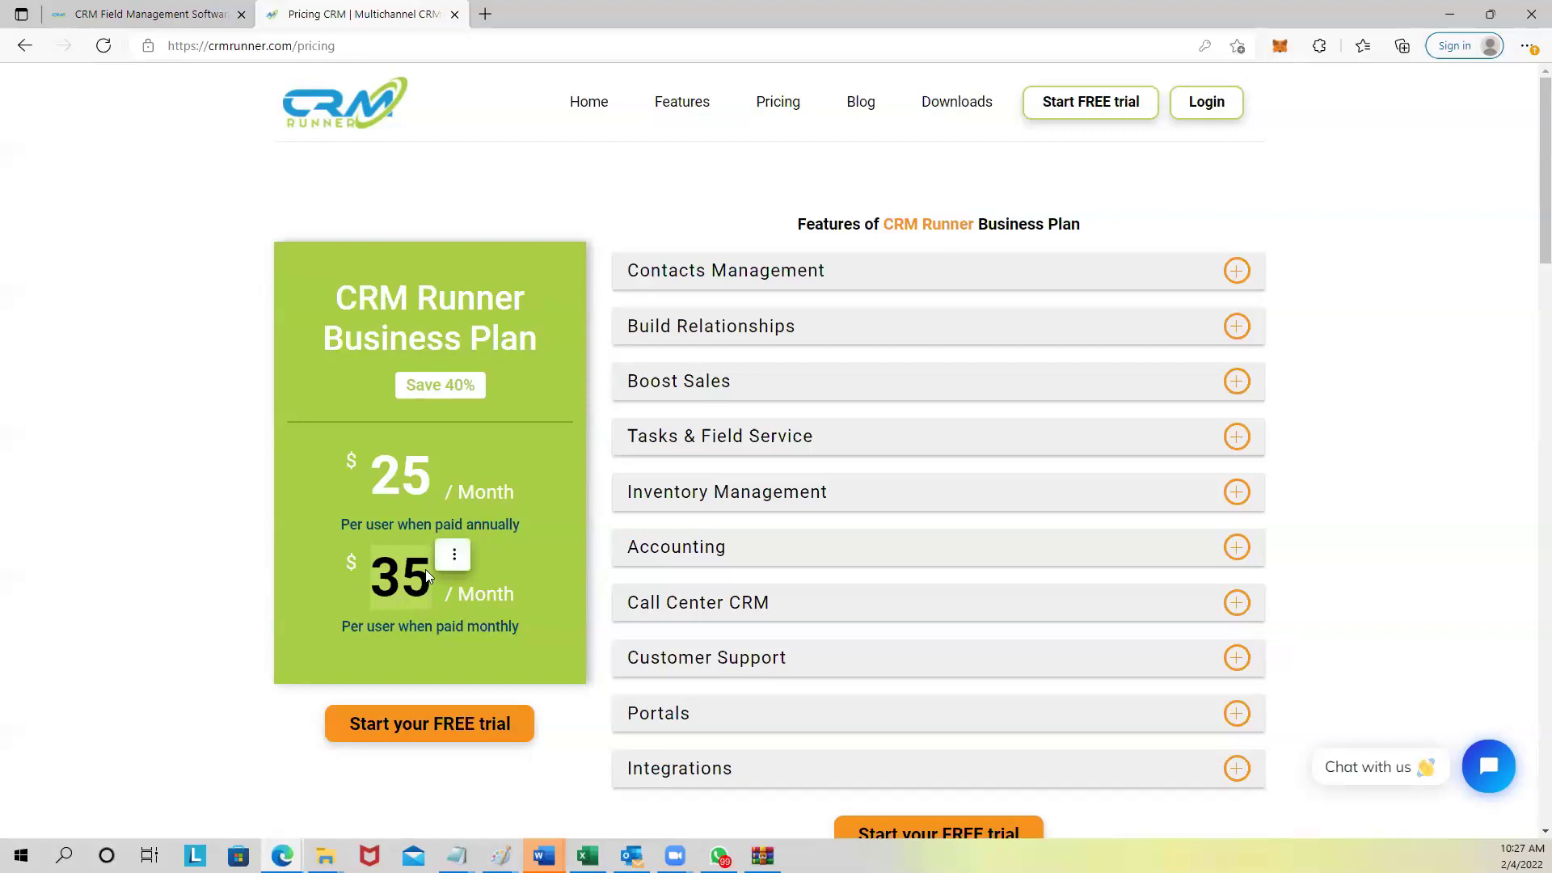
pyautogui.moveTo(409, 385); pyautogui.dragTo(483, 386)
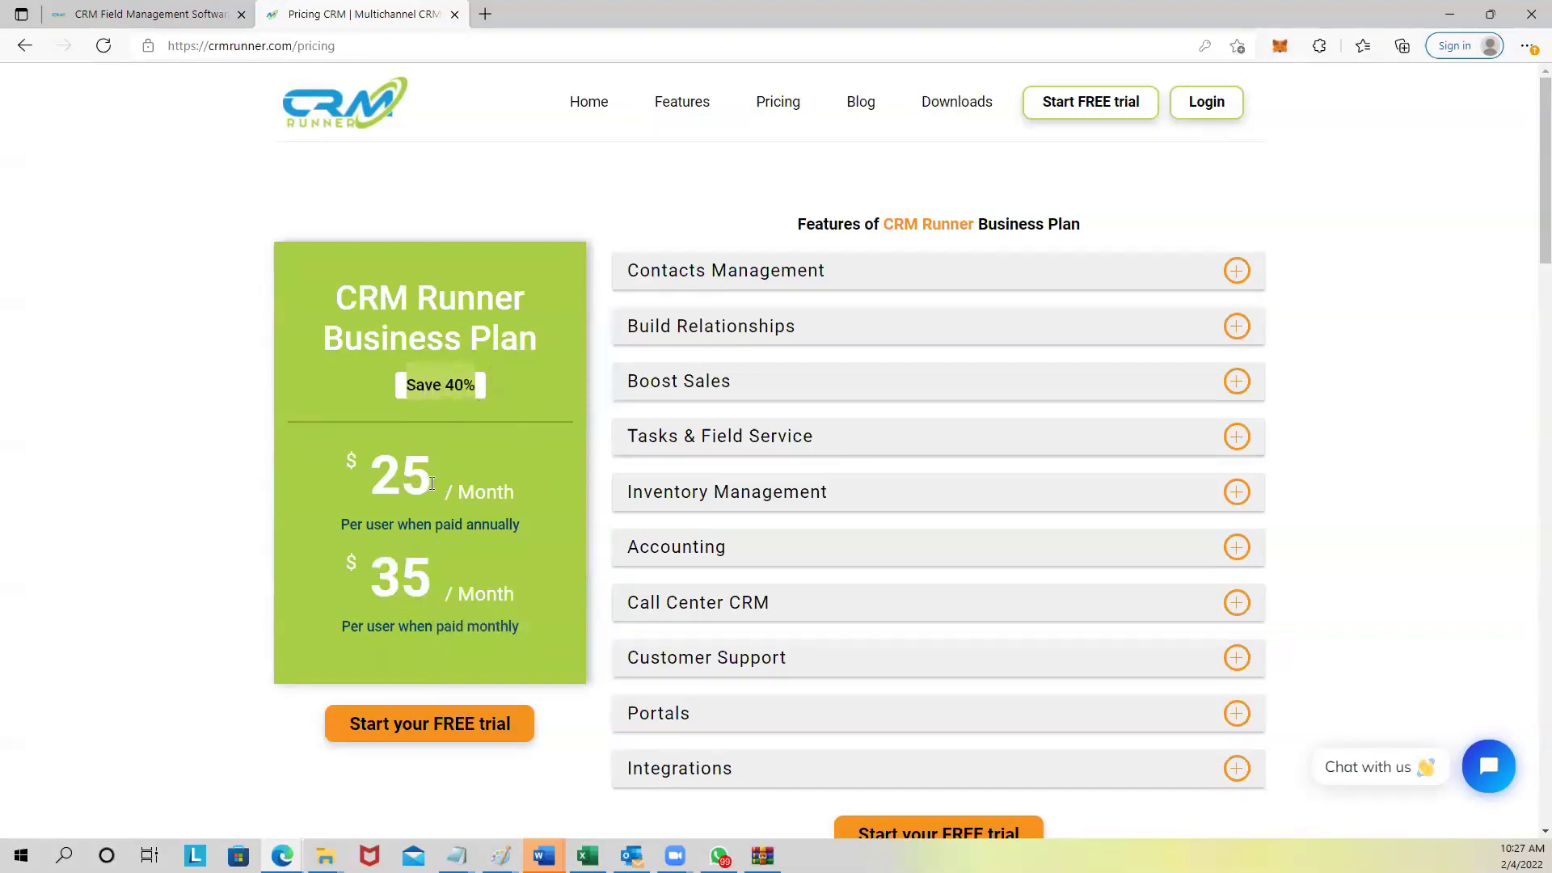
pyautogui.moveTo(372, 588); pyautogui.dragTo(427, 594)
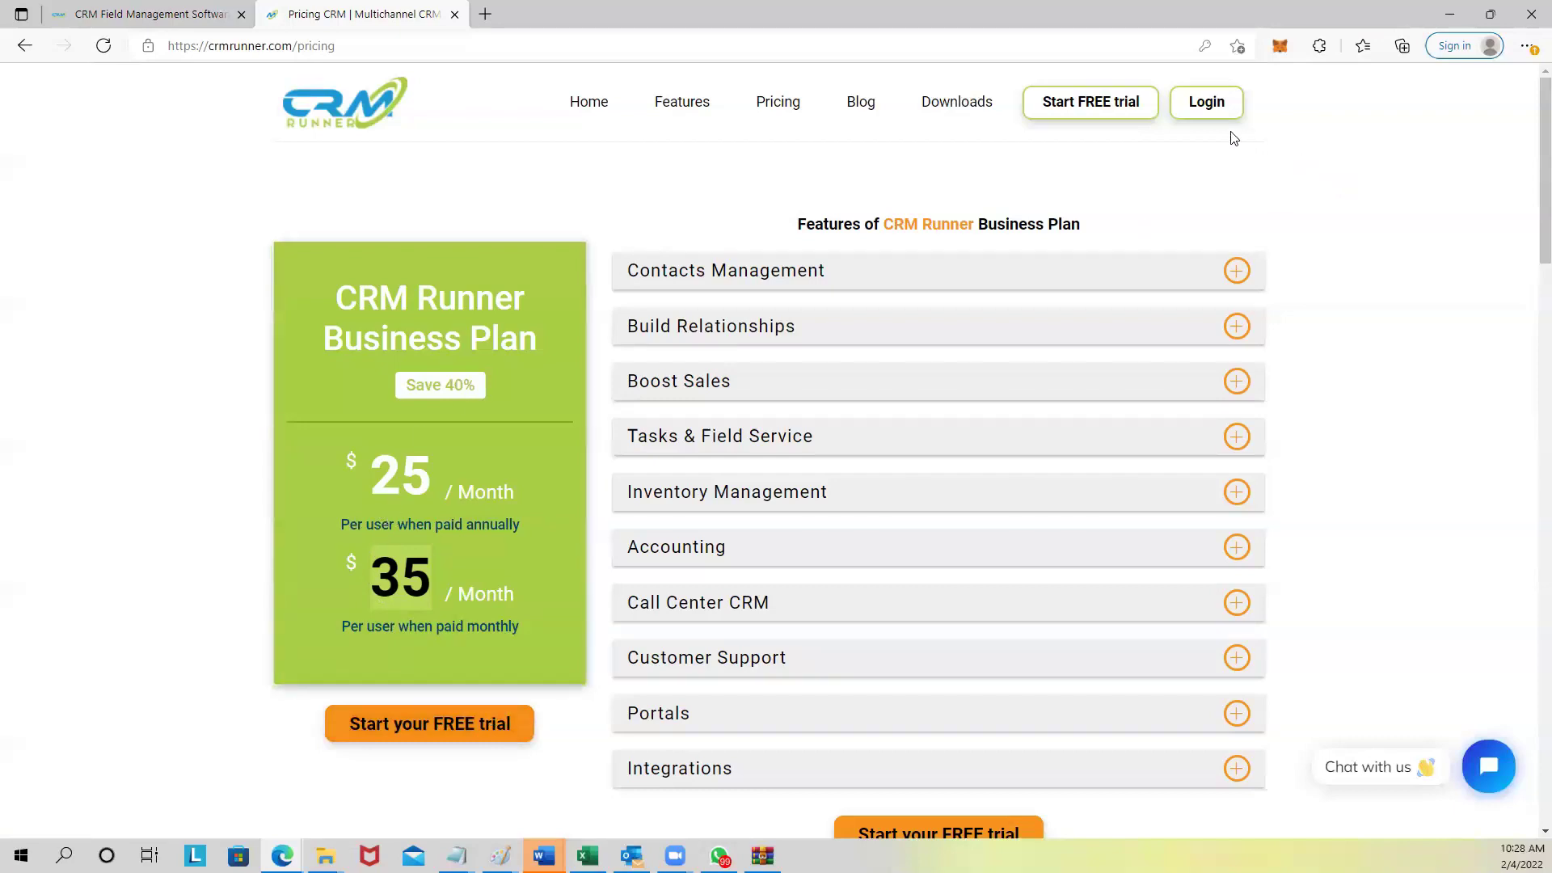
# Log back in from the pricing page with an account saved in Edge.
pyautogui.click(1207, 105)
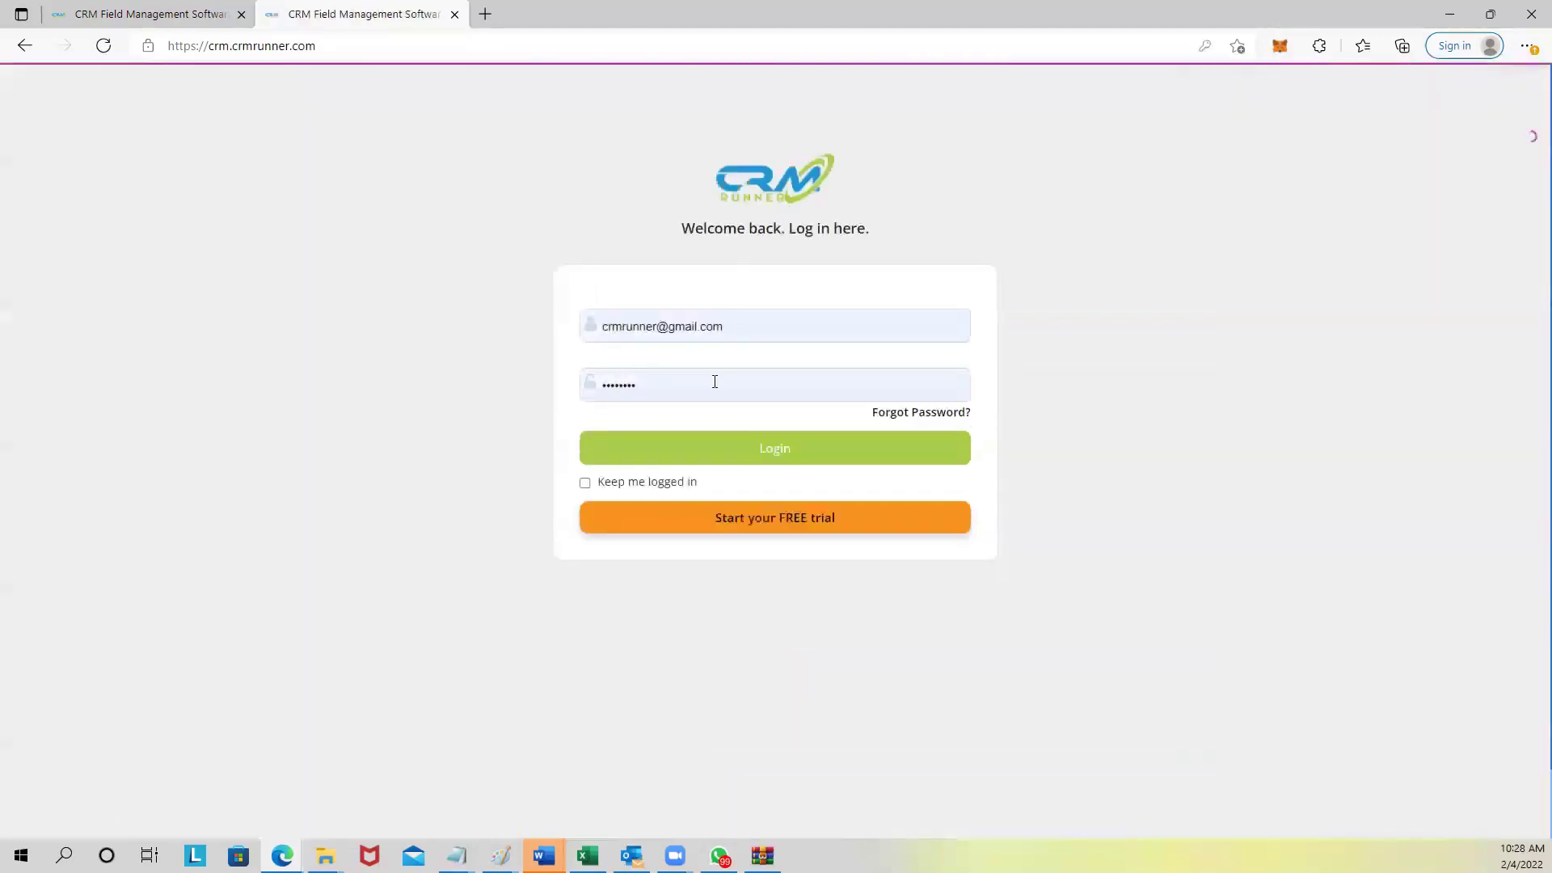
pyautogui.click(751, 325)
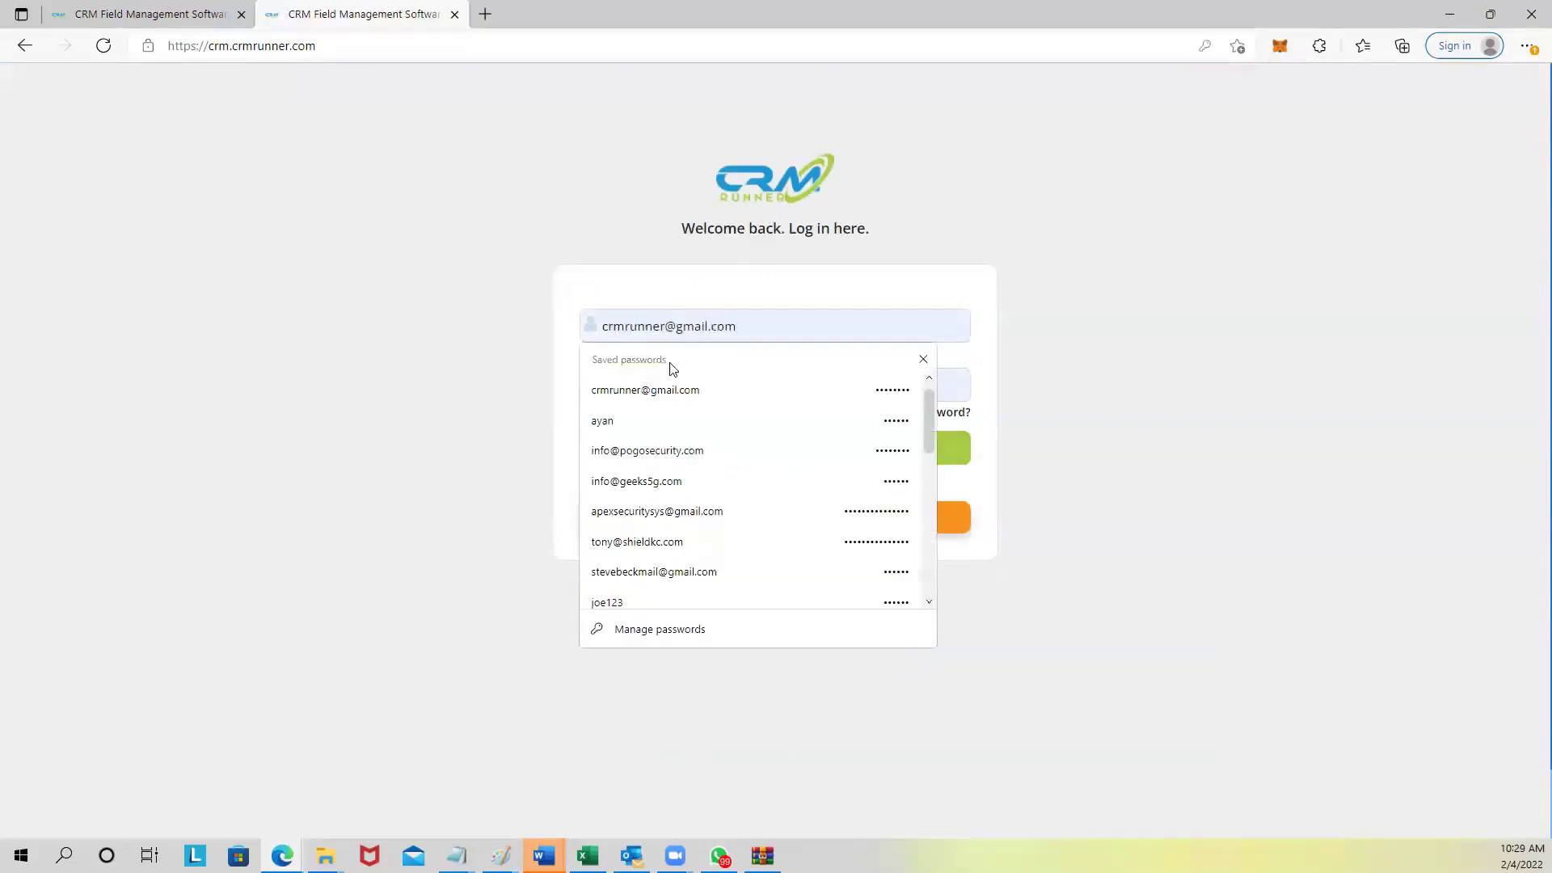
pyautogui.click(659, 451)
pyautogui.click(706, 450)
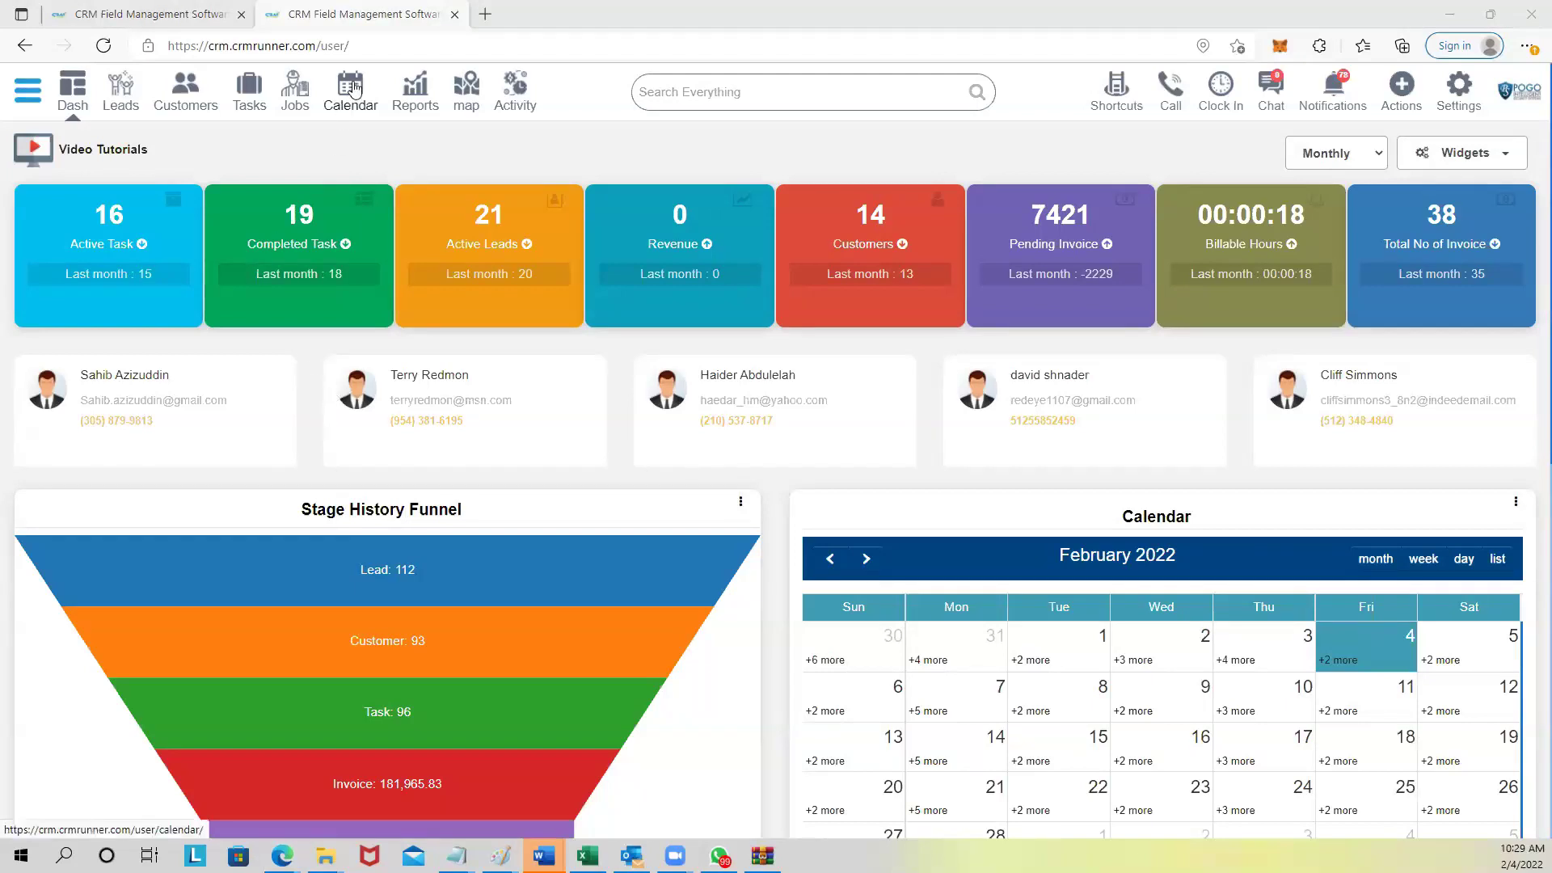
# Start a new job and type a description beginning with the chef's name.
pyautogui.click(299, 103)
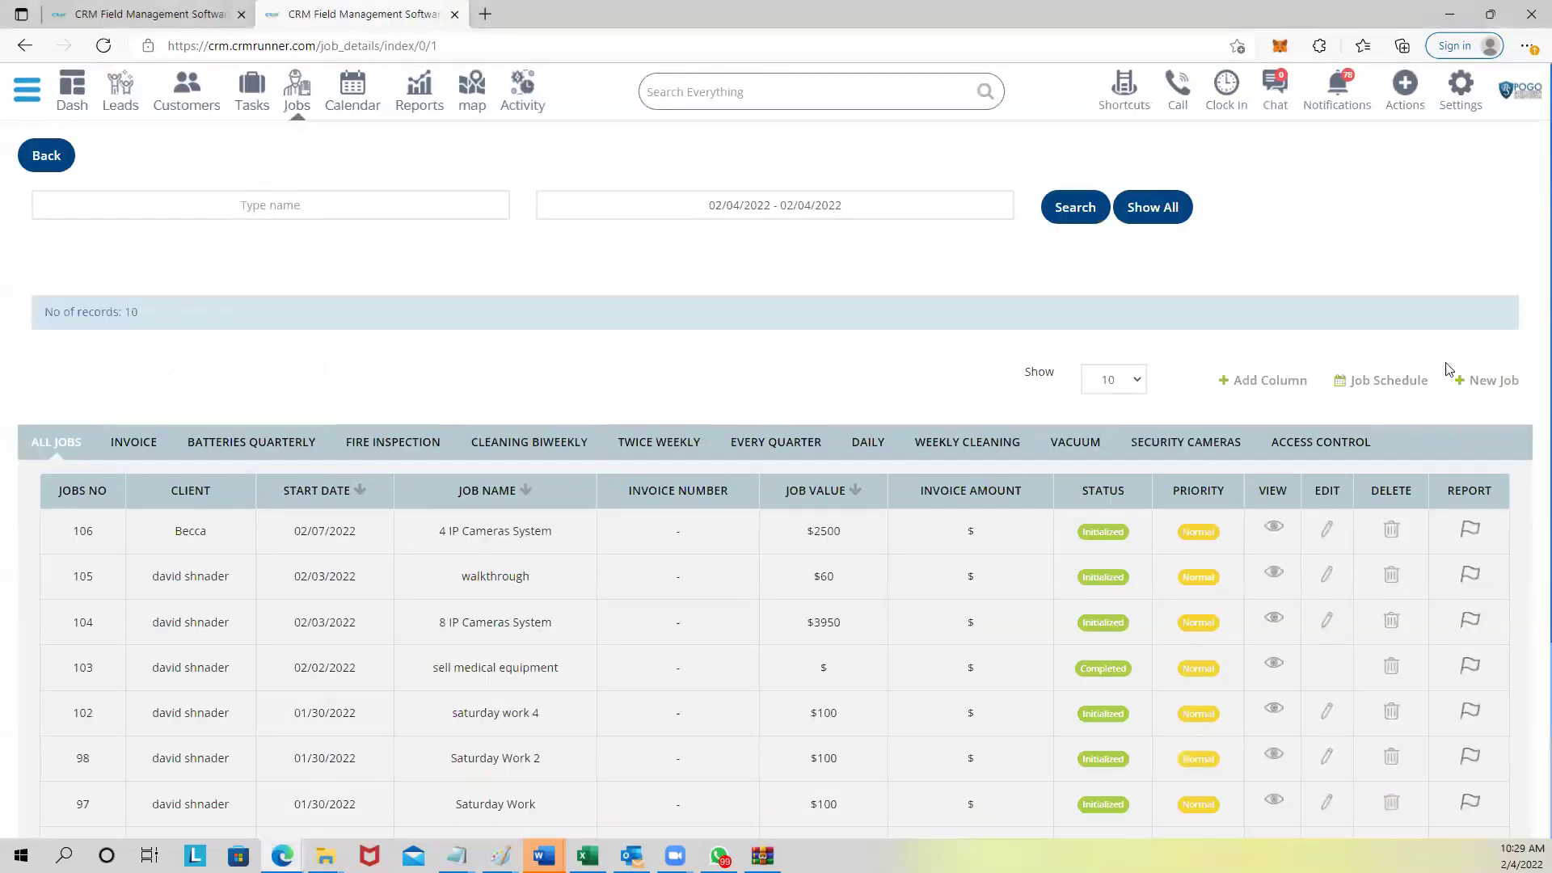
pyautogui.click(1484, 380)
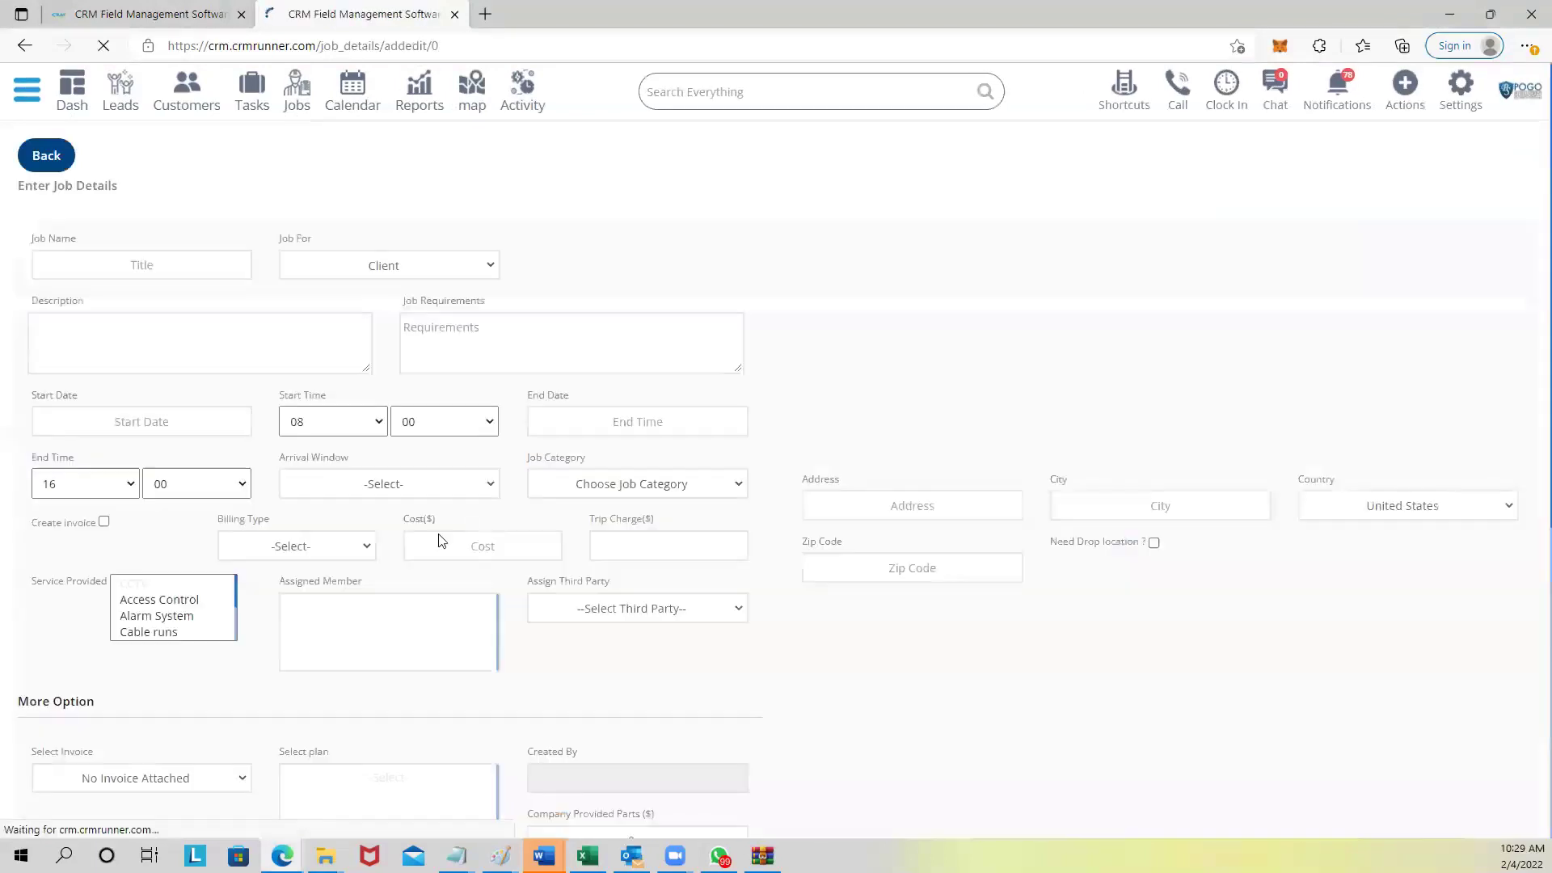
pyautogui.click(131, 334)
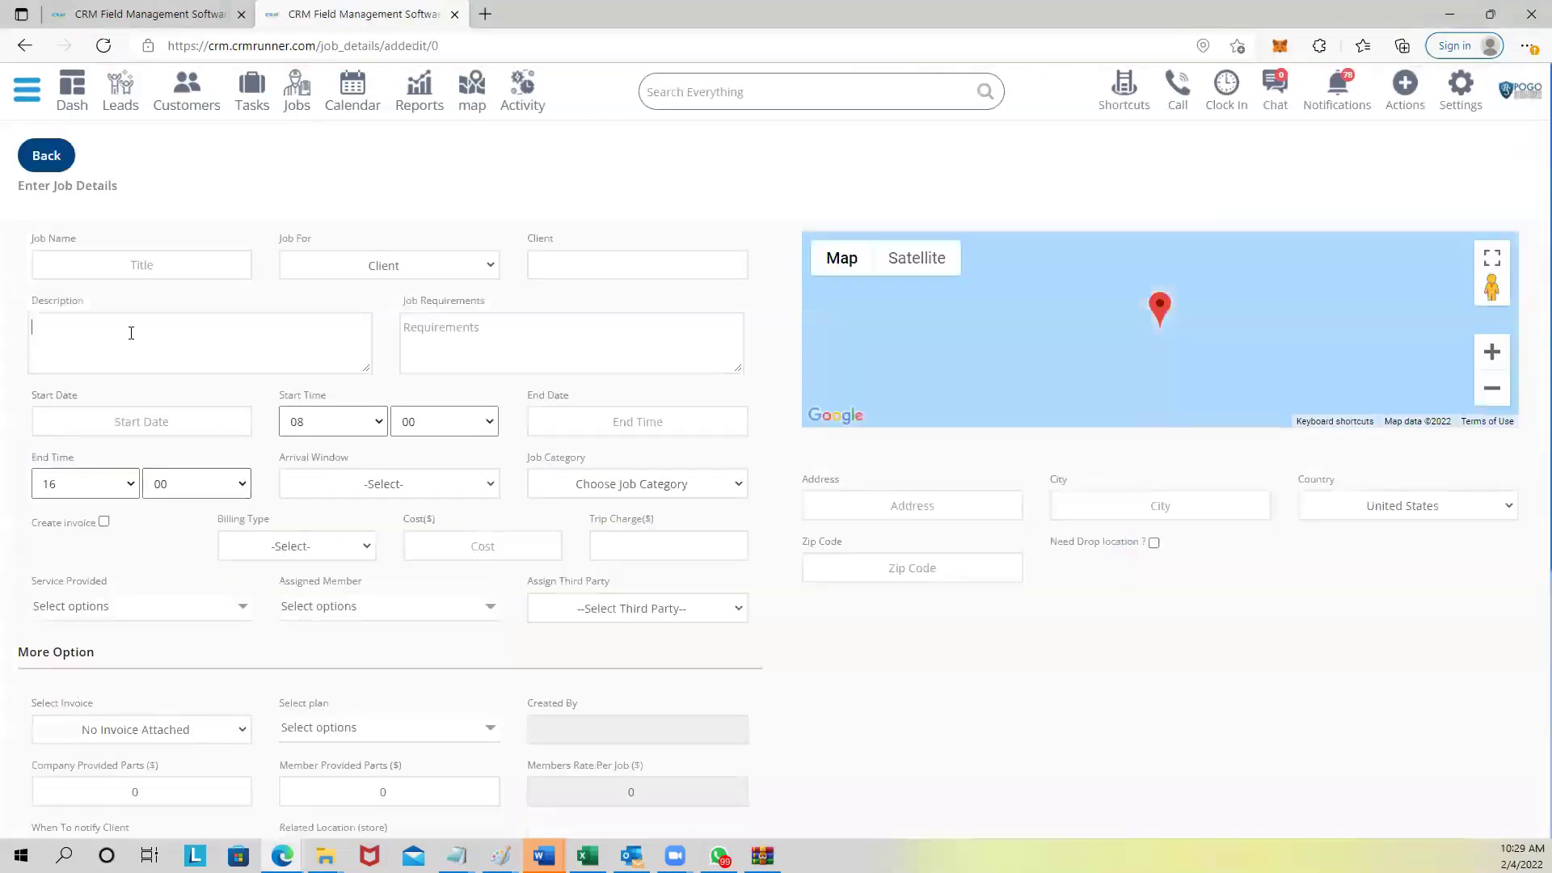
pyautogui.write('chef john: sajdhs')
# Delete the stray trailing characters from the description and return to the Jobs list.
pyautogui.press('BackSpace')
pyautogui.press('BackSpace')
pyautogui.press('BackSpace')
pyautogui.press('BackSpace')
pyautogui.press('BackSpace')
pyautogui.scroll(-2, 240, 440)
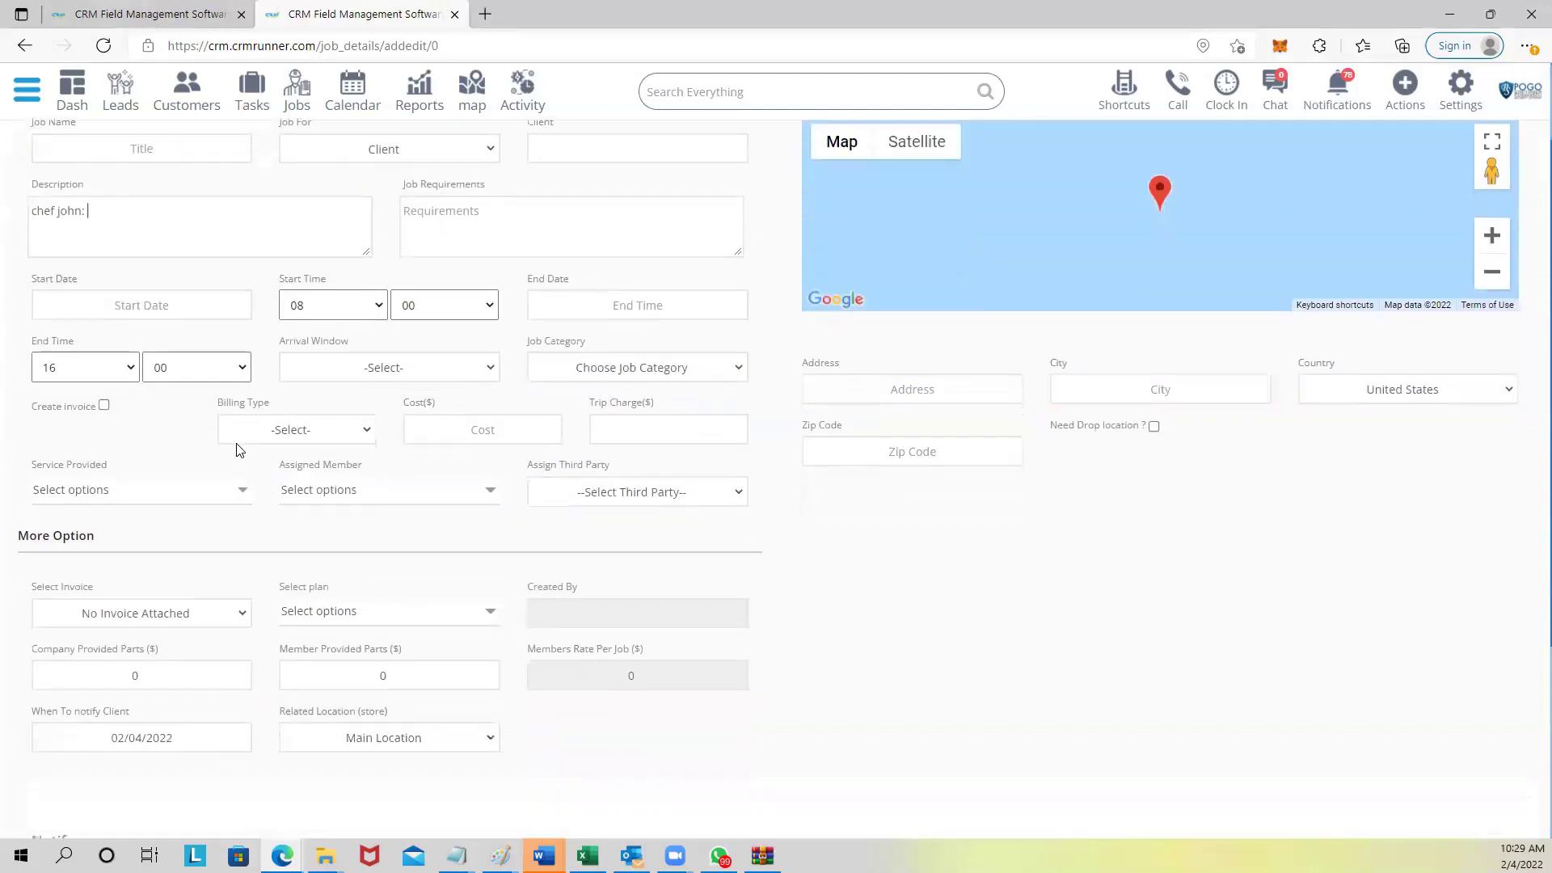
pyautogui.scroll(2, 239, 450)
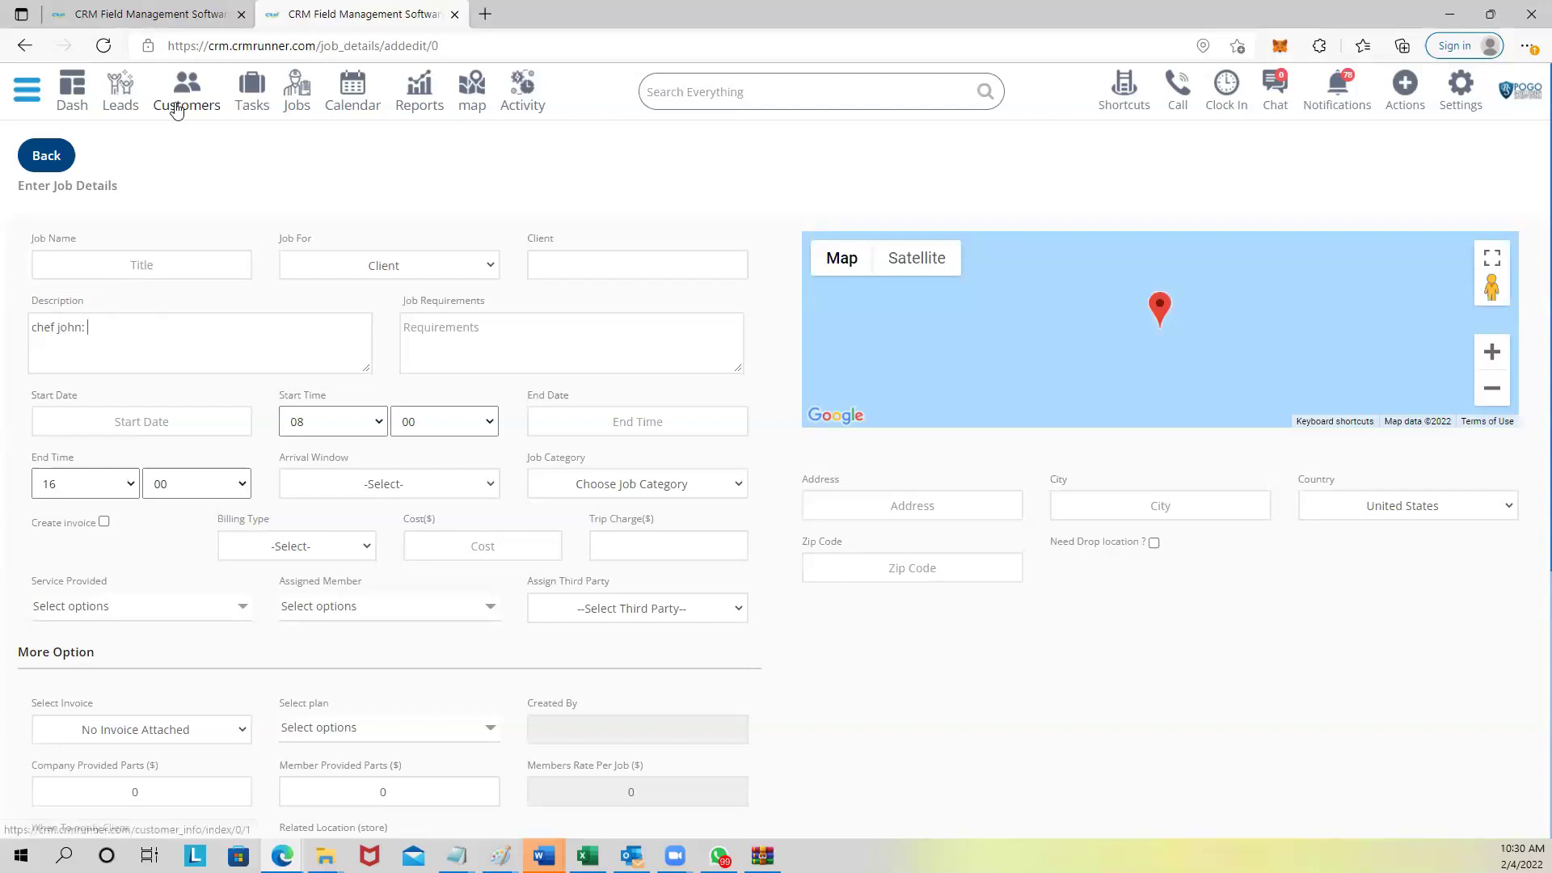
pyautogui.click(296, 95)
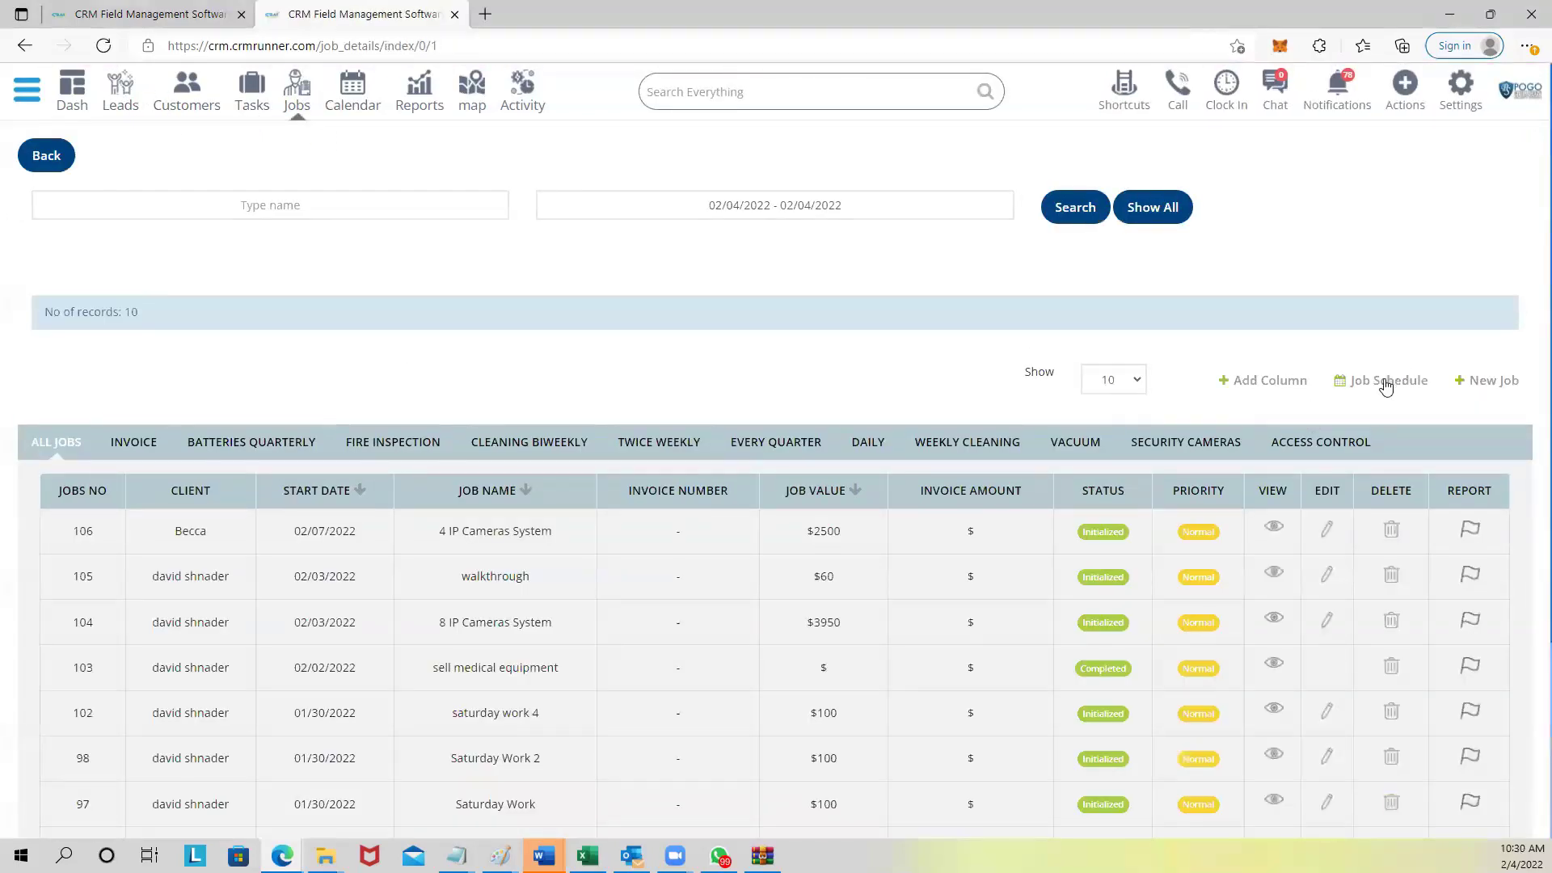
# Open Job Schedule and review technicians' all-day jobs for February 4, 2022.
pyautogui.click(1386, 368)
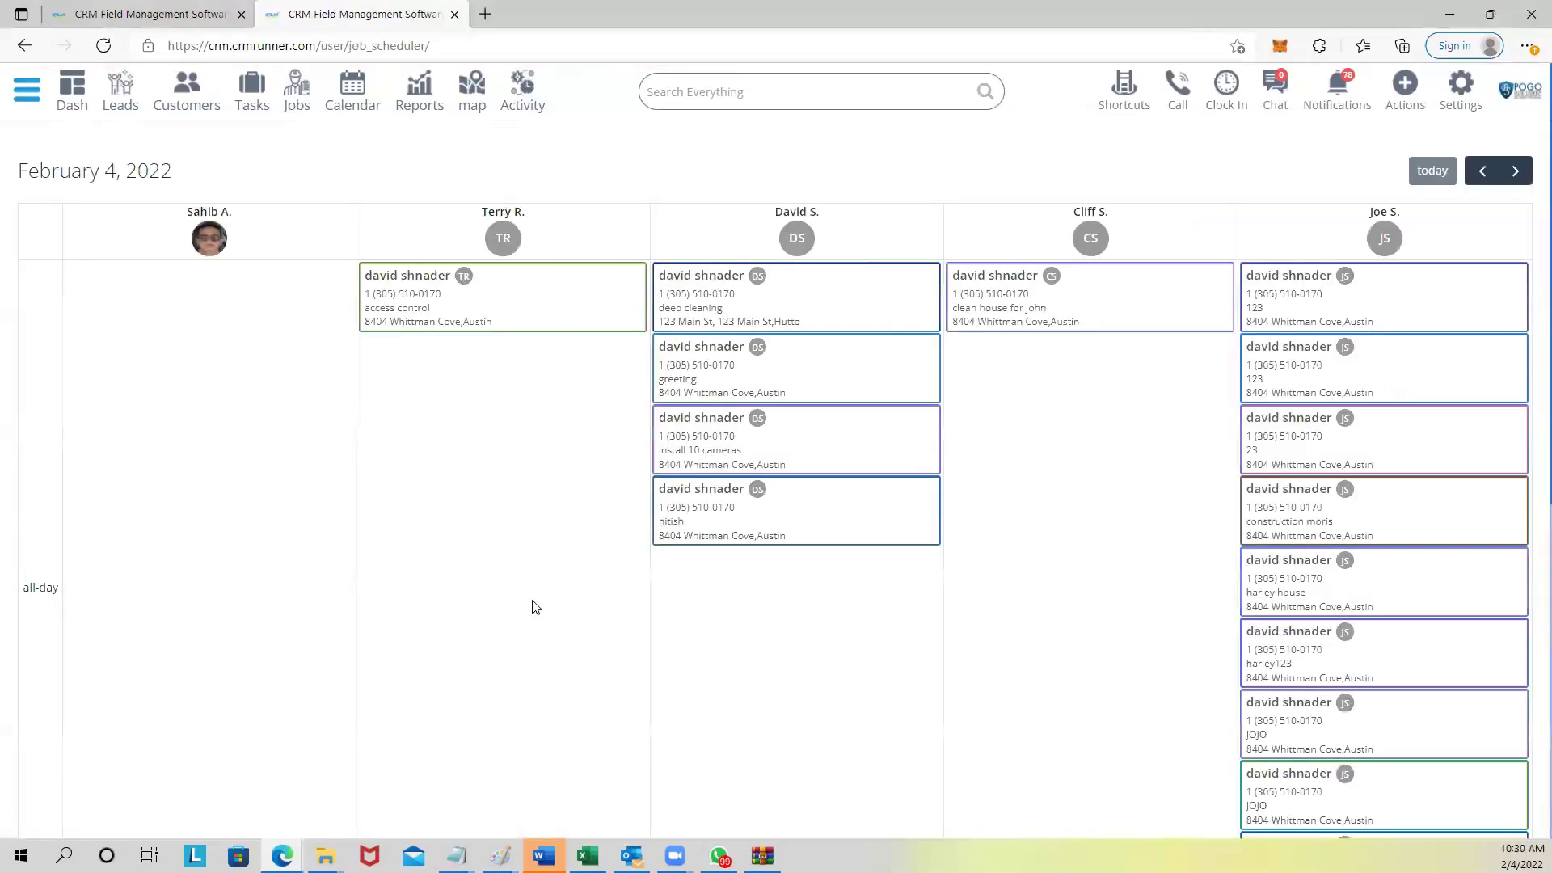
pyautogui.scroll(-3, 526, 580)
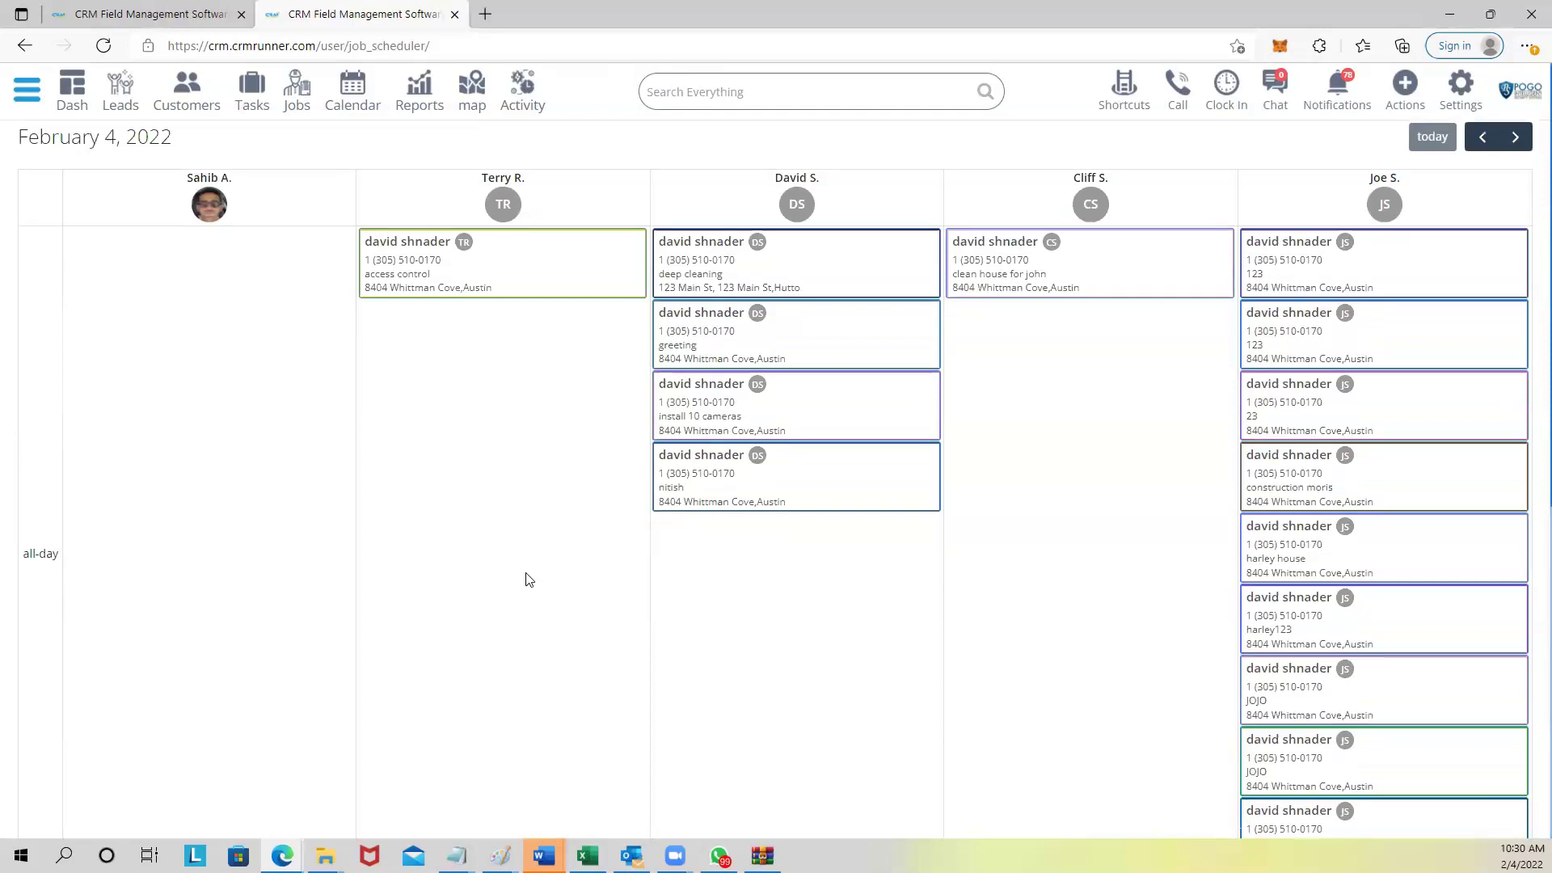
pyautogui.scroll(1, 525, 581)
pyautogui.scroll(1, 525, 581)
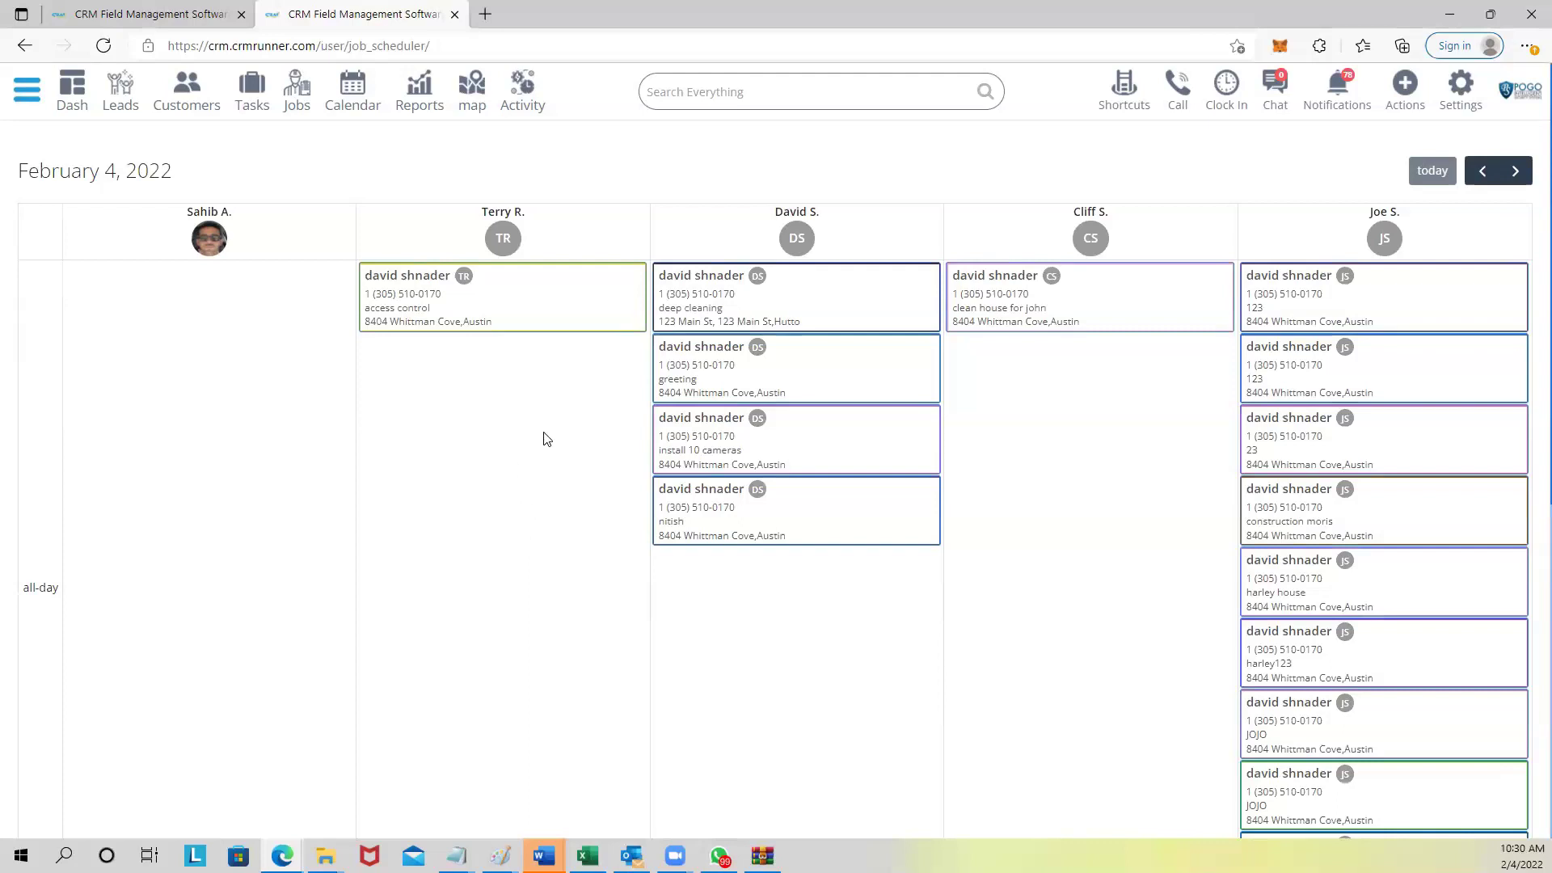
pyautogui.scroll(-2, 546, 440)
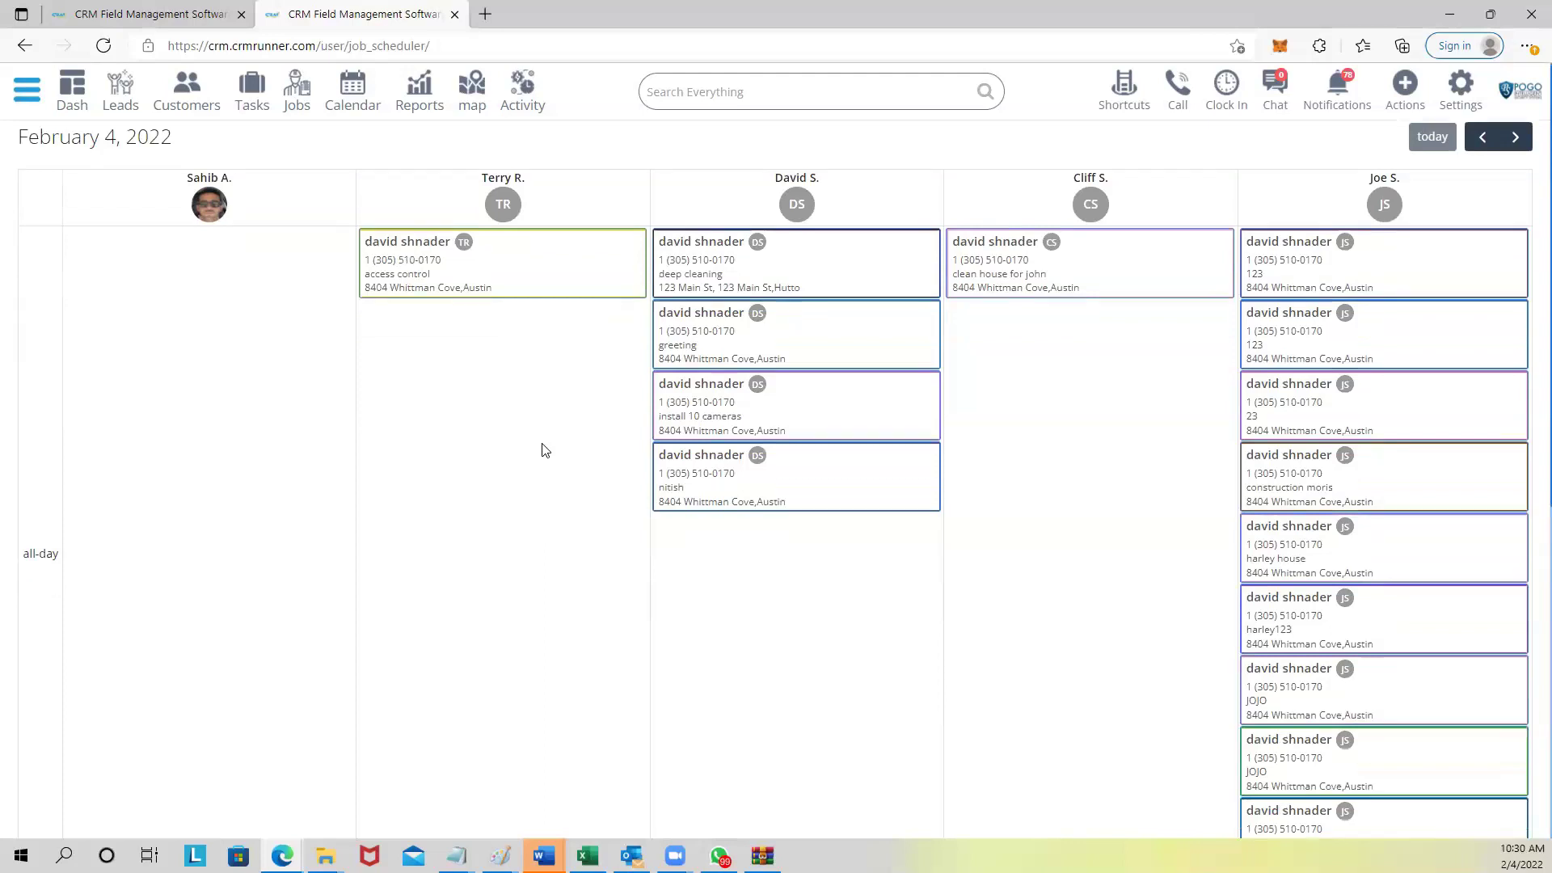
pyautogui.scroll(2, 546, 450)
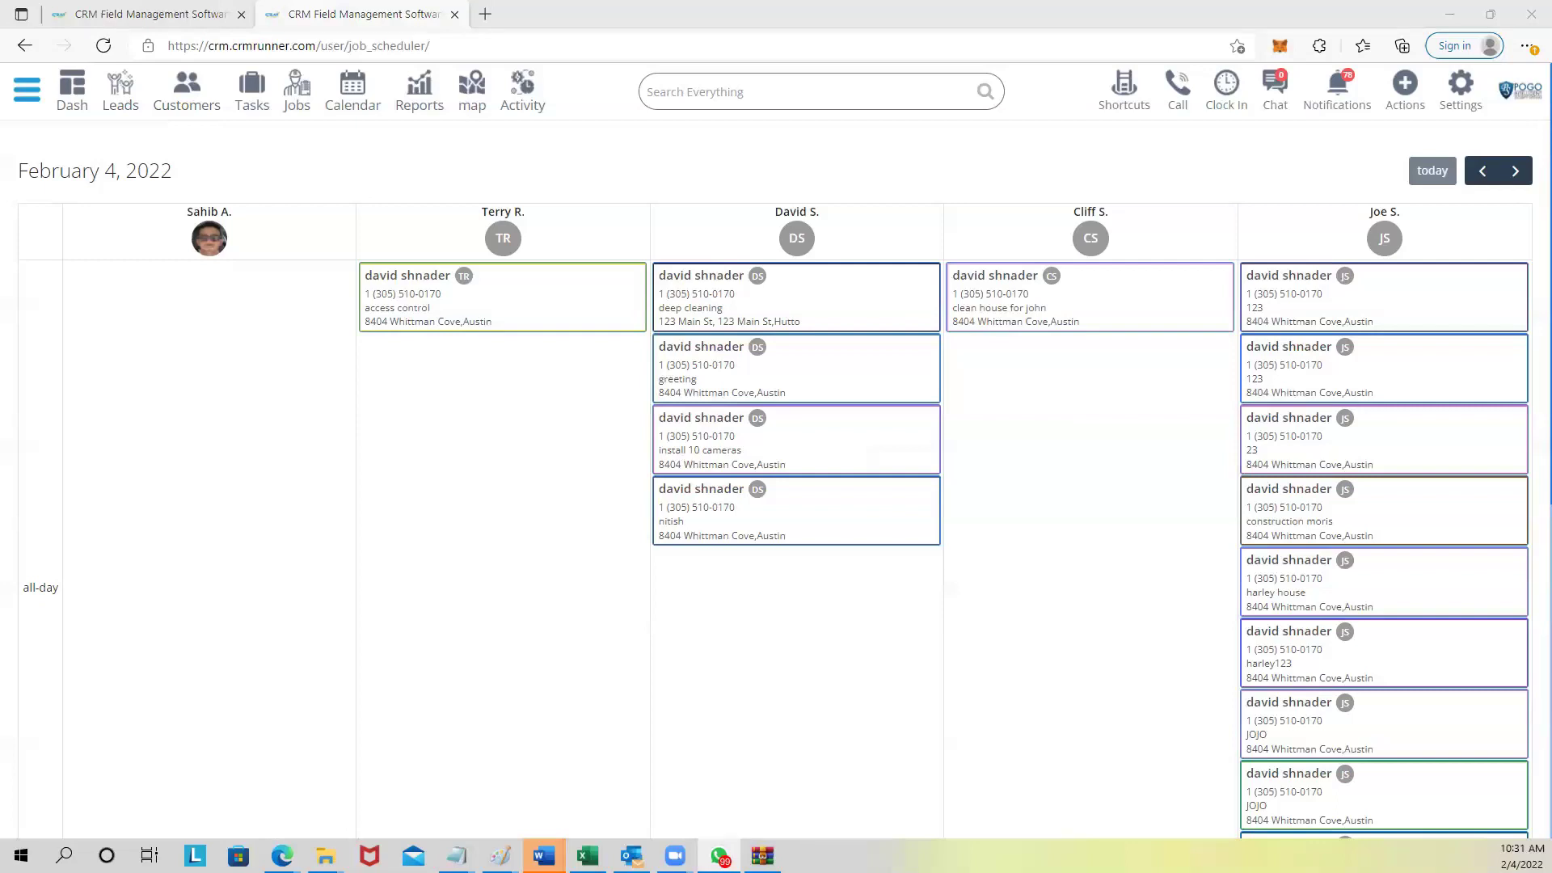
pyautogui.hotkey('alt', 'Tab')
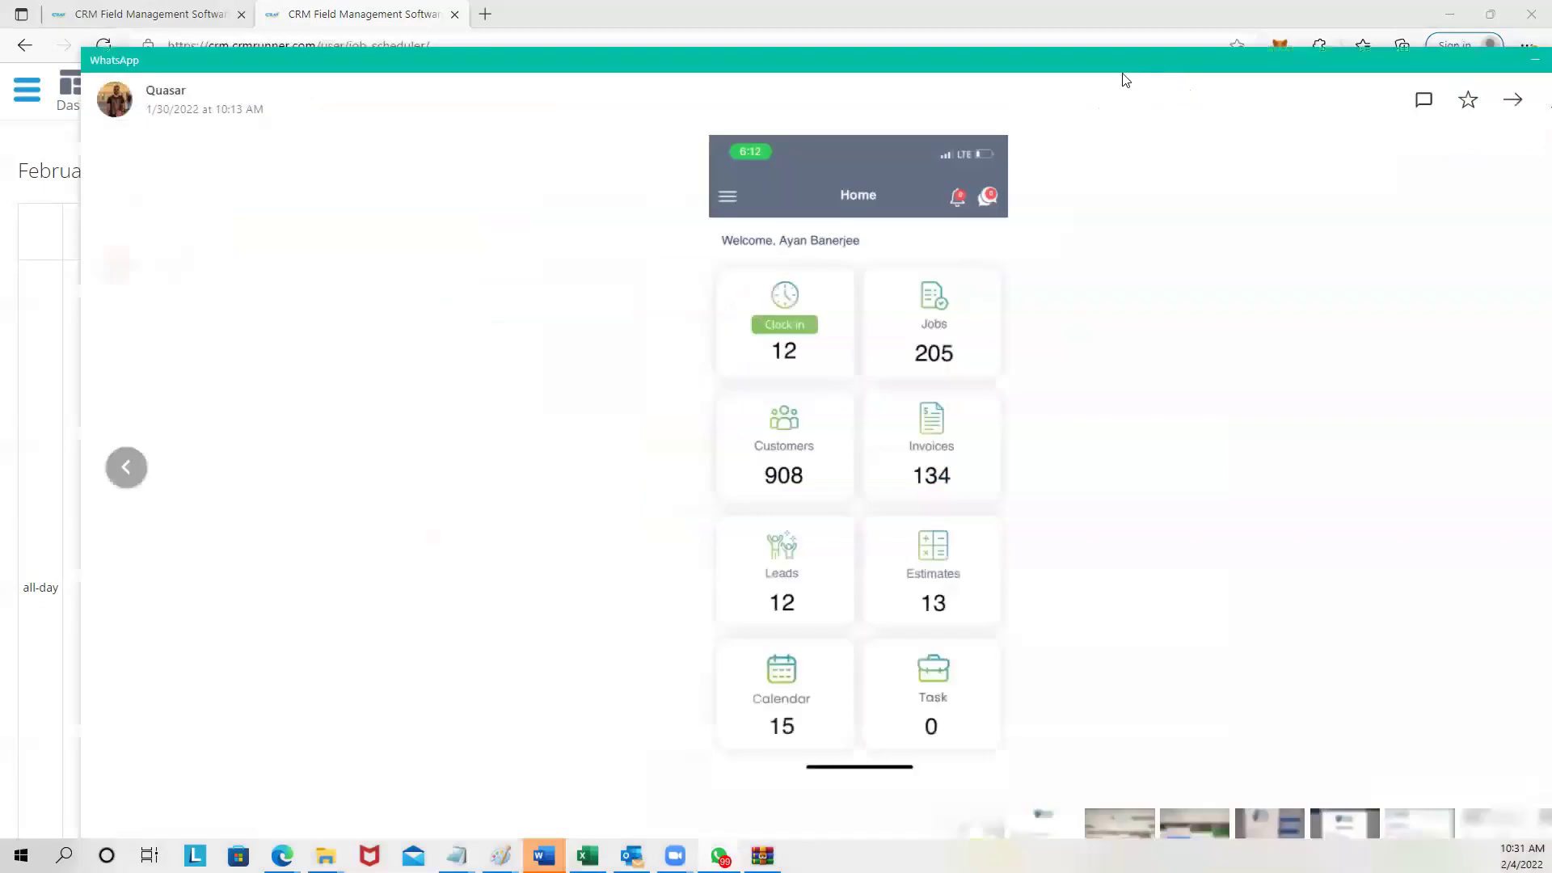
pyautogui.doubleClick(1116, 58)
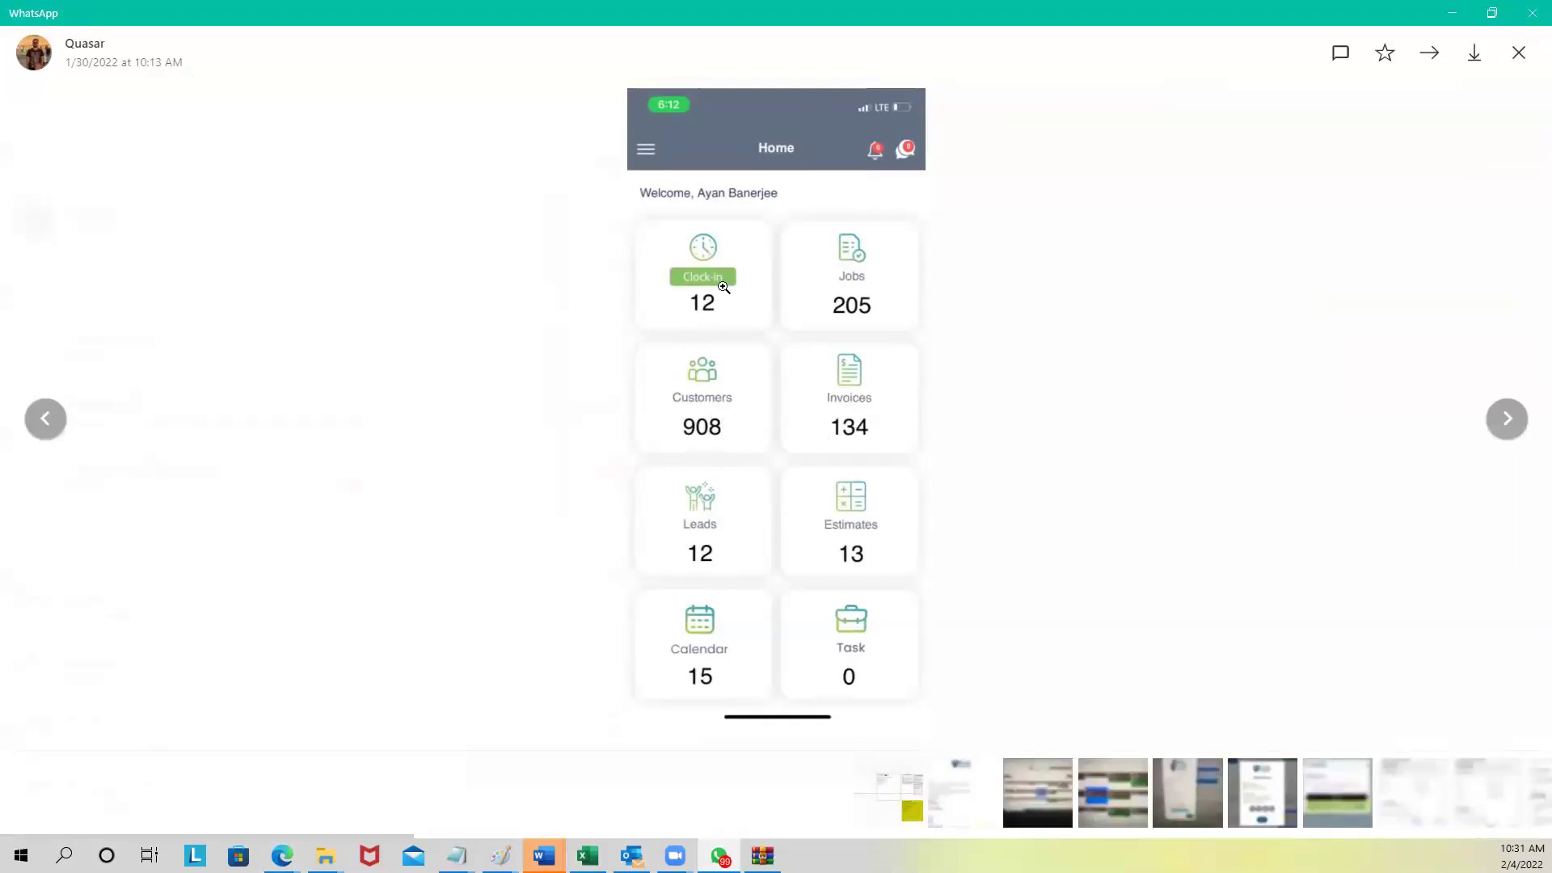
pyautogui.click(1506, 418)
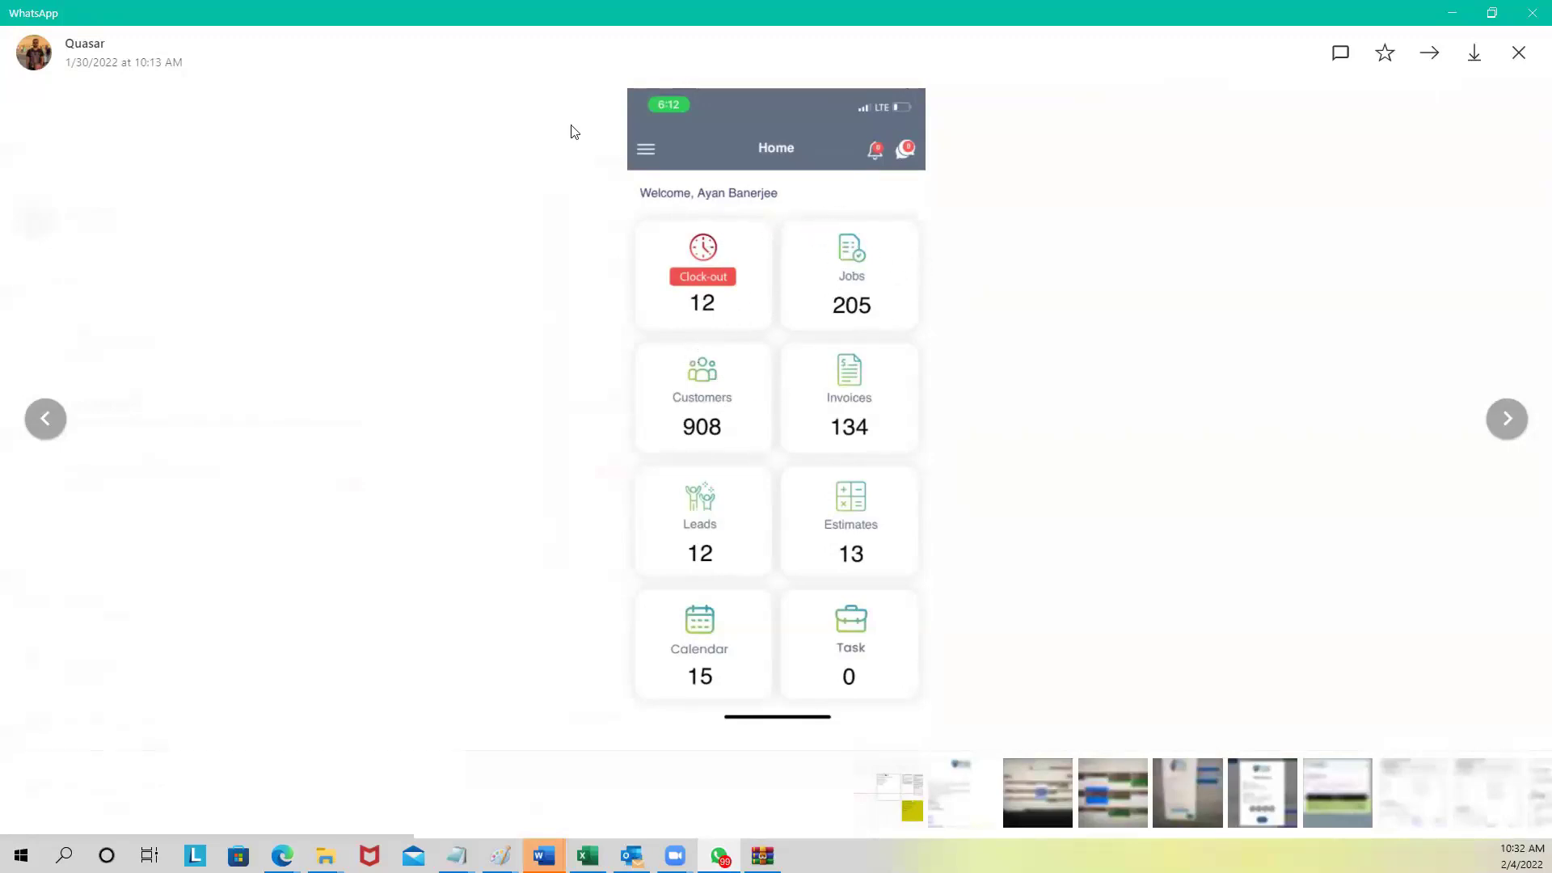
pyautogui.doubleClick(462, 26)
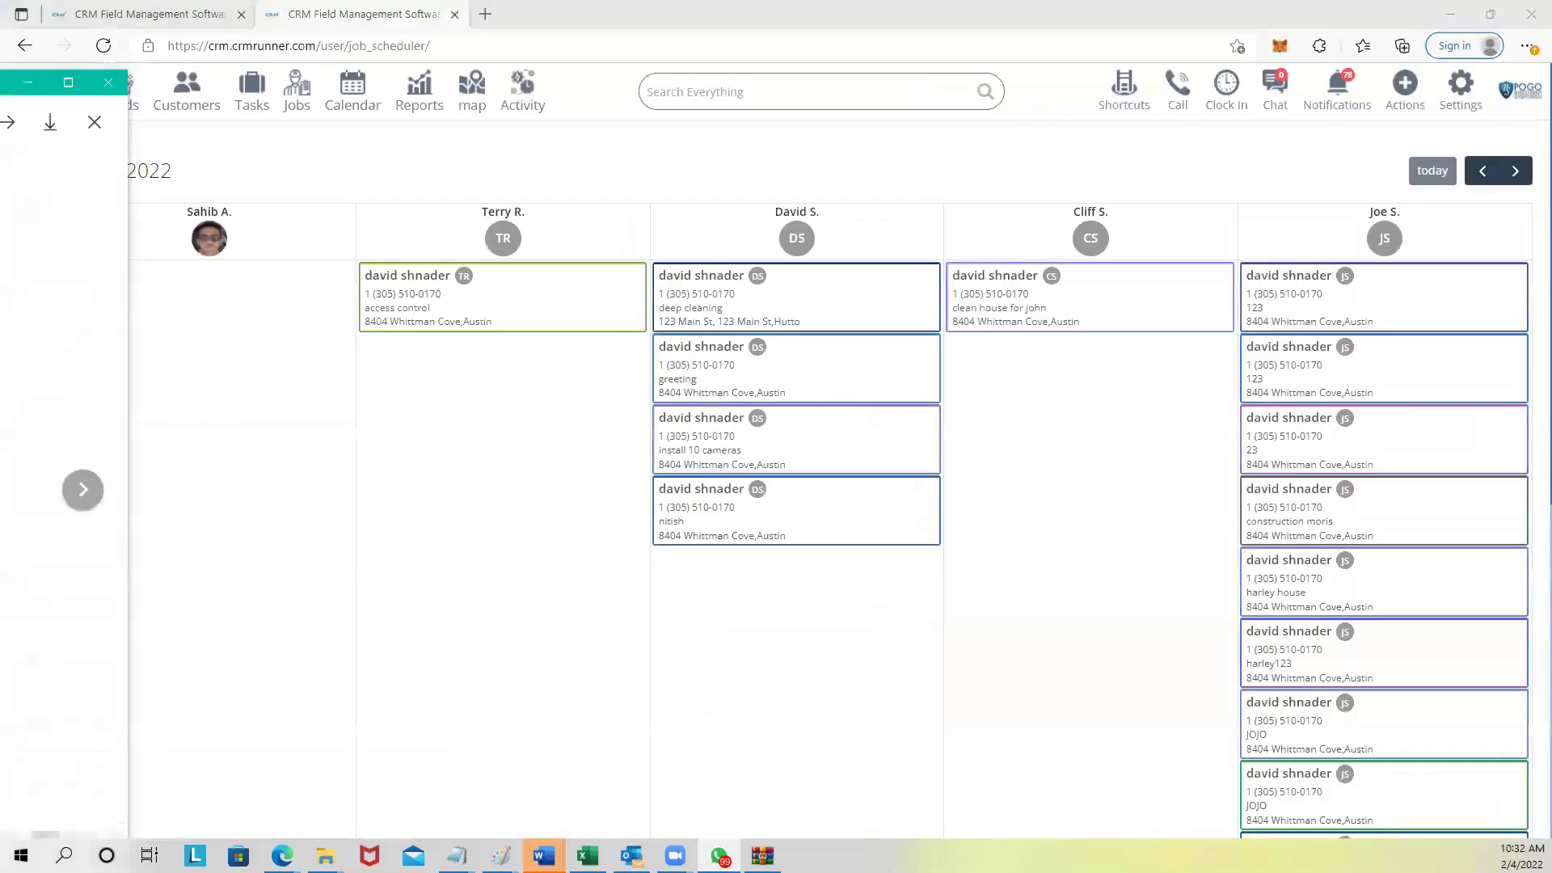
pyautogui.hotkey('alt', 'F4')
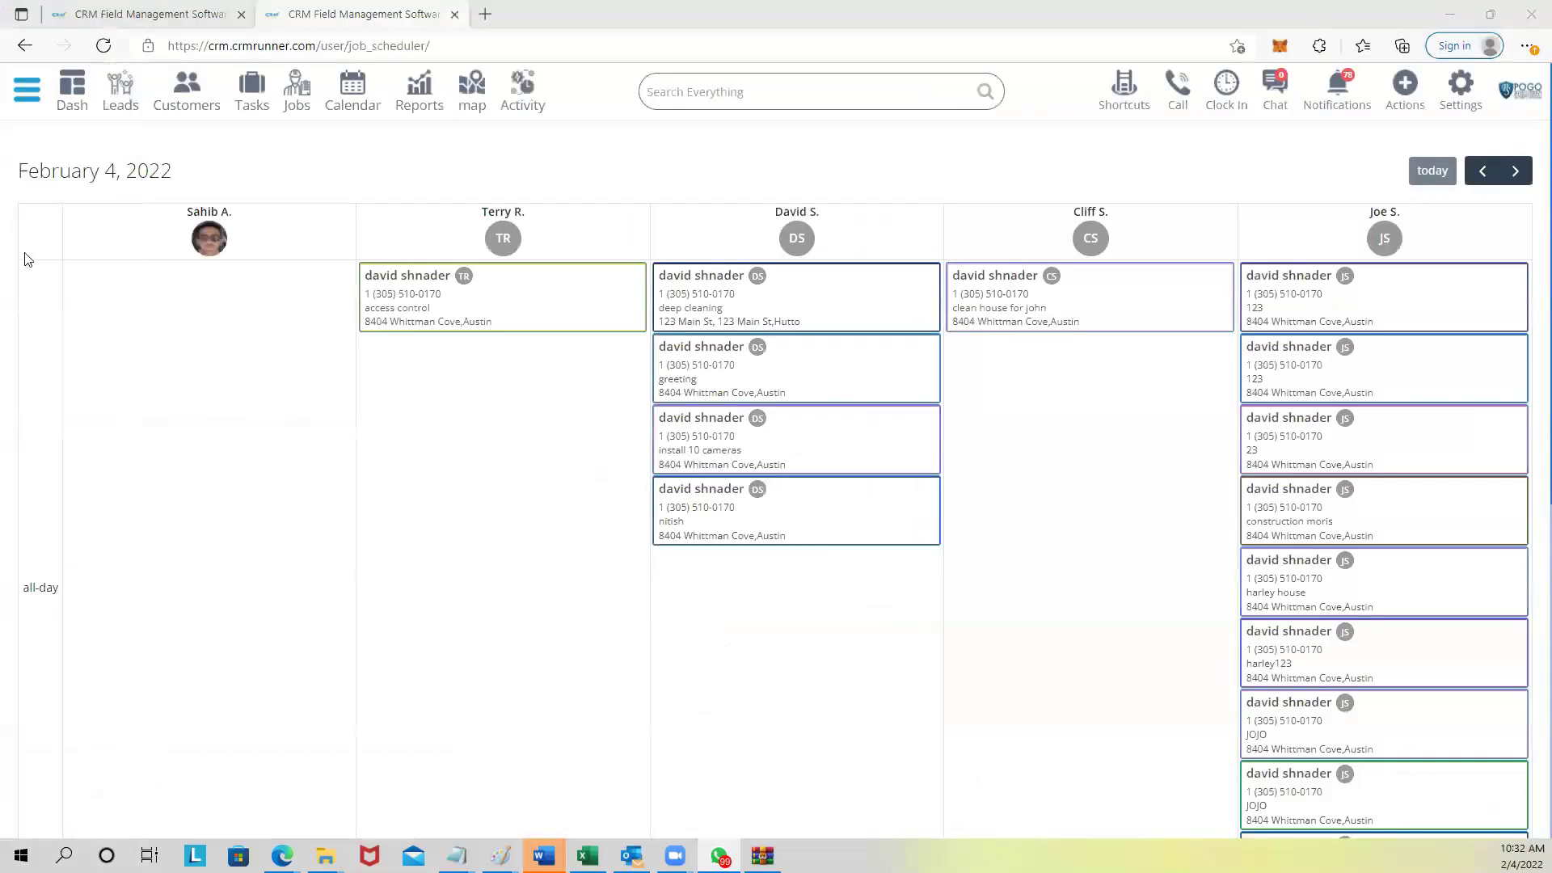